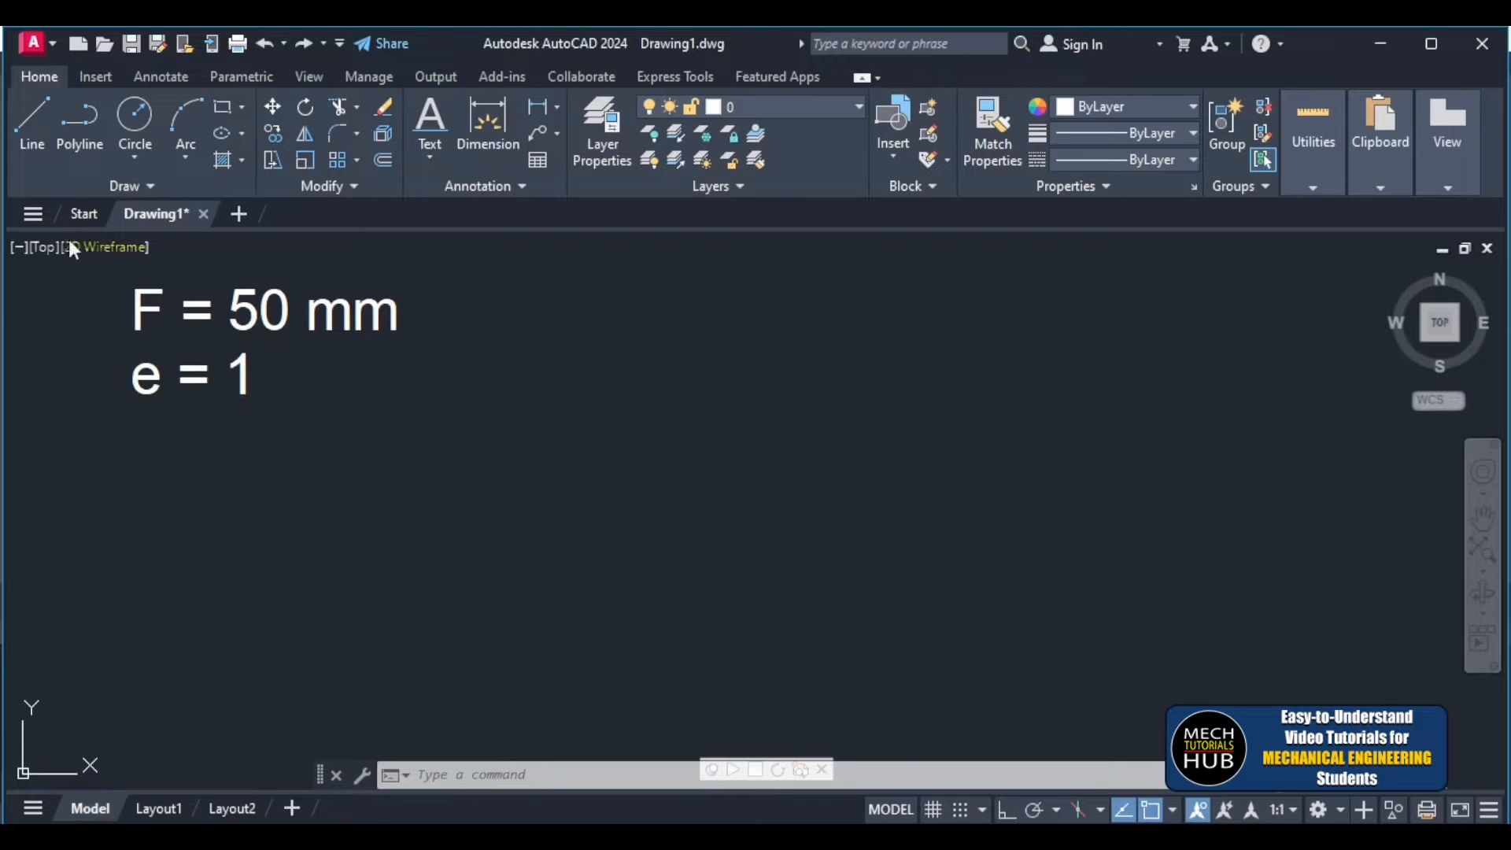
- Draw a vertical line about 31 mm long beside the F = 50 mm notes, with Ortho mode on
{"action": "left_click", "coordinate": [34, 124]}
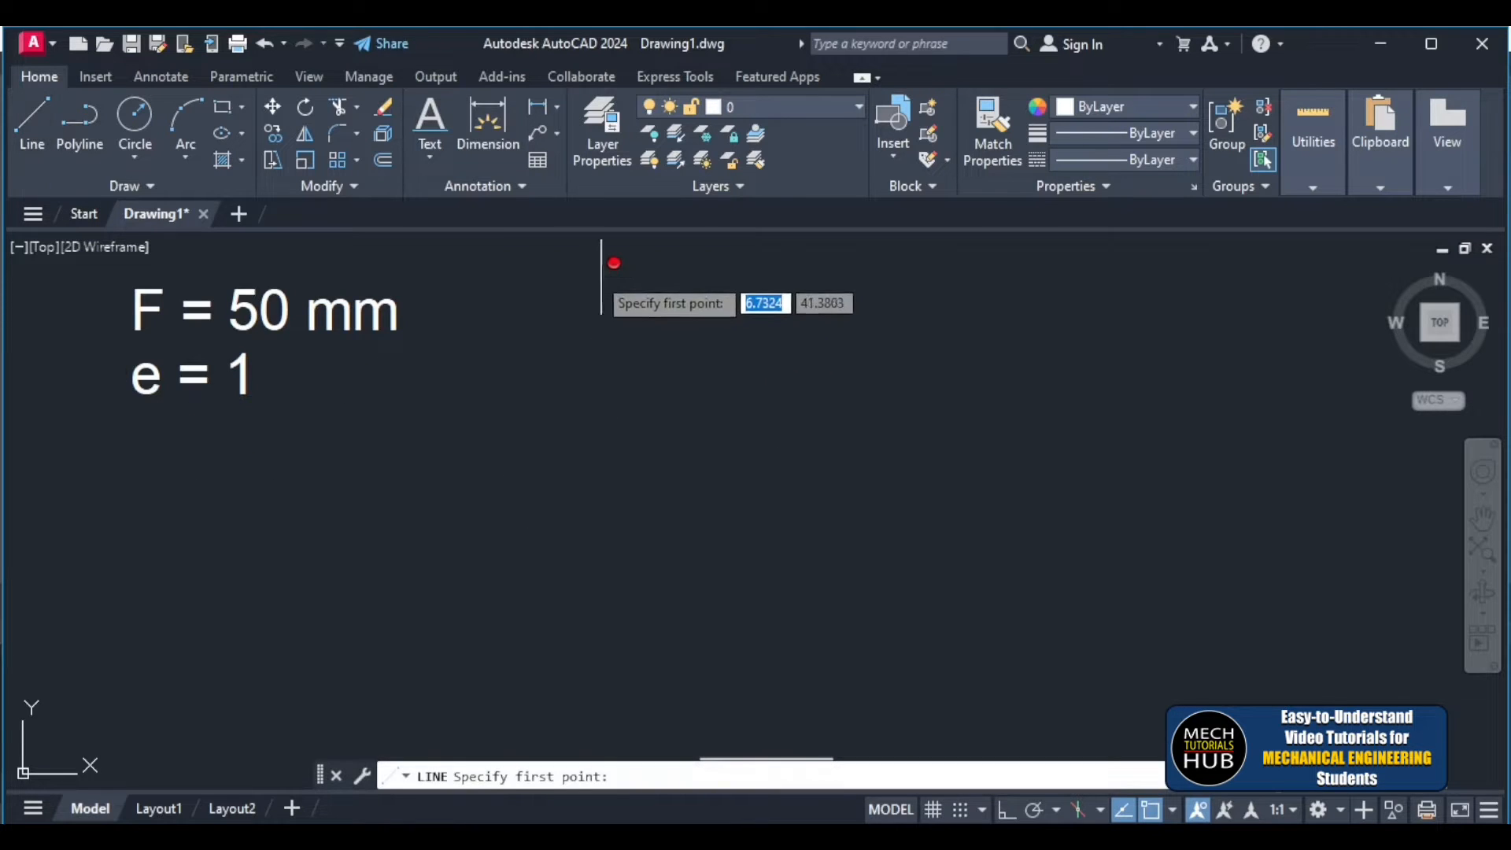
{"action": "left_click", "coordinate": [538, 270]}
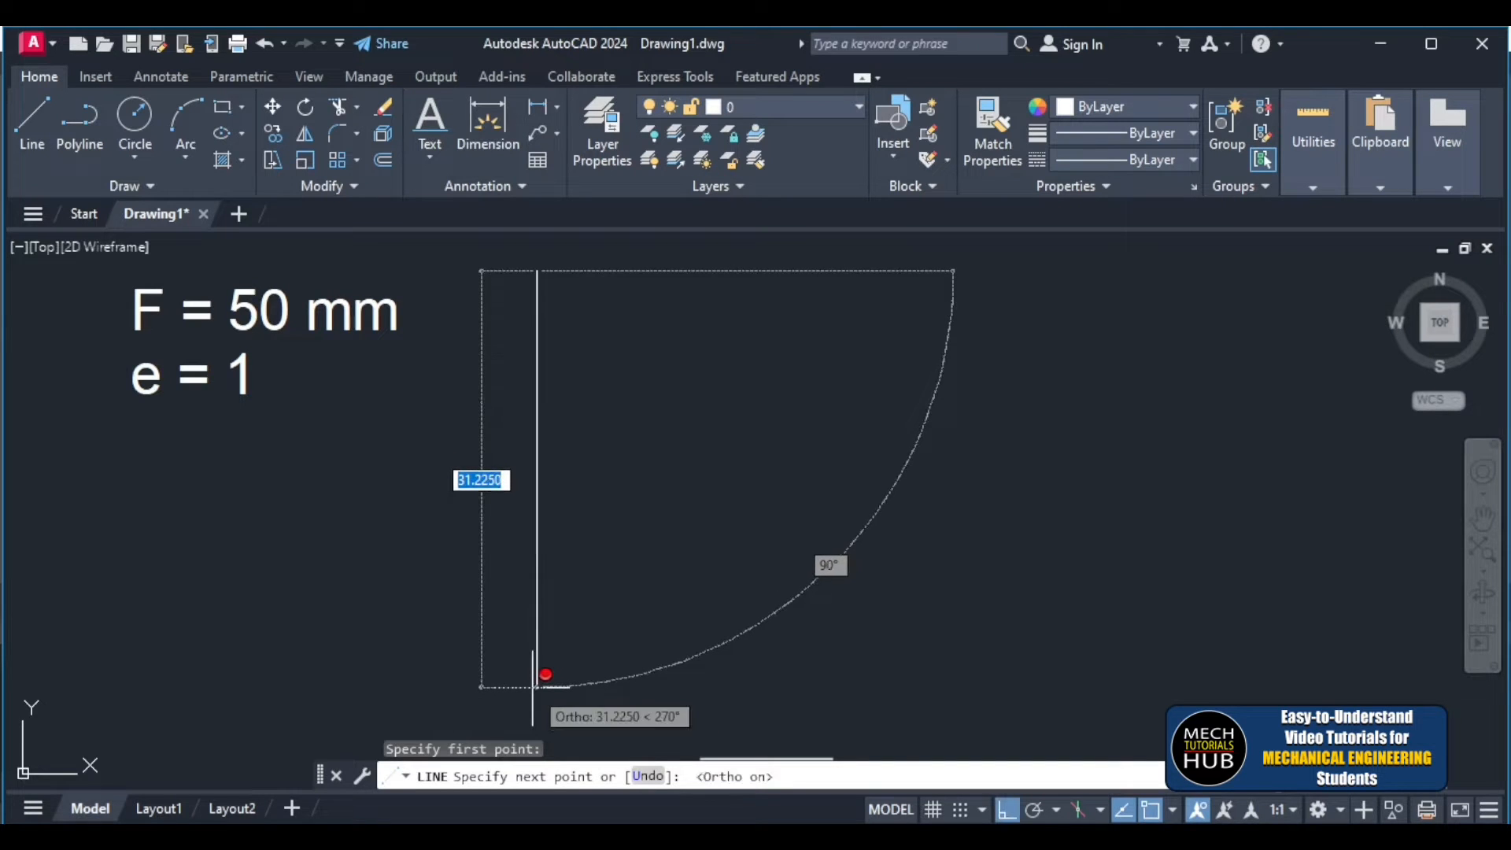
{"action": "key", "text": "F8"}
{"action": "left_click", "coordinate": [538, 697]}
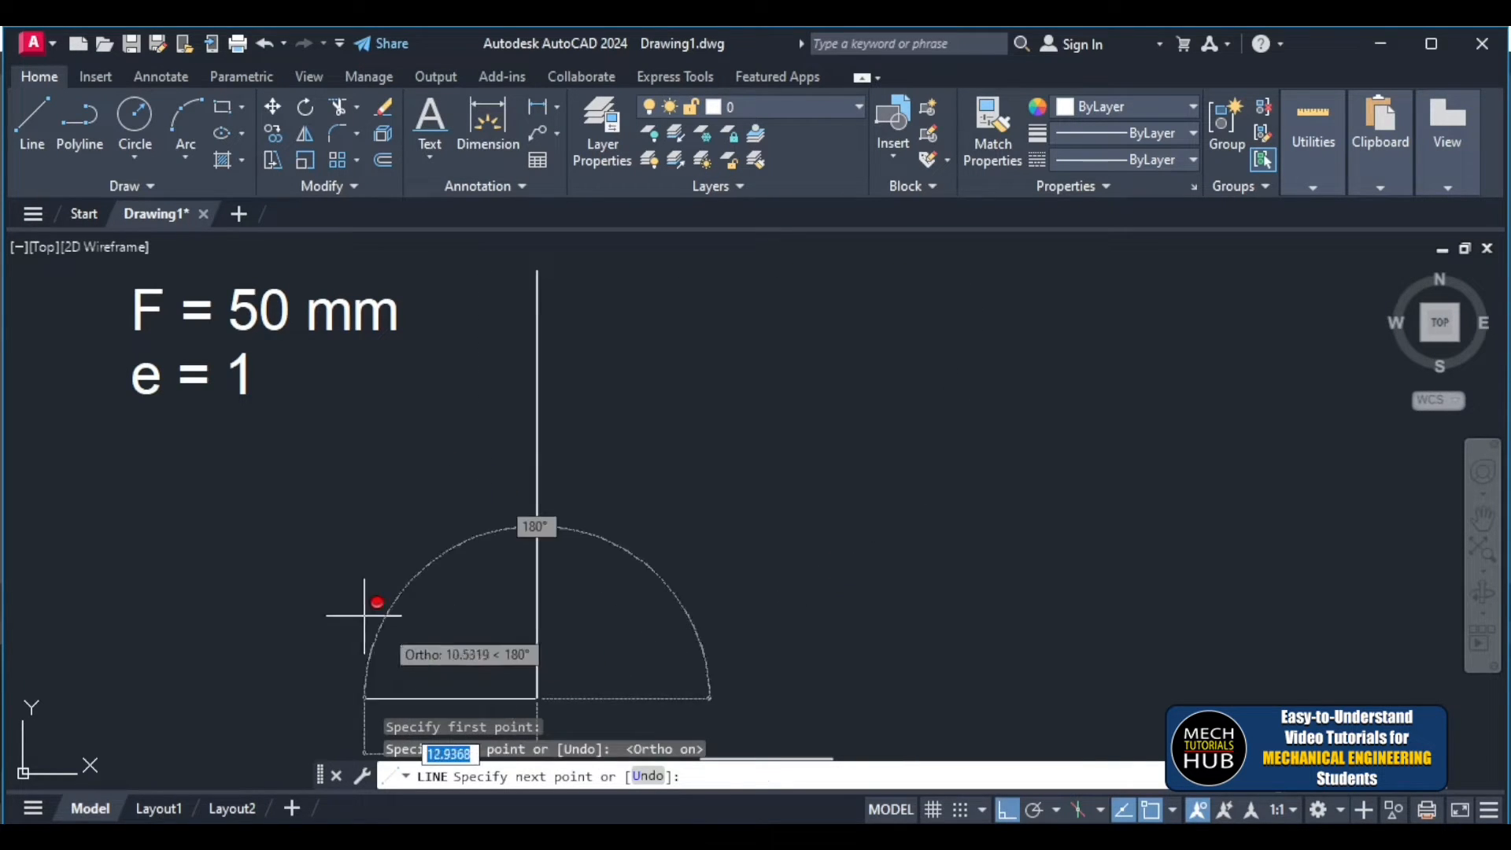
{"action": "key", "text": "Escape"}
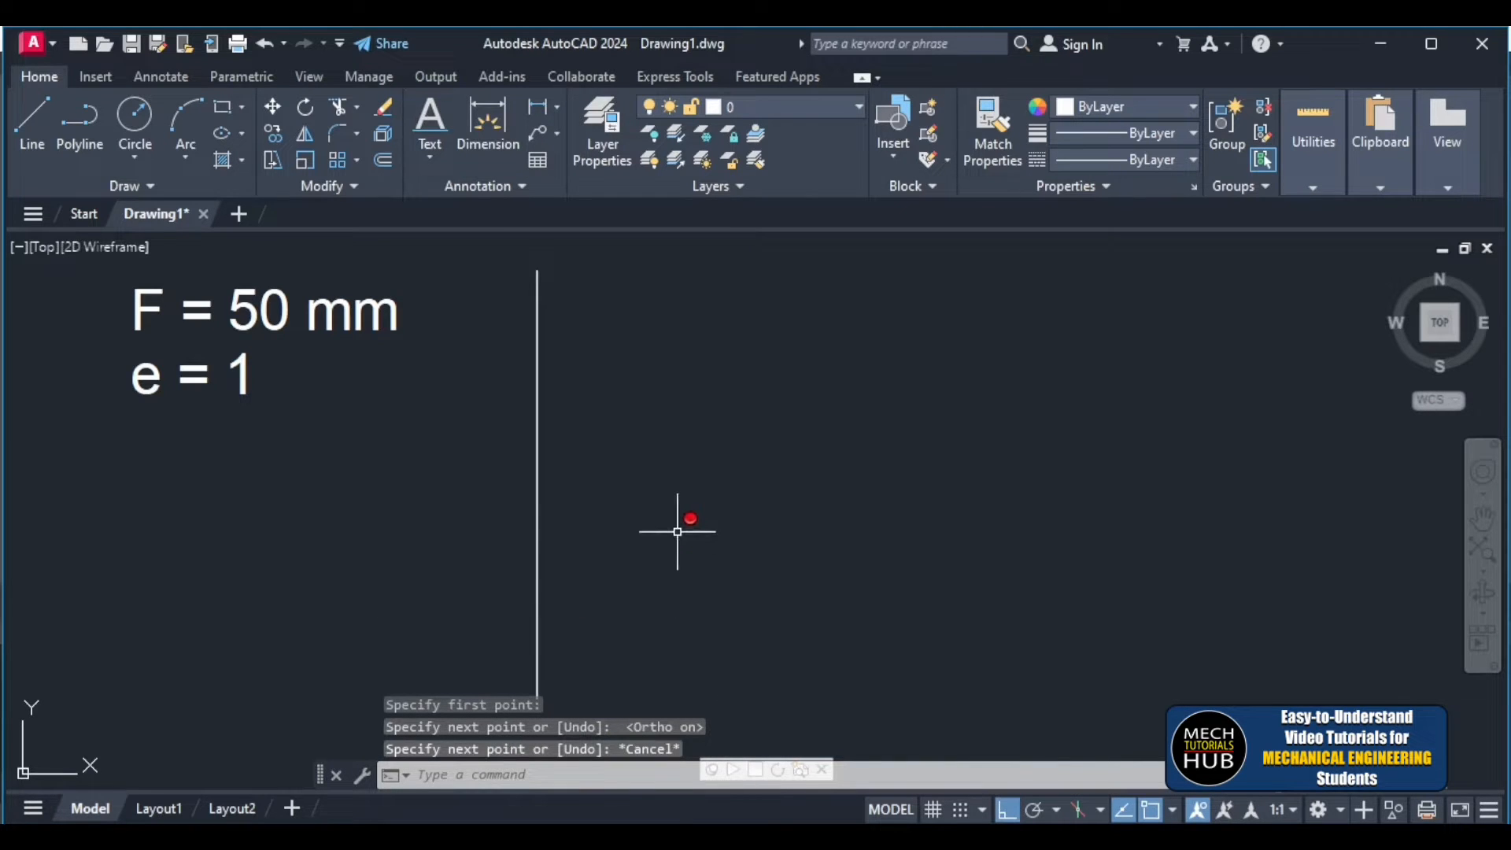
- Draw a horizontal line 50 mm long to the right from the midpoint of the vertical line
{"action": "type", "text": "l"}
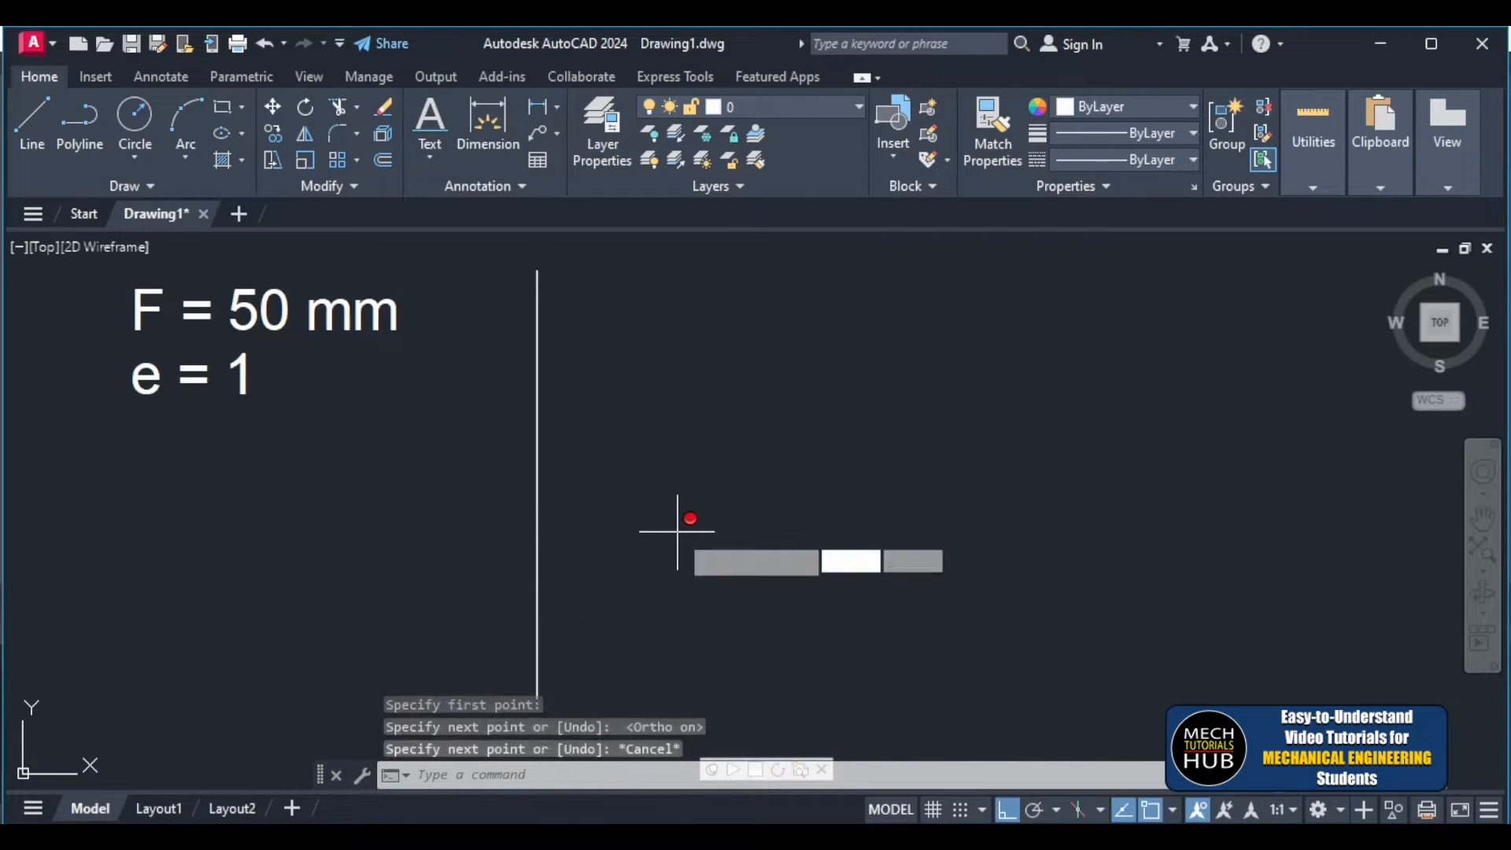
{"action": "key", "text": "Return"}
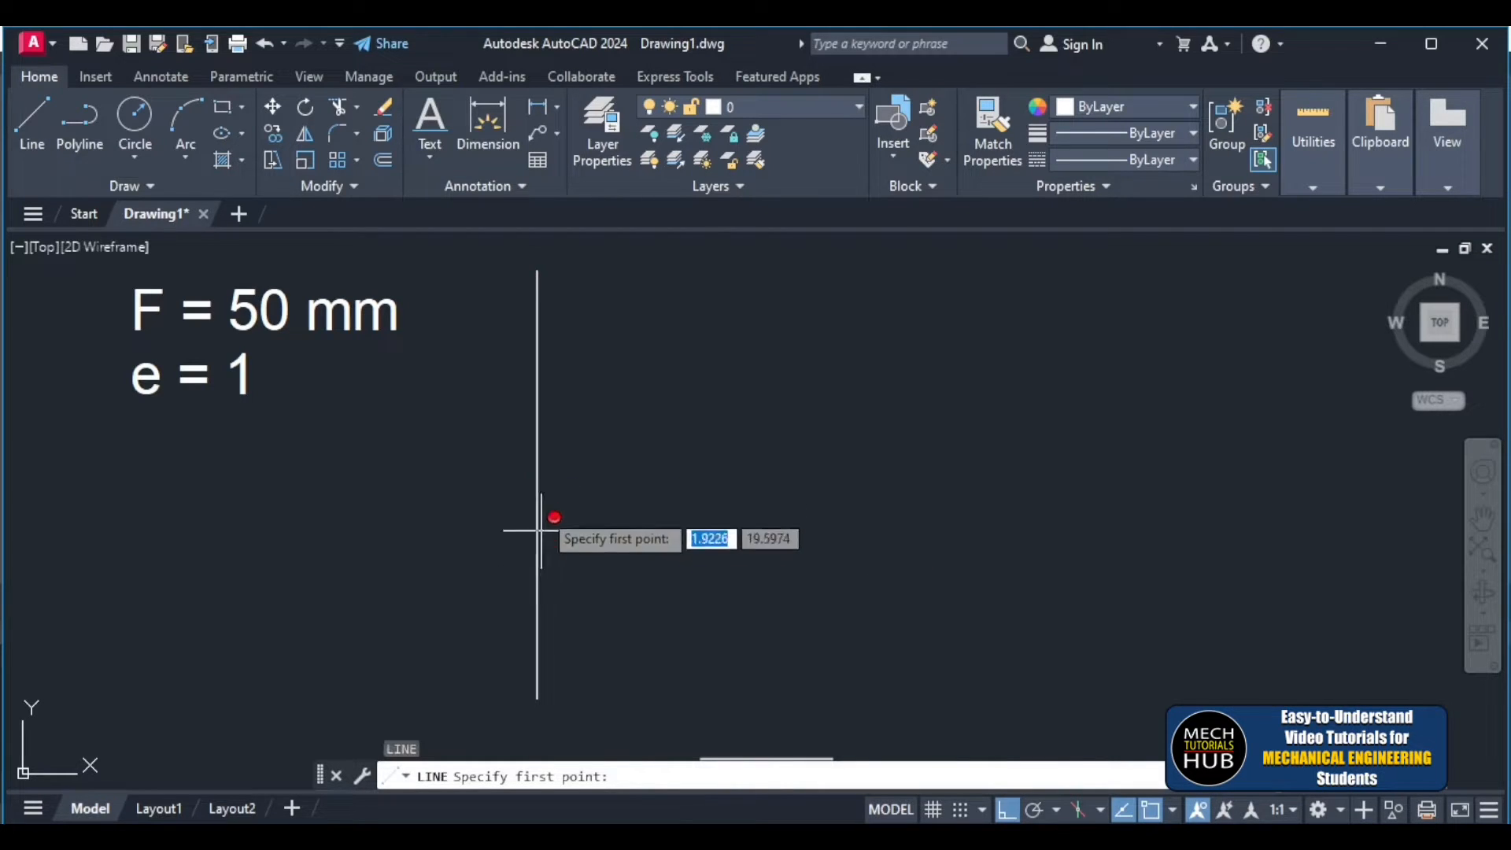
{"action": "left_click", "coordinate": [538, 483]}
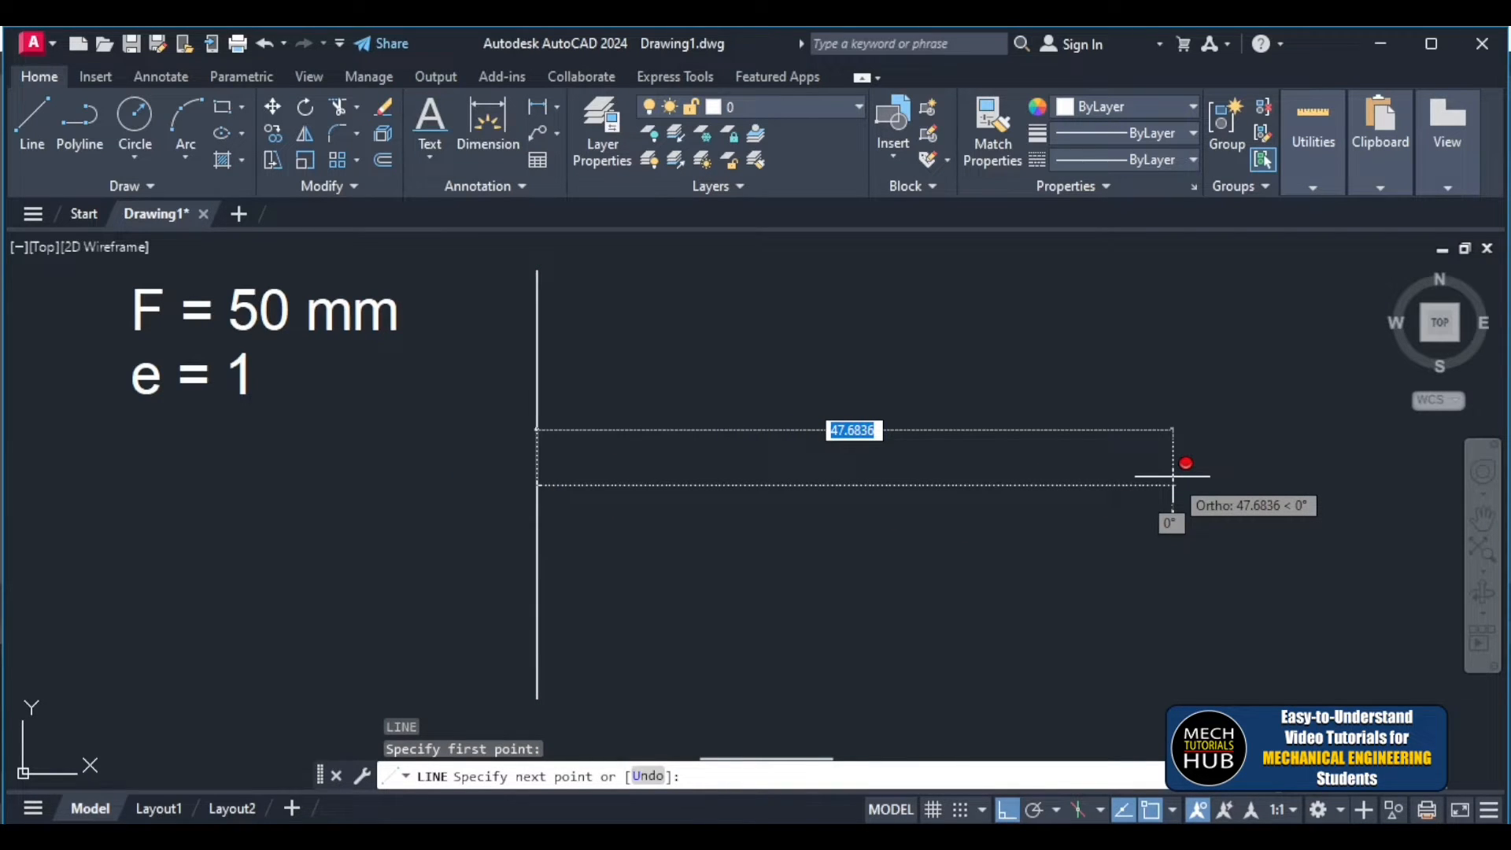
{"action": "type", "text": "50"}
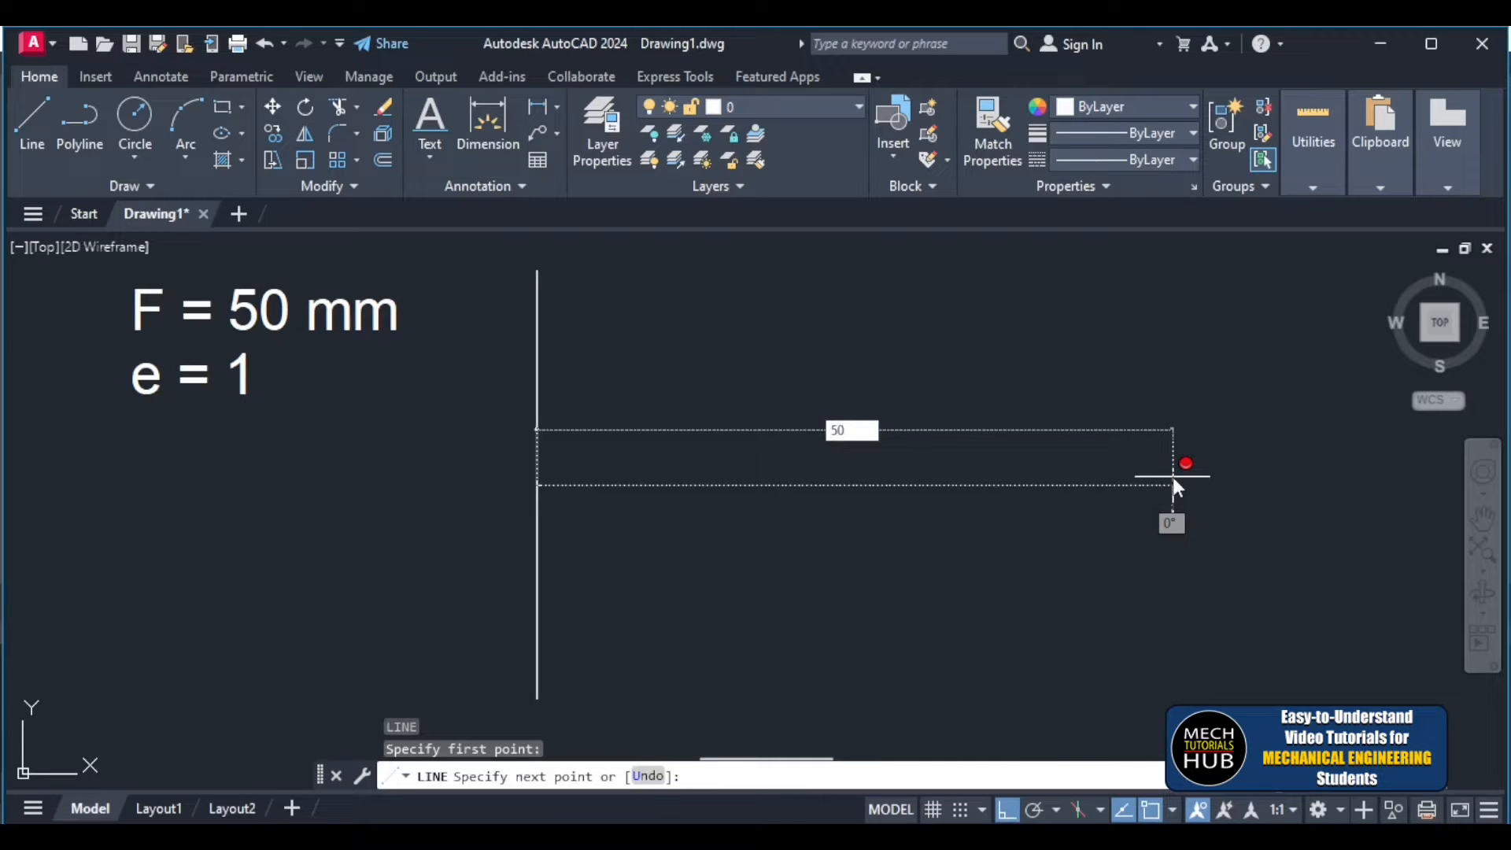
{"action": "key", "text": "Return"}
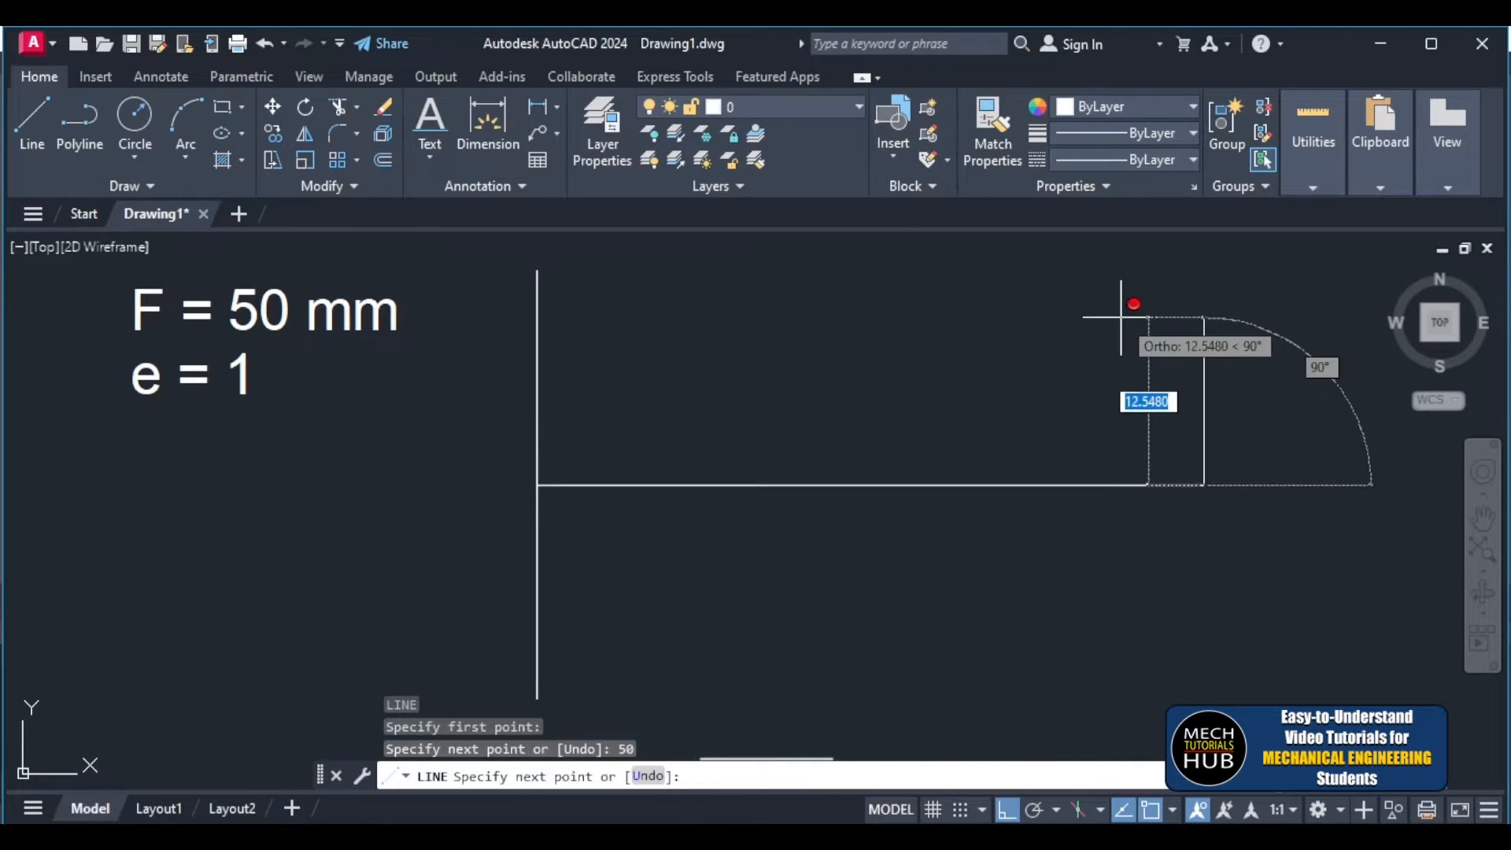
{"action": "key", "text": "Escape"}
{"action": "scroll", "coordinate": [1160, 543], "scroll_direction": "down", "scroll_amount": 4}
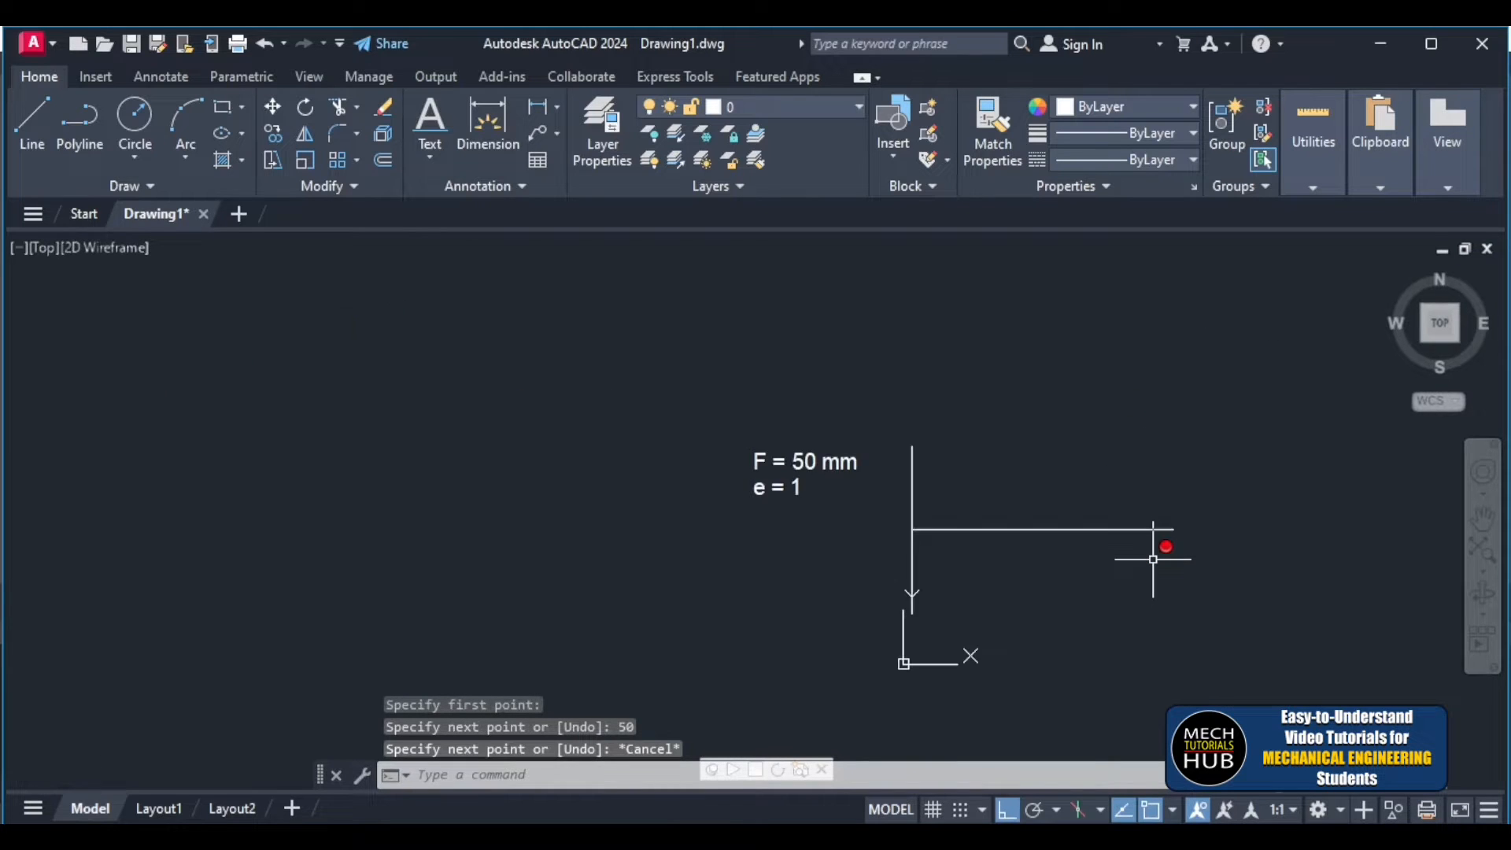
{"action": "scroll", "coordinate": [1212, 590], "scroll_direction": "up", "scroll_amount": 2}
{"action": "scroll", "coordinate": [1202, 567], "scroll_direction": "up", "scroll_amount": 2}
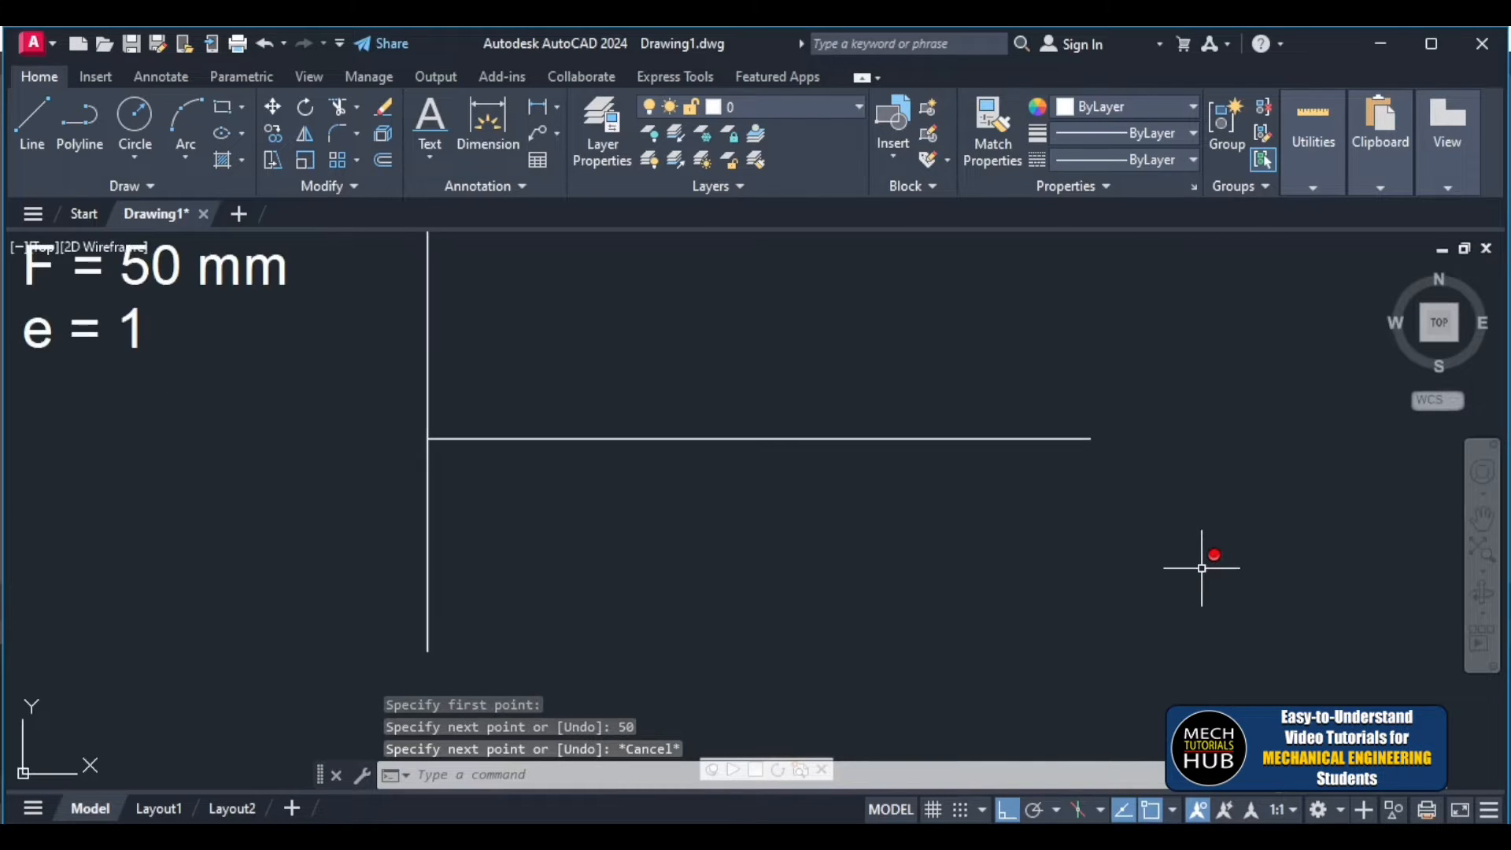
{"action": "scroll", "coordinate": [1202, 568], "scroll_direction": "down", "scroll_amount": 2}
{"action": "scroll", "coordinate": [1206, 507], "scroll_direction": "up", "scroll_amount": 2}
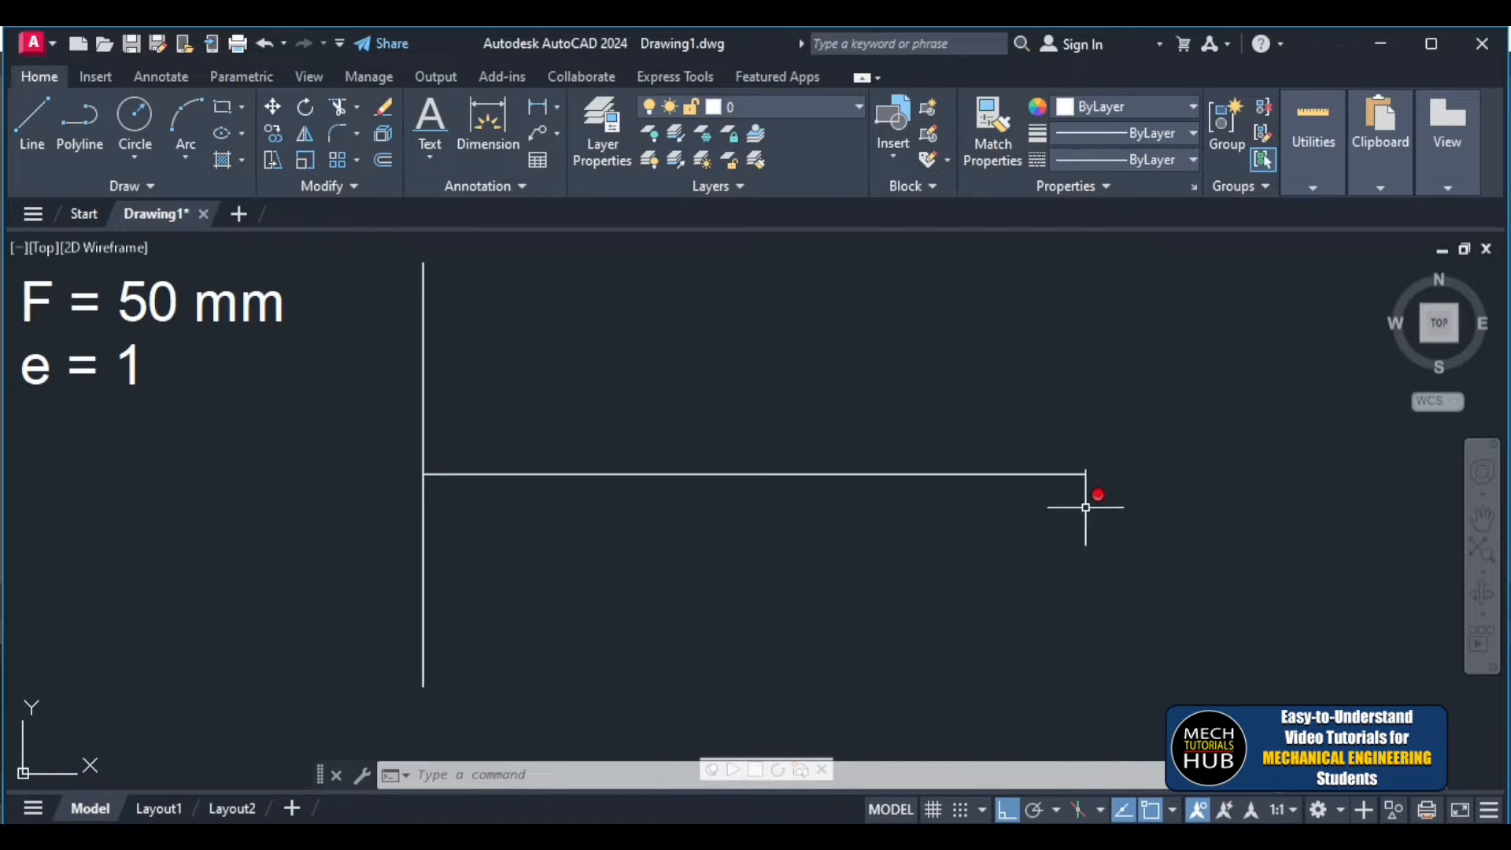
- Try to label the horizontal line's free end with single-line text F at the default 3 mm height, and undo it
{"action": "left_click", "coordinate": [435, 161]}
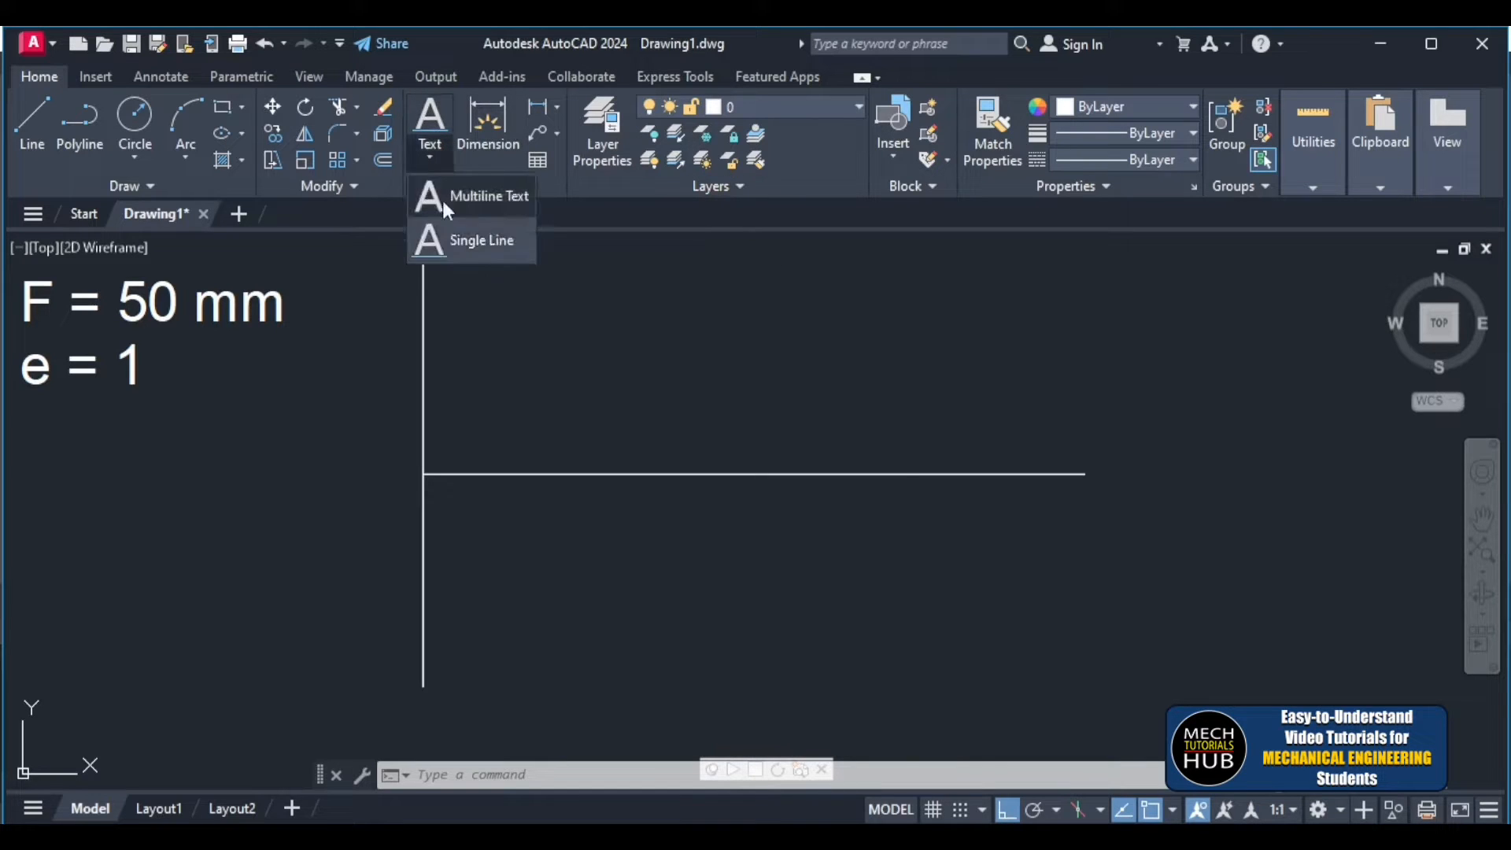
{"action": "left_click", "coordinate": [476, 246]}
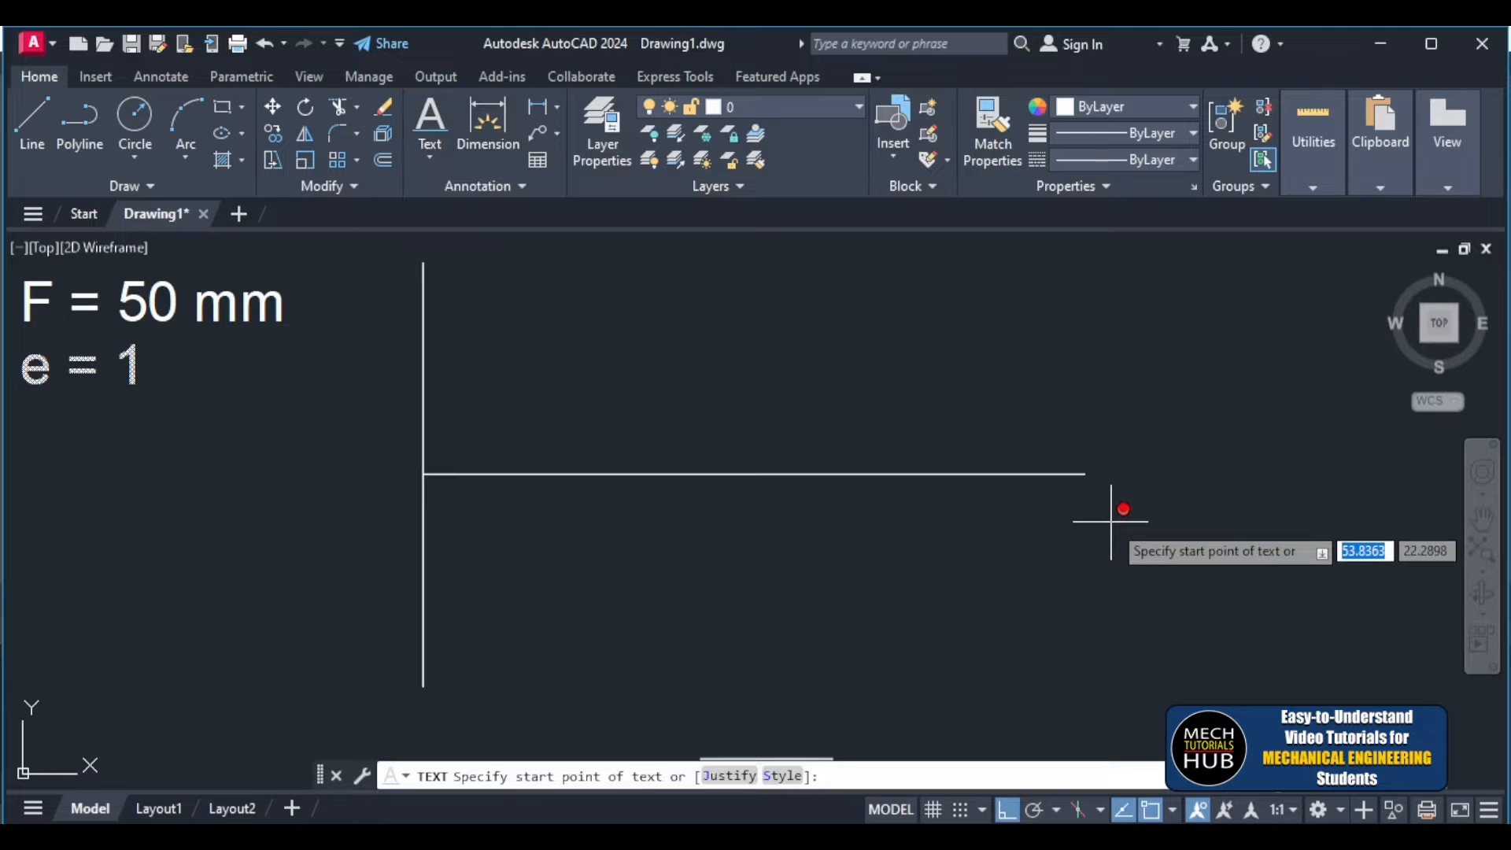
{"action": "type", "text": "2"}
{"action": "key", "text": "Return"}
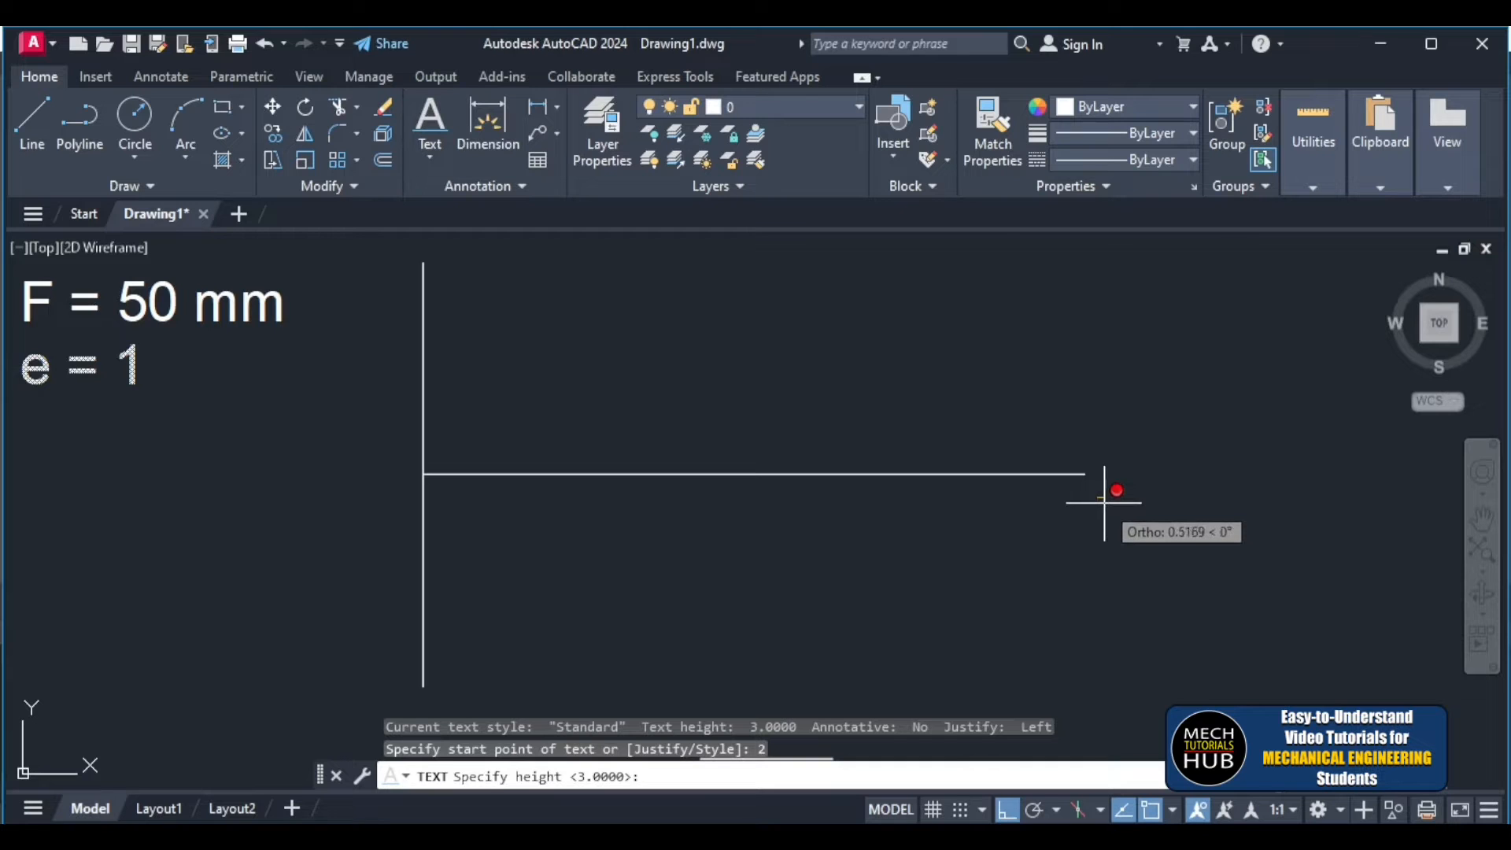
{"action": "key", "text": "Return"}
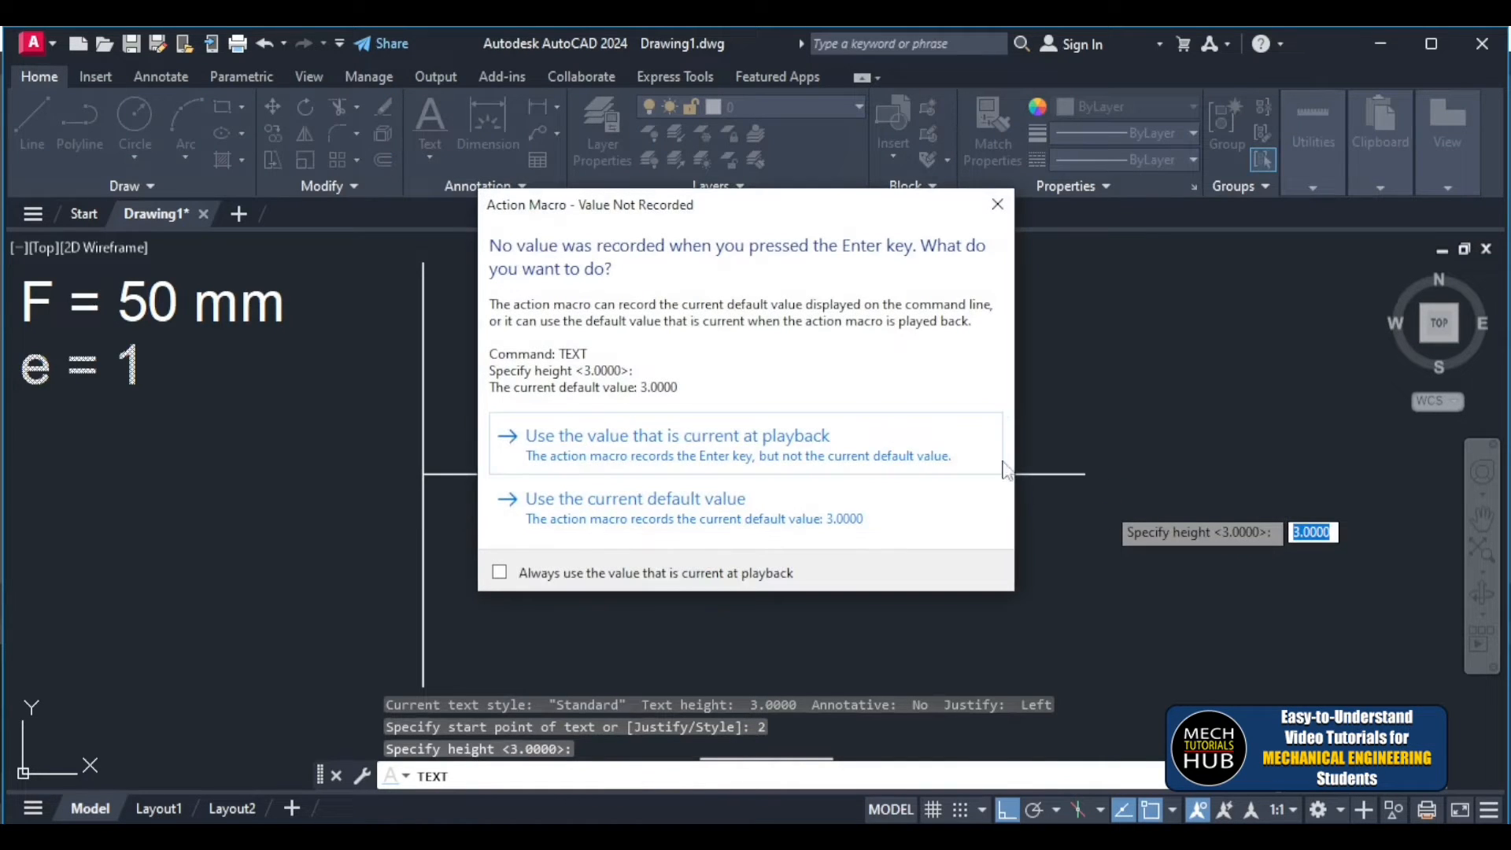
{"action": "left_click", "coordinate": [994, 218]}
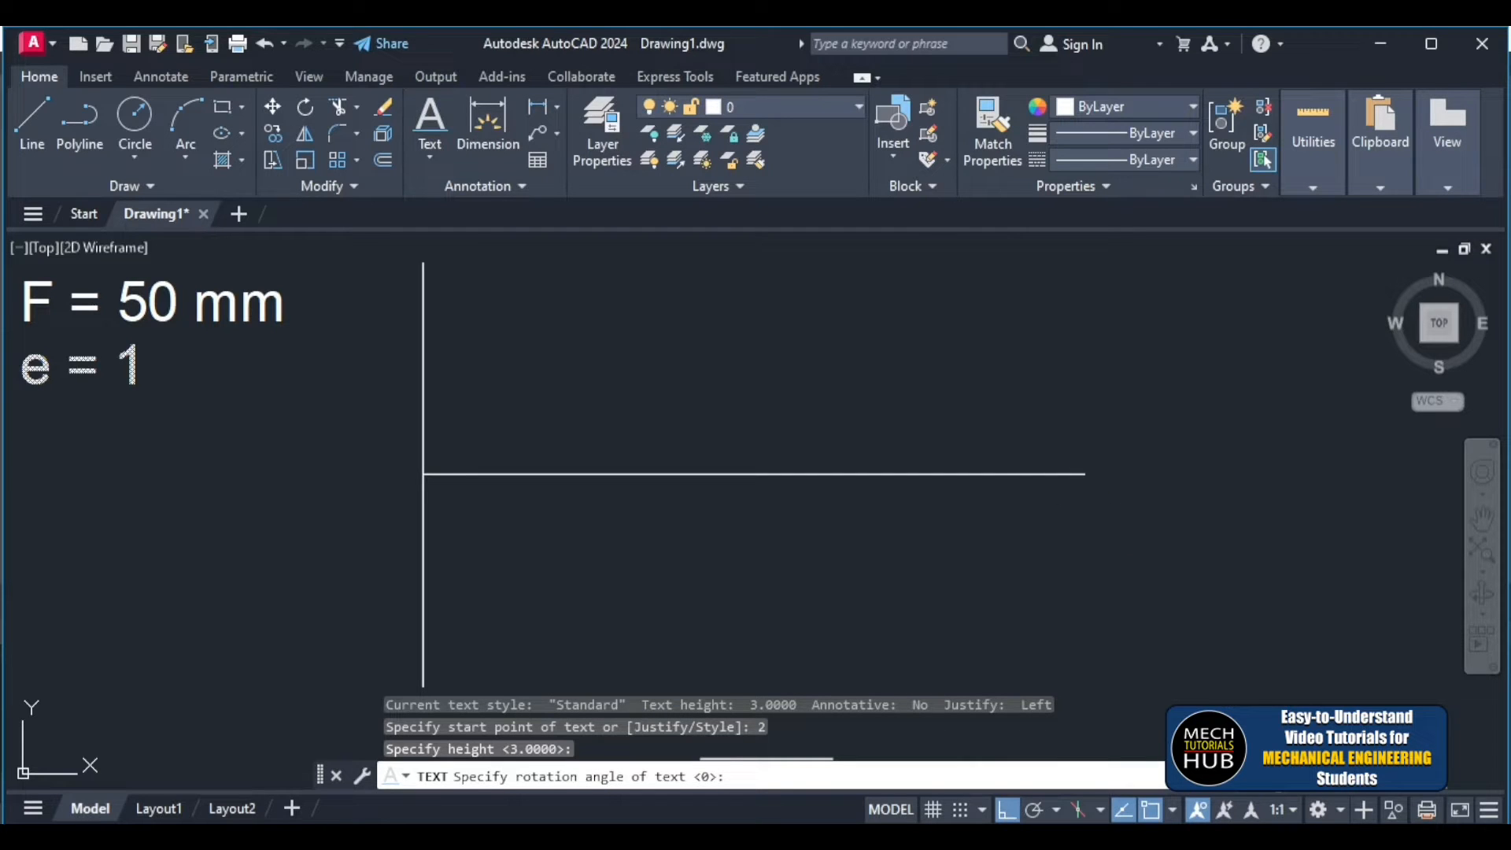
{"action": "key", "text": "Return"}
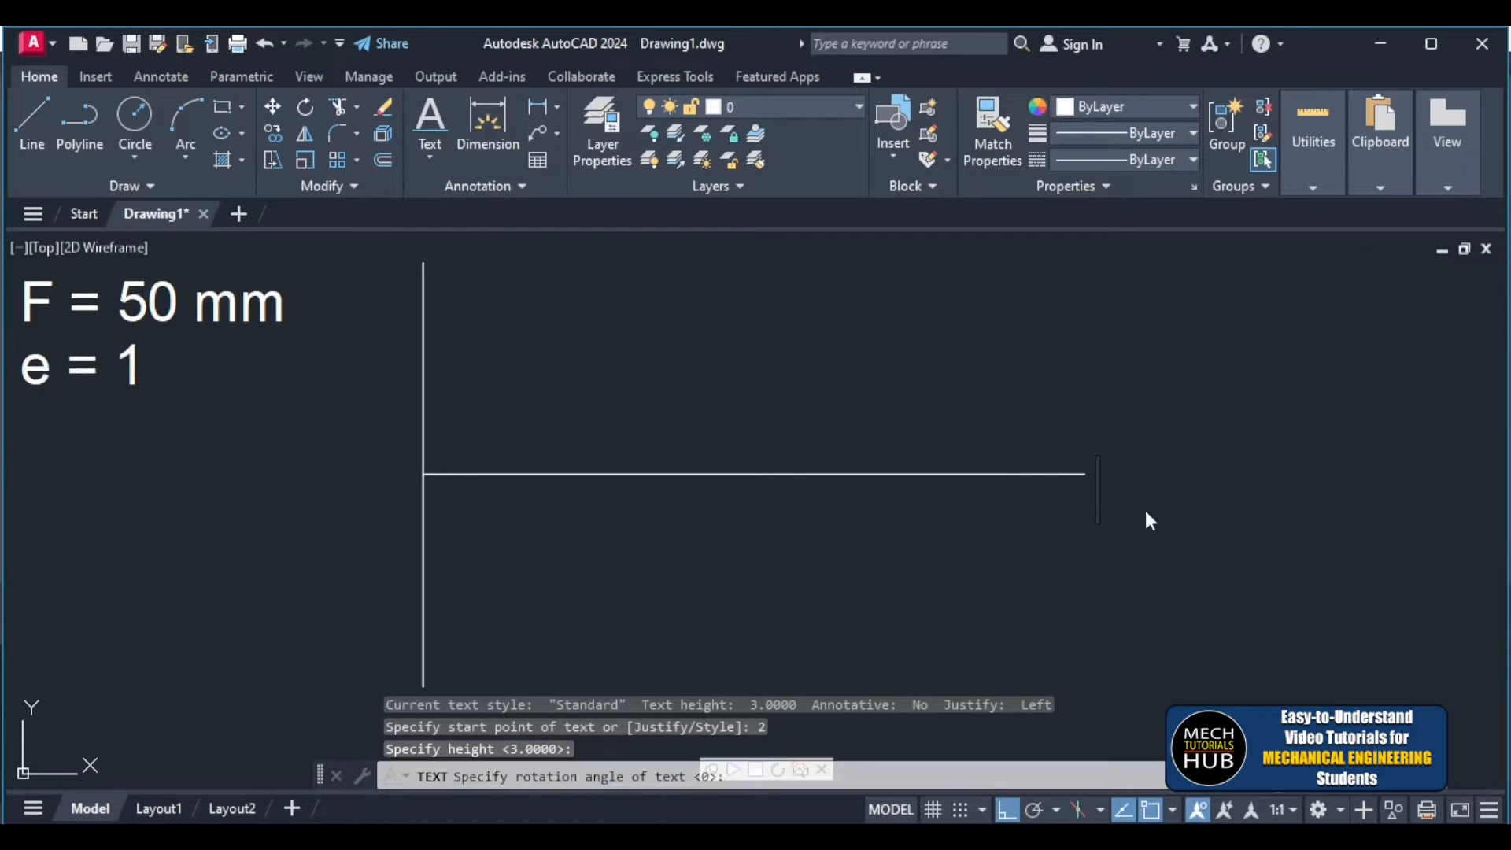
{"action": "scroll", "coordinate": [1121, 560], "scroll_direction": "down", "scroll_amount": 2}
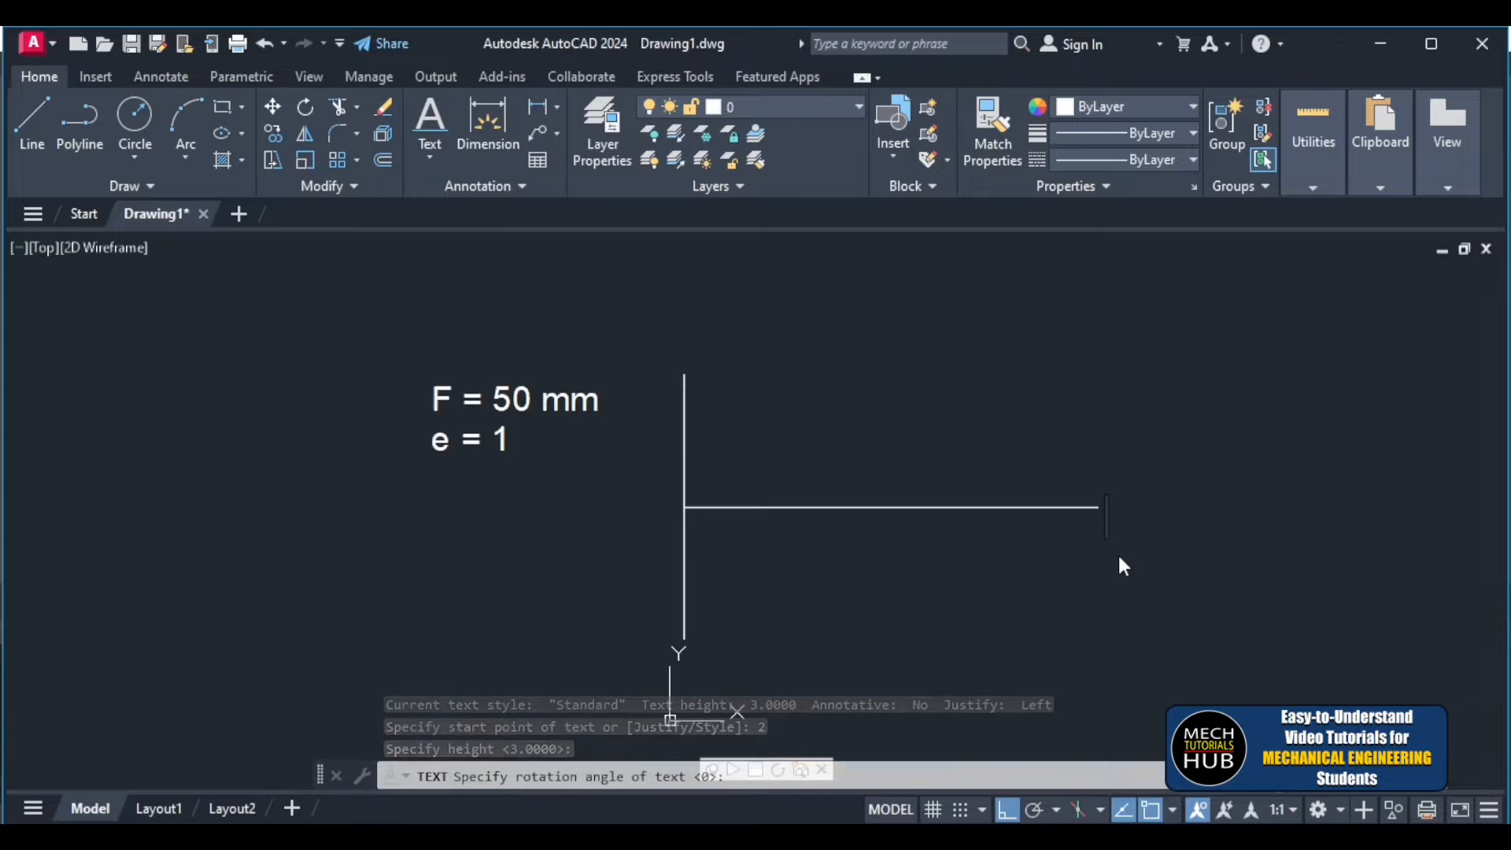
{"action": "scroll", "coordinate": [1118, 552], "scroll_direction": "up", "scroll_amount": 2}
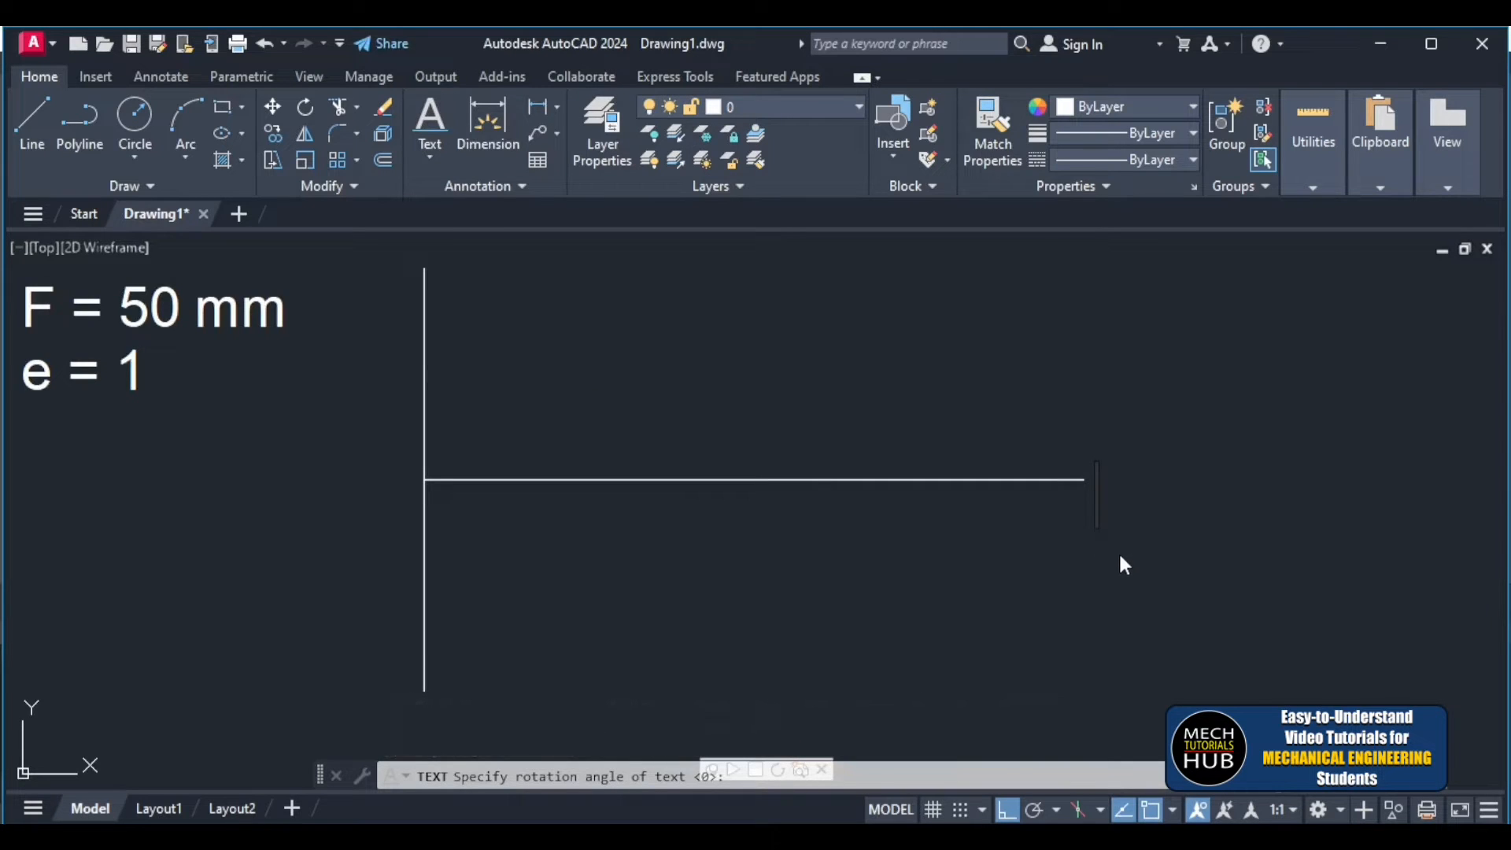
{"action": "type", "text": "F"}
{"action": "key", "text": "Escape"}
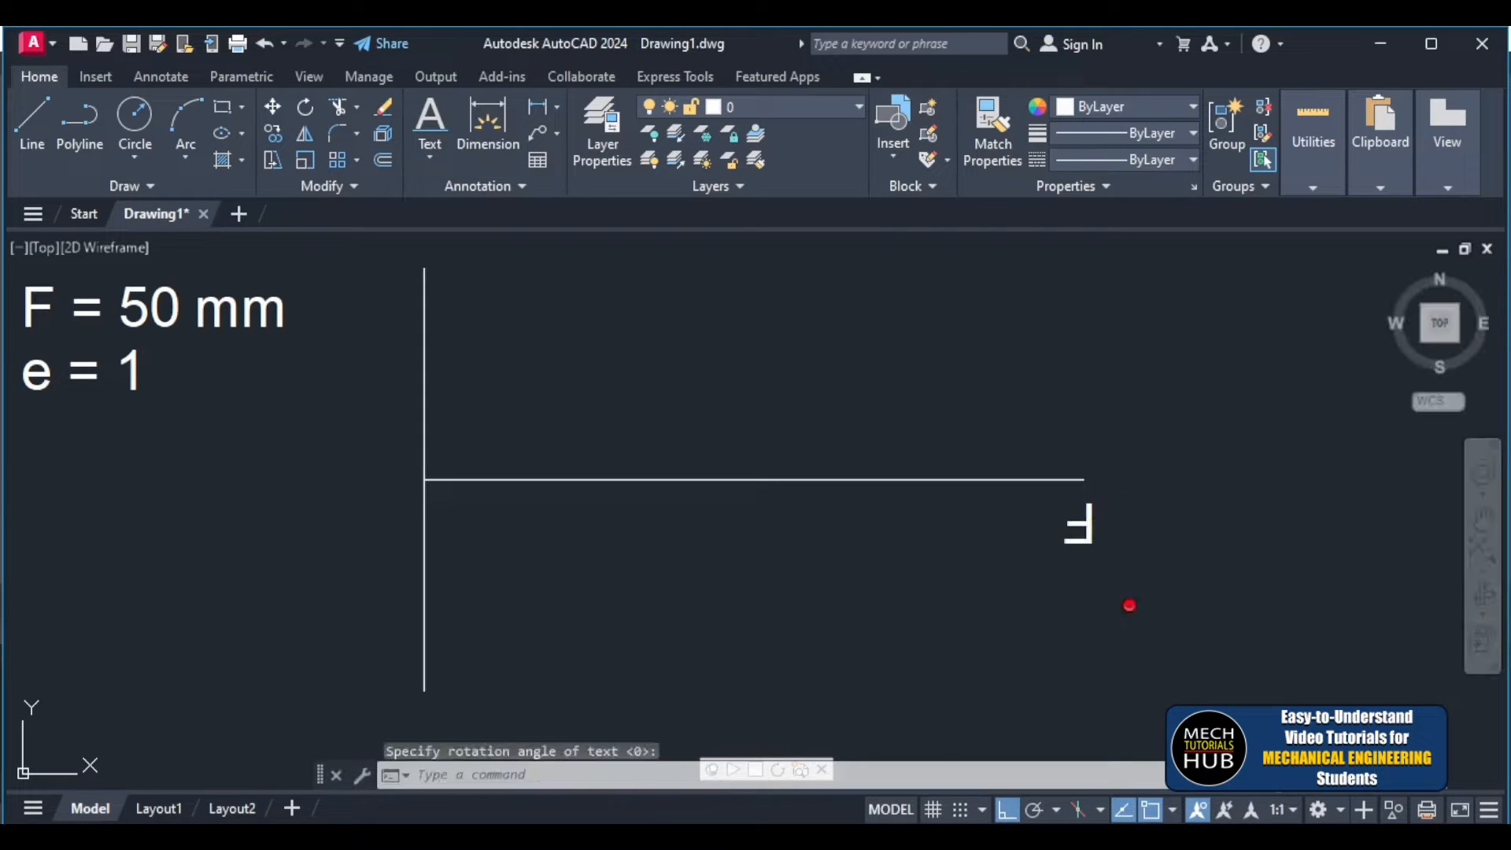
{"action": "key", "text": "Escape"}
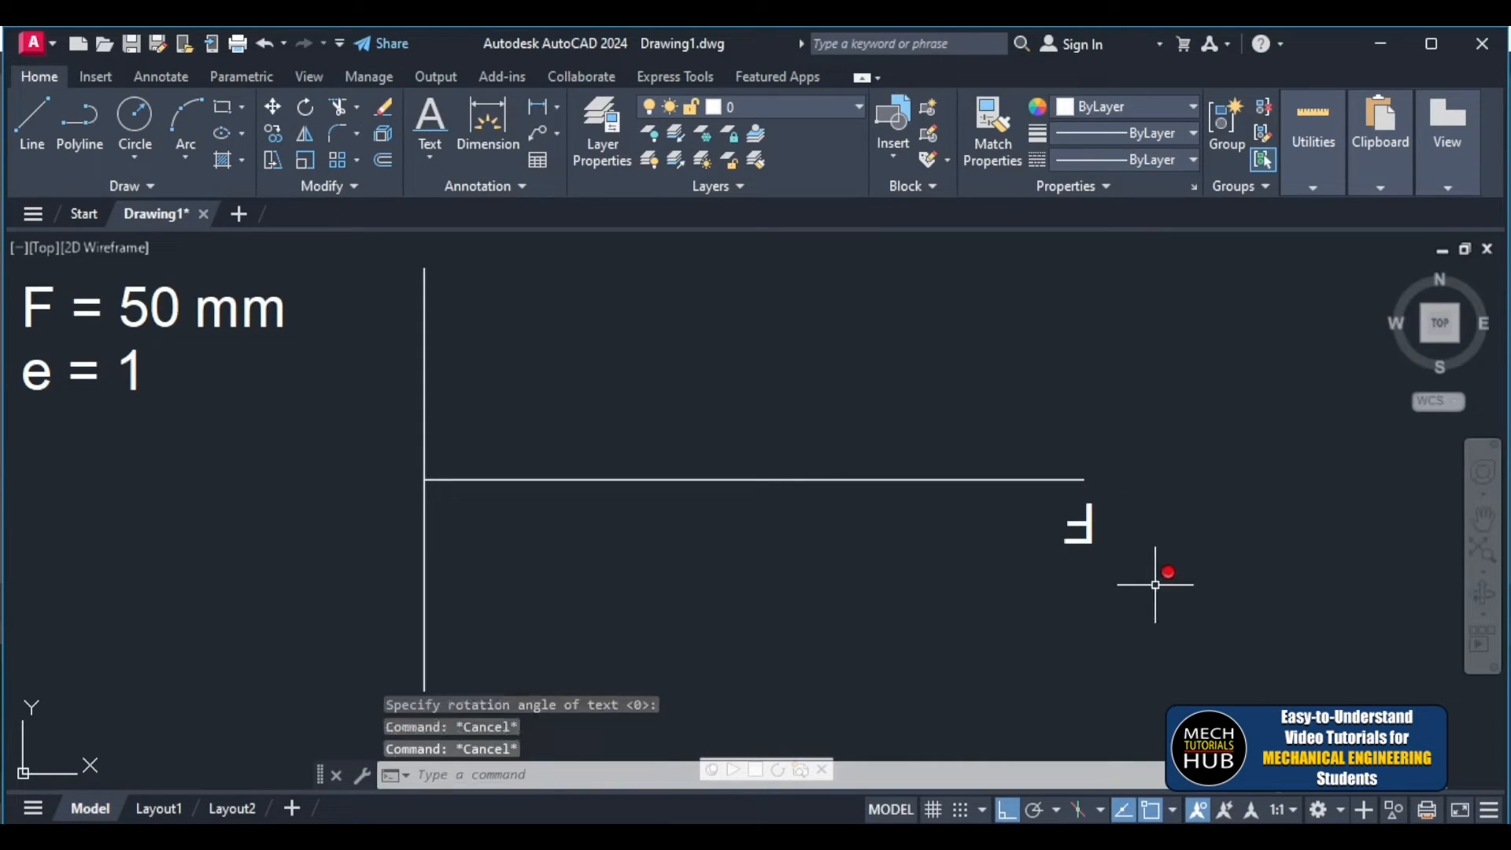
{"action": "key", "text": "ctrl+z"}
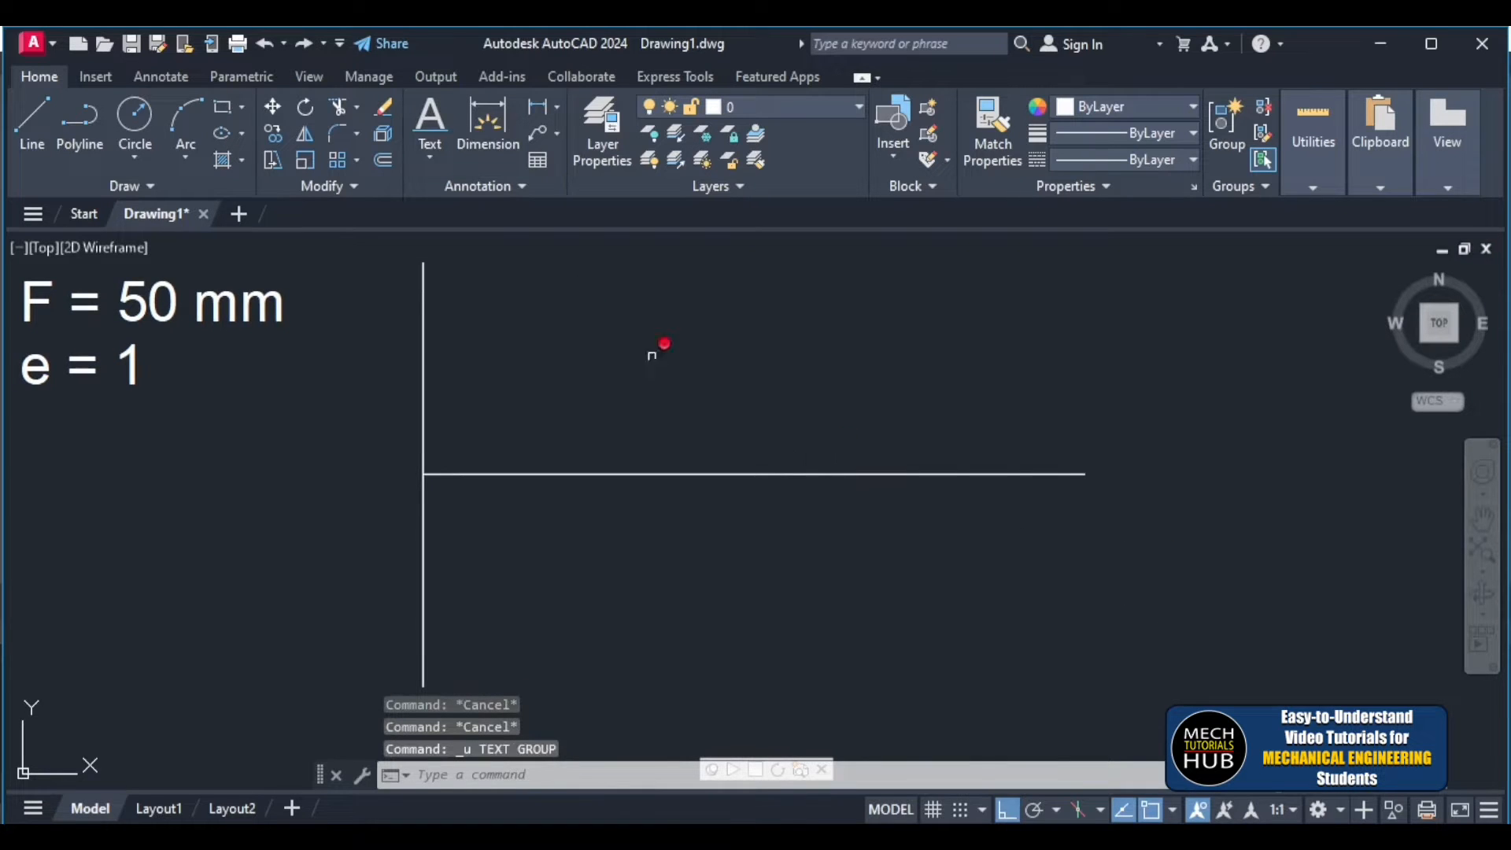
- Copy the "e = 1" text to just below the horizontal line's free end and change the copy to F
{"action": "left_click", "coordinate": [135, 367]}
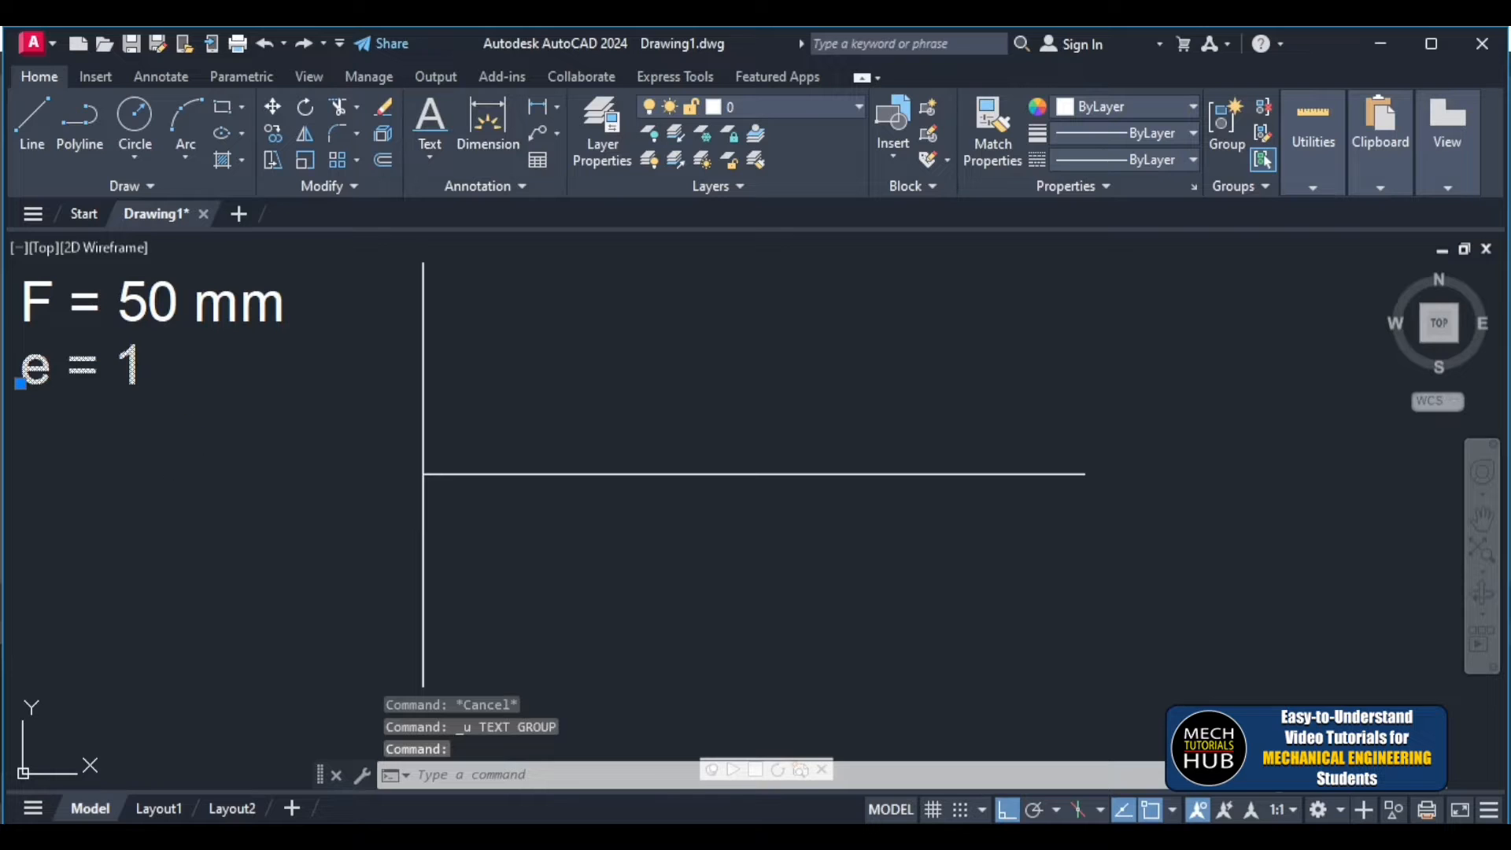
{"action": "key", "text": "ctrl+c"}
{"action": "key", "text": "ctrl+v"}
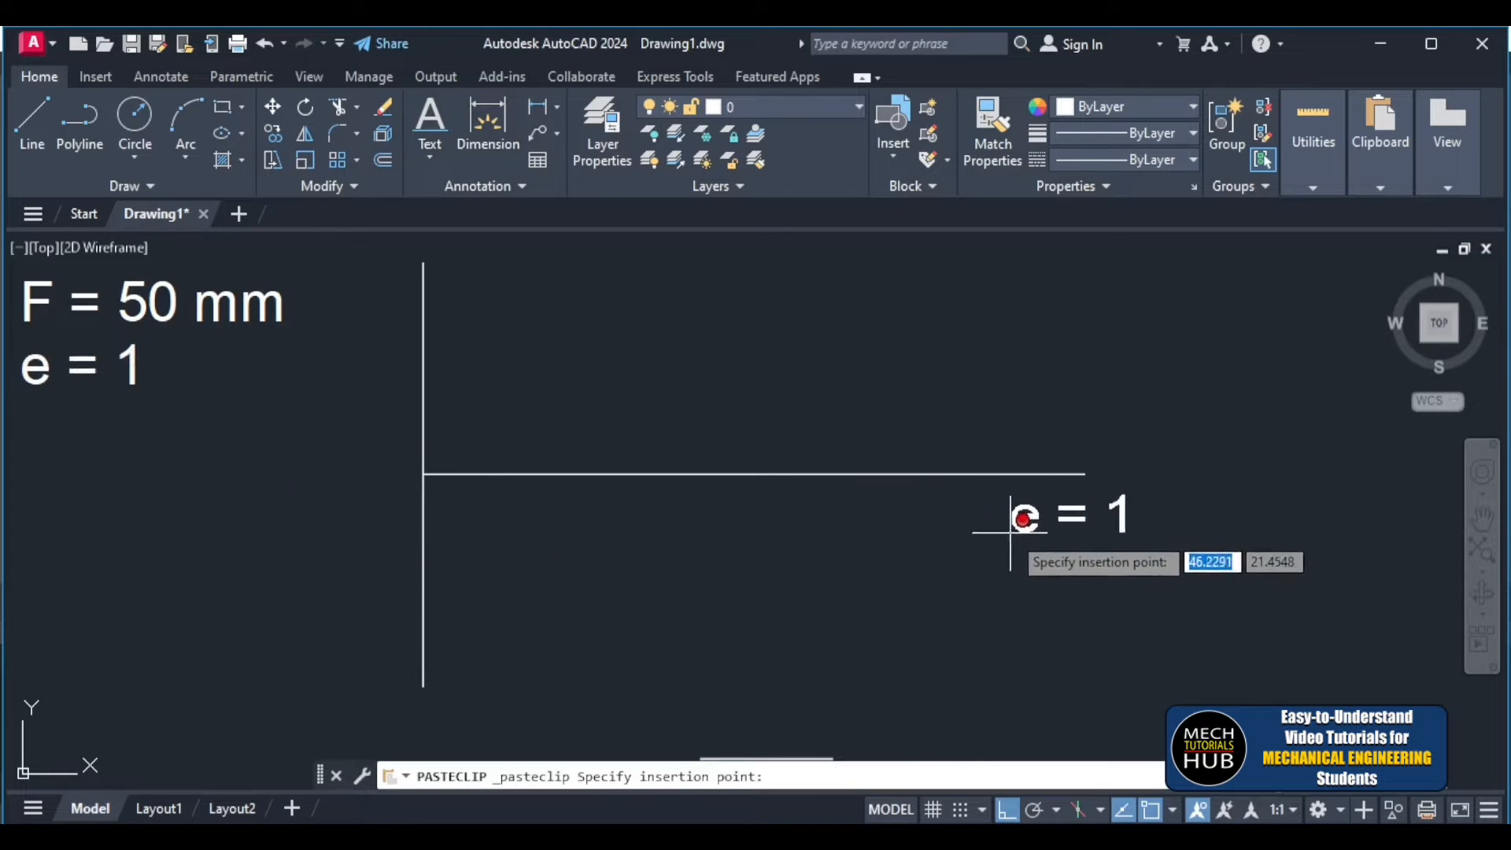
{"action": "left_click", "coordinate": [1011, 532]}
{"action": "left_click", "coordinate": [1081, 516]}
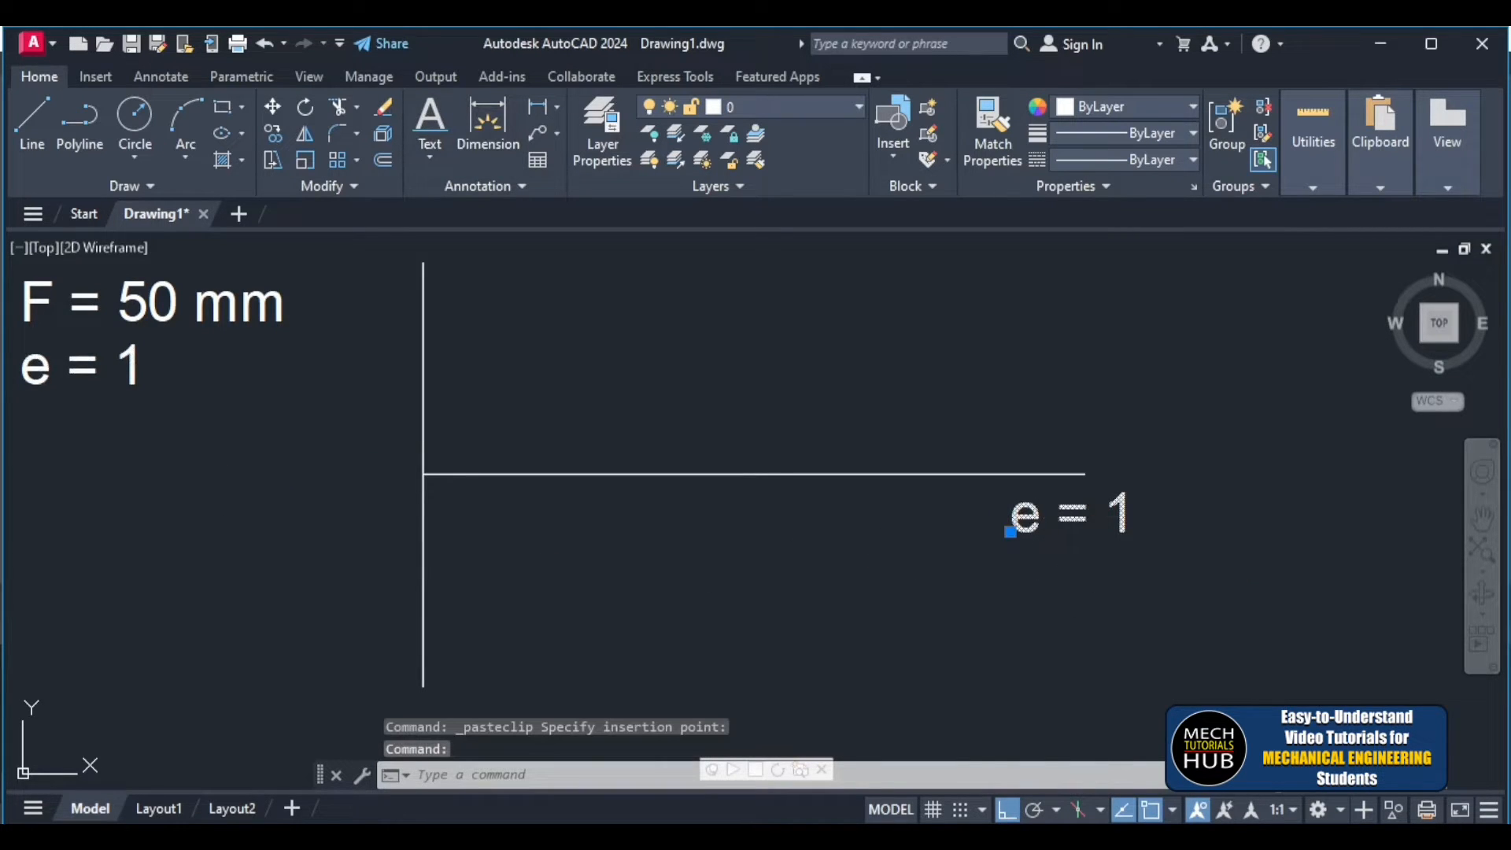
{"action": "double_click", "coordinate": [1118, 497]}
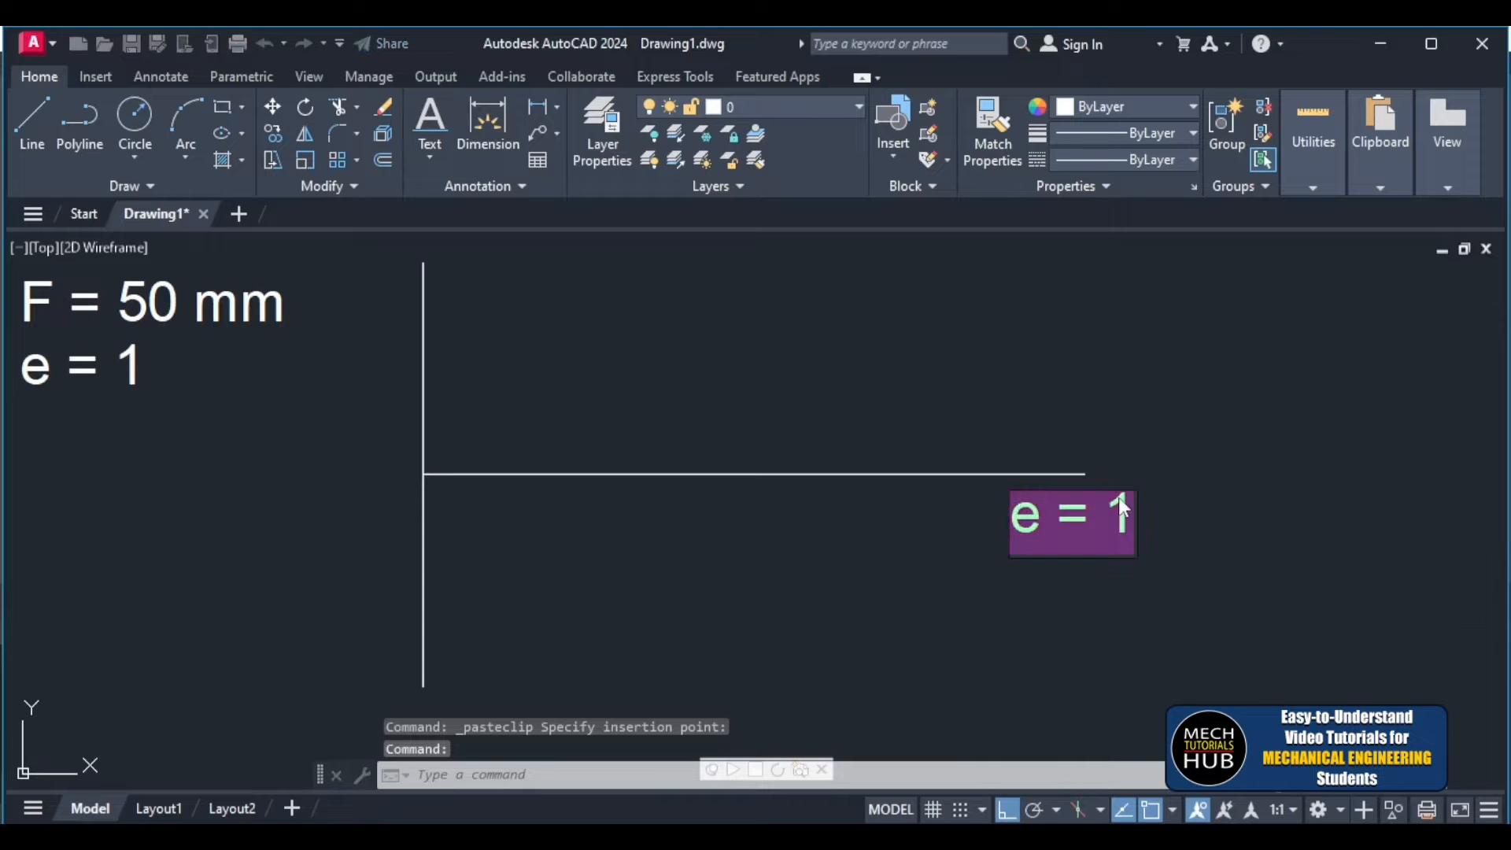
{"action": "type", "text": "F"}
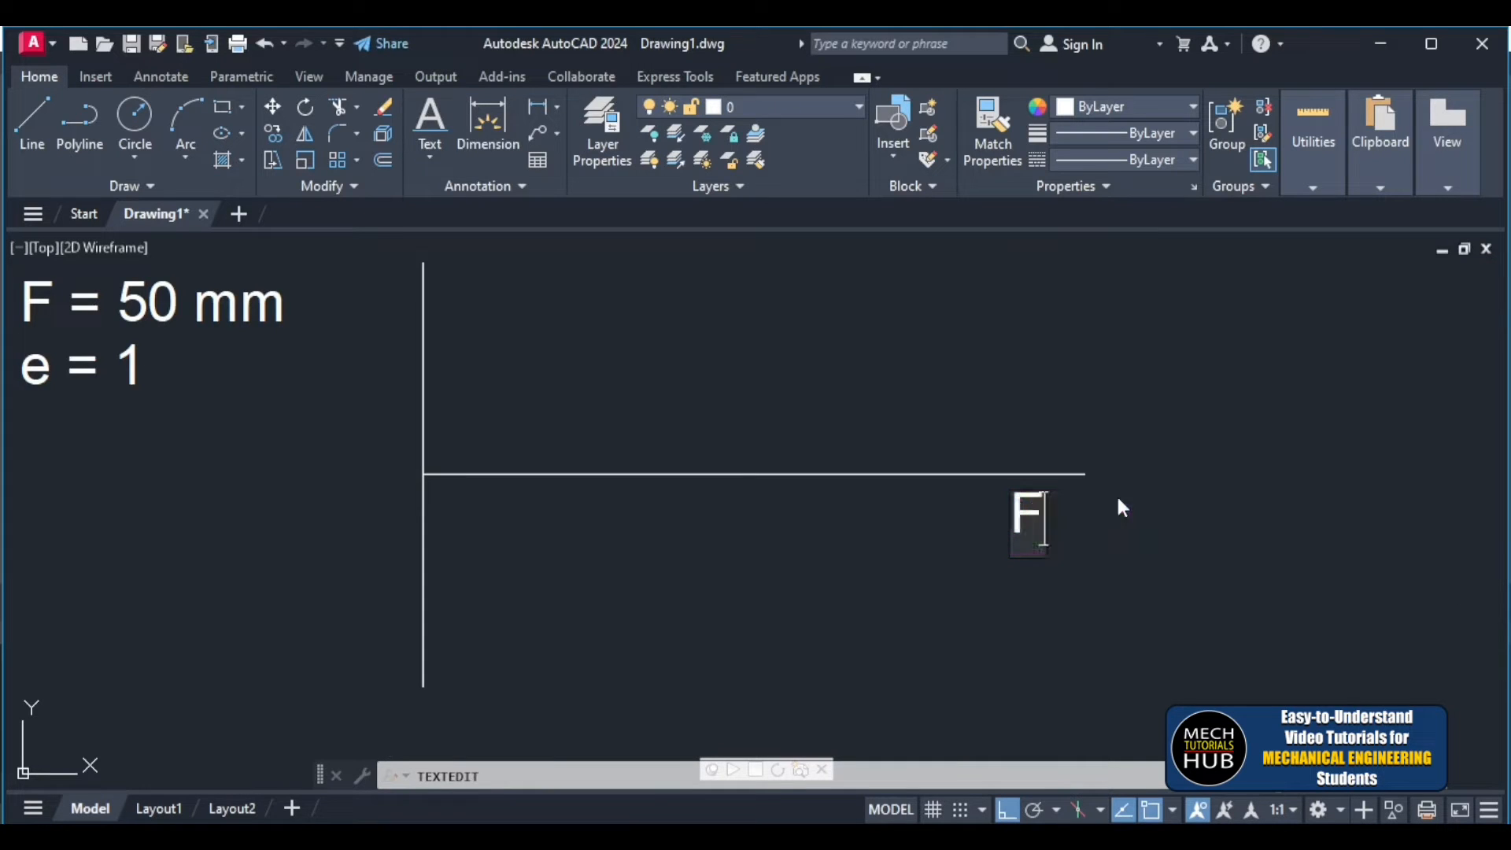
{"action": "left_click", "coordinate": [1118, 543]}
{"action": "key", "text": "Escape"}
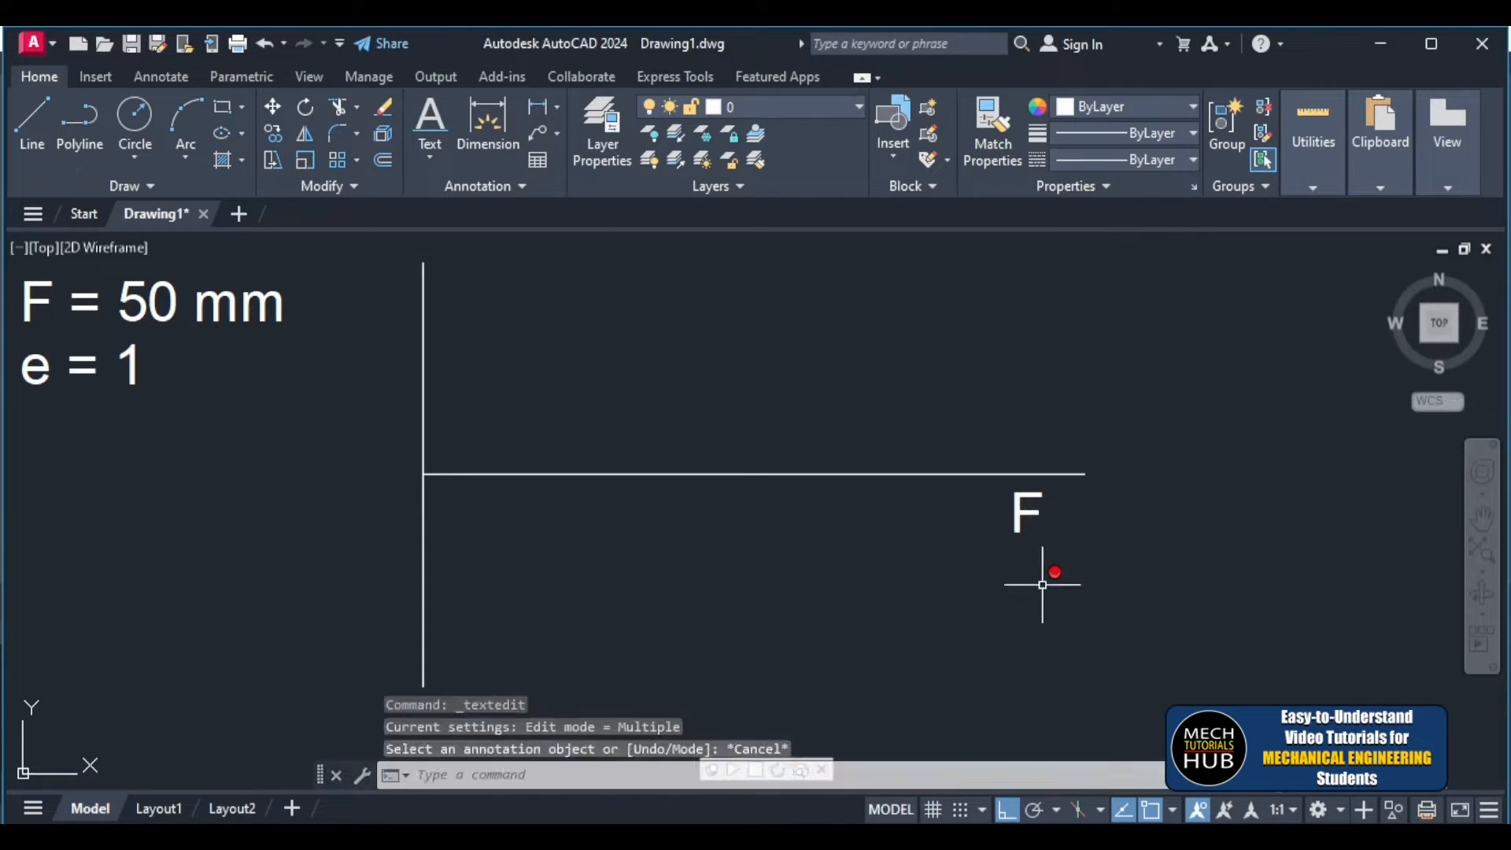
- Move the F label horizontally to the right so it sits directly beneath the horizontal line's free end
{"action": "left_click", "coordinate": [1034, 523]}
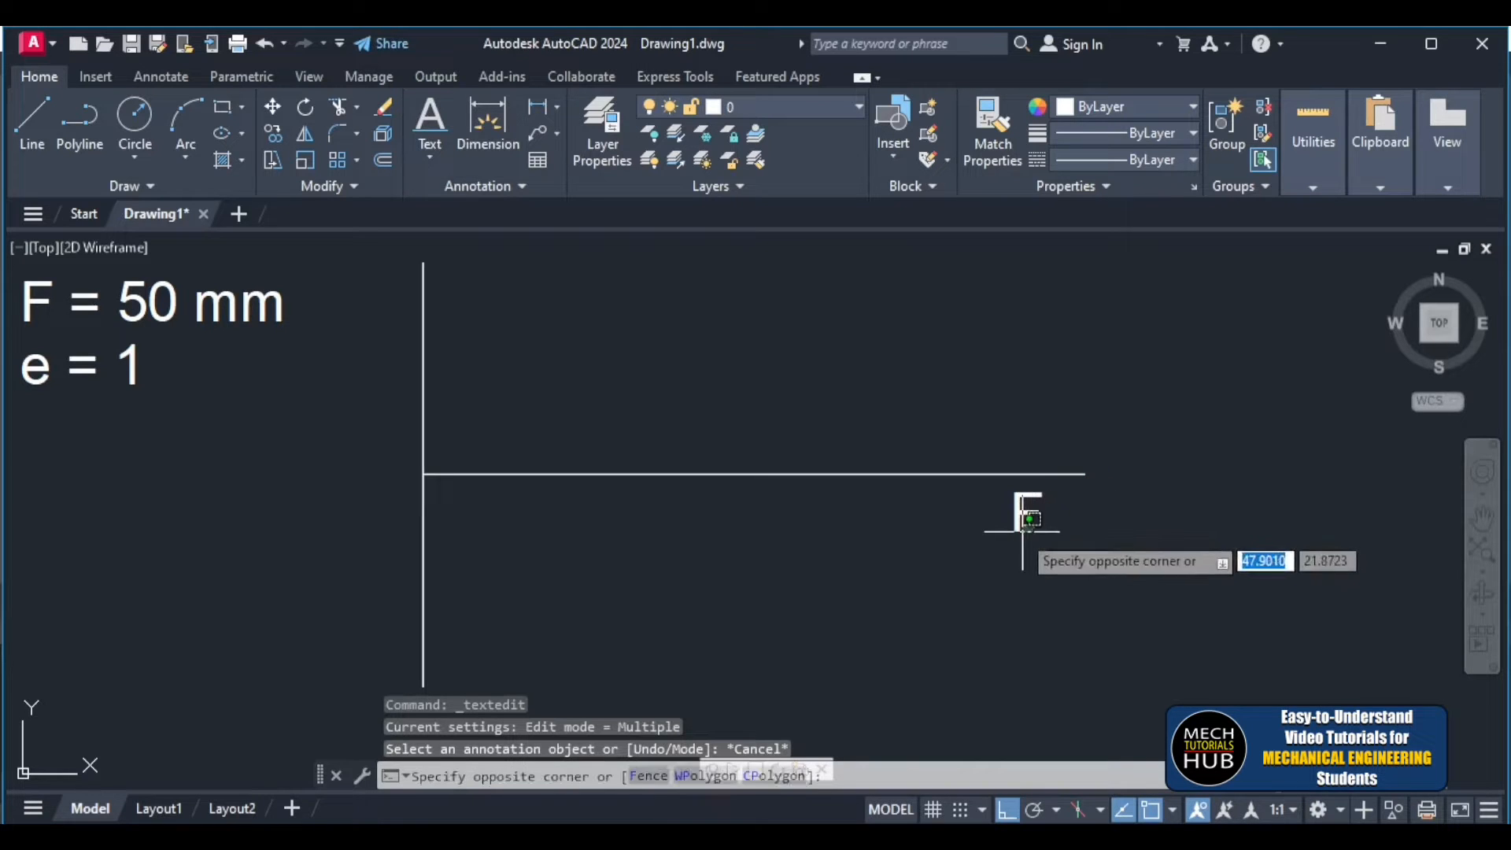
{"action": "left_click", "coordinate": [1078, 593]}
{"action": "type", "text": "m"}
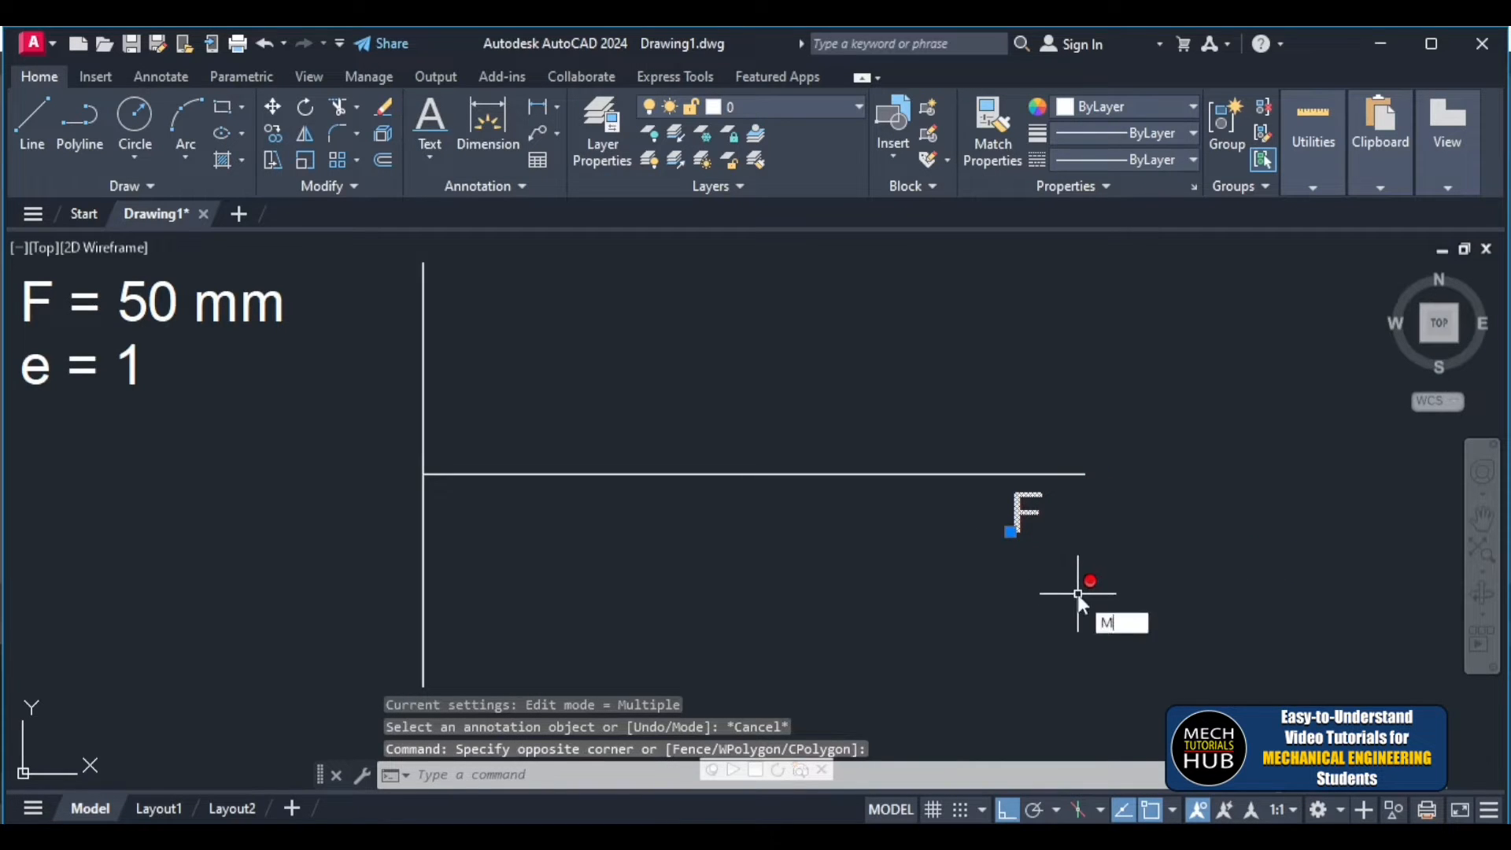
{"action": "key", "text": "Return"}
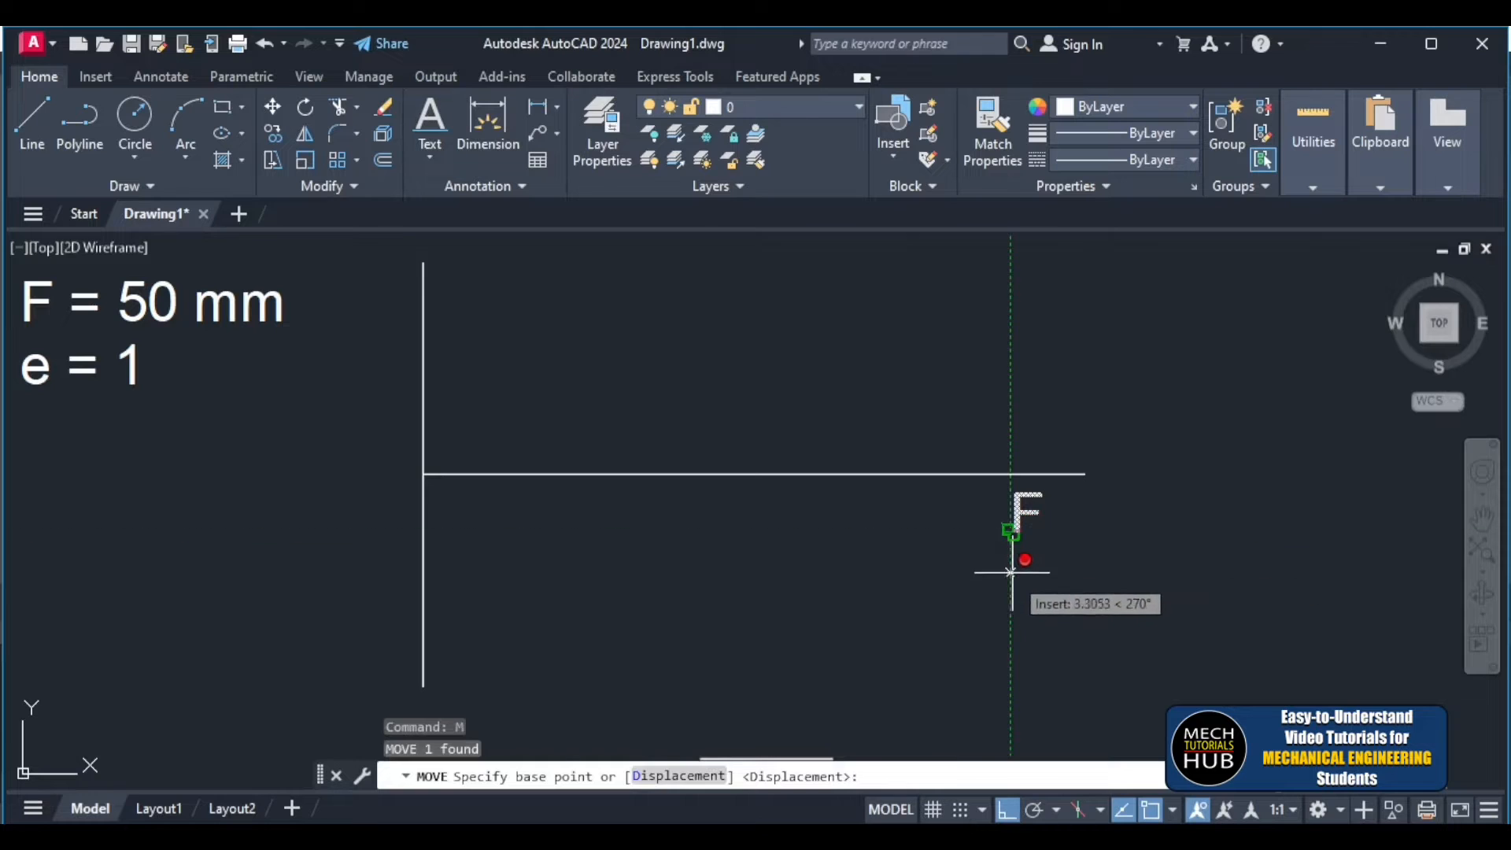
{"action": "left_click", "coordinate": [1011, 568]}
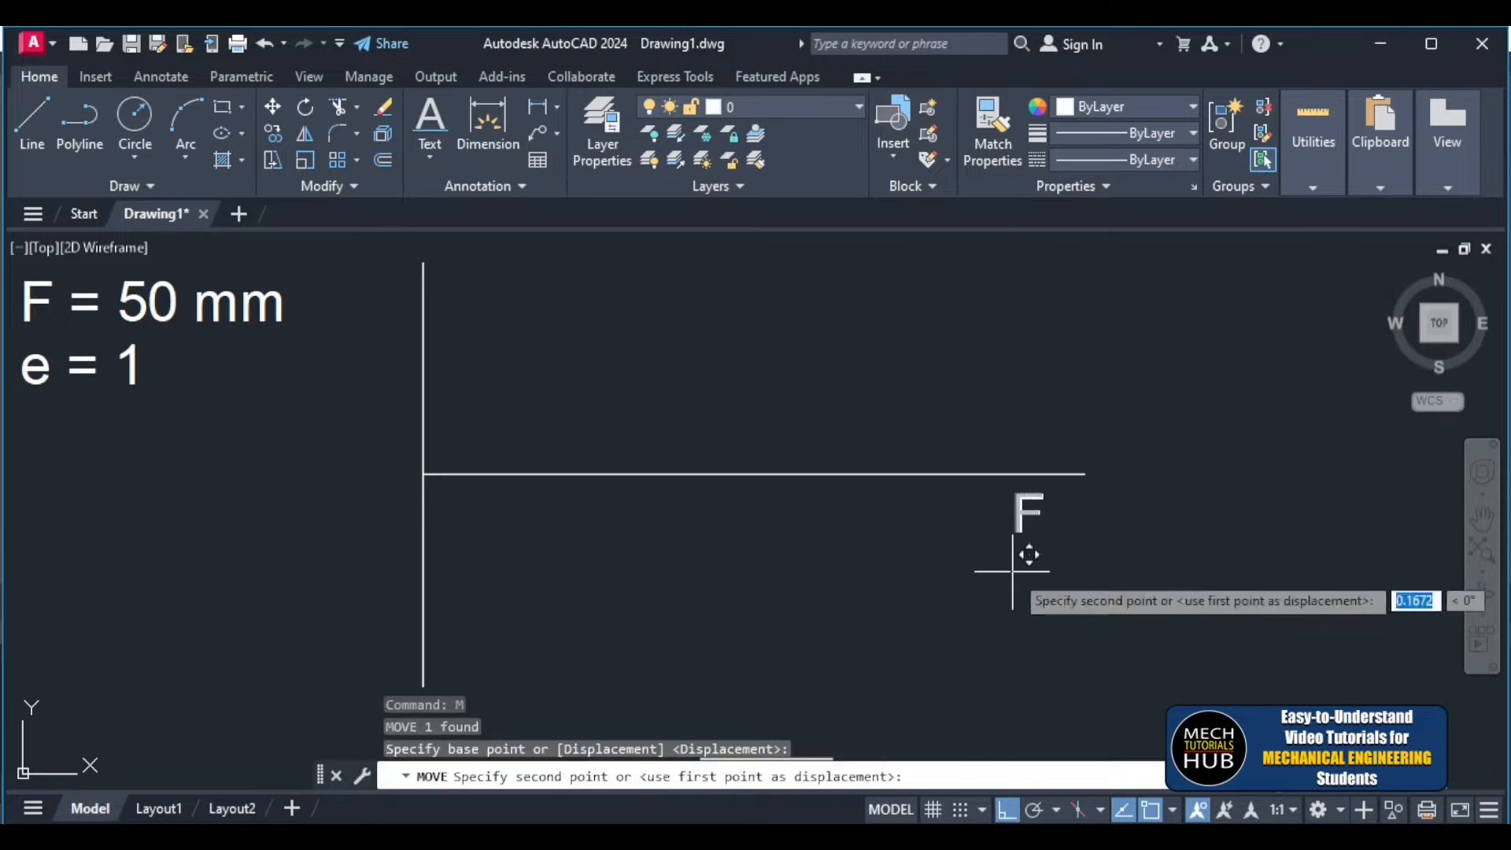
{"action": "left_click", "coordinate": [1078, 559]}
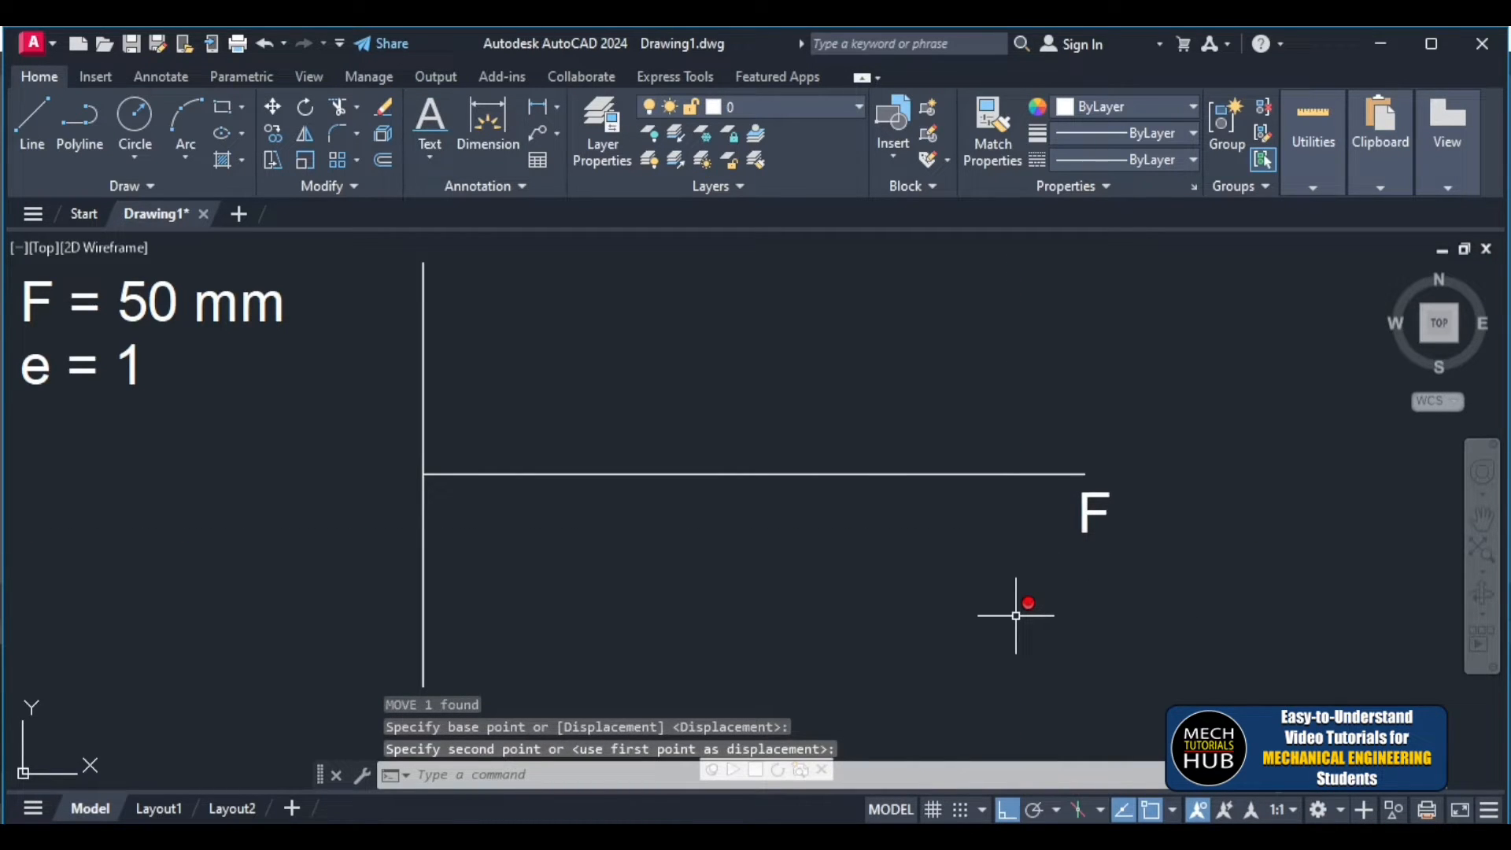
{"action": "key", "text": "Escape"}
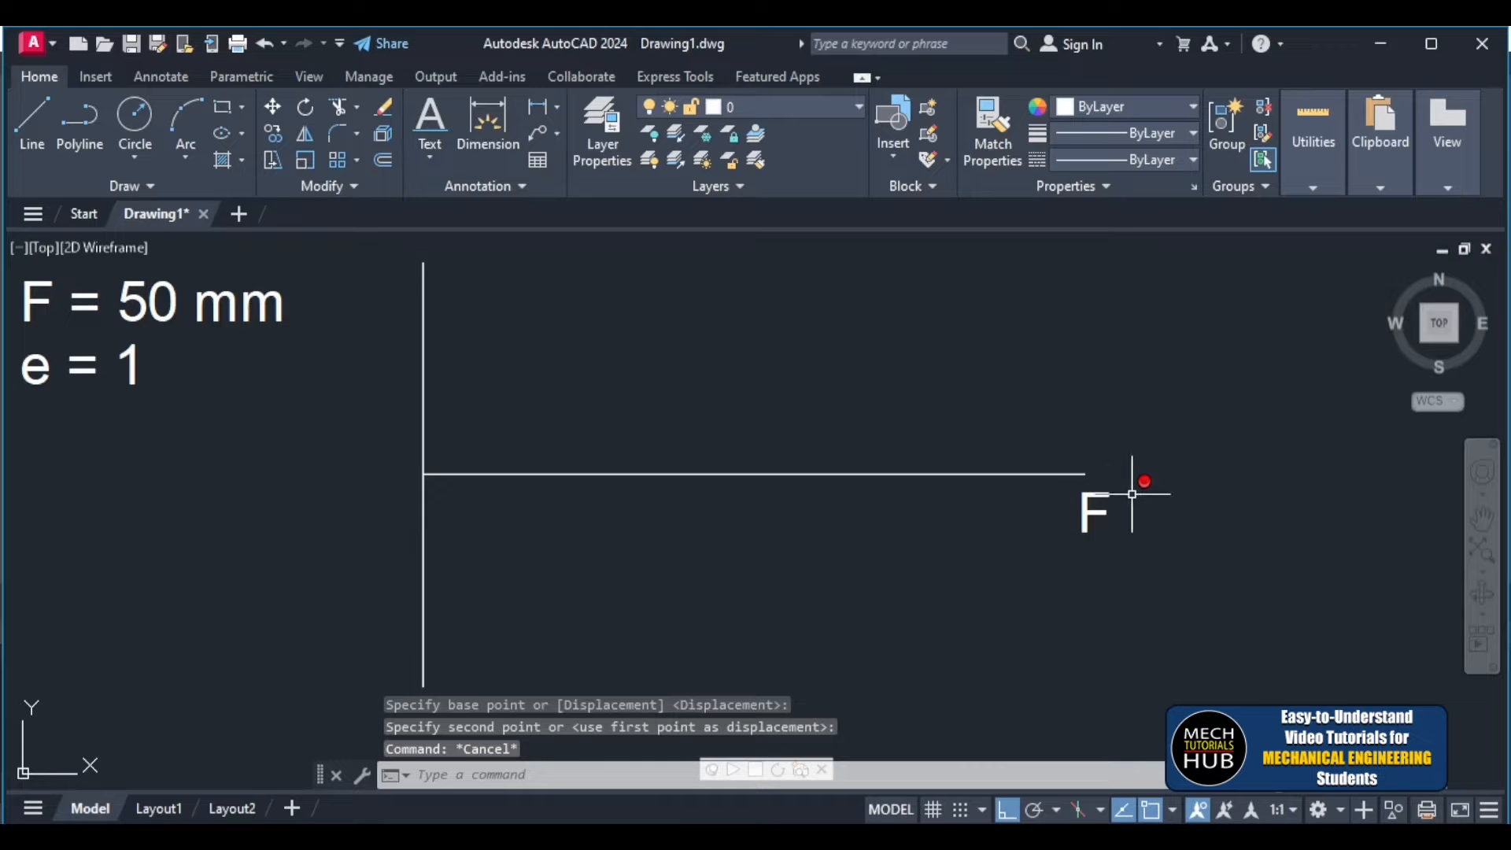
- Place a point at the free end of the horizontal line, above the F label
{"action": "type", "text": "po"}
{"action": "key", "text": "Return"}
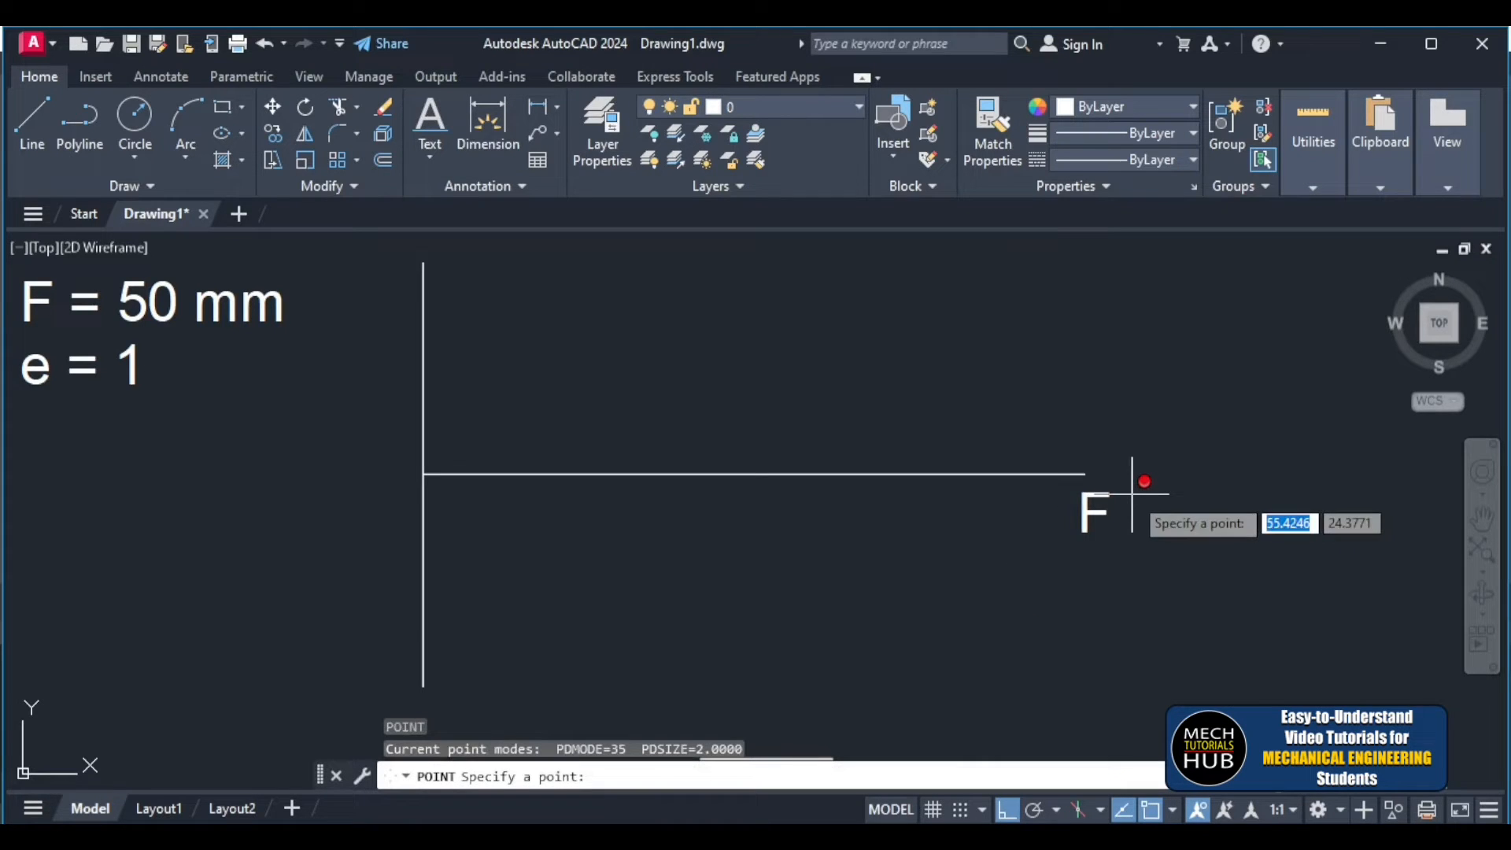
{"action": "mouse_move", "coordinate": [1085, 474]}
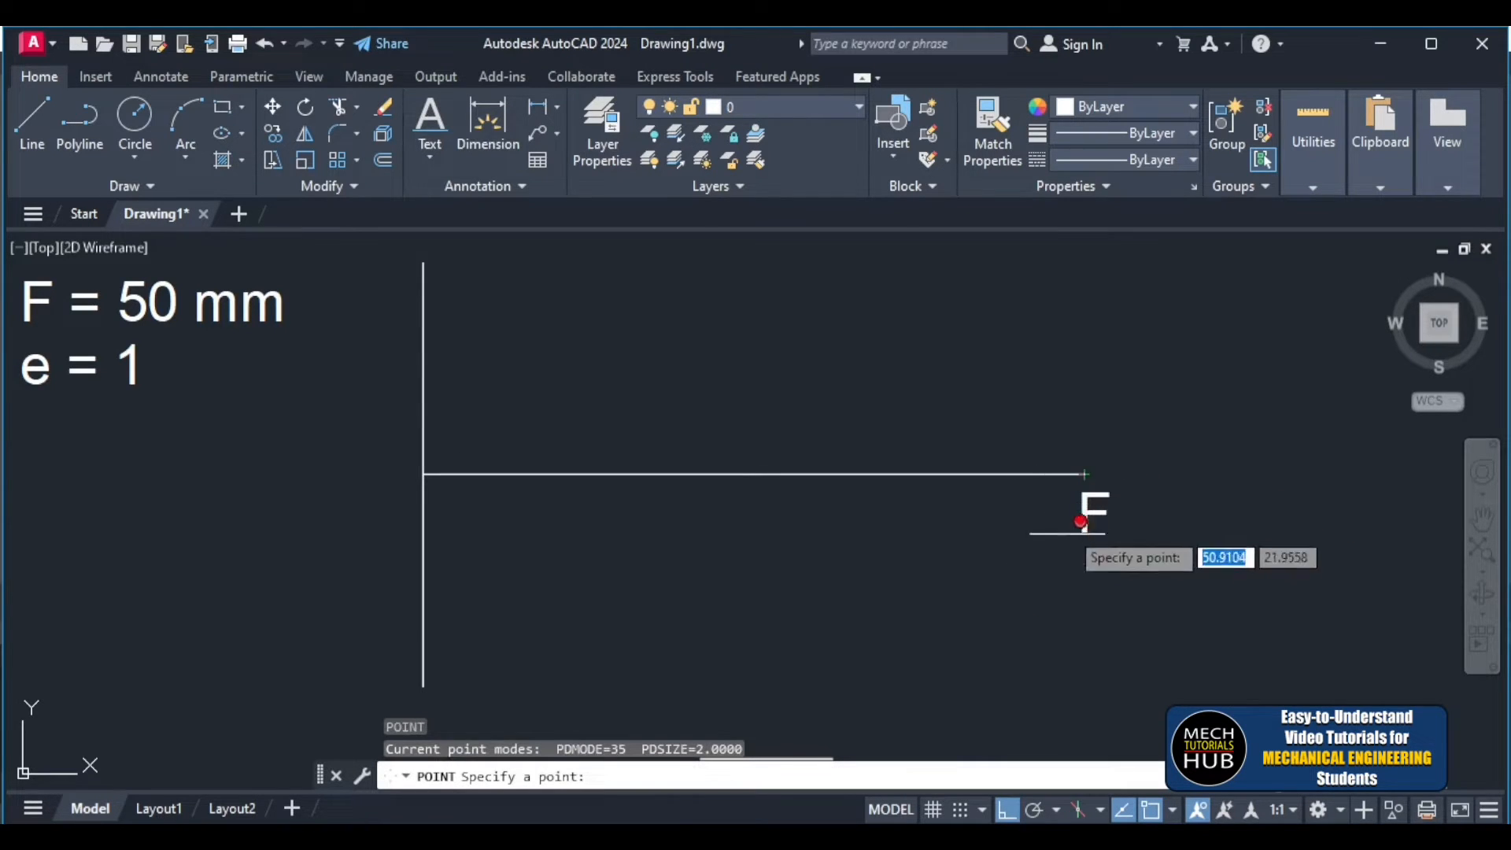
{"action": "left_click", "coordinate": [1084, 474]}
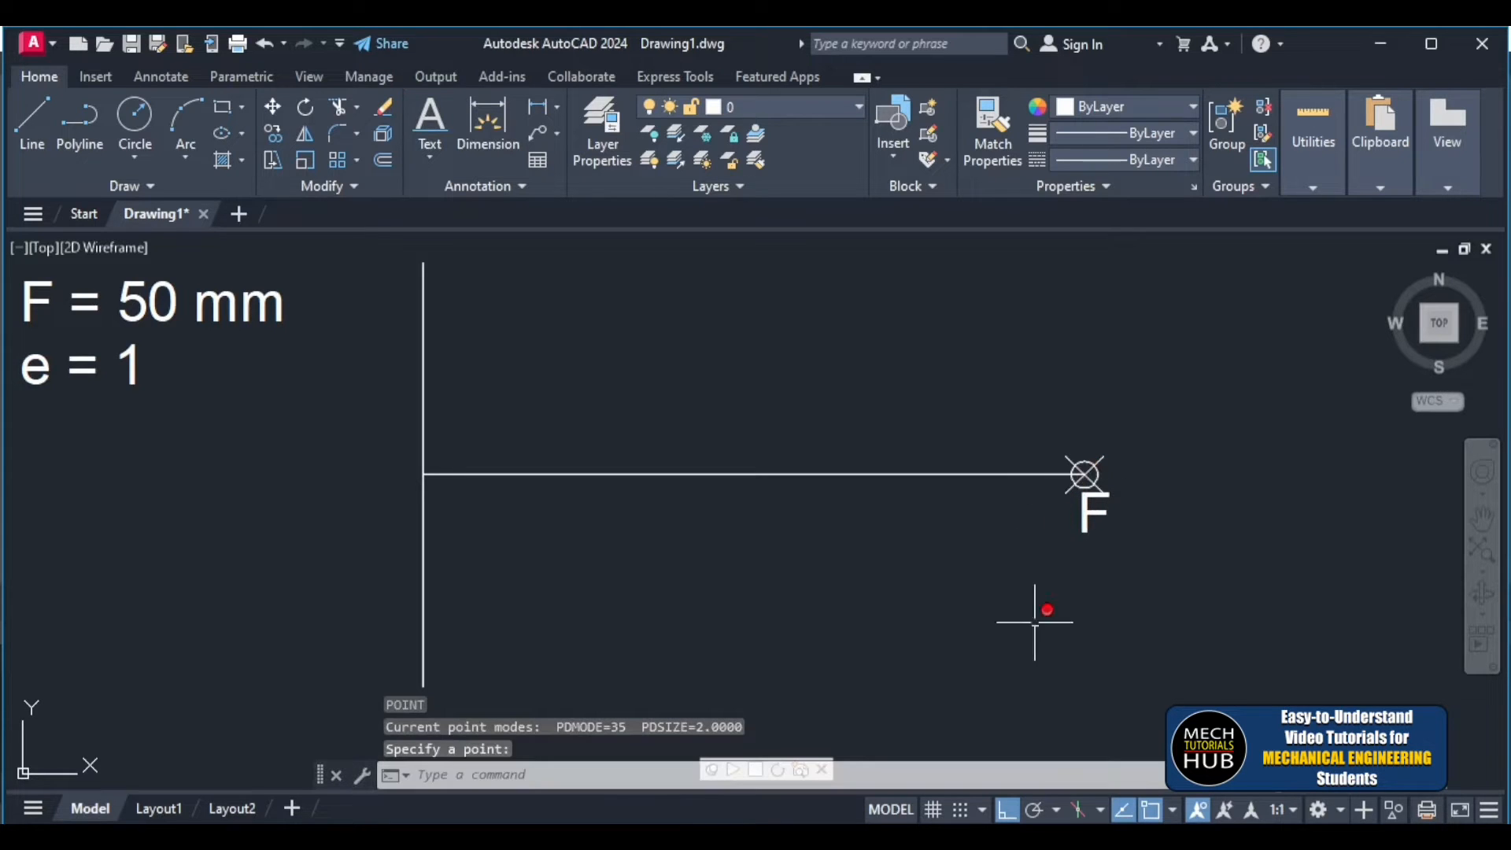
- Turn Ortho off and move the F label slightly down and to the left so it sits centred beneath the point marker
{"action": "left_click", "coordinate": [1096, 508]}
{"action": "left_click", "coordinate": [1086, 533]}
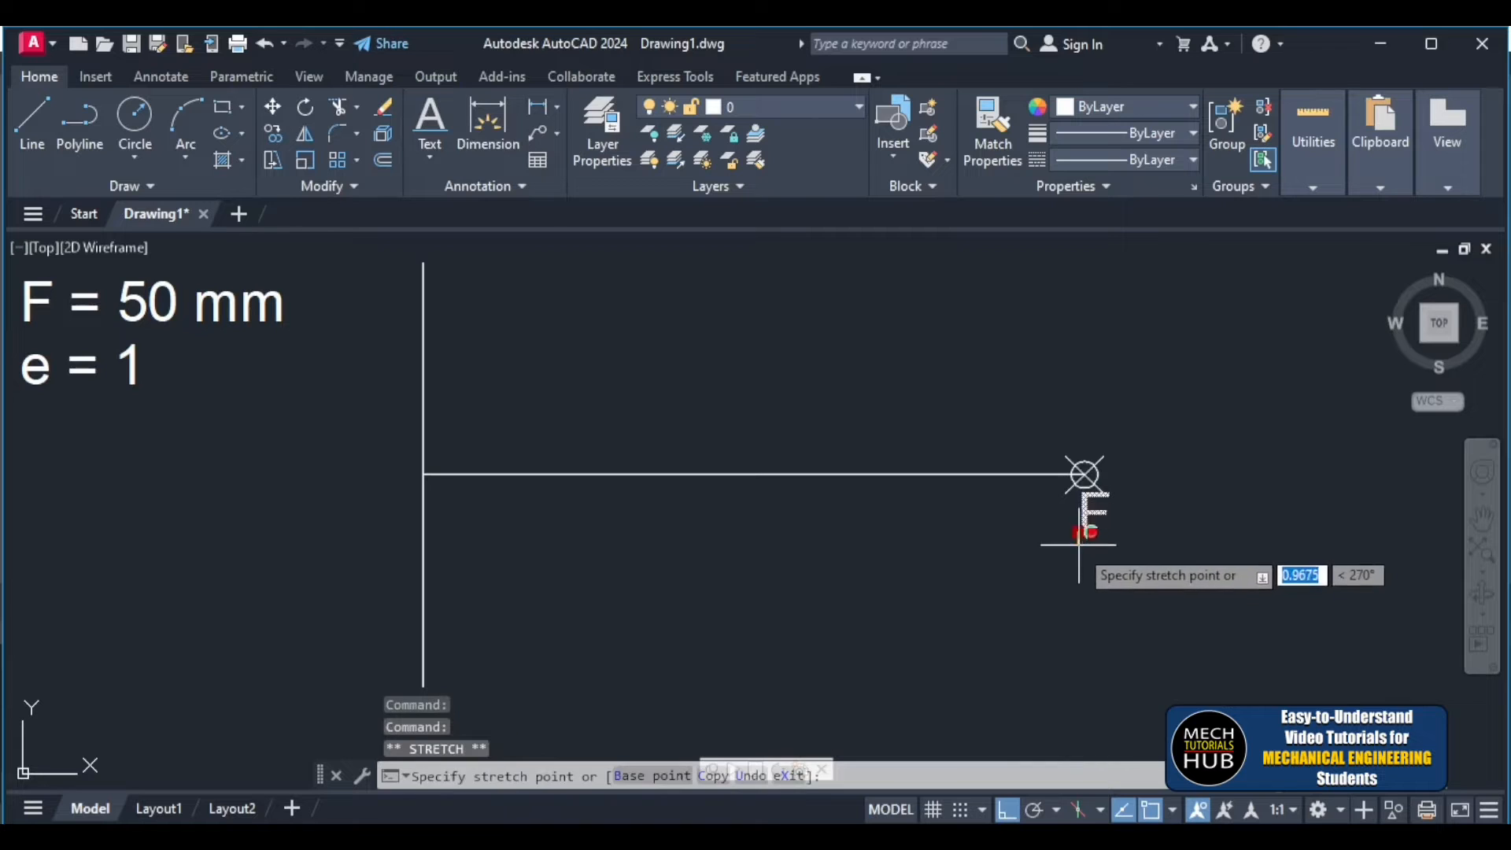
{"action": "left_click", "coordinate": [1079, 533]}
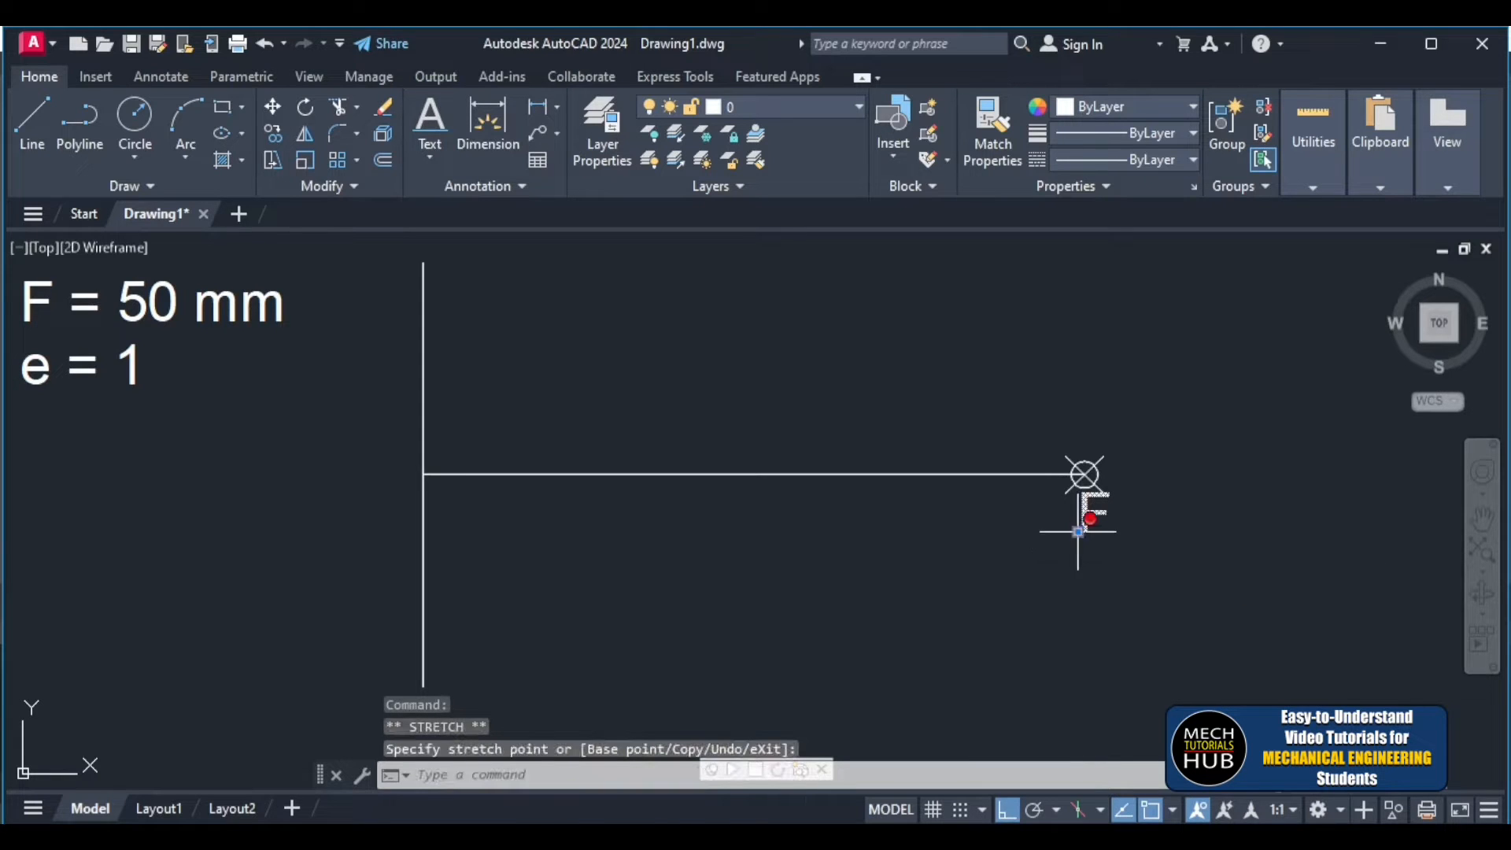
{"action": "left_click", "coordinate": [1079, 532]}
{"action": "key", "text": "F8"}
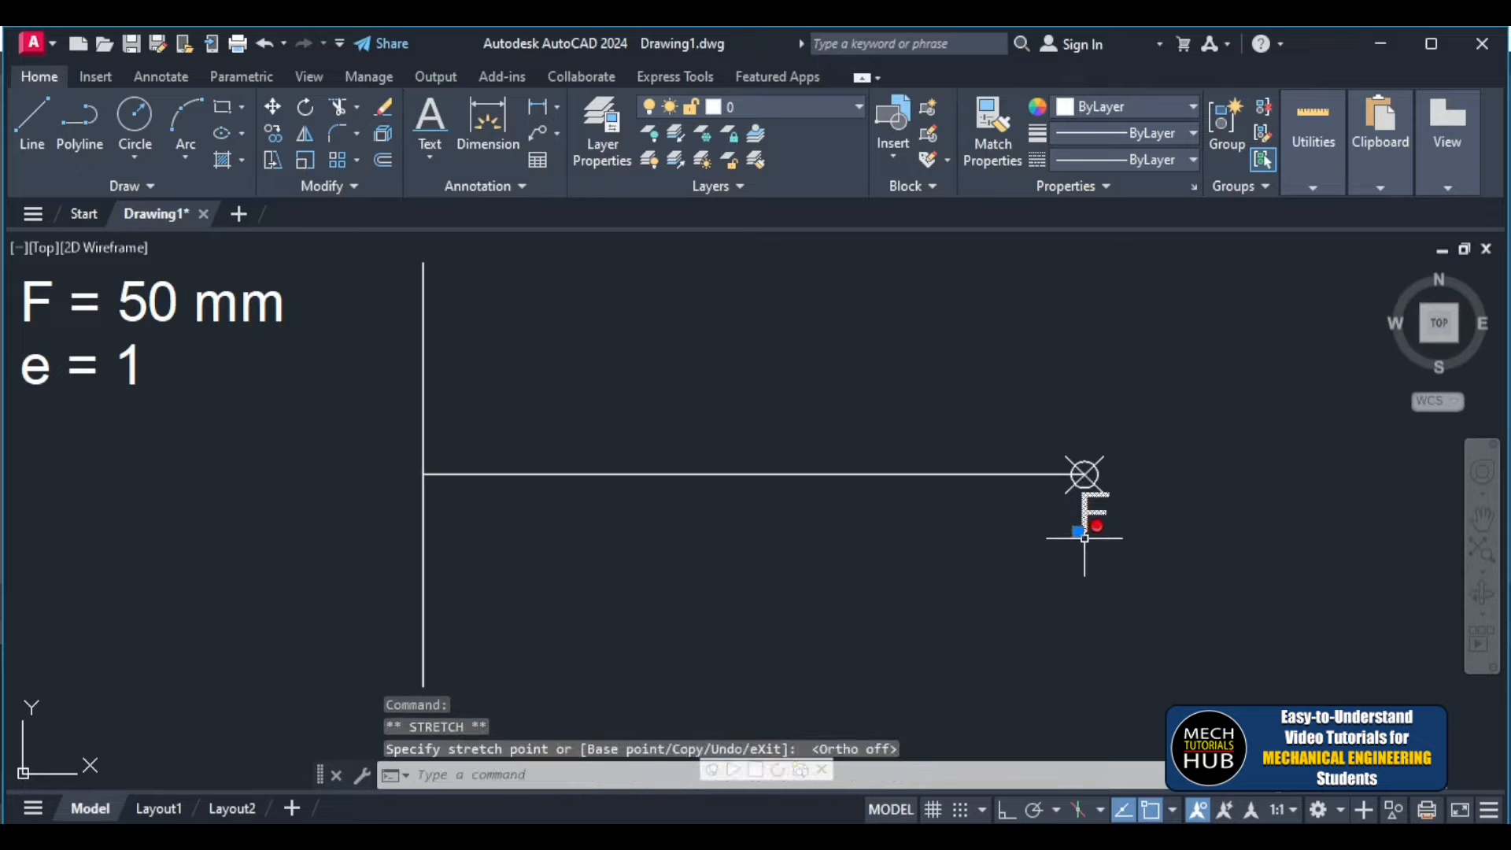
{"action": "left_click", "coordinate": [1077, 541]}
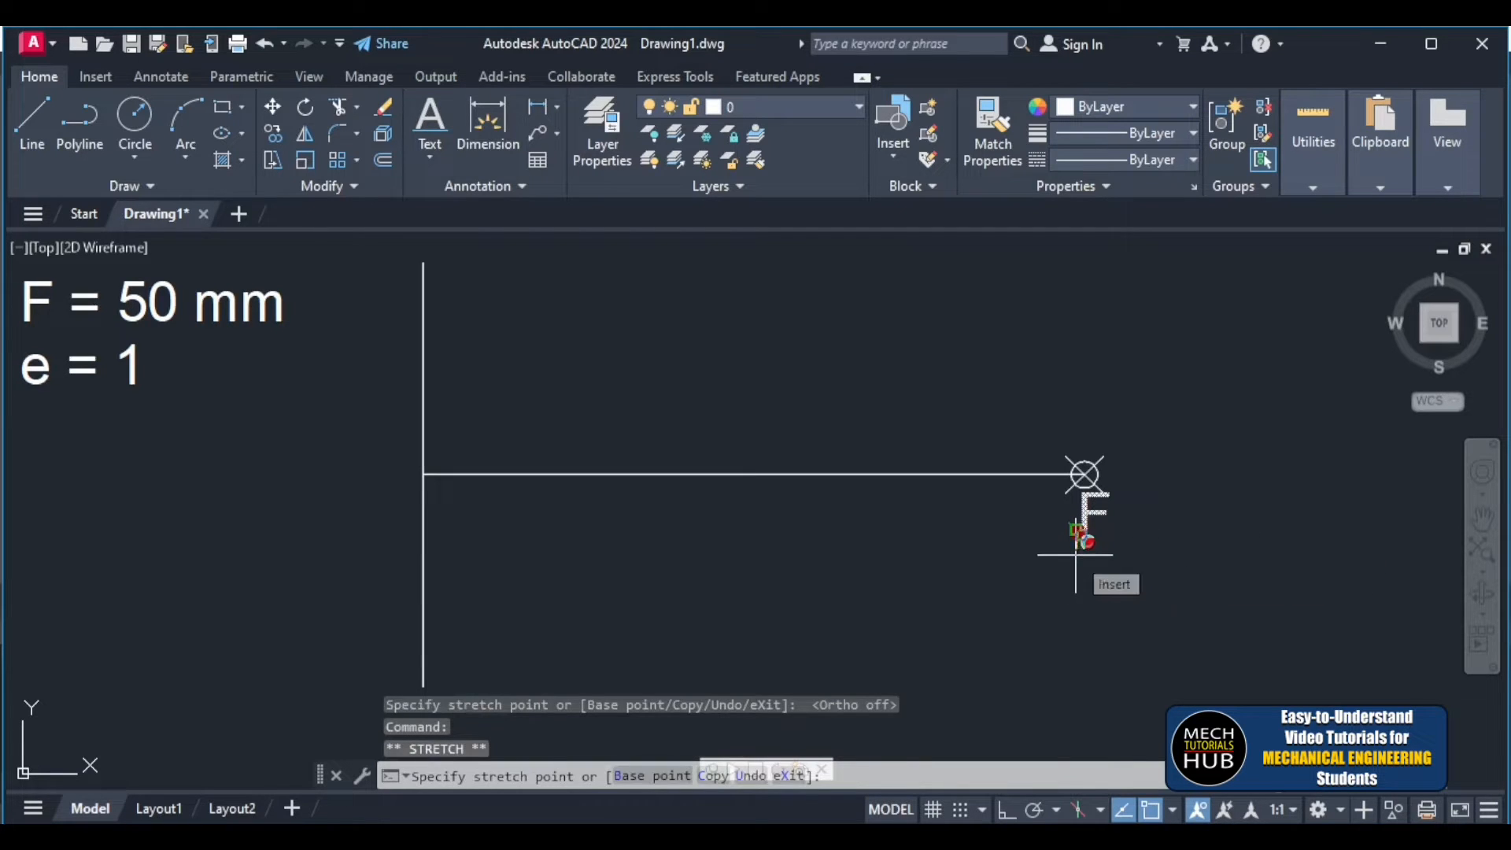
{"action": "type", "text": "m"}
{"action": "key", "text": "Return"}
{"action": "left_click", "coordinate": [1166, 524]}
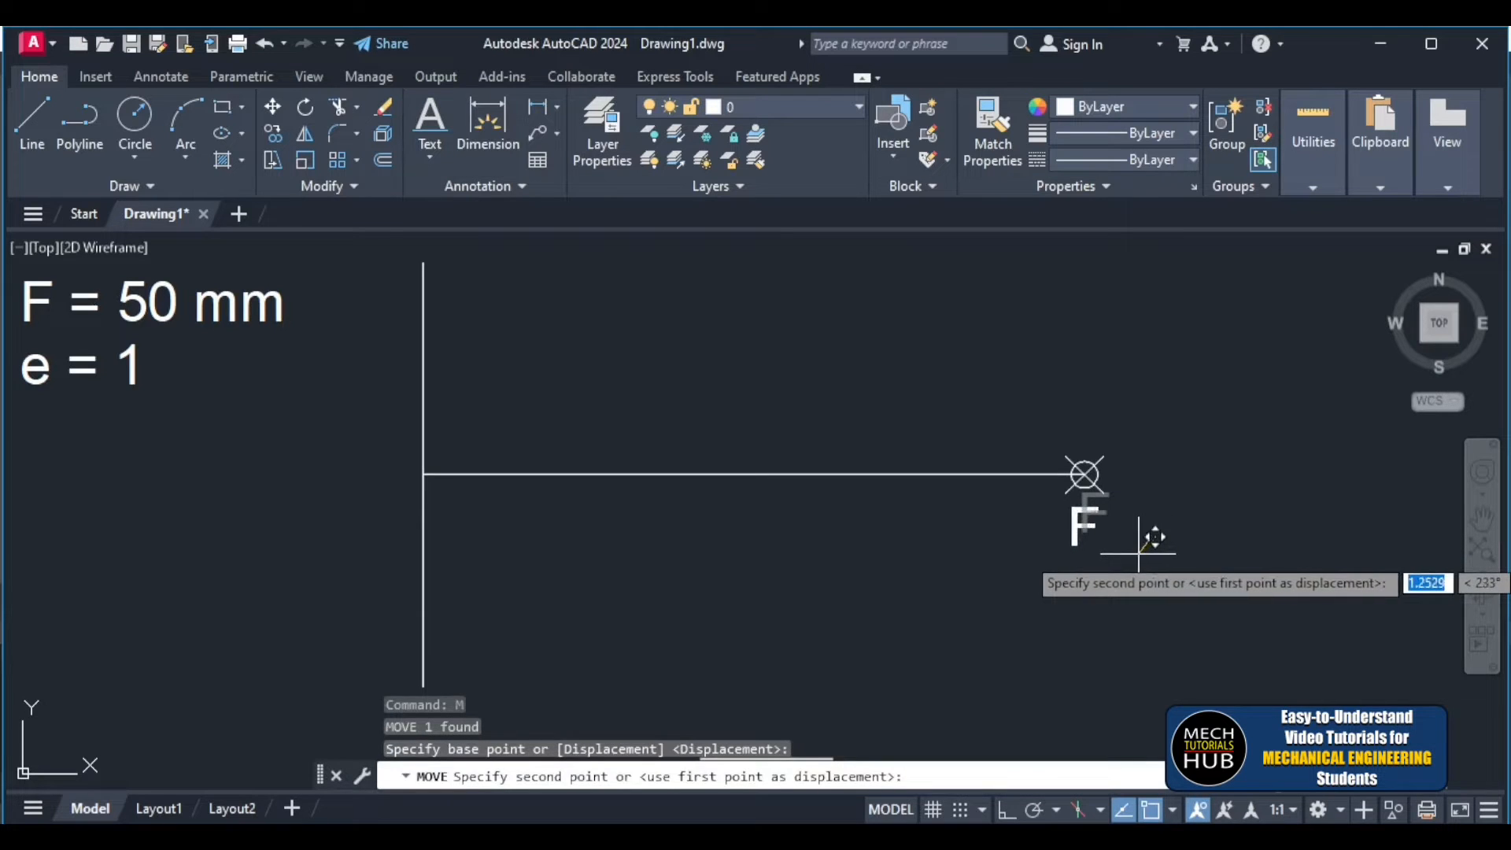
{"action": "left_click", "coordinate": [1147, 533]}
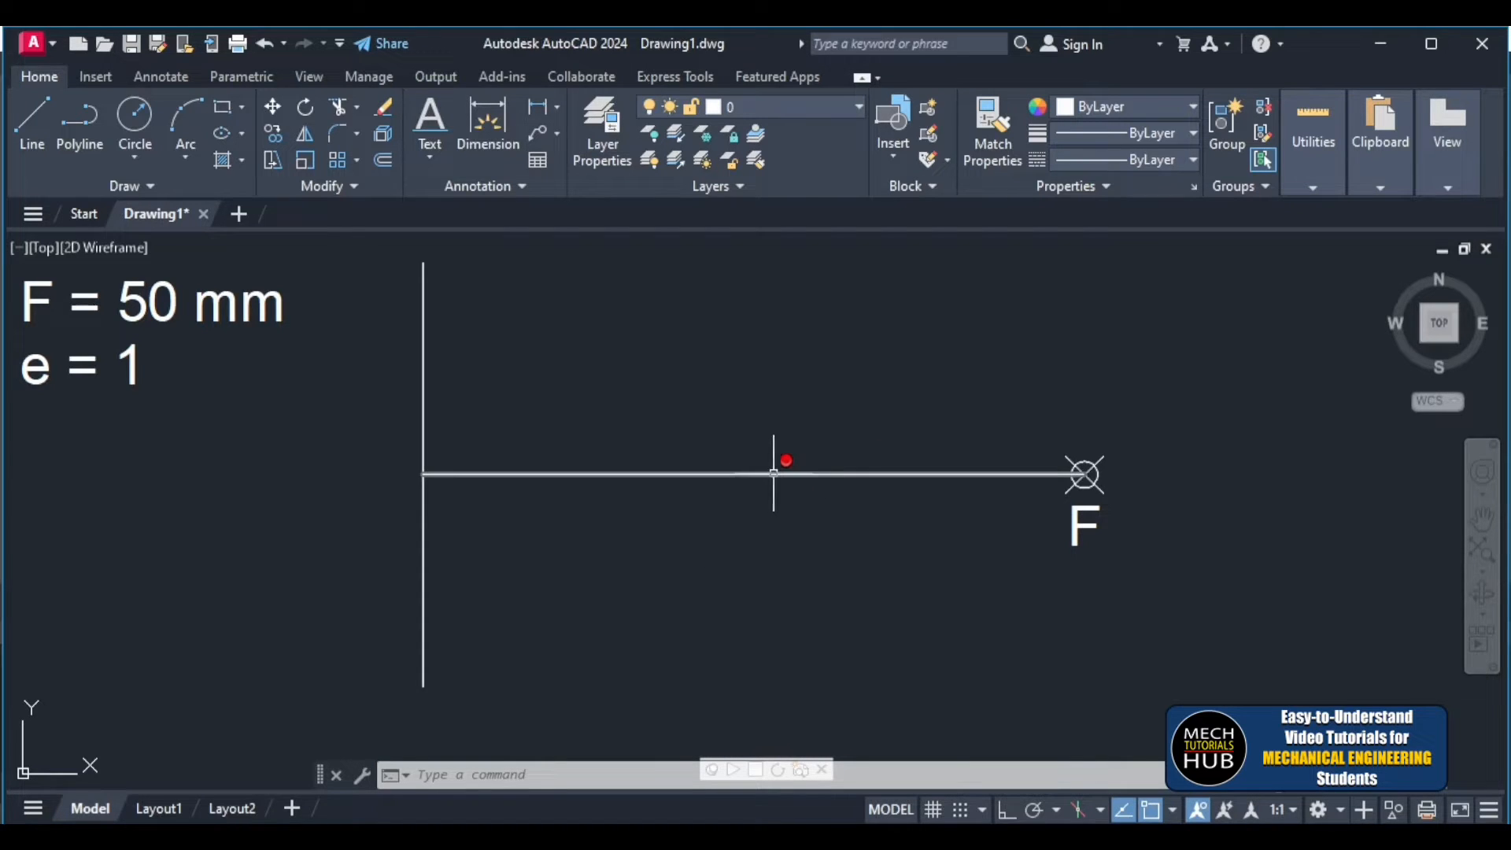
- Place a point at the midpoint of the horizontal line
{"action": "type", "text": "PO"}
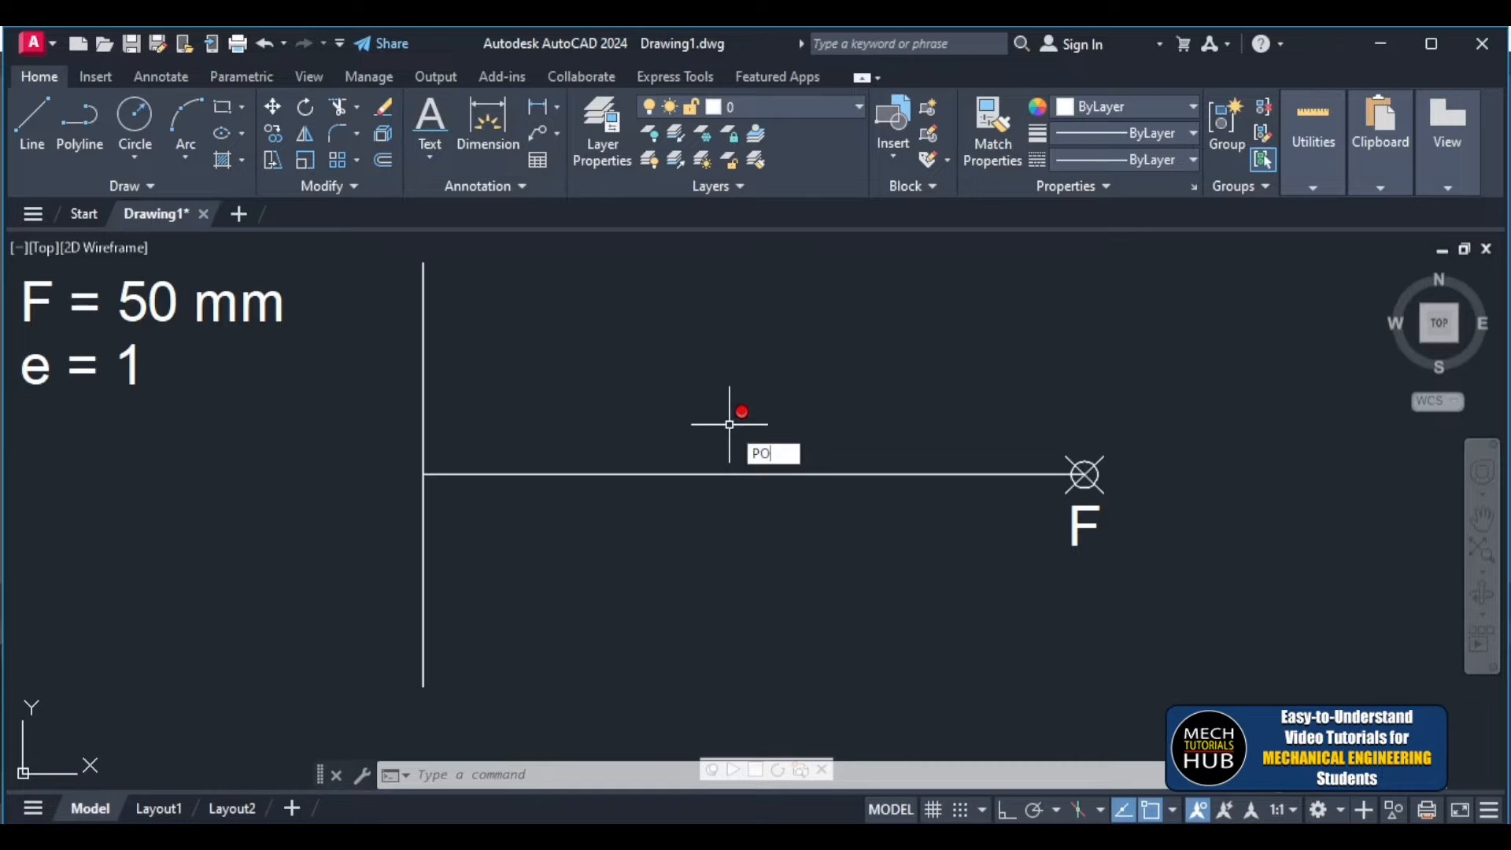
{"action": "key", "text": "Return"}
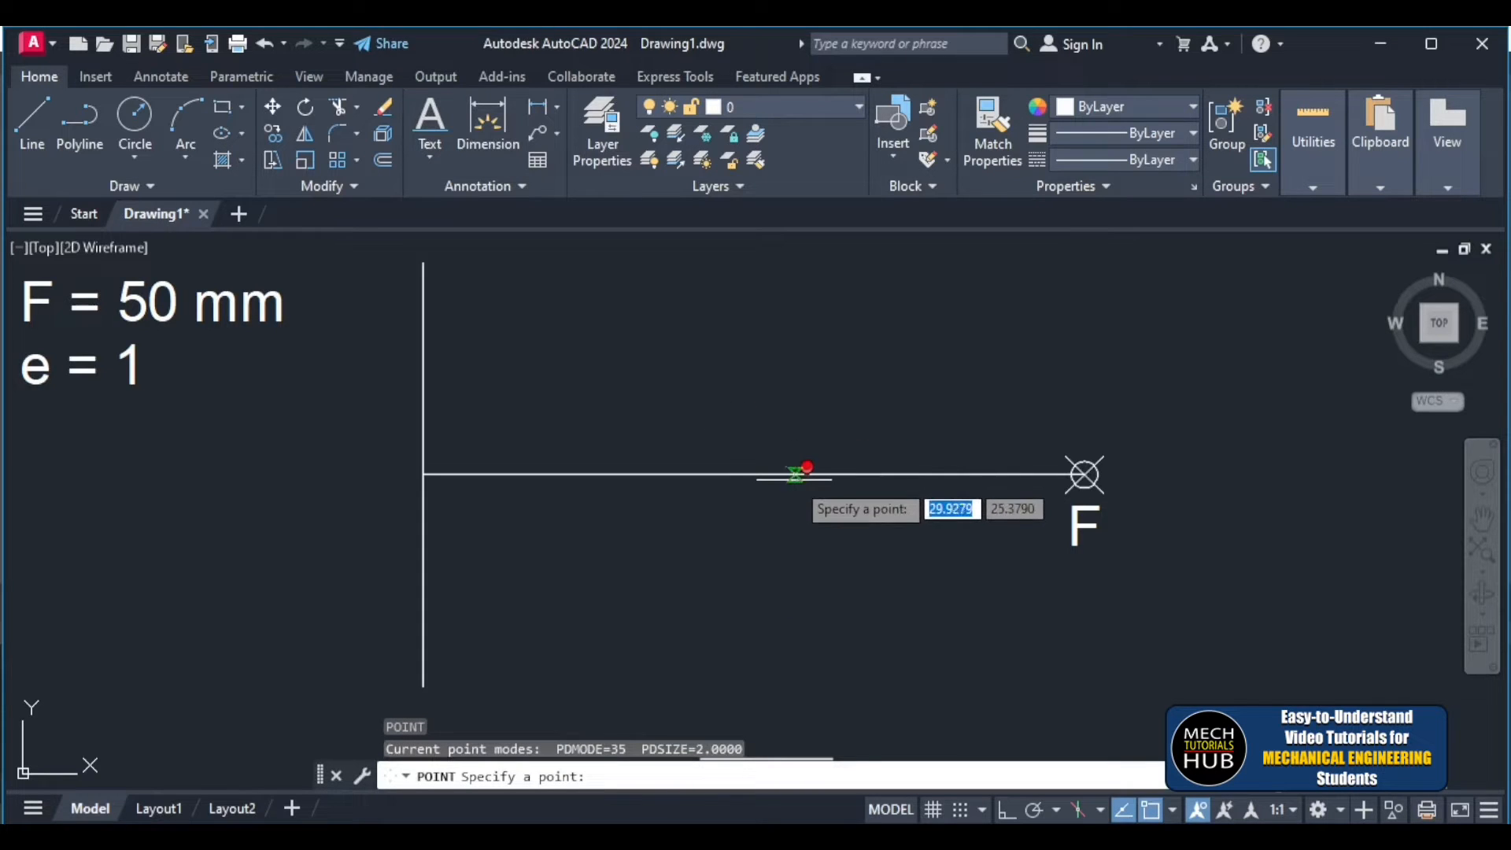
{"action": "left_click", "coordinate": [754, 473]}
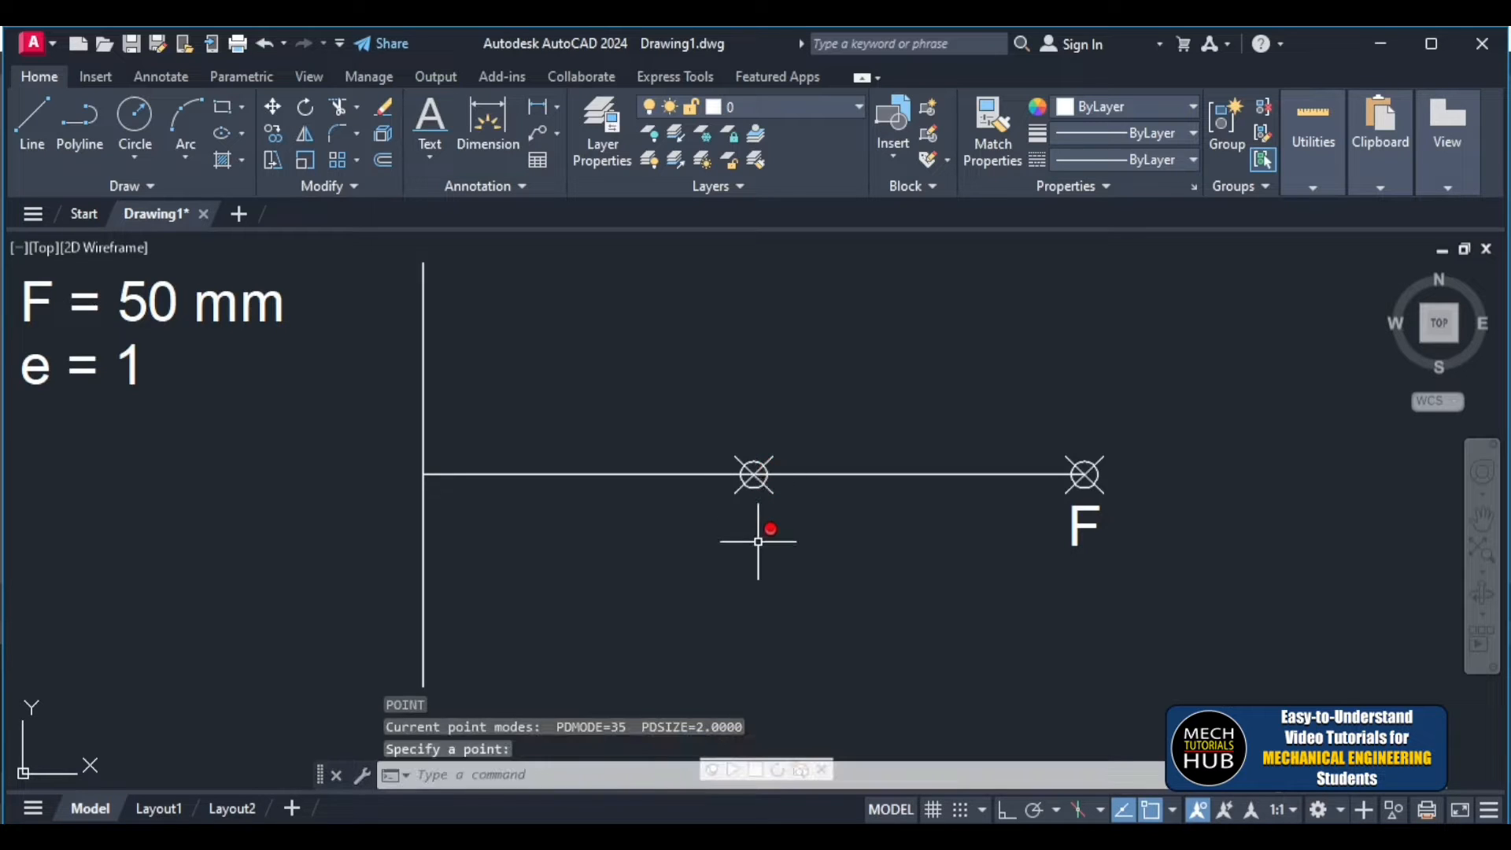
{"action": "key", "text": "Escape"}
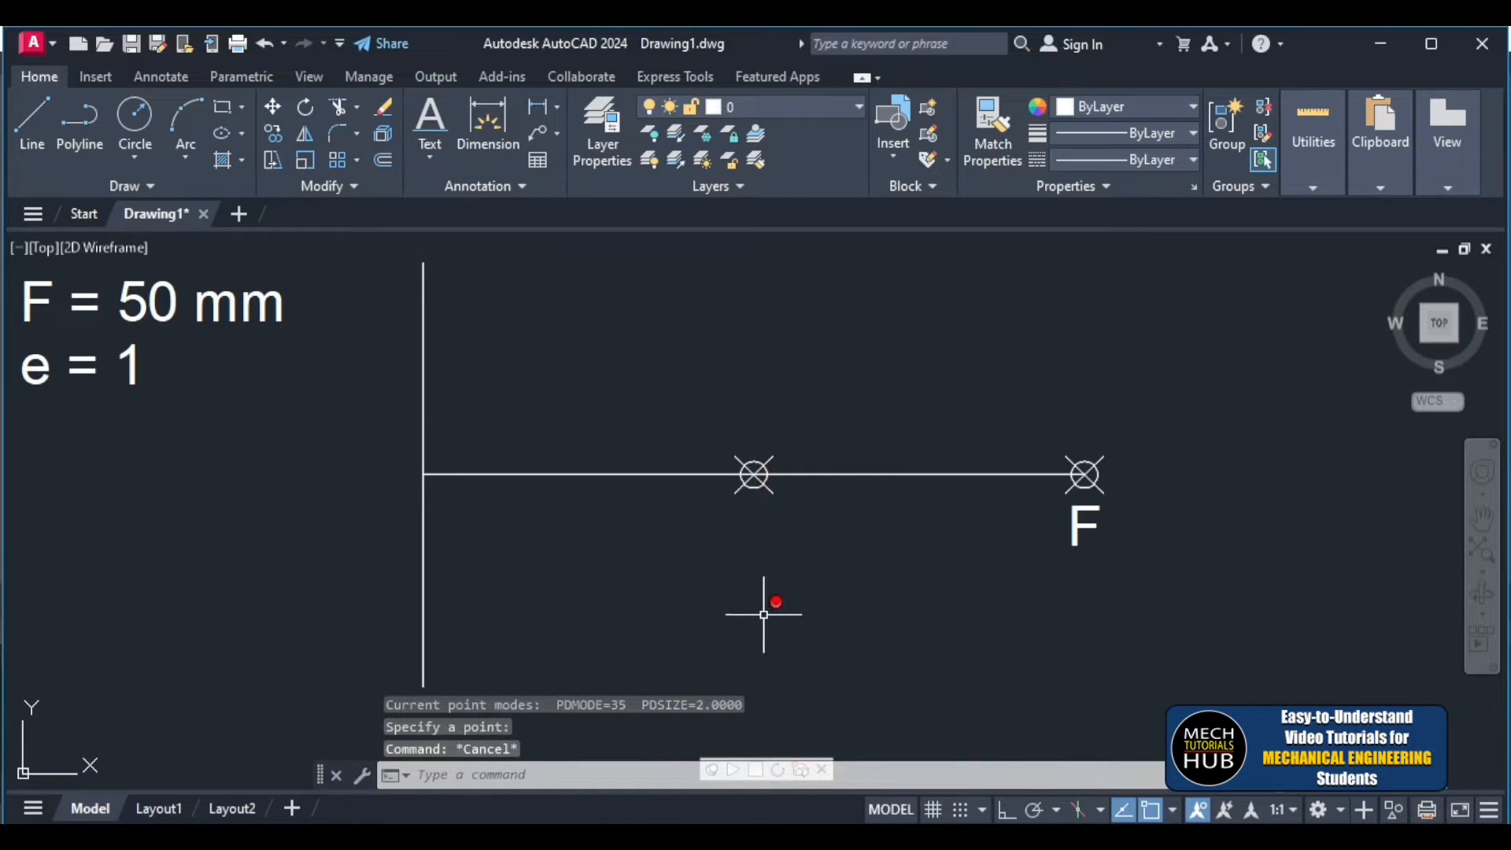
- With Ortho on, draw a vertical line 25 mm long upward from the point at the horizontal line's midpoint
{"action": "scroll", "coordinate": [763, 615], "scroll_direction": "down", "scroll_amount": 2}
{"action": "scroll", "coordinate": [763, 614], "scroll_direction": "up", "scroll_amount": 2}
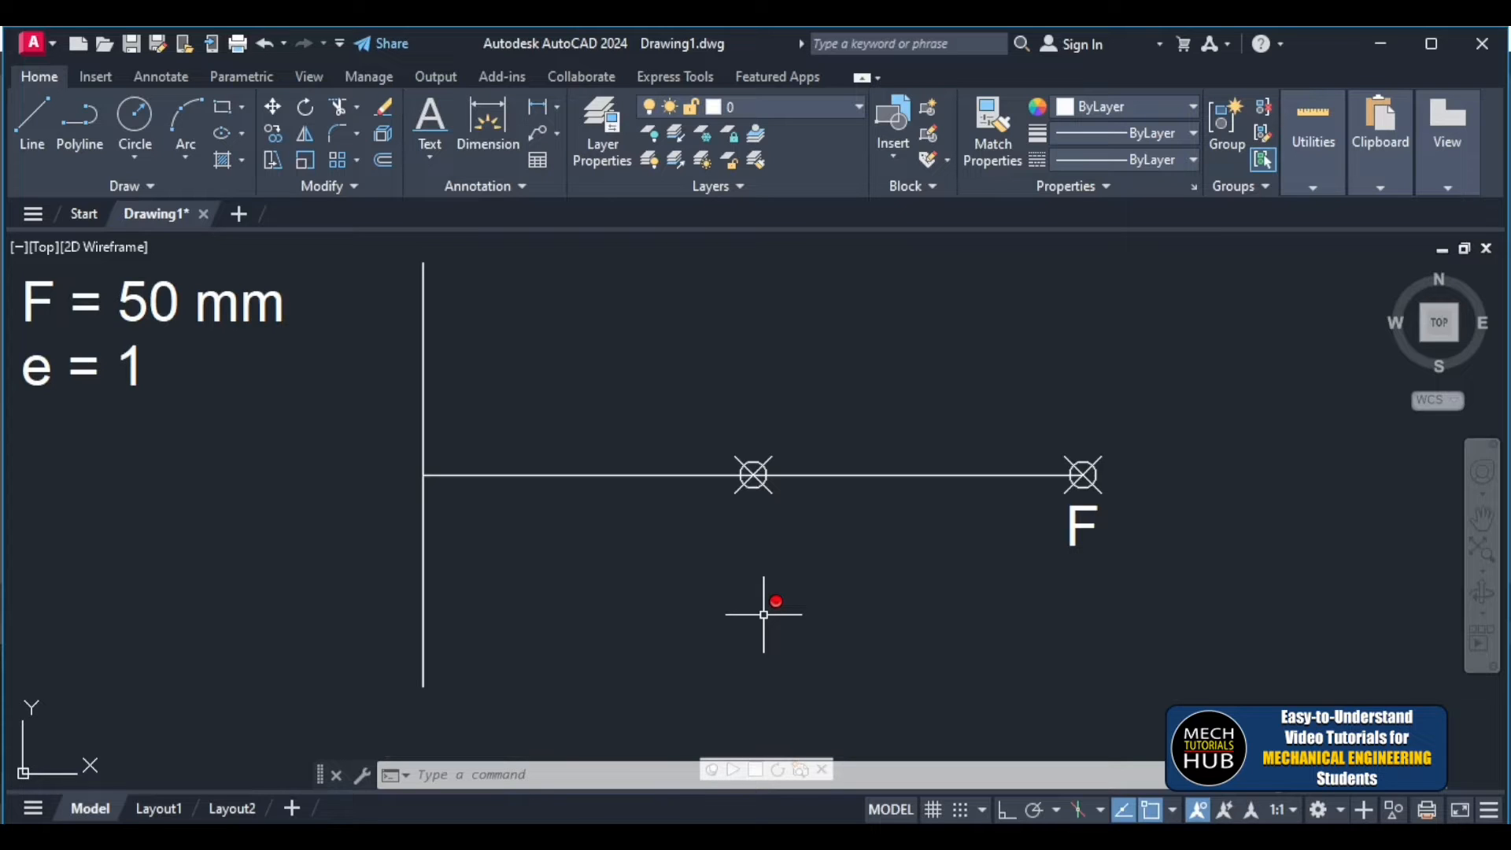
{"action": "scroll", "coordinate": [768, 611], "scroll_direction": "down", "scroll_amount": 3}
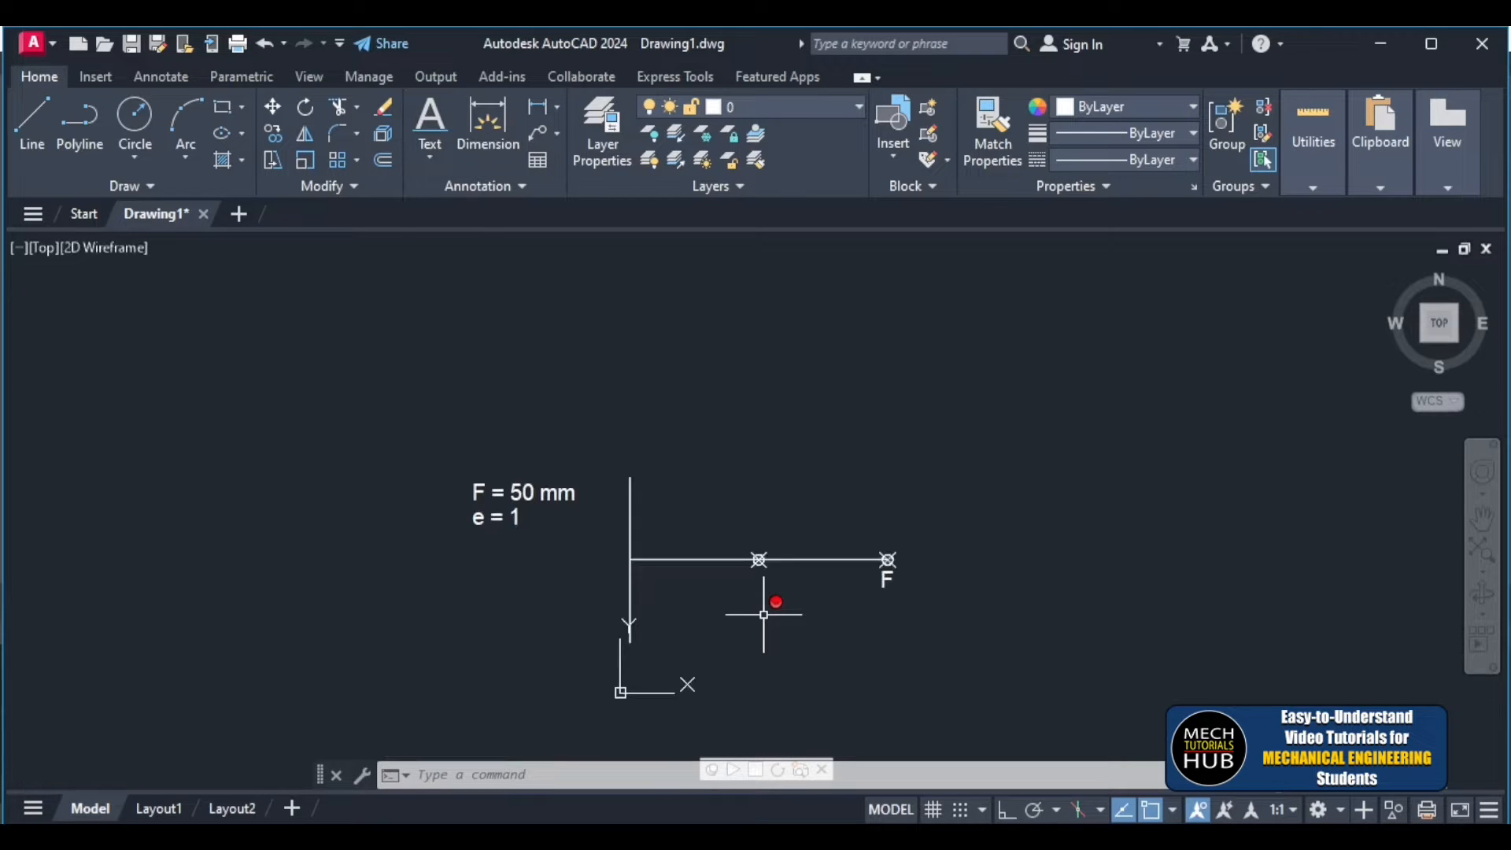
{"action": "scroll", "coordinate": [781, 551], "scroll_direction": "up", "scroll_amount": 2}
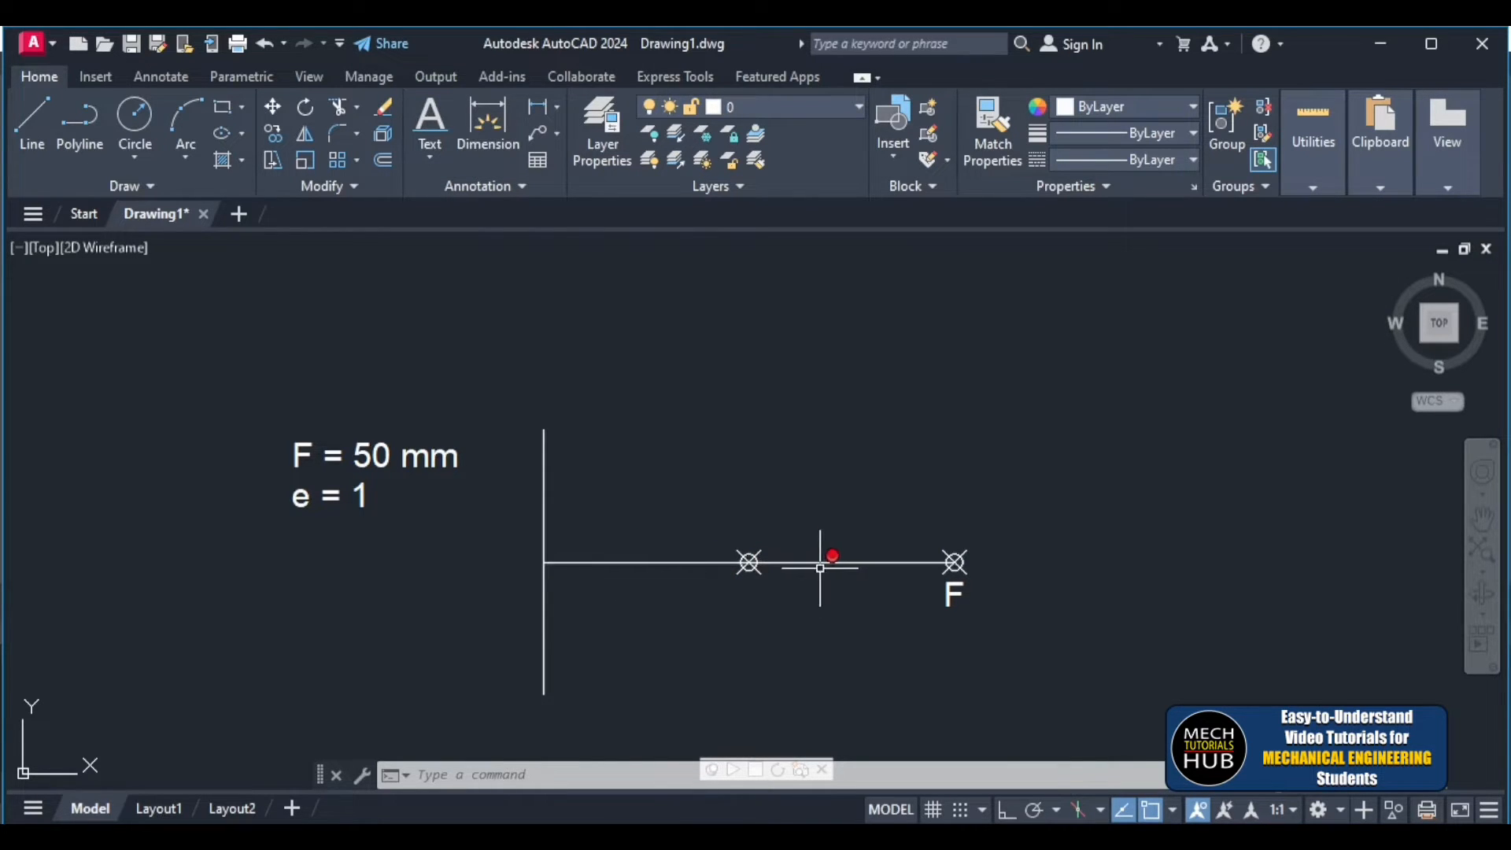
{"action": "left_click", "coordinate": [32, 144]}
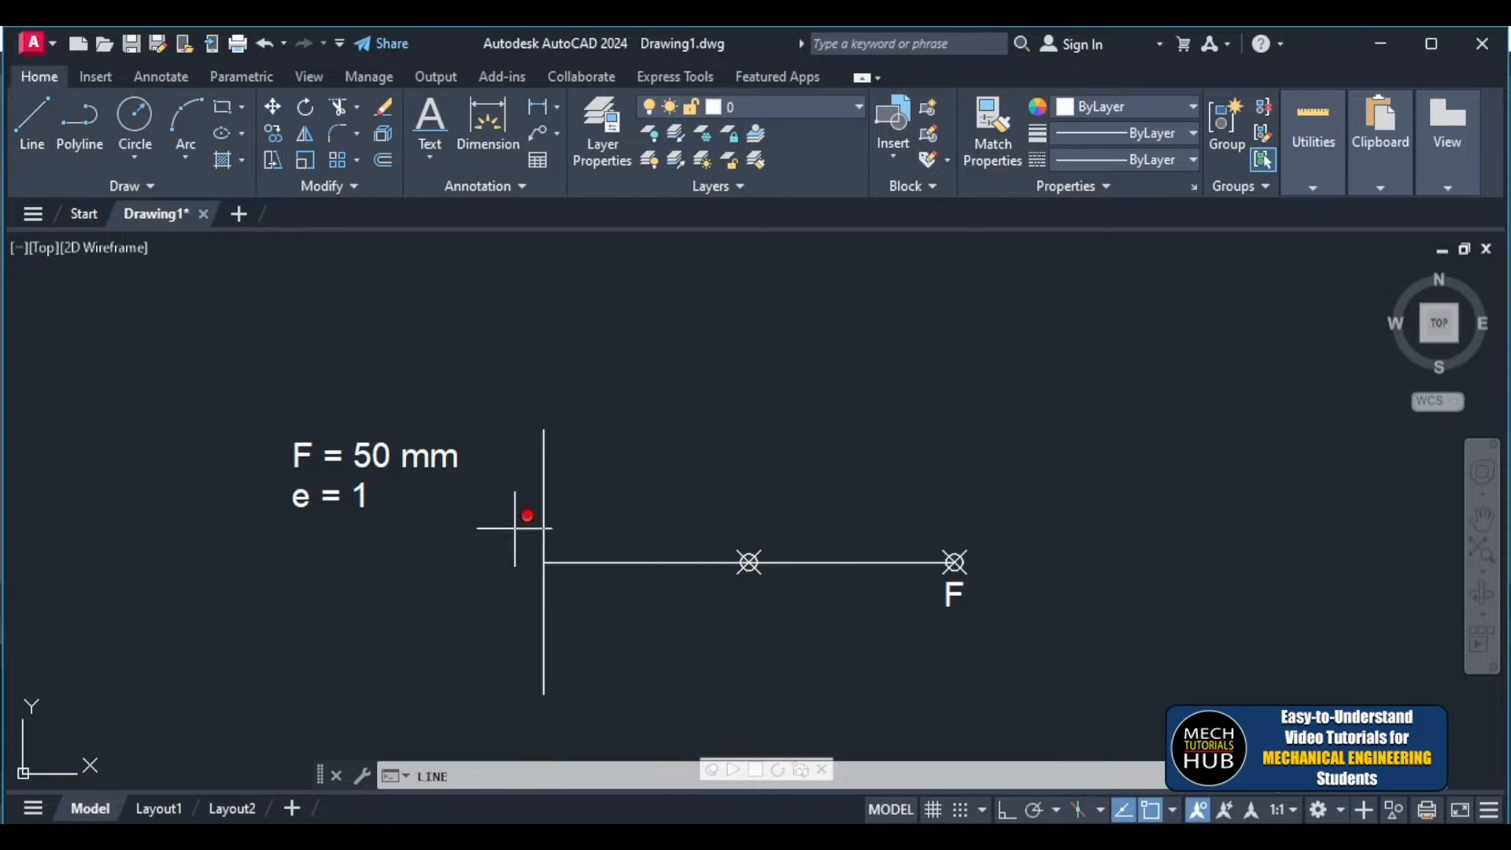
{"action": "scroll", "coordinate": [749, 562], "scroll_direction": "up", "scroll_amount": 10}
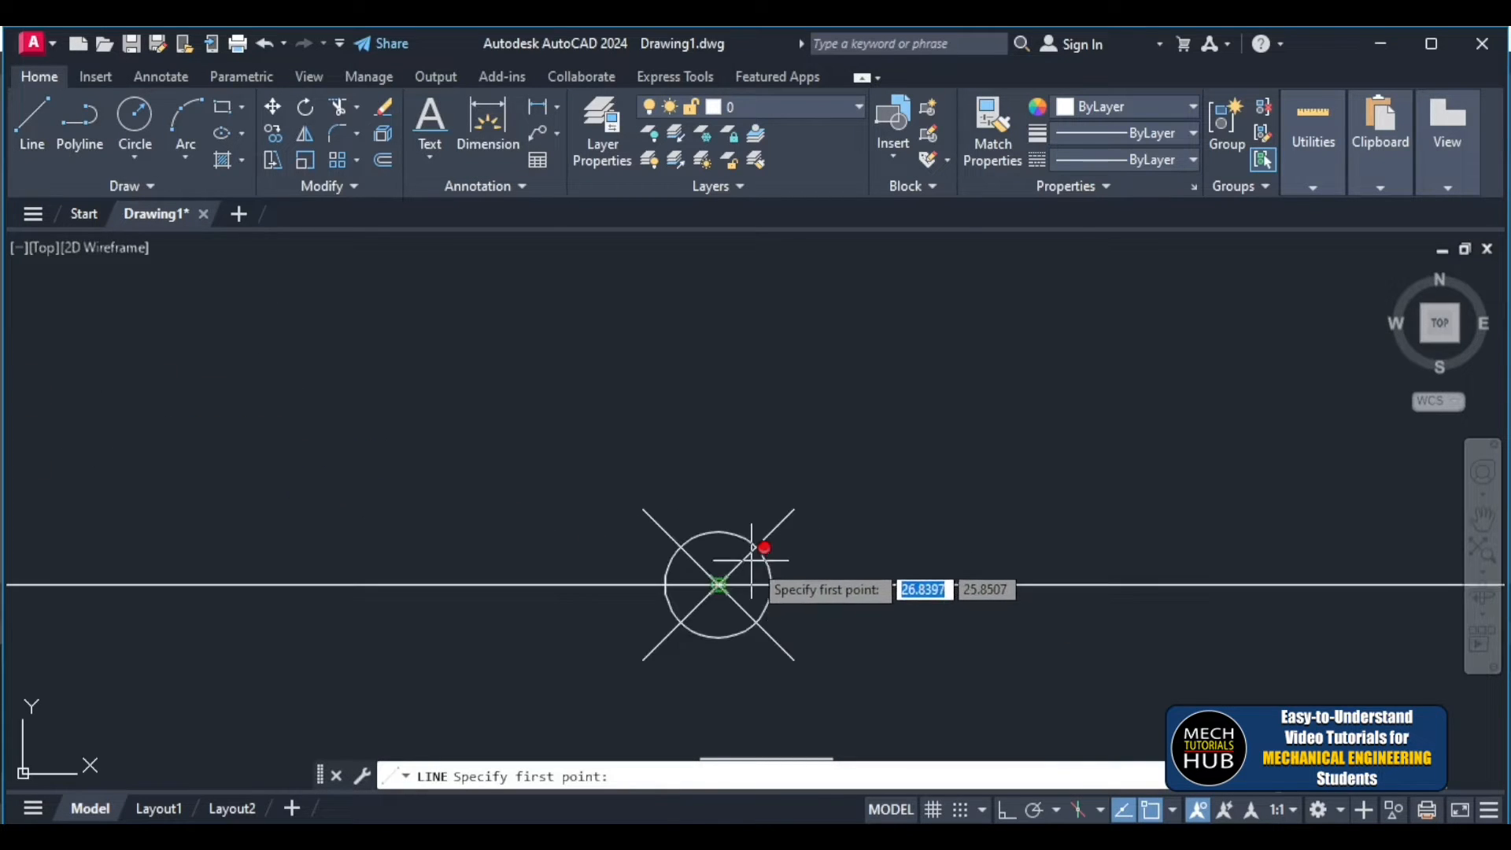
{"action": "left_click", "coordinate": [718, 585]}
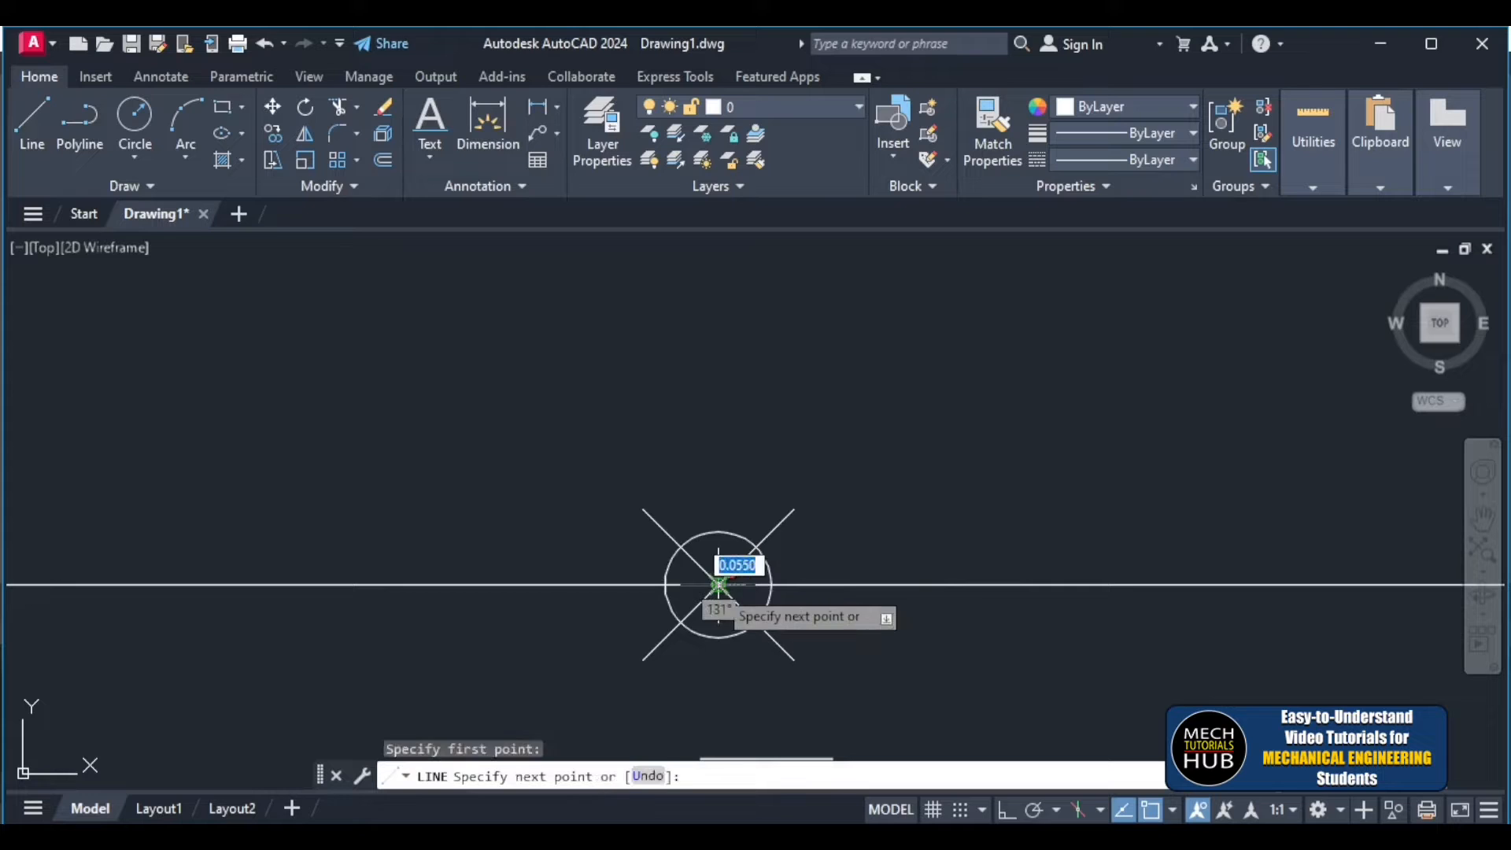
{"action": "scroll", "coordinate": [718, 587], "scroll_direction": "down", "scroll_amount": 3}
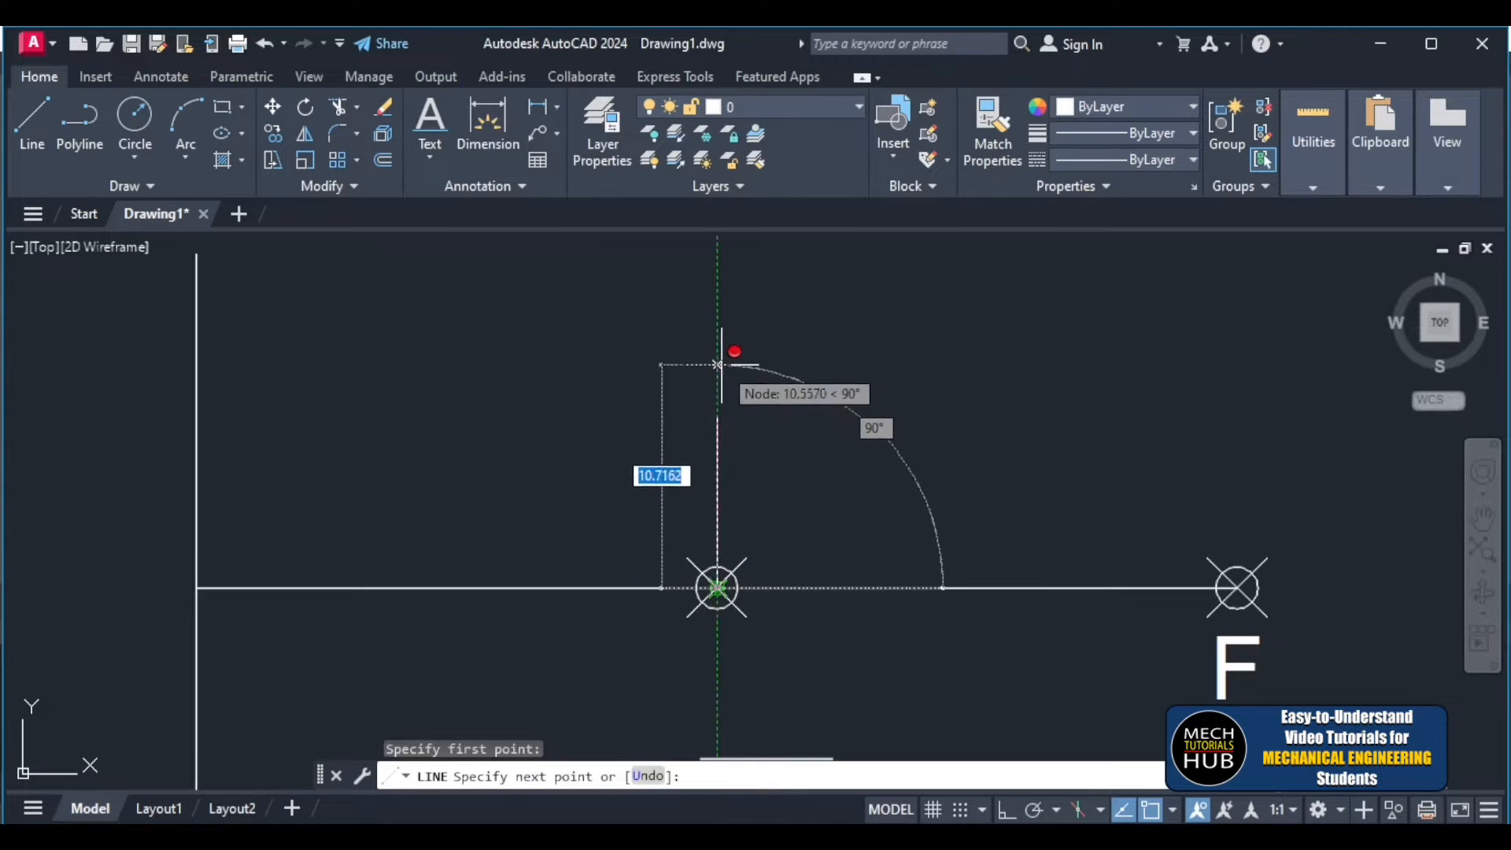
{"action": "key", "text": "F8"}
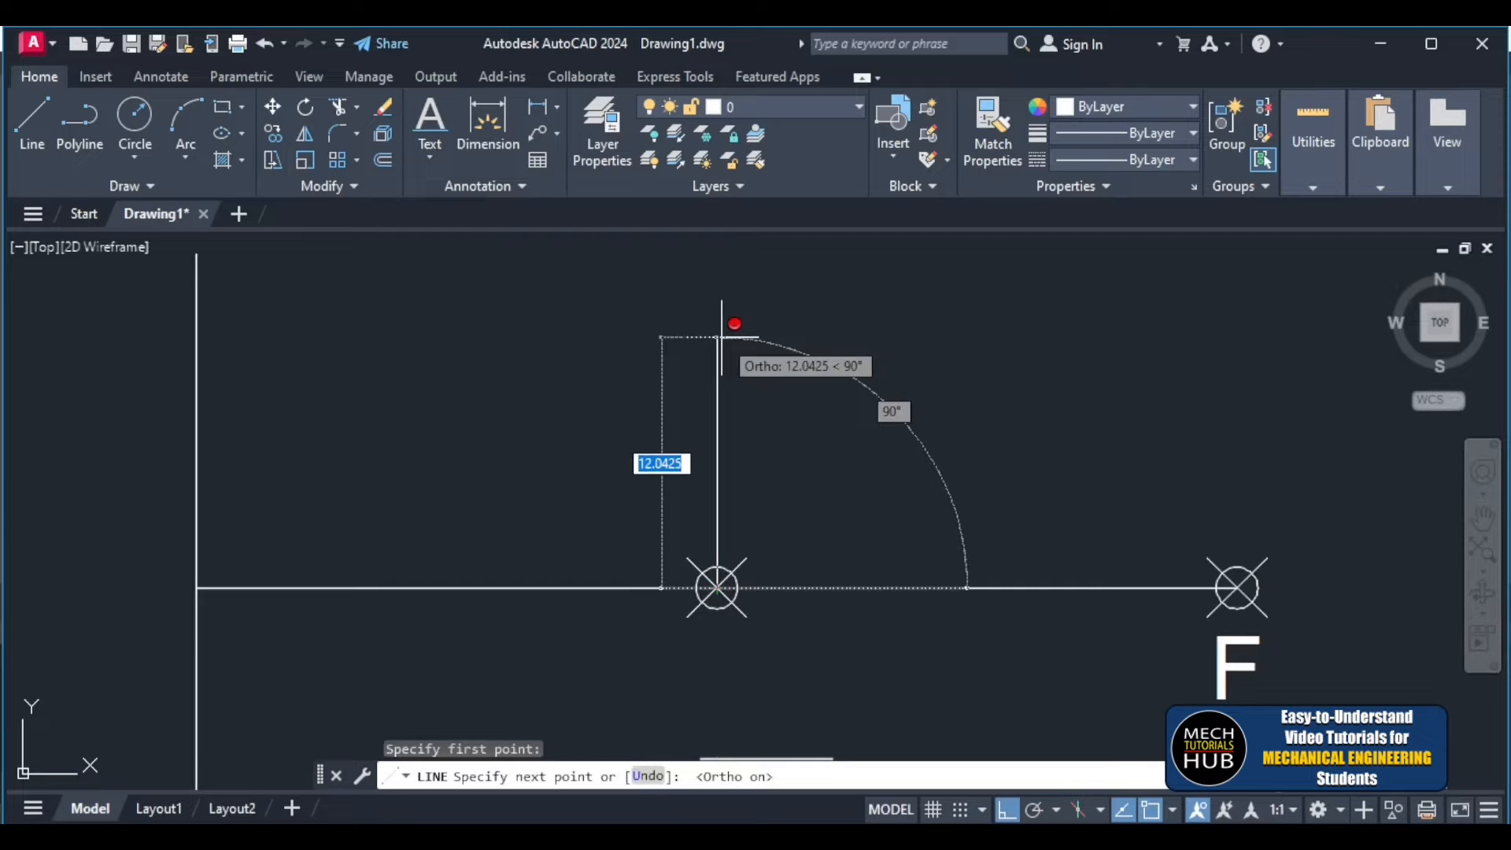
{"action": "type", "text": "25"}
{"action": "key", "text": "Return"}
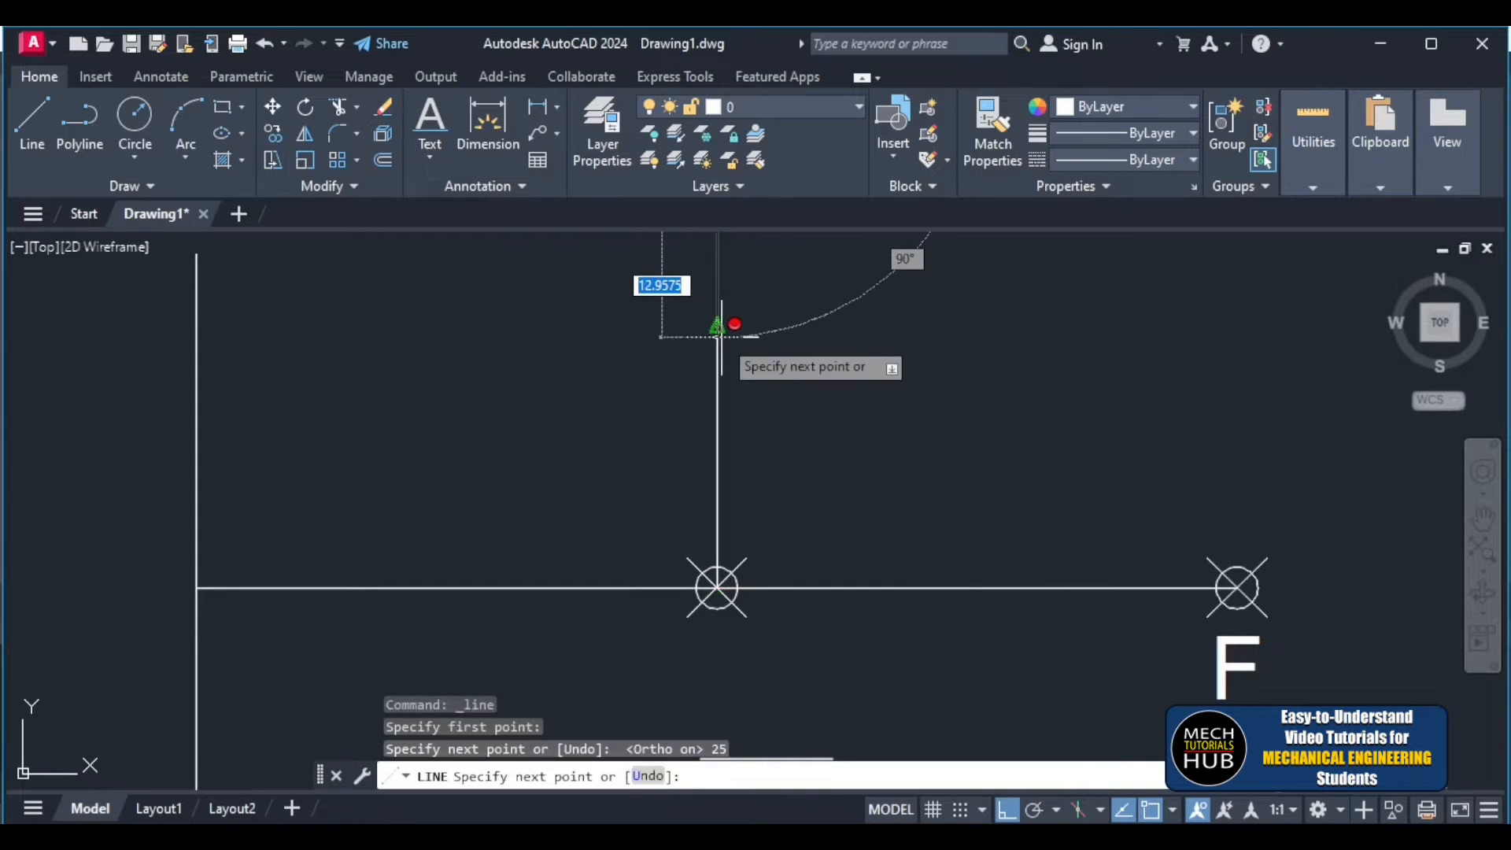
{"action": "scroll", "coordinate": [721, 334], "scroll_direction": "down", "scroll_amount": 6}
{"action": "key", "text": "Escape"}
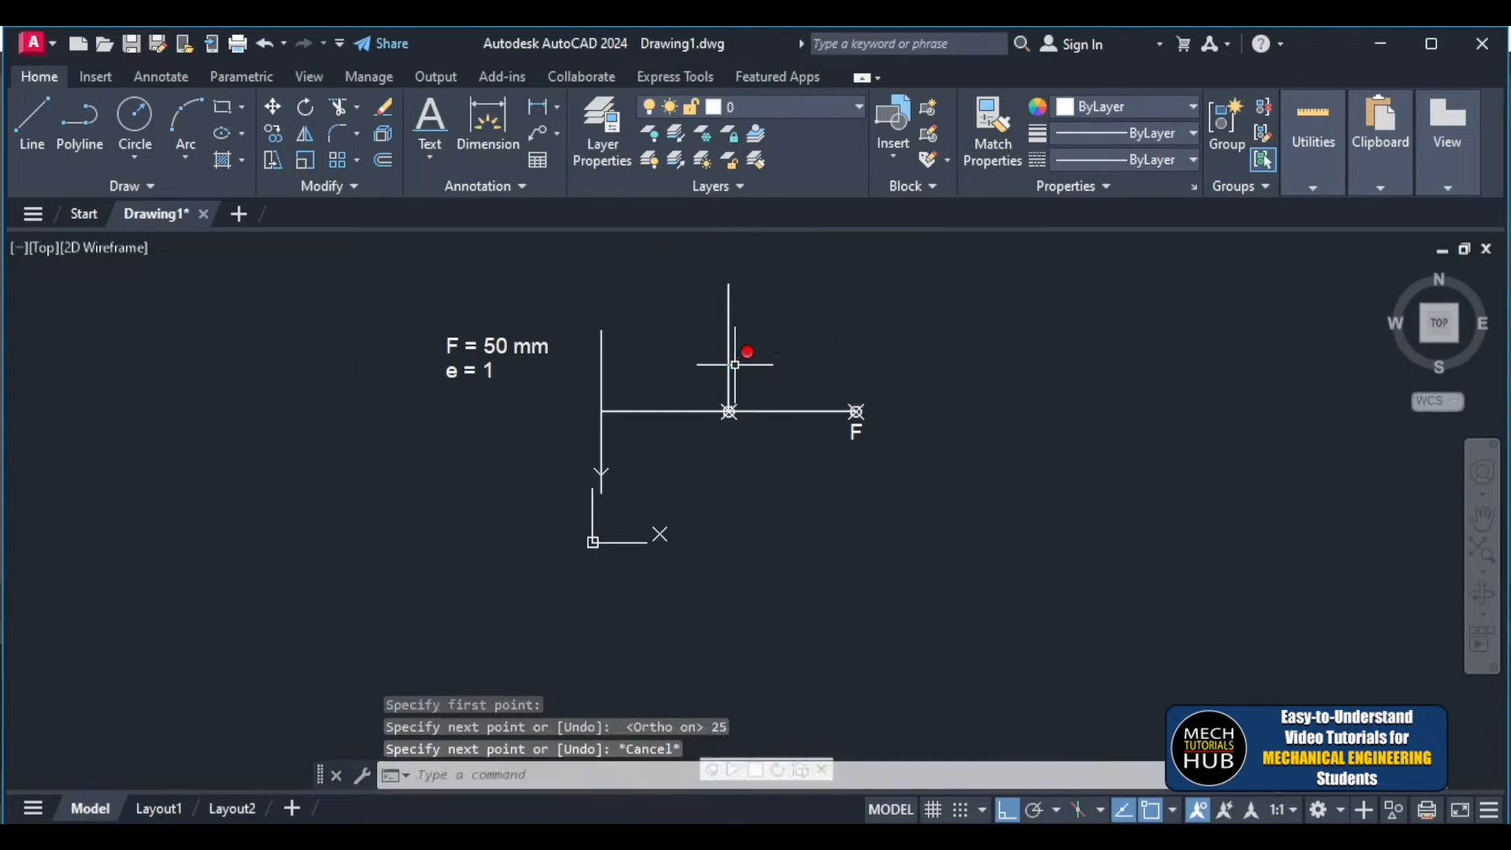
- Copy the F label to just above and left of the new vertical line's upper end and change the copy to E
{"action": "scroll", "coordinate": [748, 354], "scroll_direction": "down", "scroll_amount": 3}
{"action": "scroll", "coordinate": [774, 394], "scroll_direction": "up", "scroll_amount": 8}
{"action": "scroll", "coordinate": [774, 394], "scroll_direction": "down", "scroll_amount": 5}
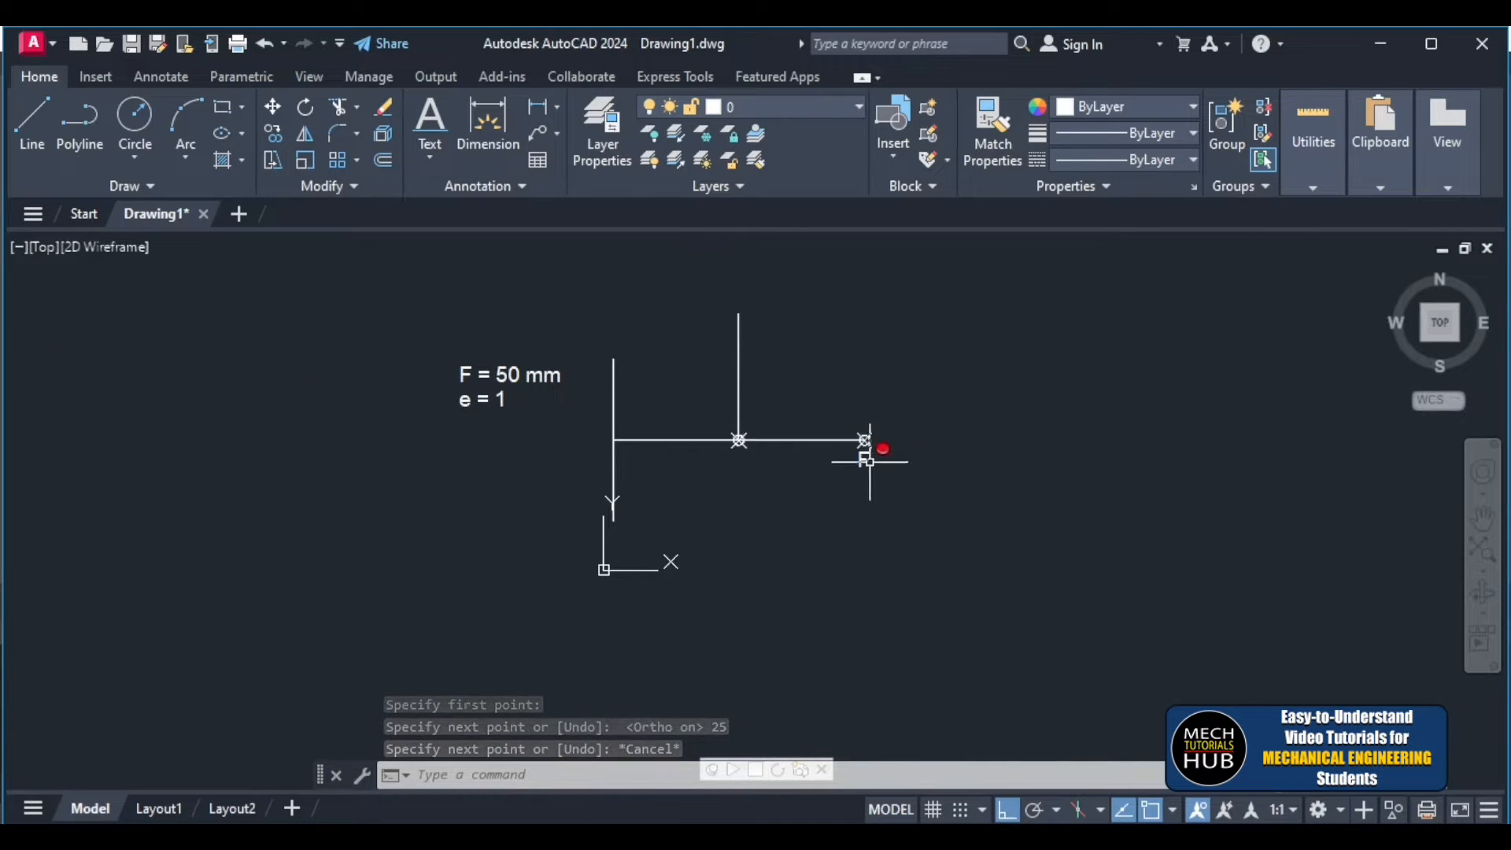
{"action": "key", "text": "Escape"}
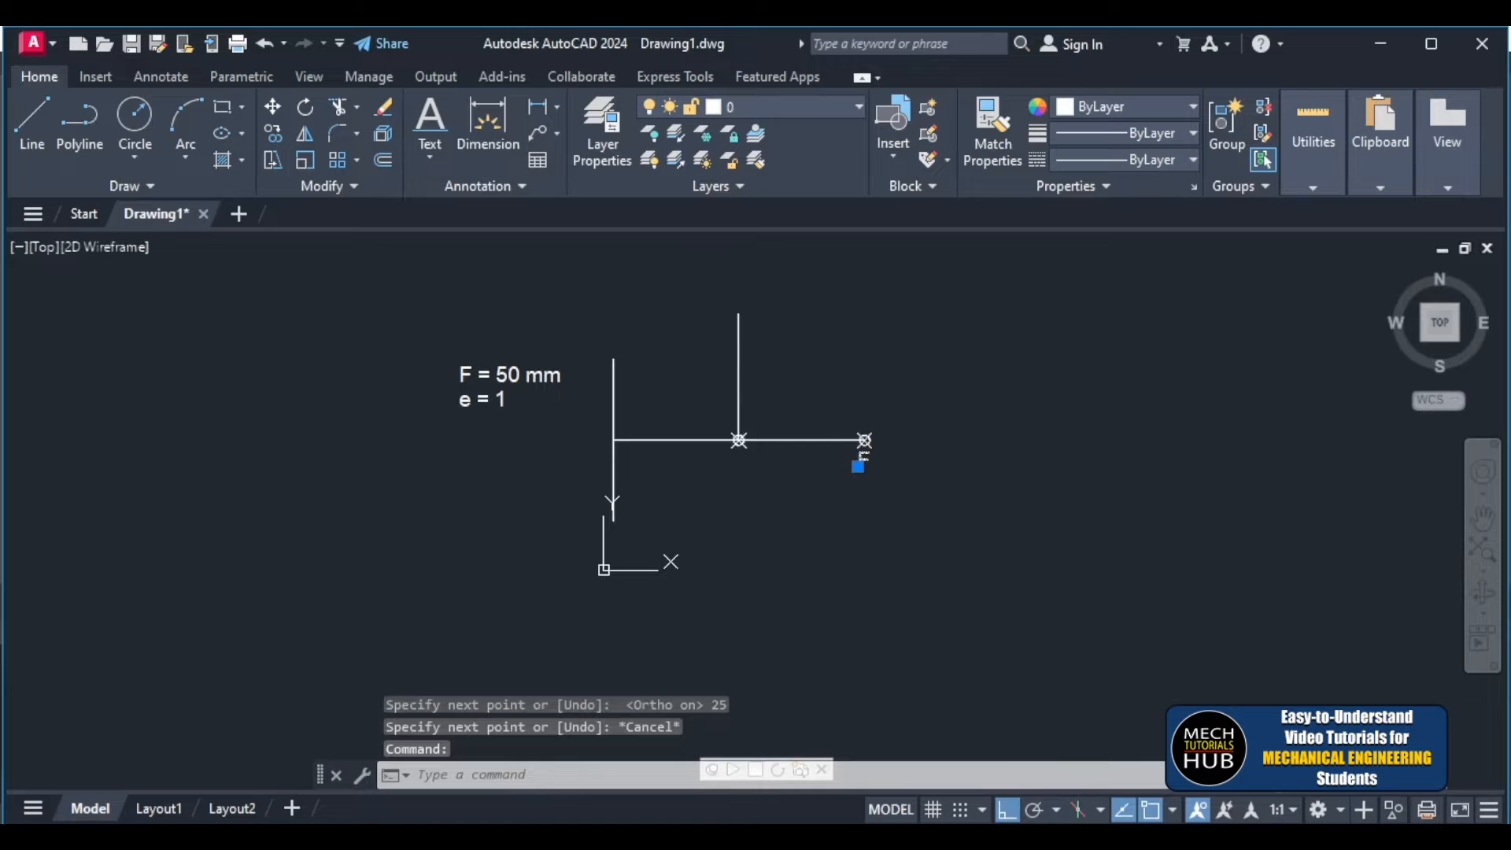
{"action": "key", "text": "ctrl+v"}
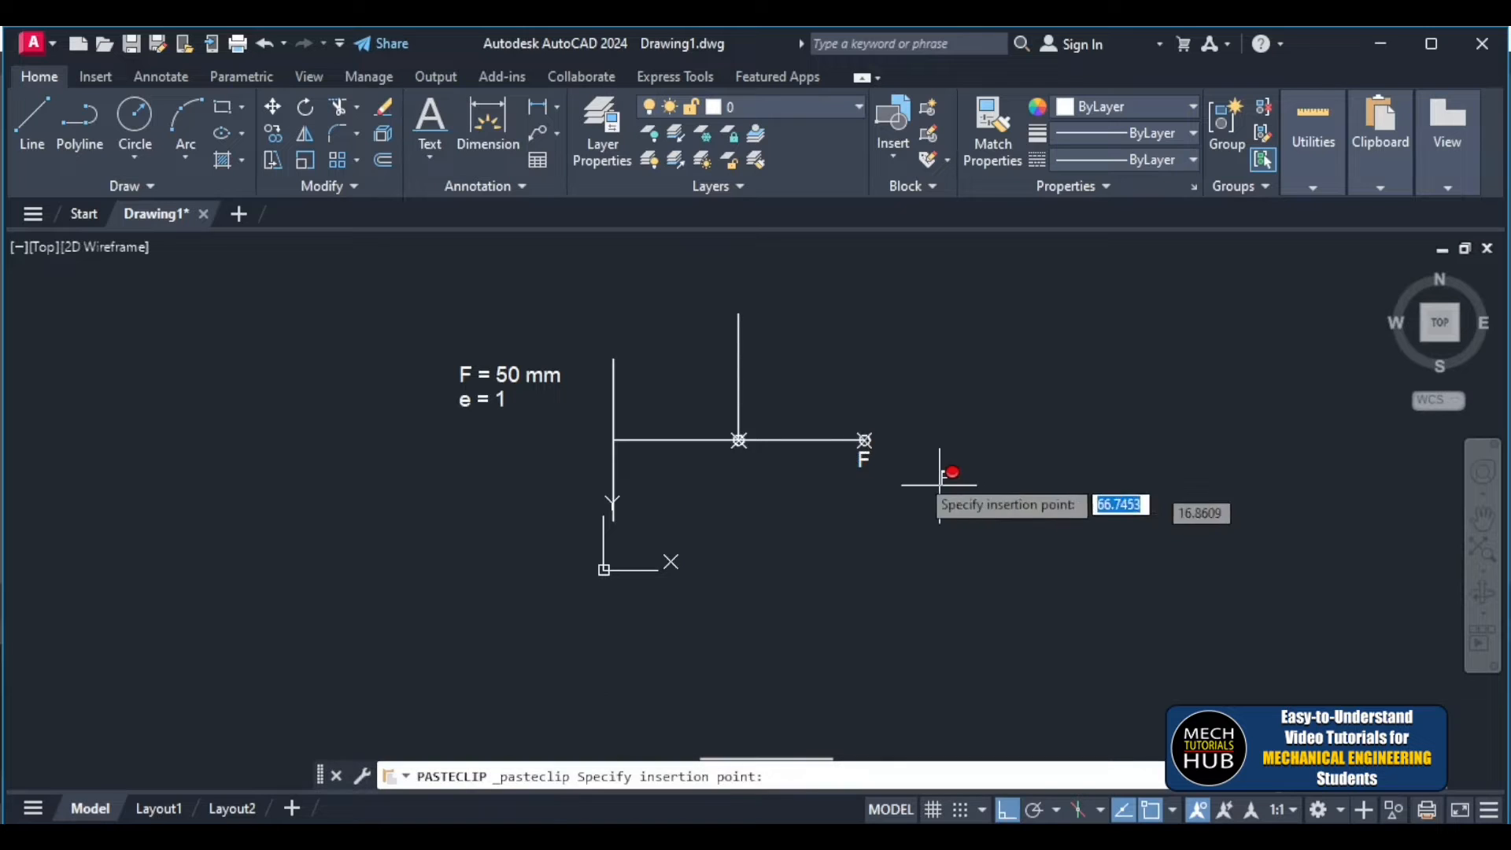
{"action": "left_click", "coordinate": [710, 300]}
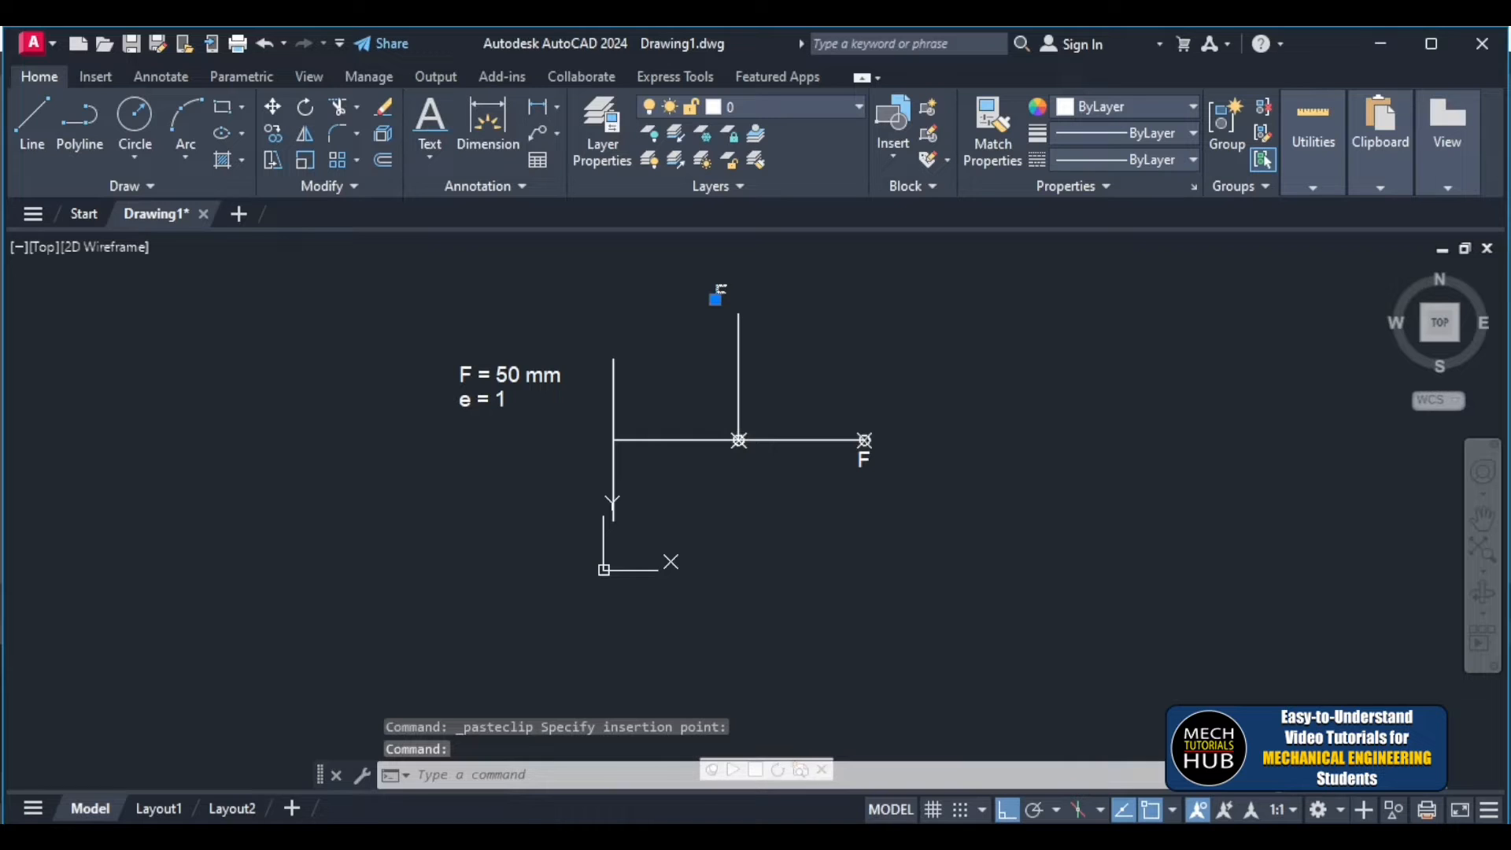
{"action": "double_click", "coordinate": [718, 293]}
{"action": "scroll", "coordinate": [722, 298], "scroll_direction": "up", "scroll_amount": 2}
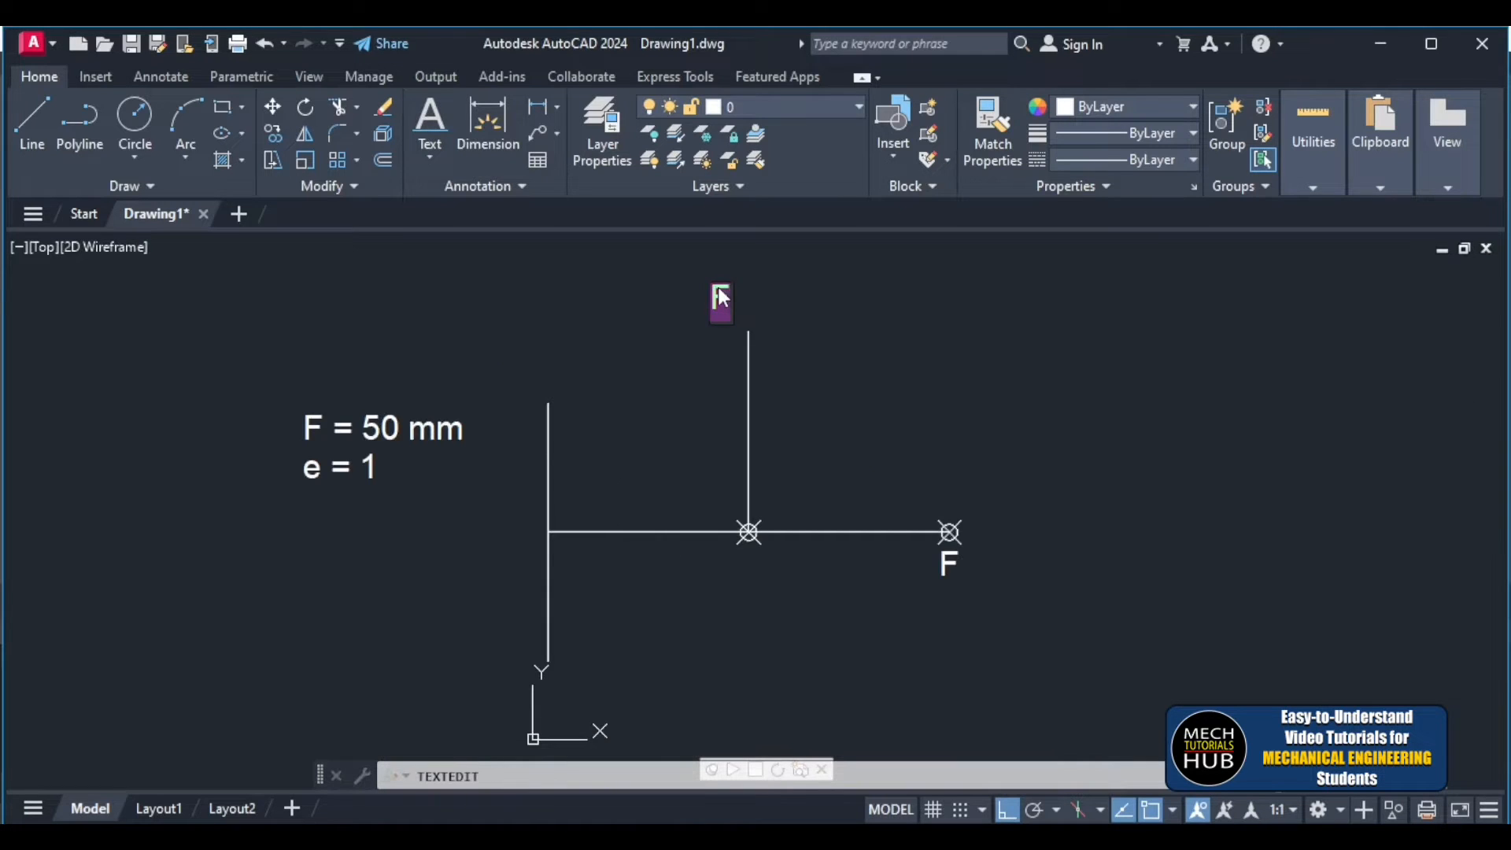
{"action": "left_click", "coordinate": [811, 359]}
{"action": "key", "text": "Escape"}
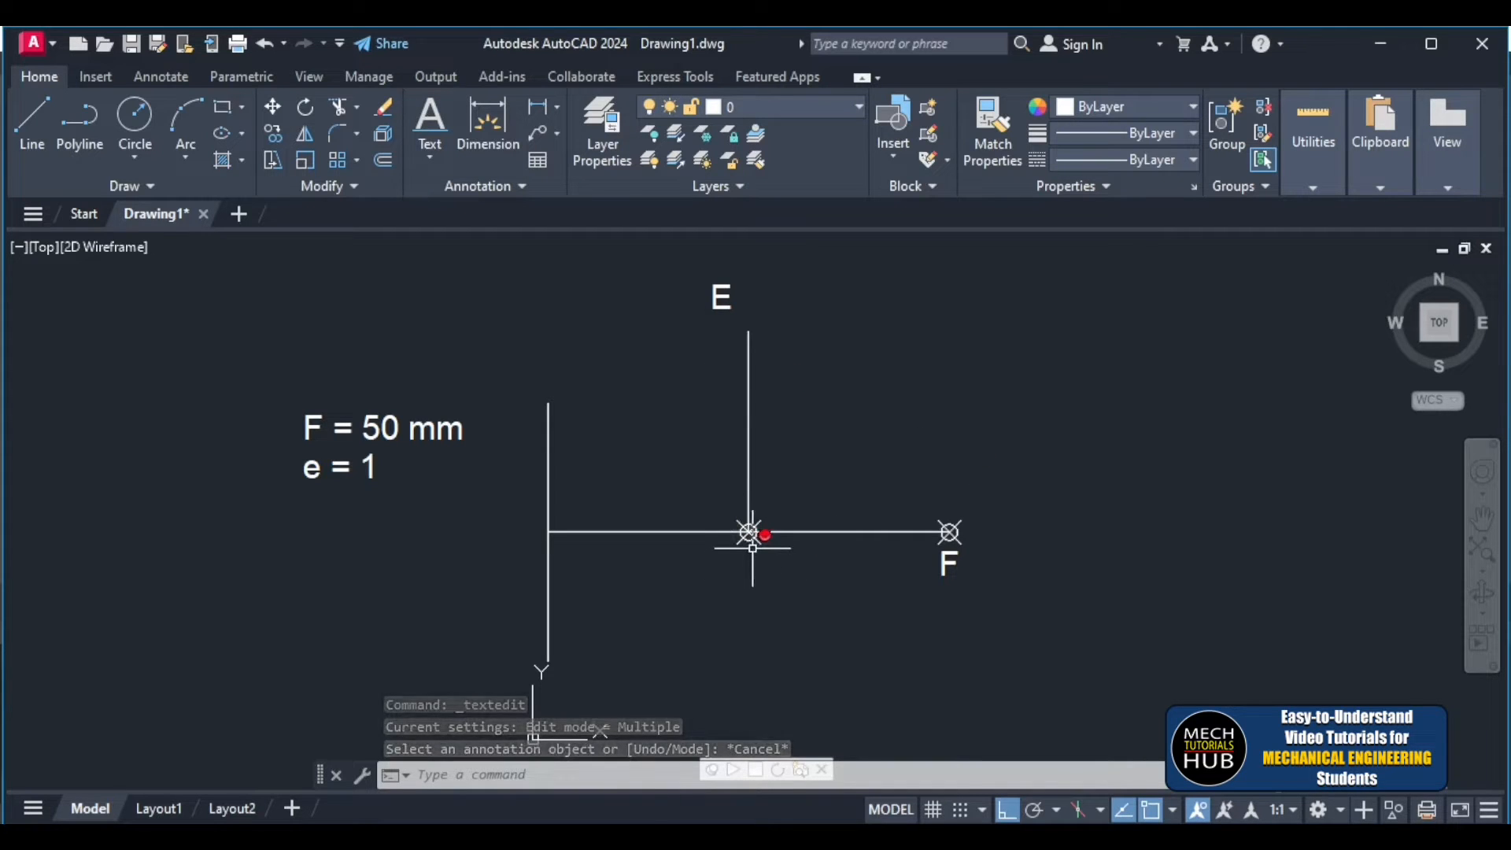
{"action": "key", "text": "Return"}
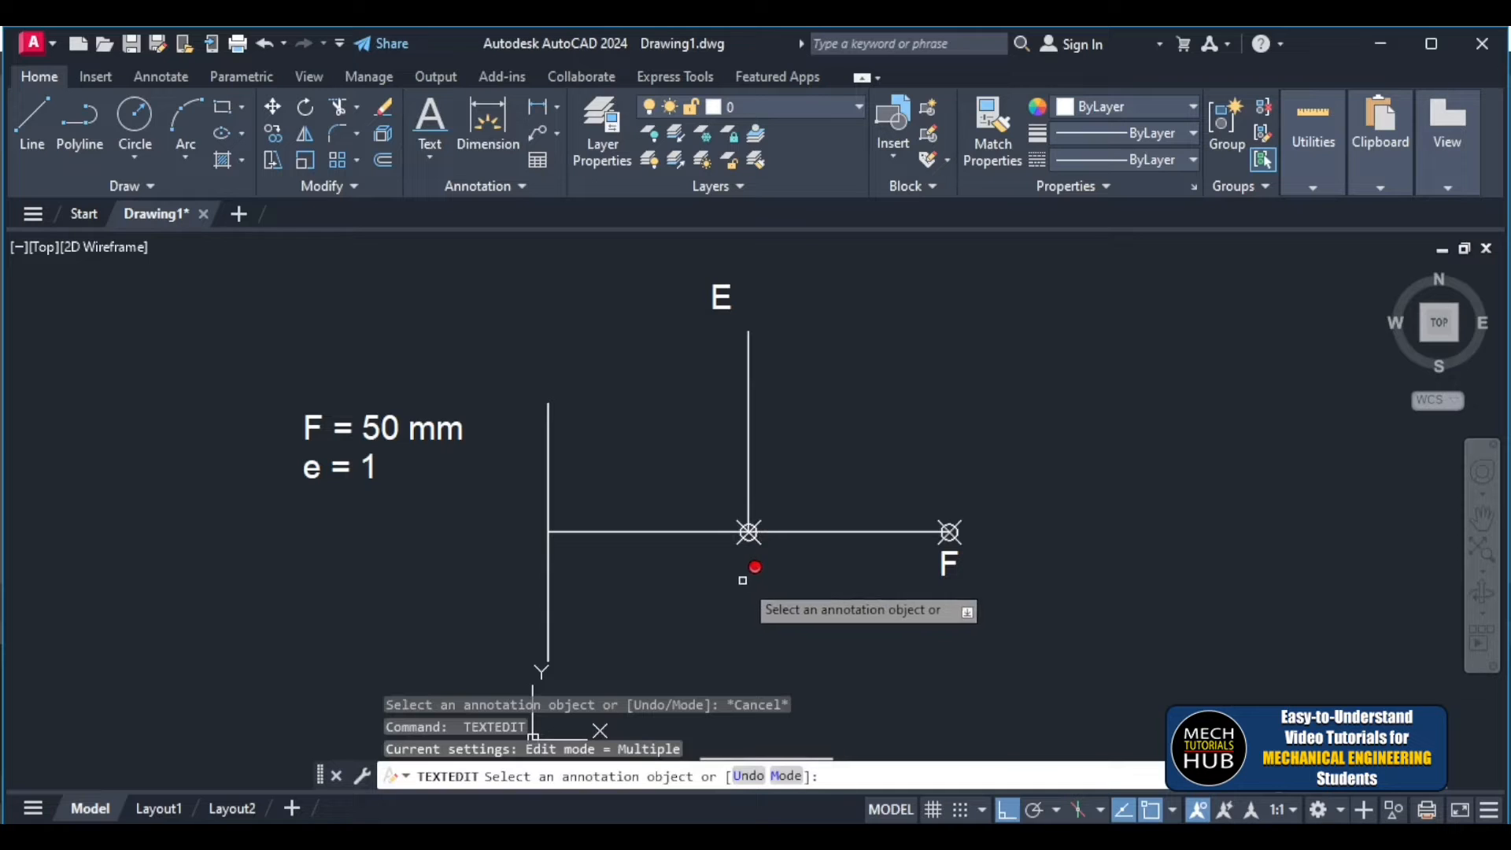
{"action": "key", "text": "Escape"}
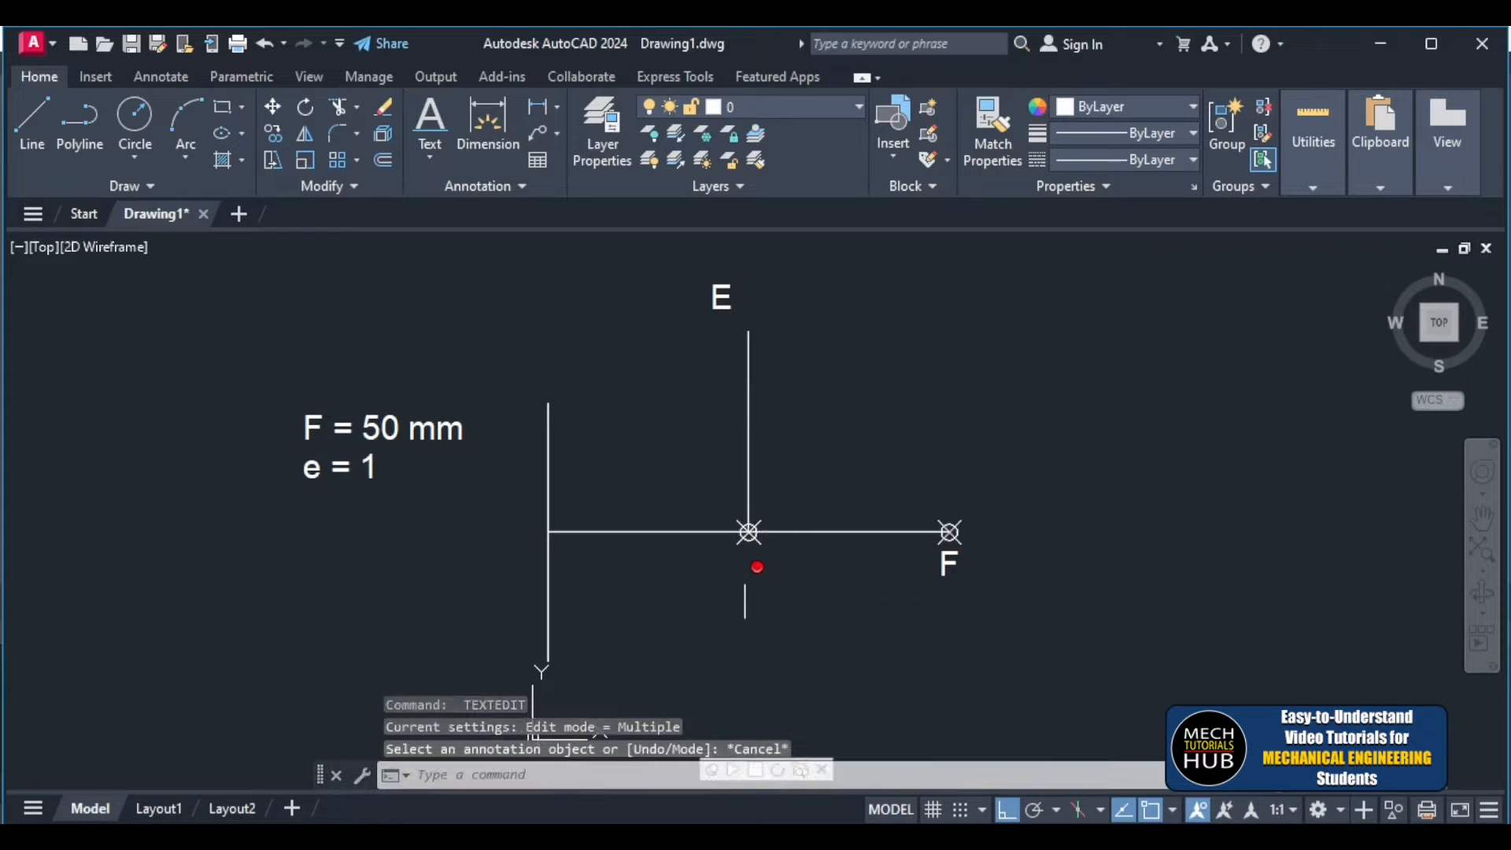
- Copy the E label to just beneath the point at the horizontal line's midpoint
{"action": "left_click", "coordinate": [720, 310]}
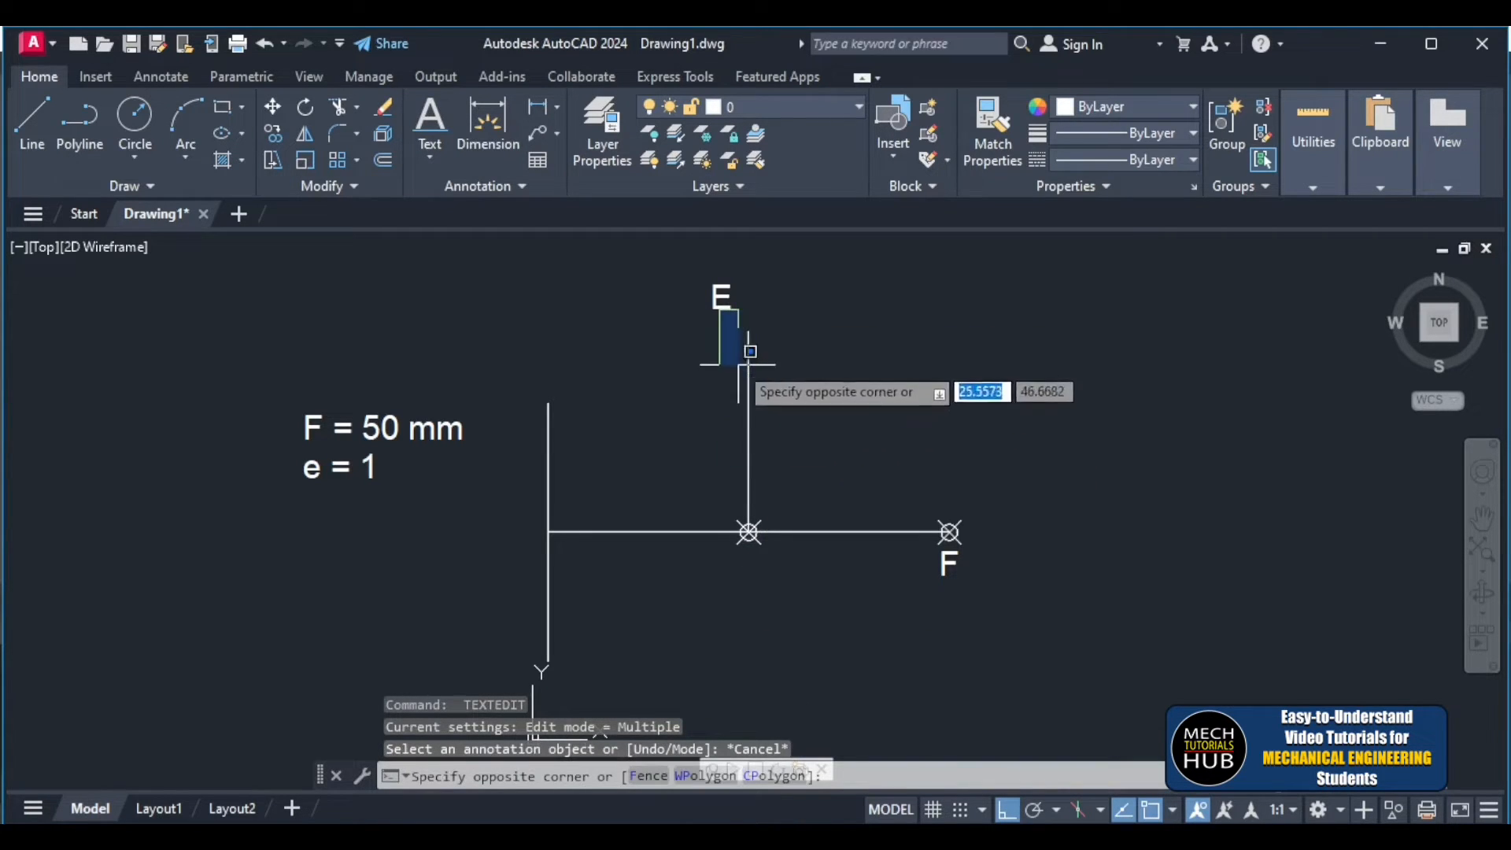
{"action": "left_click", "coordinate": [718, 303]}
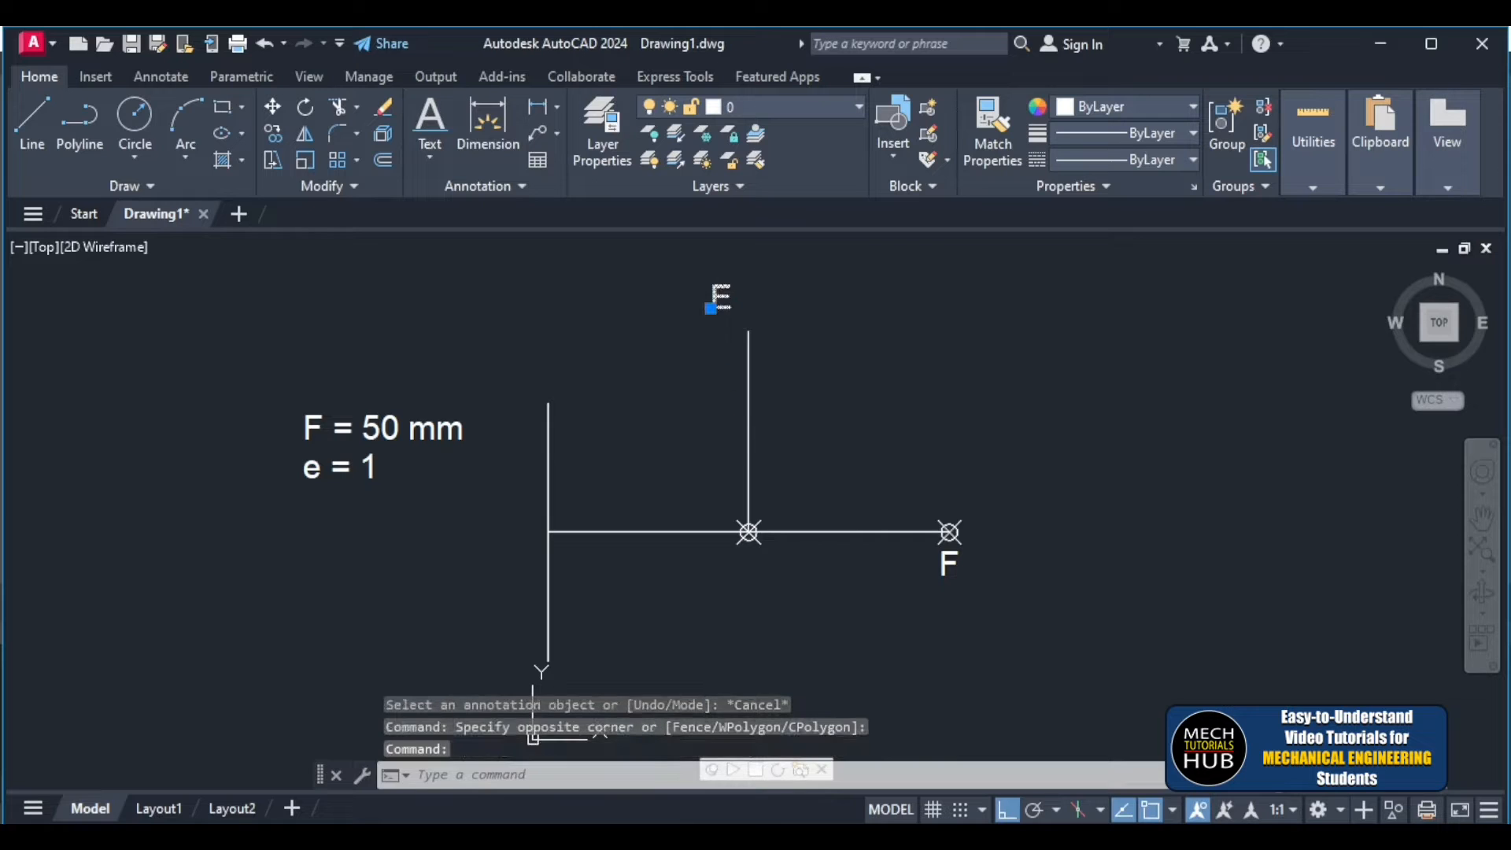
{"action": "key", "text": "ctrl+c"}
{"action": "key", "text": "ctrl+v"}
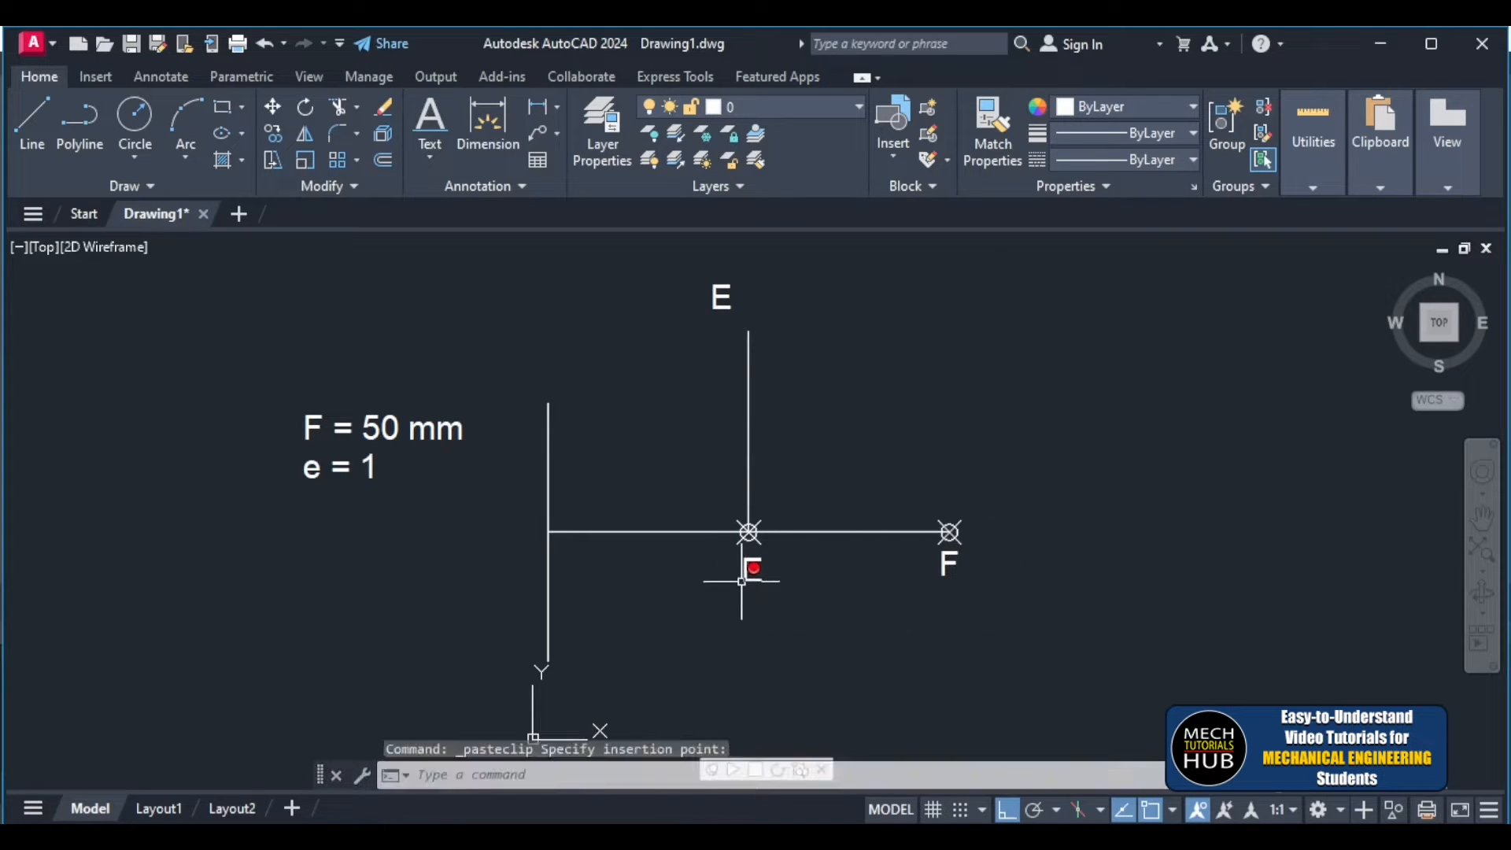
{"action": "left_click", "coordinate": [744, 576]}
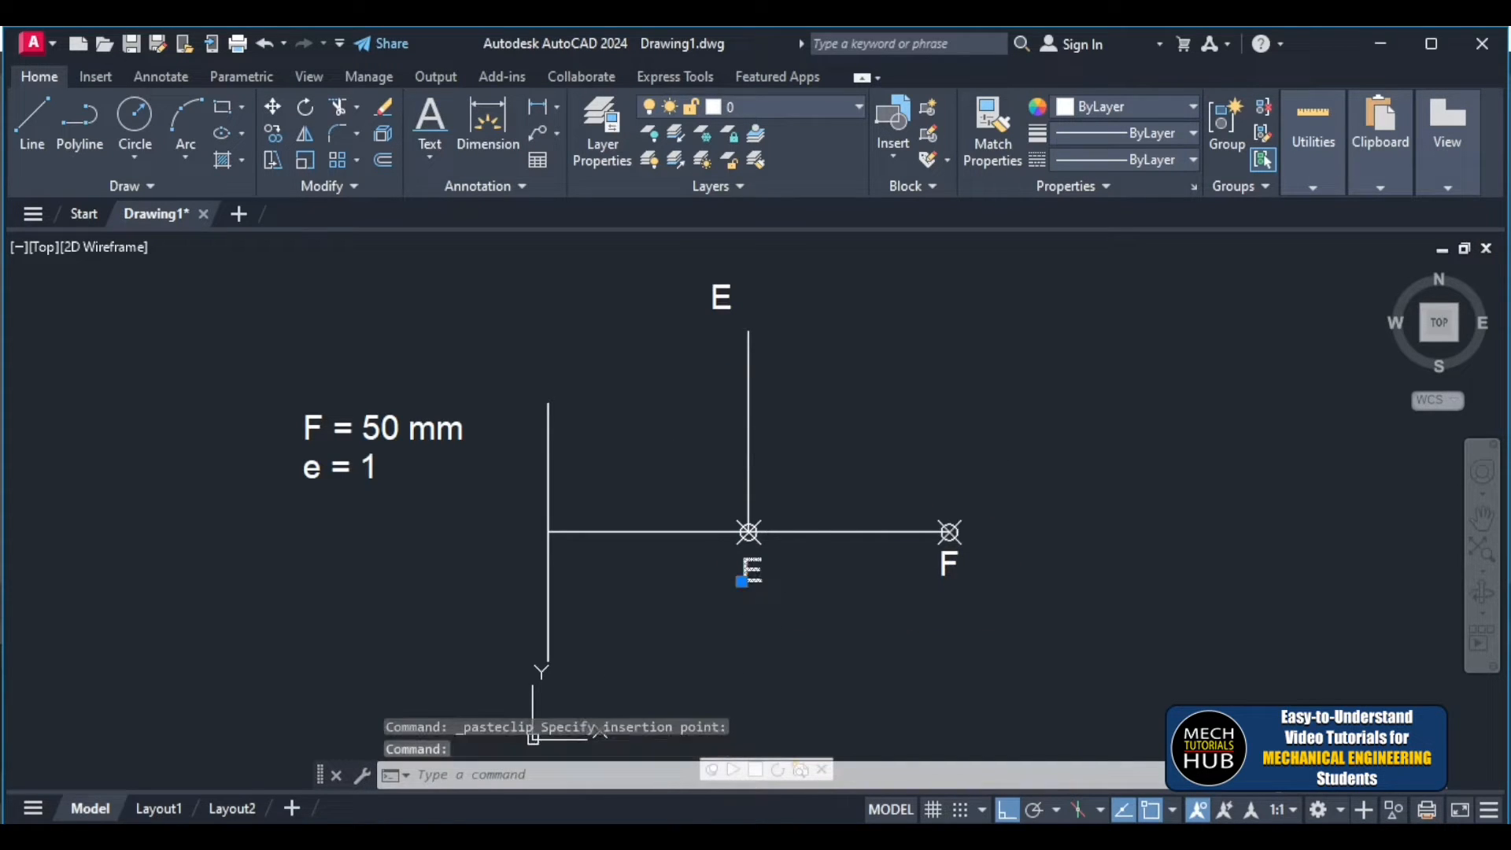
- Change the E label beneath the point at the horizontal line's midpoint to V
{"action": "double_click", "coordinate": [750, 571]}
{"action": "type", "text": "V"}
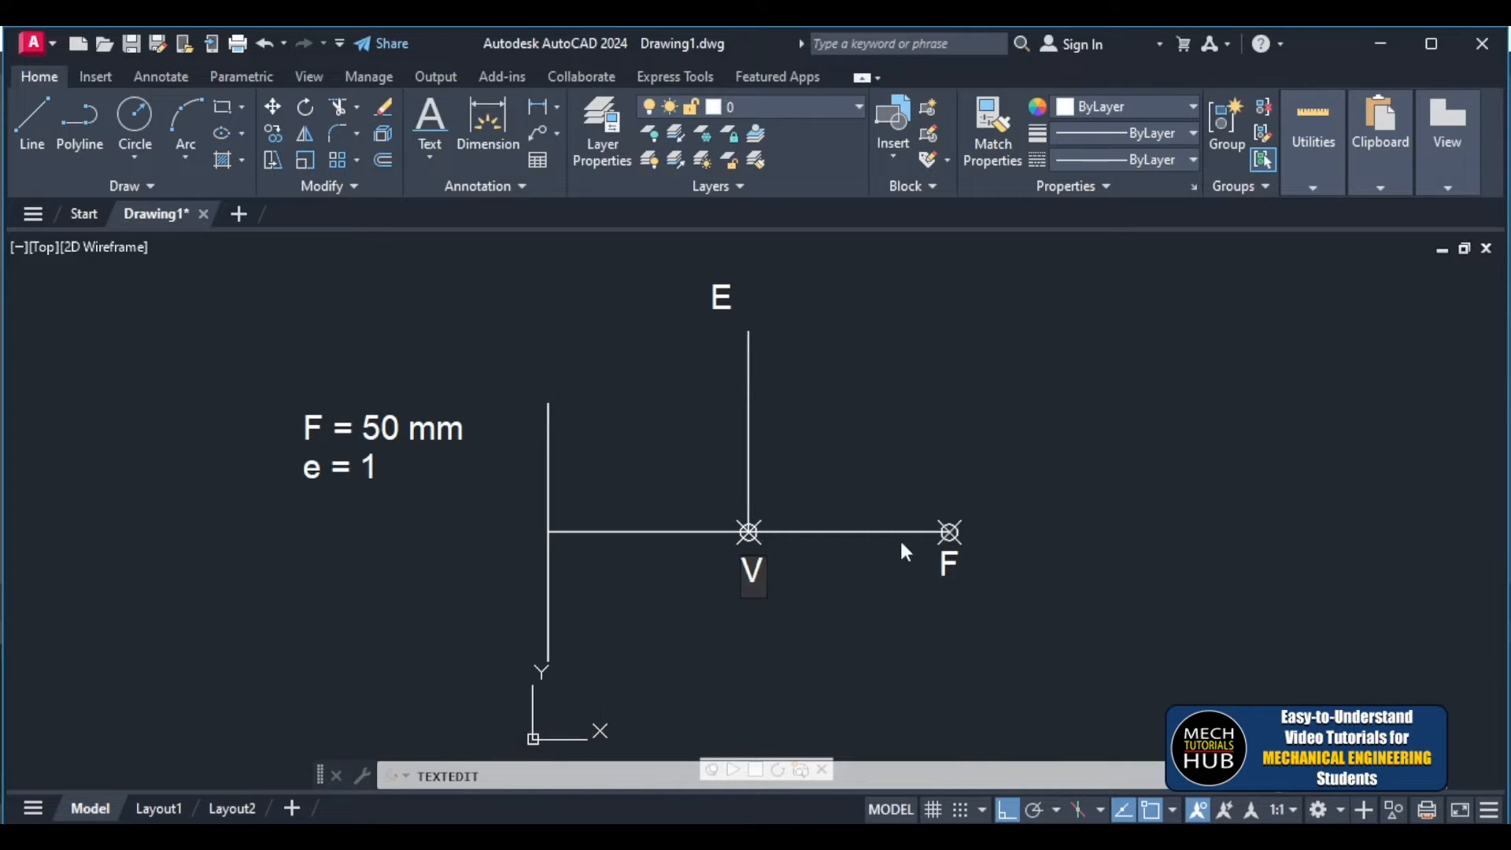
{"action": "left_click", "coordinate": [891, 609]}
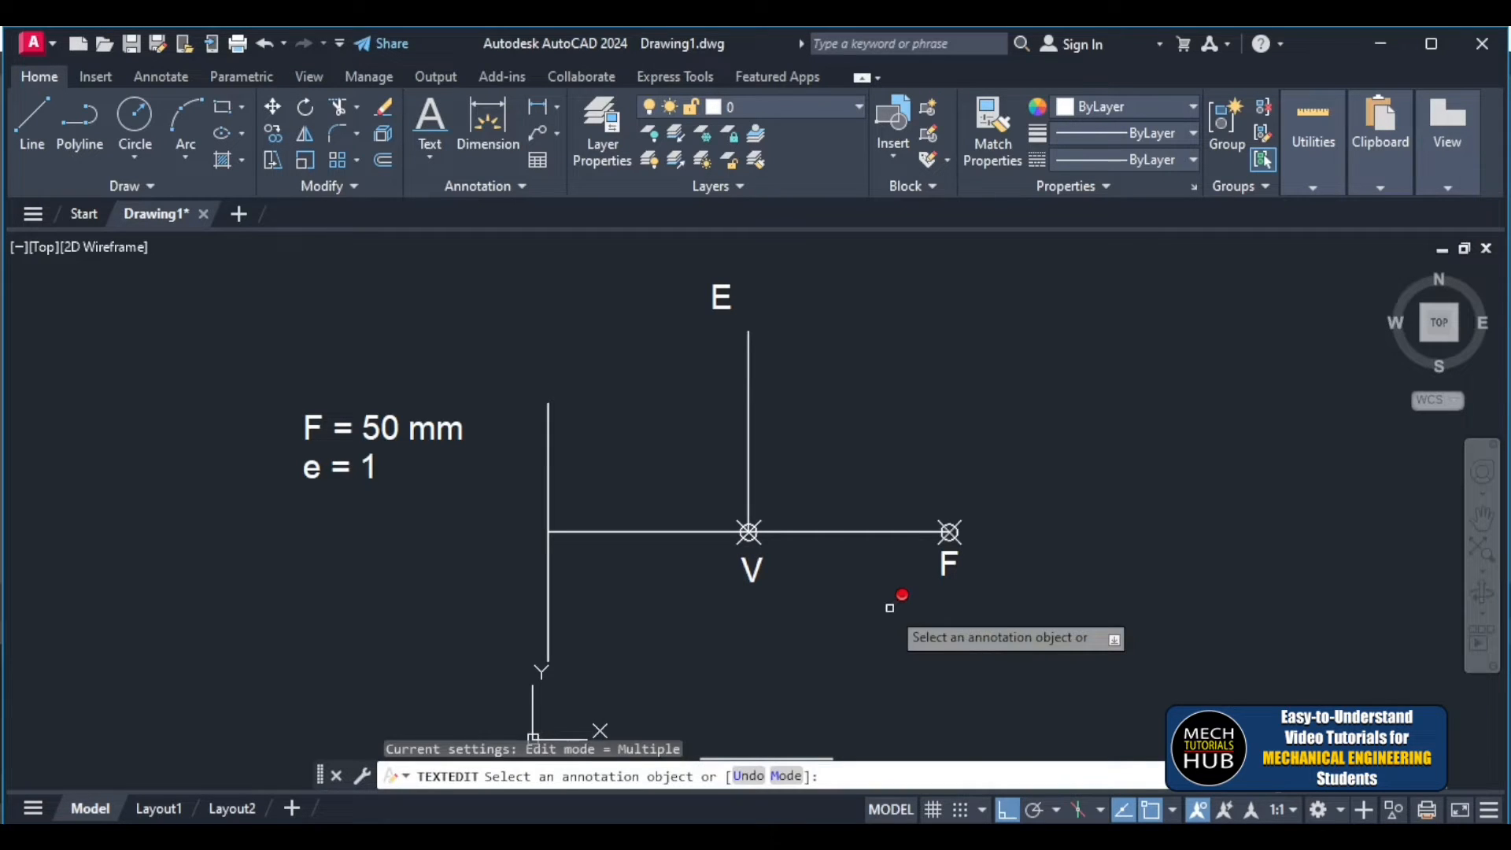
{"action": "key", "text": "Escape"}
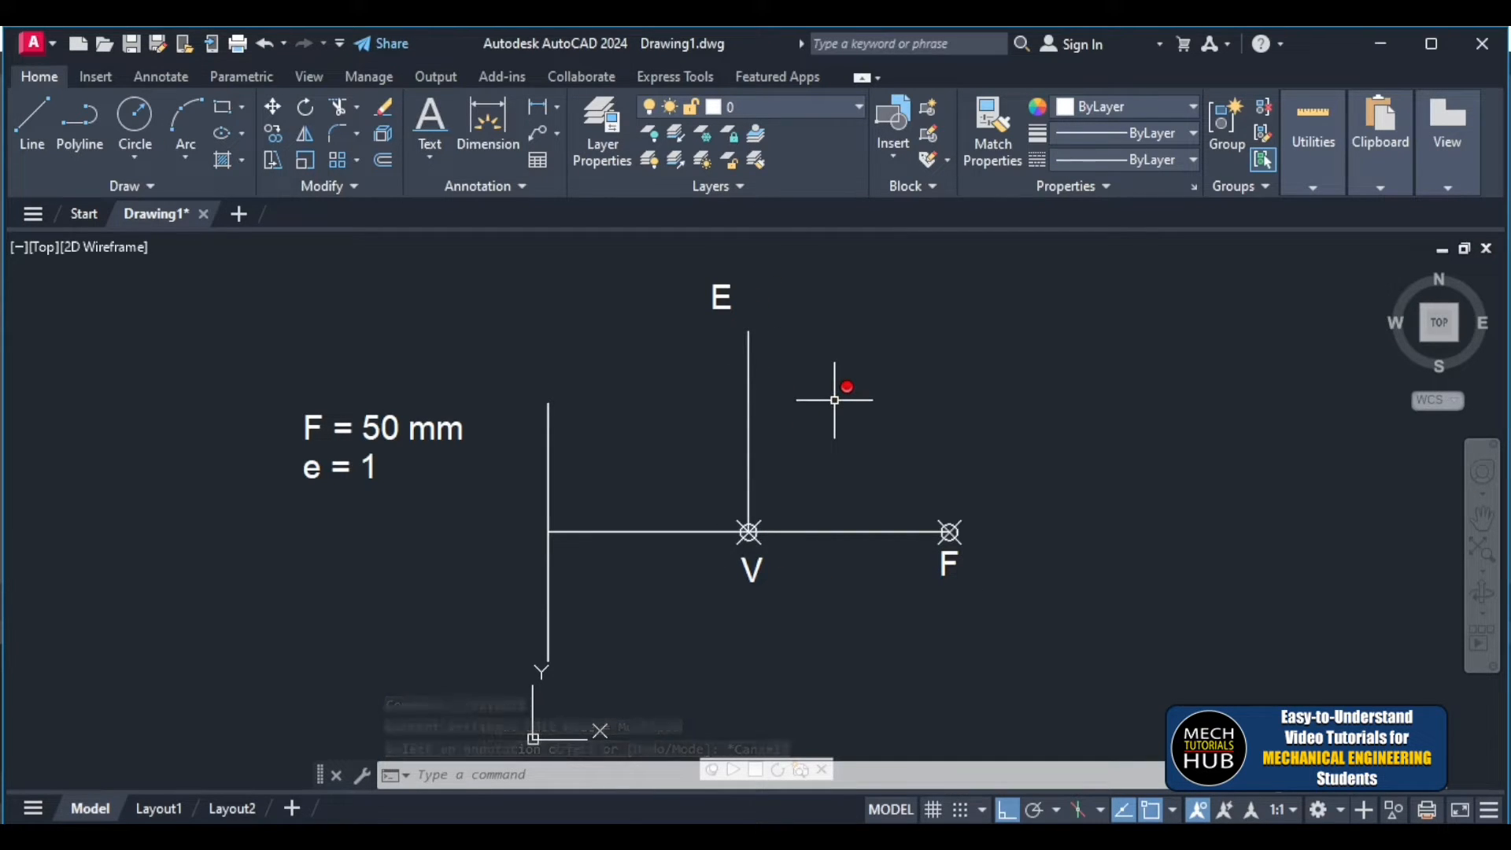
- Place a point at the upper end of the vertical line above V, beside the E label
{"action": "type", "text": "po"}
{"action": "key", "text": "Return"}
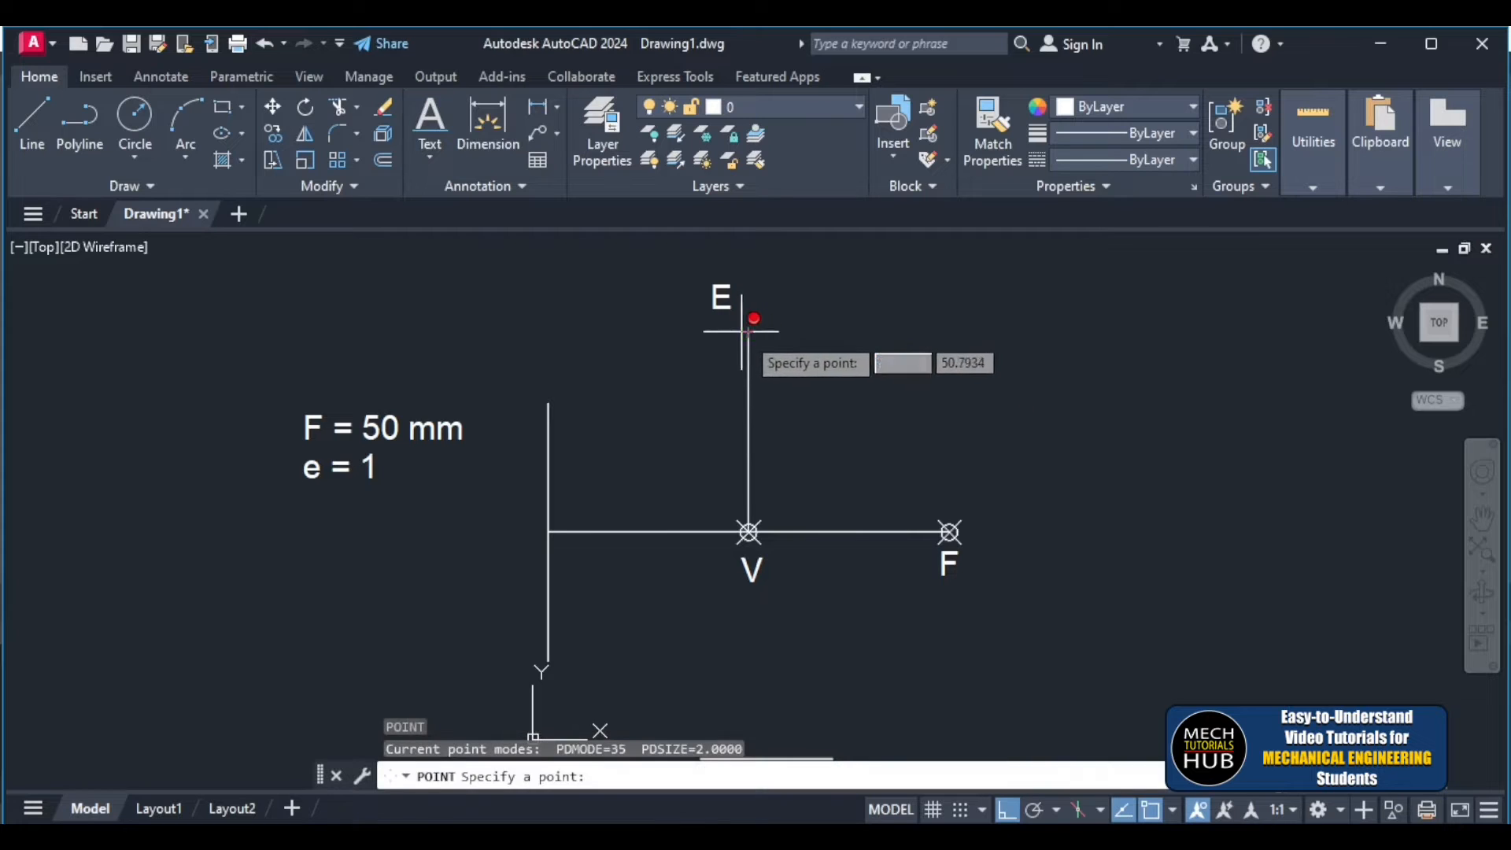
{"action": "left_click", "coordinate": [749, 332]}
{"action": "key", "text": "Escape"}
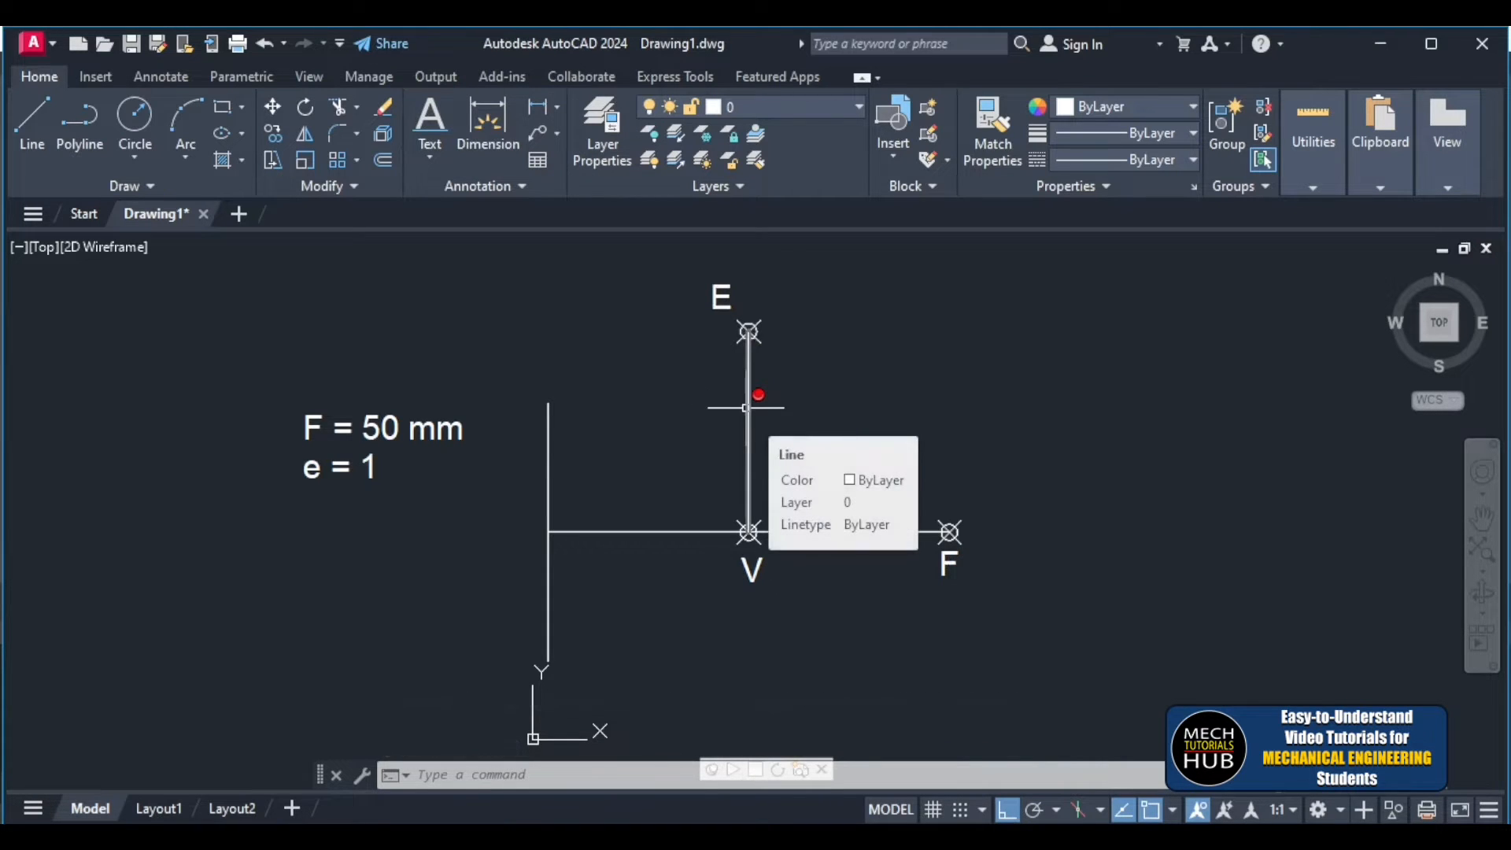
- Stretch the upper end of the vertical directrix straight upward until it rises well above point E
{"action": "scroll", "coordinate": [697, 555], "scroll_direction": "down", "scroll_amount": 5}
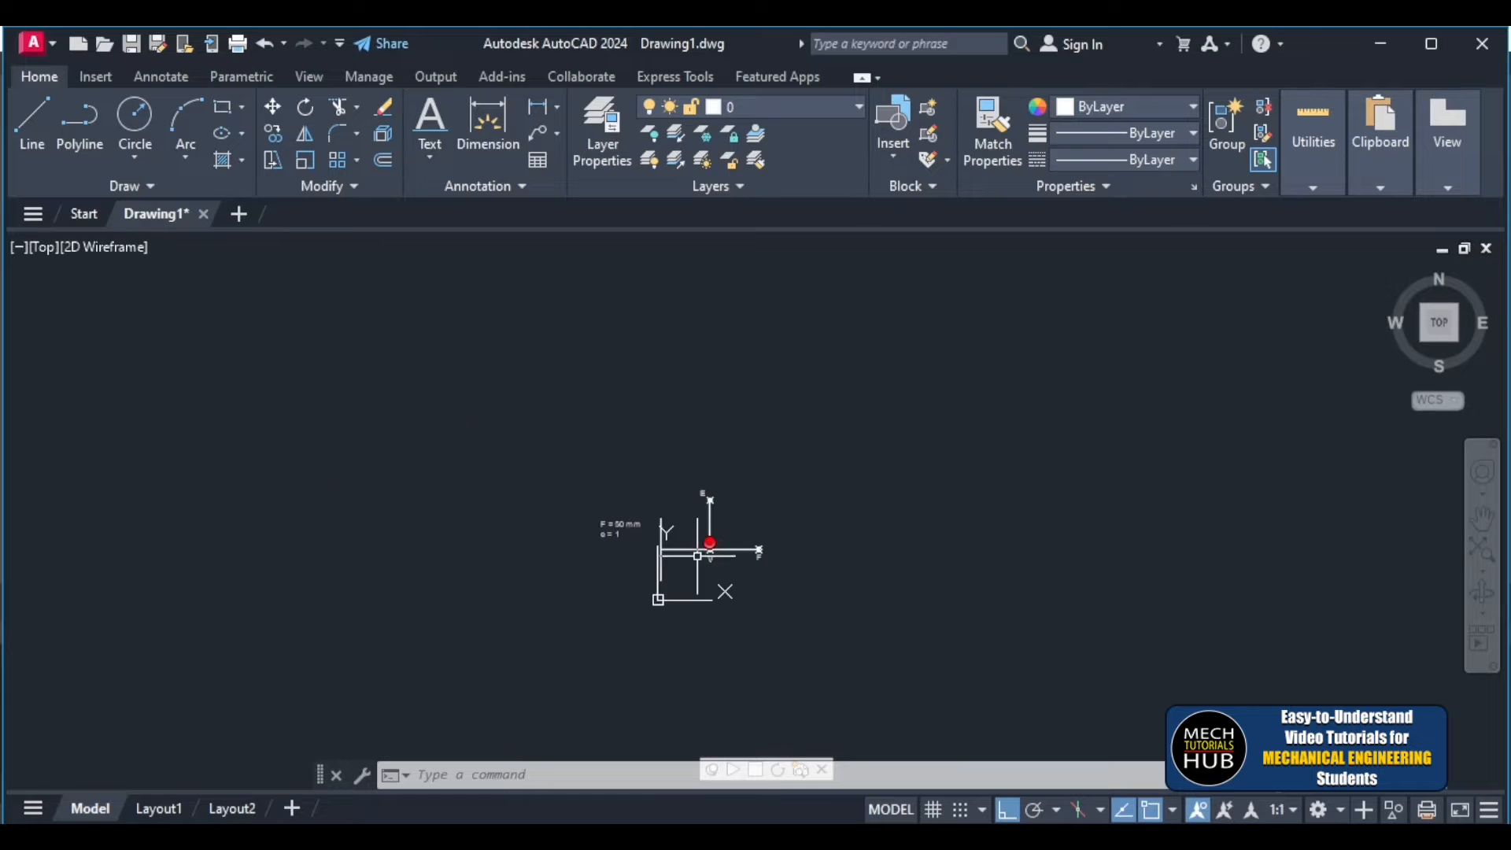
{"action": "scroll", "coordinate": [740, 552], "scroll_direction": "up", "scroll_amount": 4}
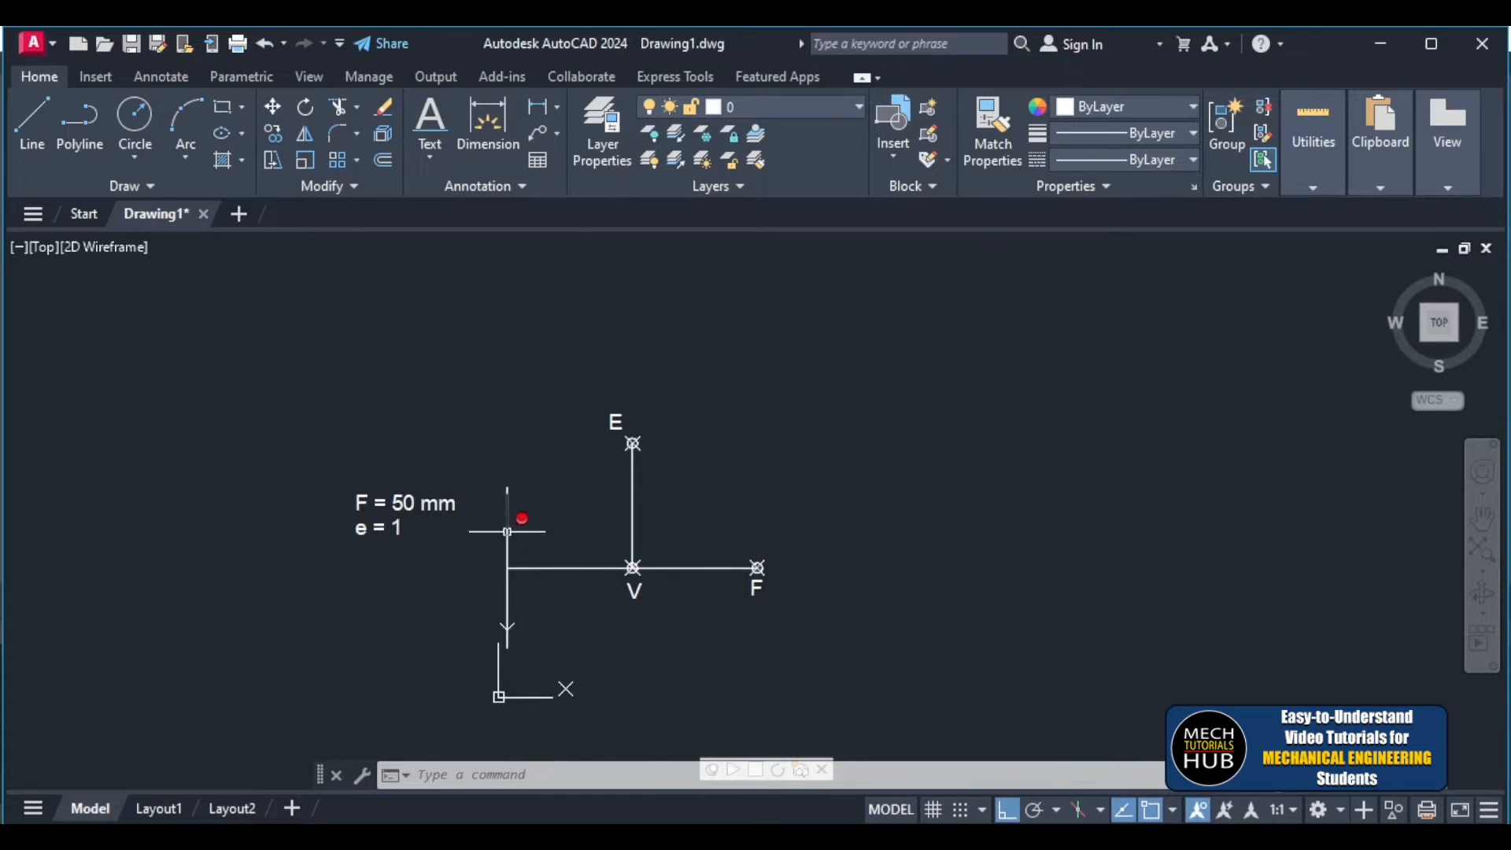
{"action": "left_click", "coordinate": [507, 531]}
{"action": "left_click", "coordinate": [508, 488]}
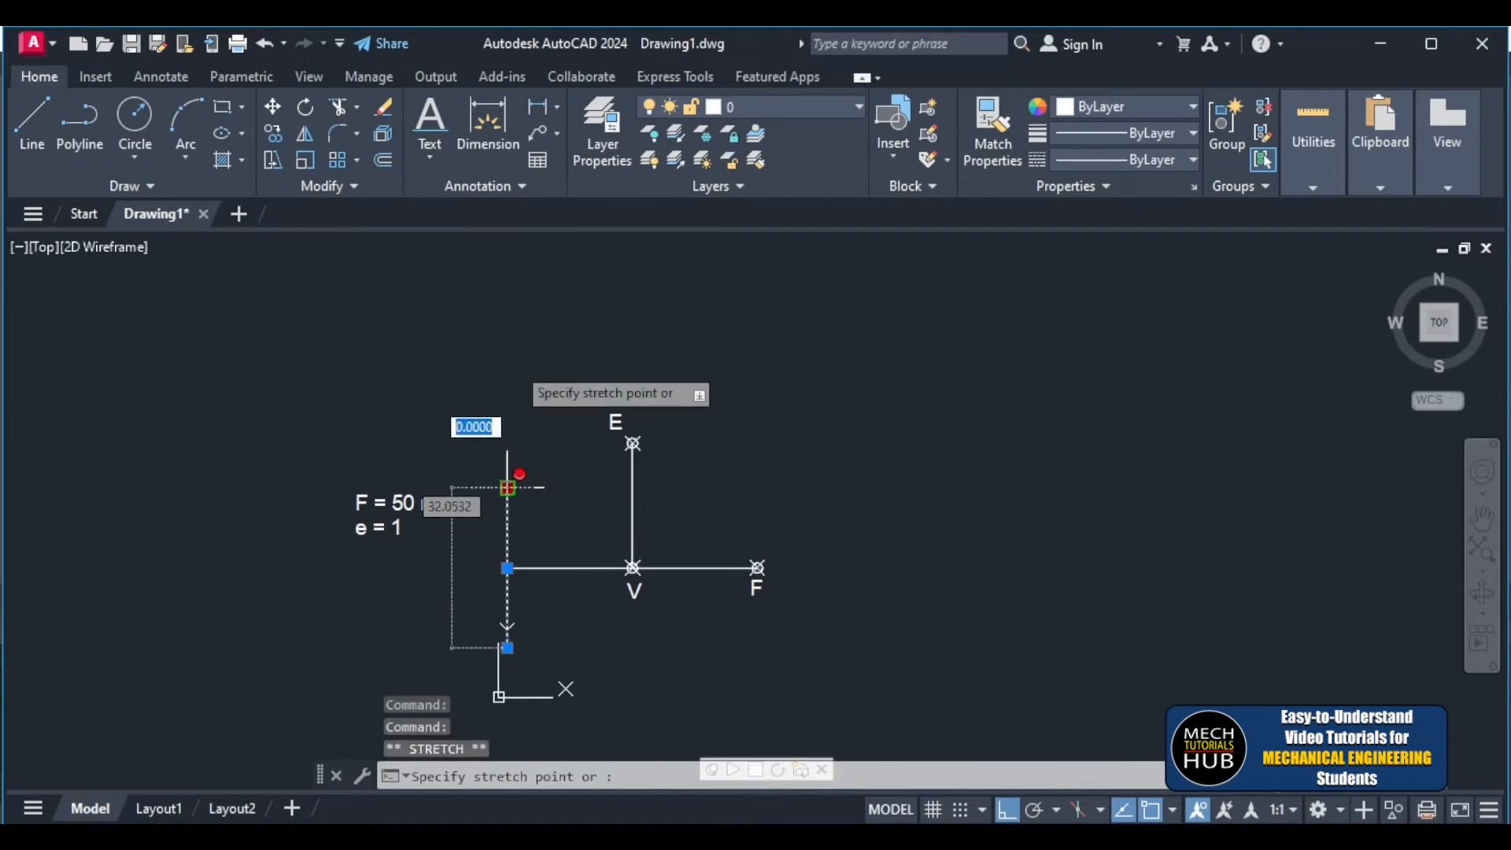
{"action": "left_click", "coordinate": [519, 300]}
{"action": "key", "text": "Escape"}
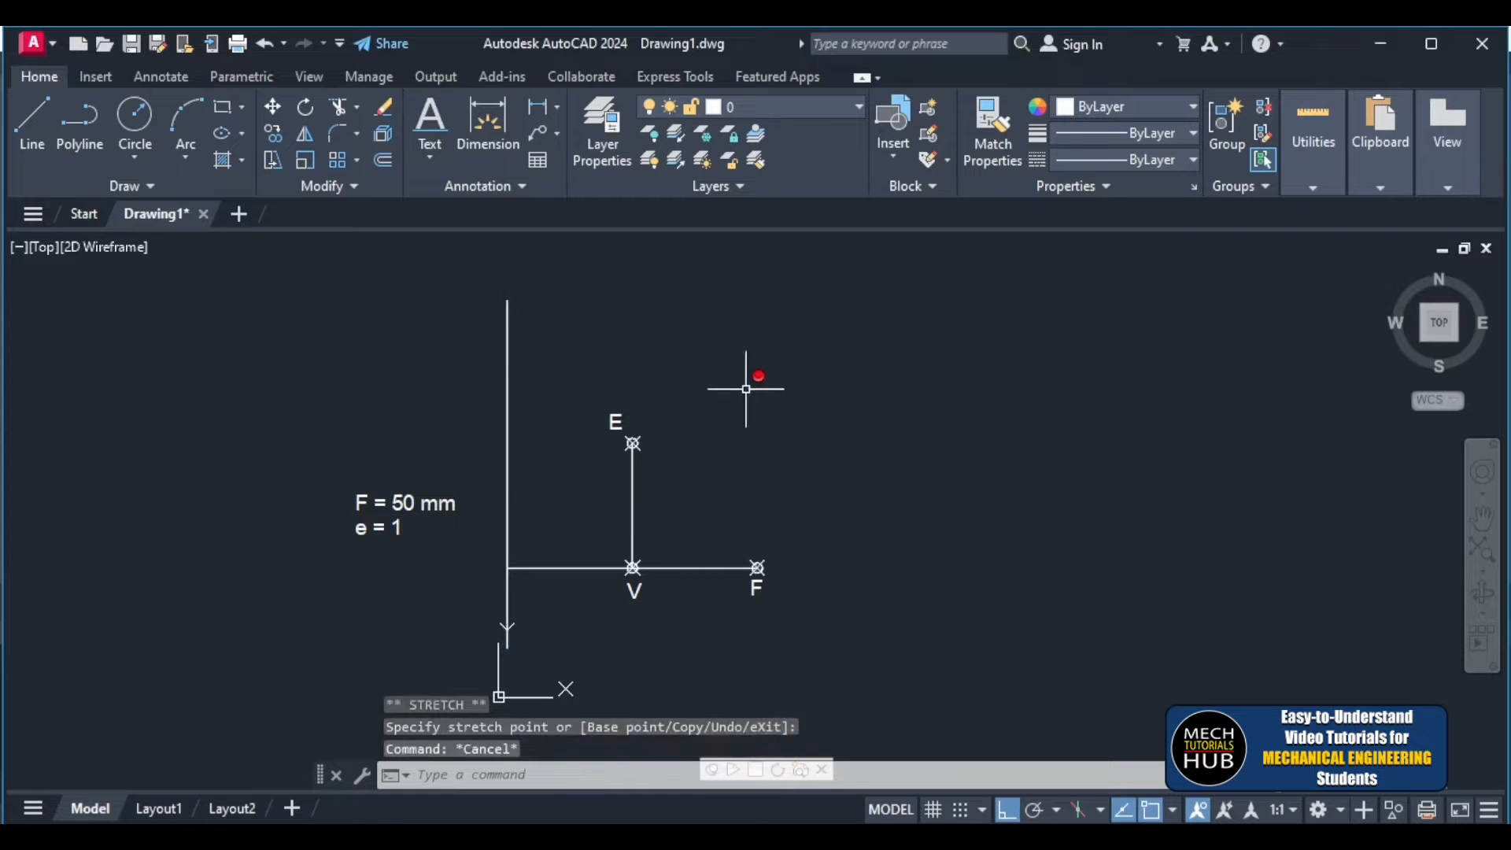
{"action": "scroll", "coordinate": [630, 480], "scroll_direction": "down", "scroll_amount": 2}
{"action": "scroll", "coordinate": [596, 538], "scroll_direction": "up", "scroll_amount": 3}
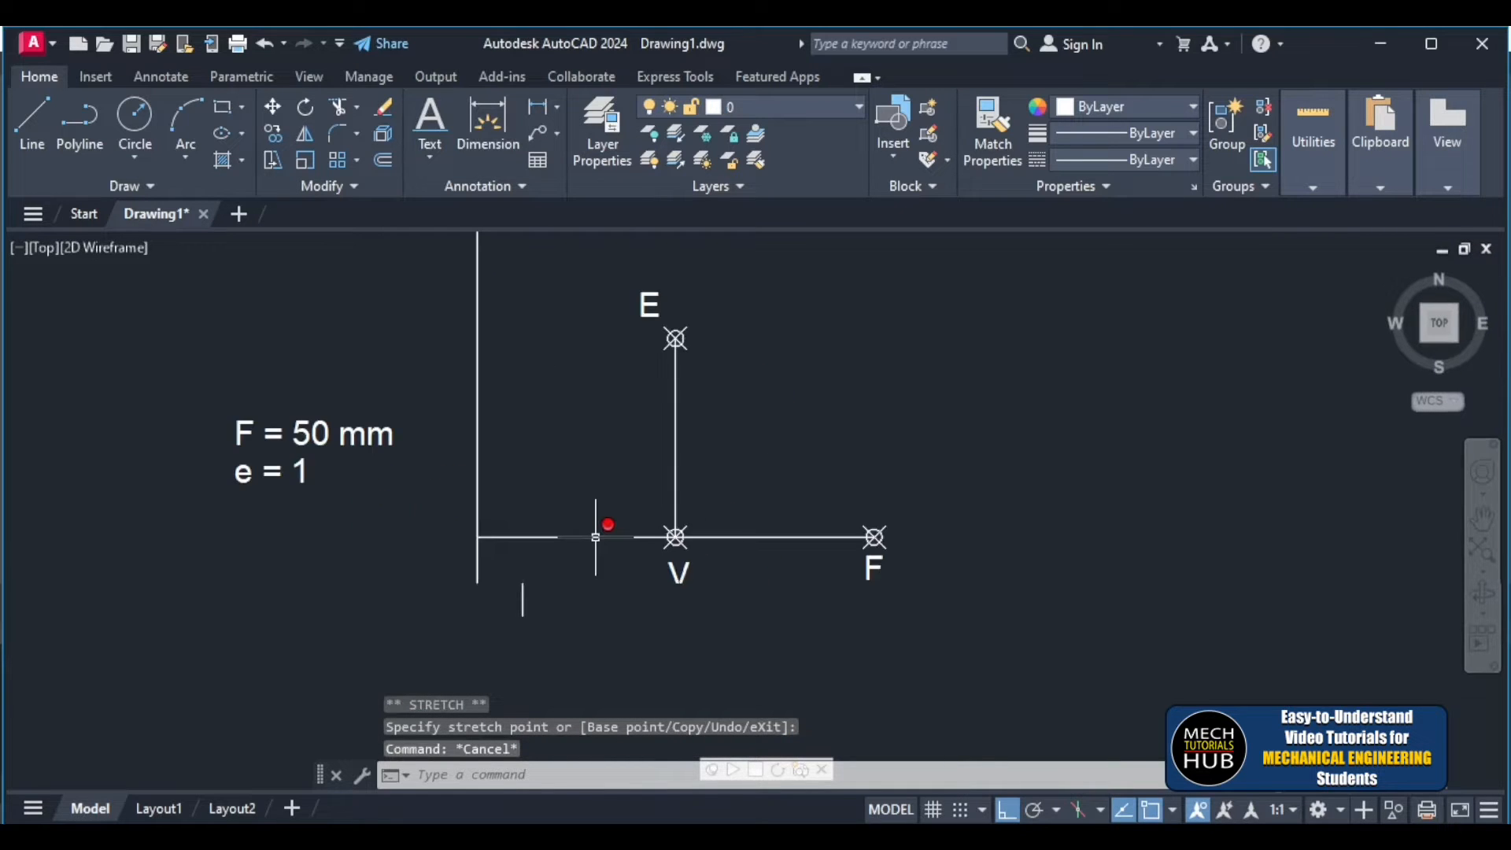
{"action": "scroll", "coordinate": [595, 537], "scroll_direction": "down", "scroll_amount": 2}
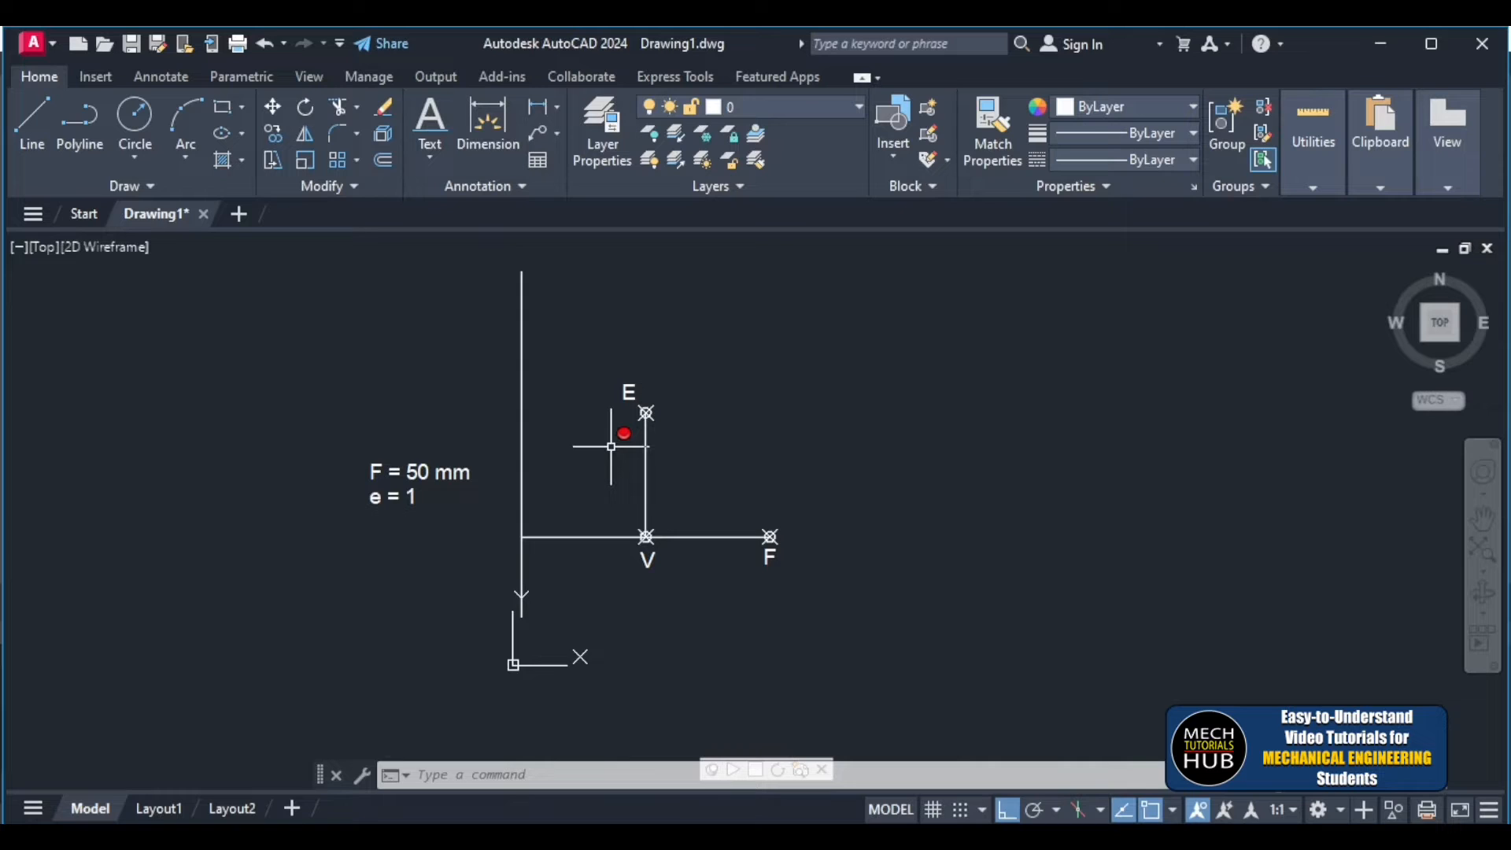
{"action": "scroll", "coordinate": [650, 362], "scroll_direction": "down", "scroll_amount": 3}
{"action": "scroll", "coordinate": [639, 329], "scroll_direction": "up", "scroll_amount": 3}
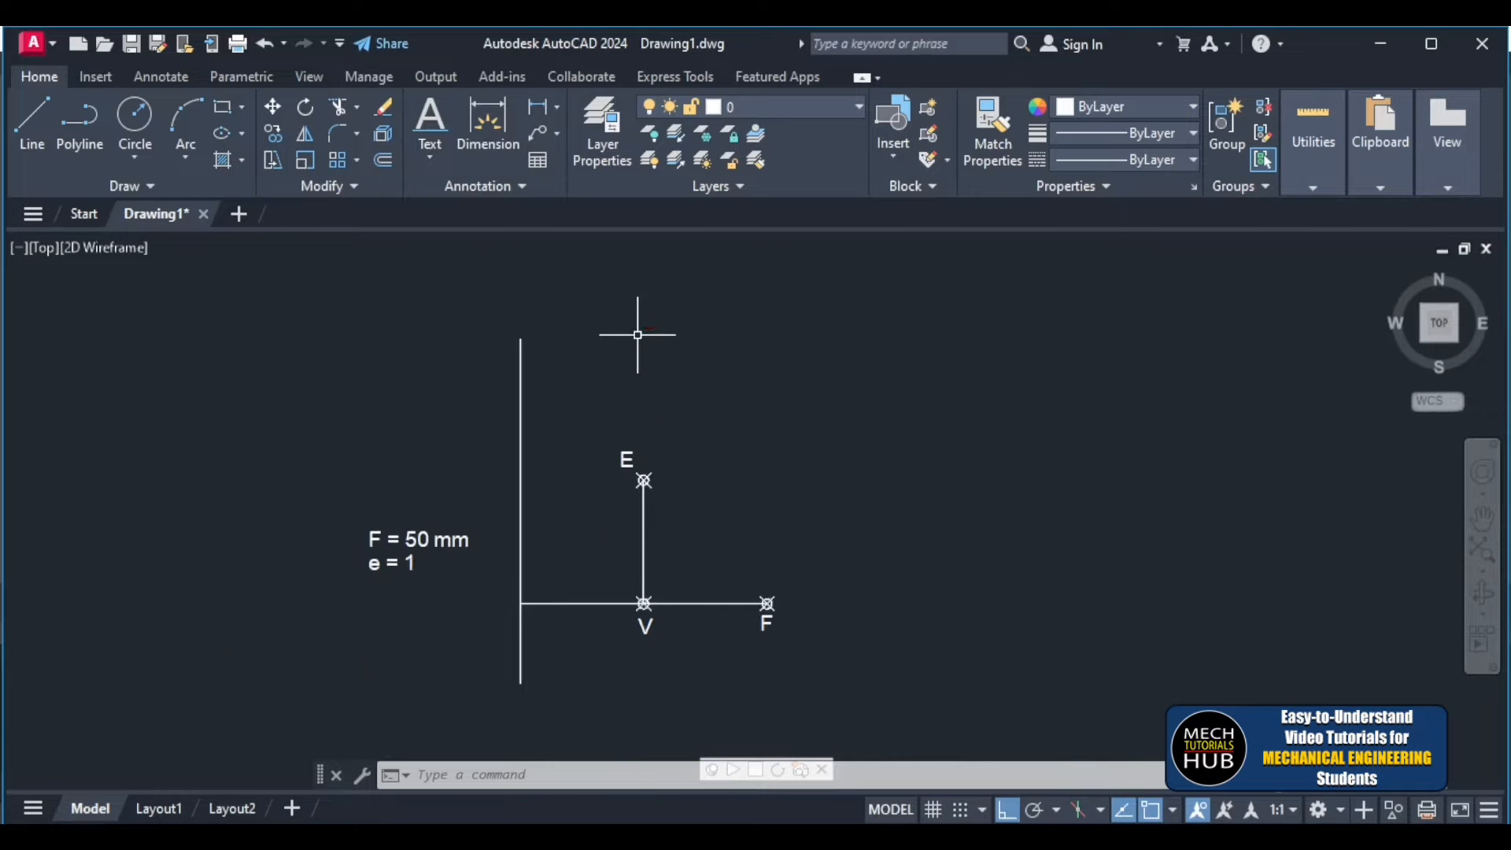
{"action": "scroll", "coordinate": [640, 347], "scroll_direction": "up", "scroll_amount": 2}
{"action": "scroll", "coordinate": [640, 358], "scroll_direction": "down", "scroll_amount": 2}
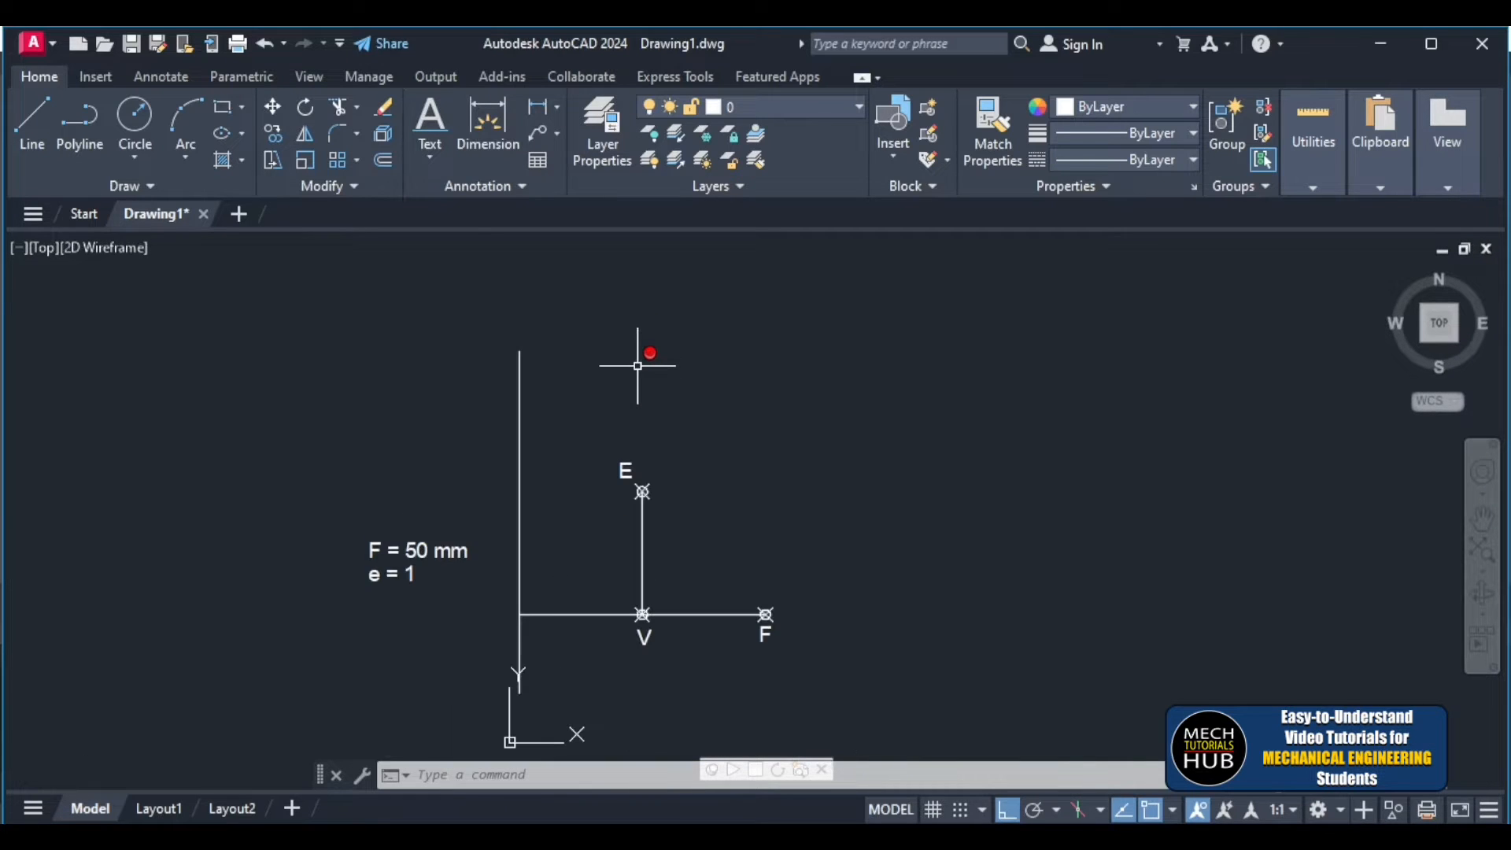
- With Ortho off, draw a diagonal line from the intersection of the directrix and axis to point E
{"action": "left_click", "coordinate": [30, 146]}
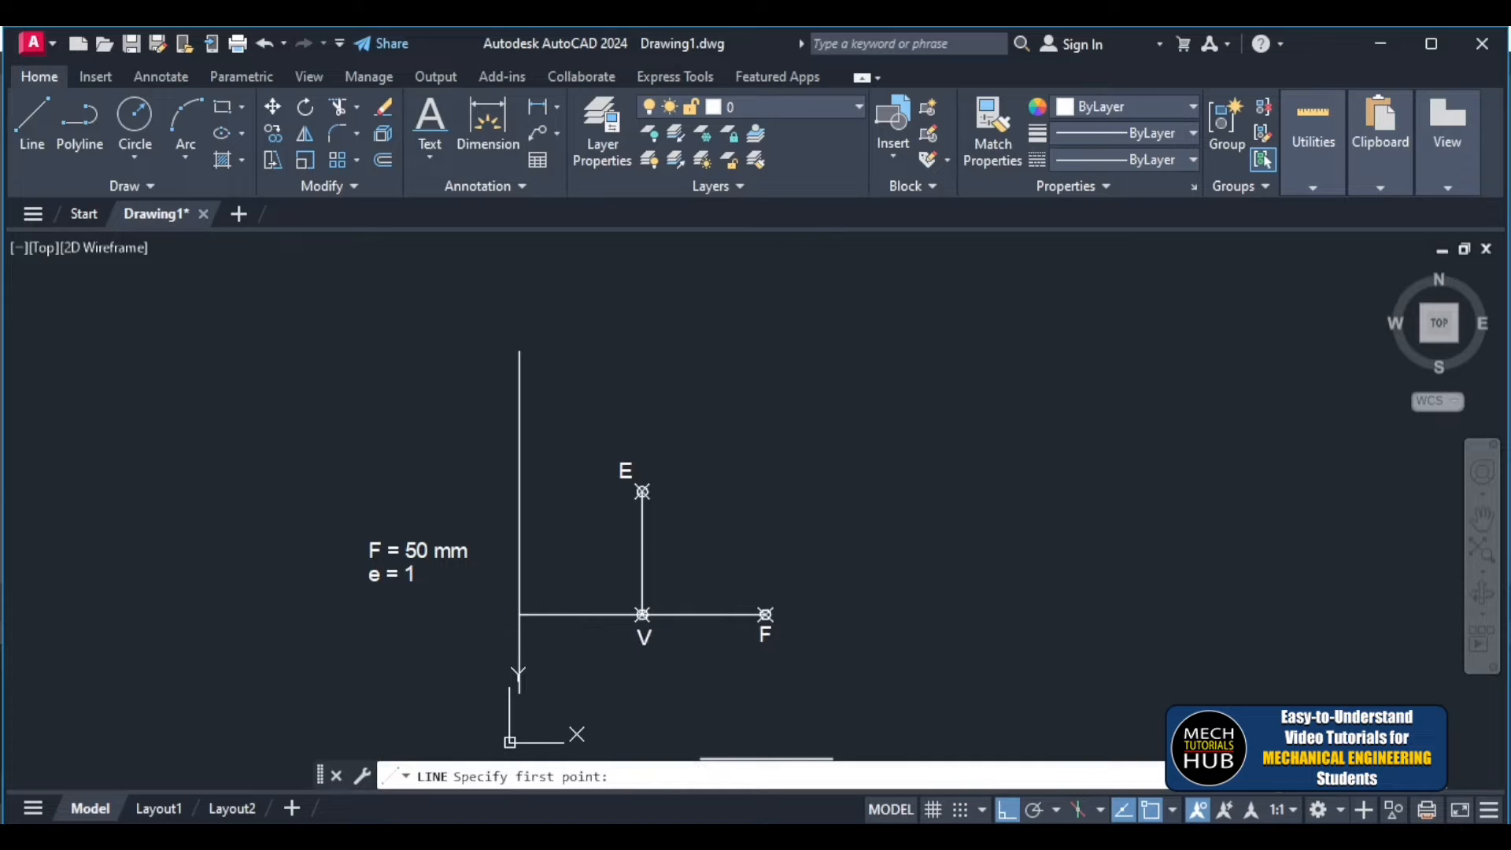
{"action": "left_click", "coordinate": [643, 614]}
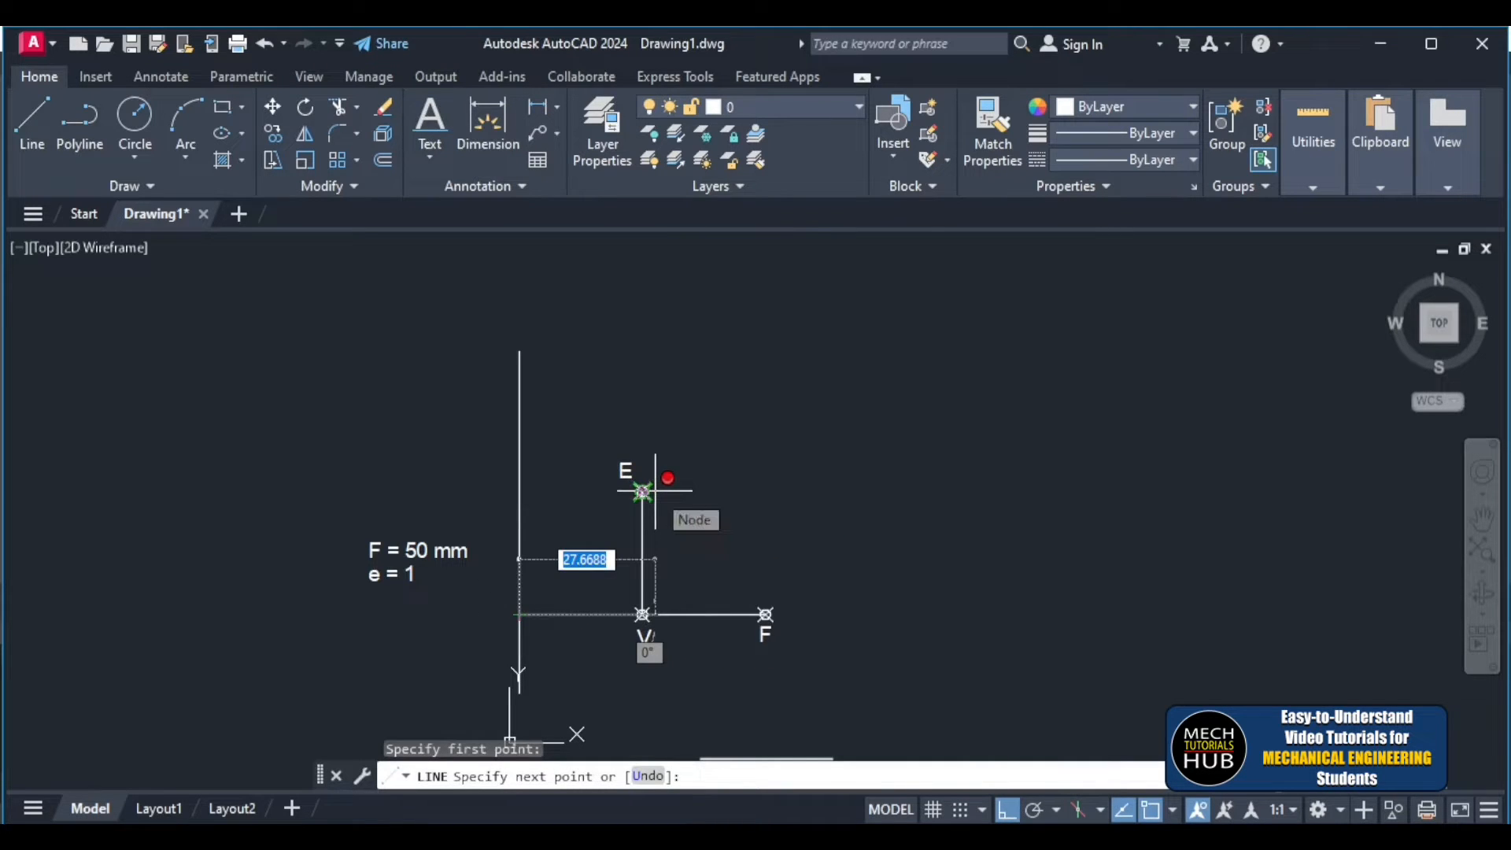
{"action": "key", "text": "F8"}
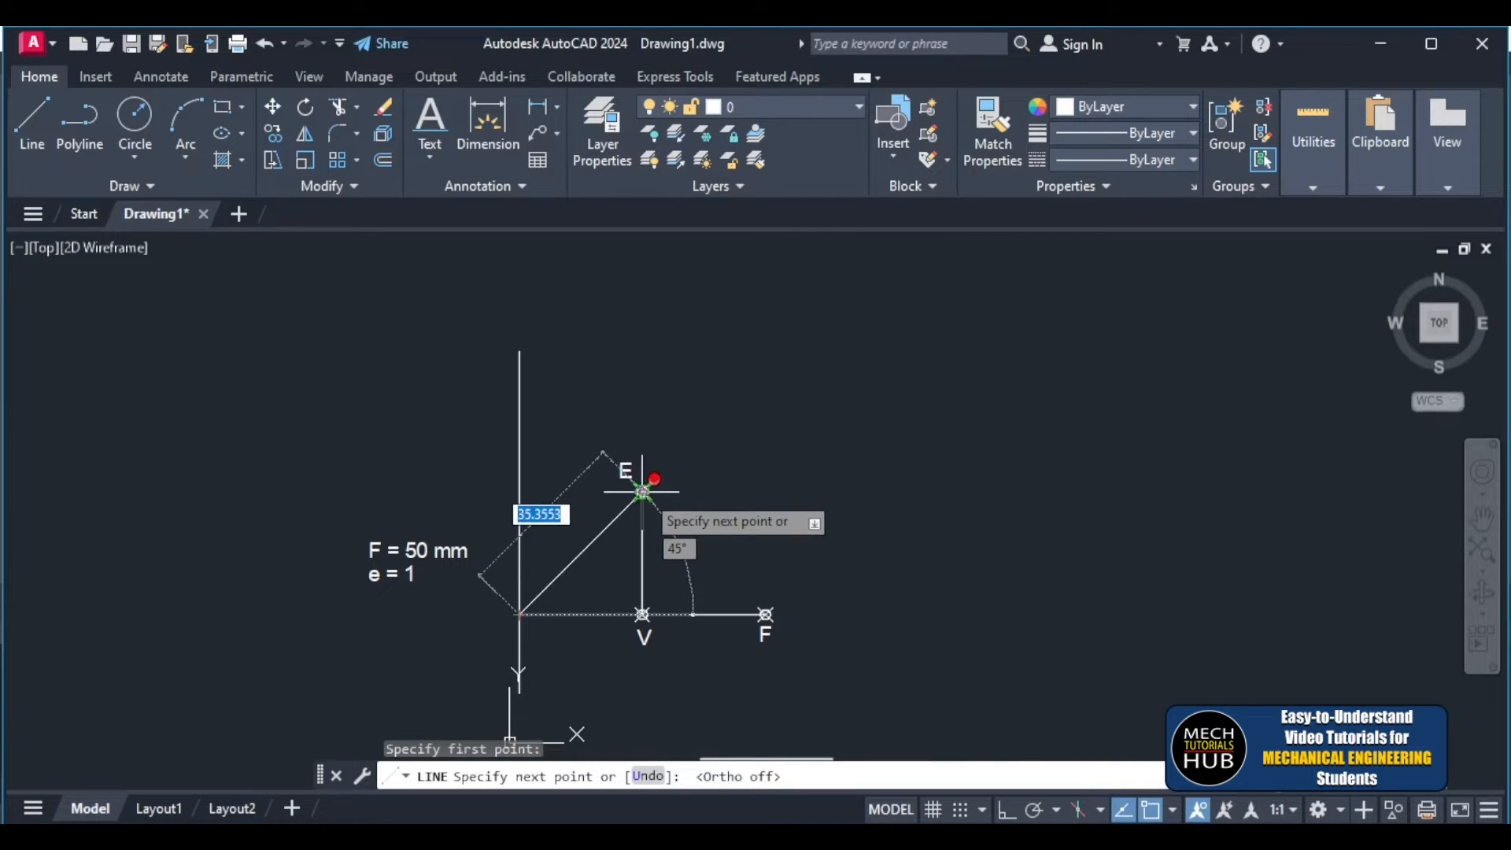
{"action": "scroll", "coordinate": [642, 492], "scroll_direction": "up", "scroll_amount": 4}
{"action": "left_click", "coordinate": [613, 482]}
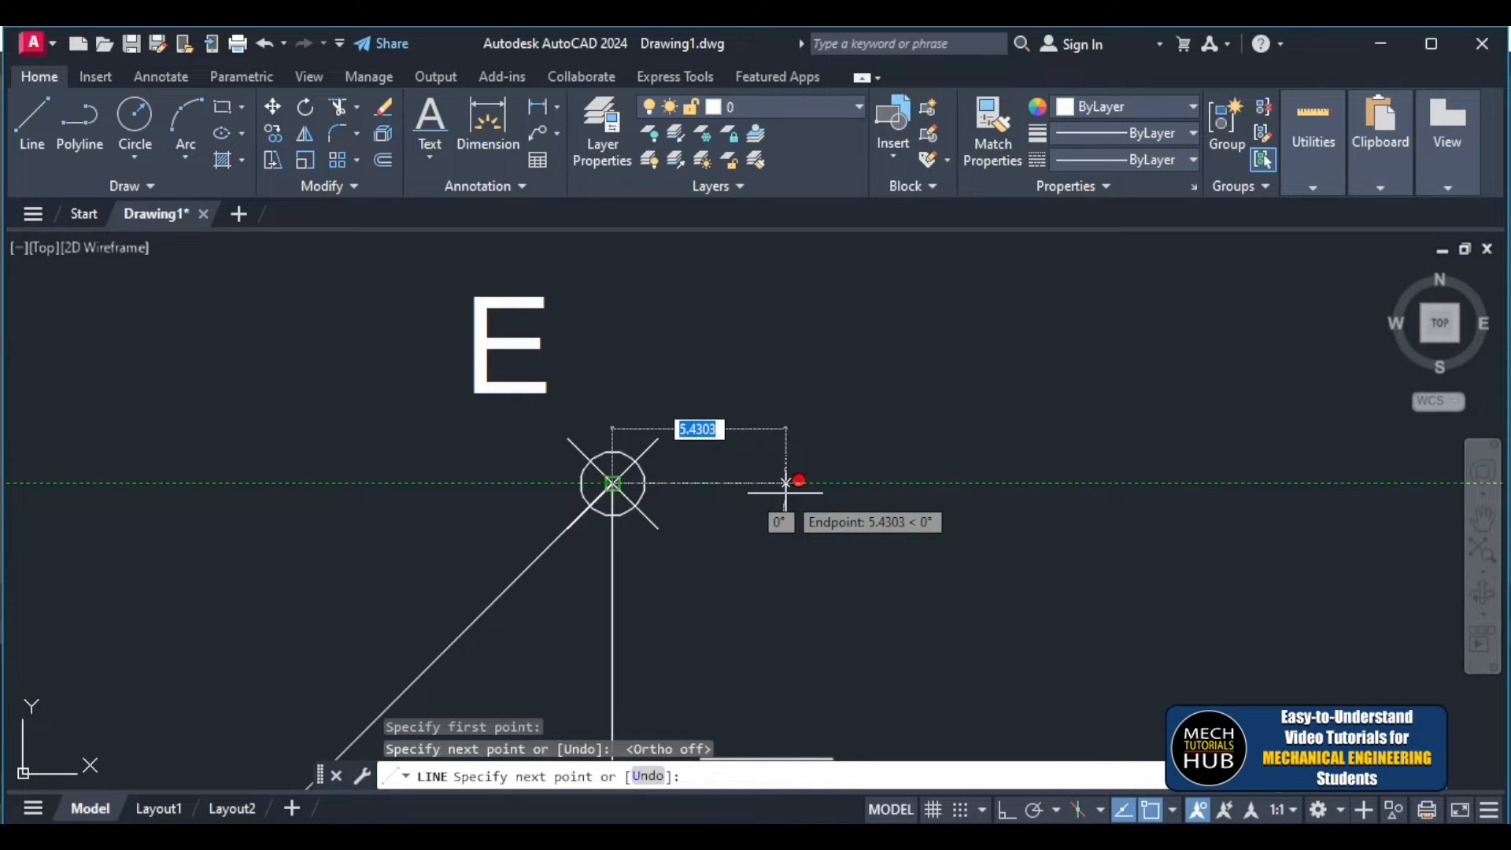
{"action": "scroll", "coordinate": [785, 483], "scroll_direction": "down", "scroll_amount": 5}
{"action": "key", "text": "Escape"}
{"action": "scroll", "coordinate": [796, 519], "scroll_direction": "down", "scroll_amount": 5}
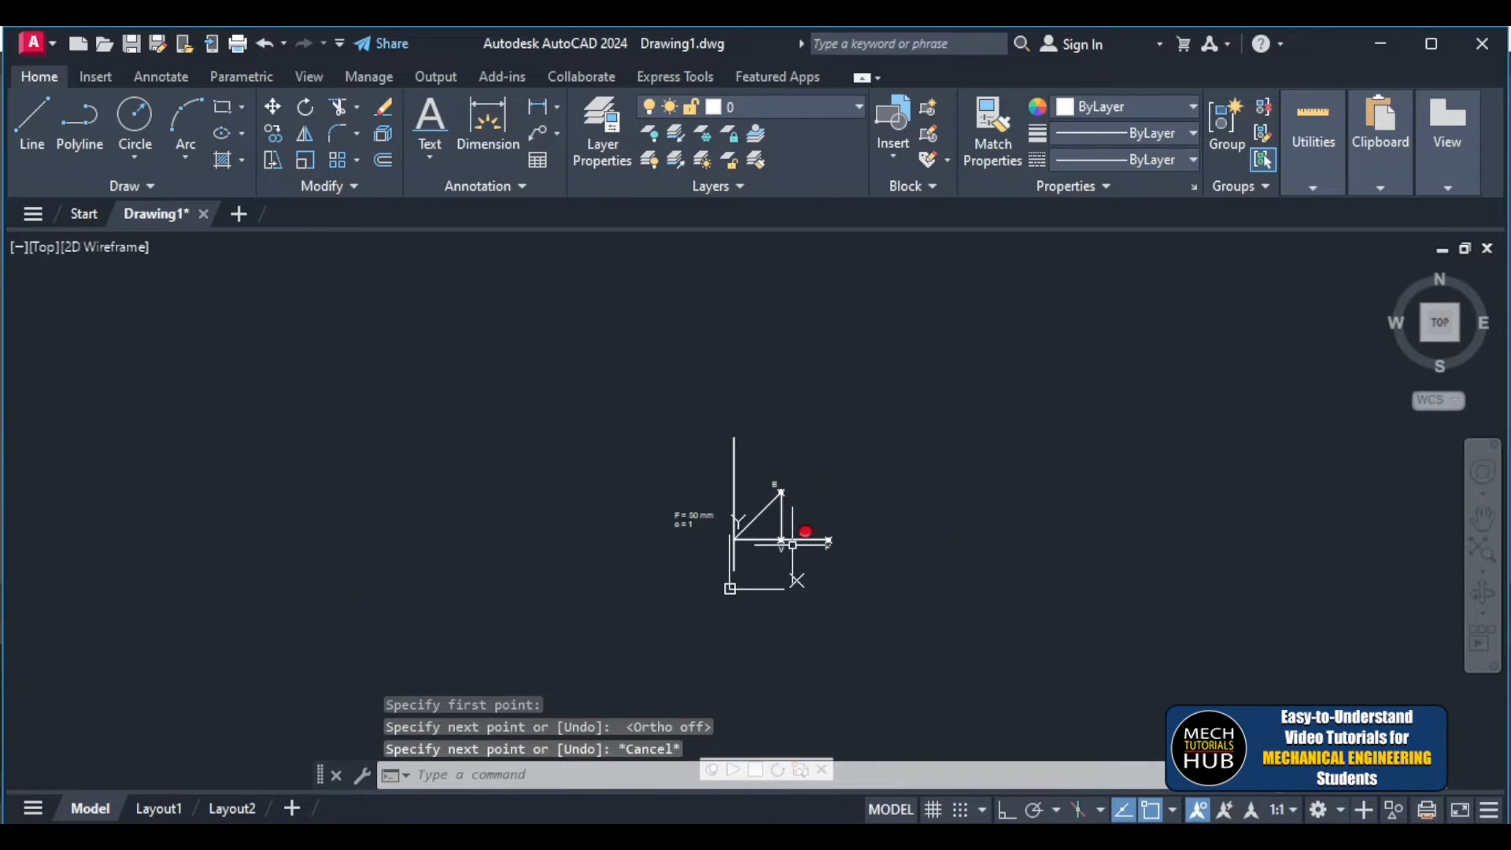
{"action": "scroll", "coordinate": [791, 489], "scroll_direction": "up", "scroll_amount": 7}
{"action": "scroll", "coordinate": [786, 472], "scroll_direction": "down", "scroll_amount": 4}
{"action": "scroll", "coordinate": [785, 325], "scroll_direction": "down", "scroll_amount": 2}
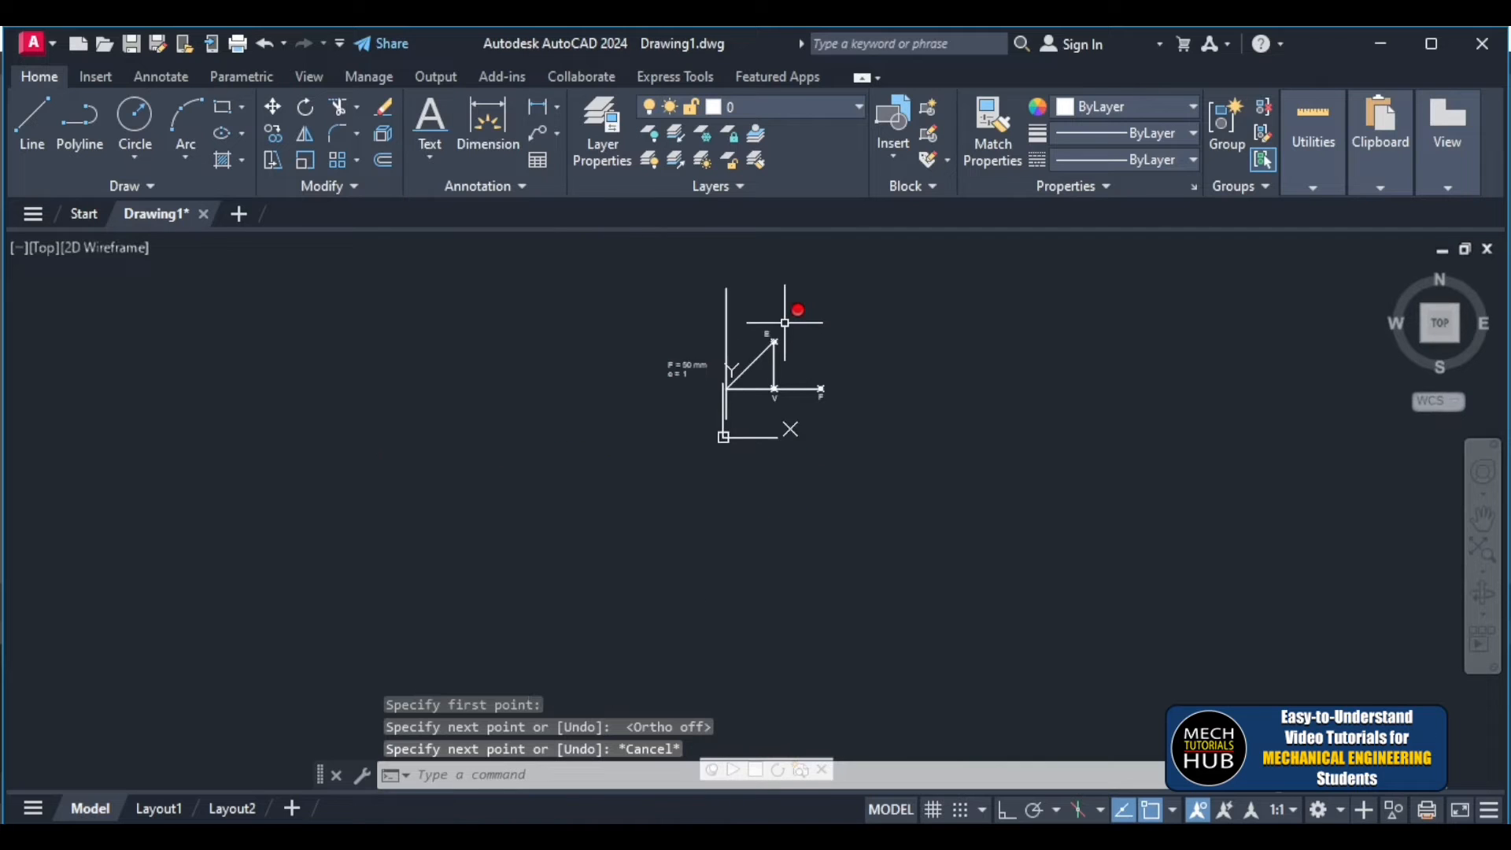
{"action": "scroll", "coordinate": [796, 310], "scroll_direction": "up", "scroll_amount": 5}
{"action": "scroll", "coordinate": [866, 551], "scroll_direction": "down", "scroll_amount": 2}
{"action": "scroll", "coordinate": [901, 631], "scroll_direction": "down", "scroll_amount": 3}
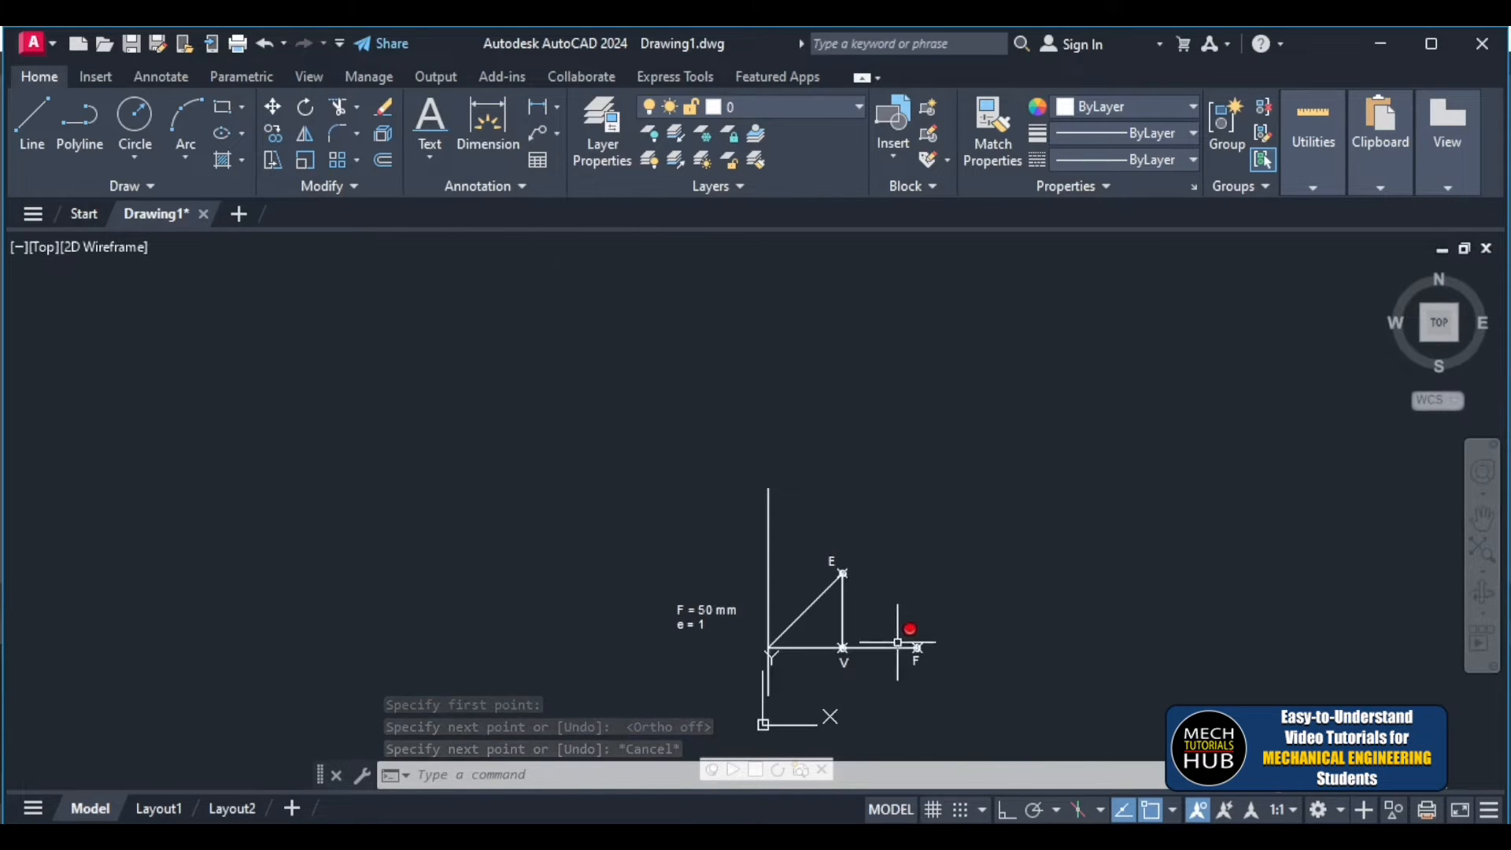
- With Ortho on, draw a horizontal line from F away from the directrix to lengthen the axis
{"action": "scroll", "coordinate": [938, 654], "scroll_direction": "up", "scroll_amount": 5}
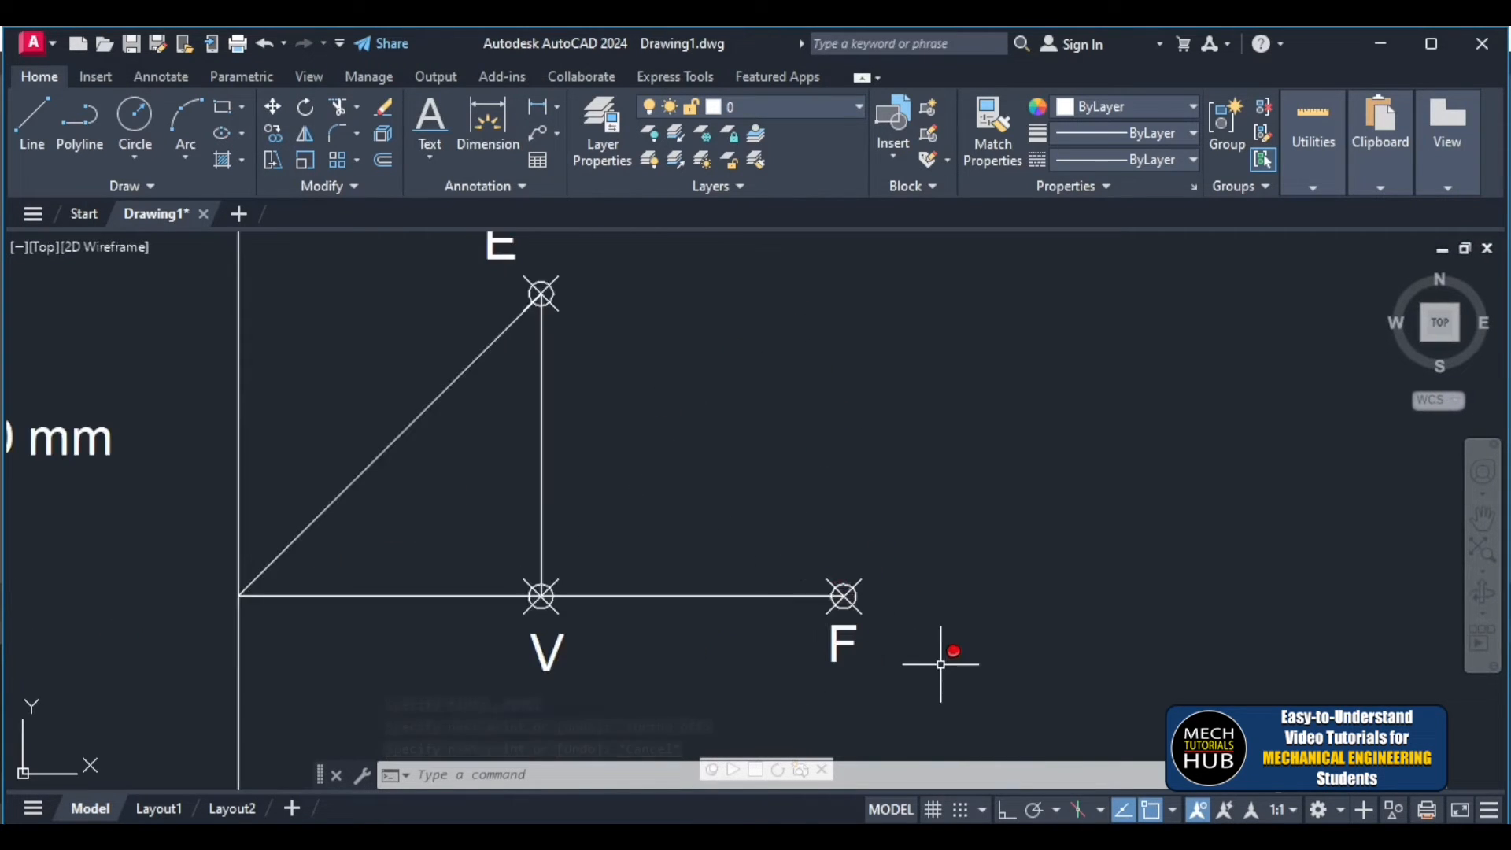
{"action": "left_click", "coordinate": [33, 126]}
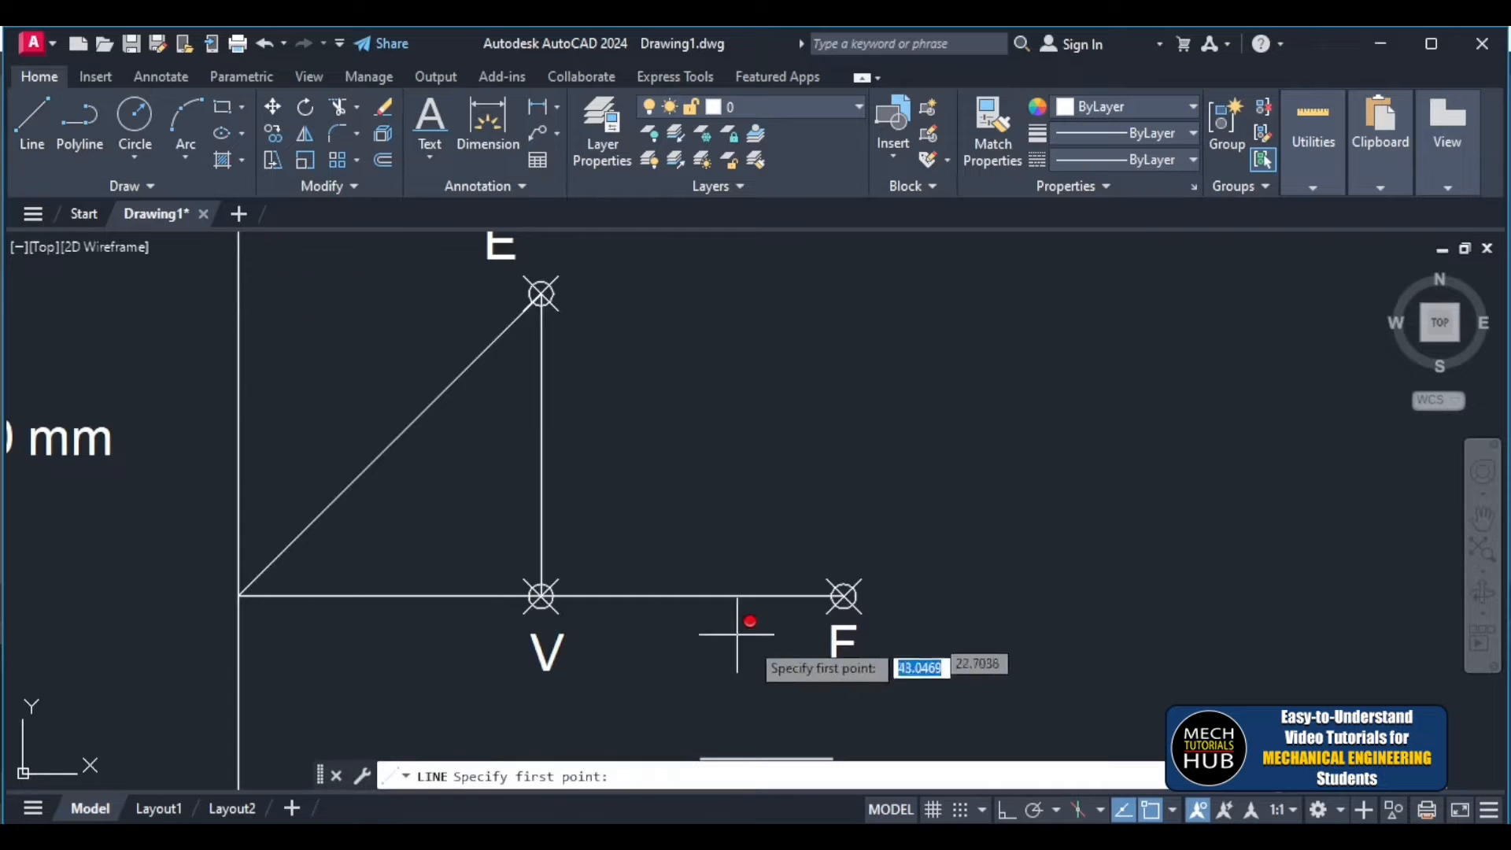
{"action": "left_click", "coordinate": [843, 596]}
{"action": "scroll", "coordinate": [1066, 588], "scroll_direction": "down", "scroll_amount": 3}
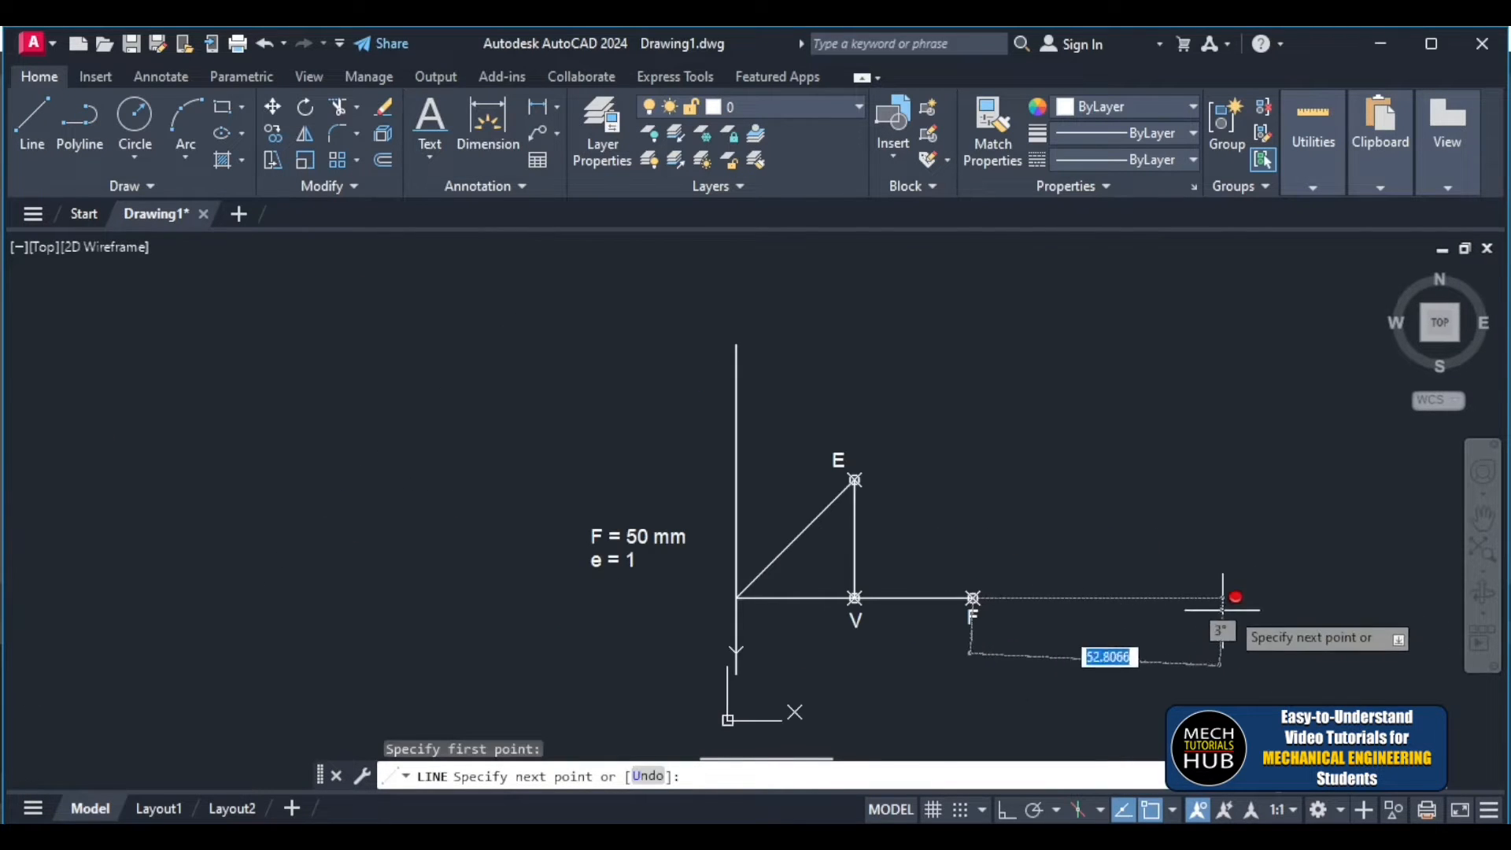
{"action": "left_click", "coordinate": [1441, 599]}
{"action": "key", "text": "F8"}
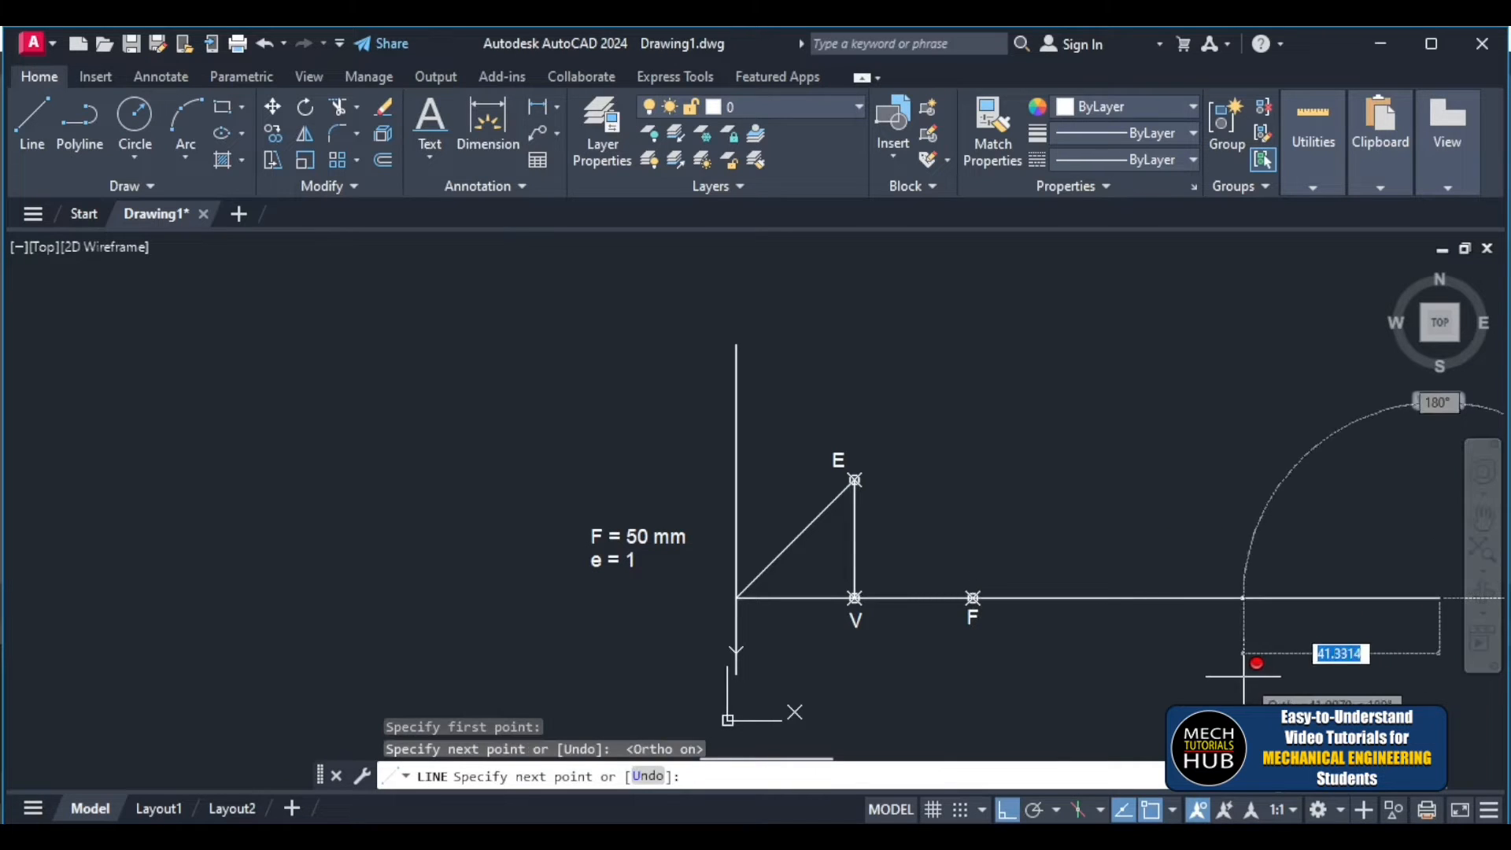
{"action": "key", "text": "Escape"}
- Draw a long vertical line upward from the far end of the lengthened axis, well past the height of E
{"action": "scroll", "coordinate": [1053, 640], "scroll_direction": "down", "scroll_amount": 5}
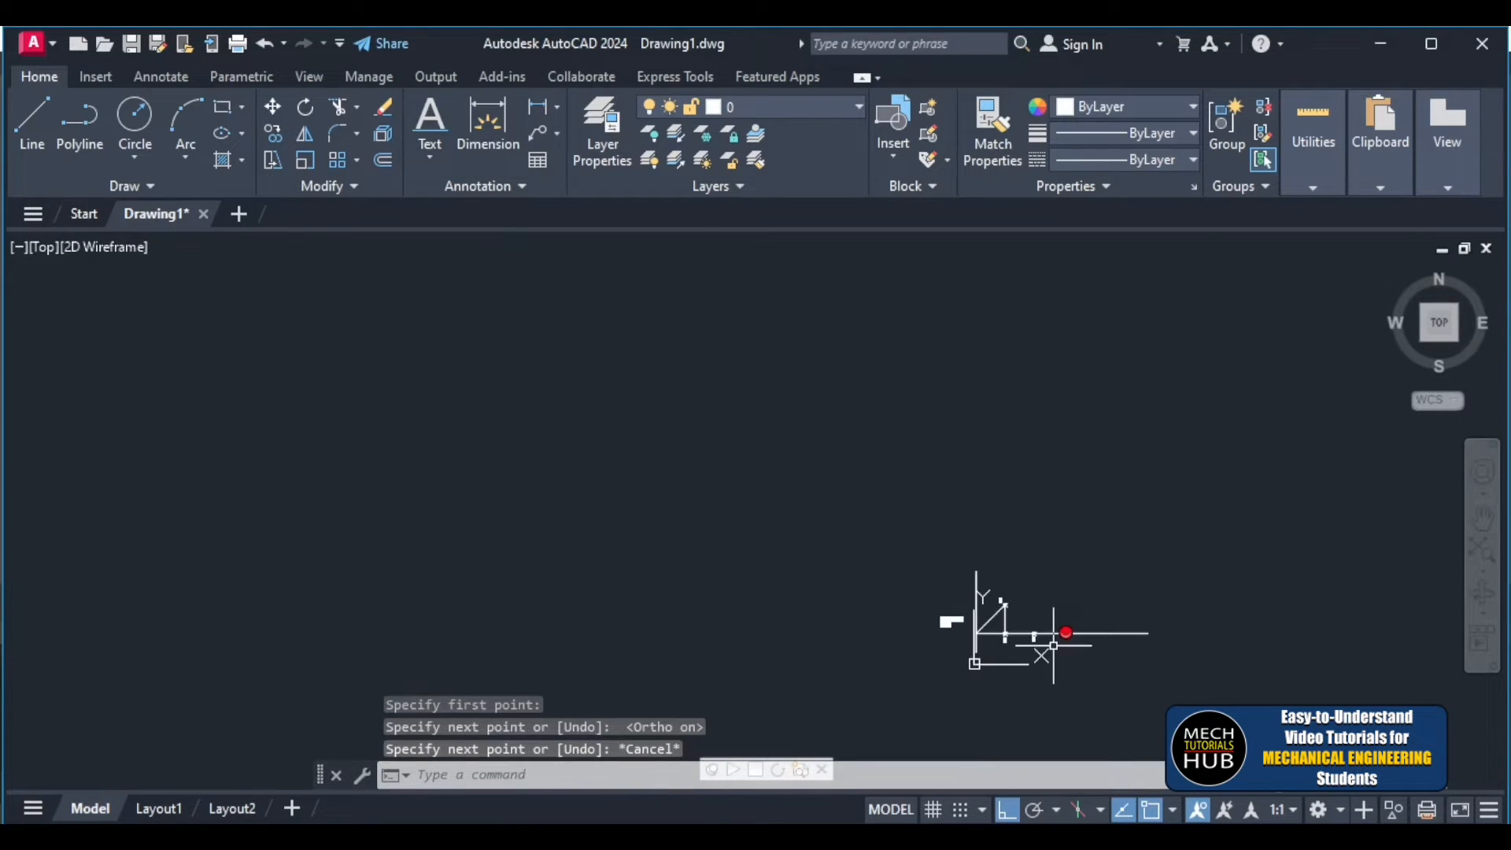
{"action": "scroll", "coordinate": [1215, 632], "scroll_direction": "up", "scroll_amount": 8}
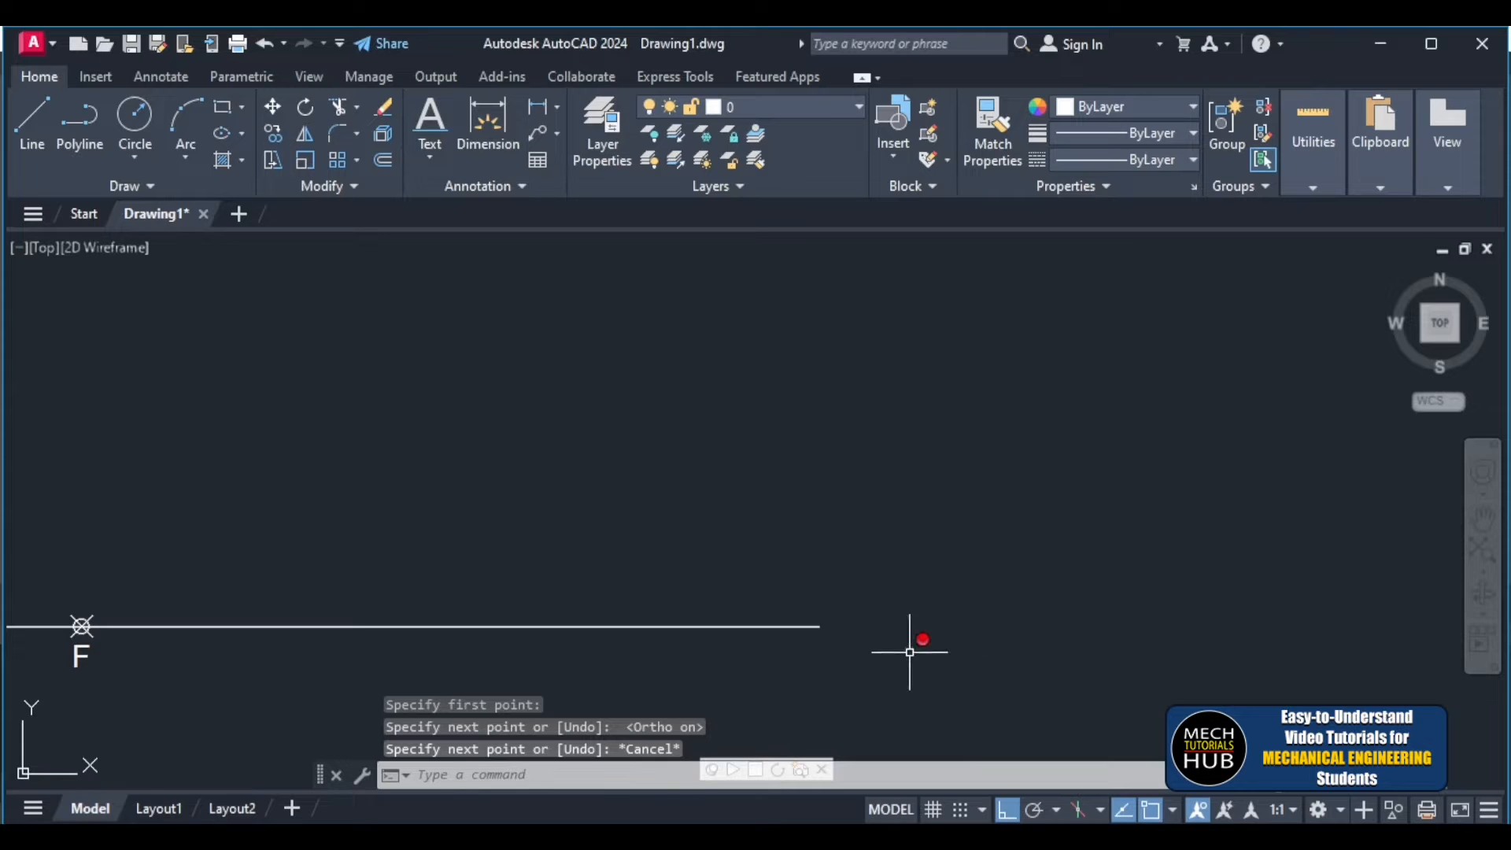
{"action": "type", "text": "line"}
{"action": "key", "text": "Return"}
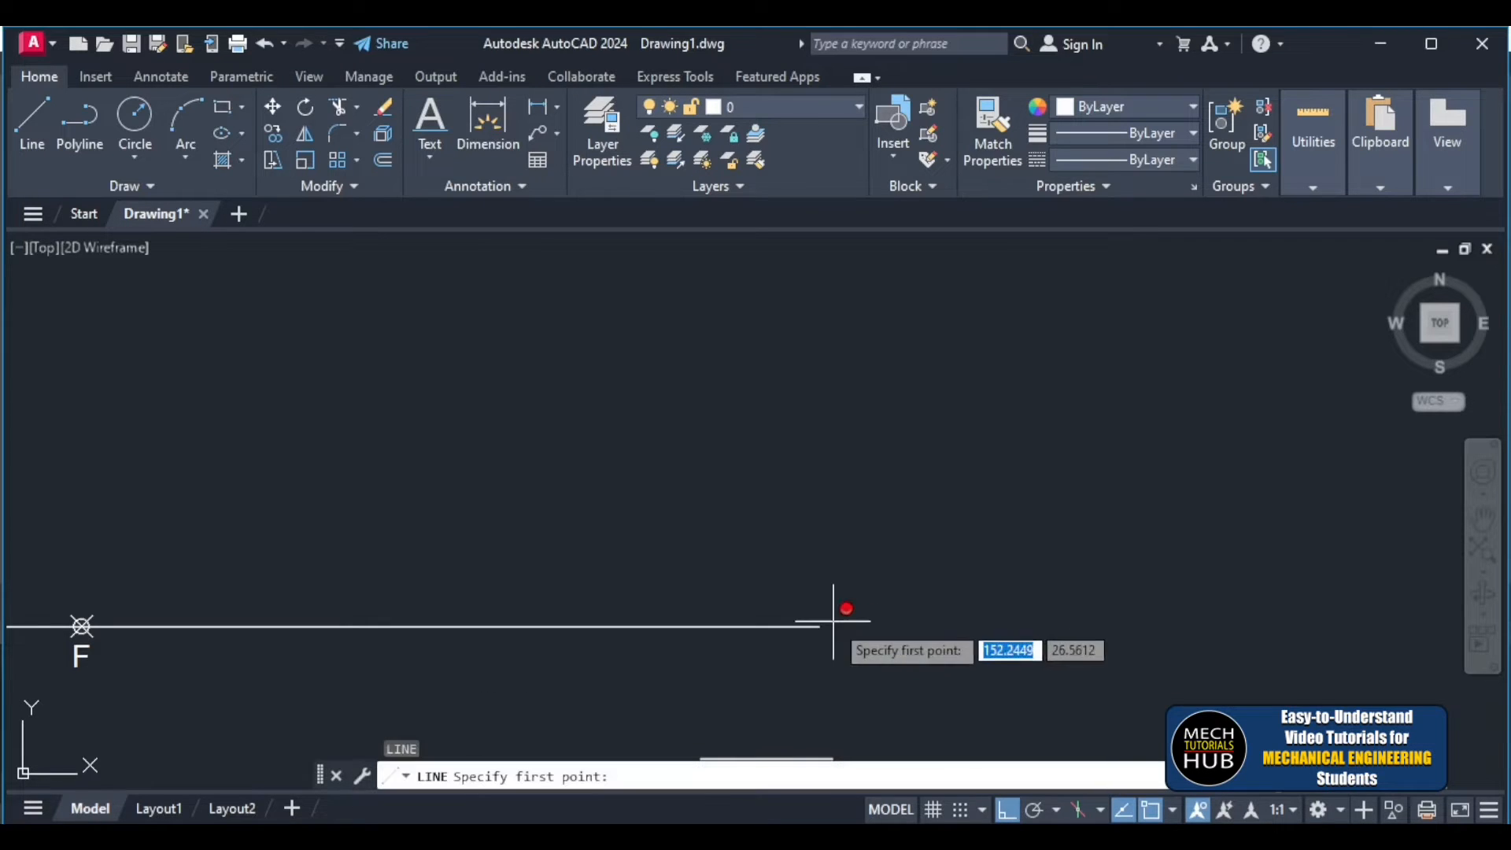
{"action": "left_click", "coordinate": [820, 627]}
{"action": "scroll", "coordinate": [820, 627], "scroll_direction": "down", "scroll_amount": 6}
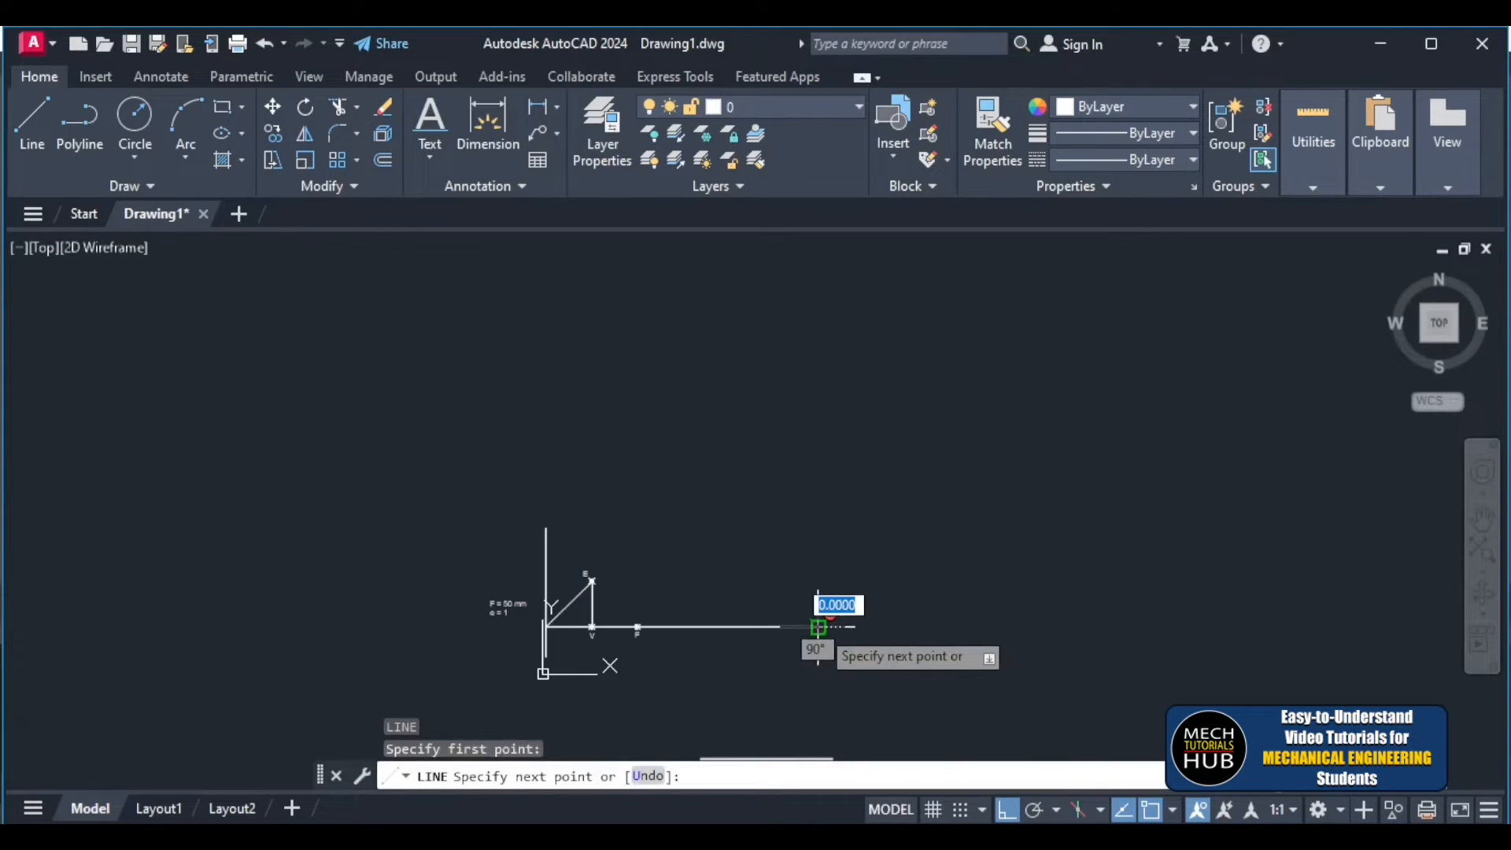
{"action": "left_click", "coordinate": [820, 285]}
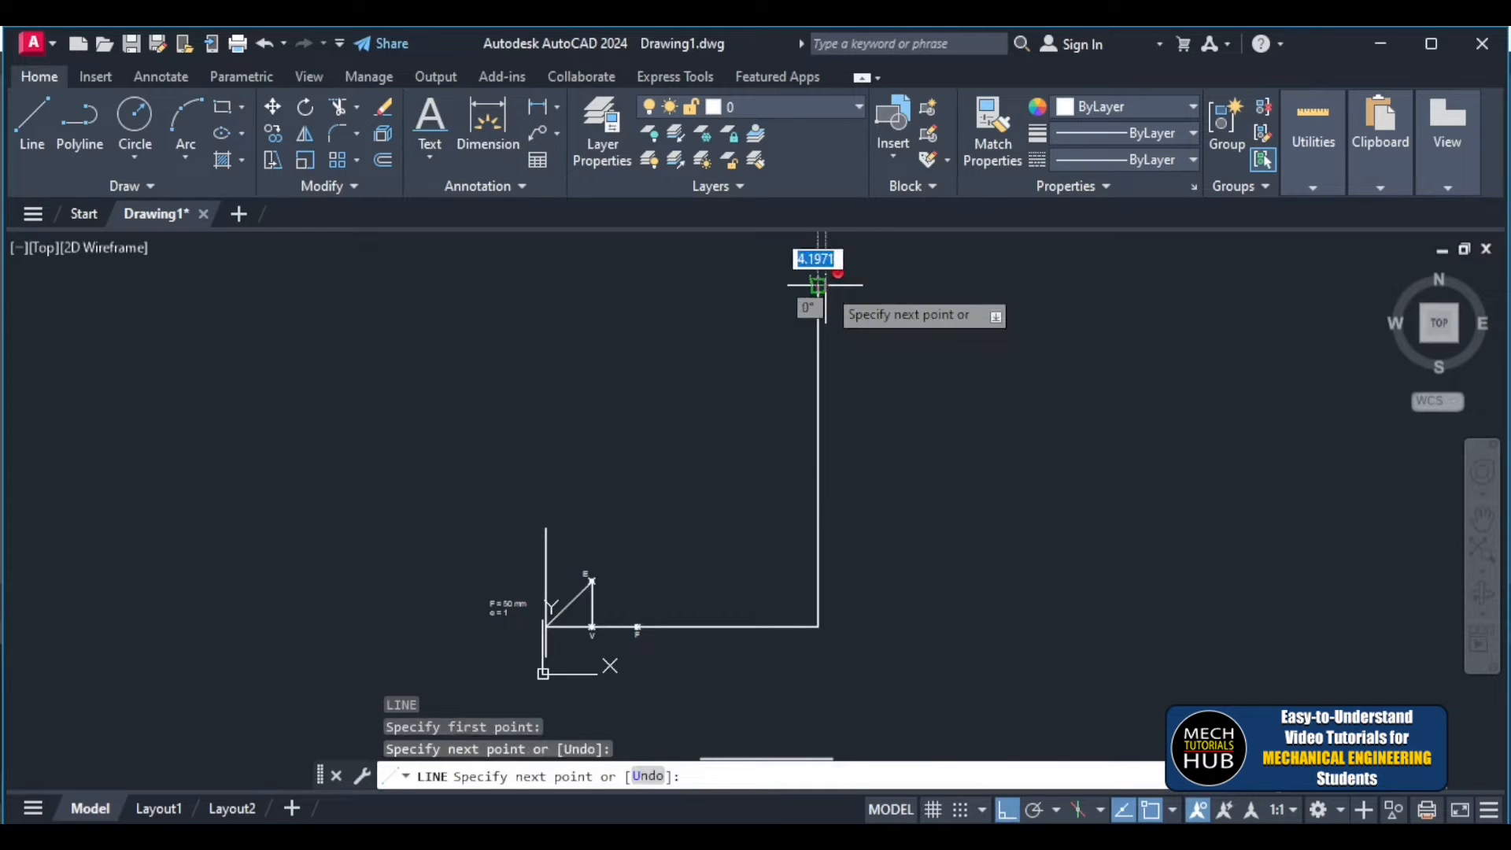
{"action": "key", "text": "Escape"}
- Extend the diagonal line beyond E until it meets the tall vertical line at the far end of the axis
{"action": "scroll", "coordinate": [675, 601], "scroll_direction": "up", "scroll_amount": 6}
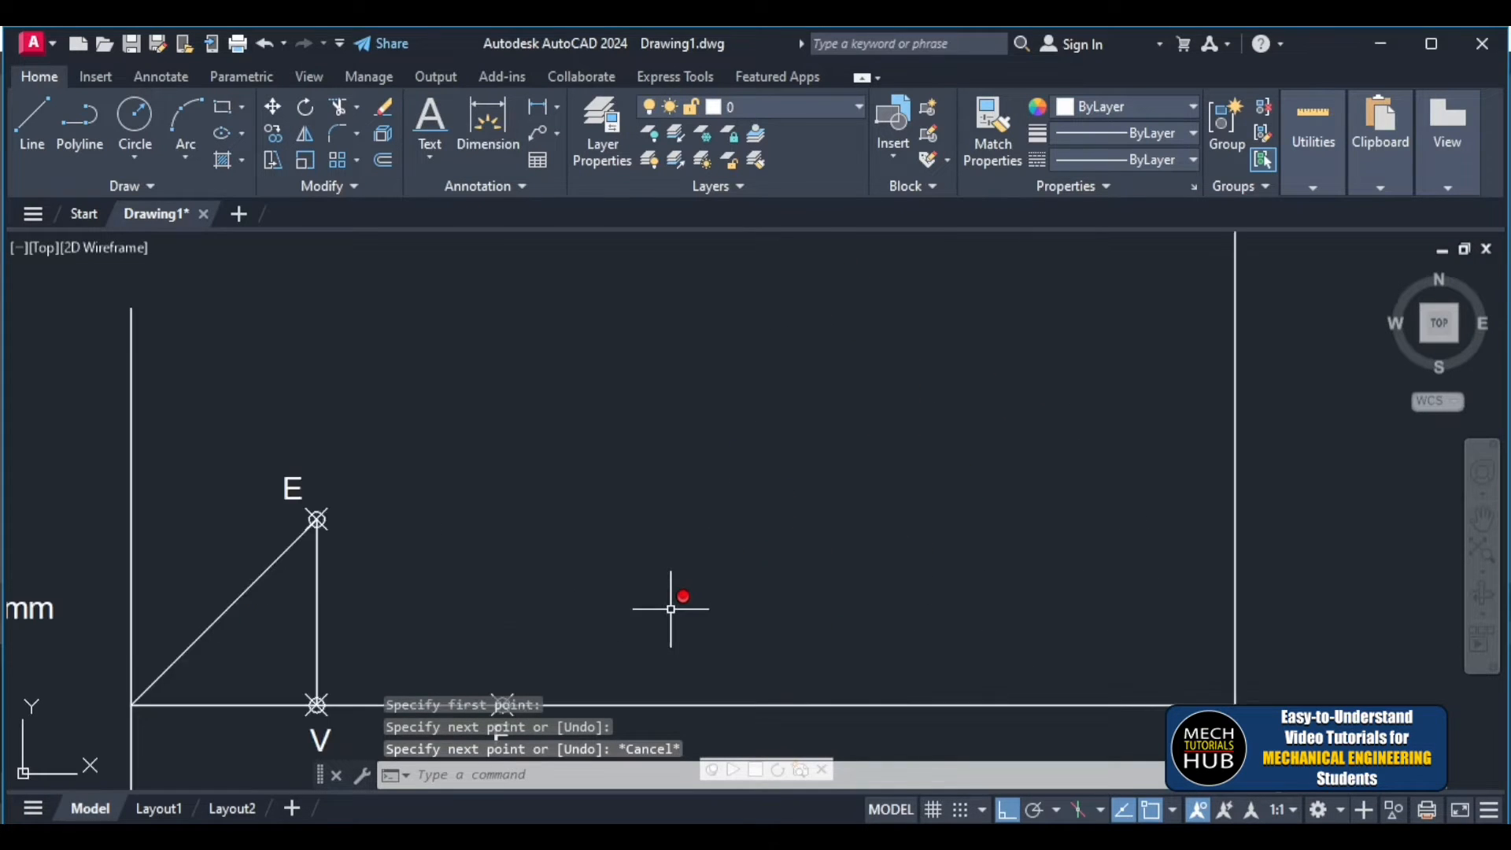
{"action": "scroll", "coordinate": [674, 602], "scroll_direction": "down", "scroll_amount": 6}
{"action": "scroll", "coordinate": [671, 609], "scroll_direction": "up", "scroll_amount": 4}
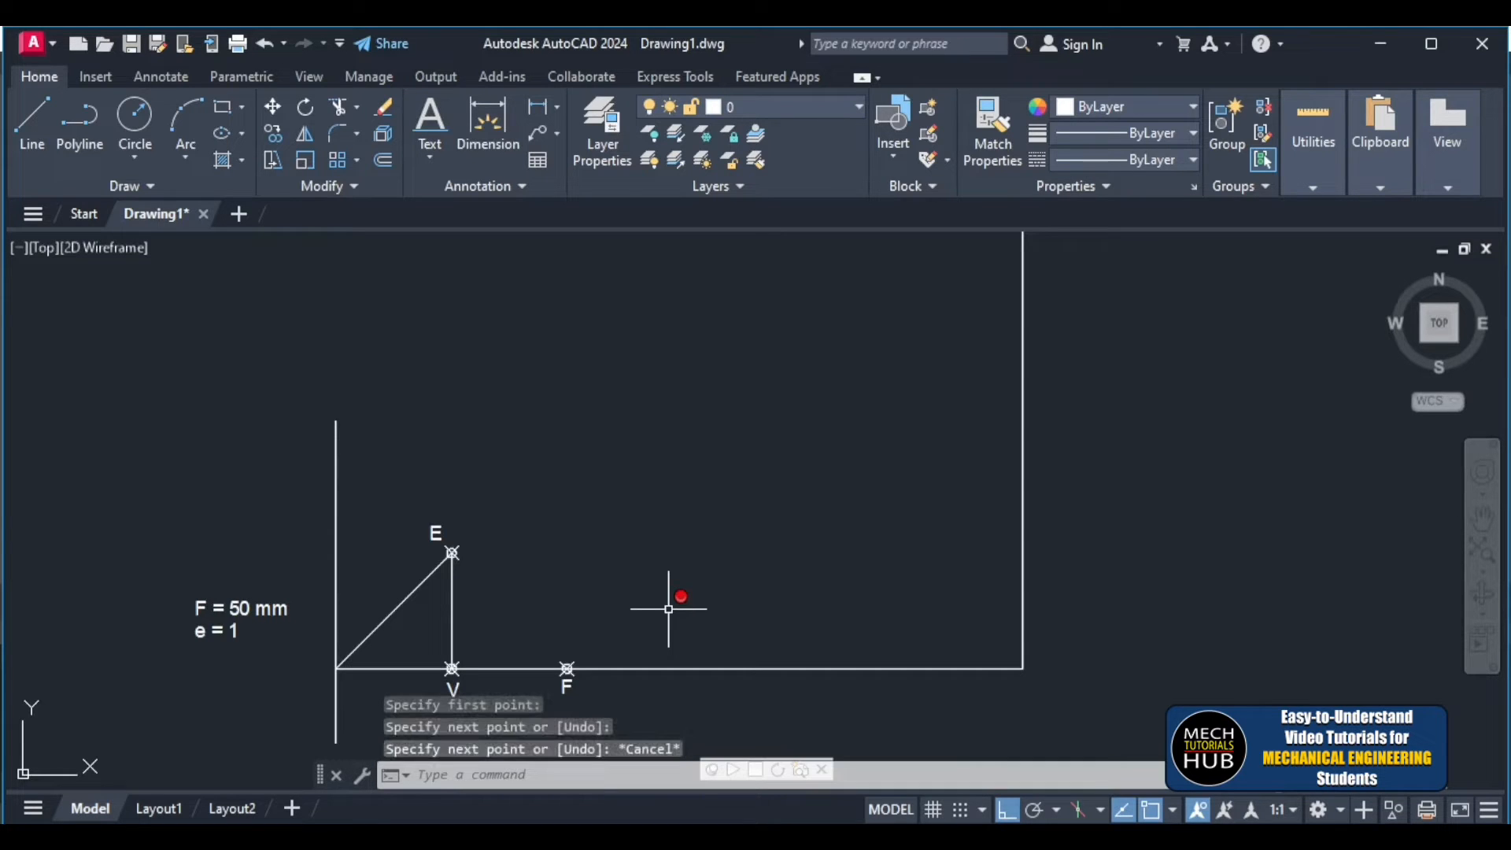
{"action": "type", "text": "x"}
{"action": "key", "text": "Return"}
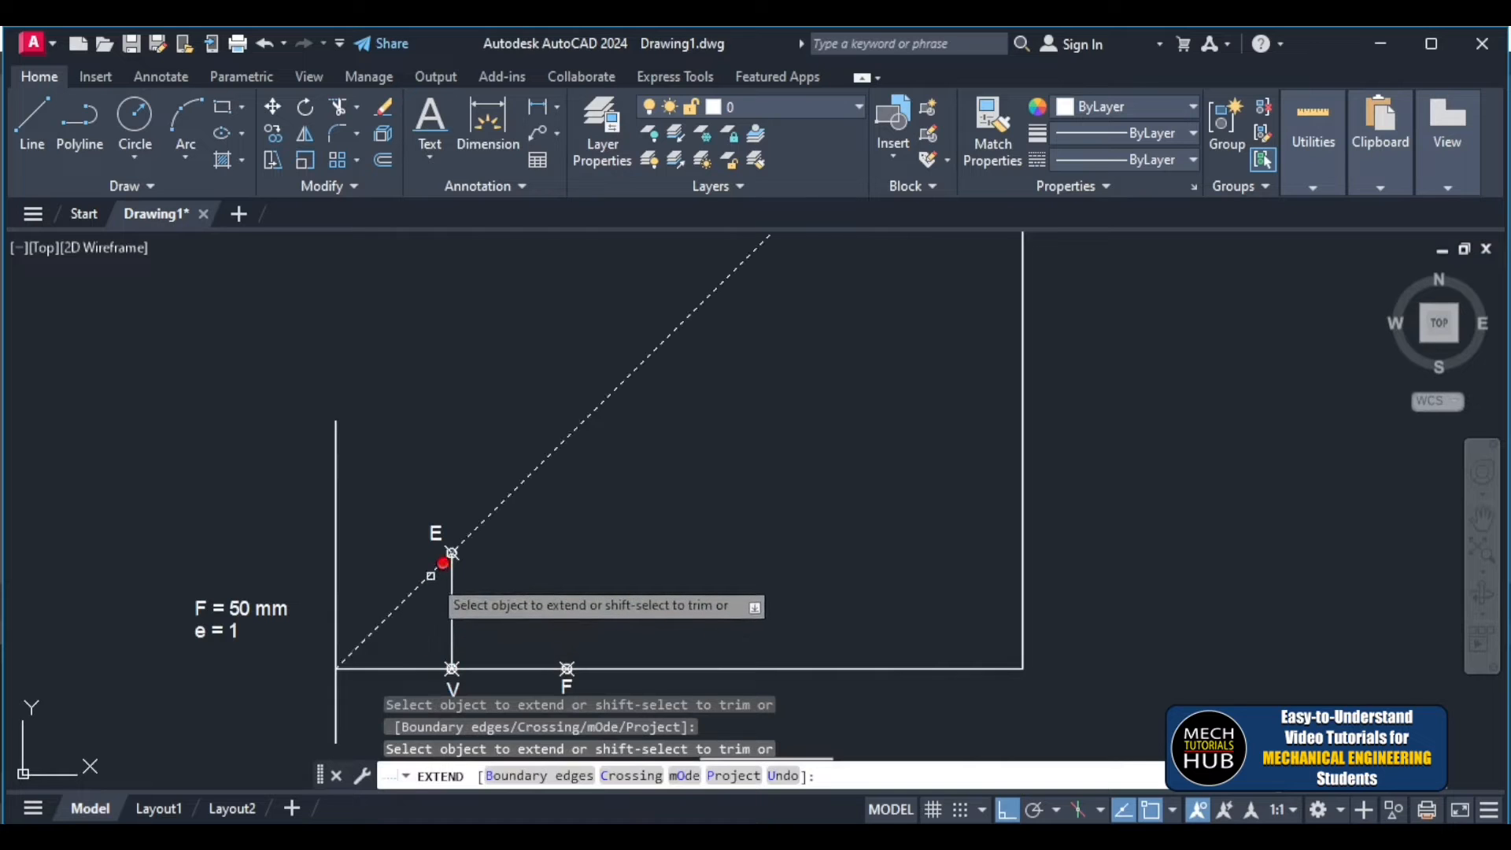
{"action": "left_click", "coordinate": [430, 575]}
{"action": "scroll", "coordinate": [692, 563], "scroll_direction": "down", "scroll_amount": 6}
{"action": "scroll", "coordinate": [694, 563], "scroll_direction": "up", "scroll_amount": 4}
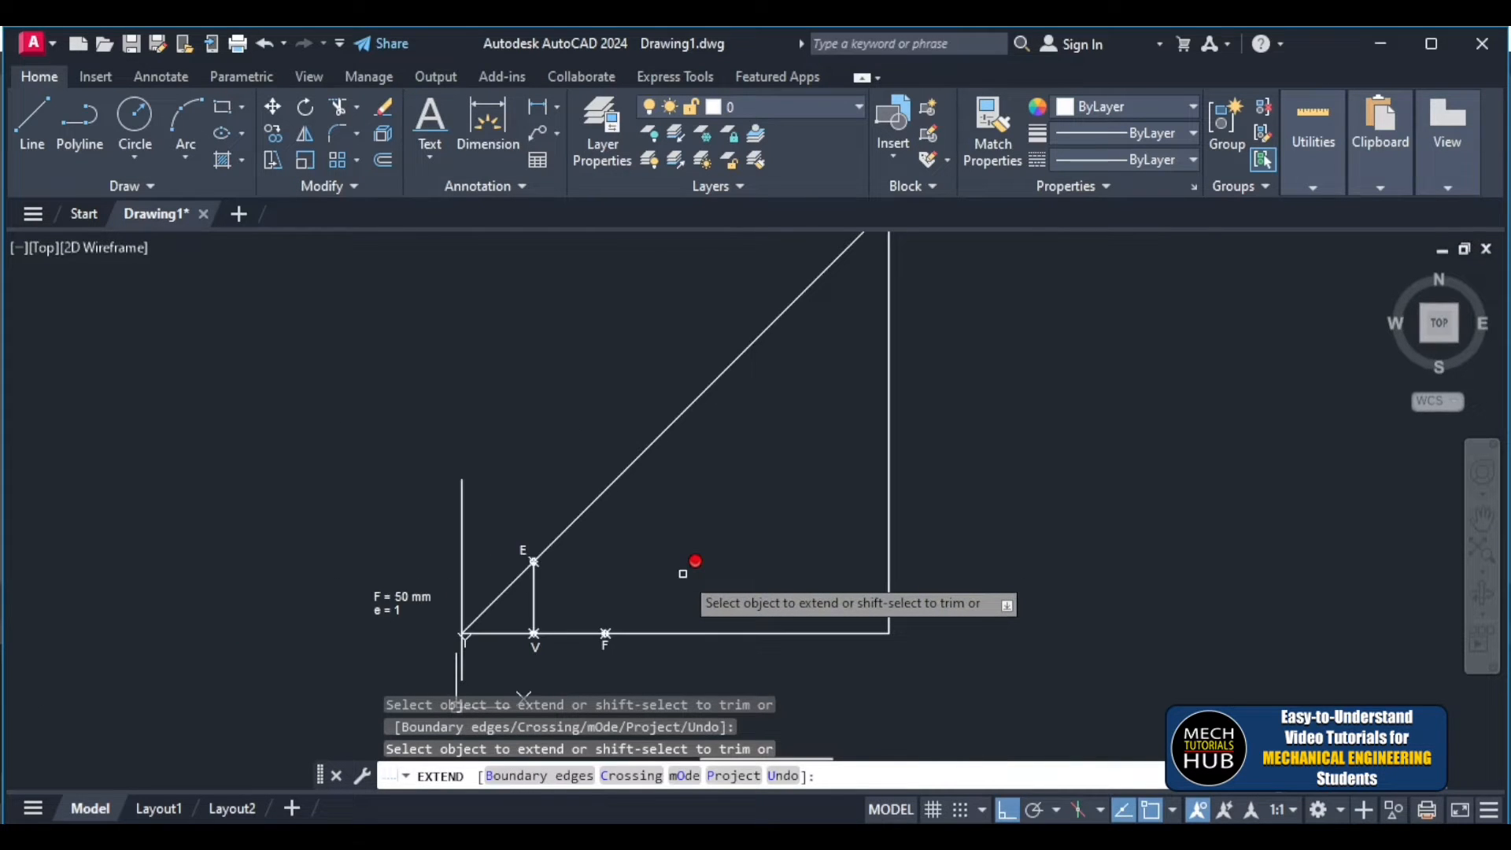
{"action": "scroll", "coordinate": [477, 637], "scroll_direction": "up", "scroll_amount": 4}
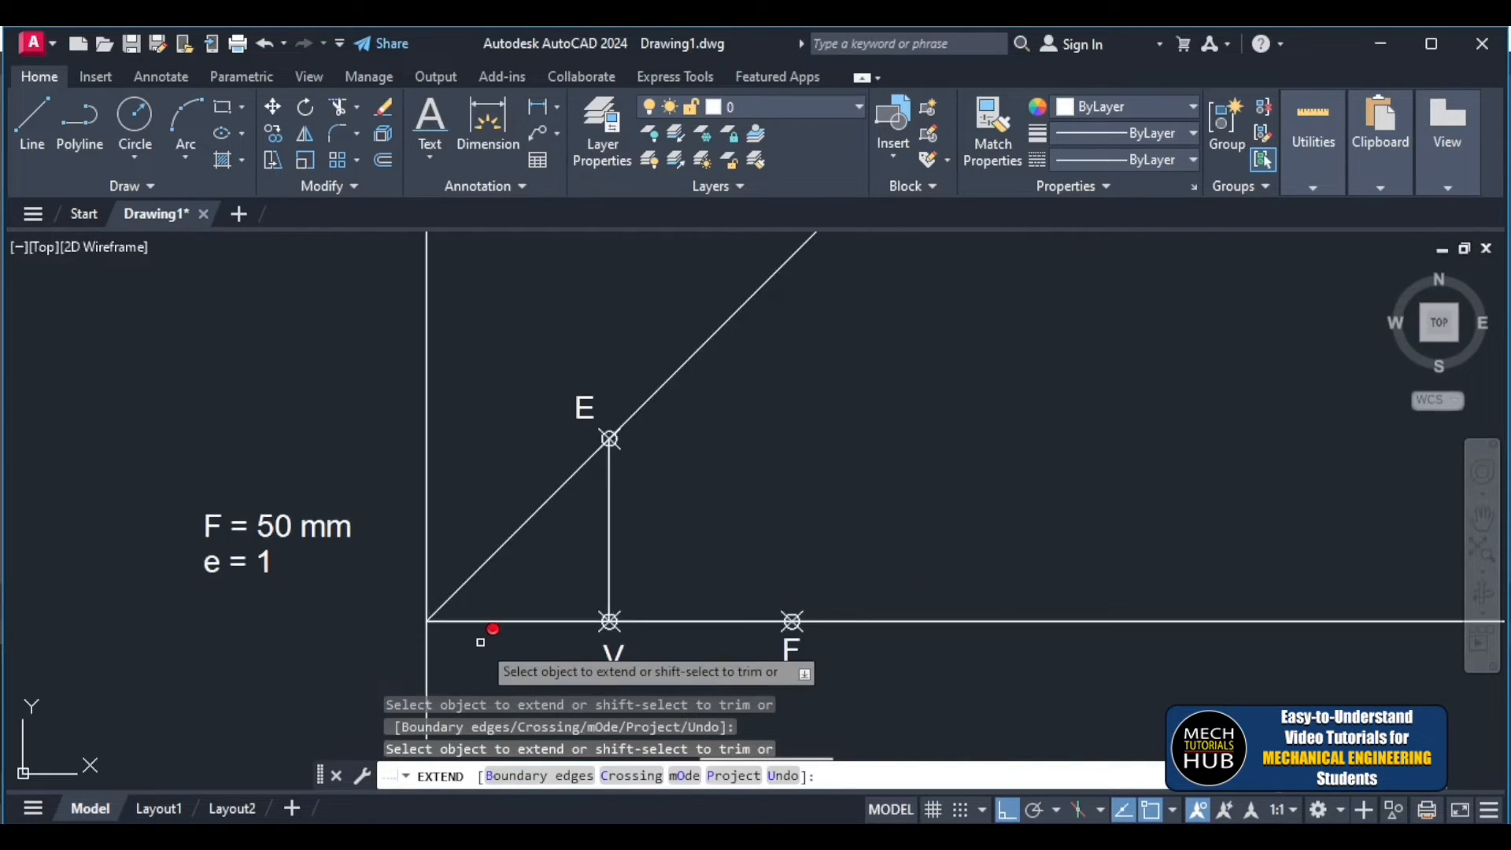
{"action": "scroll", "coordinate": [480, 642], "scroll_direction": "down", "scroll_amount": 6}
{"action": "scroll", "coordinate": [529, 679], "scroll_direction": "up", "scroll_amount": 6}
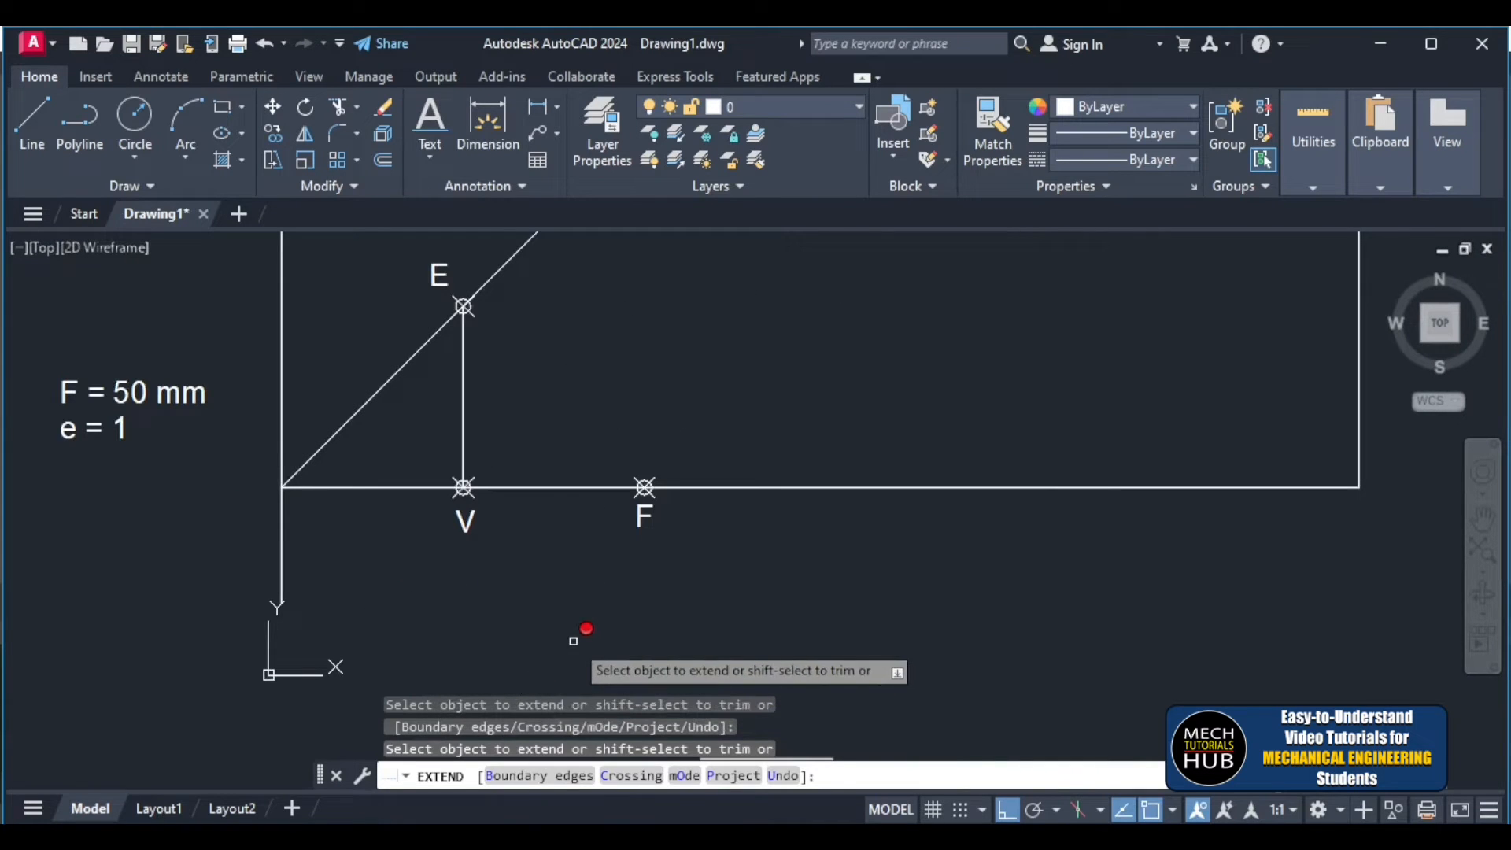
- Paste copies of the V label beside the directrix-axis intersection and beside the far end of the lengthened axis
{"action": "key", "text": "Escape"}
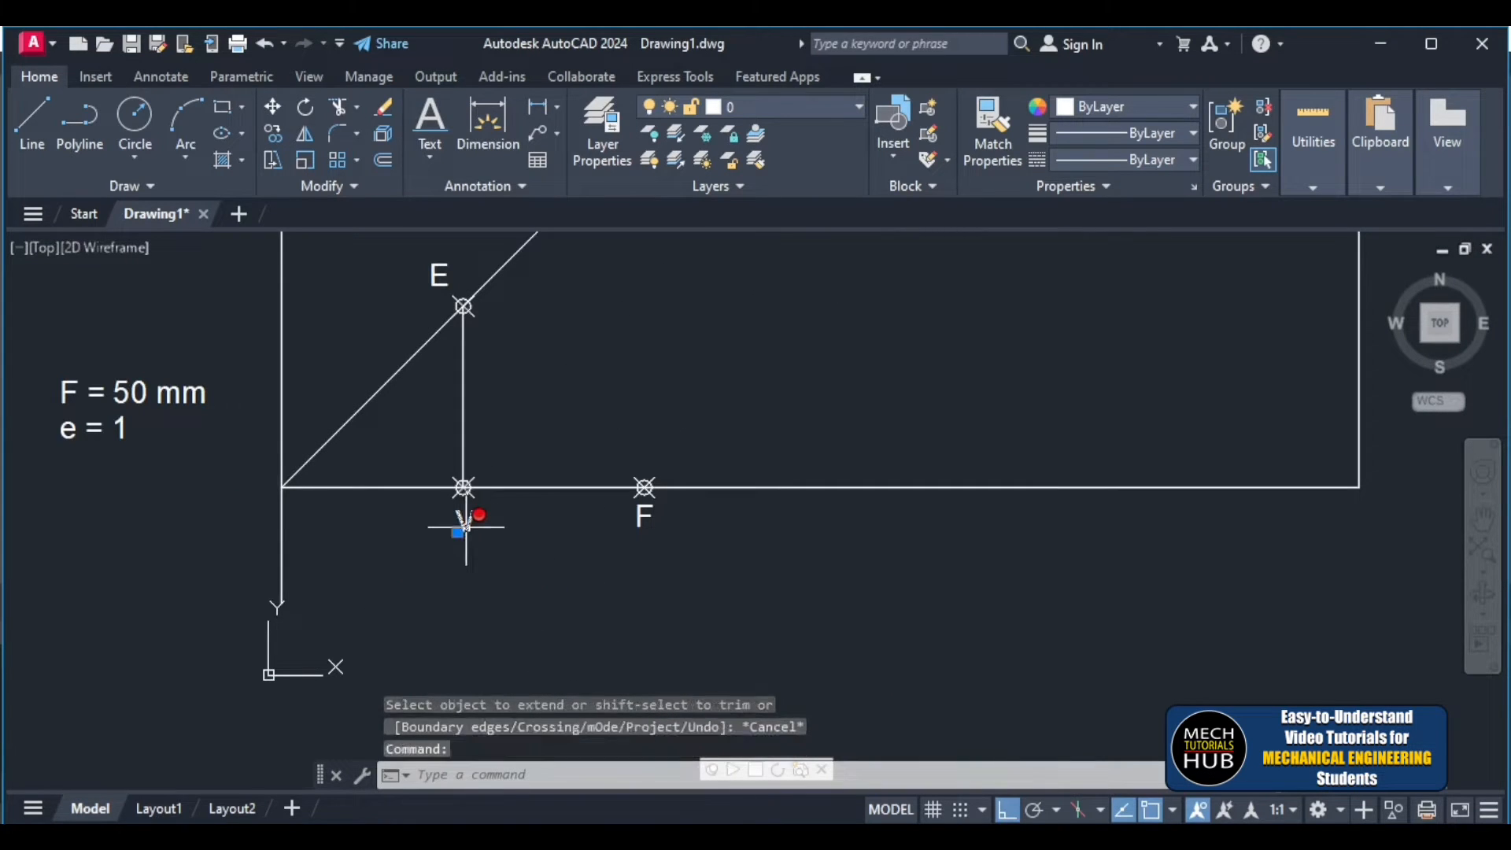
{"action": "key", "text": "ctrl+v"}
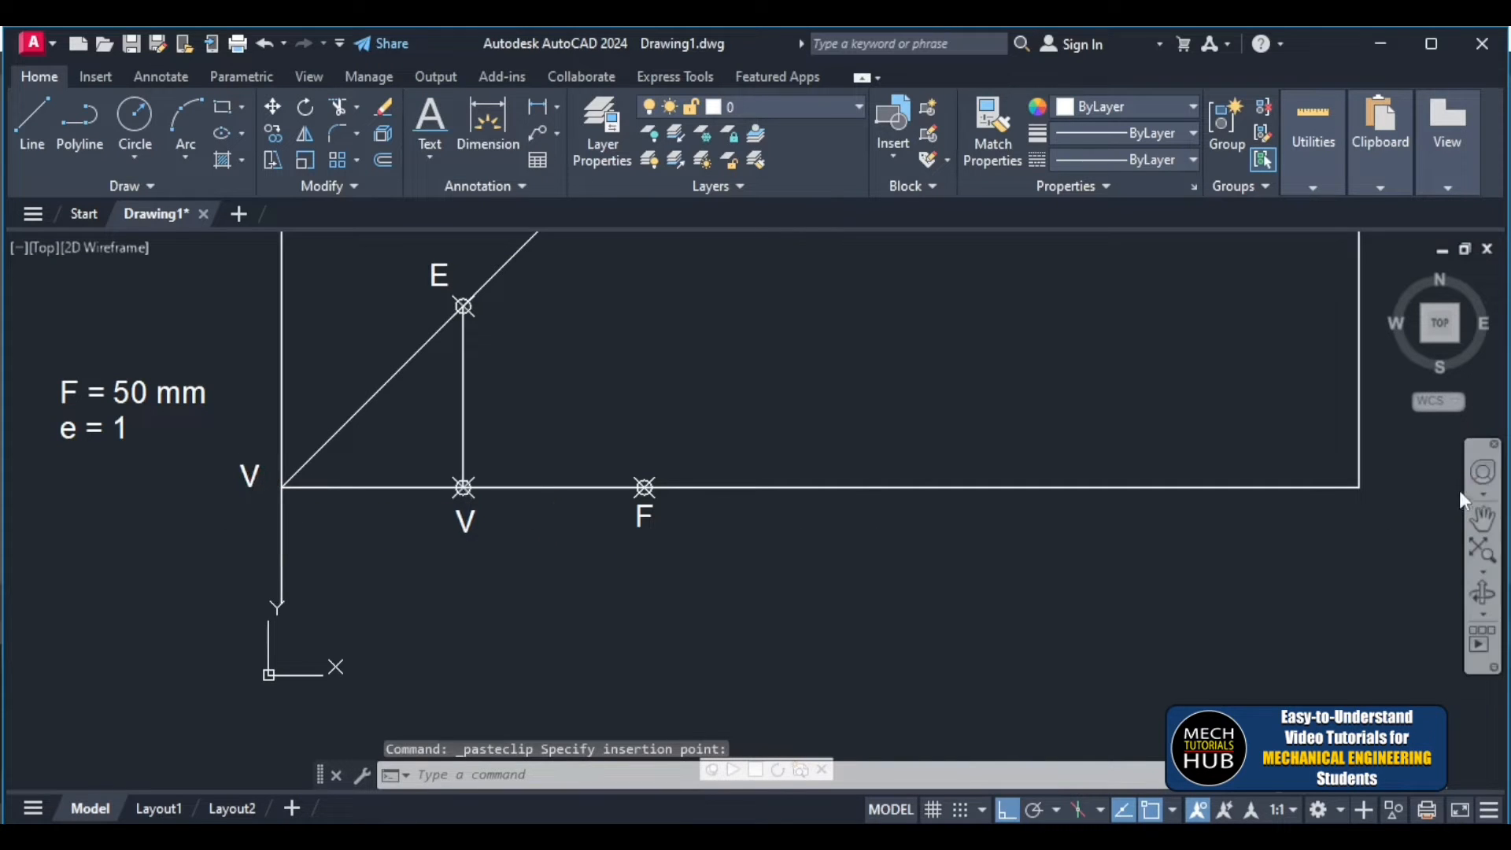
{"action": "left_click", "coordinate": [1384, 502]}
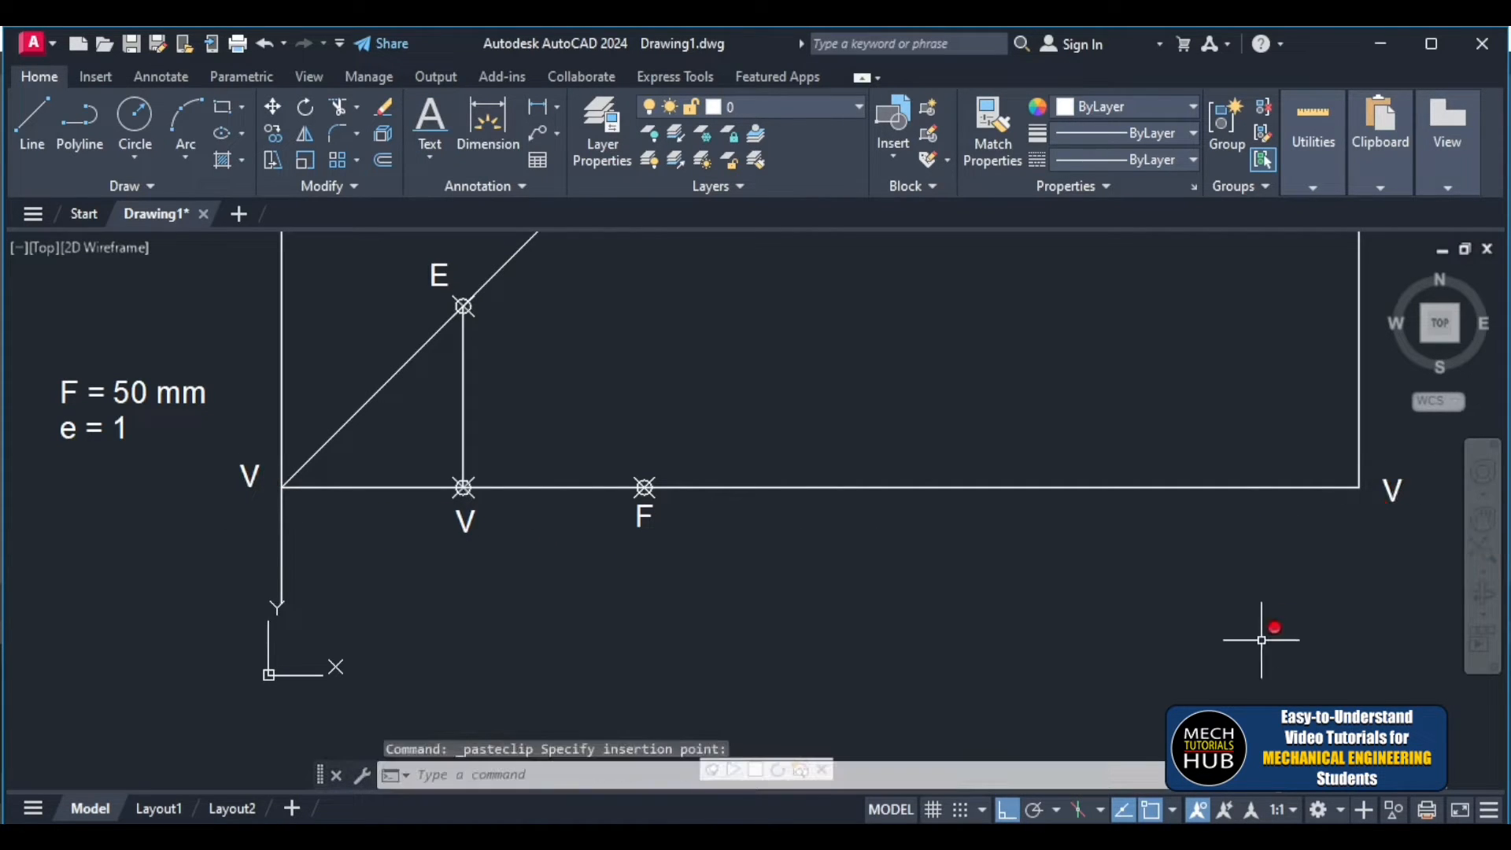
{"action": "key", "text": "Escape"}
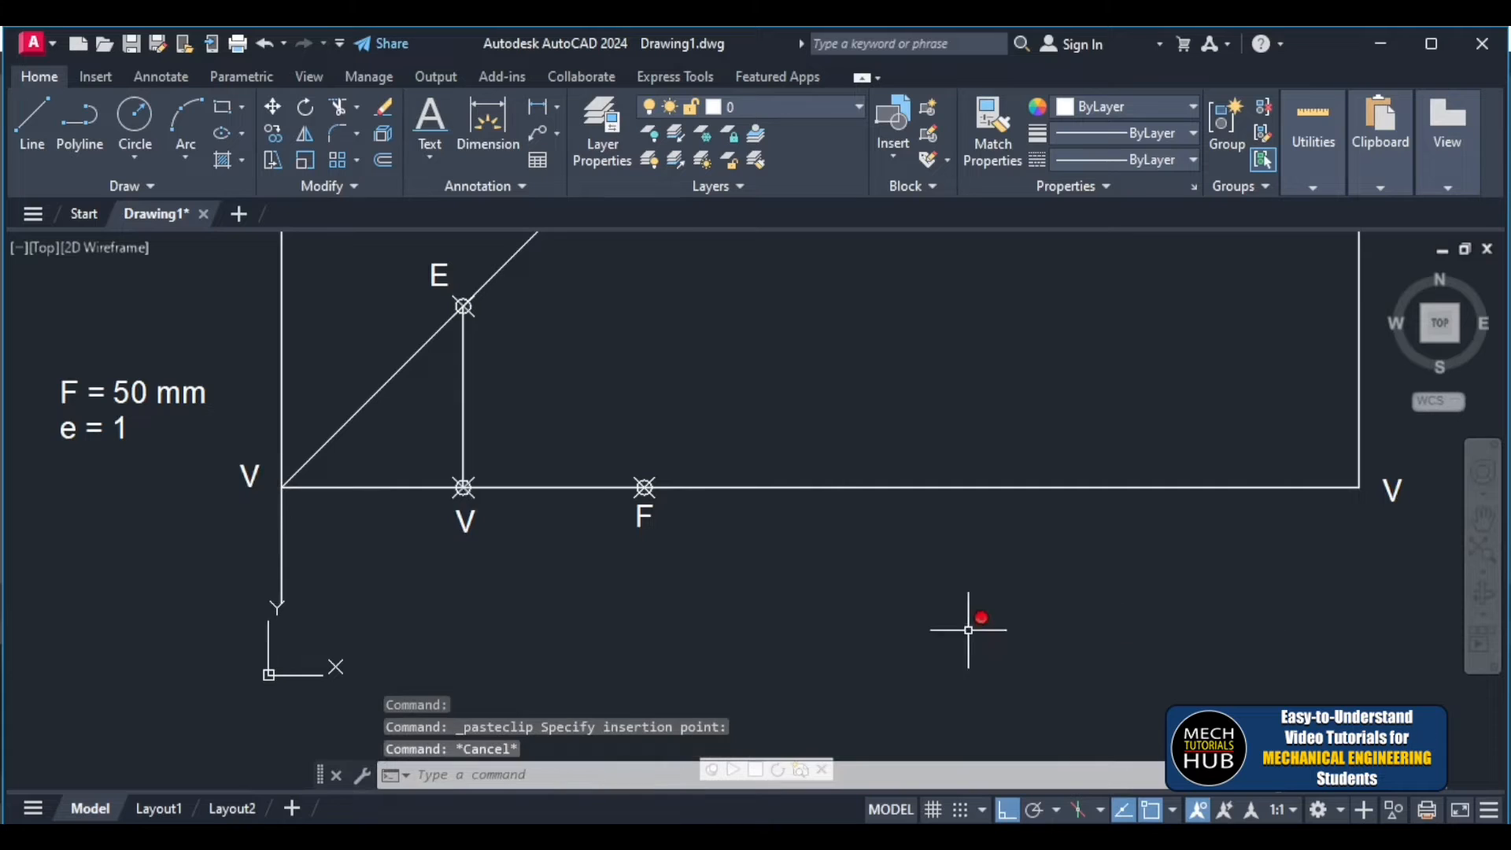
- Change the copied label at the directrix-axis intersection to C and the one at the axis's far end to D
{"action": "left_click", "coordinate": [246, 482]}
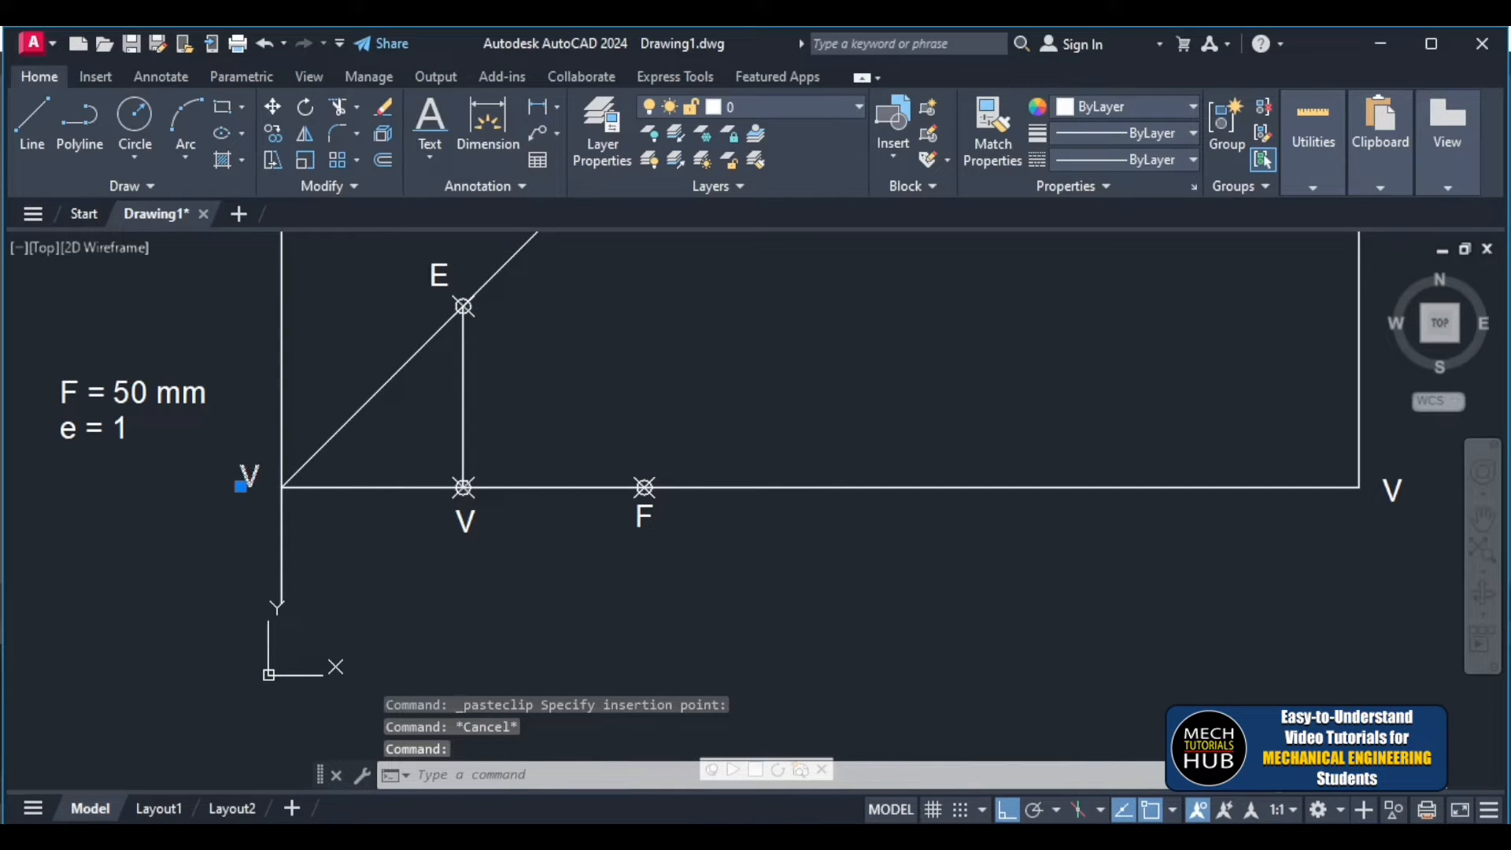
{"action": "type", "text": "c"}
{"action": "key", "text": "Return"}
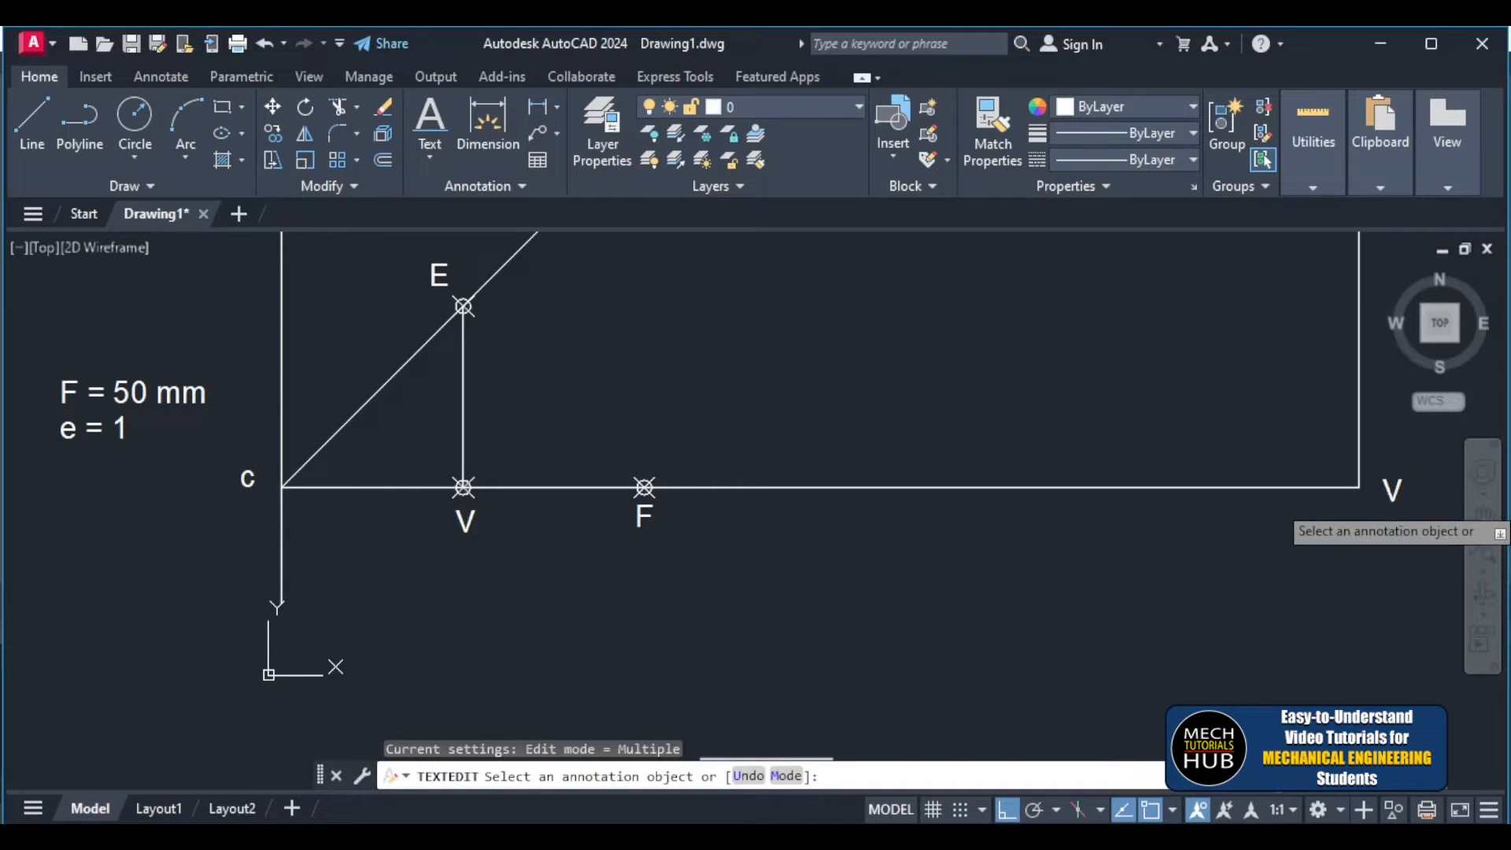
{"action": "left_click", "coordinate": [1392, 492]}
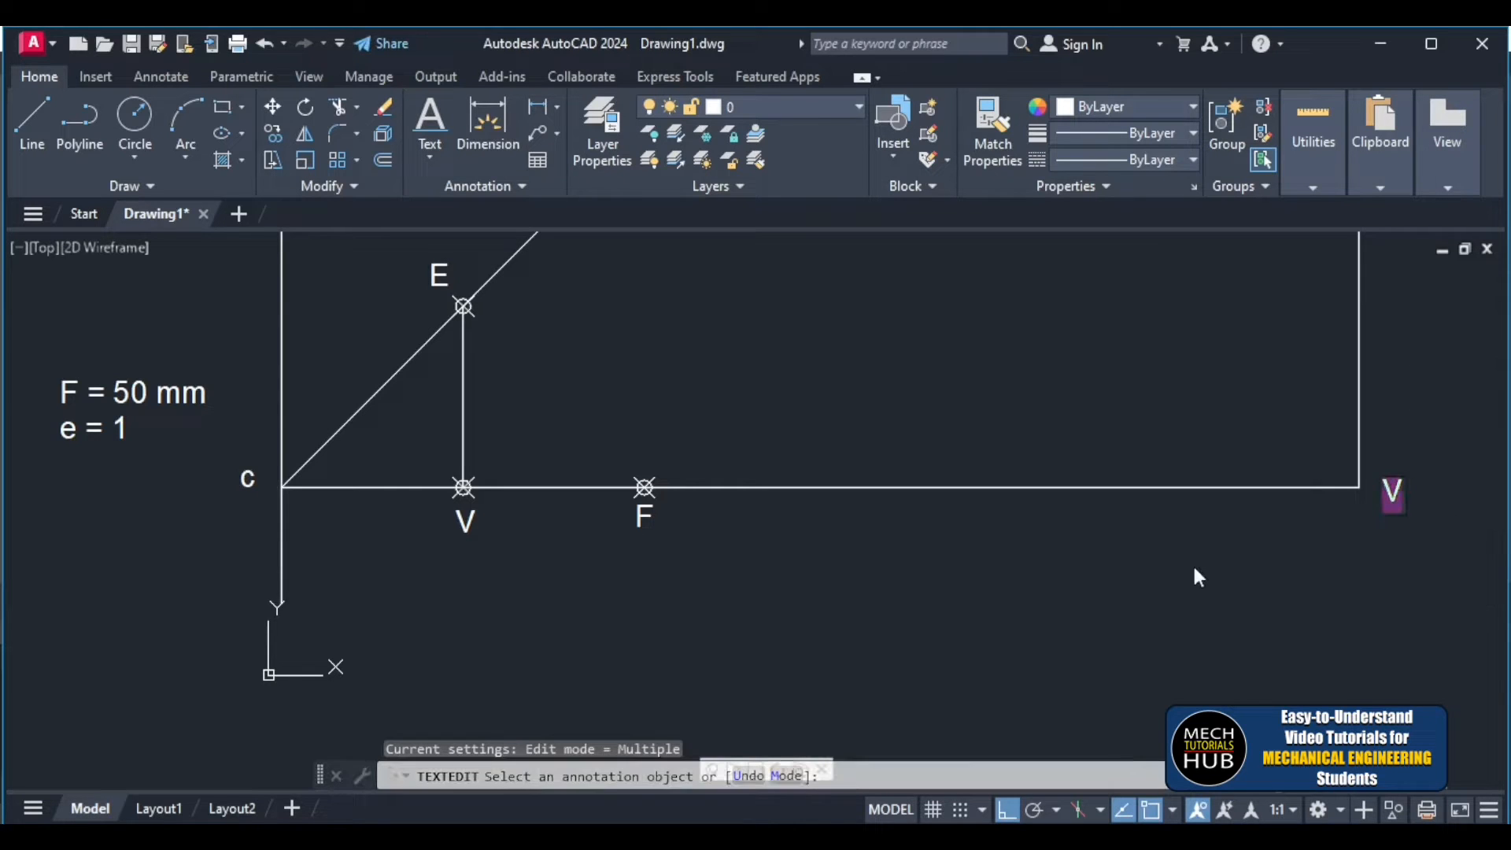
{"action": "type", "text": "d"}
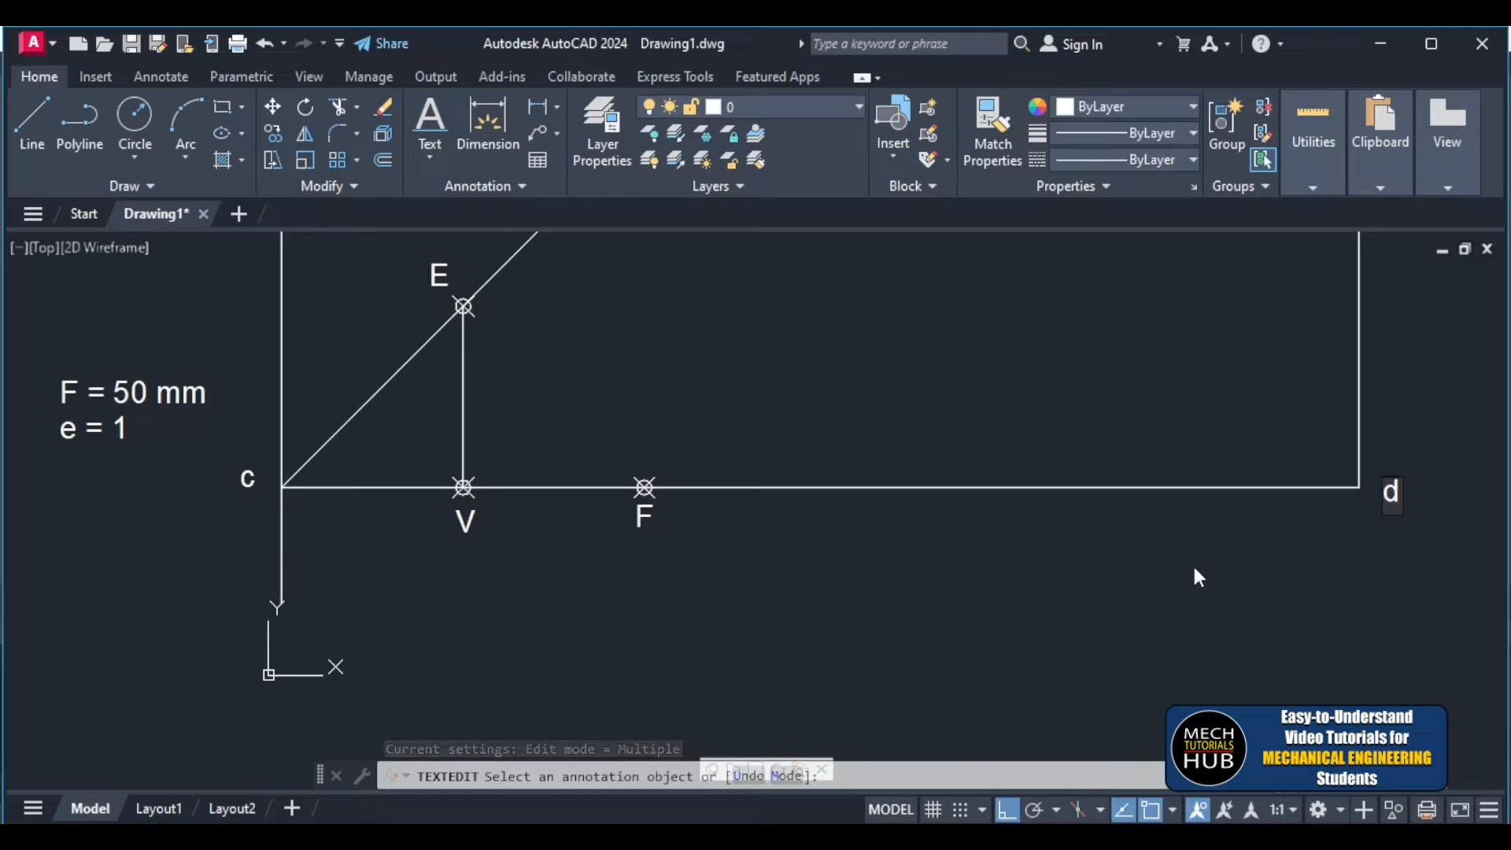
{"action": "key", "text": "BackSpace"}
{"action": "type", "text": "D"}
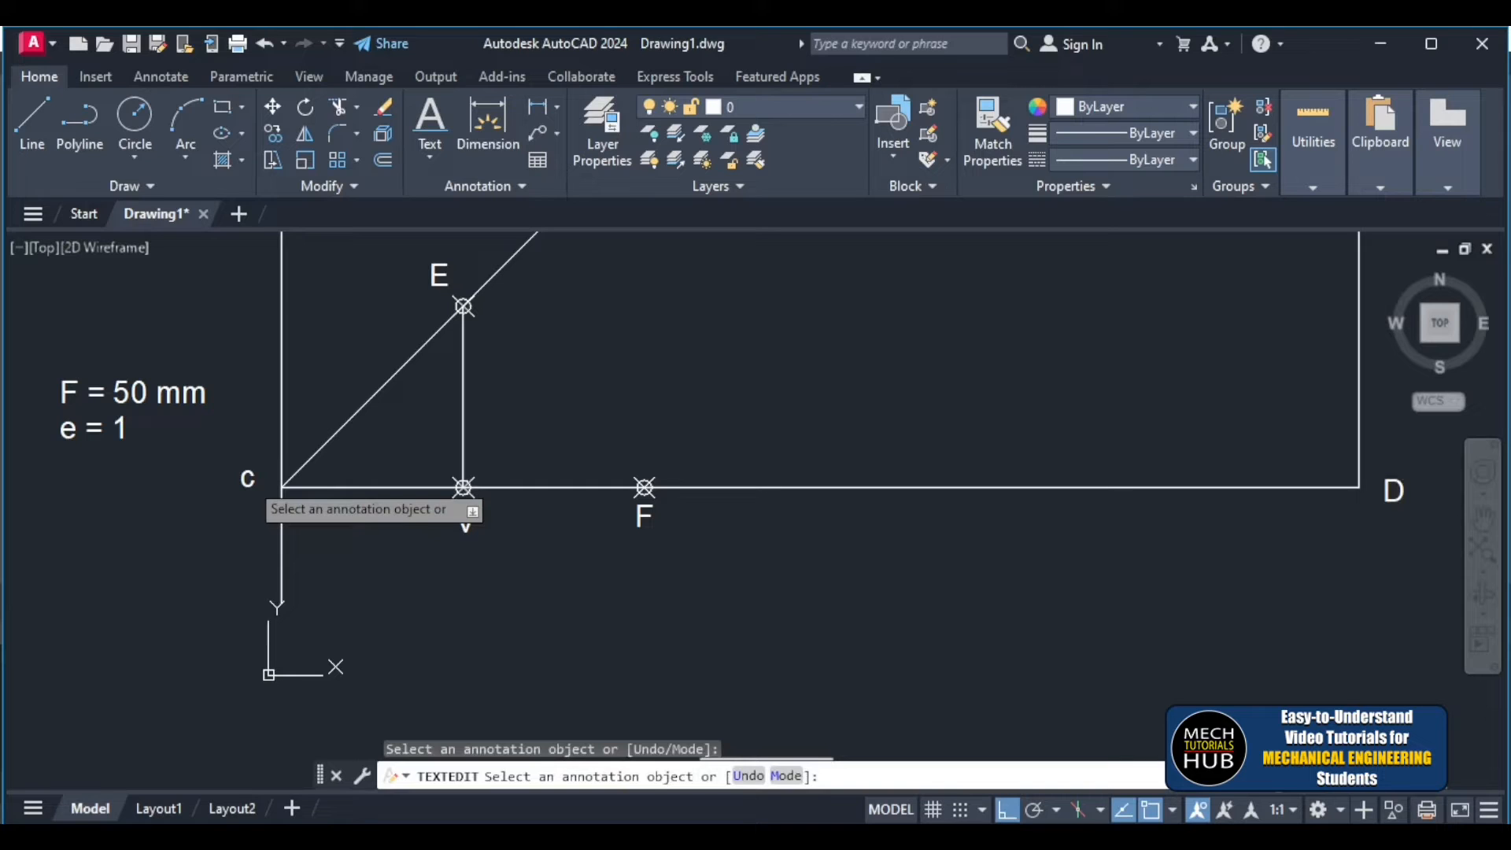
{"action": "left_click", "coordinate": [249, 478]}
{"action": "type", "text": "C"}
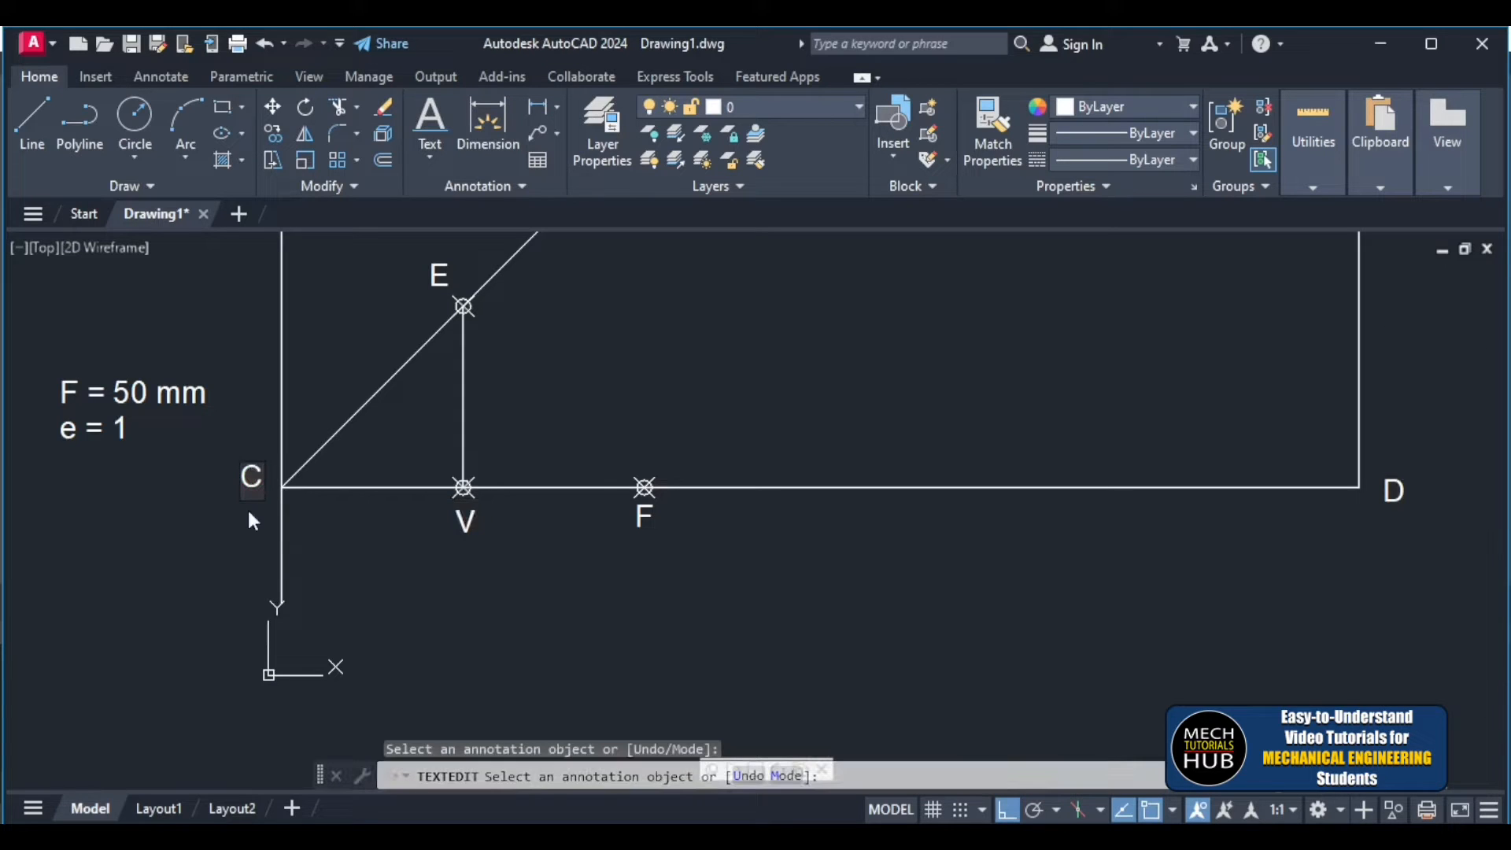
{"action": "left_click", "coordinate": [300, 566]}
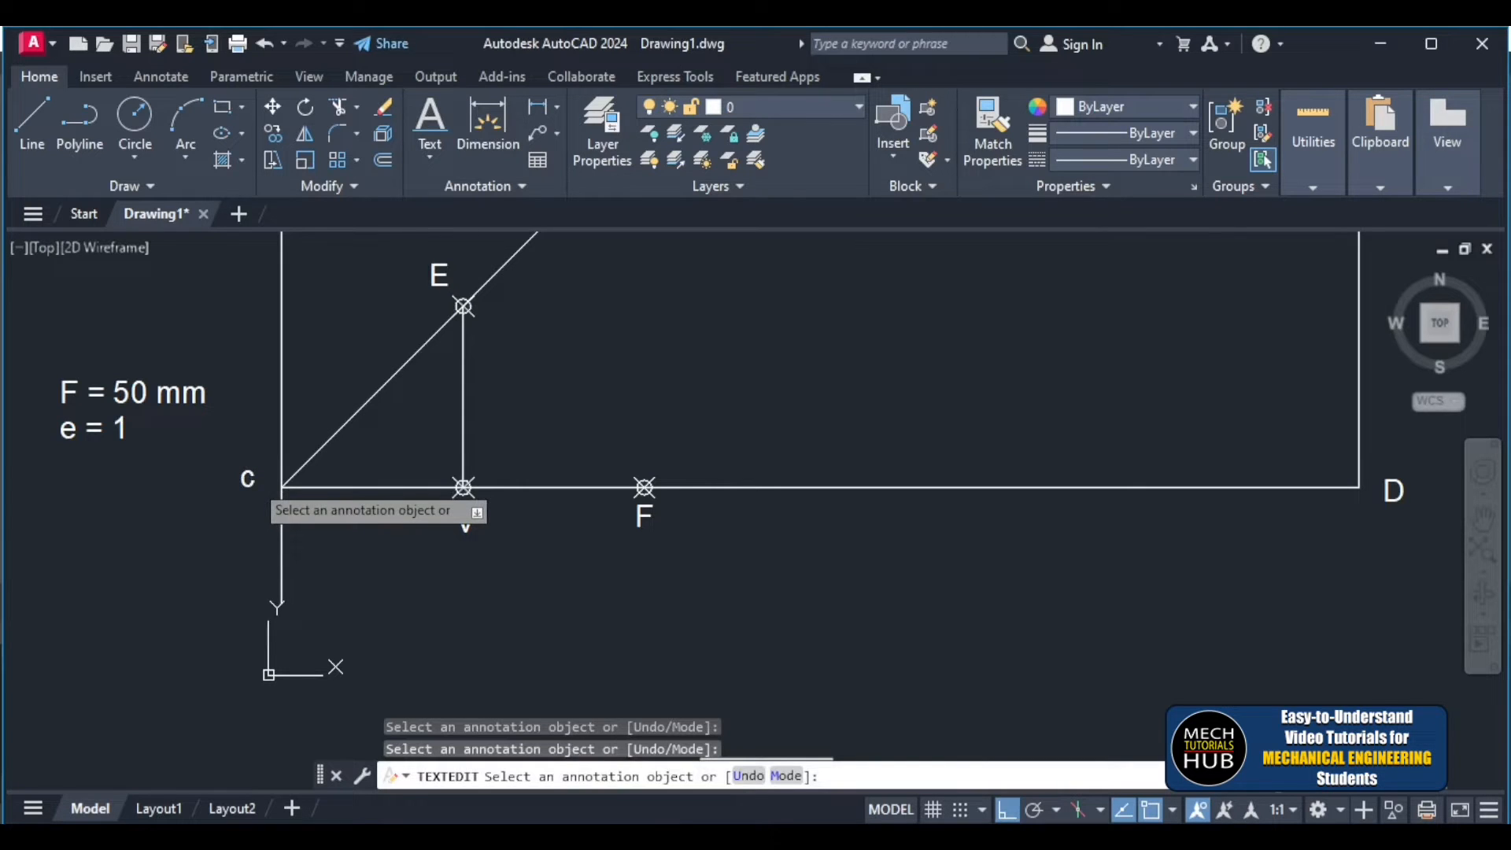
{"action": "left_click", "coordinate": [254, 524]}
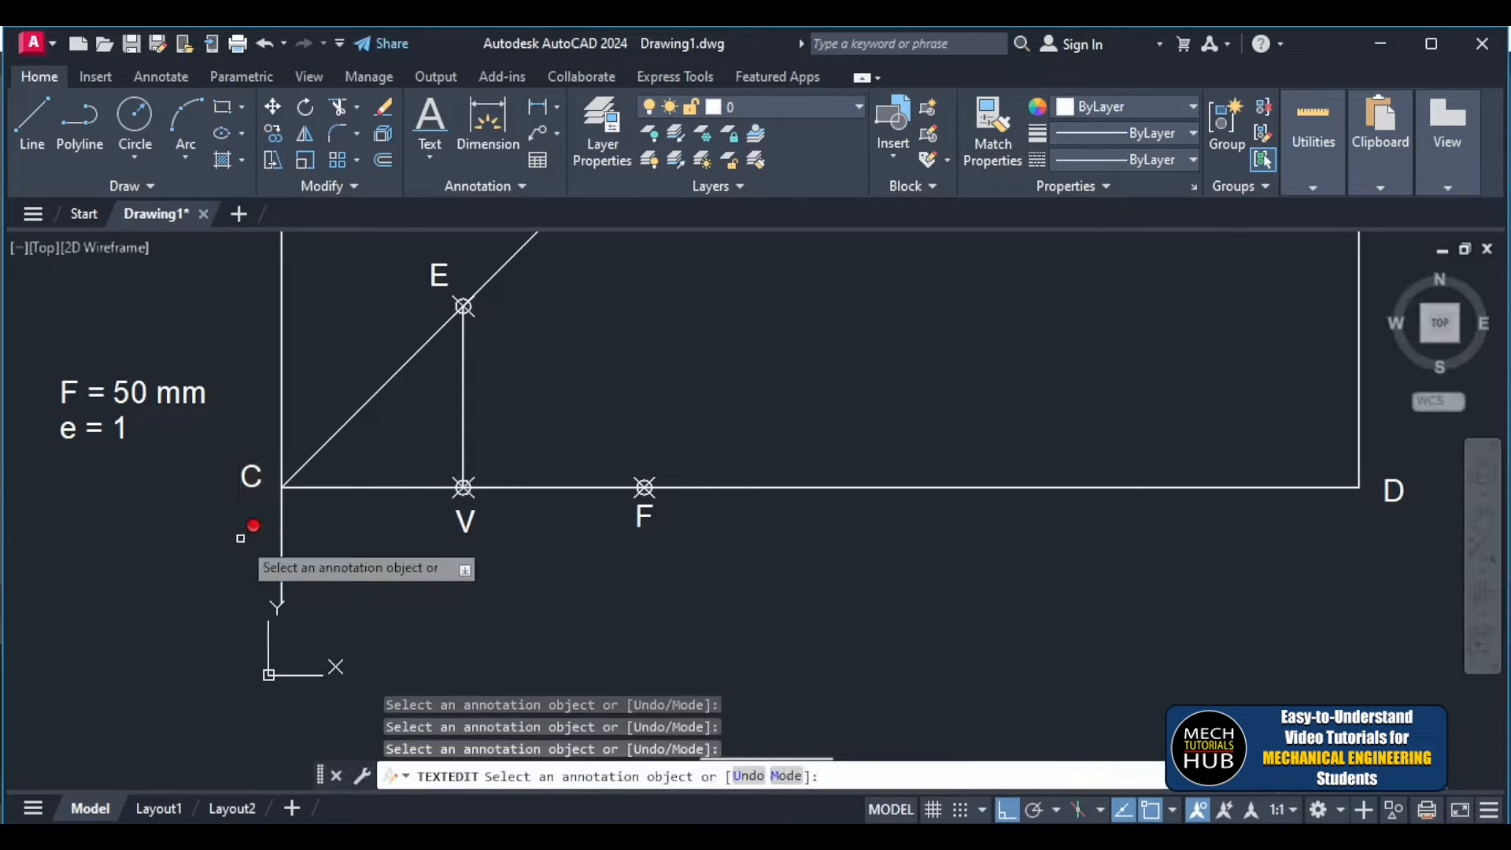
{"action": "key", "text": "Escape"}
- Set the linetype of both axis segments, from C to F and from F to D, to CENTER
{"action": "scroll", "coordinate": [480, 488], "scroll_direction": "down", "scroll_amount": 2}
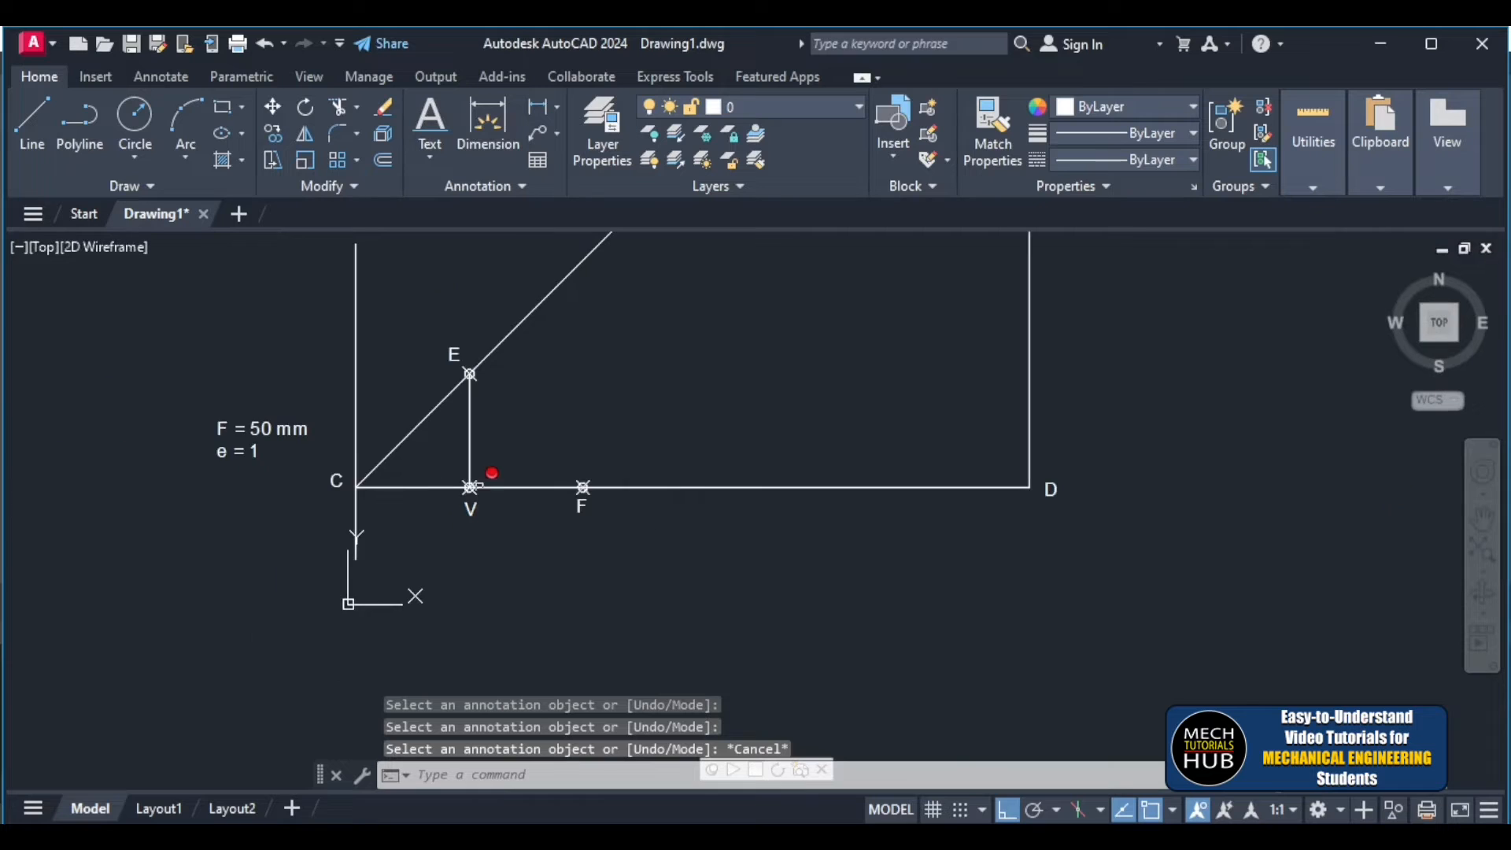
{"action": "left_click", "coordinate": [627, 488]}
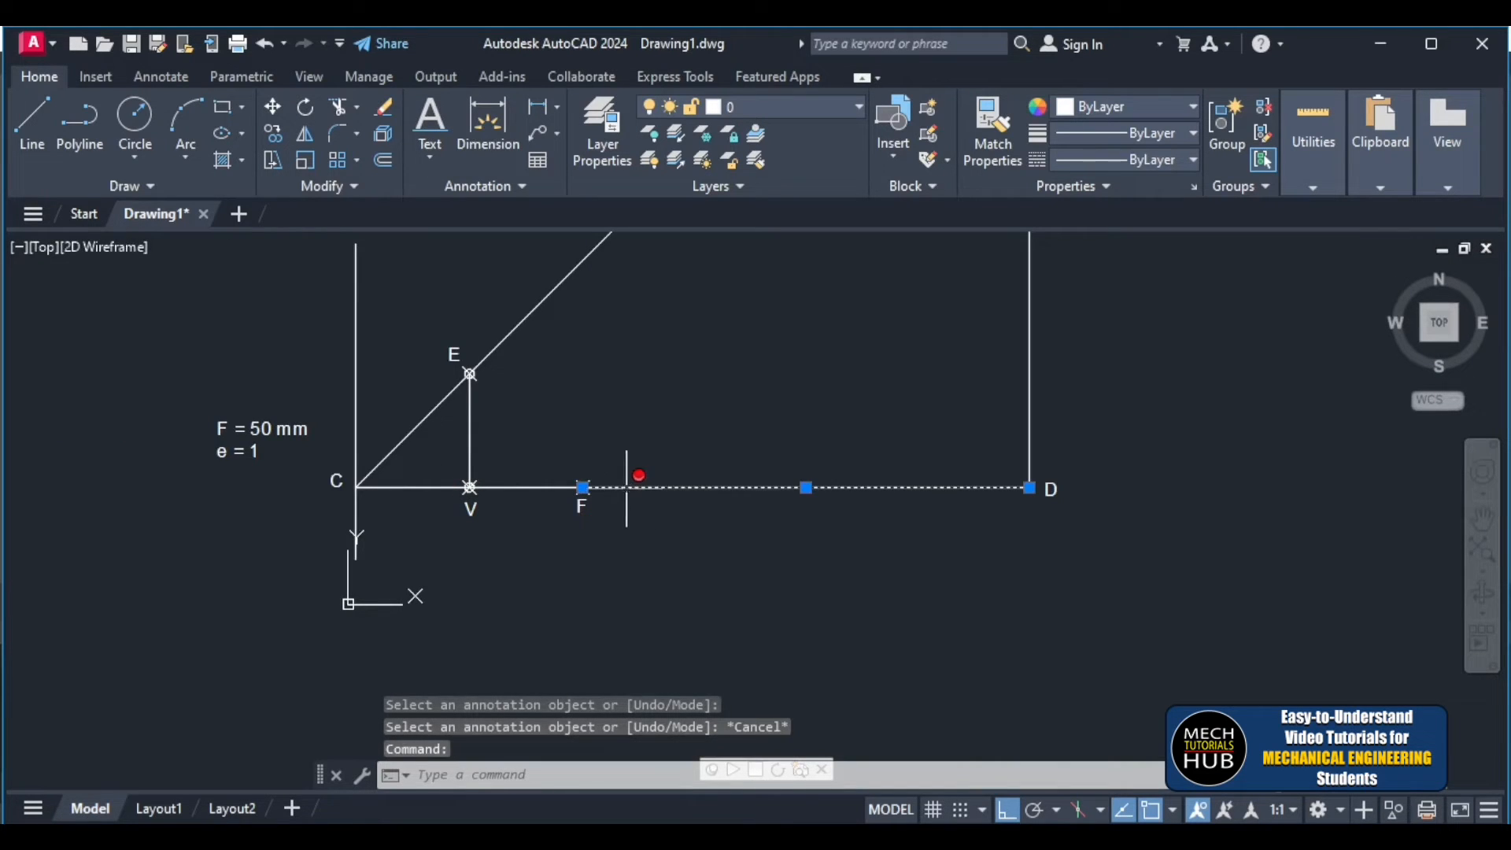
{"action": "left_click", "coordinate": [1105, 158]}
{"action": "left_click", "coordinate": [1151, 237]}
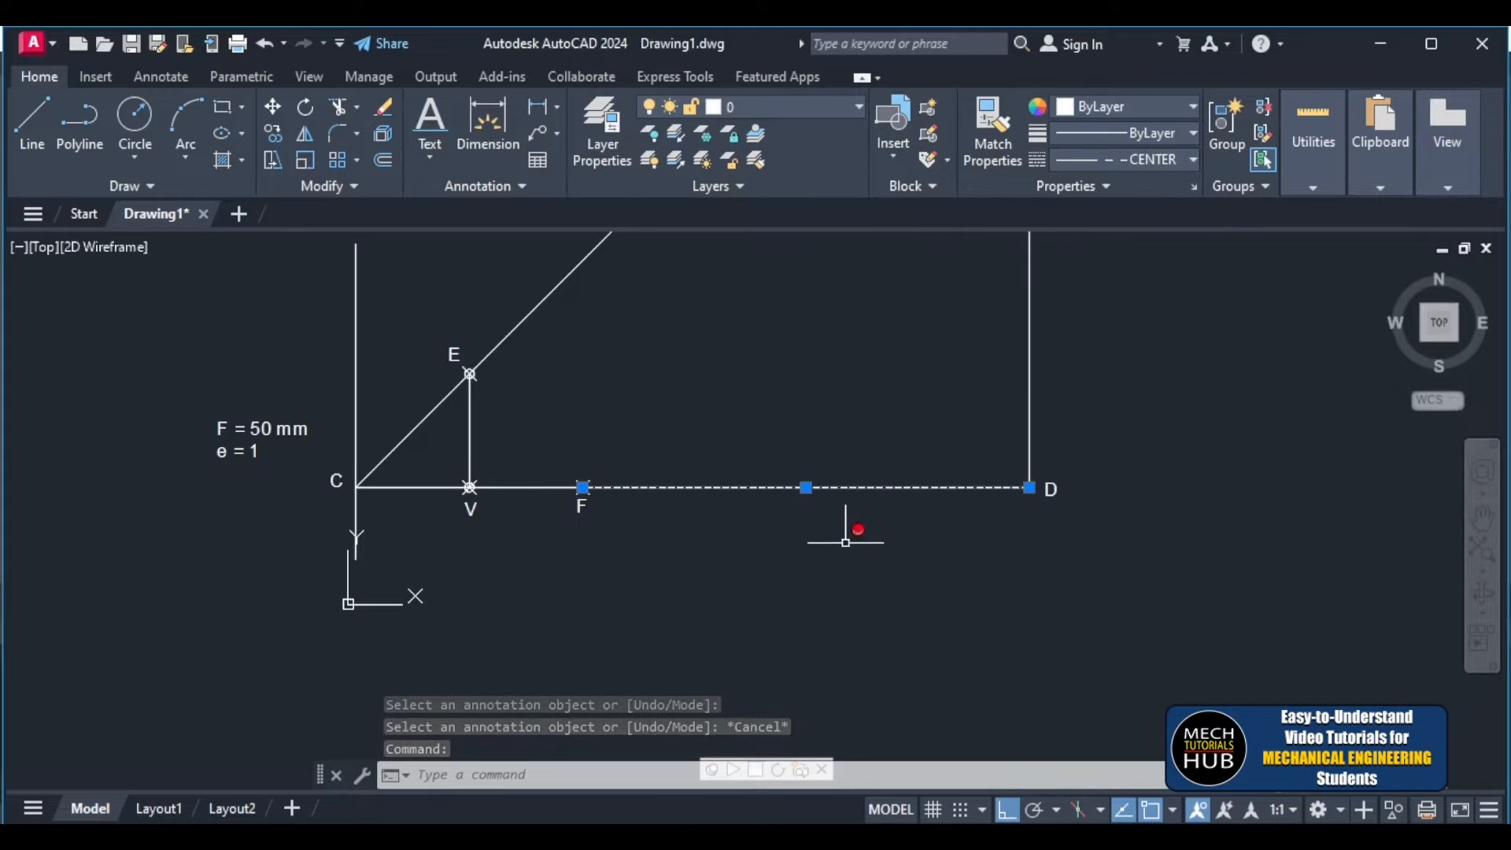
{"action": "key", "text": "Escape"}
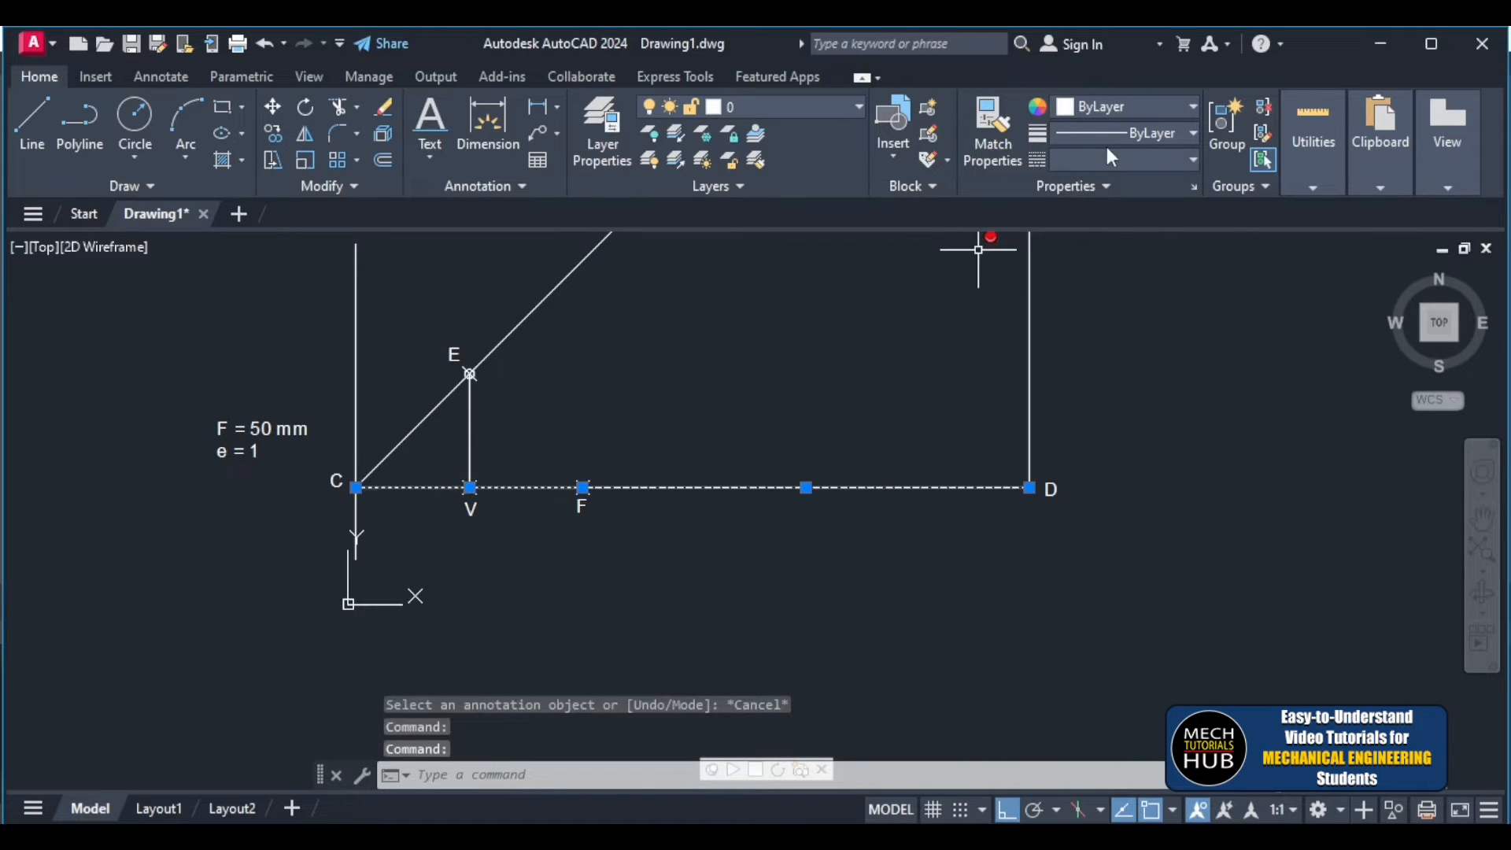
{"action": "left_click", "coordinate": [1118, 134]}
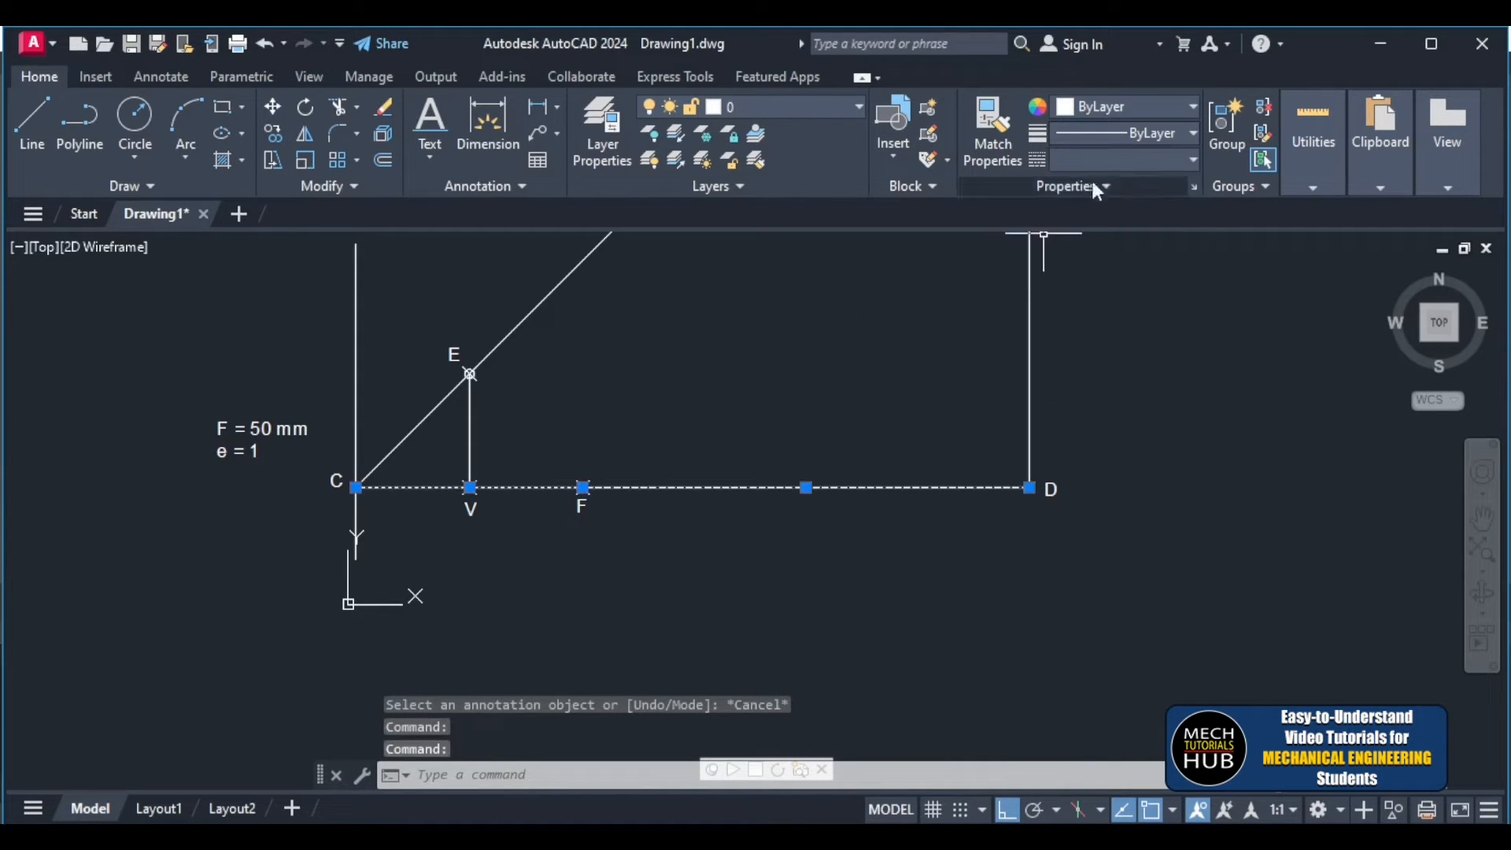
{"action": "left_click", "coordinate": [1113, 161]}
{"action": "left_click", "coordinate": [1137, 237]}
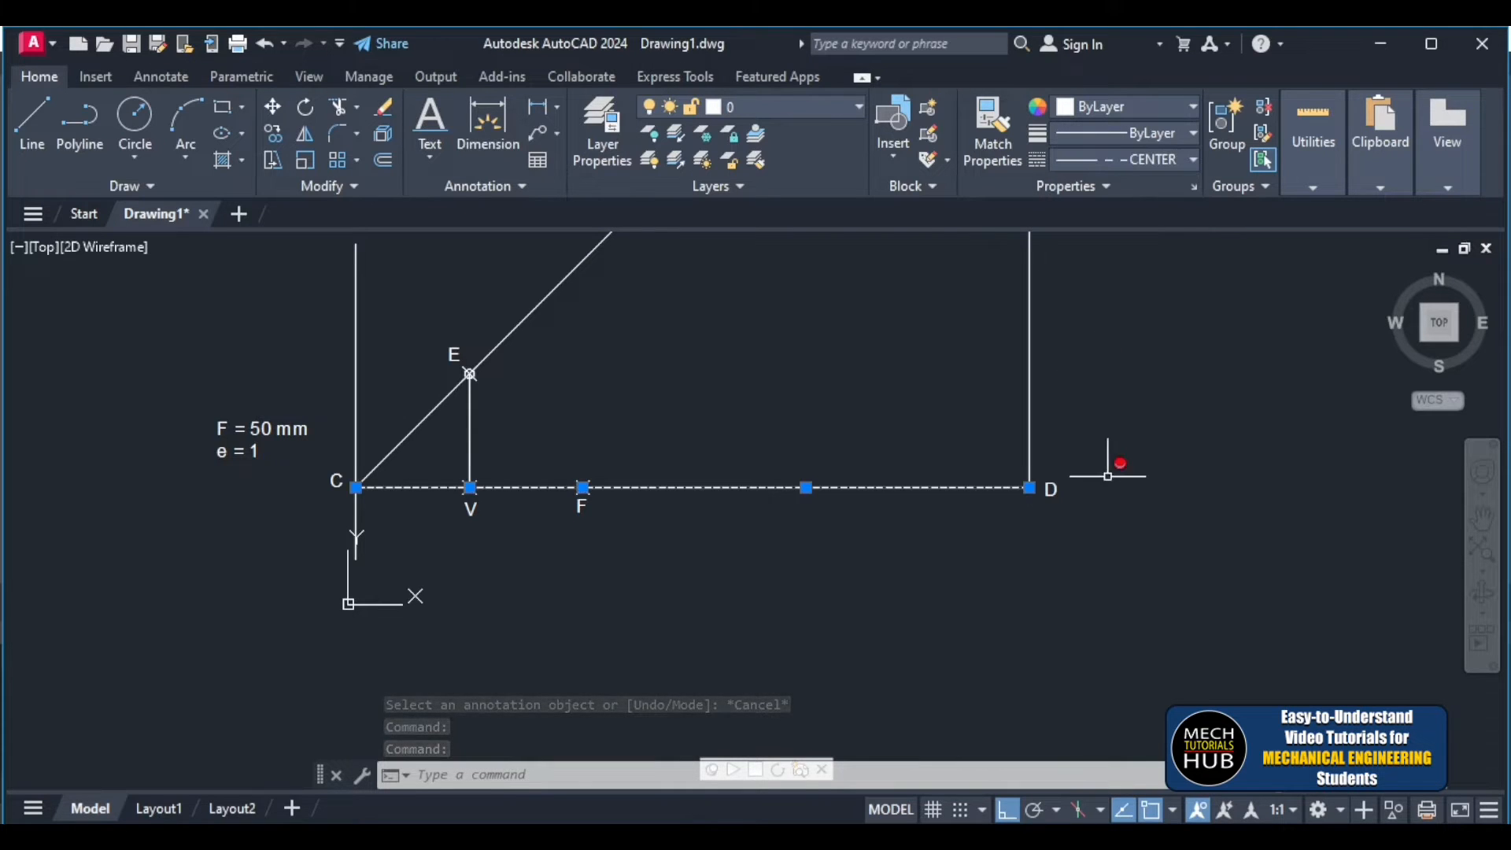
{"action": "left_click", "coordinate": [1114, 489]}
{"action": "key", "text": "Escape"}
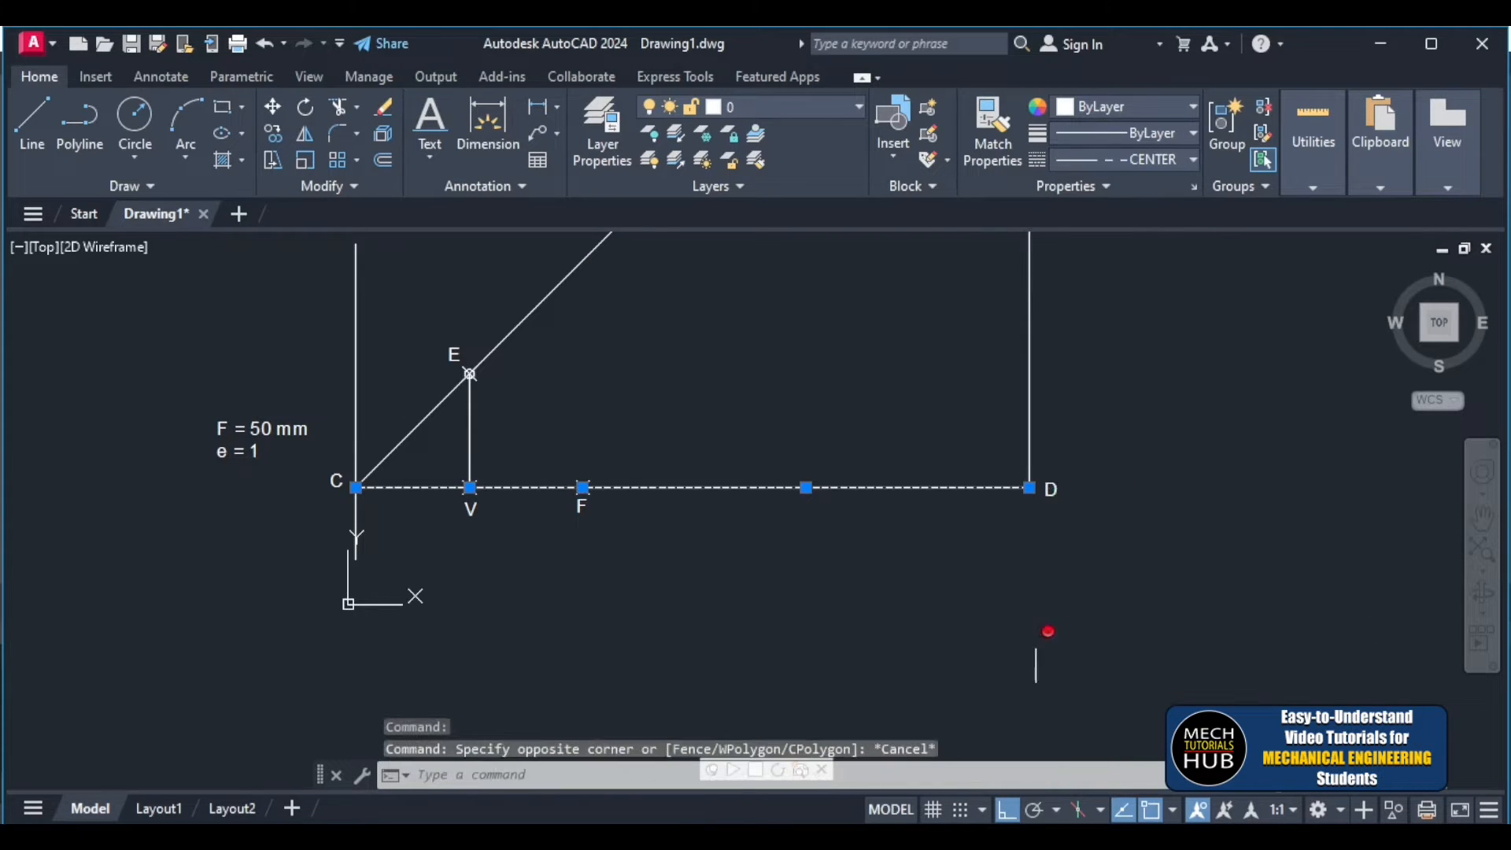
{"action": "key", "text": "Escape"}
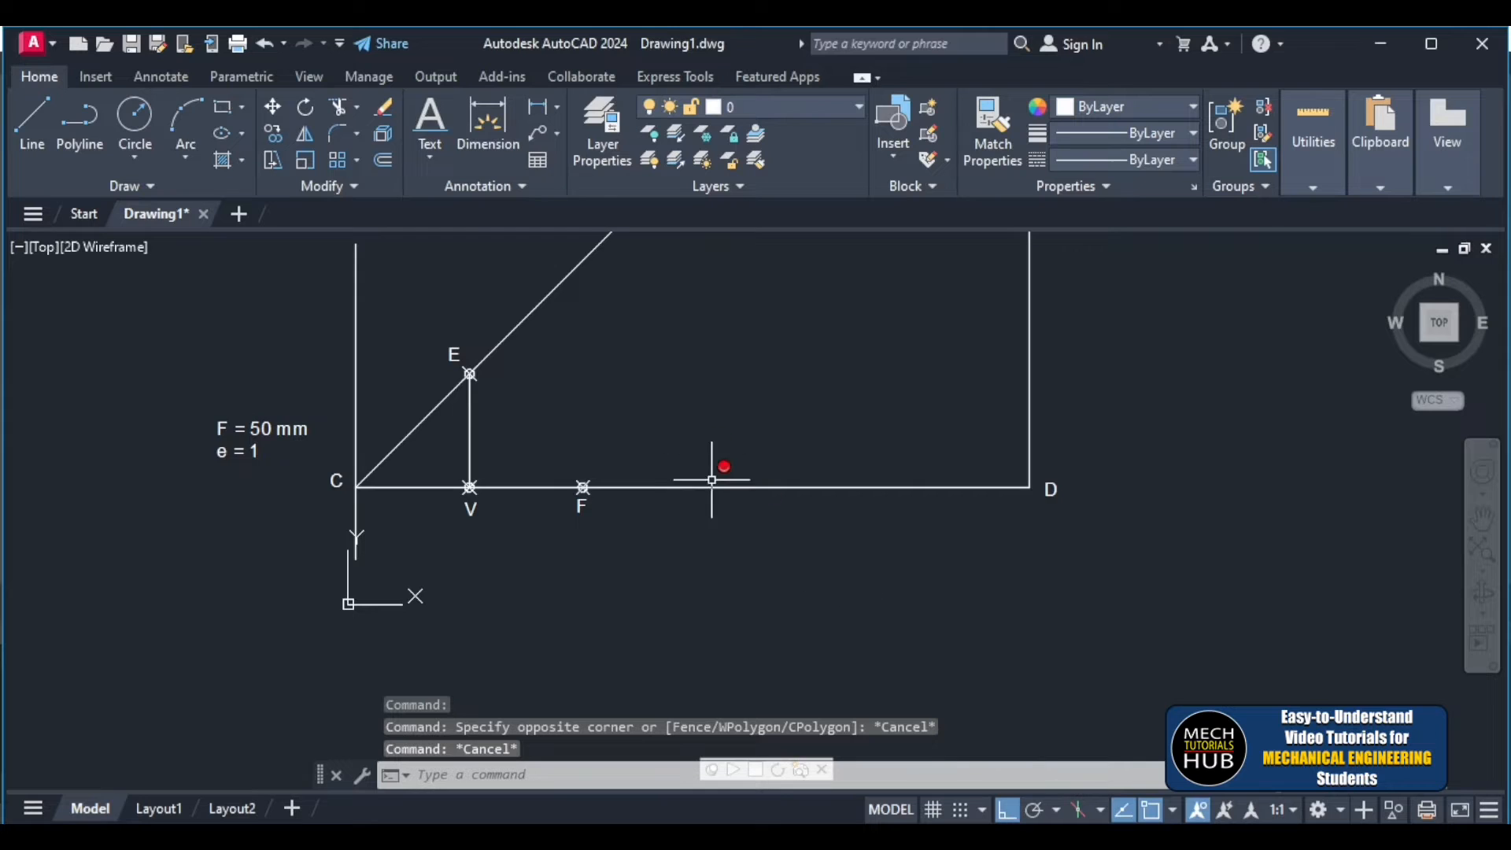
- Mirror the diagonal line through E about the horizontal axis CD, keeping the source line
{"action": "scroll", "coordinate": [712, 479], "scroll_direction": "up", "scroll_amount": 6}
{"action": "scroll", "coordinate": [758, 581], "scroll_direction": "down", "scroll_amount": 6}
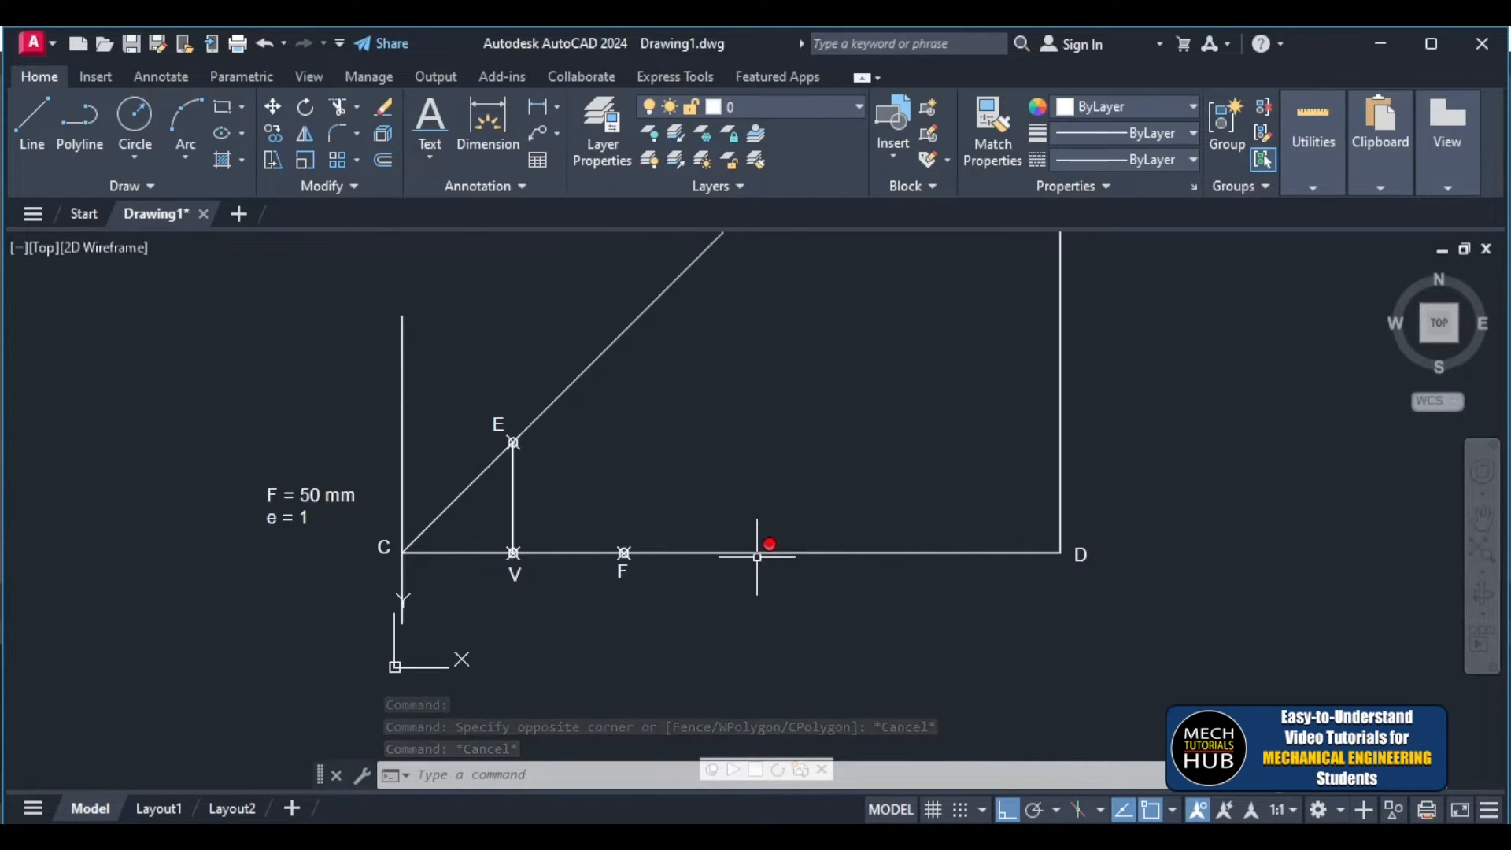
{"action": "scroll", "coordinate": [761, 550], "scroll_direction": "up", "scroll_amount": 2}
{"action": "scroll", "coordinate": [761, 550], "scroll_direction": "down", "scroll_amount": 10}
{"action": "scroll", "coordinate": [754, 467], "scroll_direction": "up", "scroll_amount": 8}
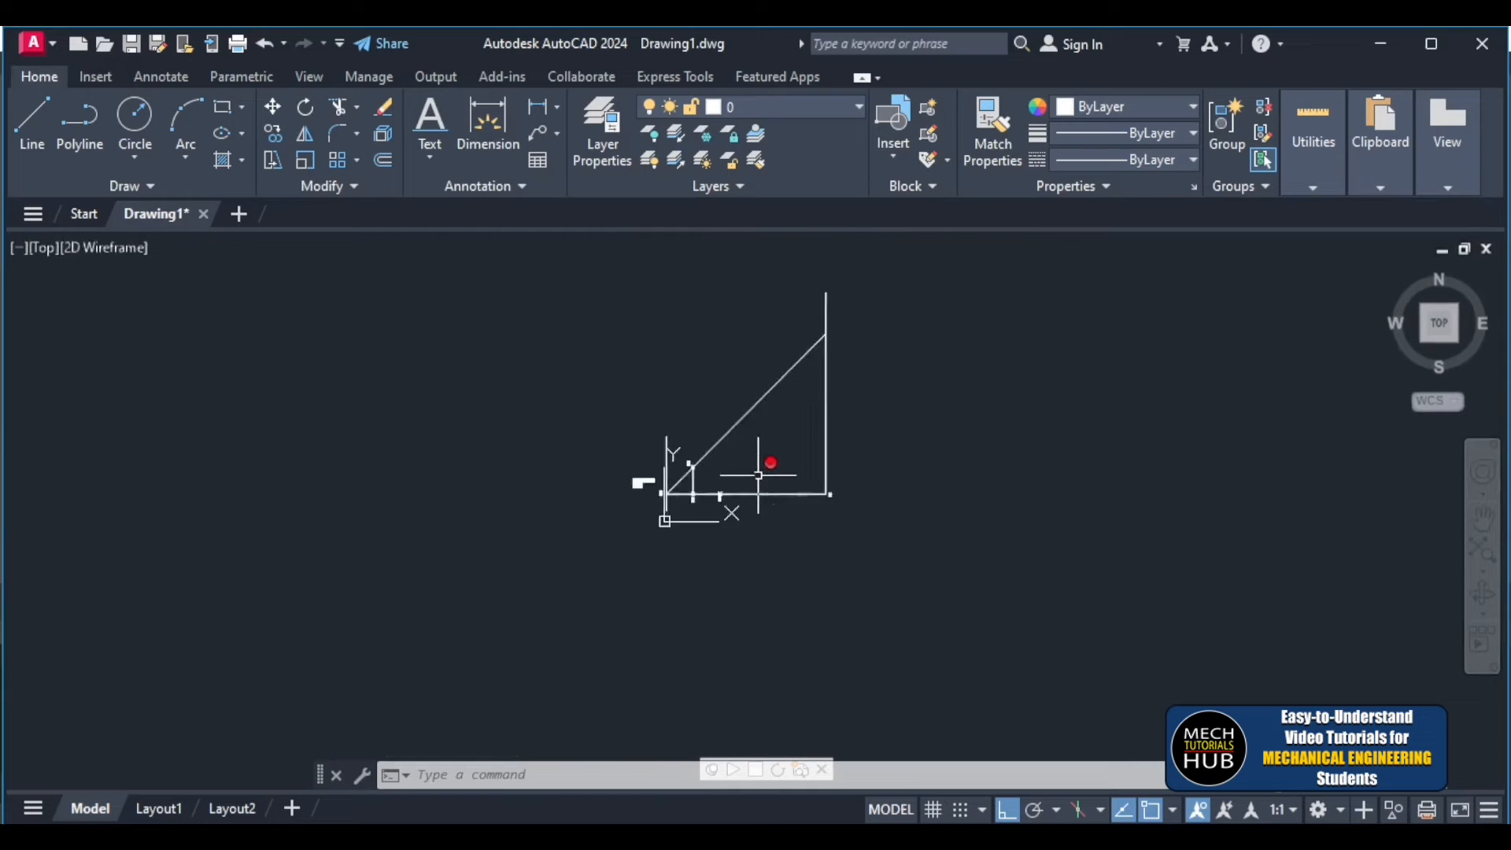
{"action": "scroll", "coordinate": [758, 477], "scroll_direction": "down", "scroll_amount": 6}
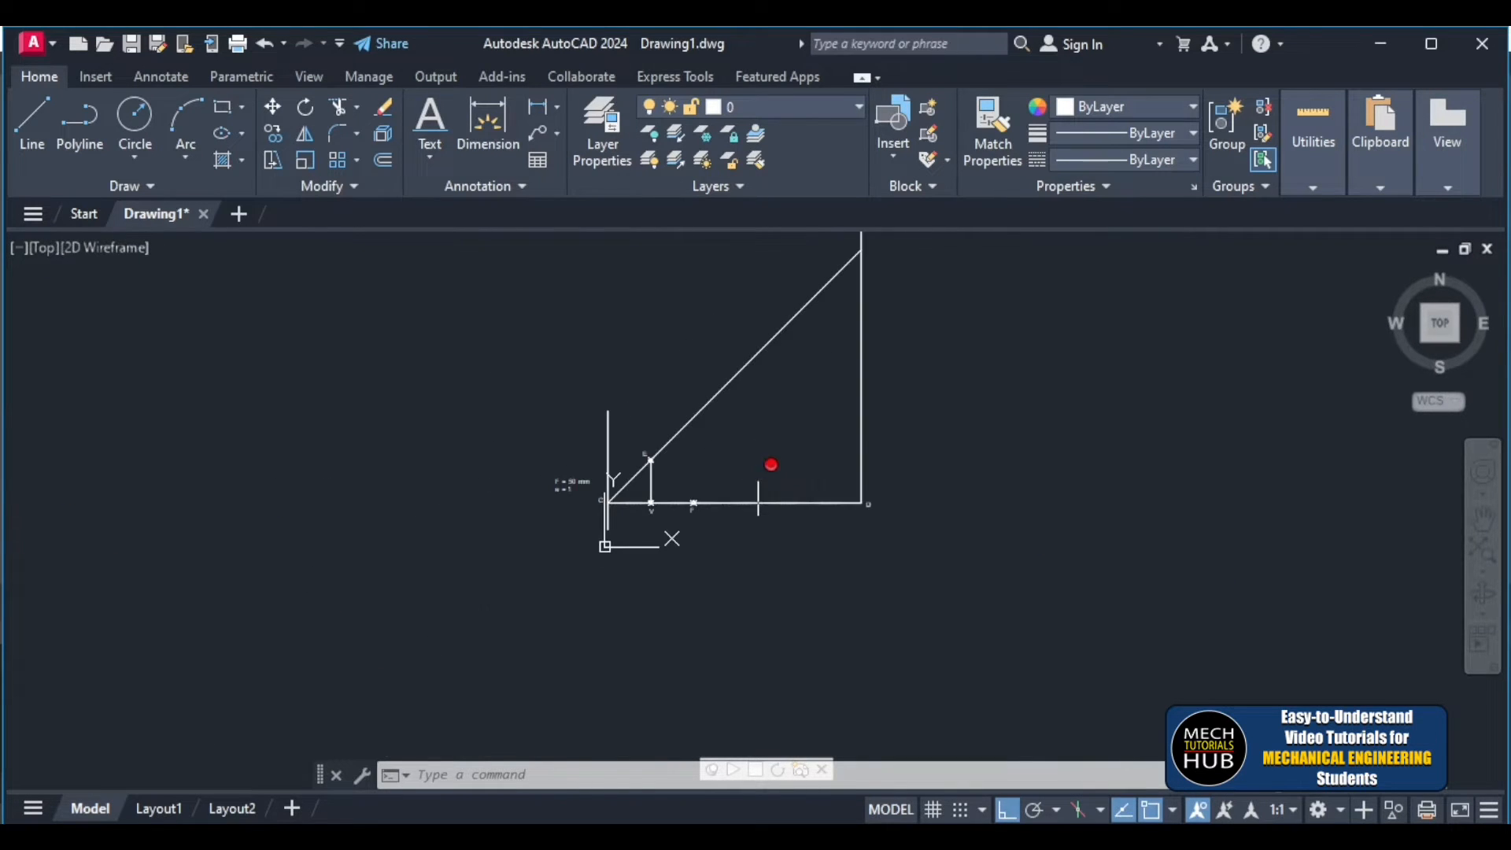
{"action": "left_click", "coordinate": [730, 382]}
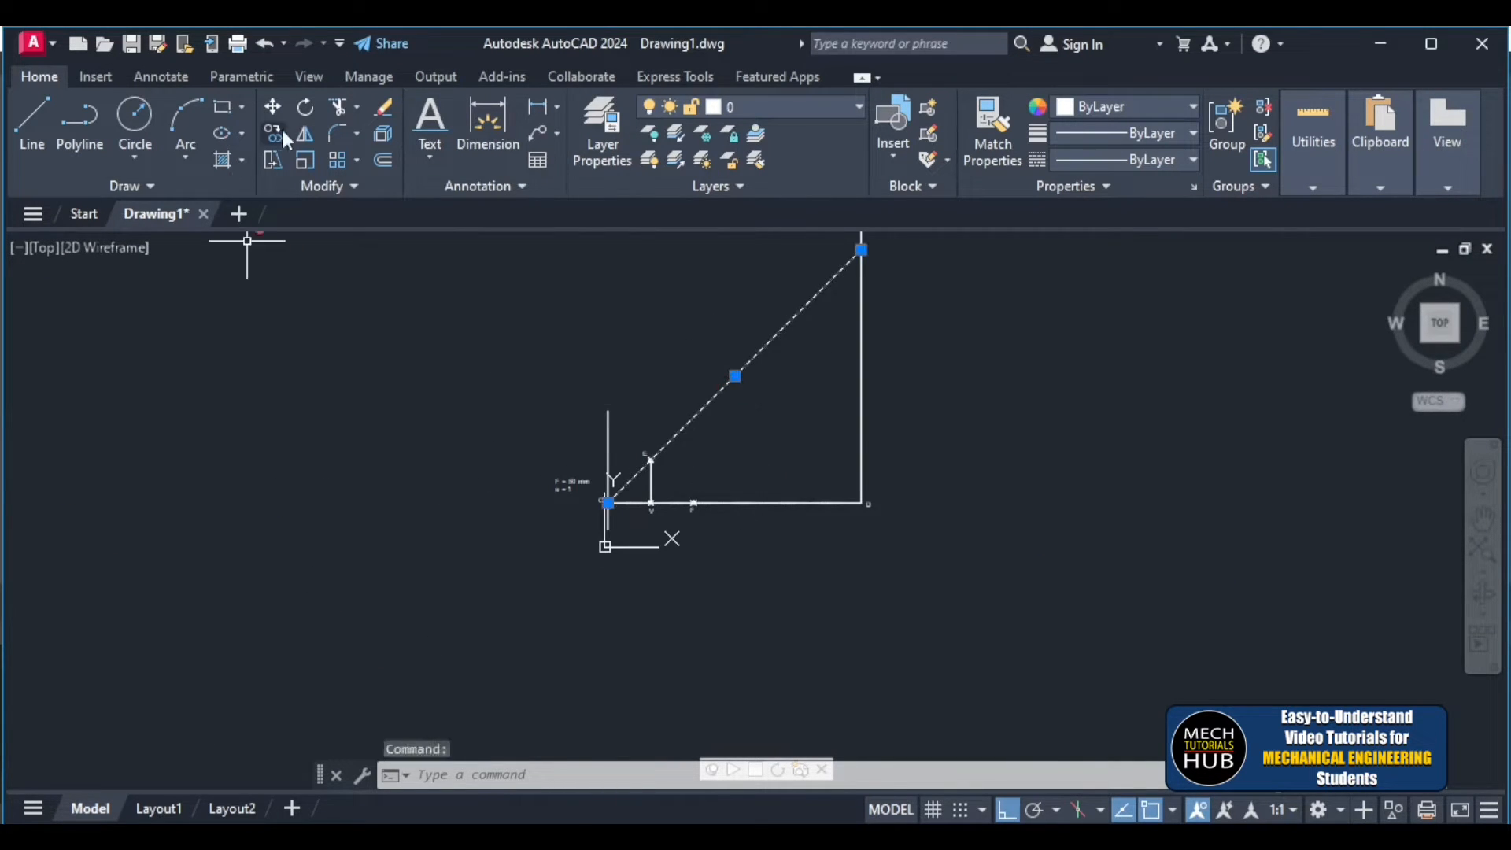
{"action": "left_click", "coordinate": [306, 141]}
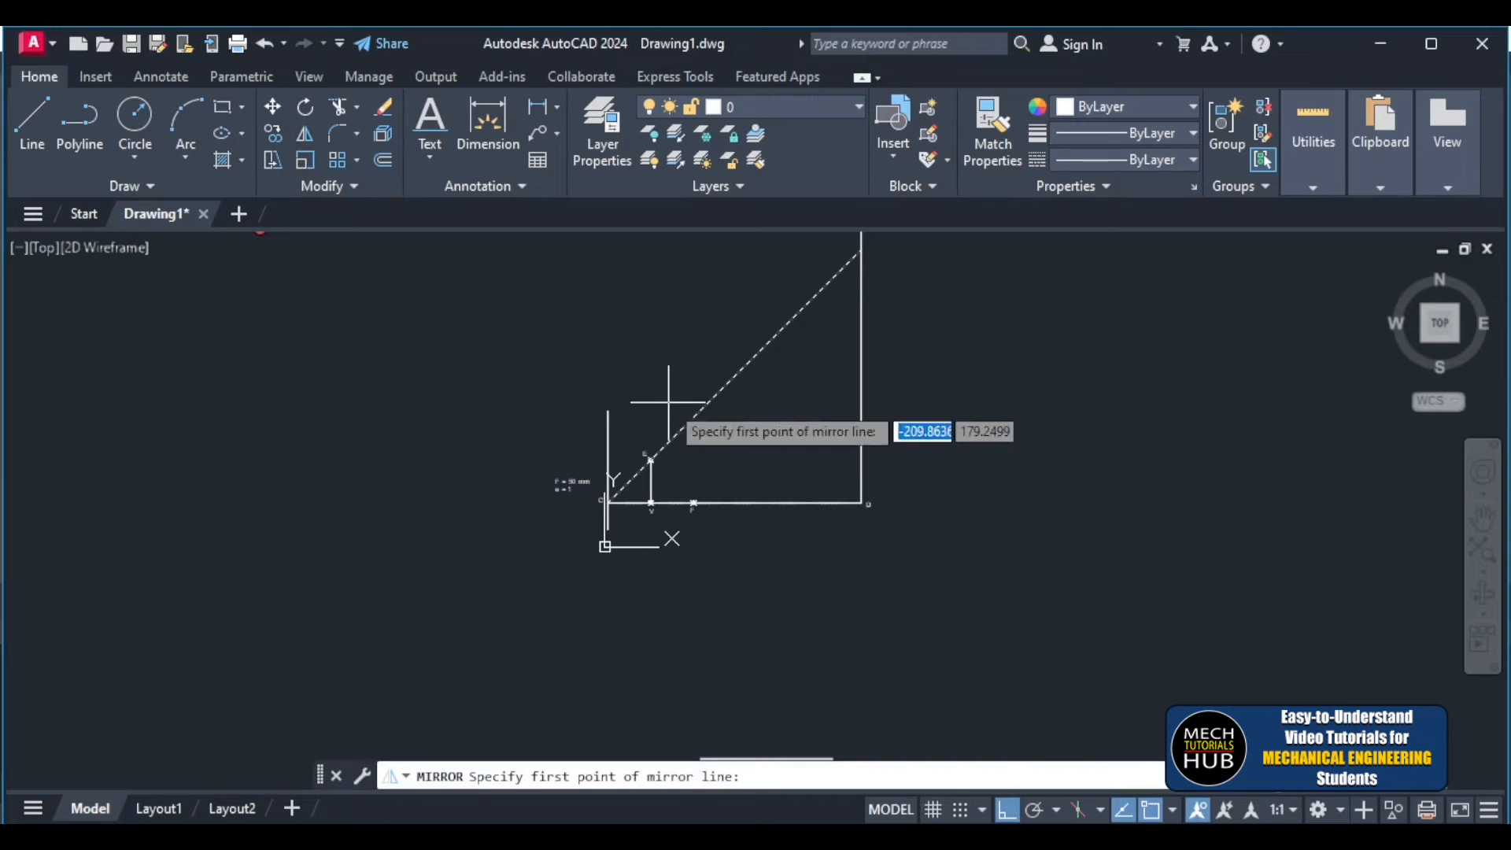
{"action": "left_click", "coordinate": [732, 502]}
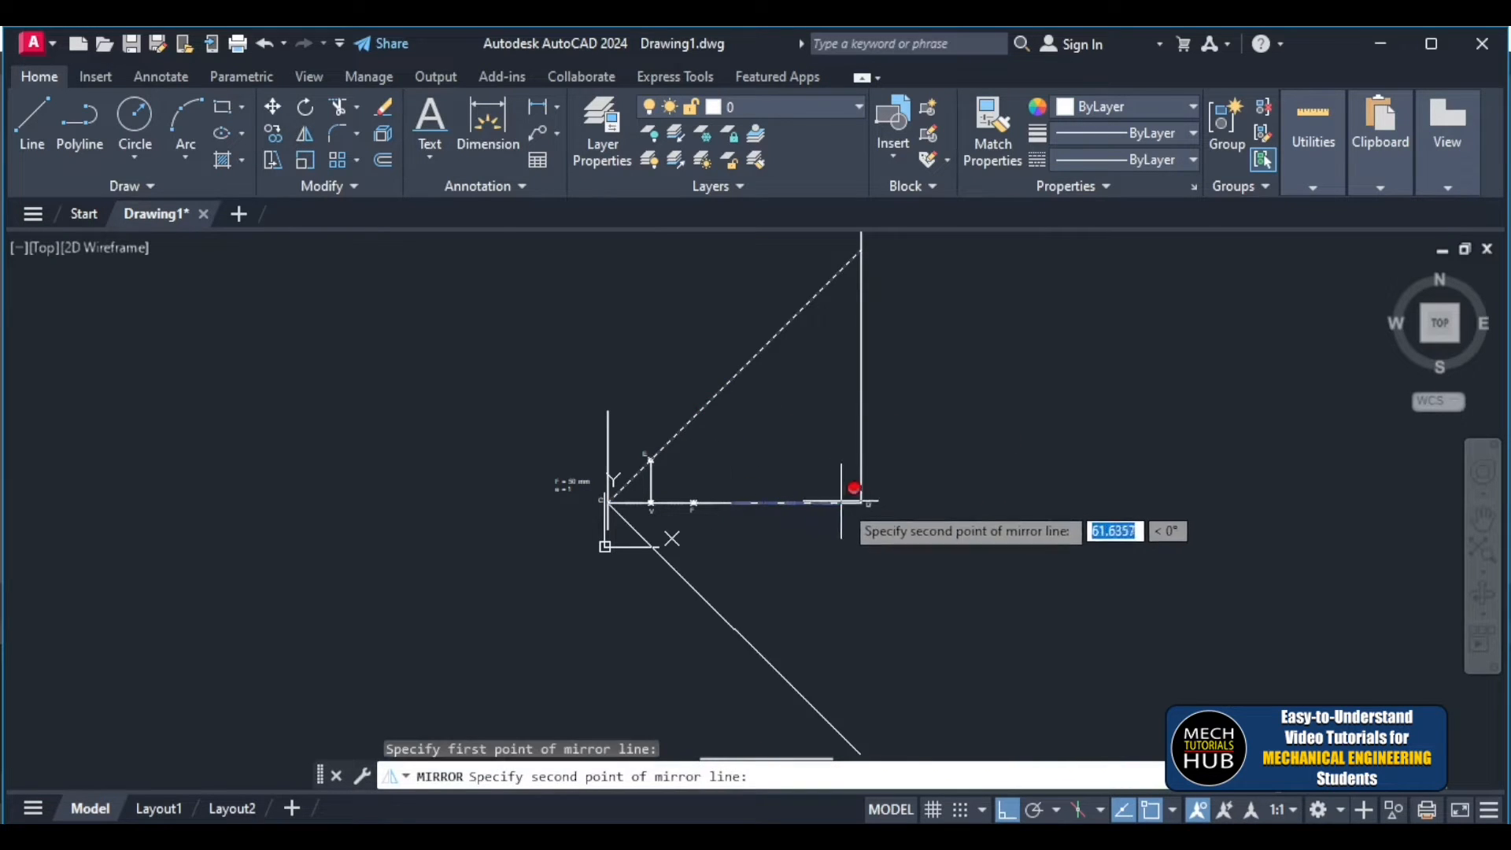
{"action": "left_click", "coordinate": [869, 502]}
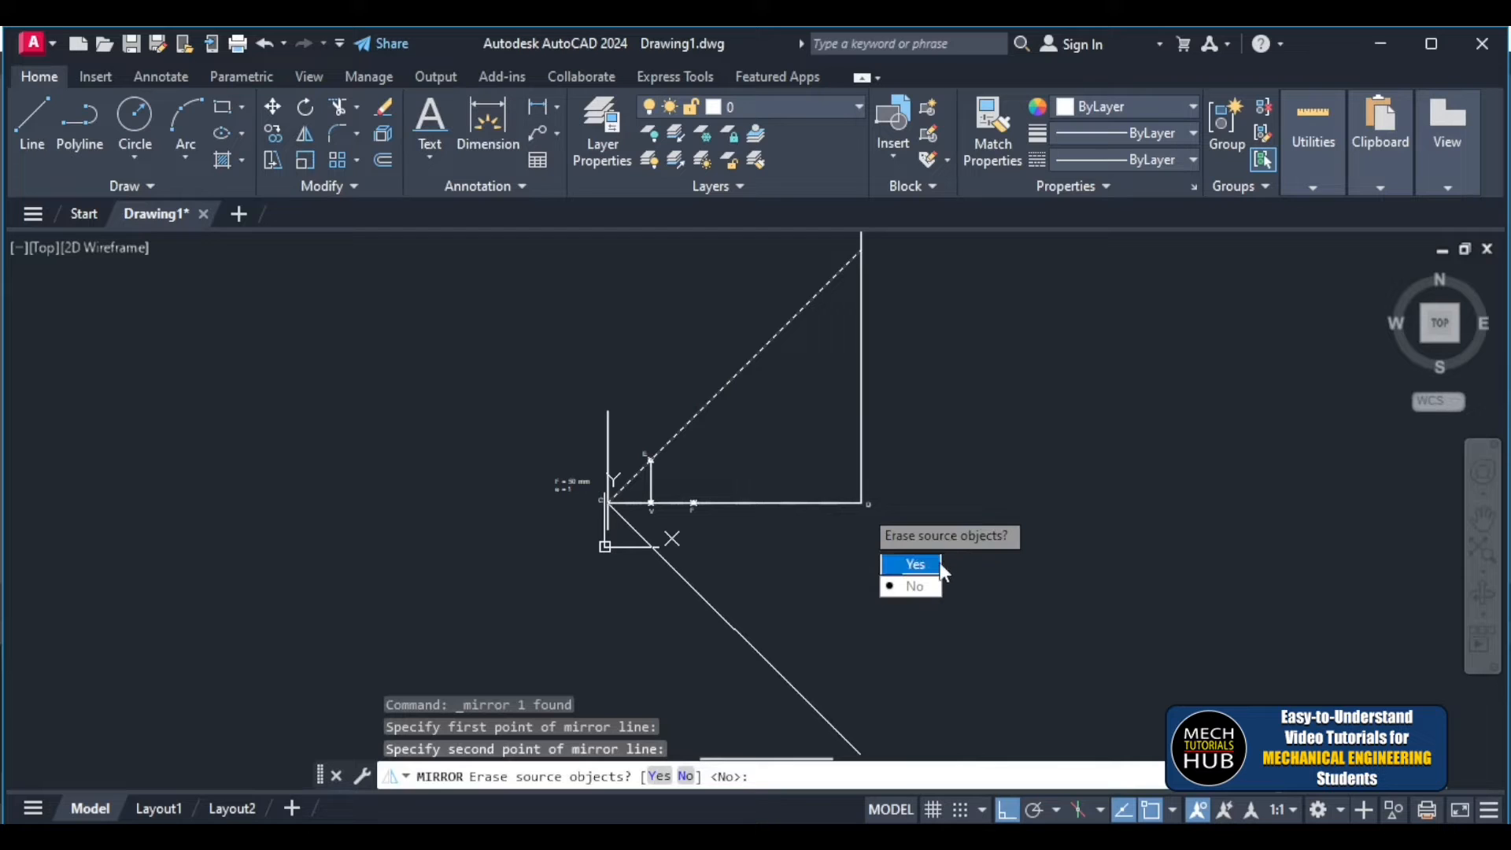
{"action": "left_click", "coordinate": [912, 586]}
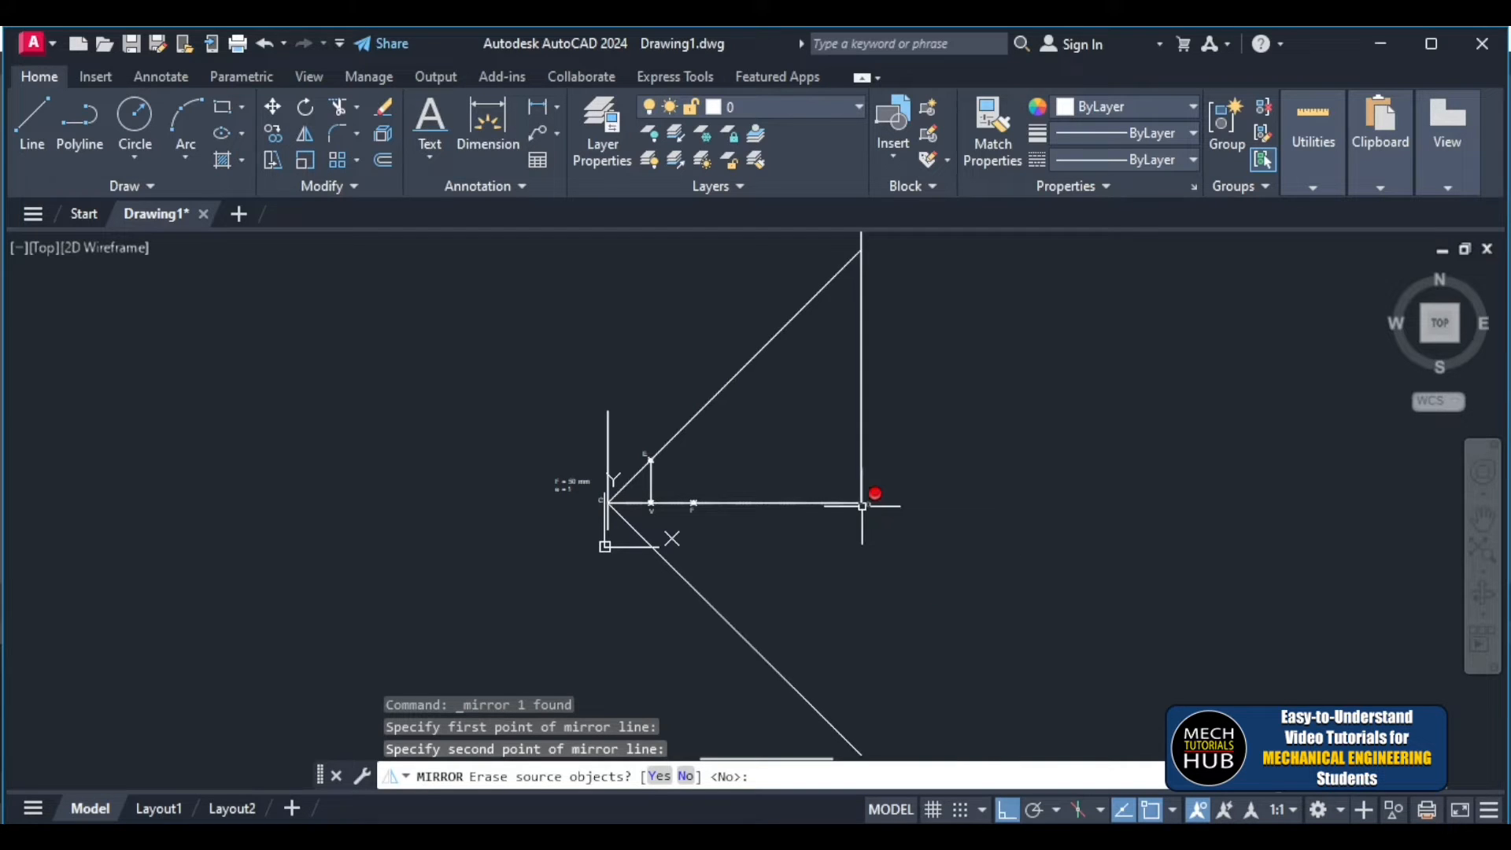
{"action": "scroll", "coordinate": [710, 511], "scroll_direction": "down", "scroll_amount": 6}
{"action": "scroll", "coordinate": [693, 515], "scroll_direction": "up", "scroll_amount": 8}
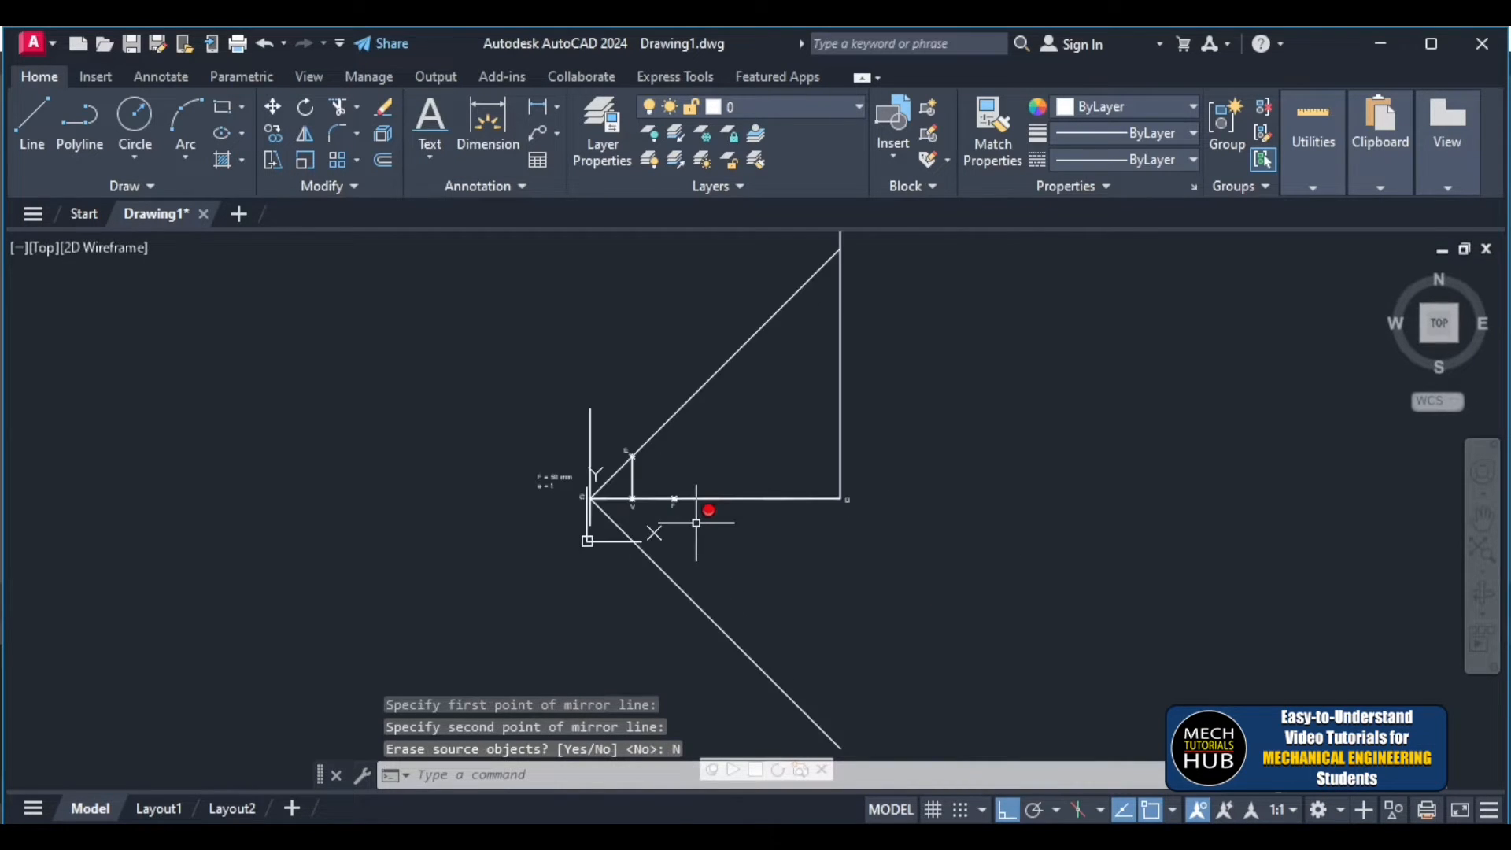
{"action": "scroll", "coordinate": [709, 512], "scroll_direction": "down", "scroll_amount": 2}
{"action": "scroll", "coordinate": [680, 470], "scroll_direction": "down", "scroll_amount": 4}
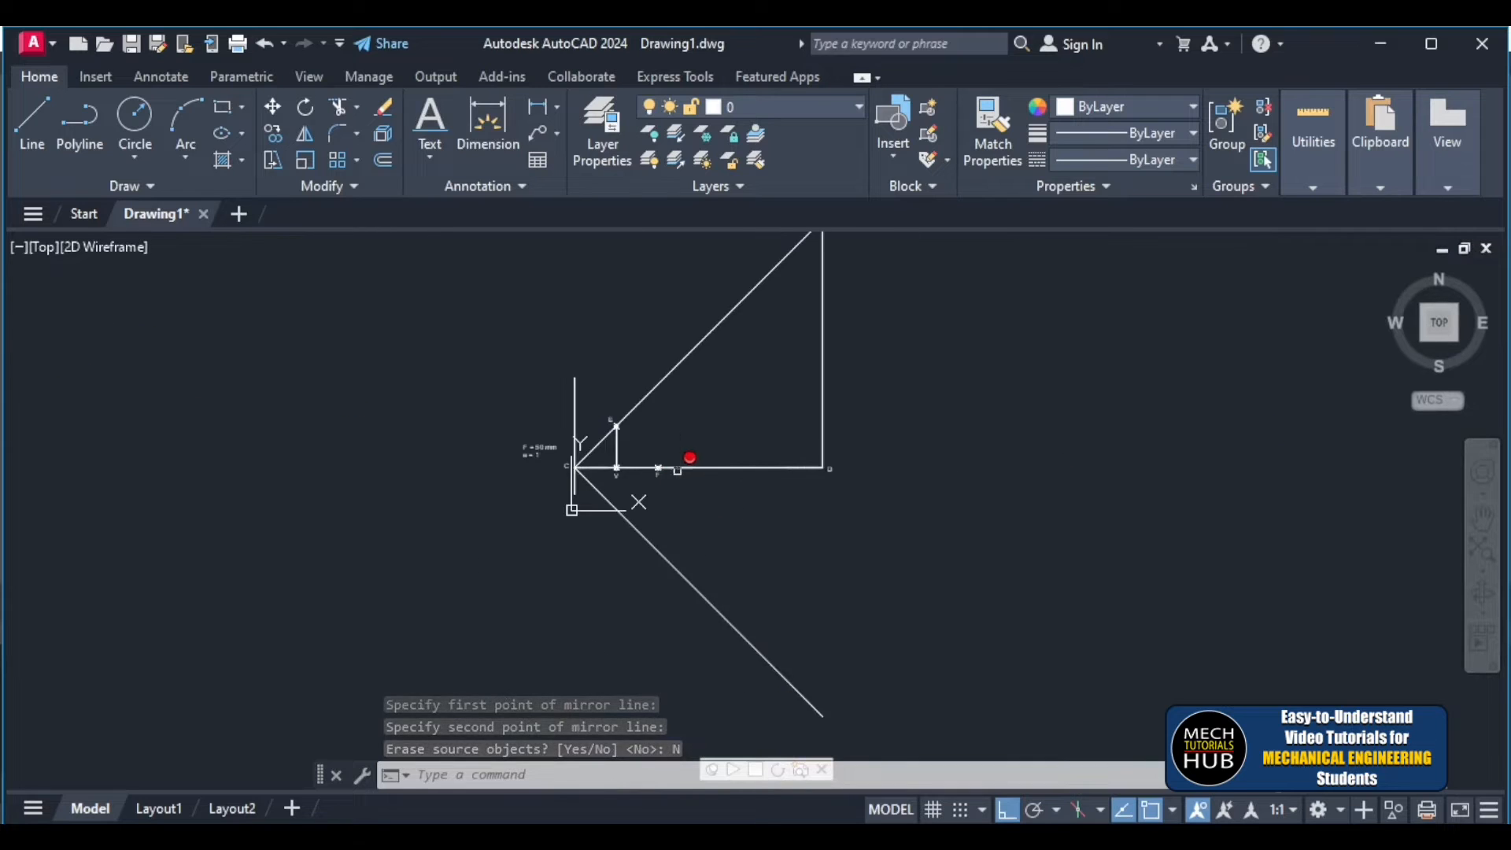
{"action": "scroll", "coordinate": [645, 465], "scroll_direction": "up", "scroll_amount": 6}
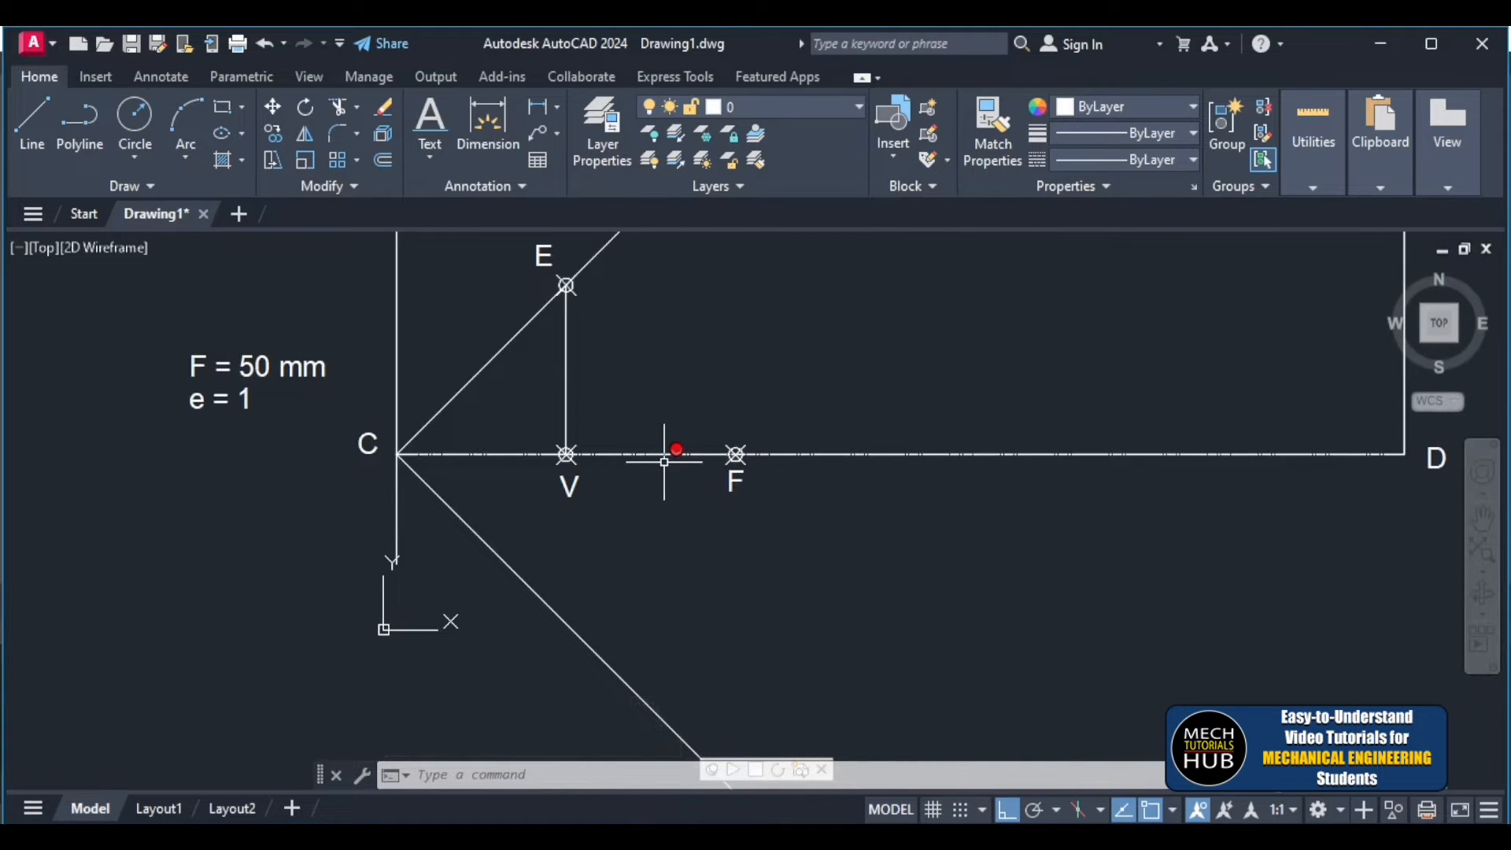
{"action": "left_click", "coordinate": [625, 455]}
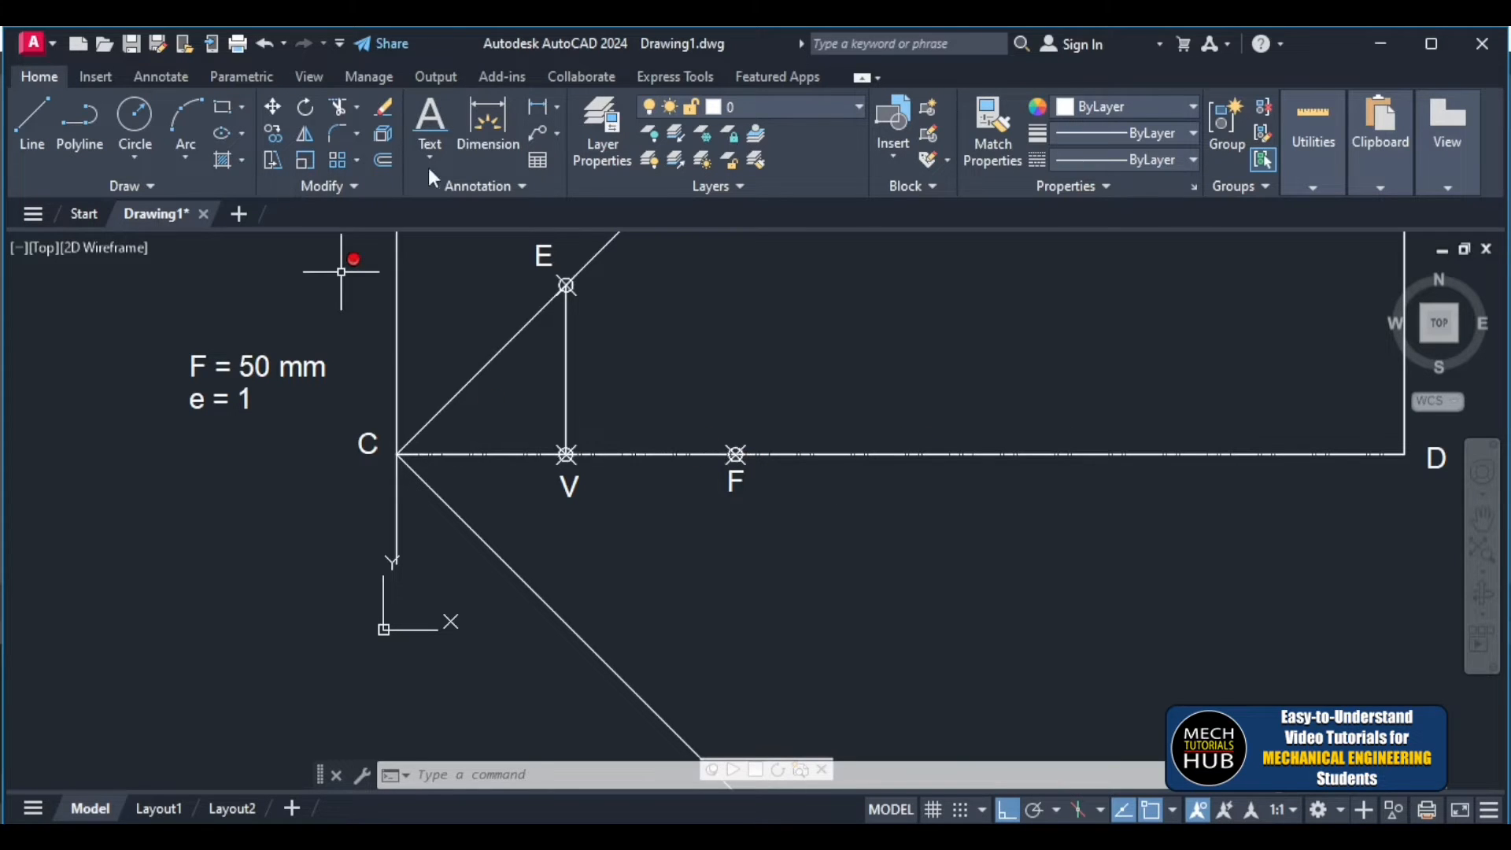
{"action": "left_click", "coordinate": [730, 477]}
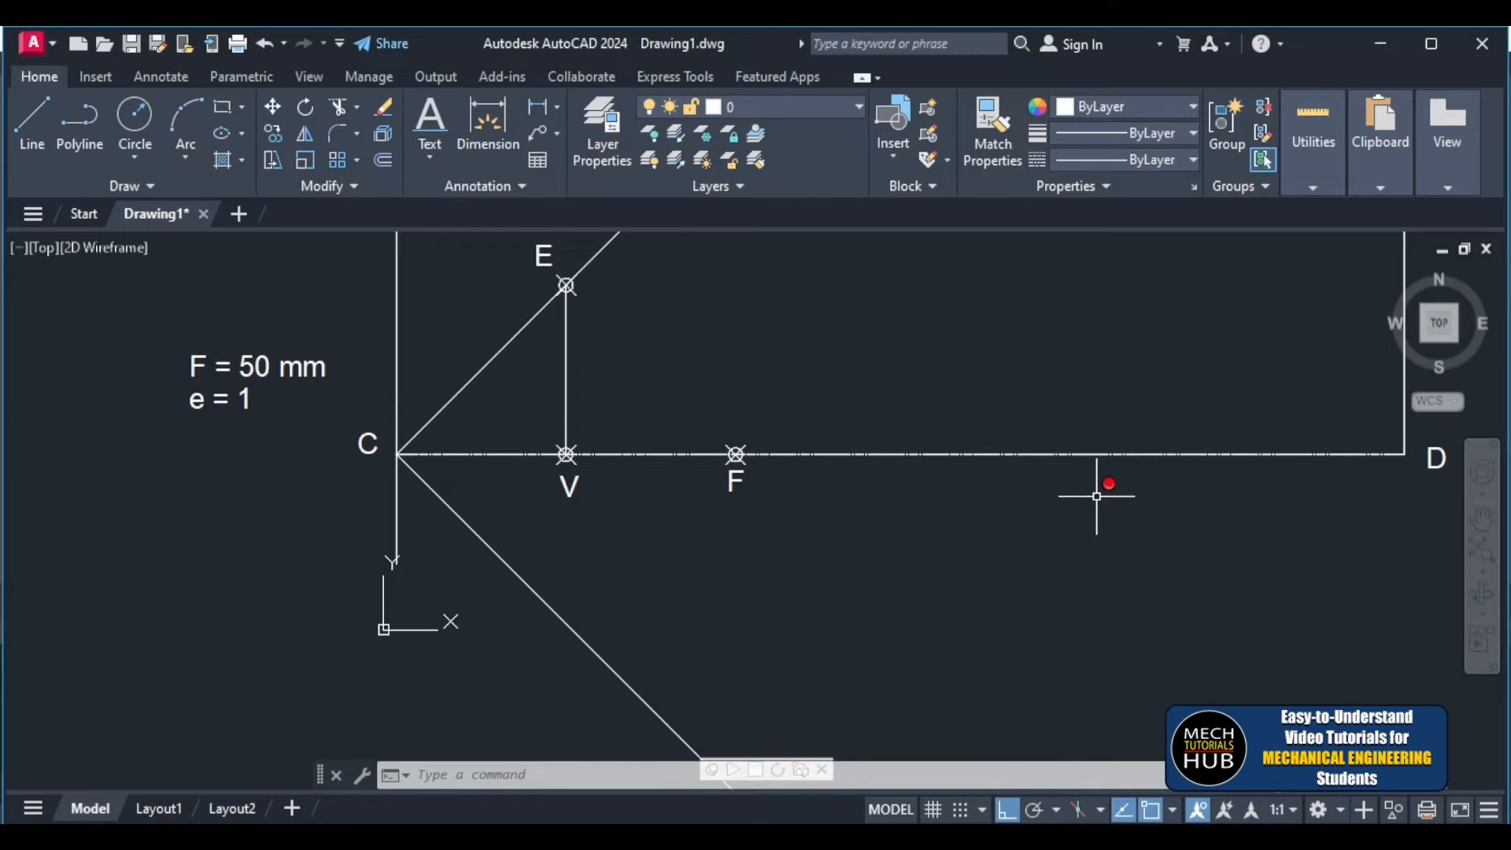
{"action": "left_click", "coordinate": [988, 454]}
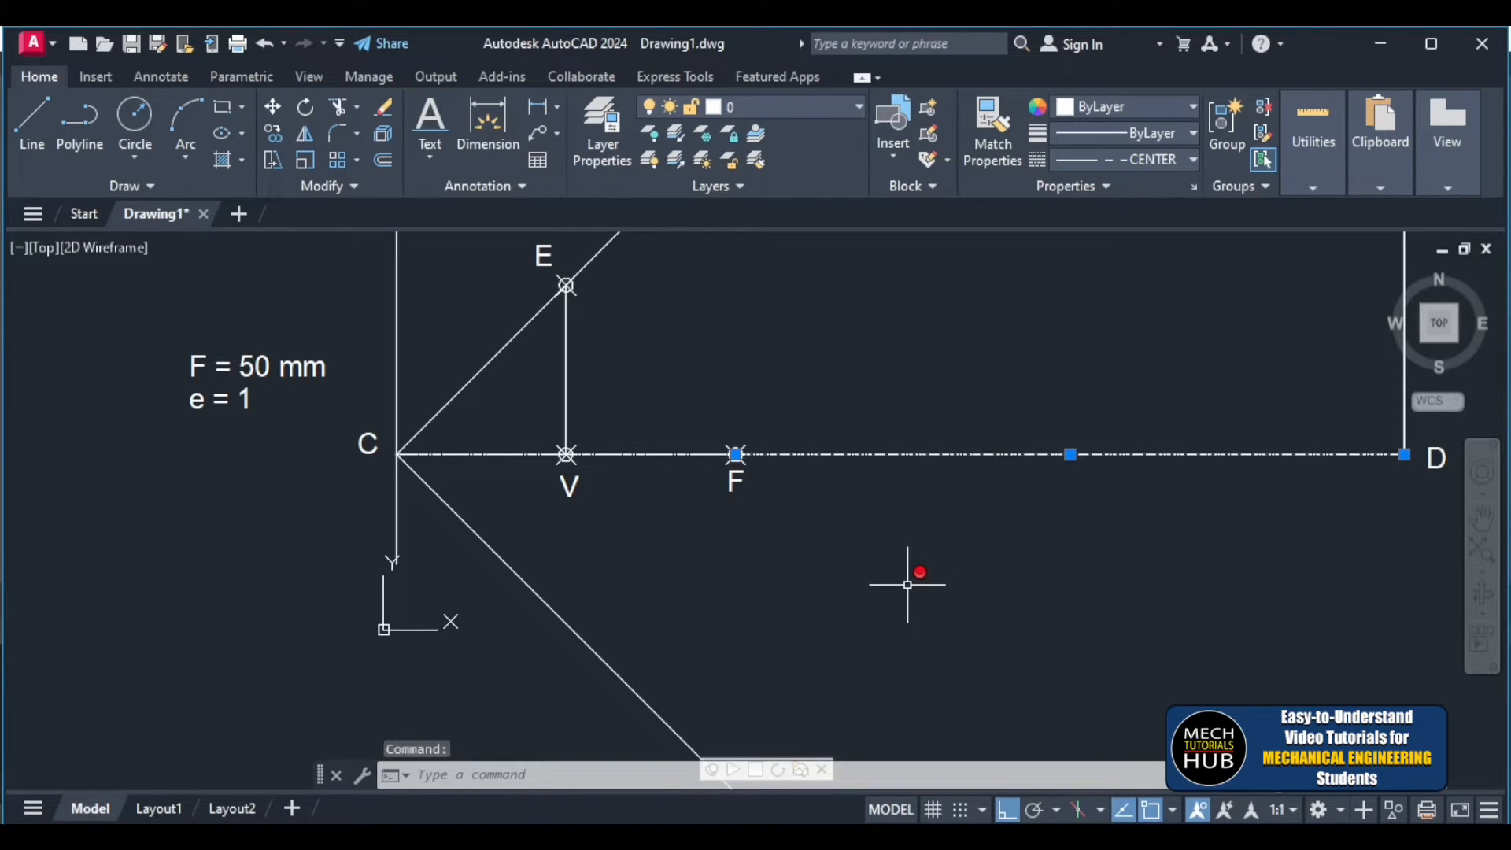
{"action": "key", "text": "Escape"}
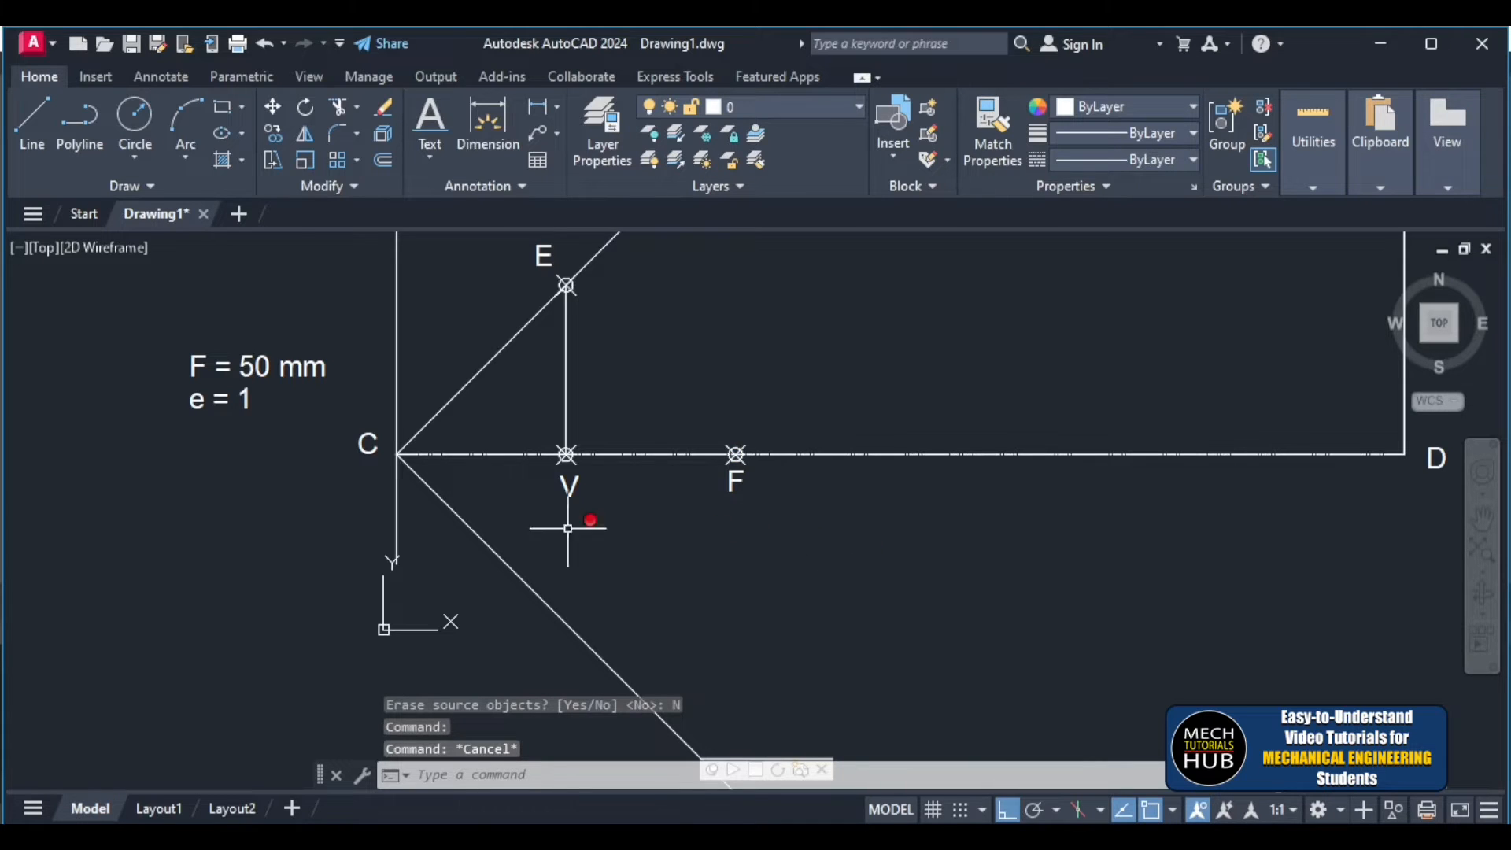
{"action": "scroll", "coordinate": [574, 457], "scroll_direction": "up", "scroll_amount": 8}
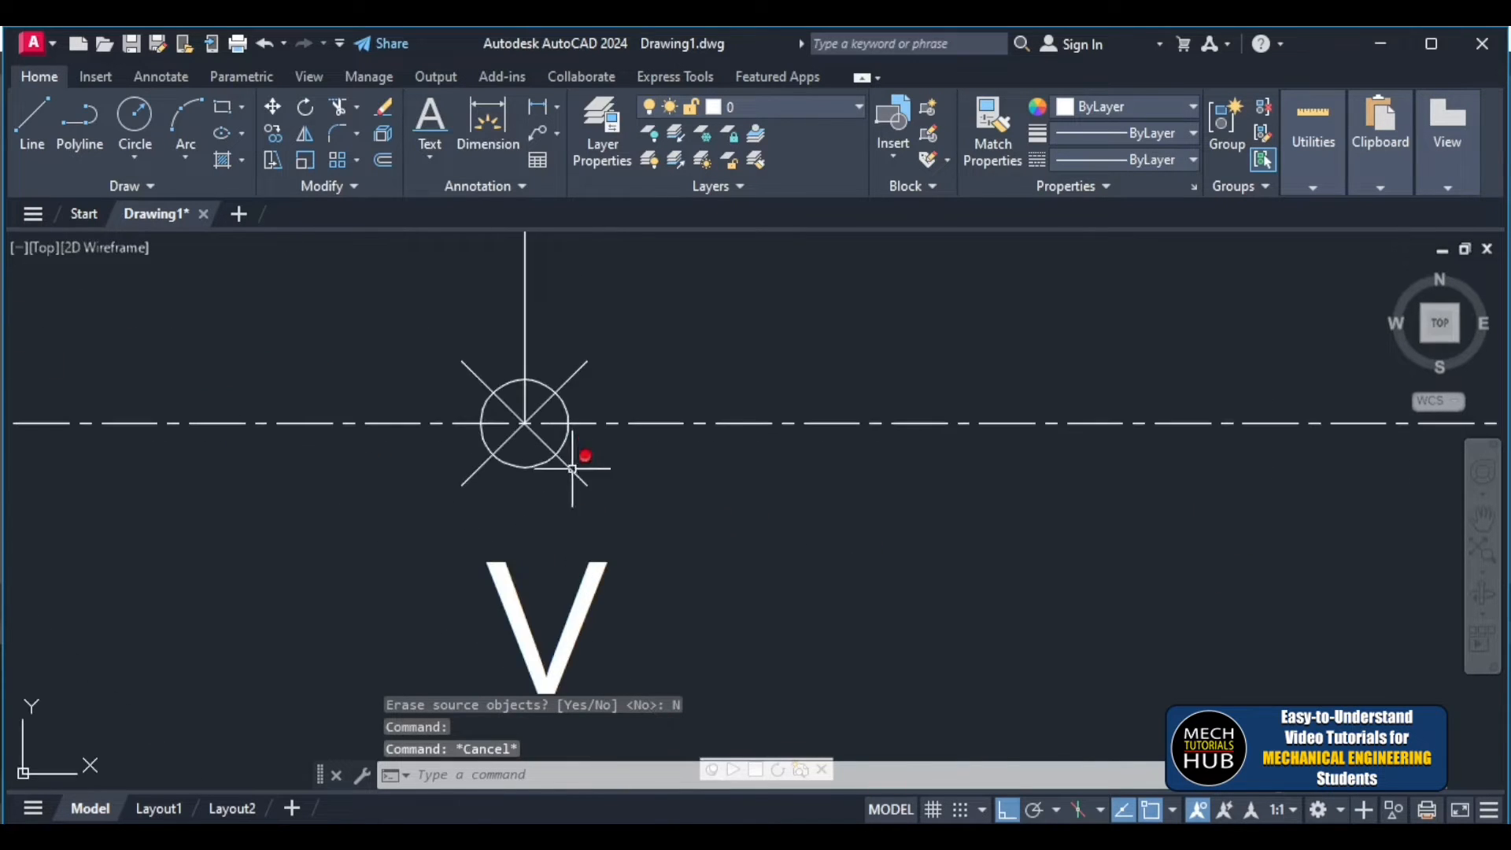
{"action": "key", "text": "Escape"}
{"action": "type", "text": "o"}
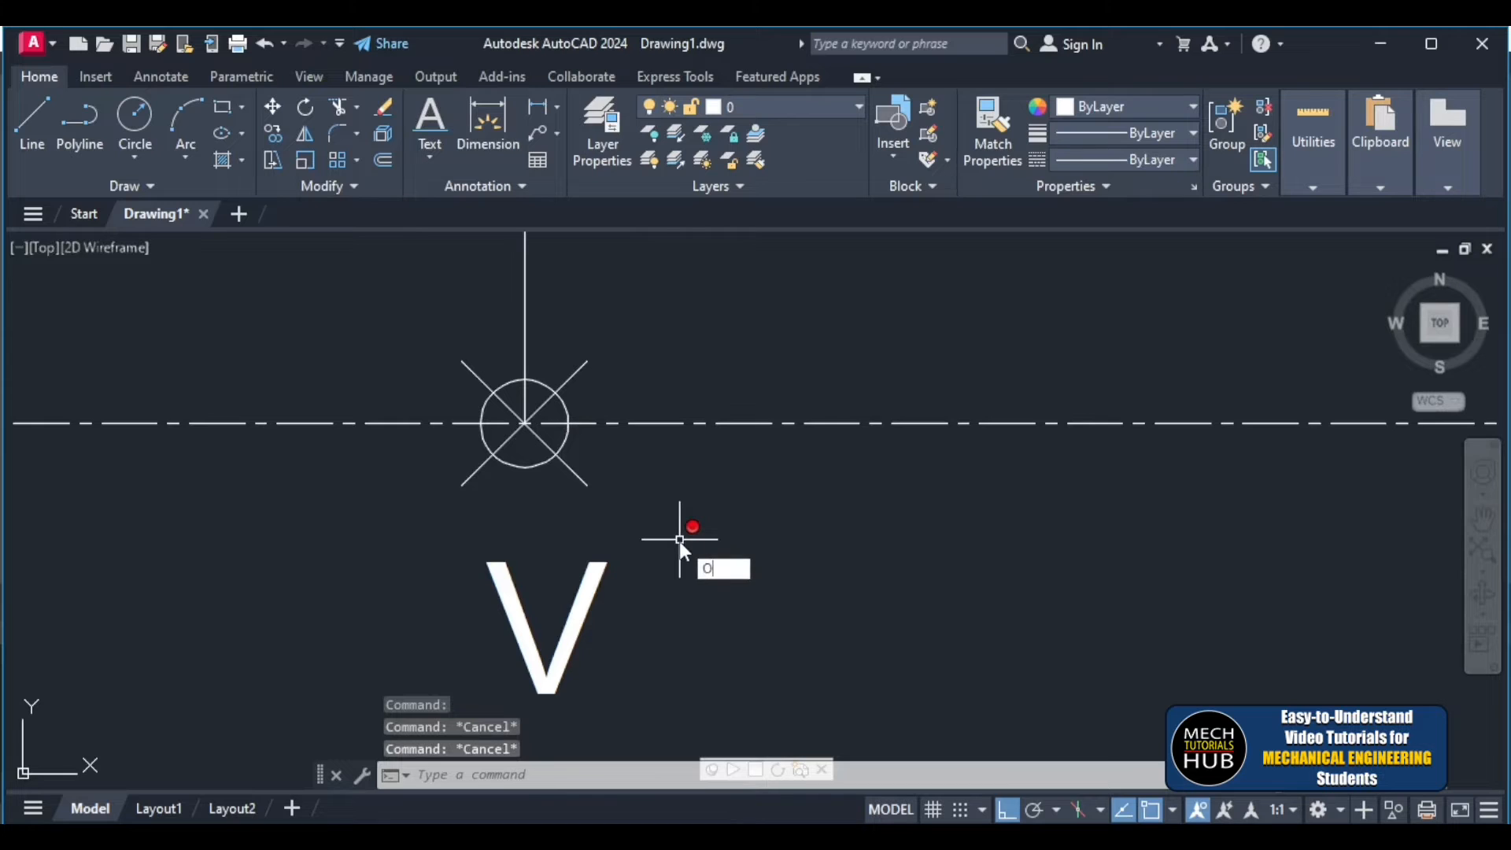
{"action": "key", "text": "Return"}
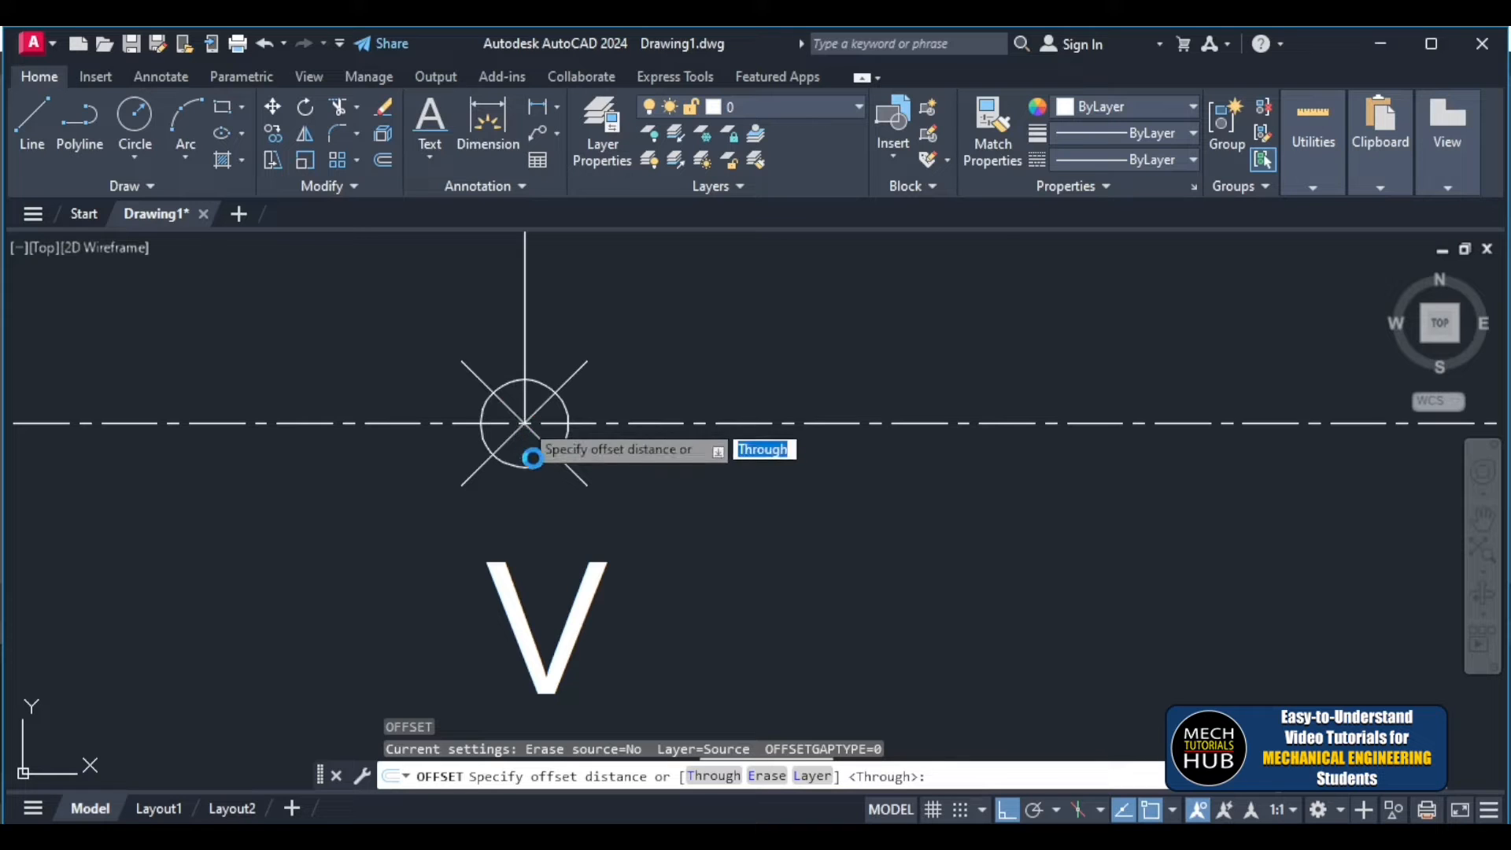
{"action": "key", "text": "Return"}
{"action": "left_click", "coordinate": [997, 206]}
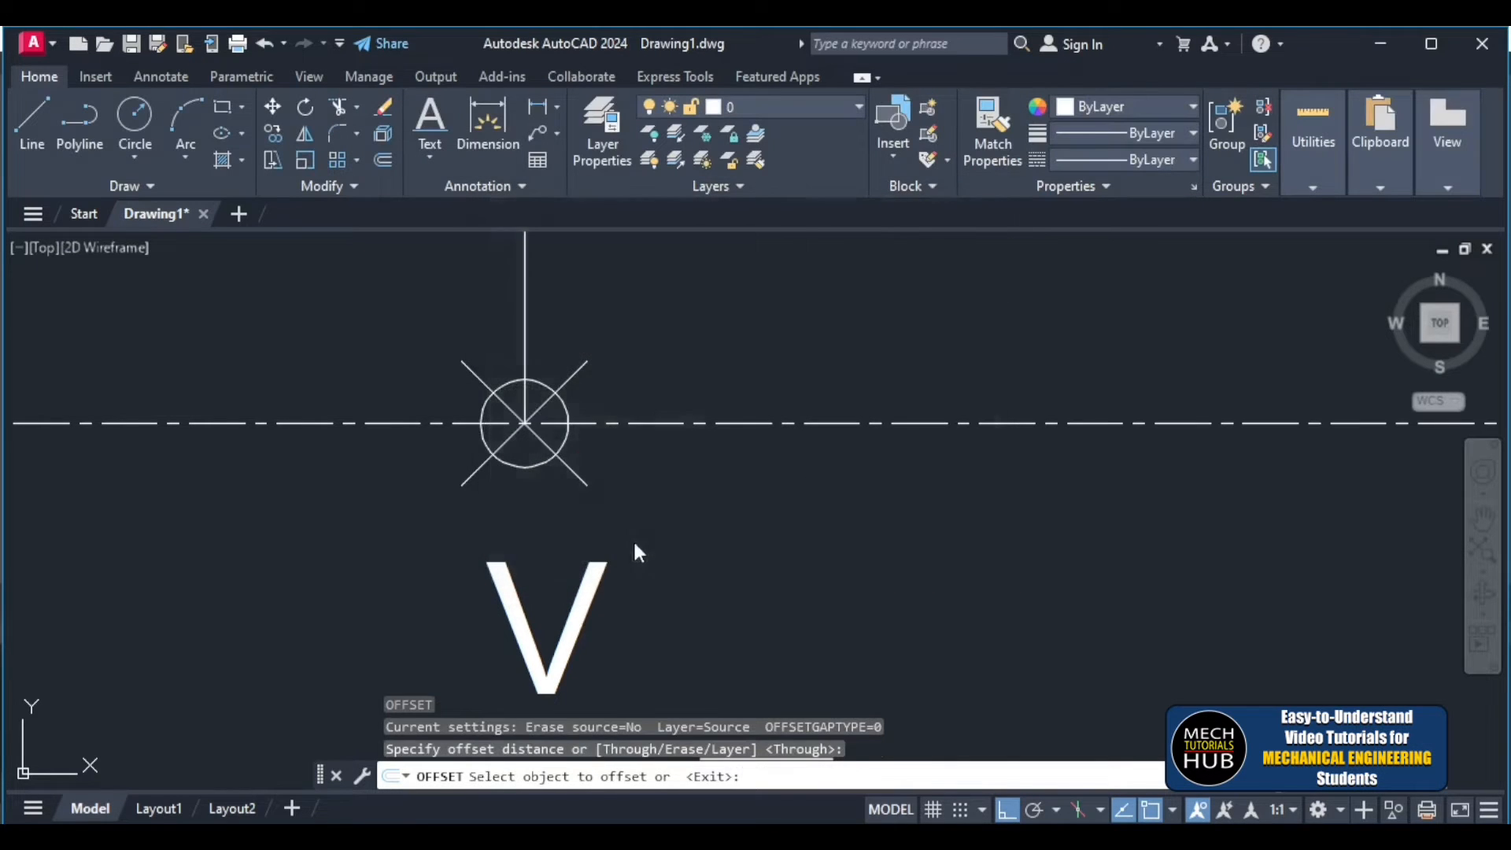
{"action": "left_click", "coordinate": [570, 470]}
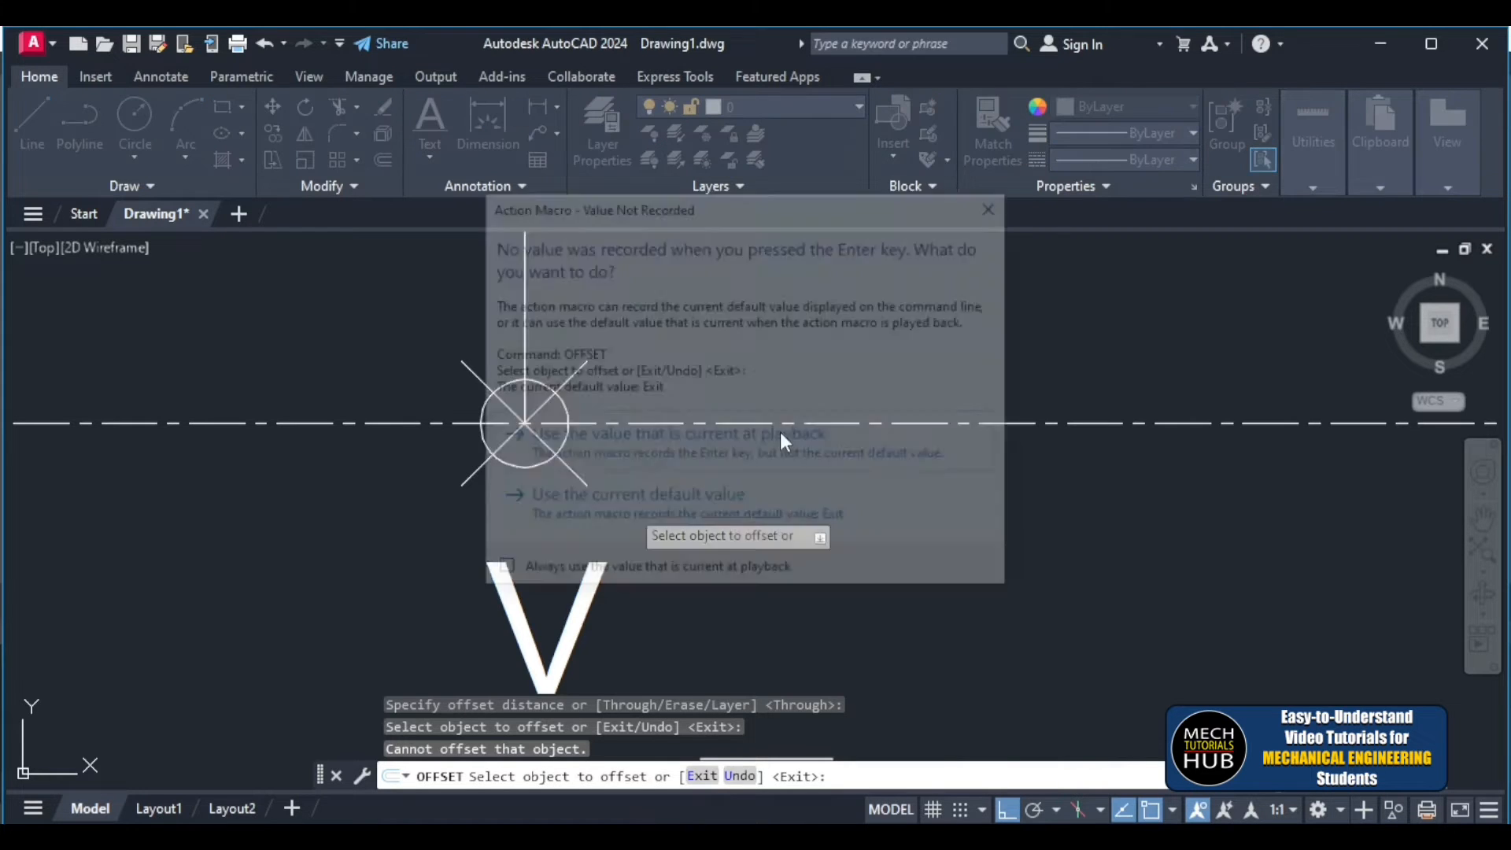
{"action": "left_click", "coordinate": [998, 206]}
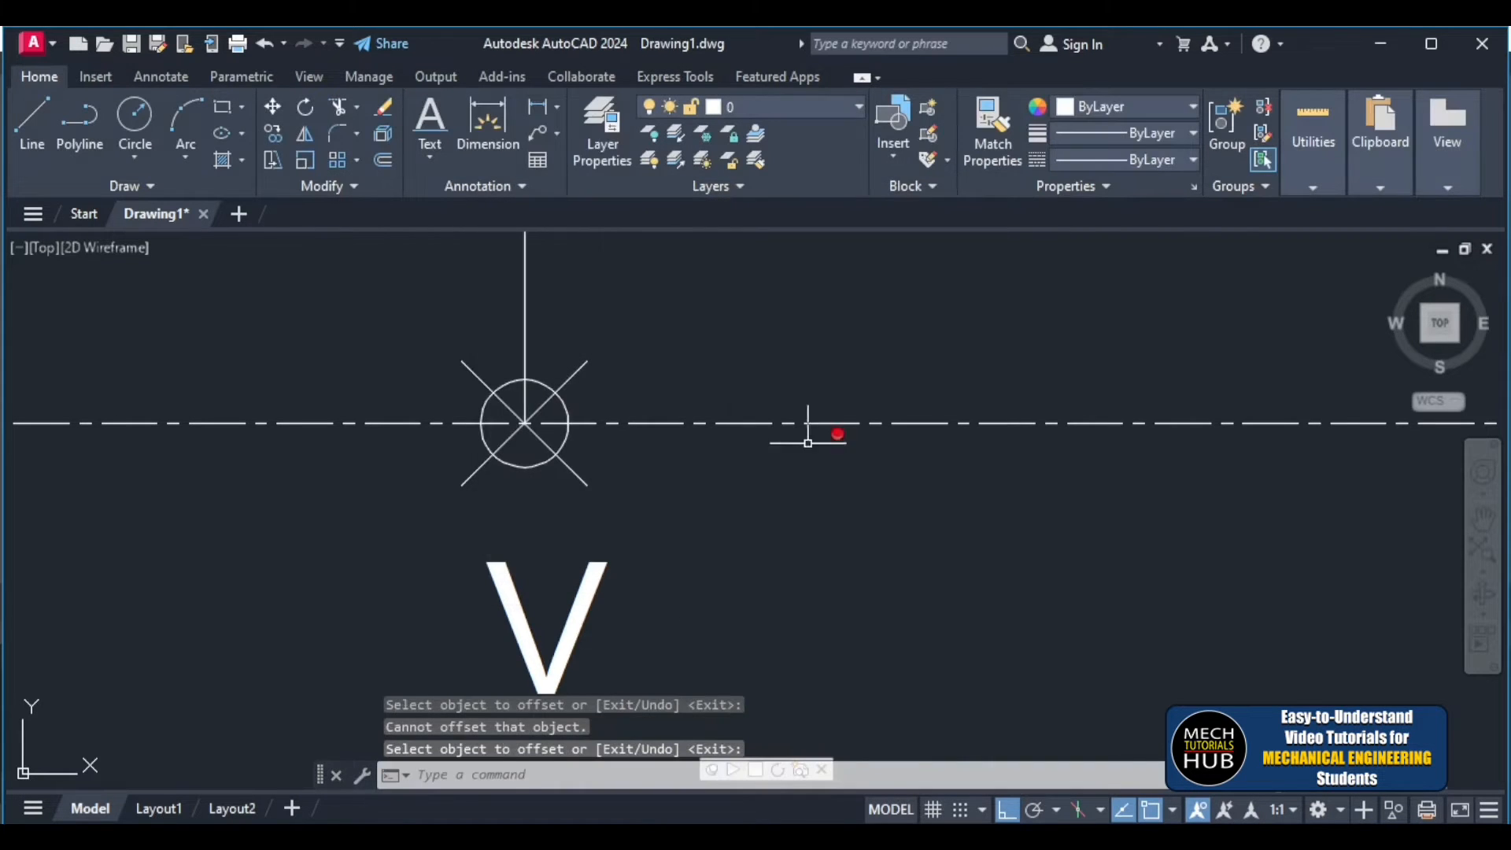
{"action": "scroll", "coordinate": [759, 428], "scroll_direction": "down", "scroll_amount": 10}
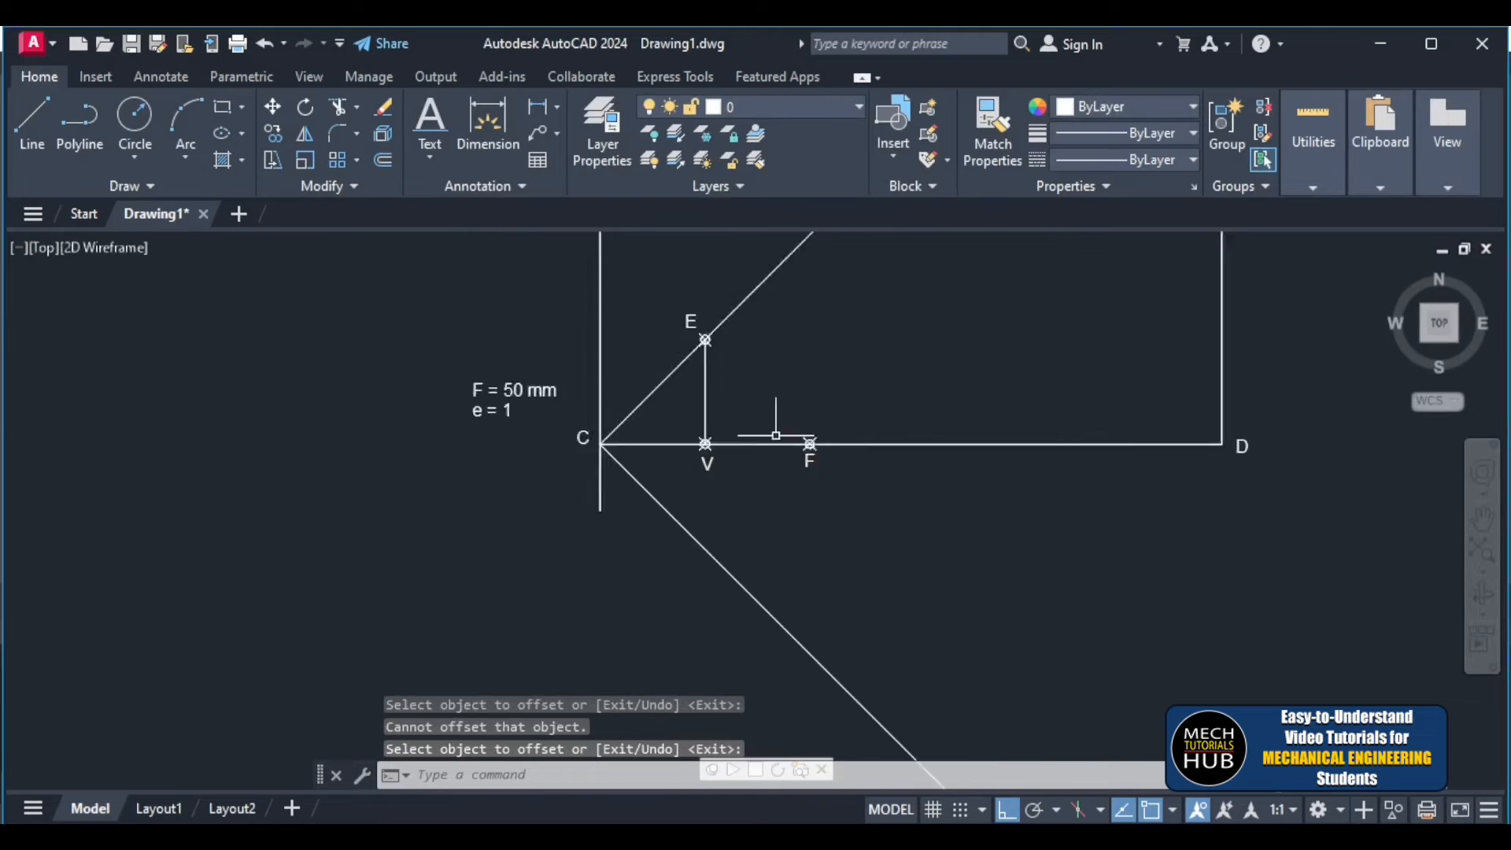
{"action": "scroll", "coordinate": [772, 432], "scroll_direction": "up", "scroll_amount": 8}
{"action": "left_click", "coordinate": [323, 469]}
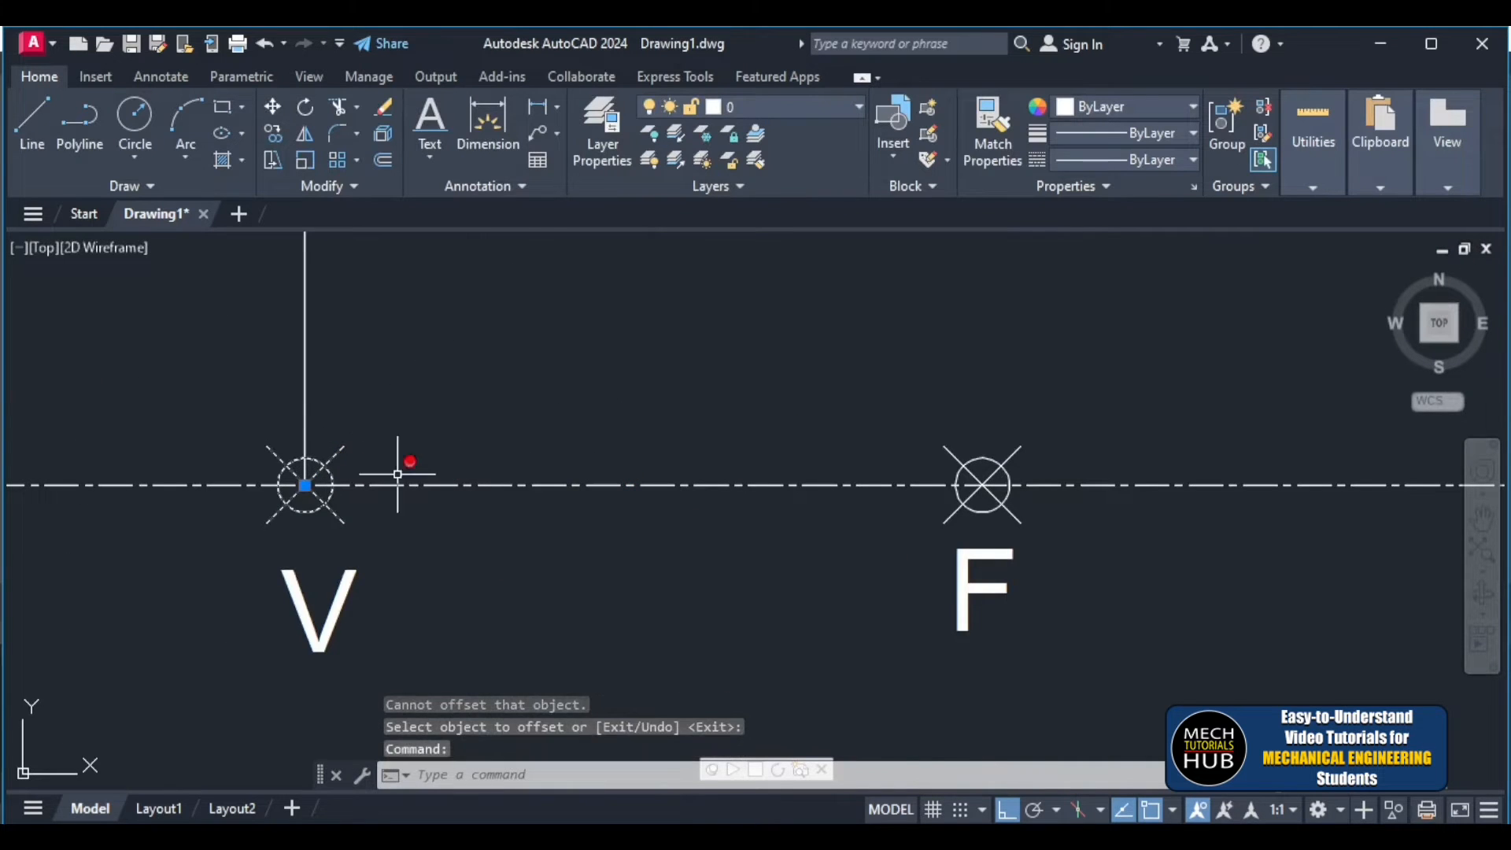
{"action": "key", "text": "Escape"}
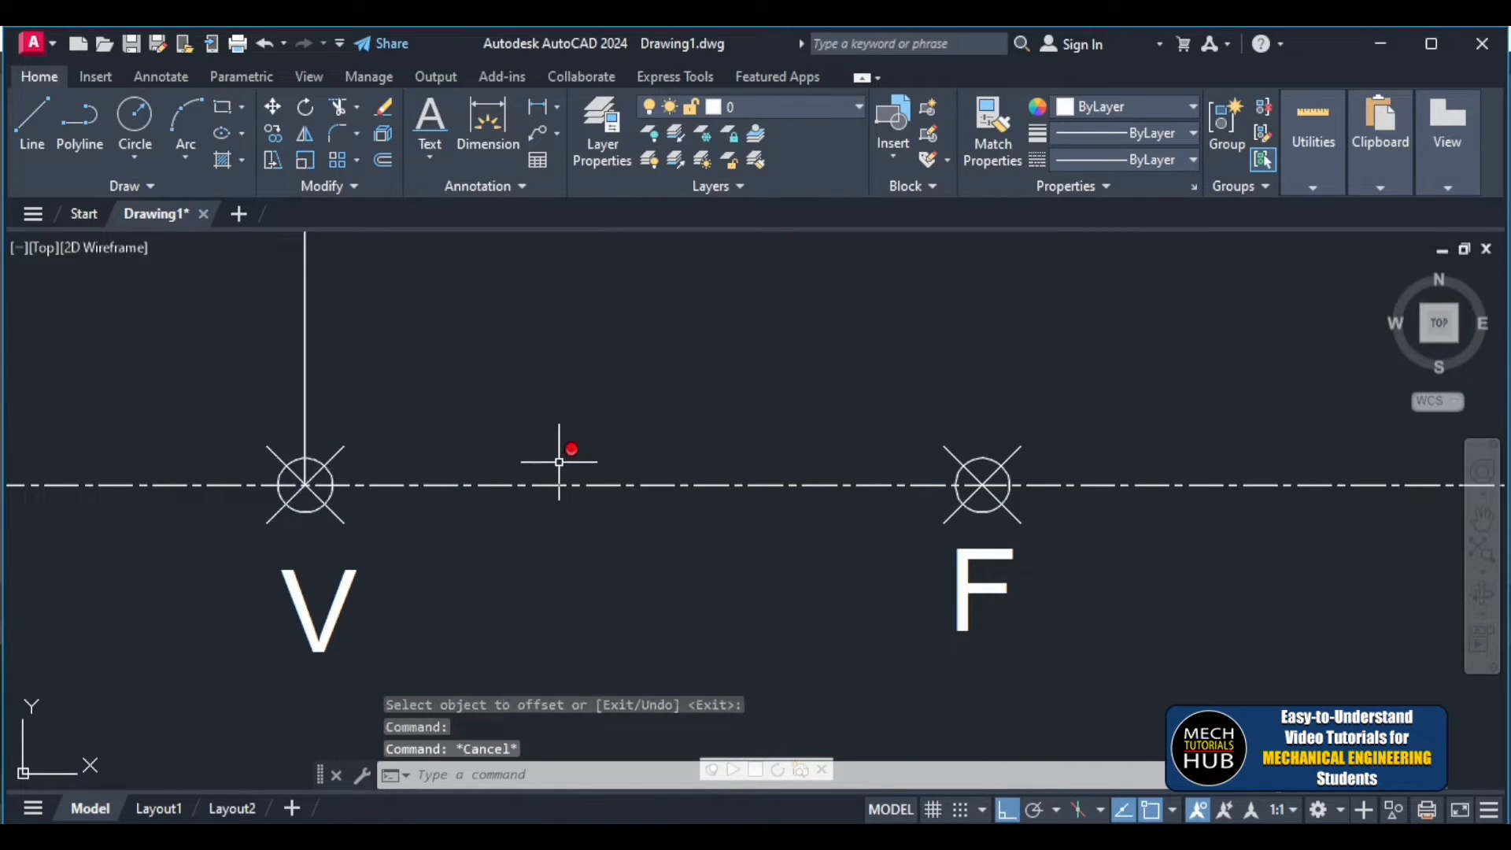
{"action": "scroll", "coordinate": [558, 496], "scroll_direction": "down", "scroll_amount": 5}
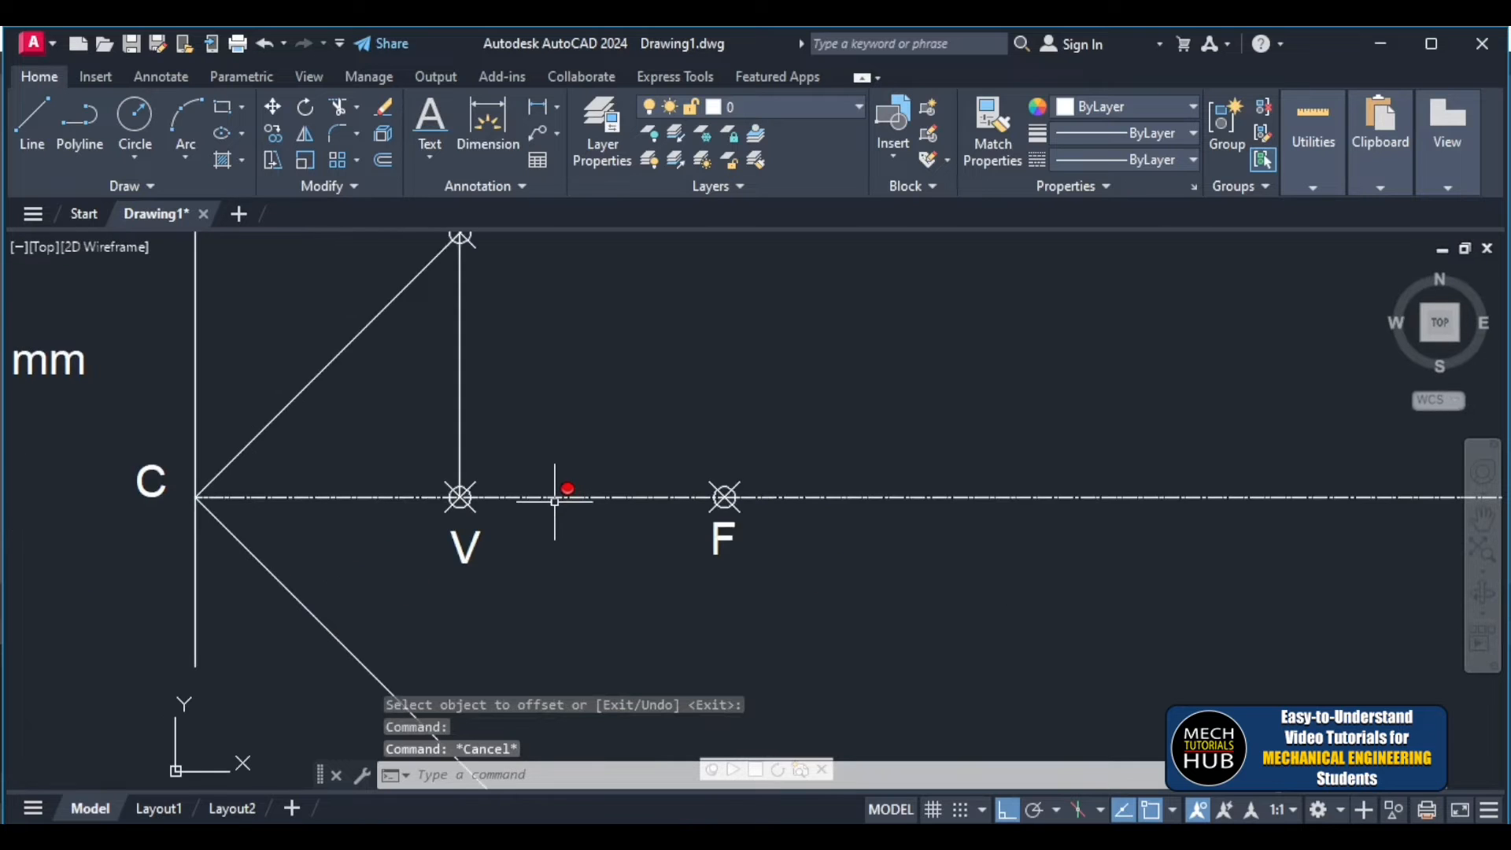
- Offset the vertical line VE 10 mm toward F
{"action": "key", "text": "Return"}
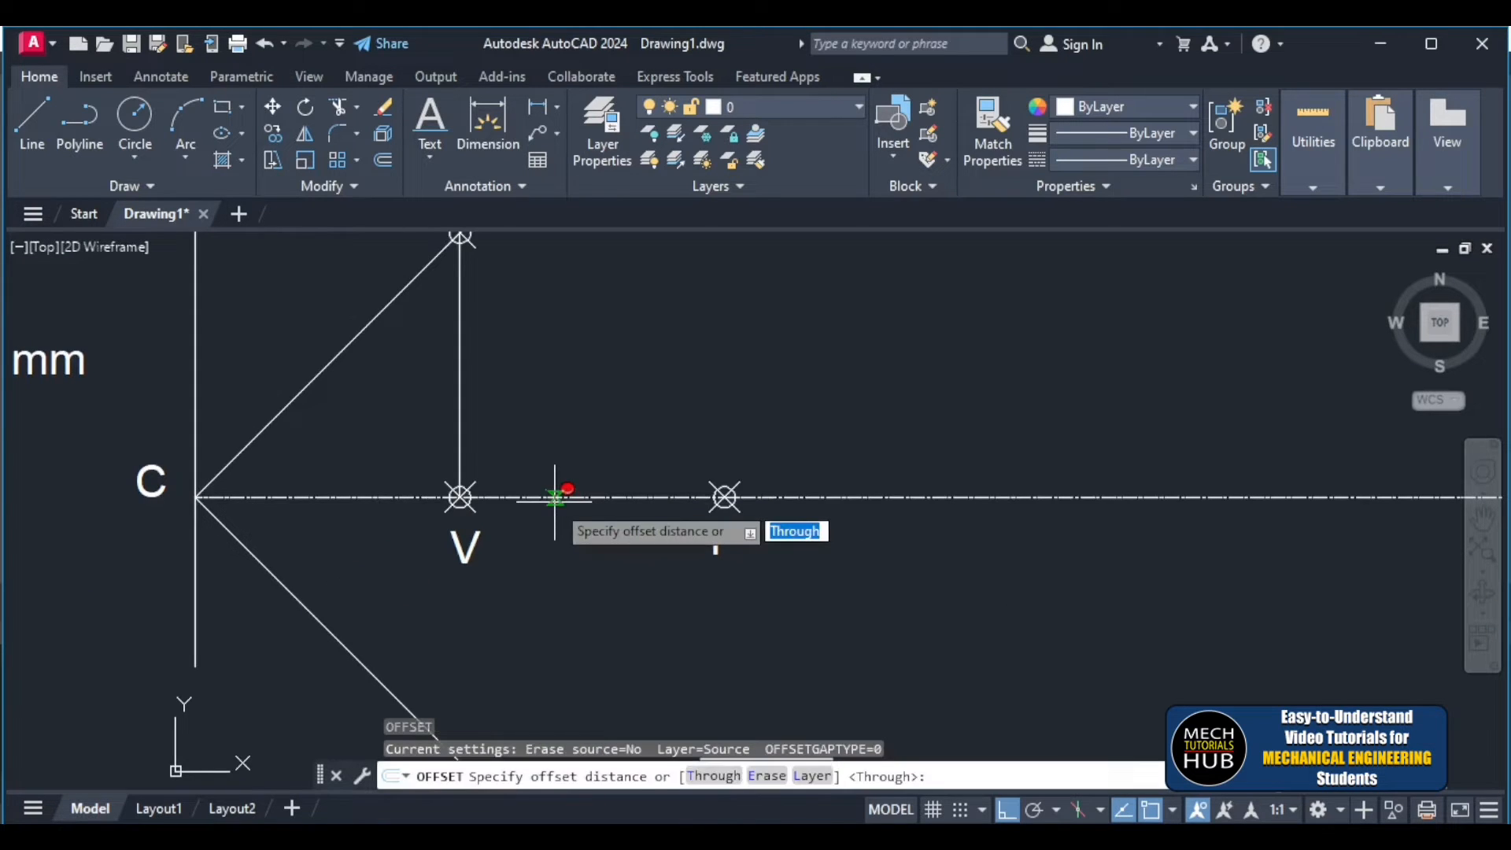
{"action": "key", "text": "Return"}
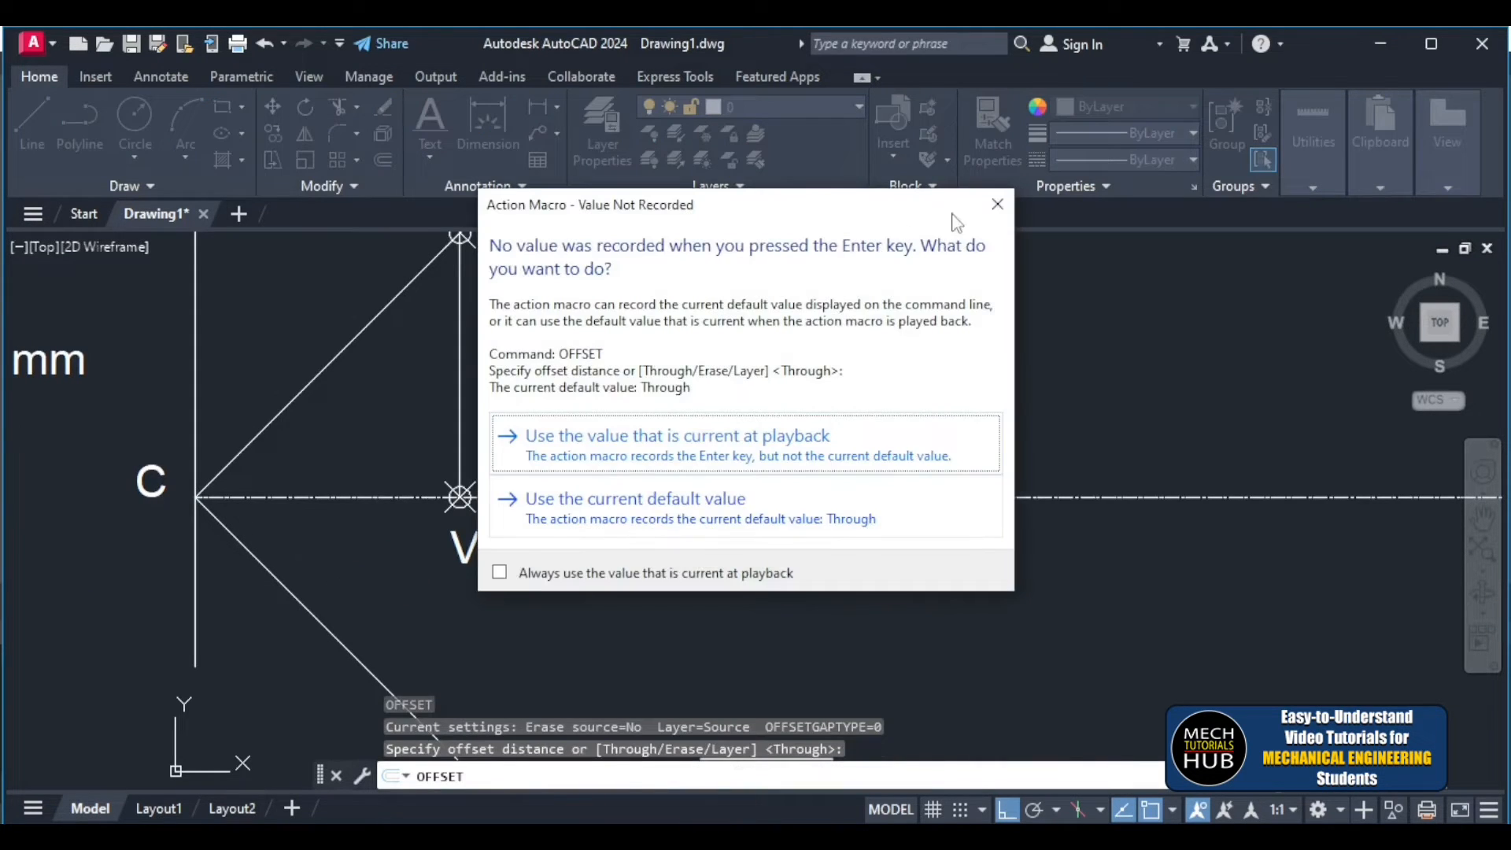
{"action": "left_click", "coordinate": [997, 205]}
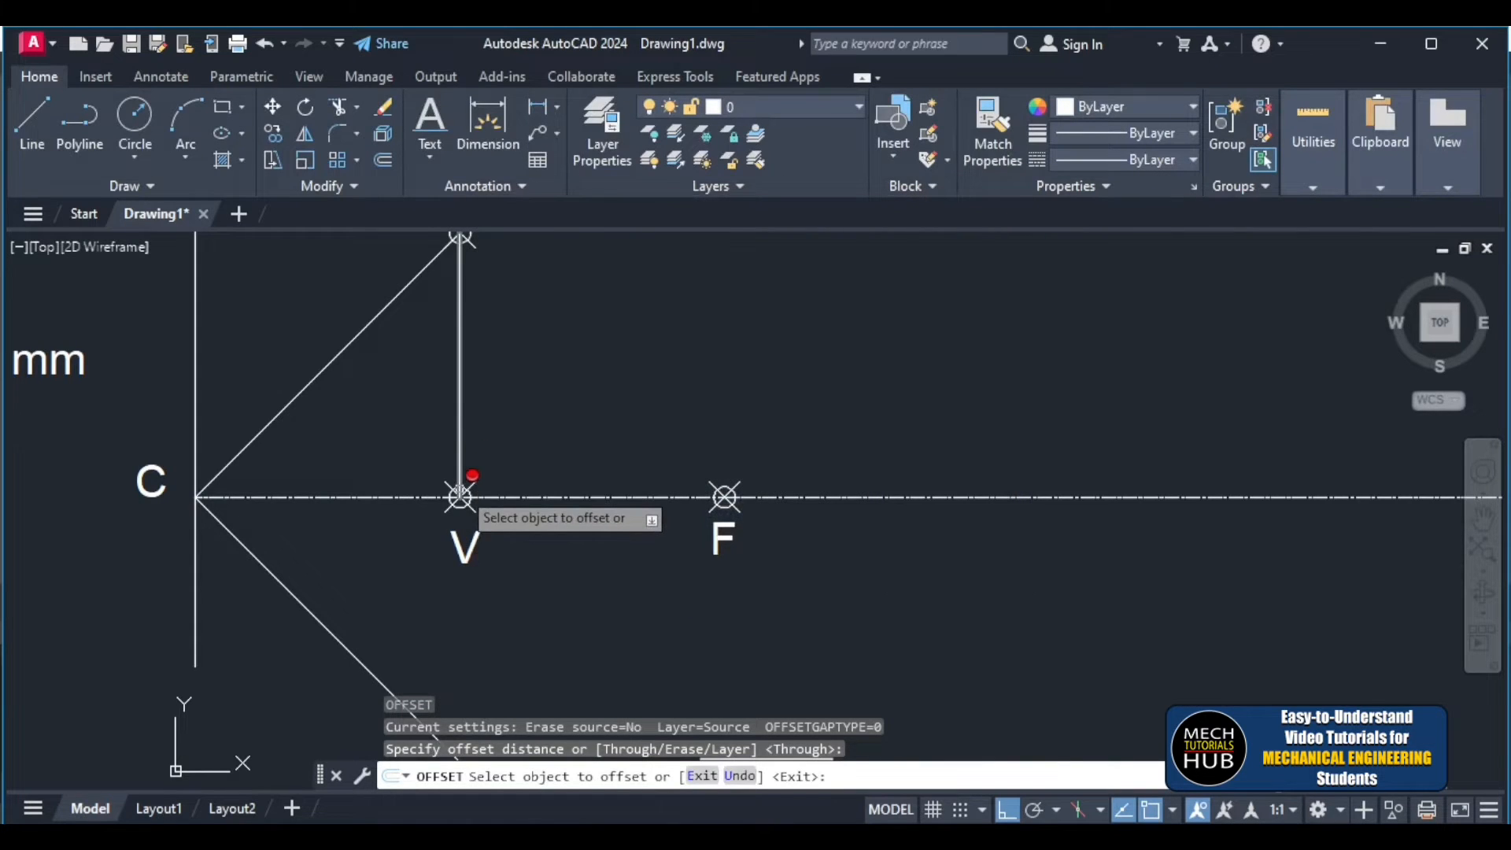
{"action": "scroll", "coordinate": [468, 484], "scroll_direction": "up", "scroll_amount": 5}
{"action": "scroll", "coordinate": [473, 540], "scroll_direction": "up", "scroll_amount": 4}
{"action": "left_click", "coordinate": [492, 454]}
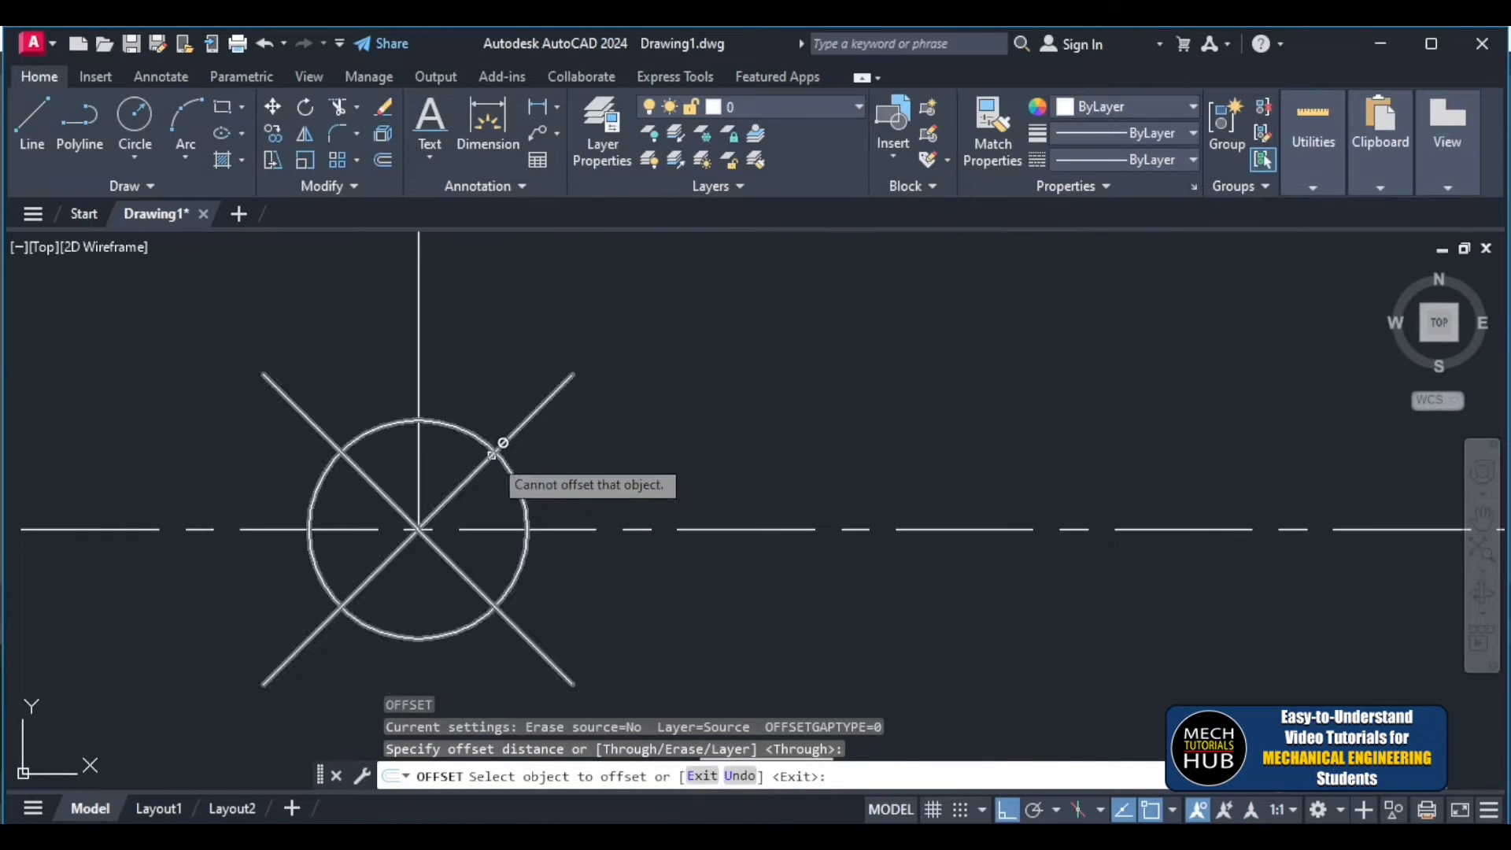
{"action": "scroll", "coordinate": [490, 449], "scroll_direction": "down", "scroll_amount": 10}
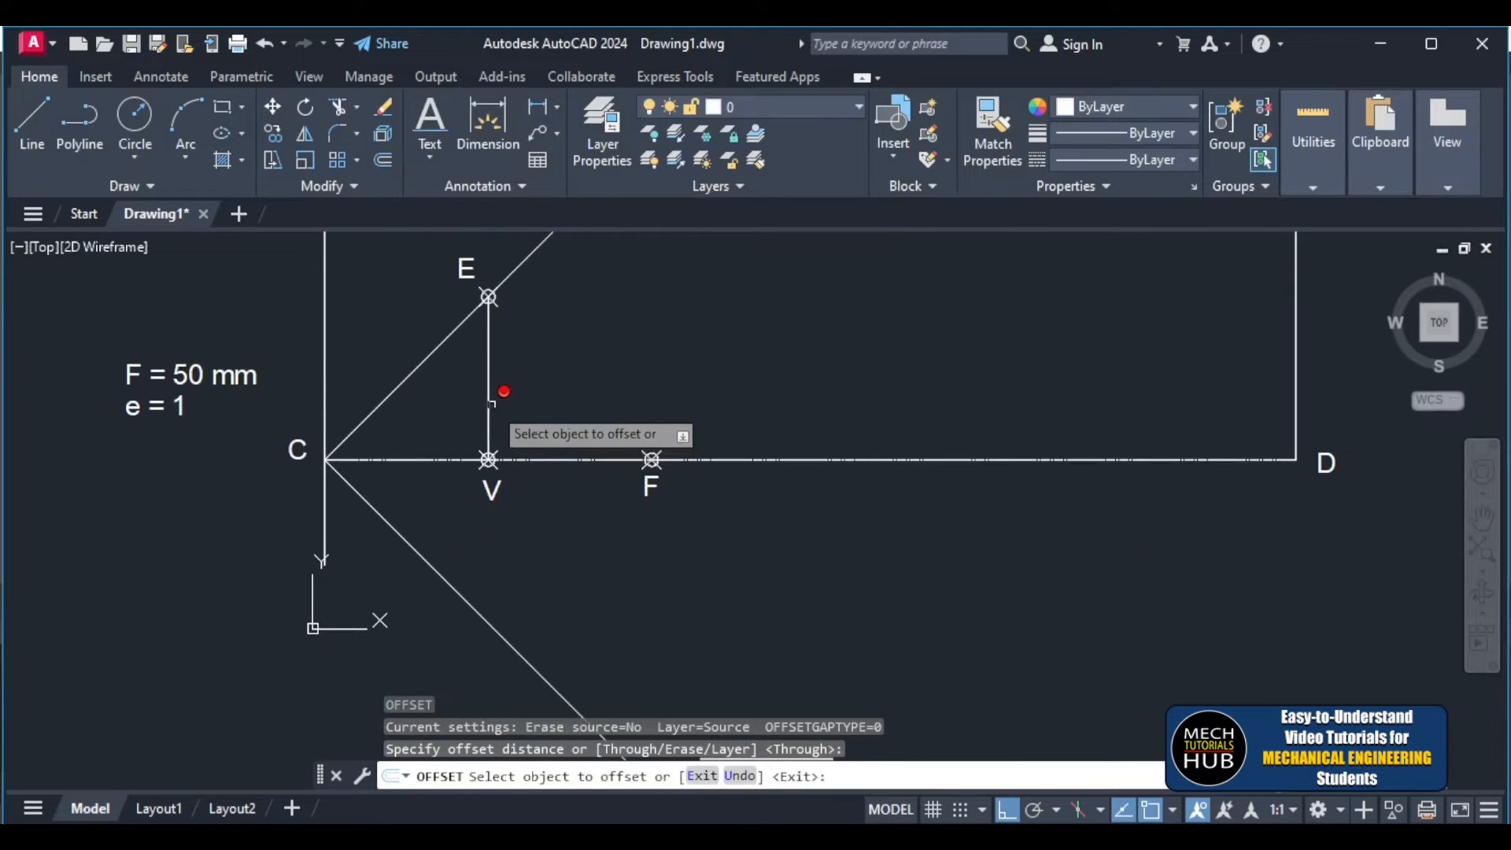
{"action": "left_click", "coordinate": [488, 403]}
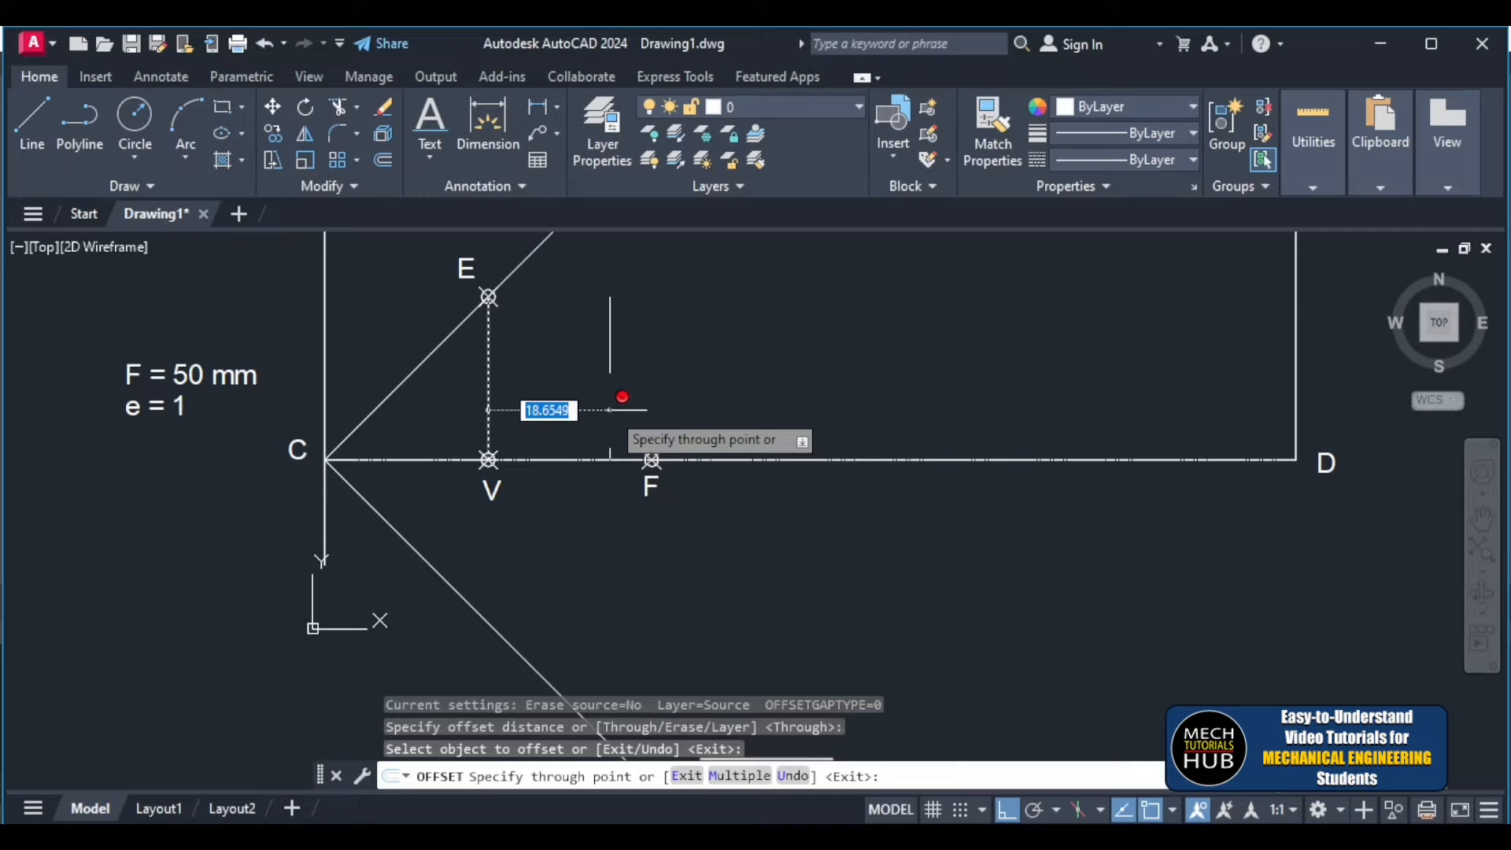
{"action": "key", "text": "Return"}
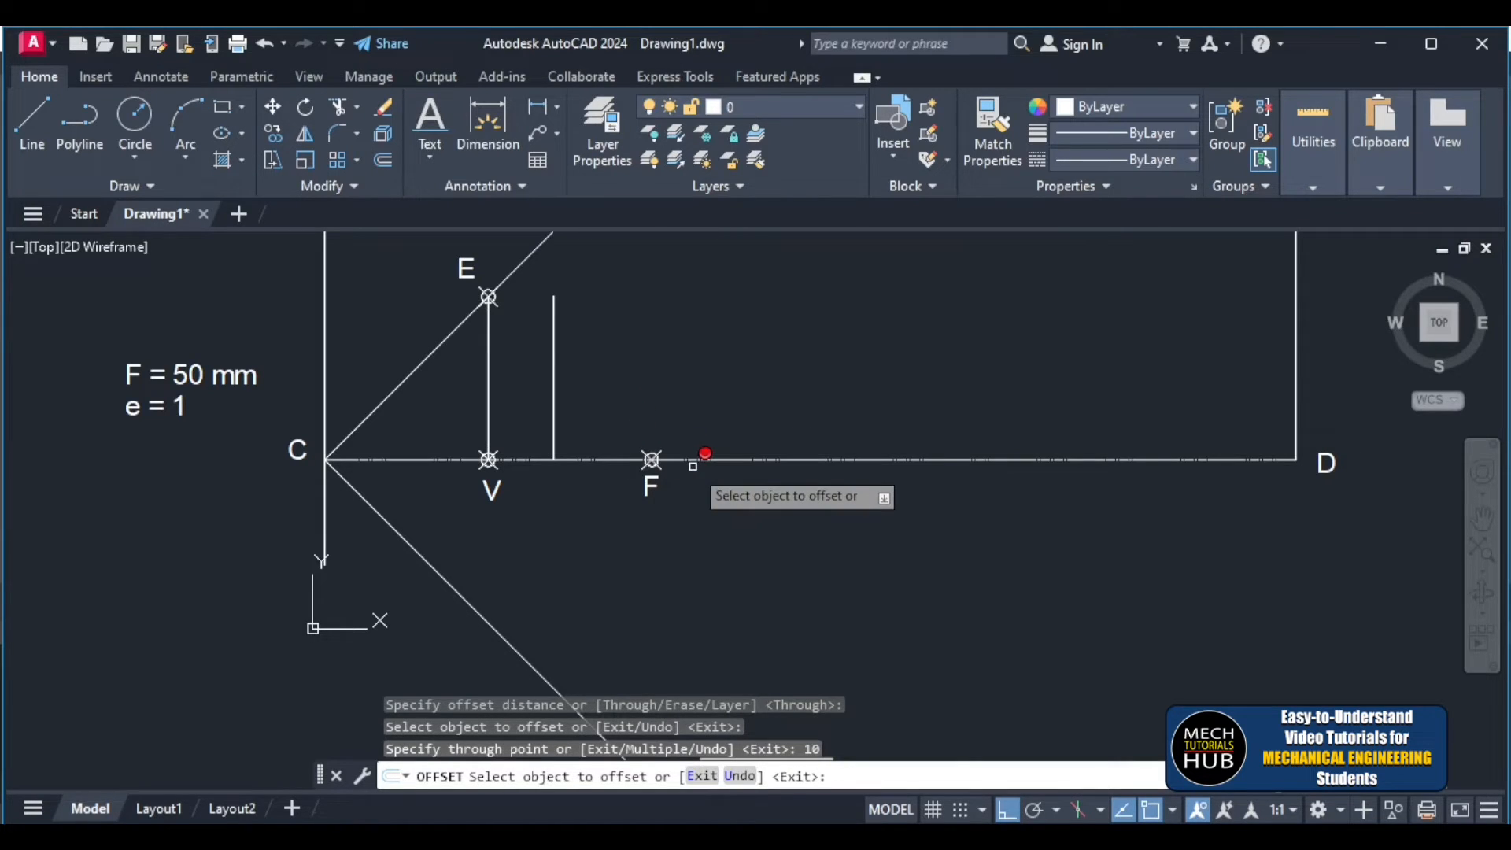
- Offset the newest vertical line 10 mm toward D twice in succession, adding the second and third copies of VE
{"action": "scroll", "coordinate": [694, 464], "scroll_direction": "down", "scroll_amount": 3}
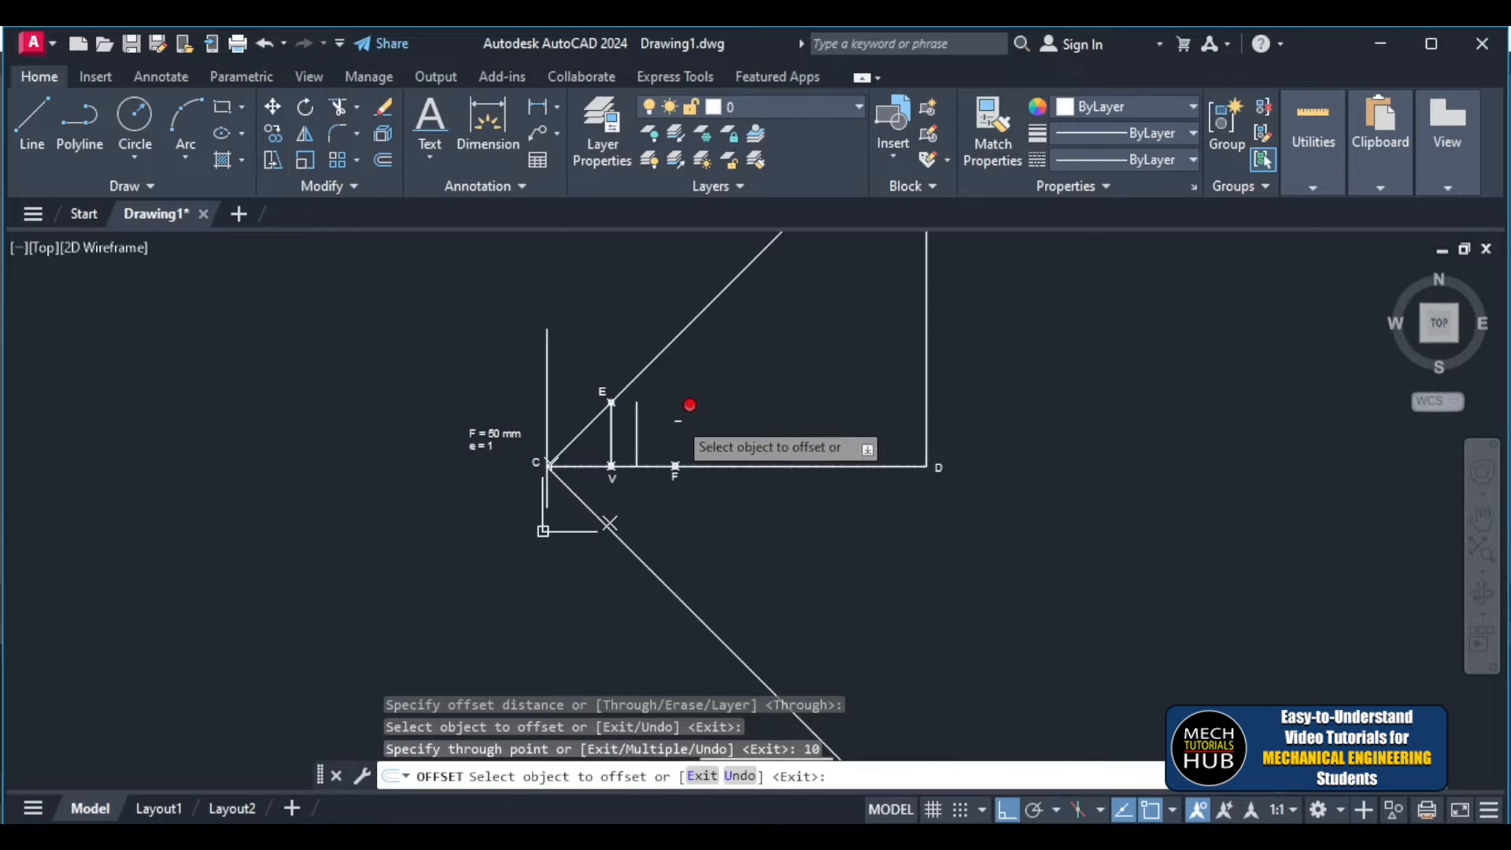
{"action": "scroll", "coordinate": [677, 418], "scroll_direction": "up", "scroll_amount": 1}
{"action": "scroll", "coordinate": [669, 407], "scroll_direction": "up", "scroll_amount": 2}
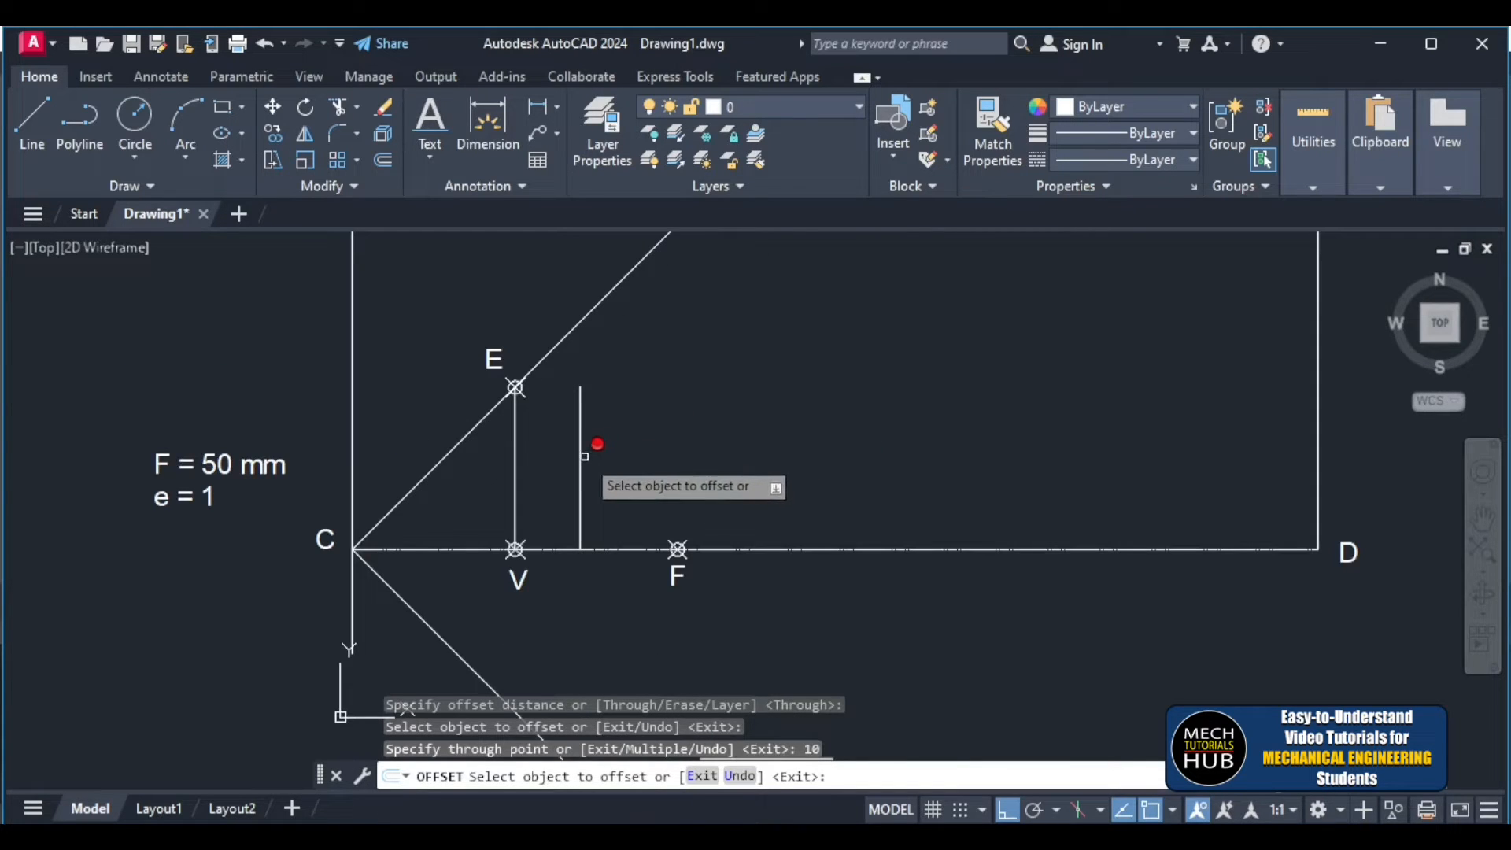
{"action": "left_click", "coordinate": [580, 463]}
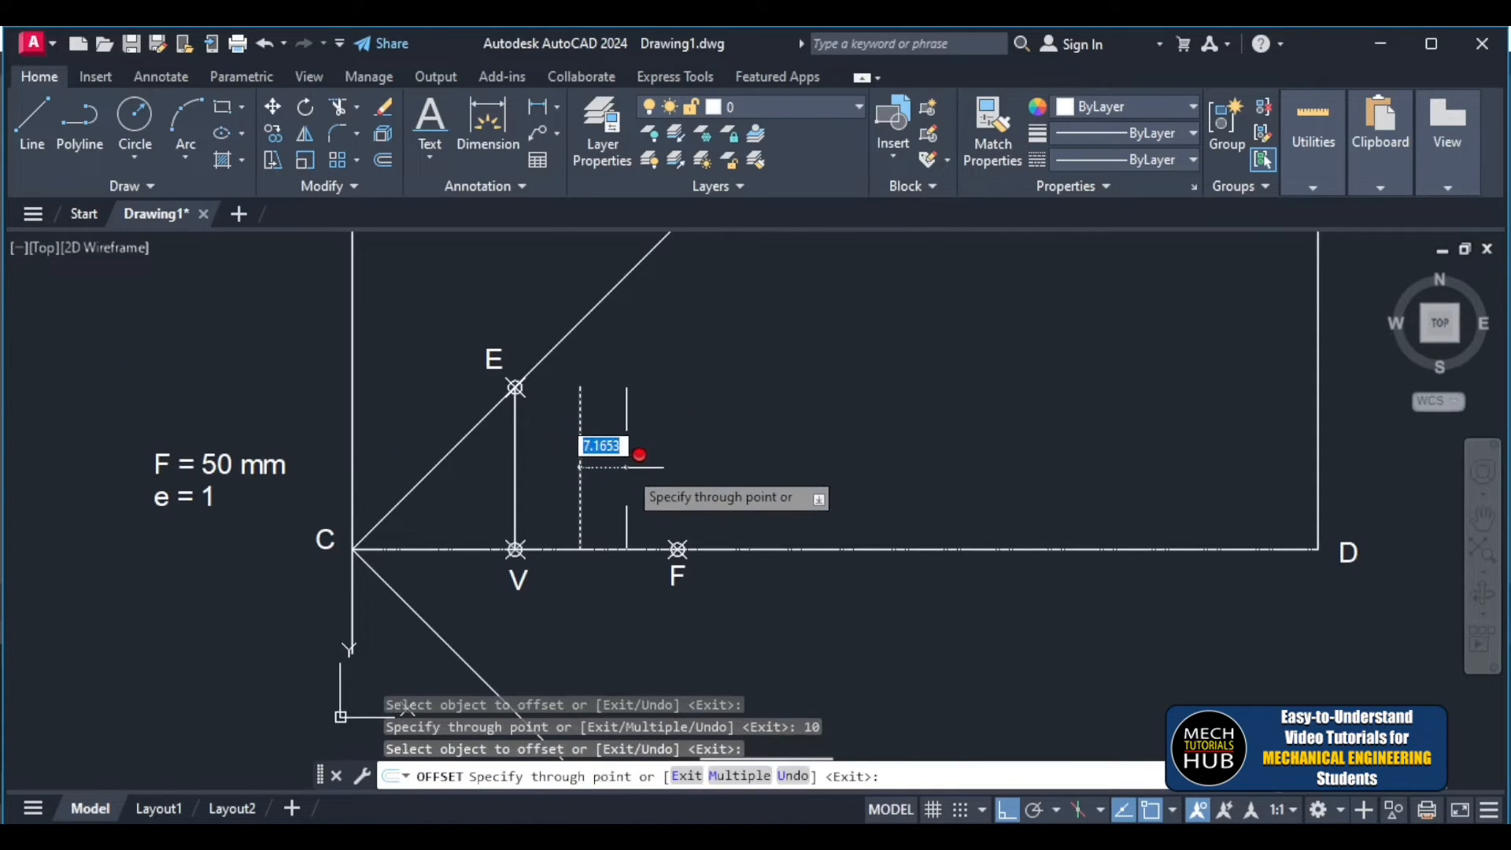
{"action": "key", "text": "Return"}
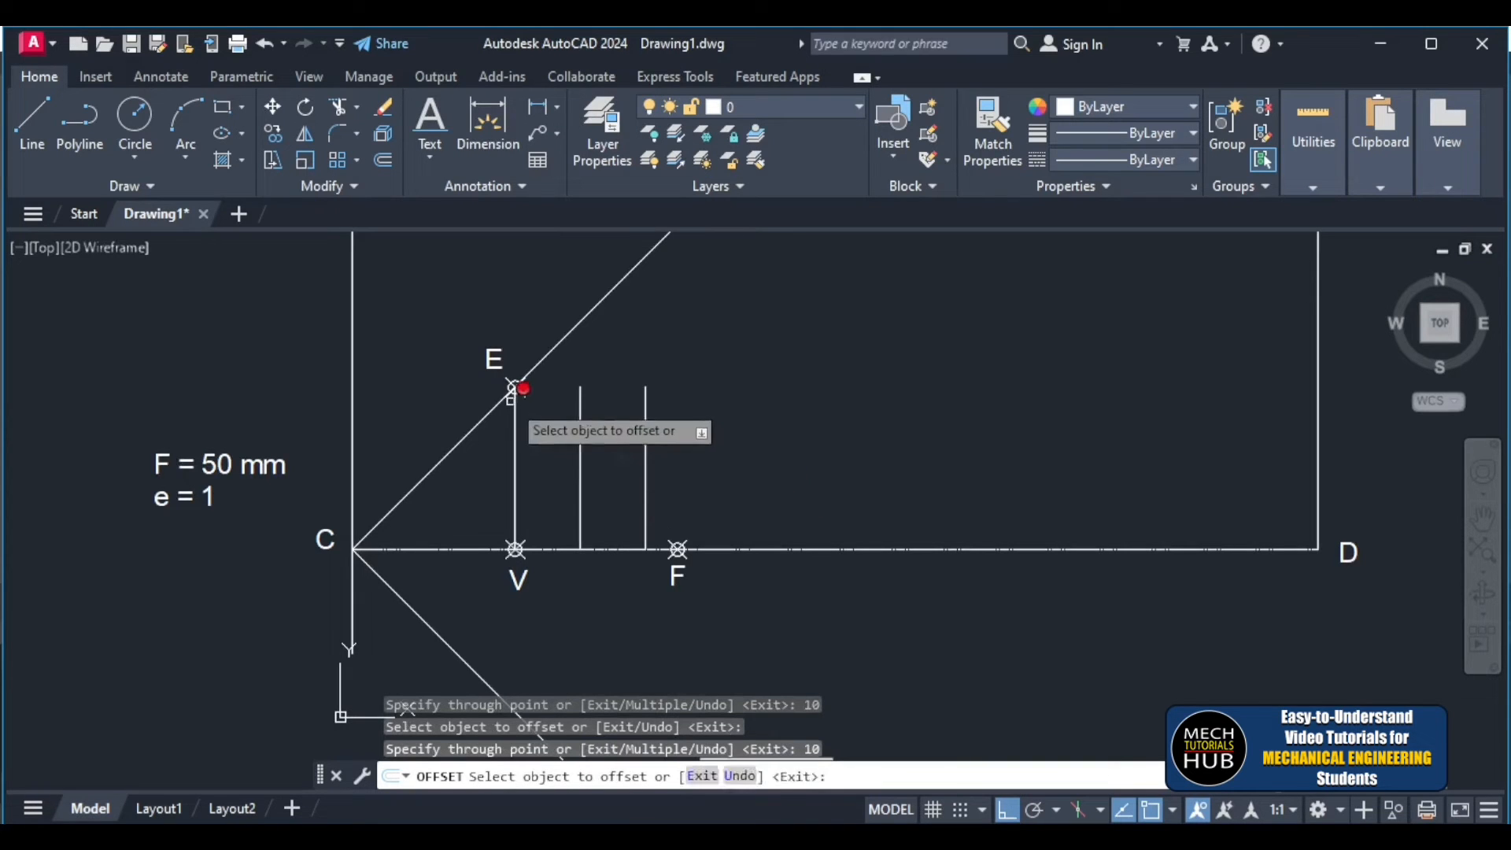
{"action": "left_click", "coordinate": [647, 504]}
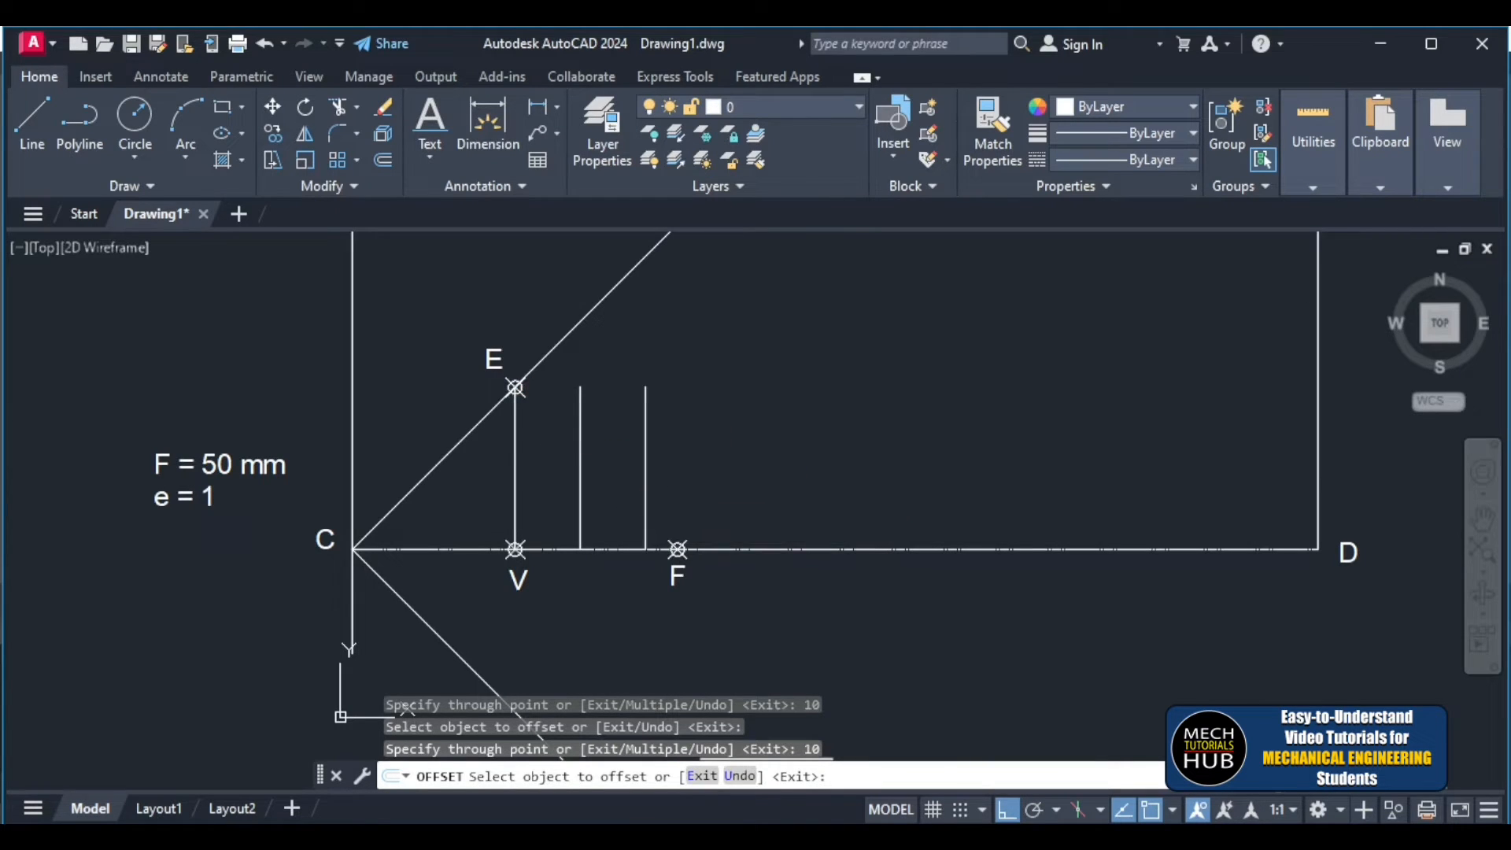
{"action": "type", "text": "10"}
{"action": "key", "text": "Return"}
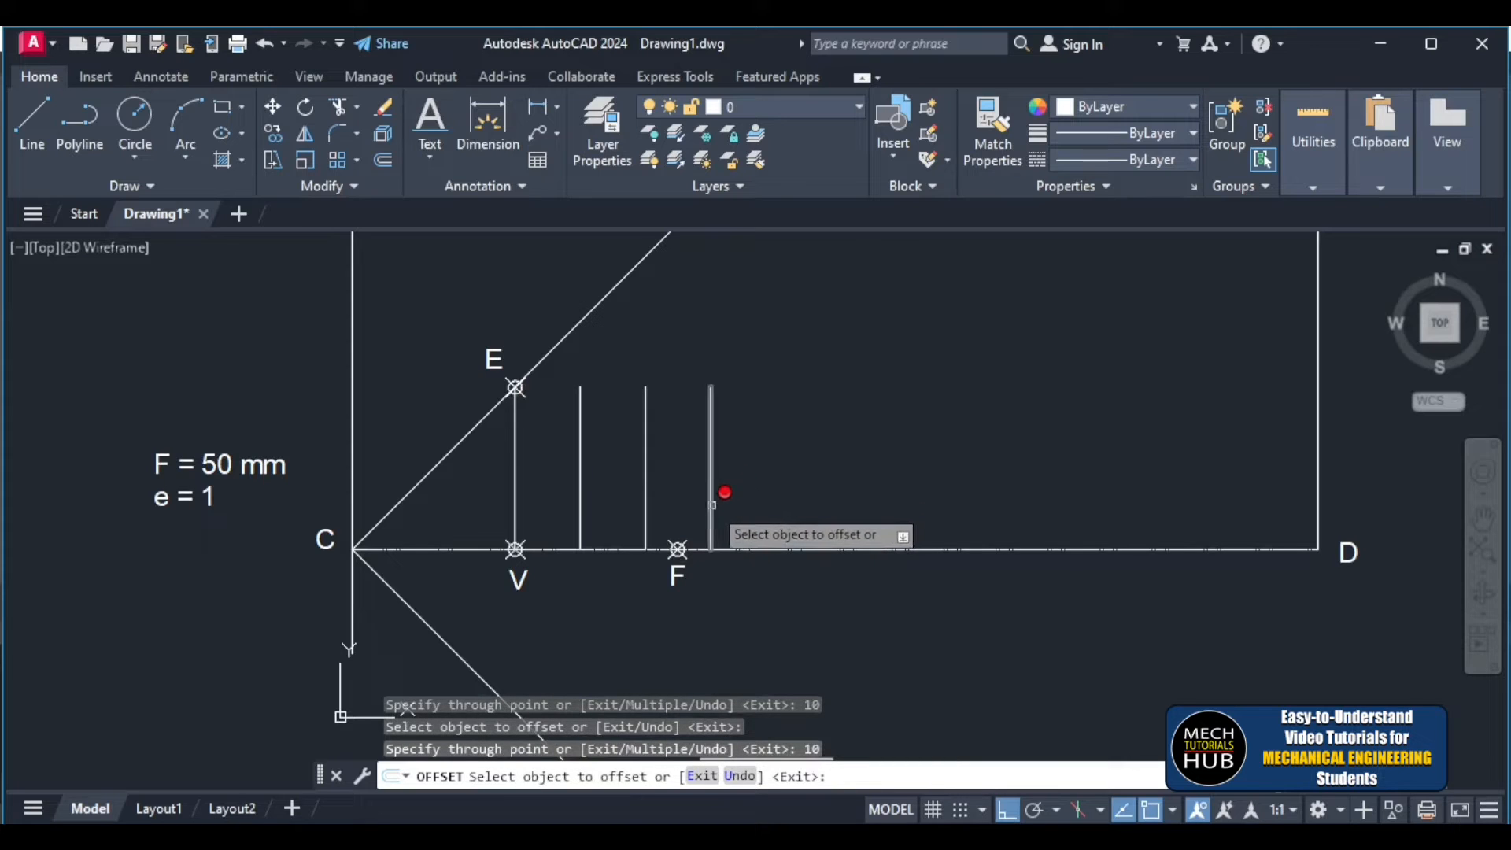
- Continue the series toward D with the fourth, fifth and sixth copies, each offset 10 mm from the previous vertical line
{"action": "left_click", "coordinate": [712, 499]}
{"action": "type", "text": "10"}
{"action": "key", "text": "Return"}
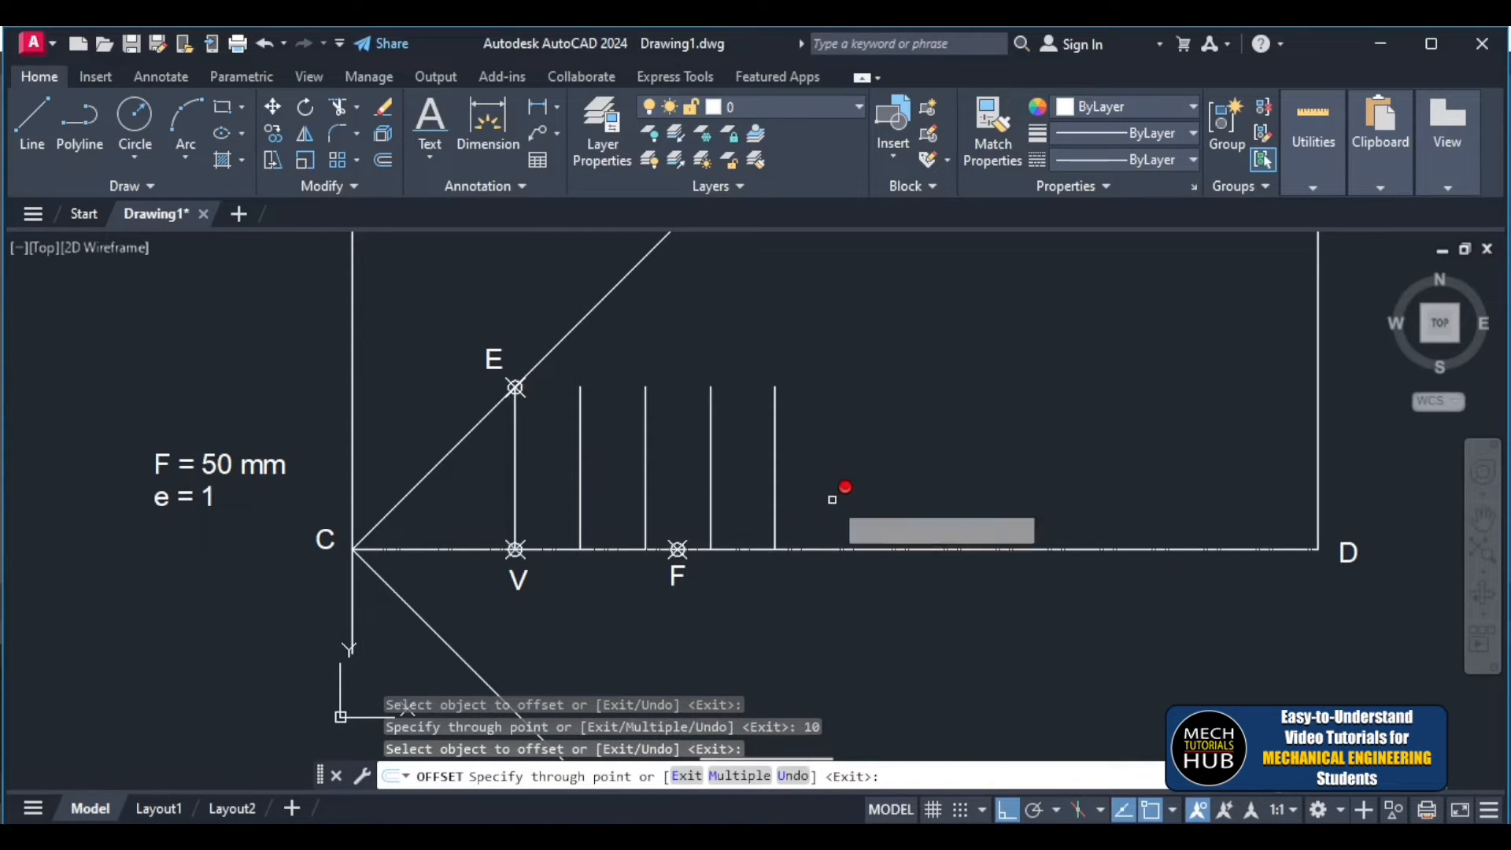
{"action": "left_click", "coordinate": [777, 476]}
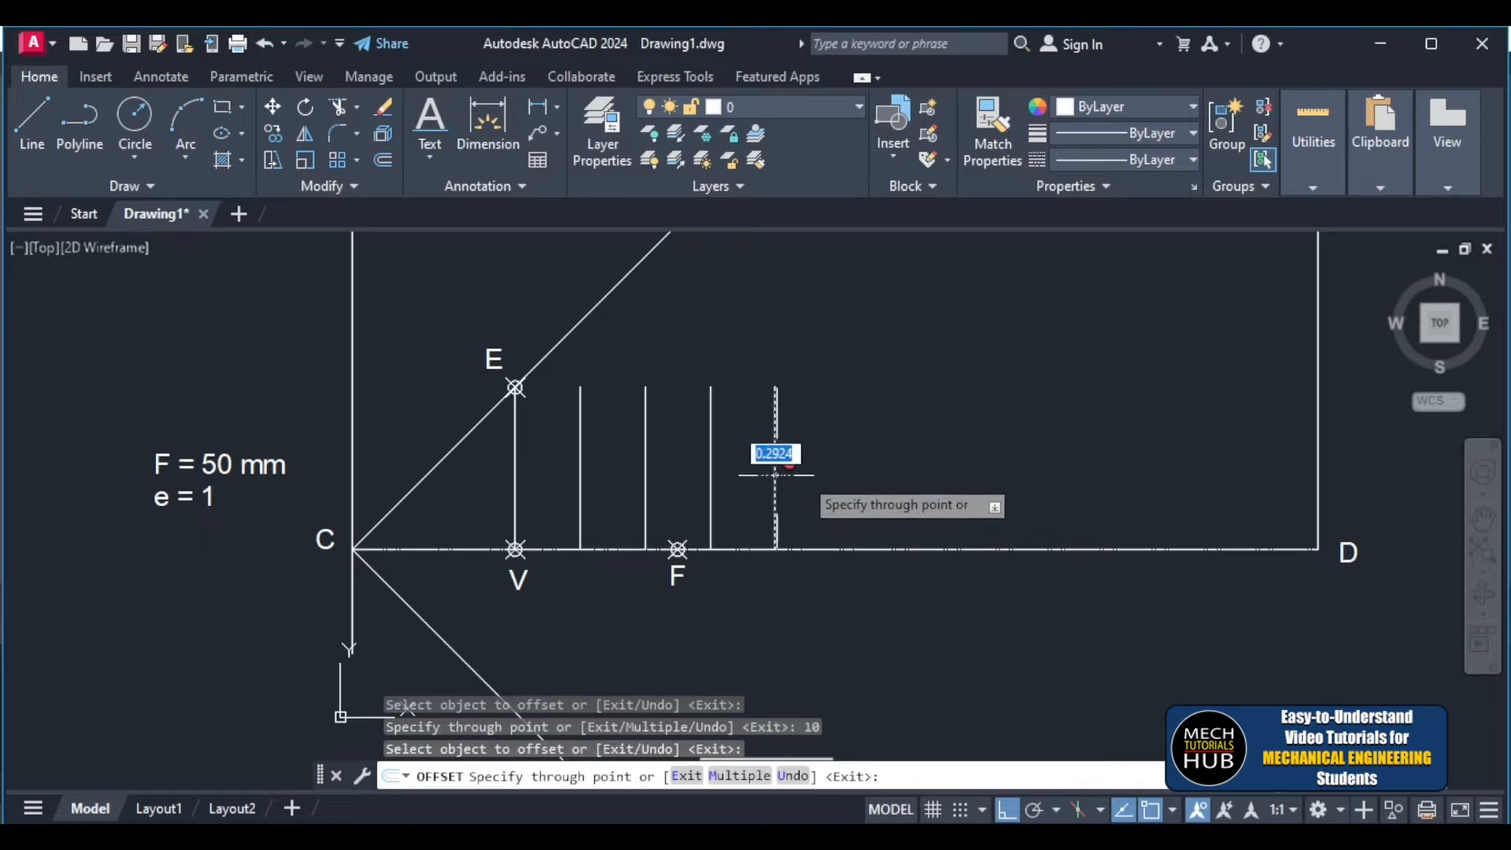
{"action": "type", "text": "10"}
{"action": "key", "text": "Return"}
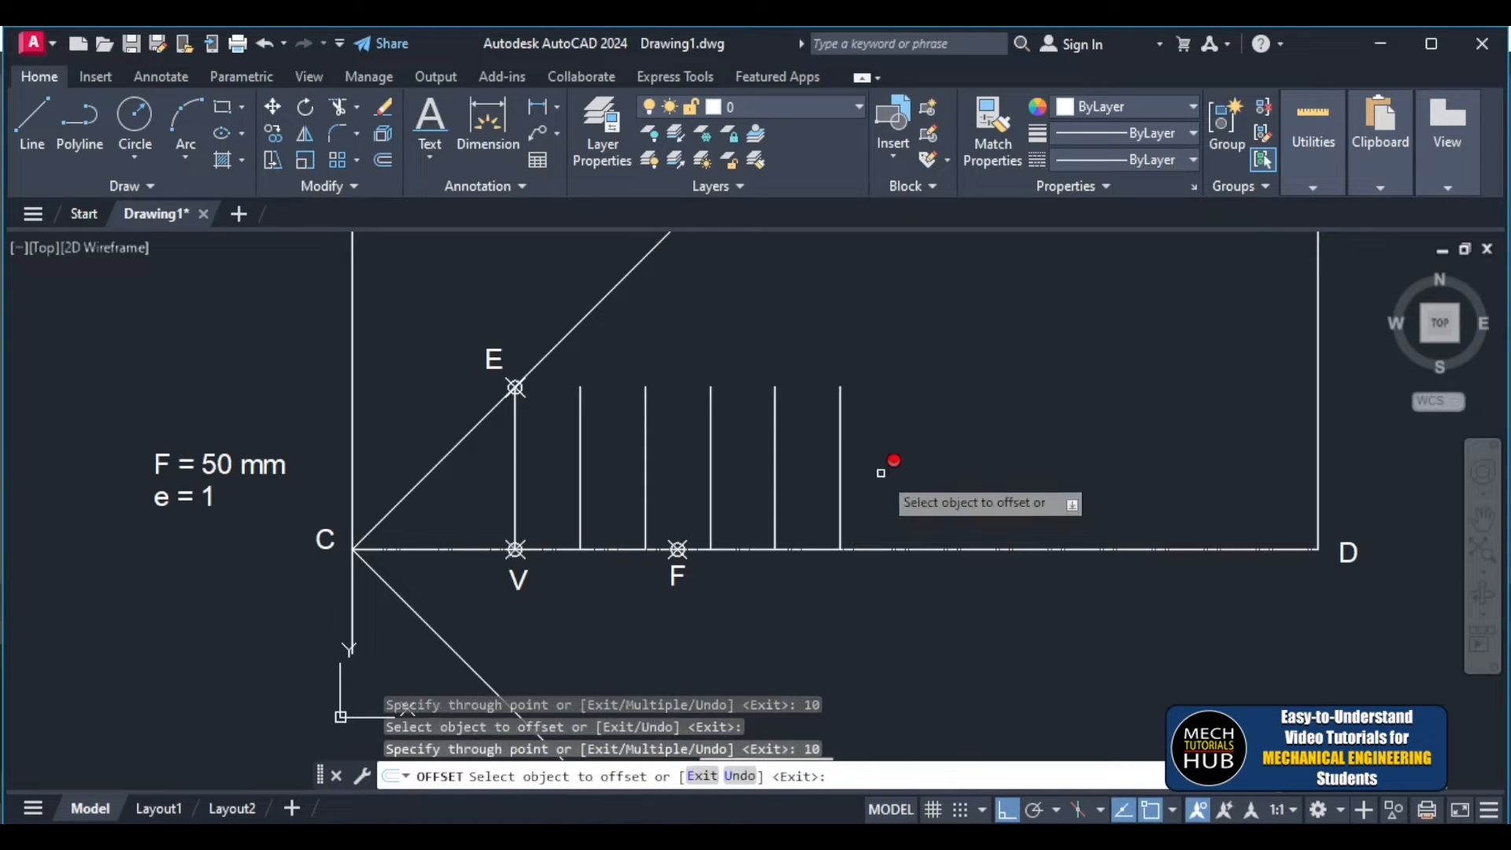
{"action": "left_click", "coordinate": [841, 475]}
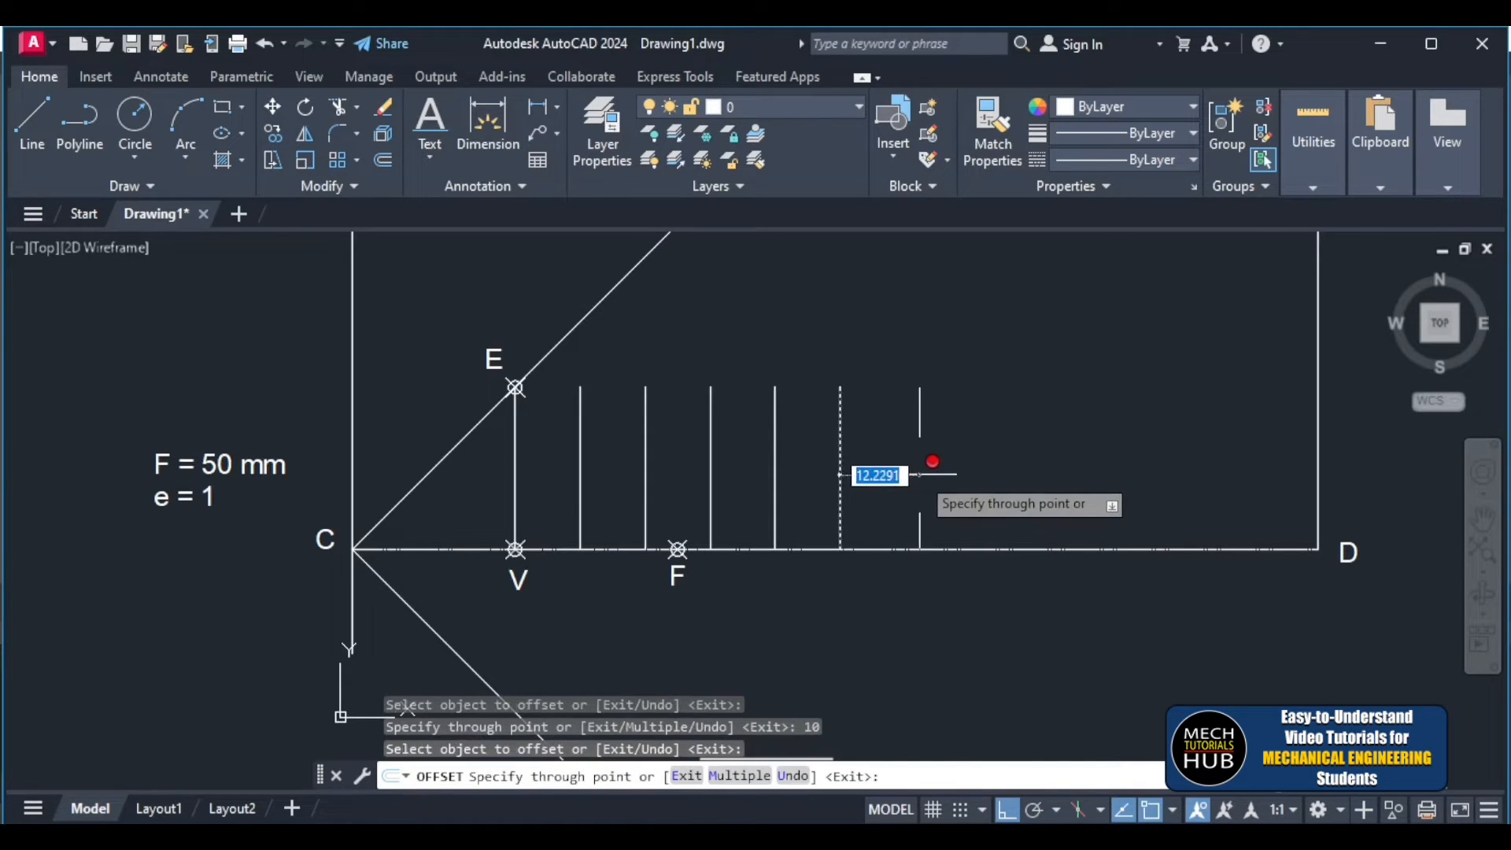
{"action": "type", "text": "10"}
{"action": "key", "text": "Return"}
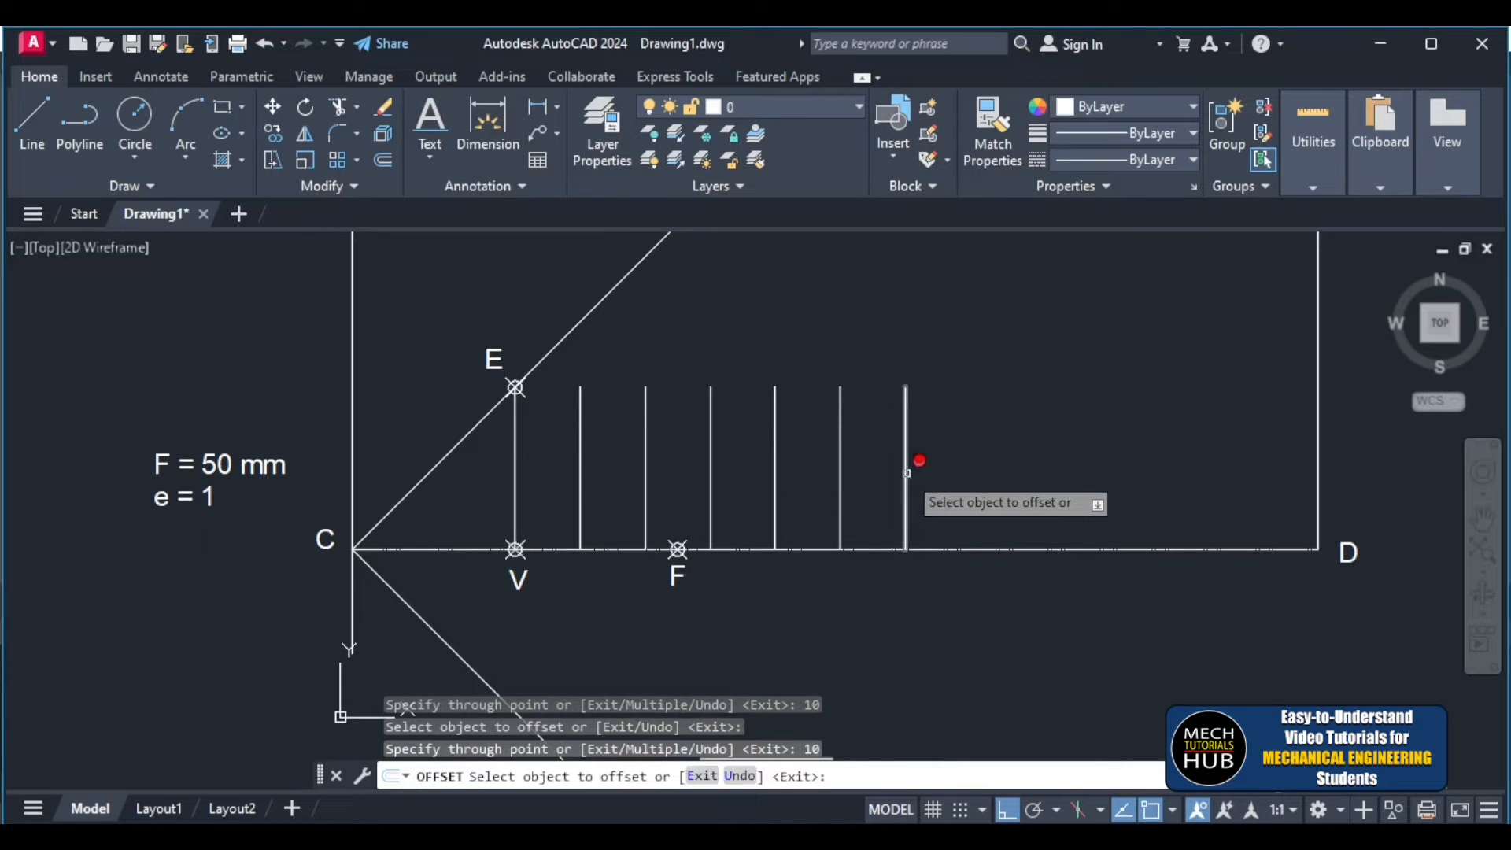
- Try to offset the sixth vertical copy toward D, and undo that offset
{"action": "left_click", "coordinate": [906, 473]}
{"action": "type", "text": "10"}
{"action": "key", "text": "Return"}
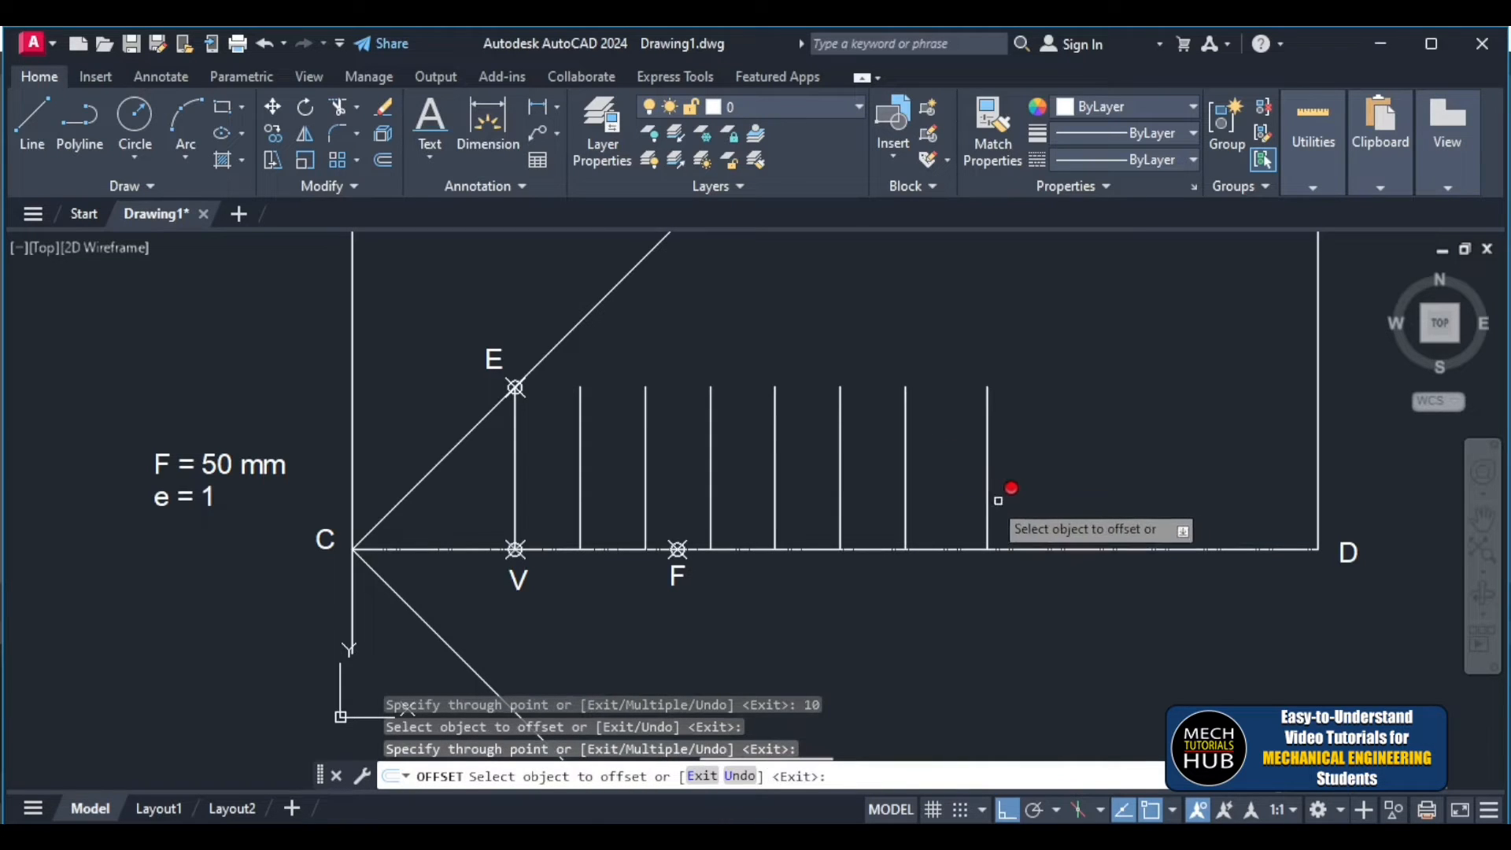
{"action": "key", "text": "ctrl+z"}
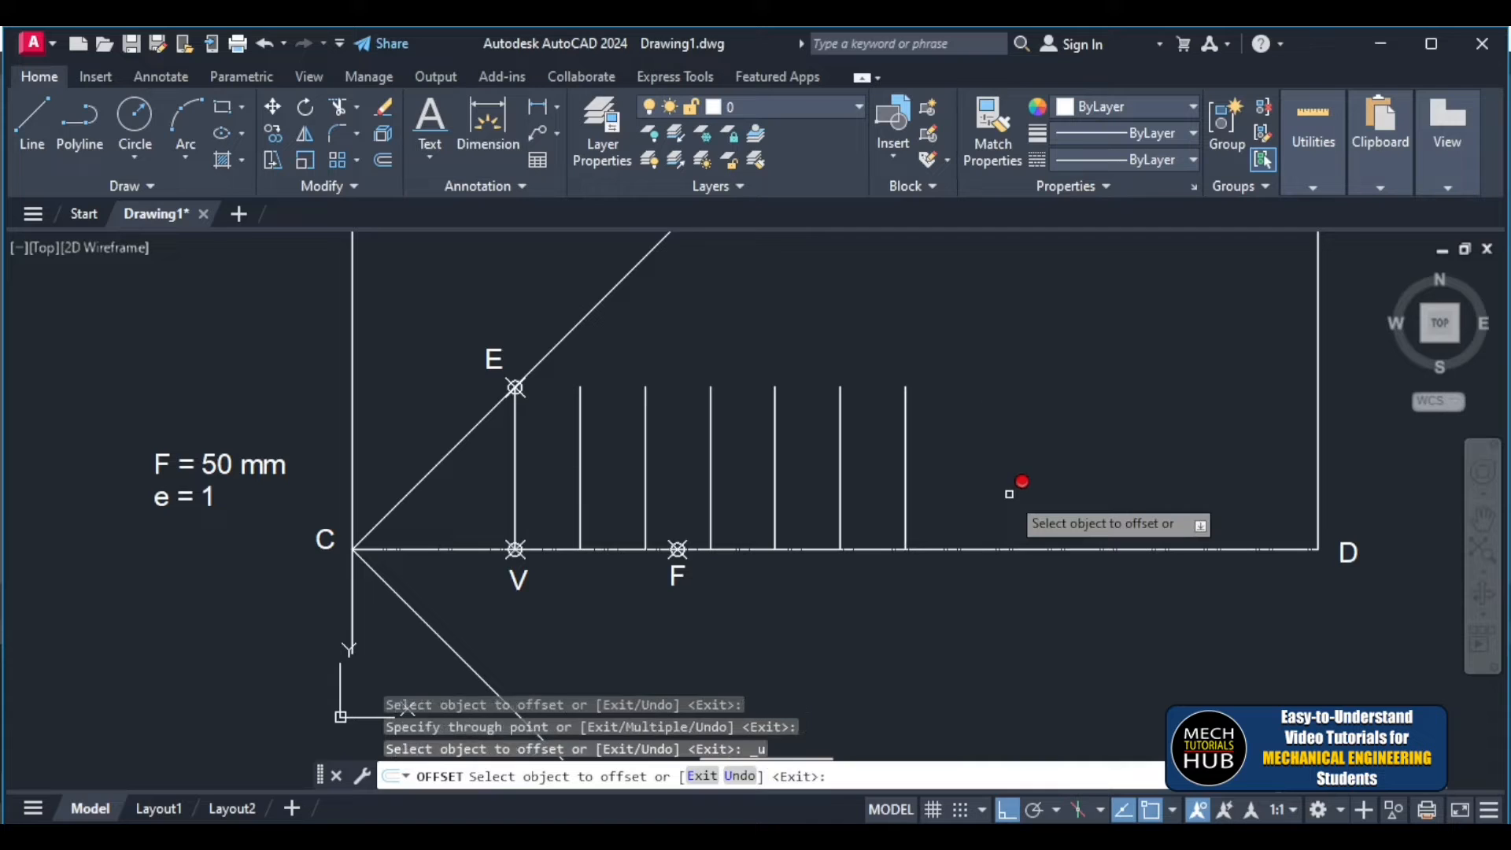
- Add the seventh and eighth vertical copies toward D, each offset 10 mm from the preceding line, and end the Offset command
{"action": "left_click", "coordinate": [904, 489]}
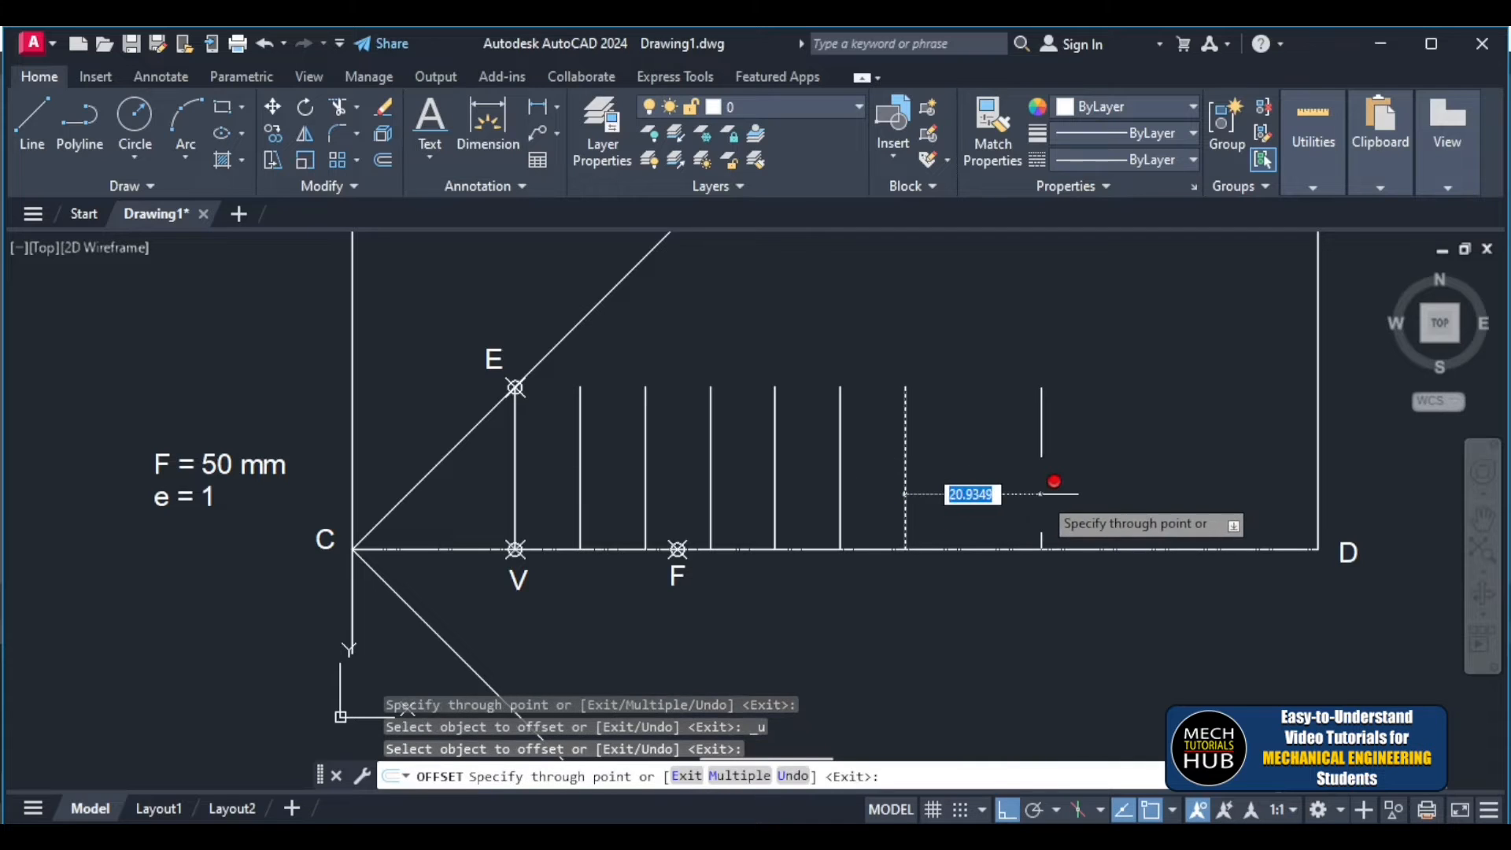
{"action": "type", "text": "10"}
{"action": "key", "text": "Return"}
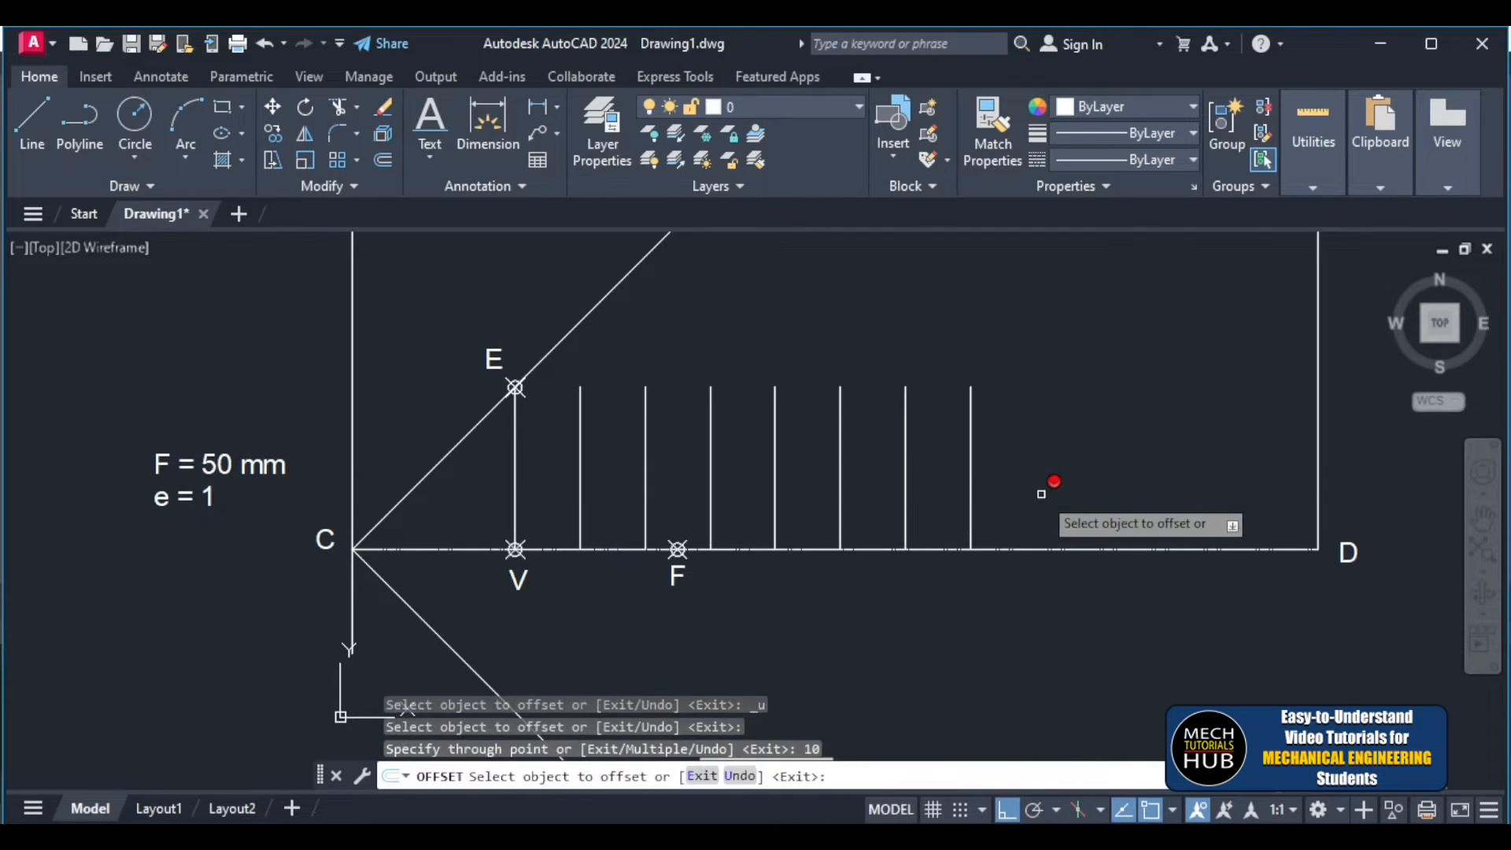
{"action": "left_click", "coordinate": [973, 489]}
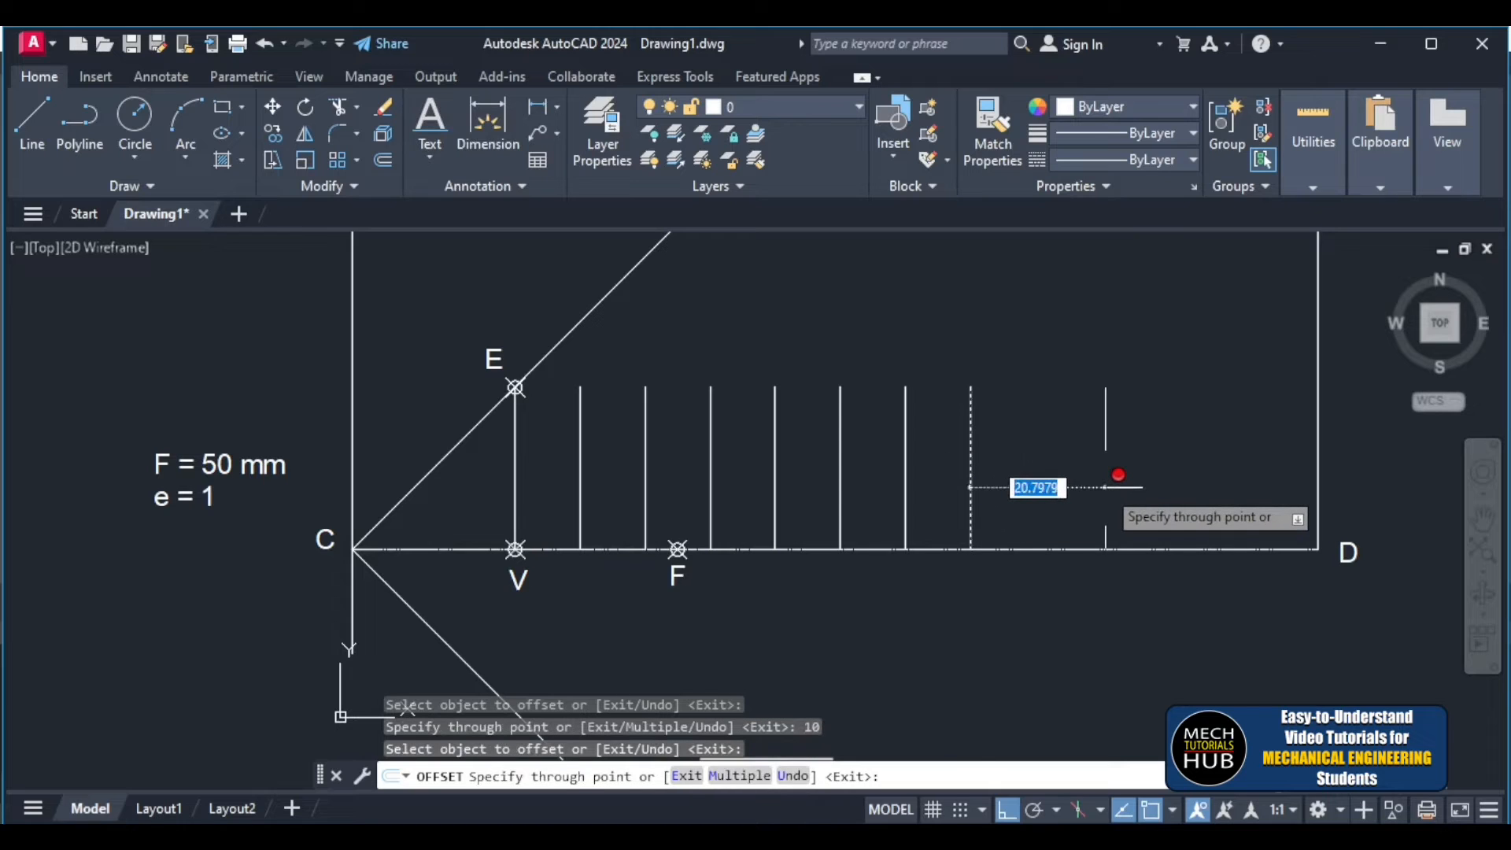
{"action": "type", "text": "10"}
{"action": "key", "text": "Return"}
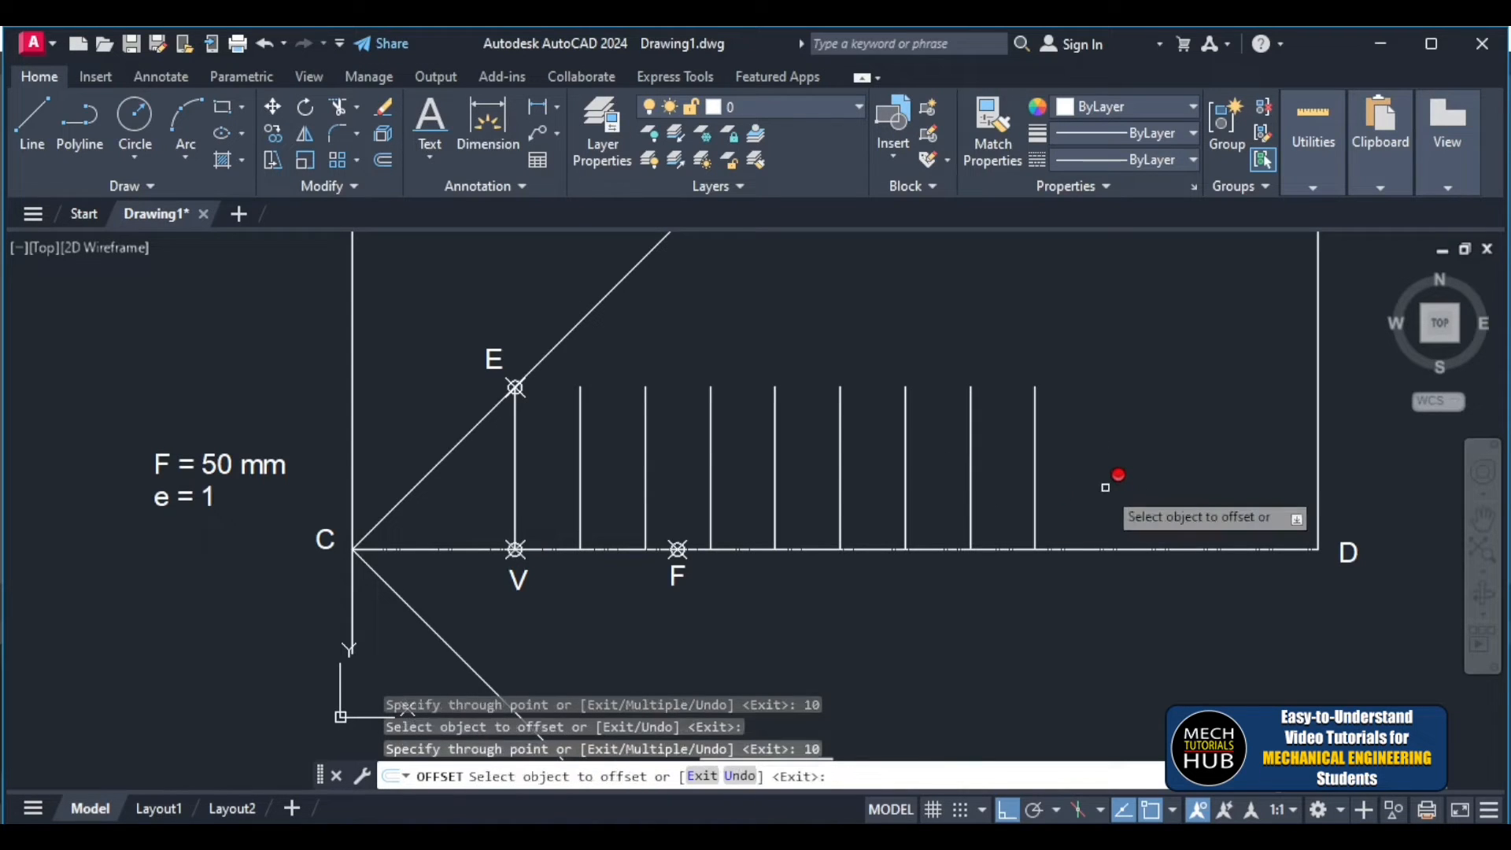
{"action": "key", "text": "Escape"}
{"action": "scroll", "coordinate": [999, 432], "scroll_direction": "up", "scroll_amount": 2}
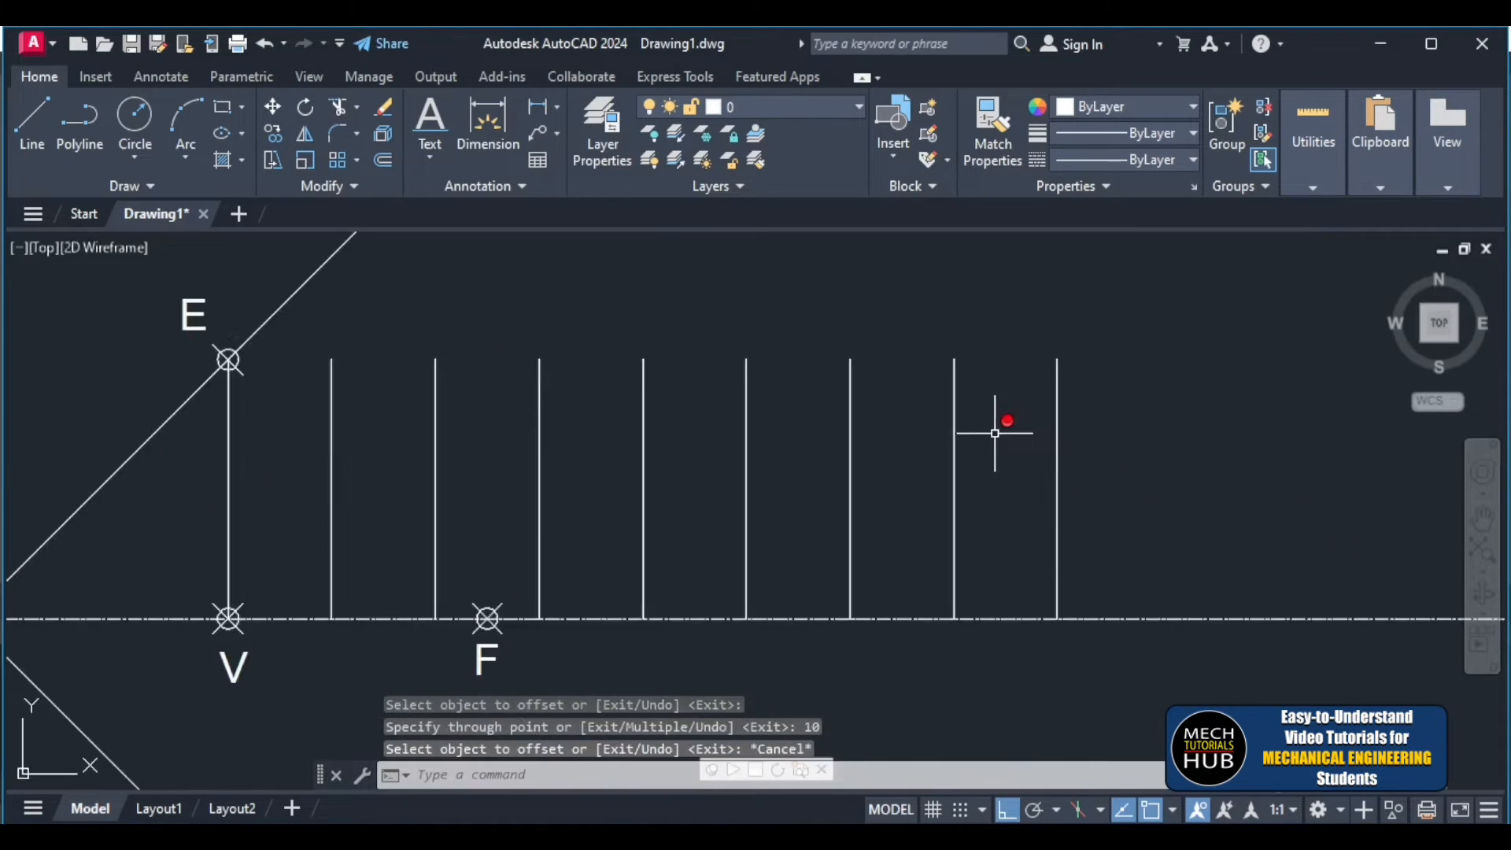
- Extend the eight vertical copies between V and D up to the upper diagonal using a fence selection across them
{"action": "scroll", "coordinate": [1015, 421], "scroll_direction": "down", "scroll_amount": 4}
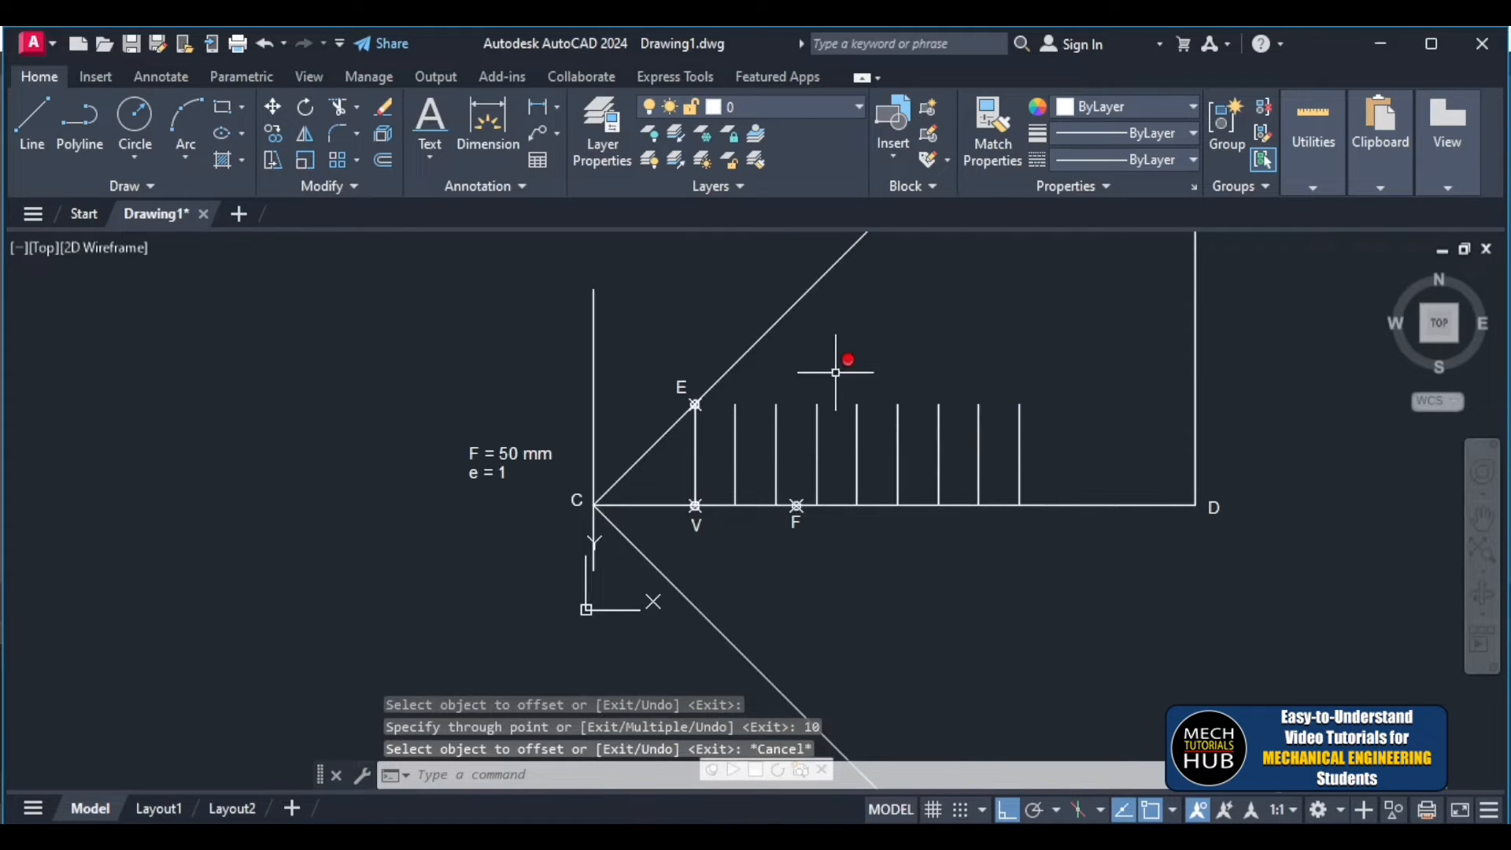
{"action": "scroll", "coordinate": [866, 331], "scroll_direction": "down", "scroll_amount": 3}
{"action": "scroll", "coordinate": [876, 323], "scroll_direction": "up", "scroll_amount": 2}
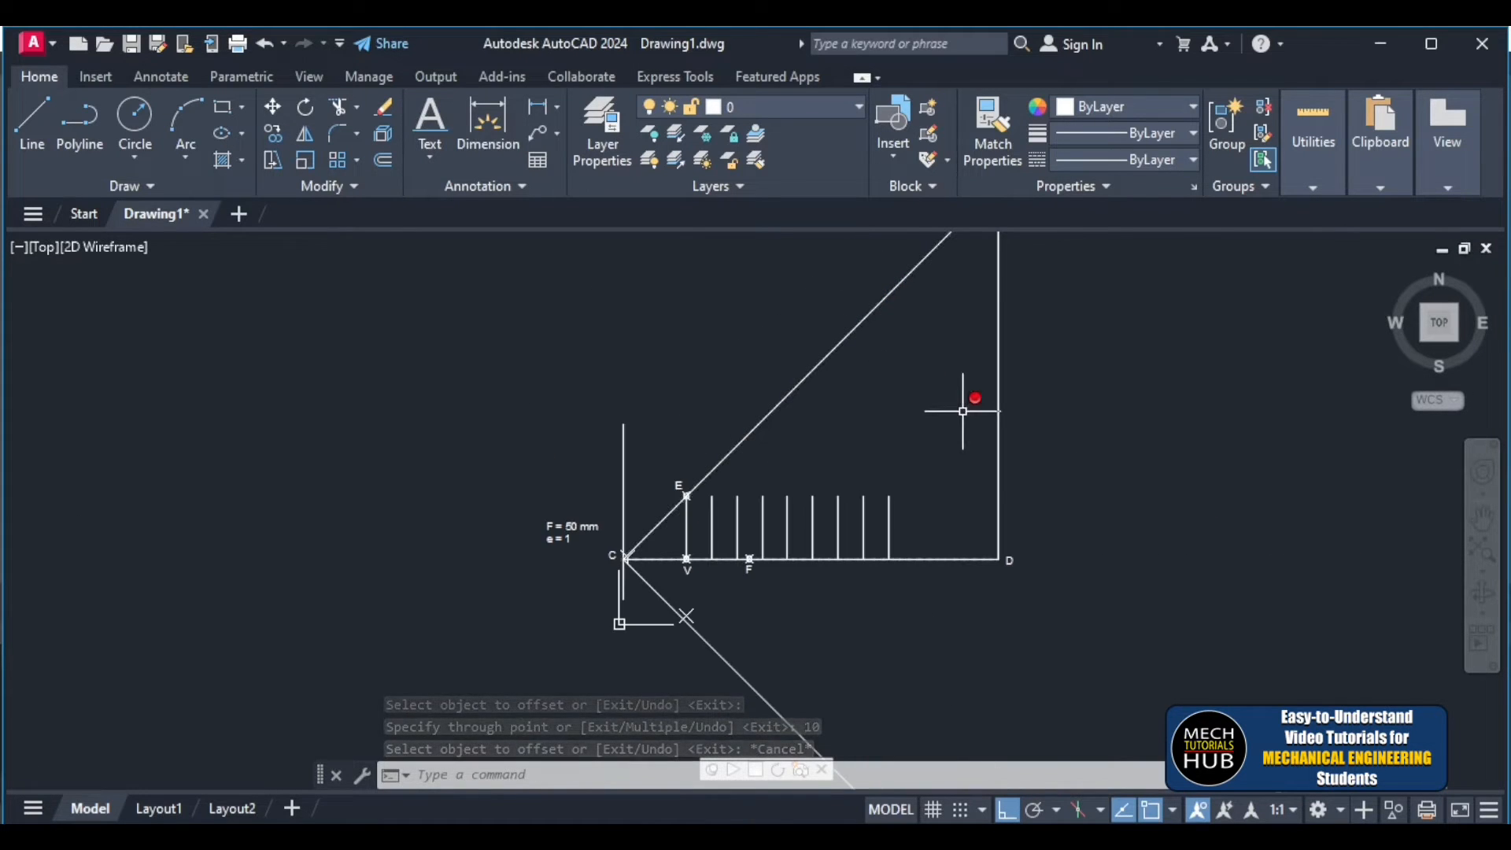
{"action": "type", "text": "ex"}
{"action": "key", "text": "Return"}
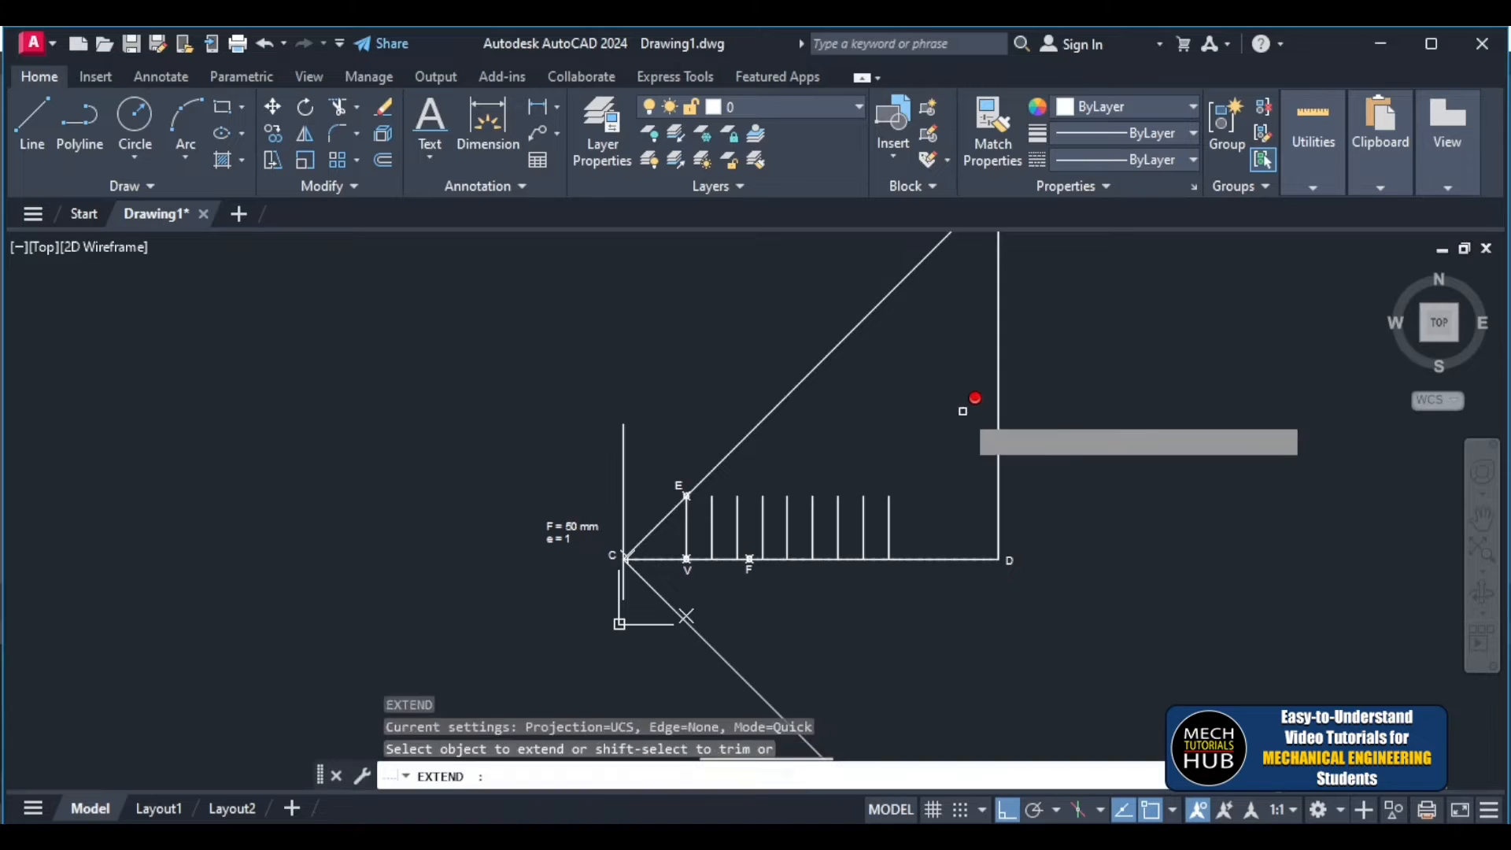
{"action": "left_click", "coordinate": [918, 523]}
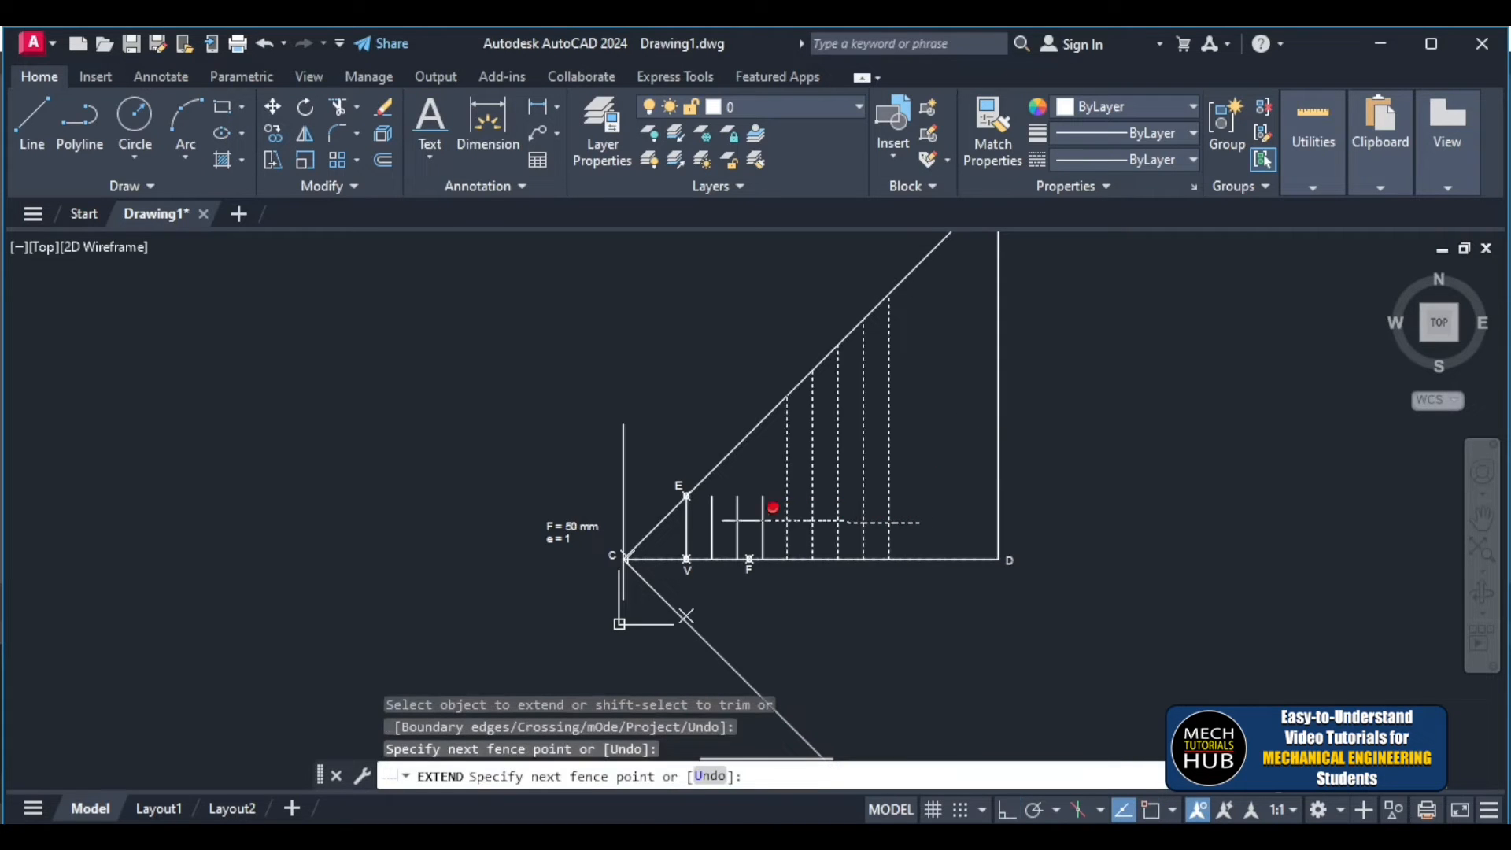
{"action": "key", "text": "Return"}
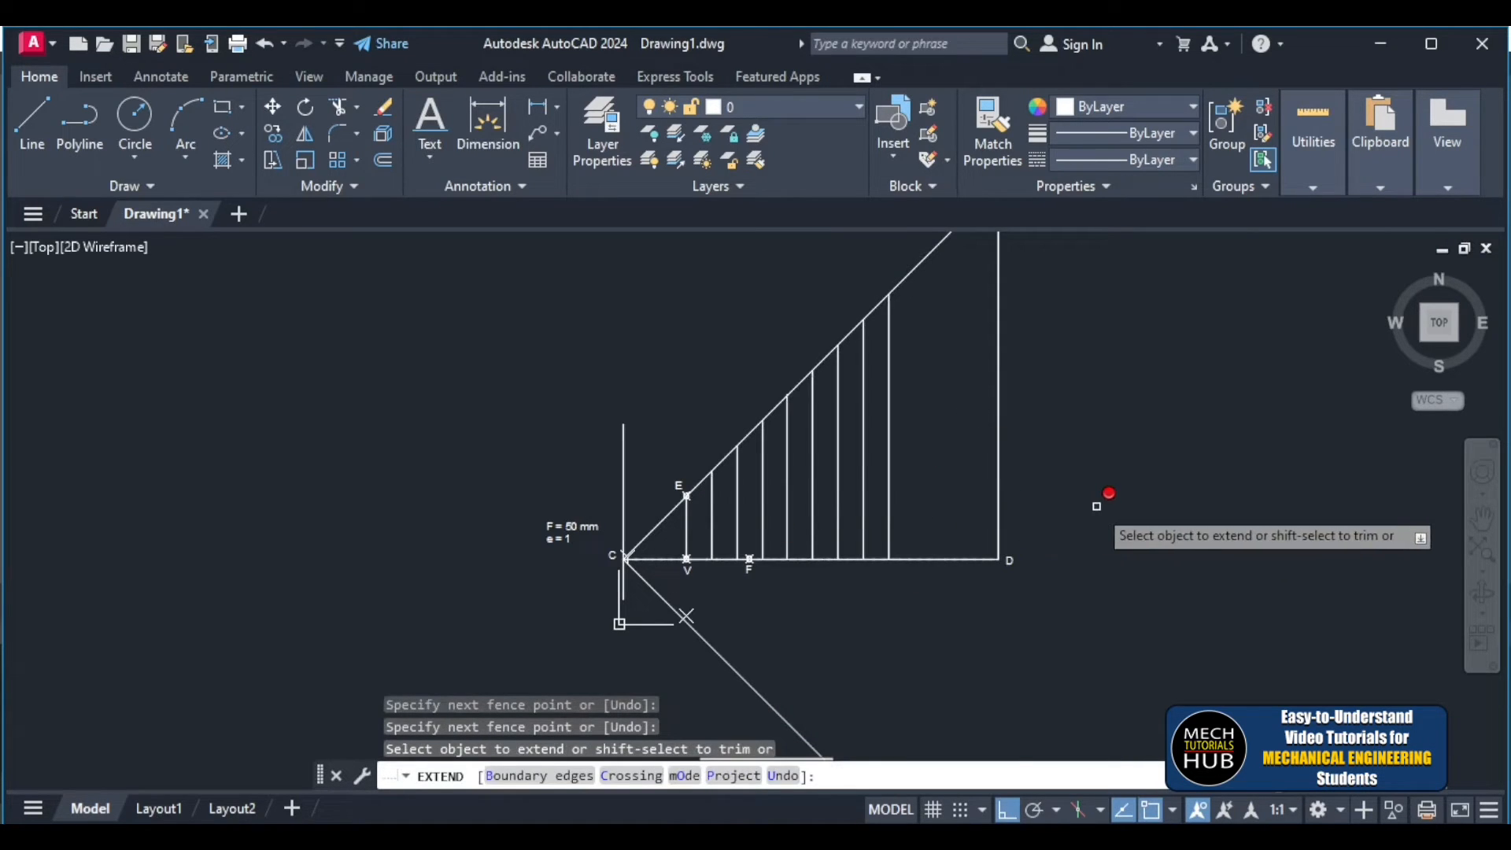
{"action": "scroll", "coordinate": [1098, 504], "scroll_direction": "down", "scroll_amount": 2}
{"action": "key", "text": "Escape"}
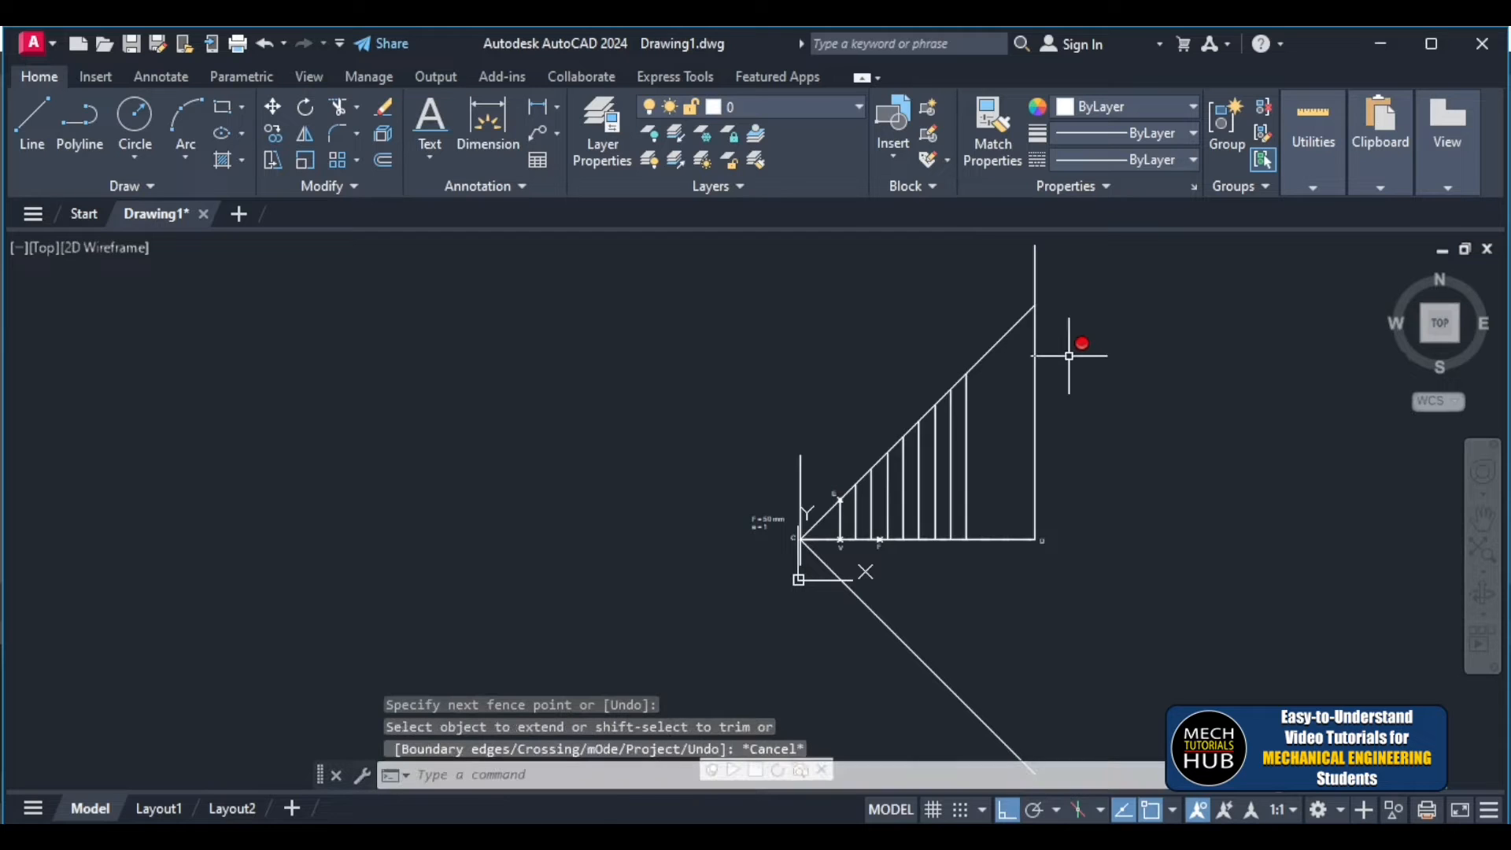
- Offset the eighth vertical copy 10 mm toward D to add the ninth copy
{"action": "scroll", "coordinate": [1023, 488], "scroll_direction": "up", "scroll_amount": 4}
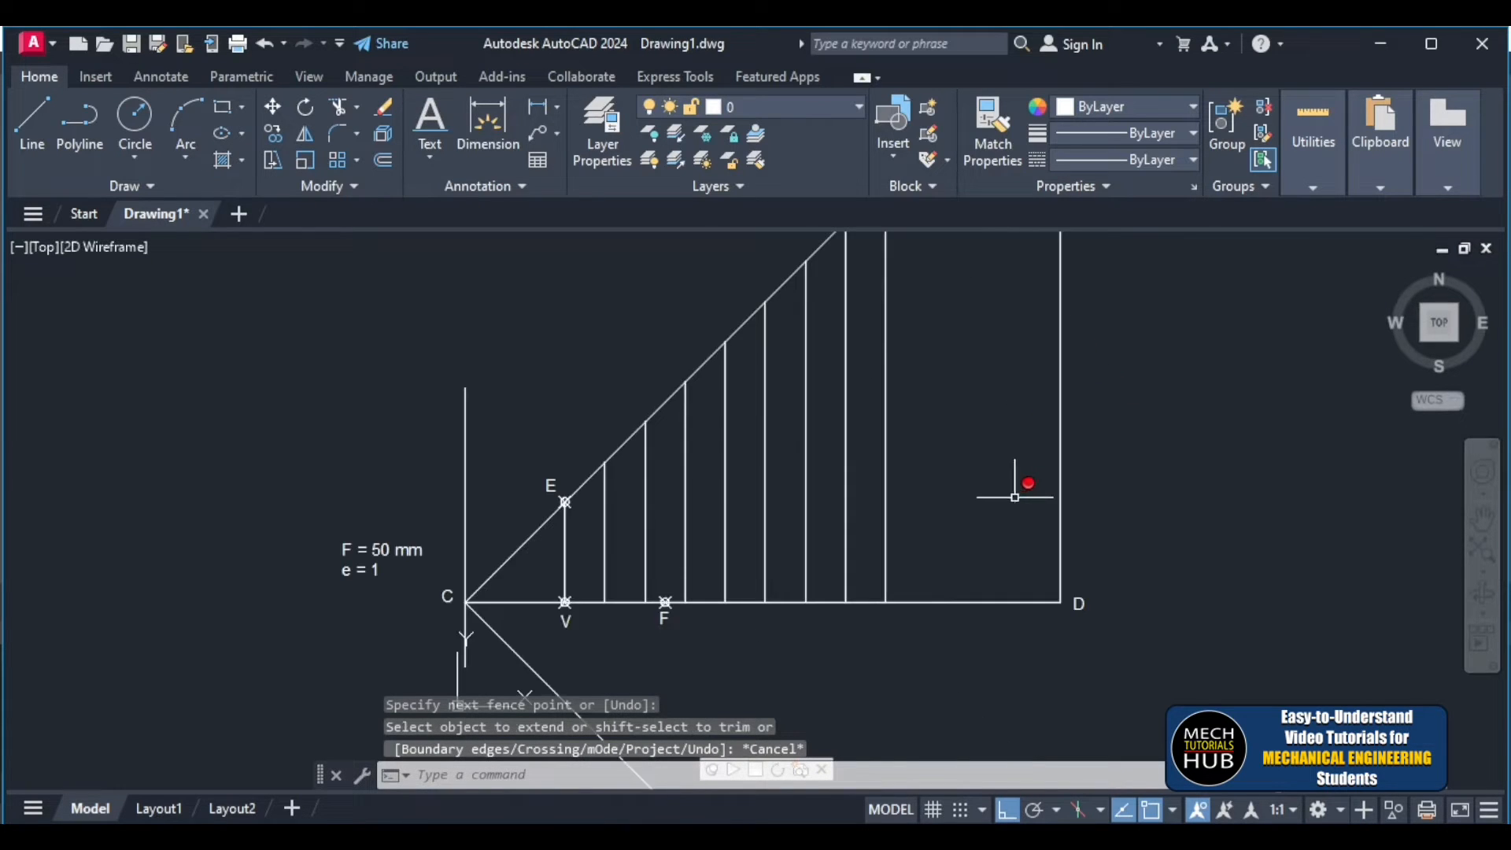
{"action": "scroll", "coordinate": [1012, 494], "scroll_direction": "down", "scroll_amount": 2}
{"action": "type", "text": "o"}
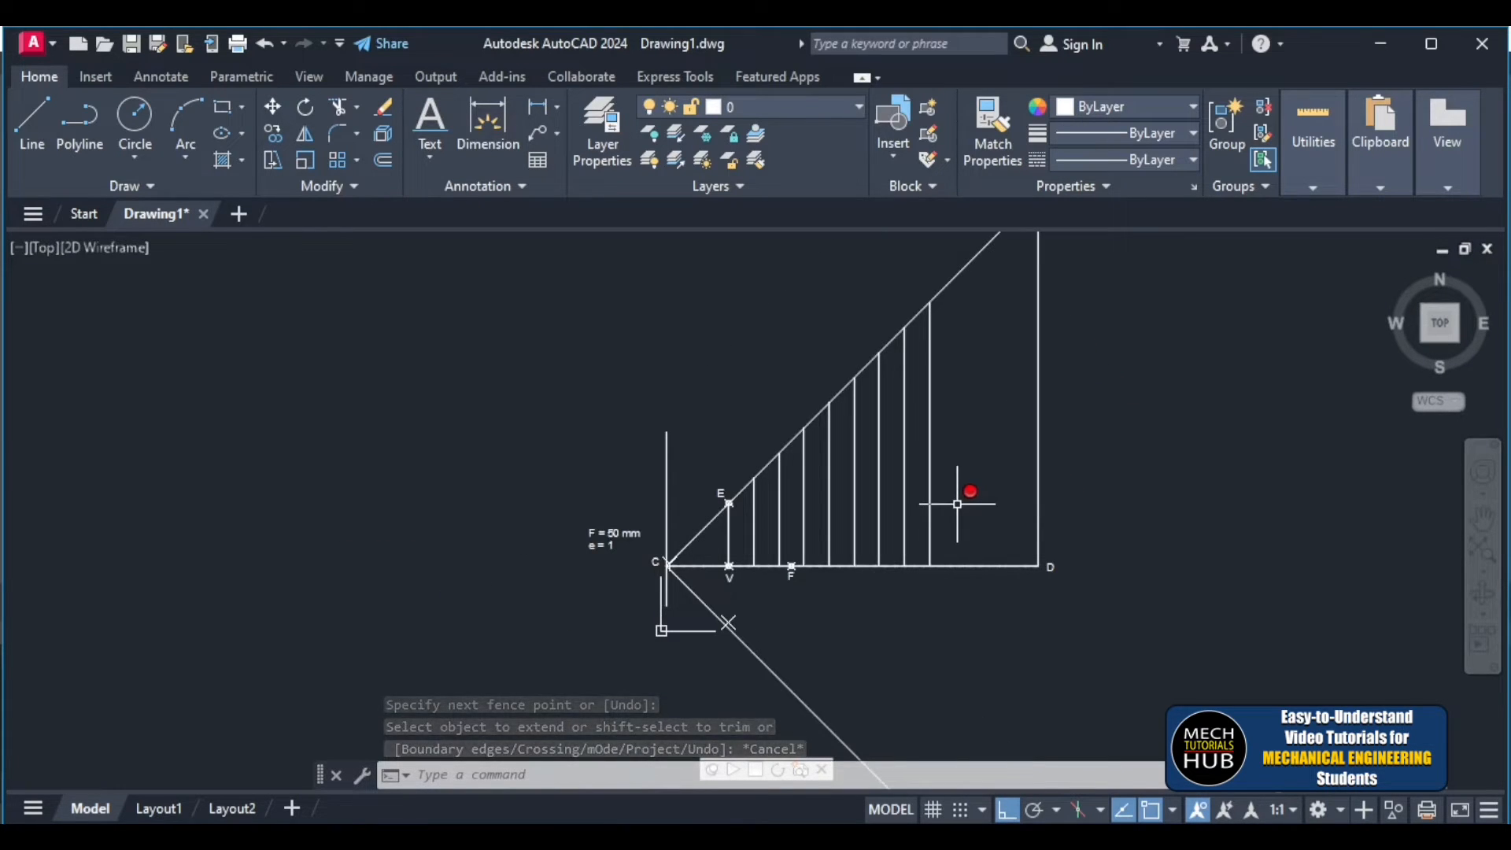
{"action": "key", "text": "Return"}
{"action": "key", "text": "Return"}
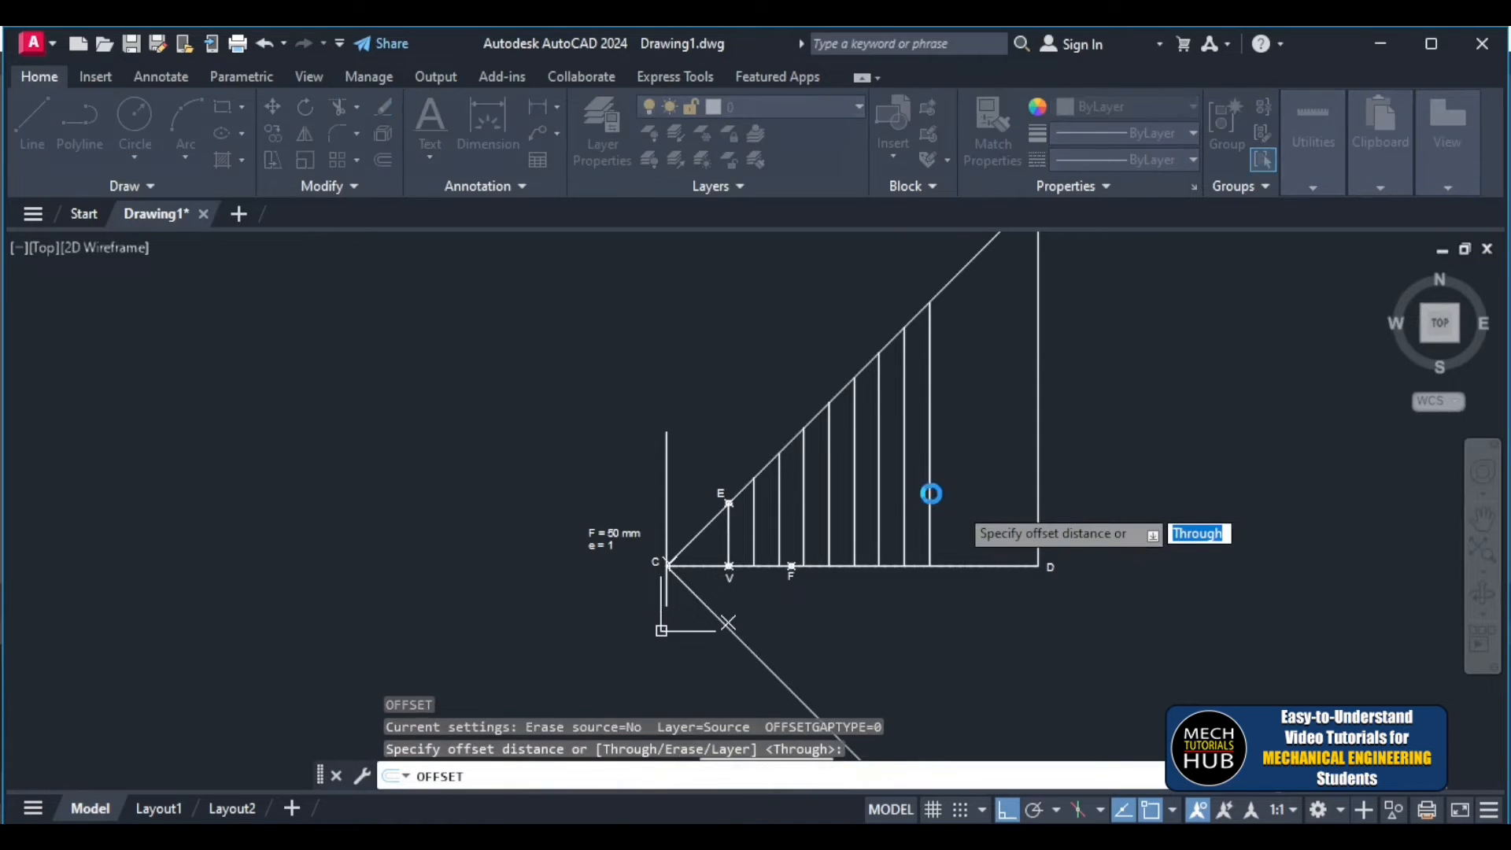
{"action": "left_click", "coordinate": [998, 204]}
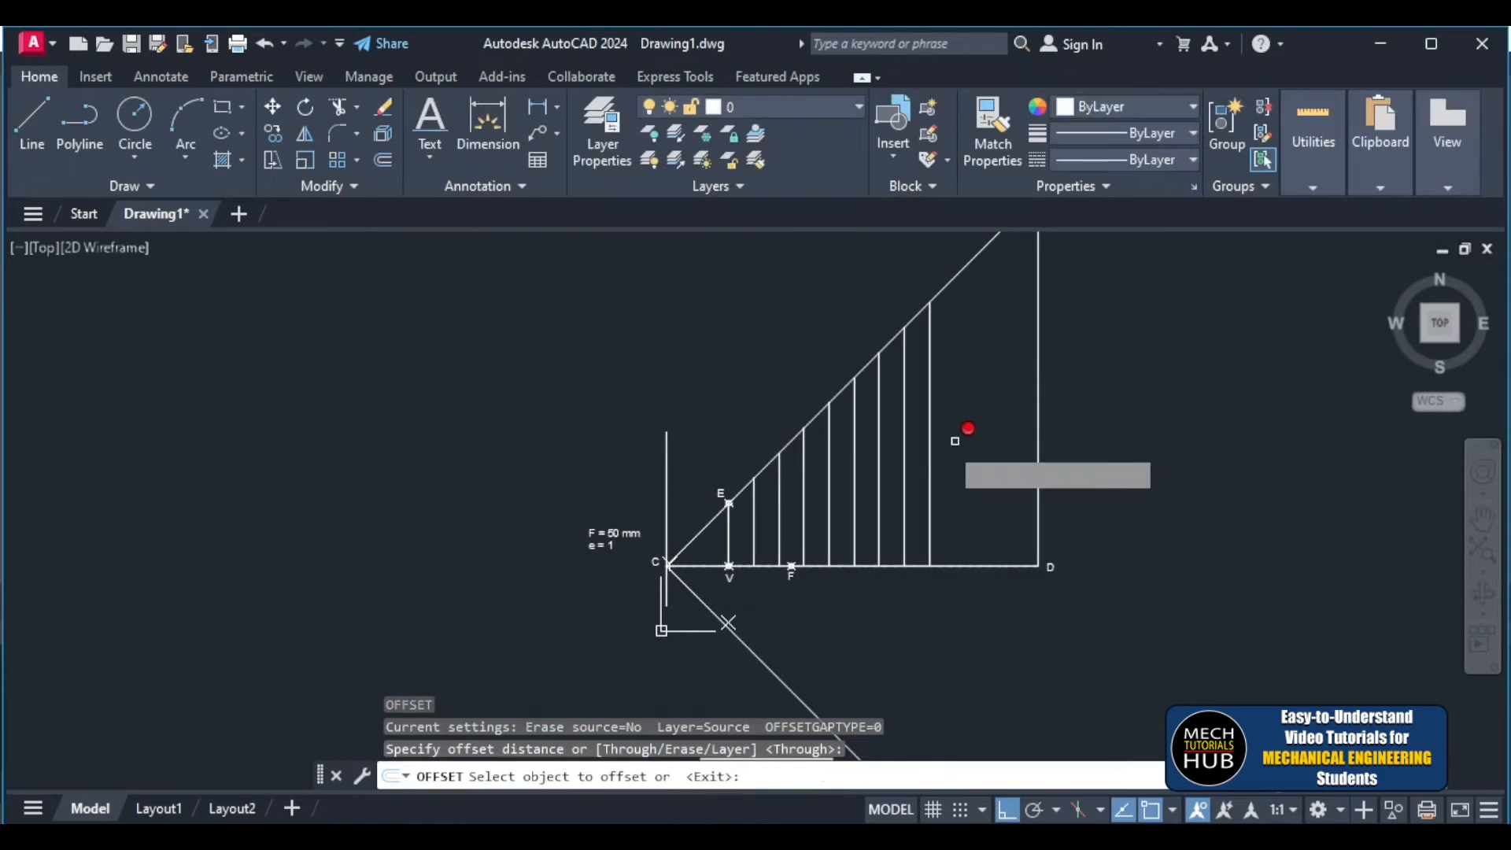
{"action": "left_click", "coordinate": [930, 453]}
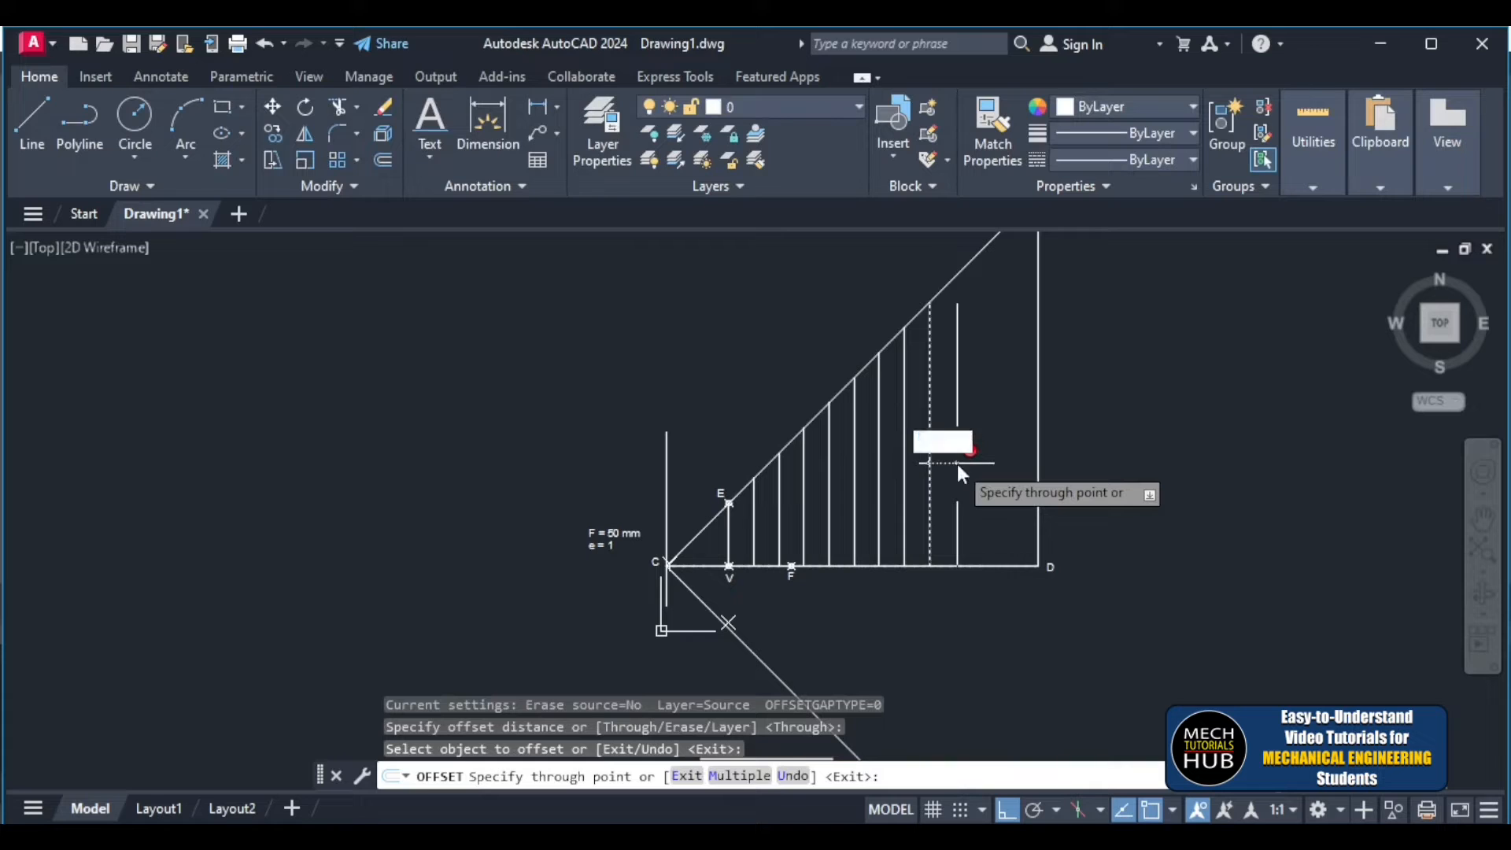
{"action": "key", "text": "Return"}
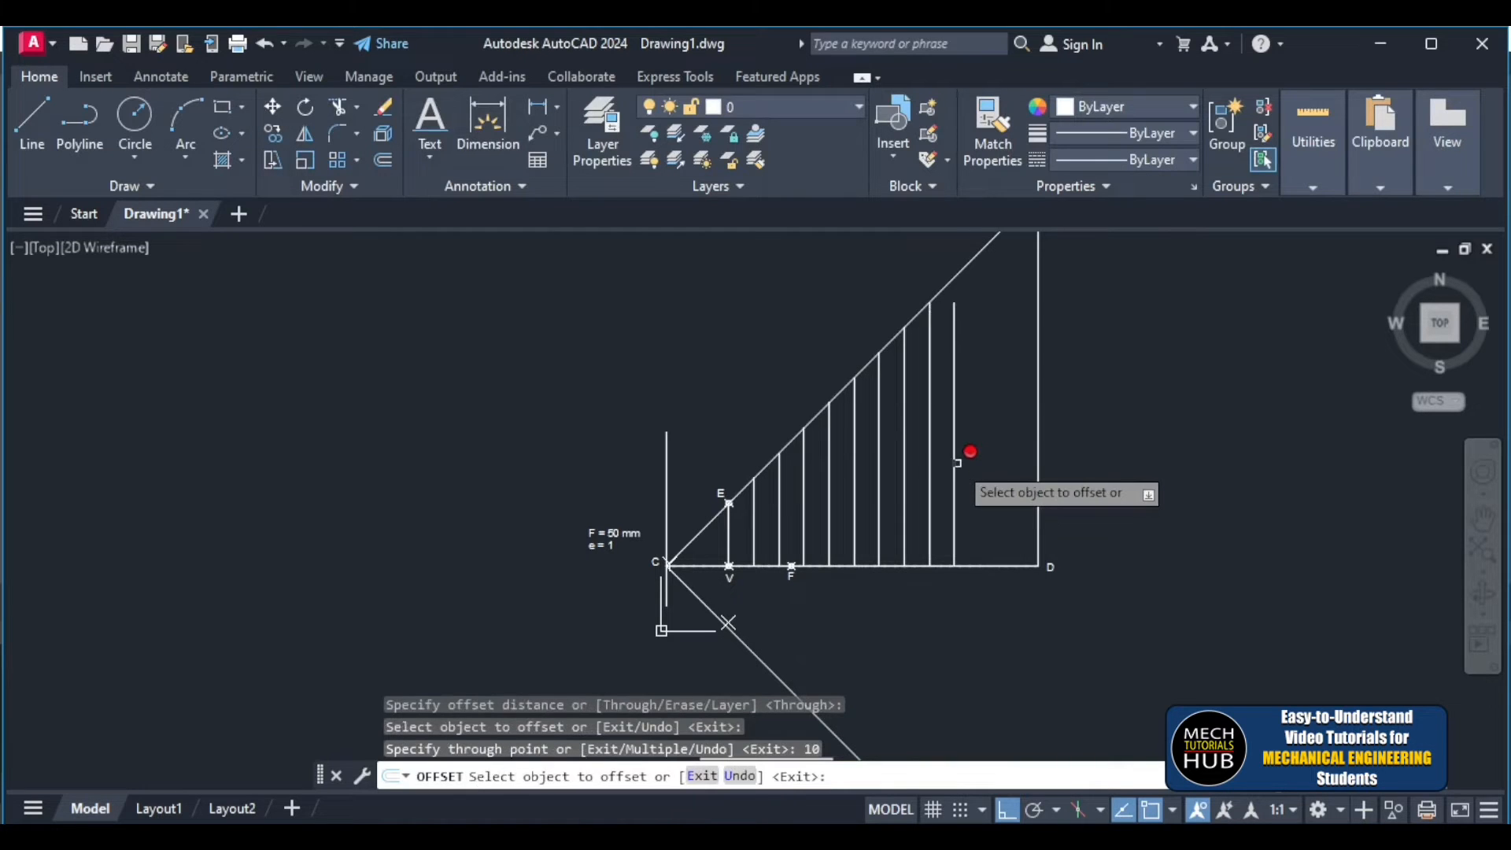
- Add the tenth and eleventh vertical copies toward D, each offset 10 mm from the preceding line, and end the Offset command
{"action": "left_click", "coordinate": [957, 463]}
{"action": "type", "text": "10"}
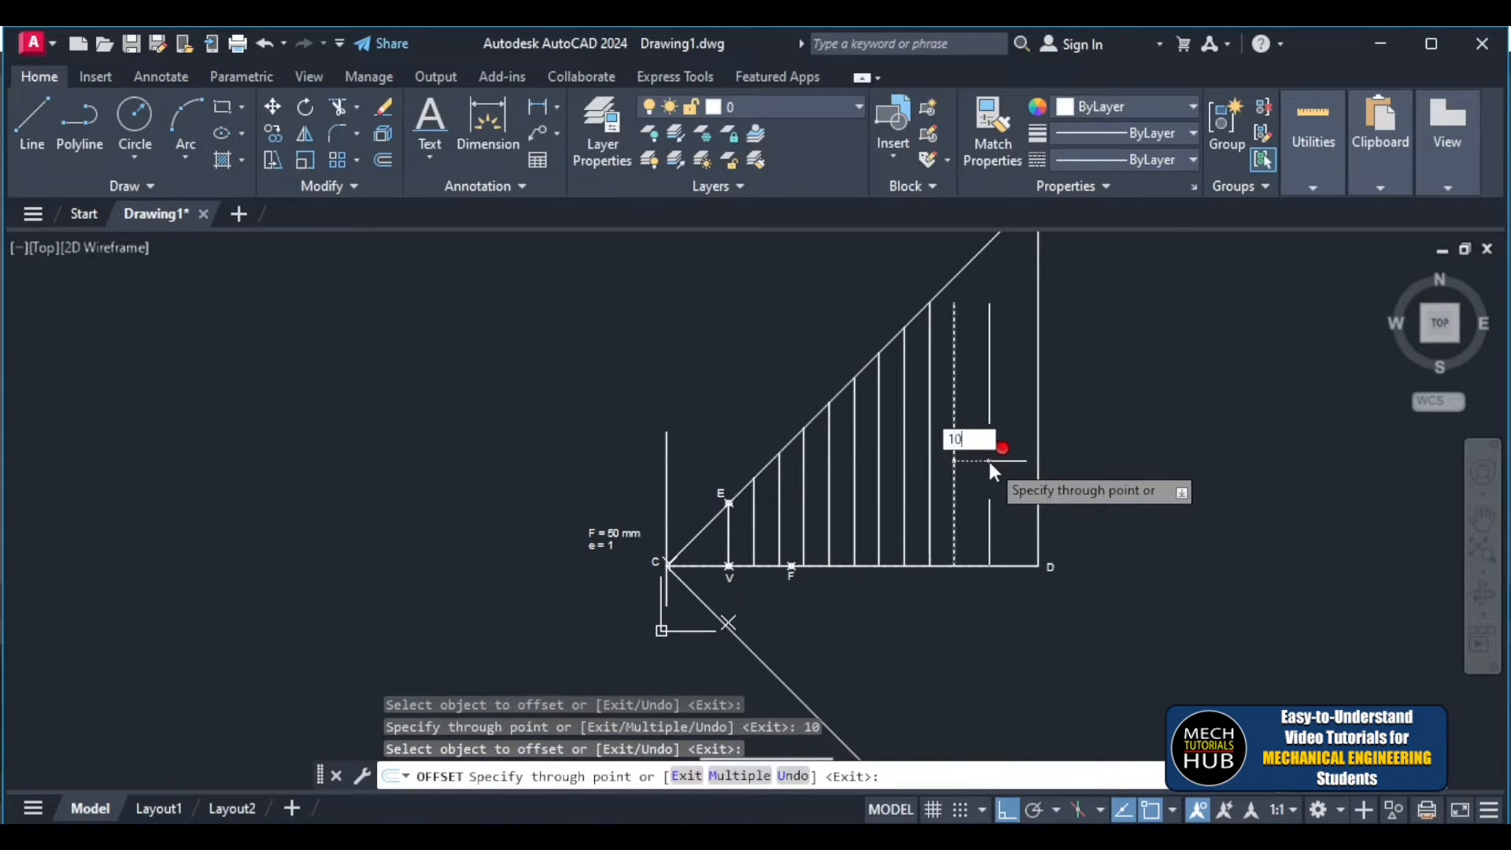
{"action": "key", "text": "Return"}
{"action": "left_click", "coordinate": [980, 463]}
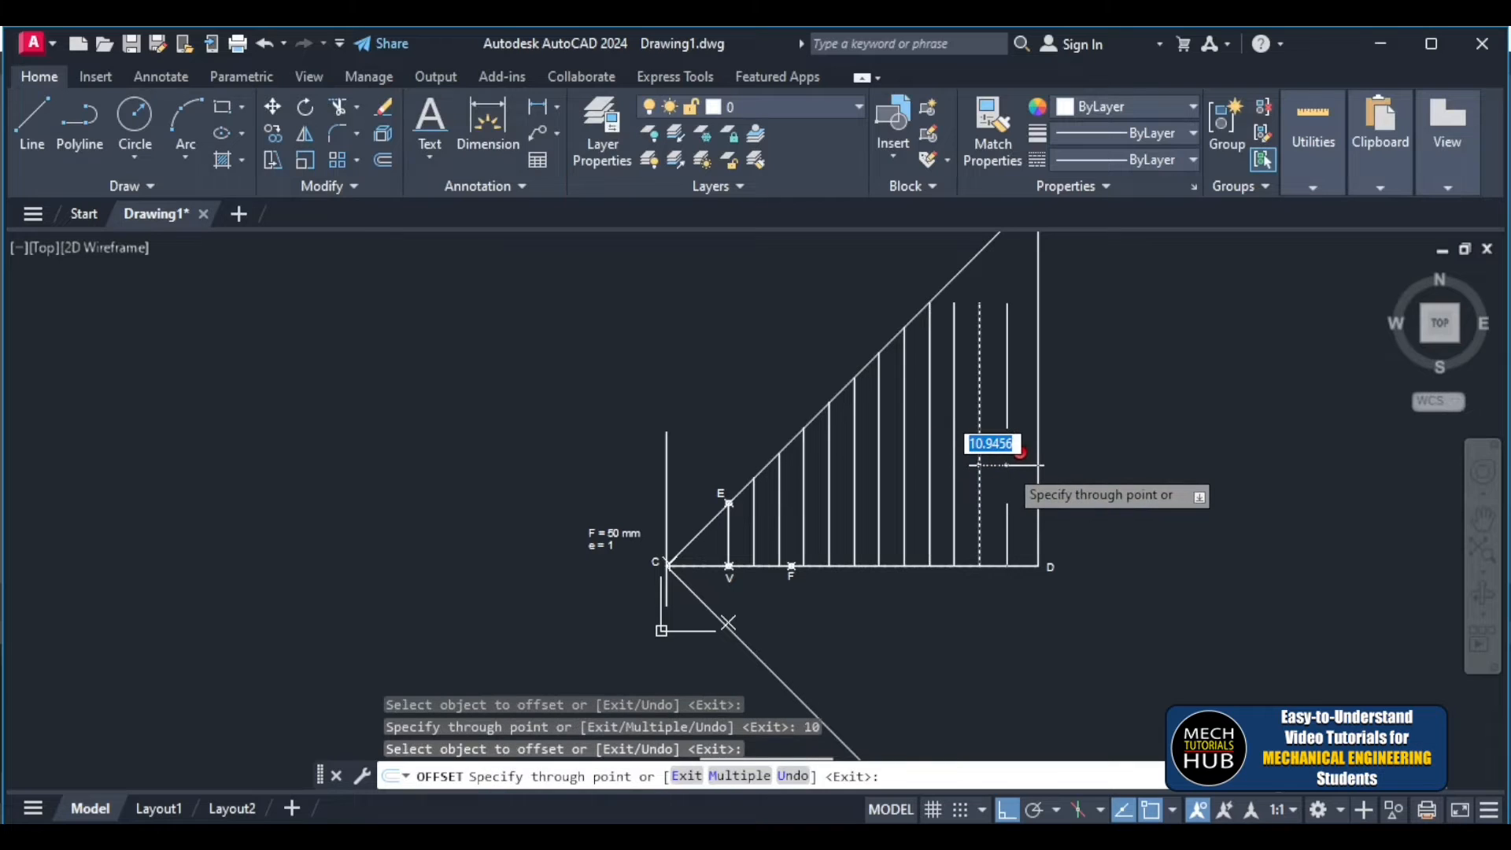
{"action": "type", "text": "10"}
{"action": "key", "text": "Return"}
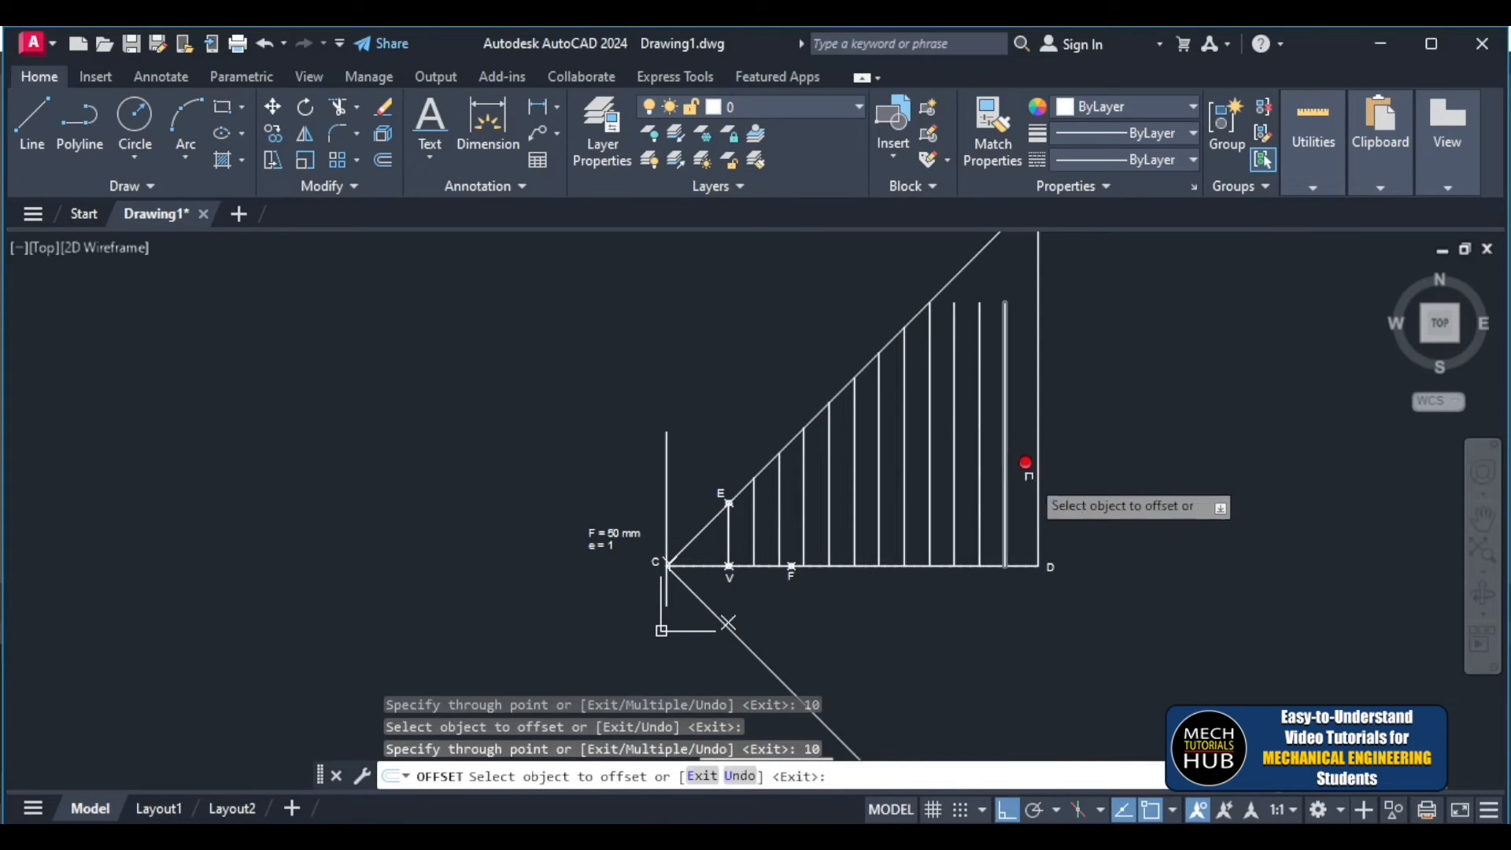
{"action": "key", "text": "Escape"}
- Try to extend the three newest vertical lines to the upper diagonal with a fence across their middle
{"action": "type", "text": "ex"}
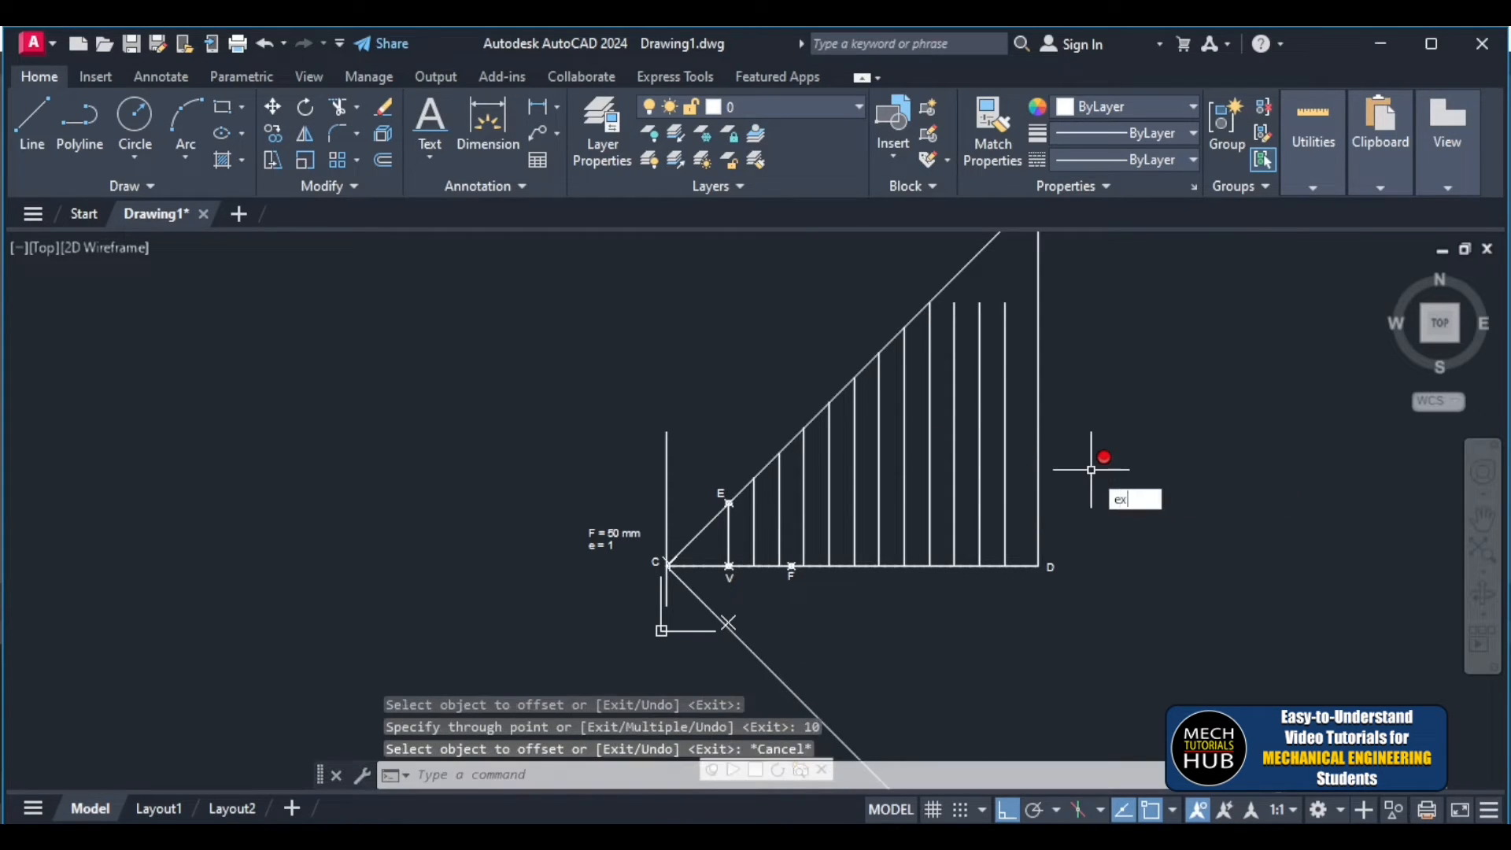
{"action": "key", "text": "Return"}
{"action": "left_click", "coordinate": [1015, 479]}
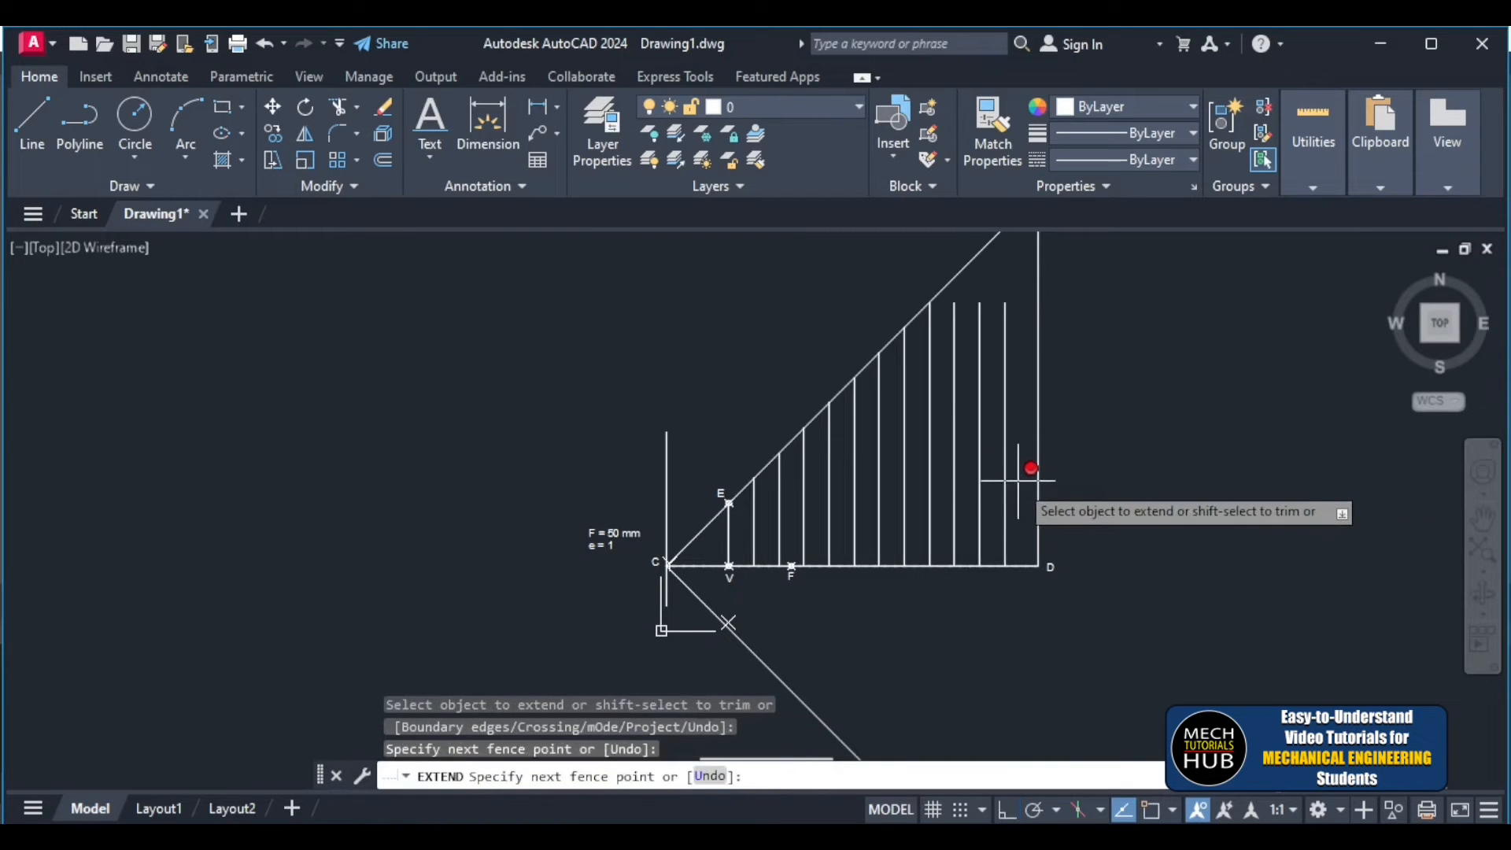
{"action": "left_click", "coordinate": [943, 440]}
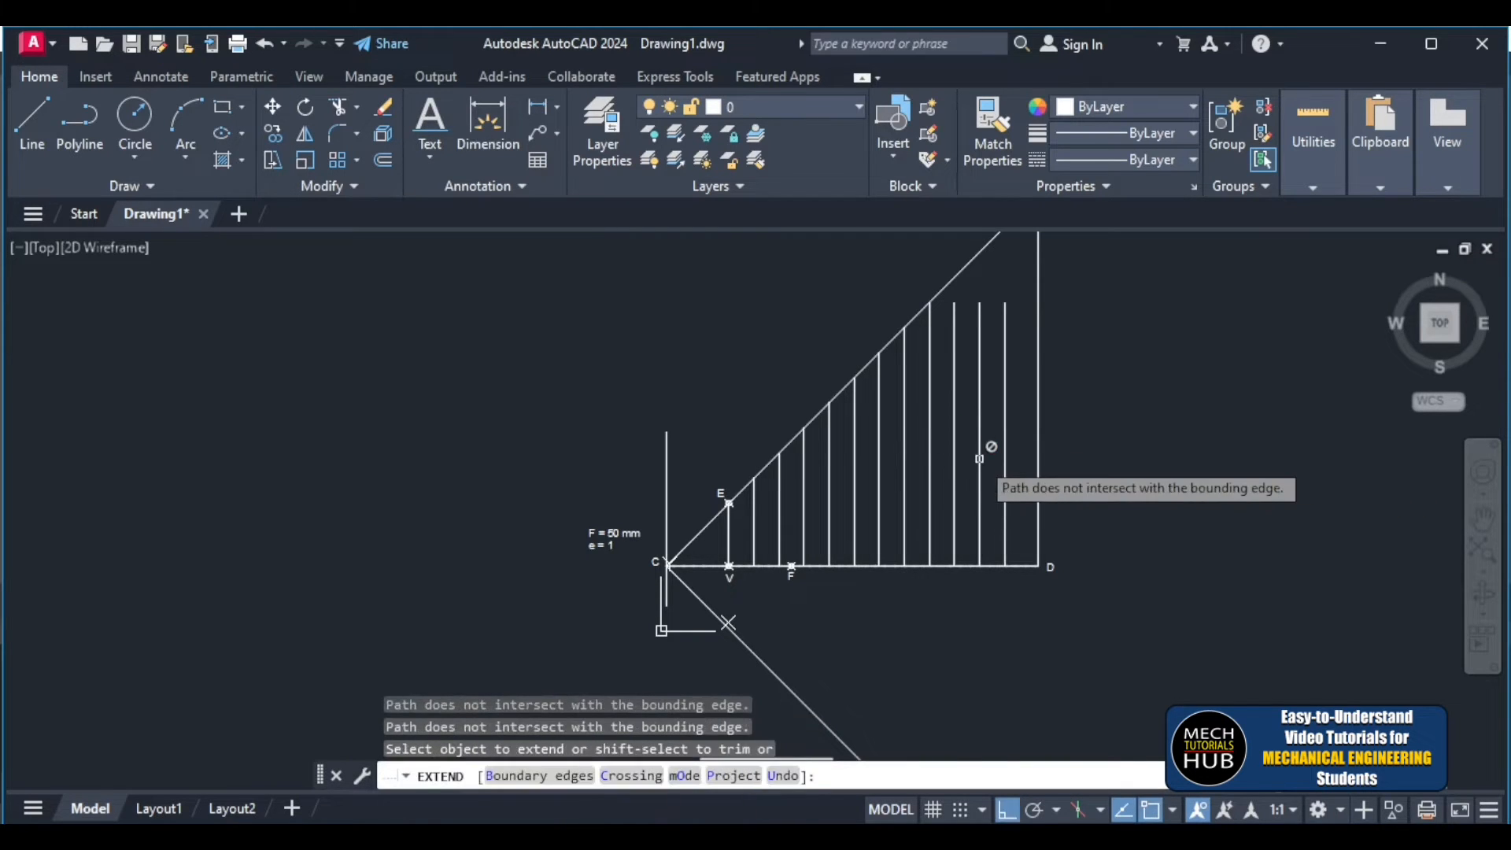
{"action": "key", "text": "Escape"}
{"action": "key", "text": "Escape"}
{"action": "key", "text": "Escape"}
{"action": "type", "text": "ex"}
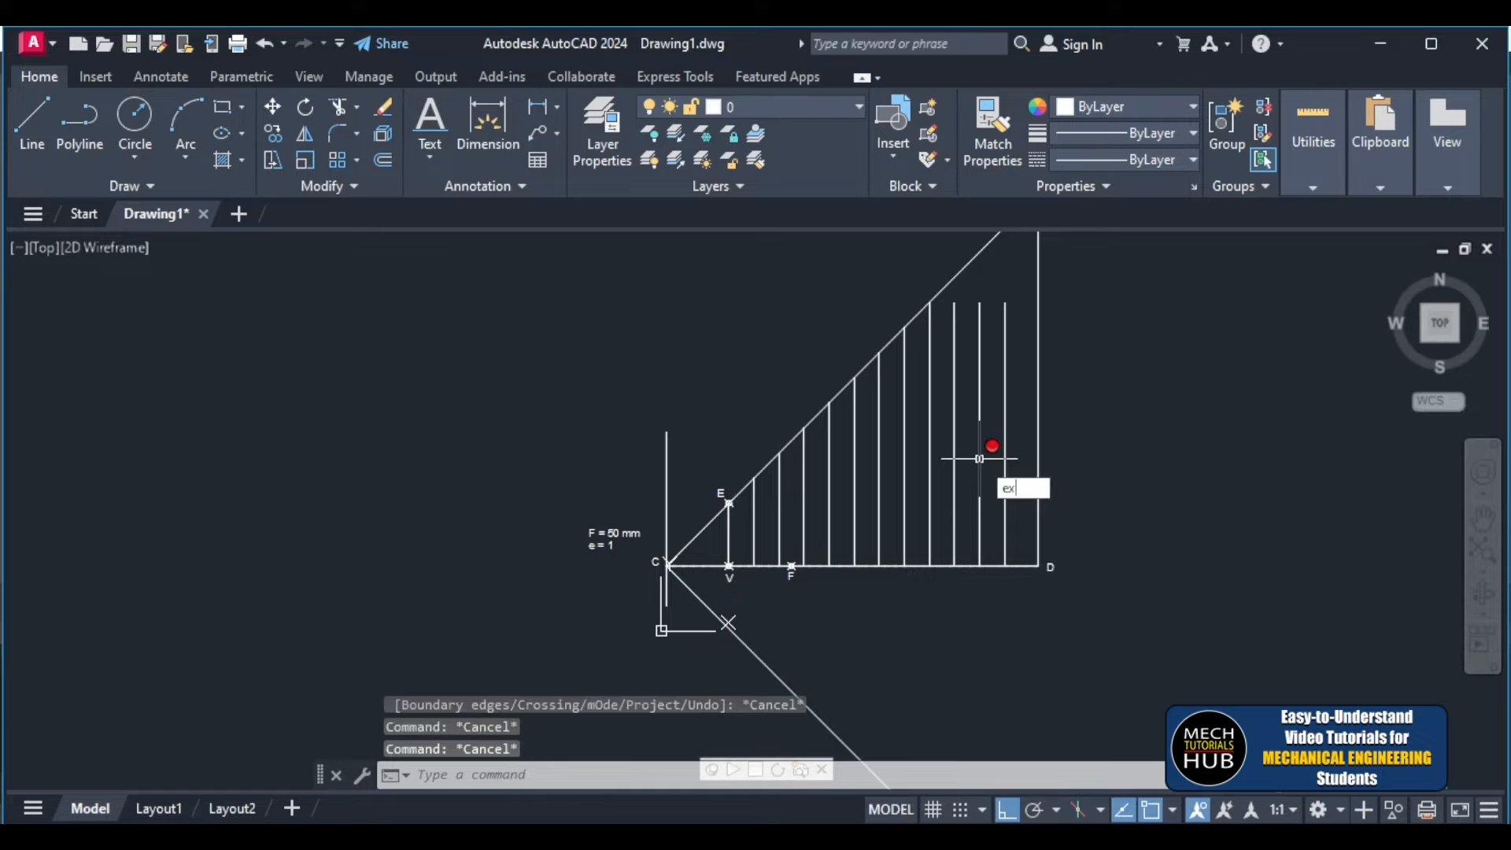
{"action": "key", "text": "Return"}
{"action": "left_click", "coordinate": [1022, 494]}
{"action": "left_click_drag", "start_coordinate": [1013, 501], "coordinate": [938, 451]}
{"action": "key", "text": "Escape"}
{"action": "key", "text": "Escape"}
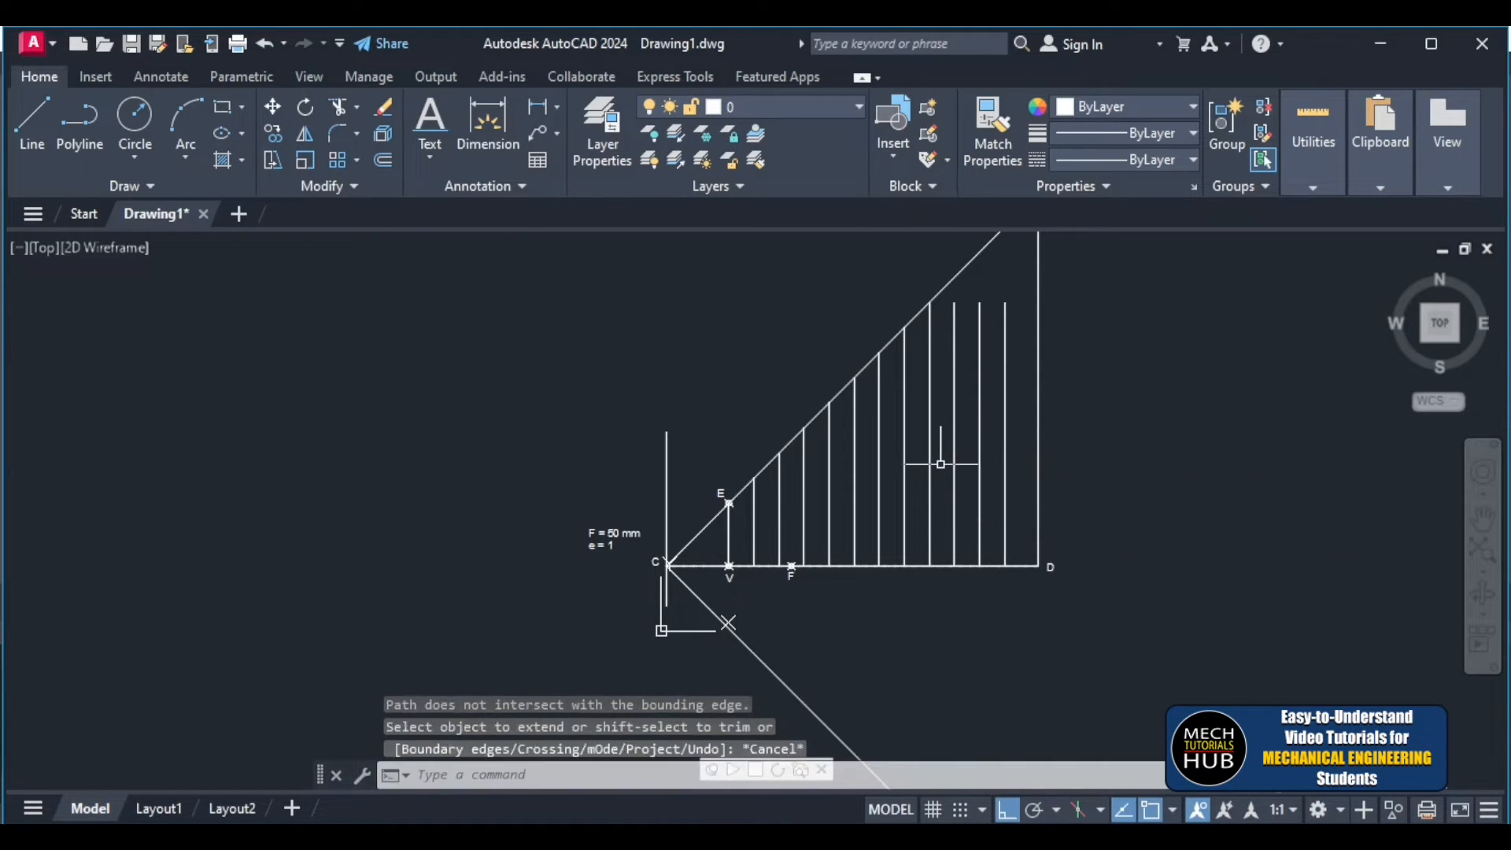
- Try to extend the newest vertical lines to the upper diagonal by picking them individually, and leave the Extend command
{"action": "type", "text": "ex"}
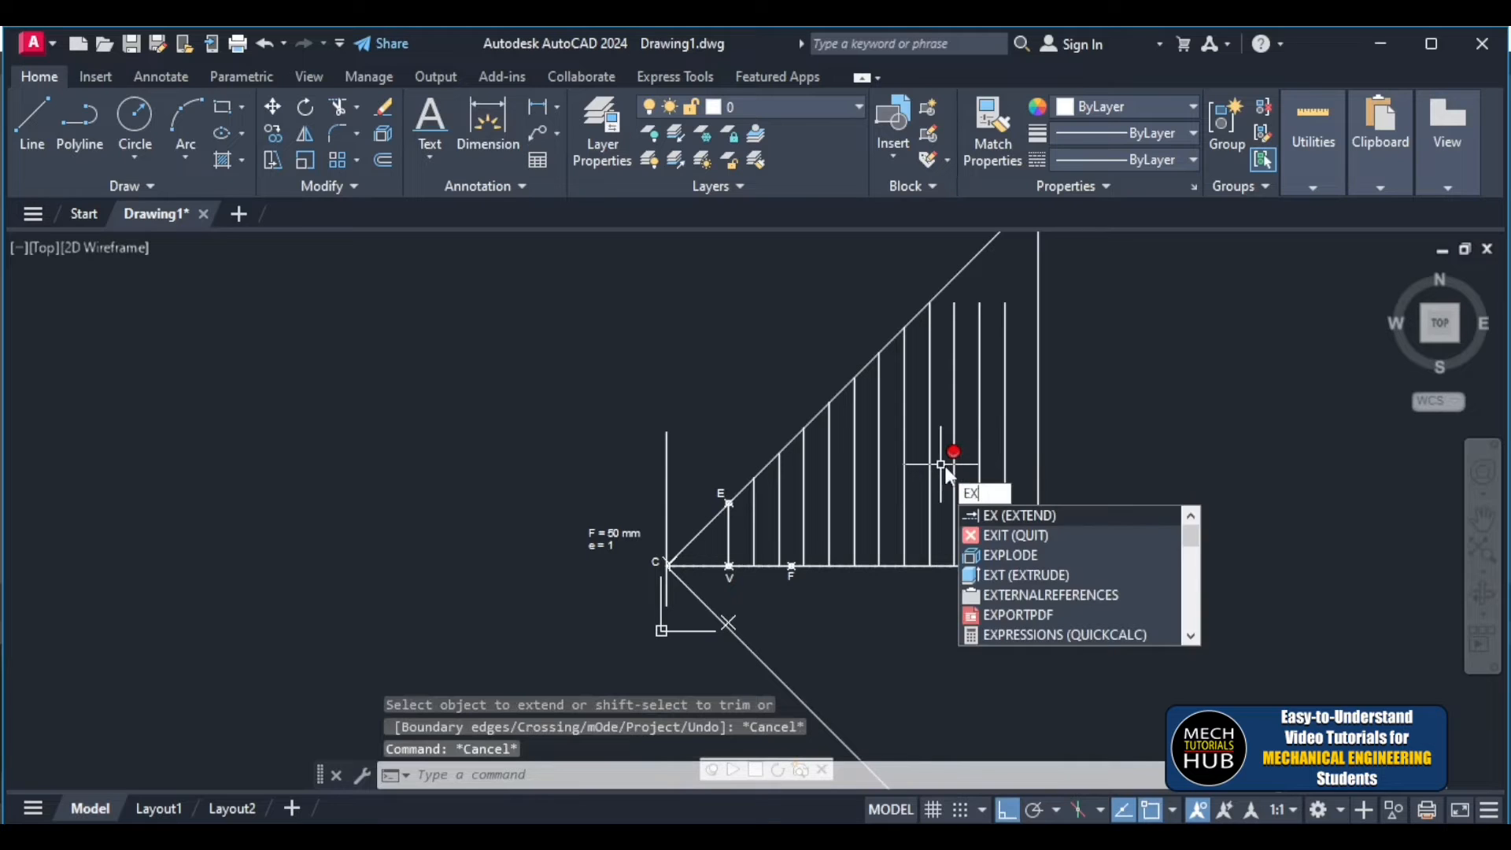
{"action": "key", "text": "Return"}
{"action": "left_click", "coordinate": [966, 454]}
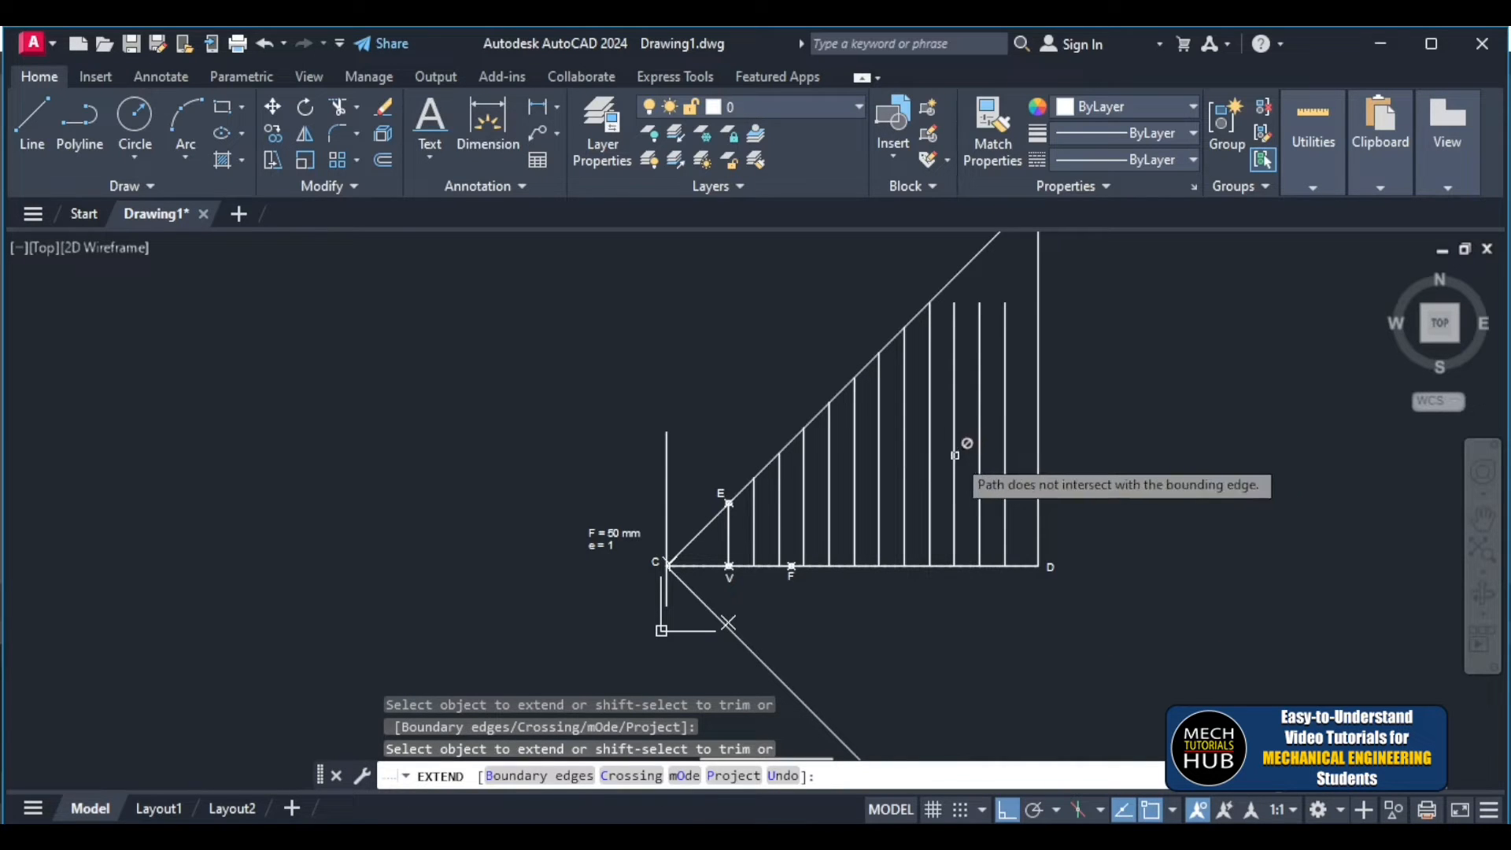
{"action": "left_click", "coordinate": [1006, 442]}
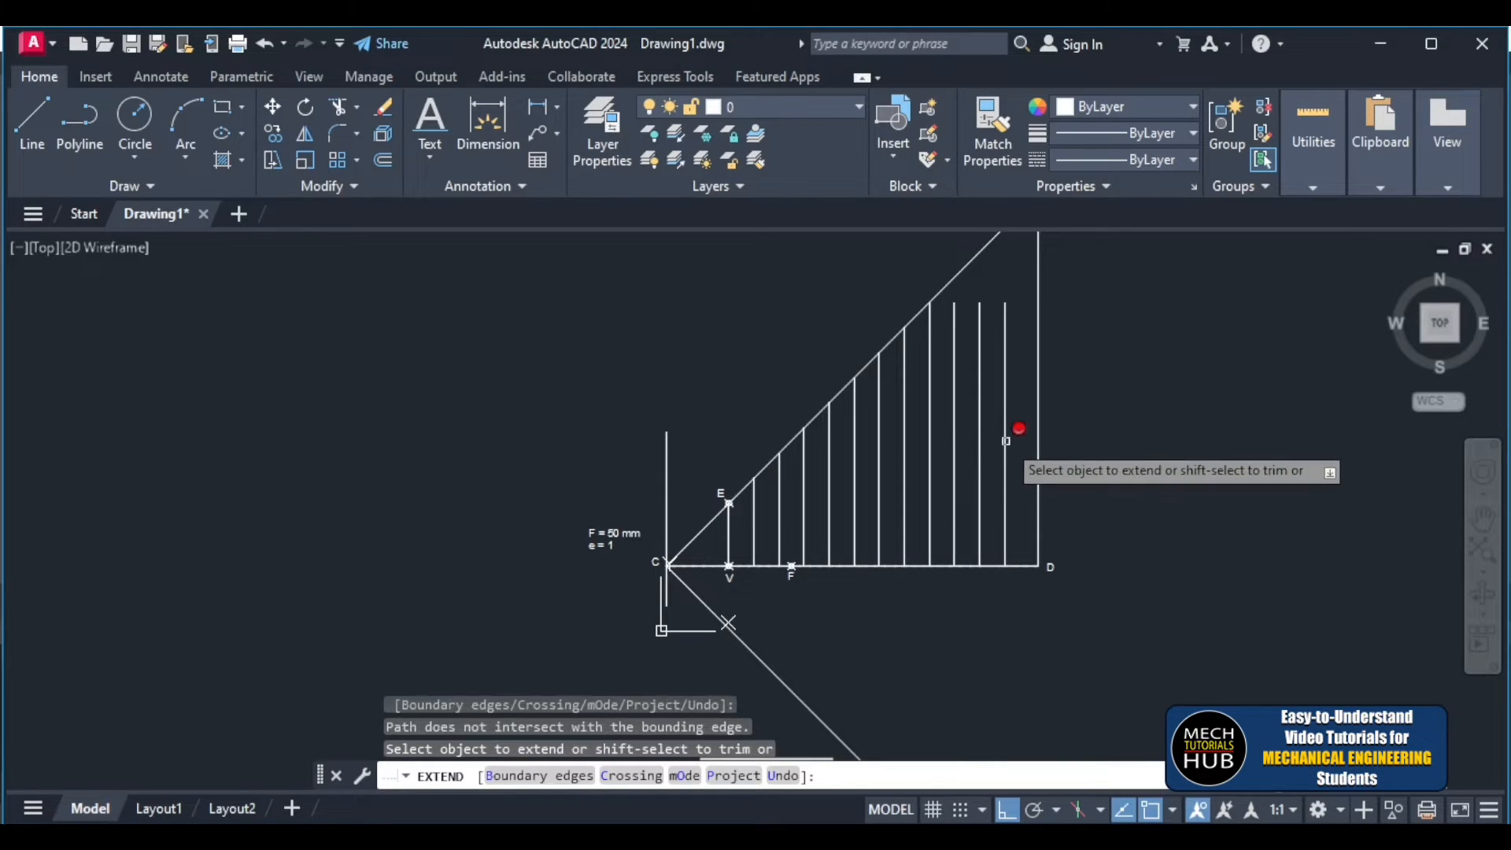
{"action": "key", "text": "Escape"}
{"action": "key", "text": "Escape"}
{"action": "key", "text": "Escape"}
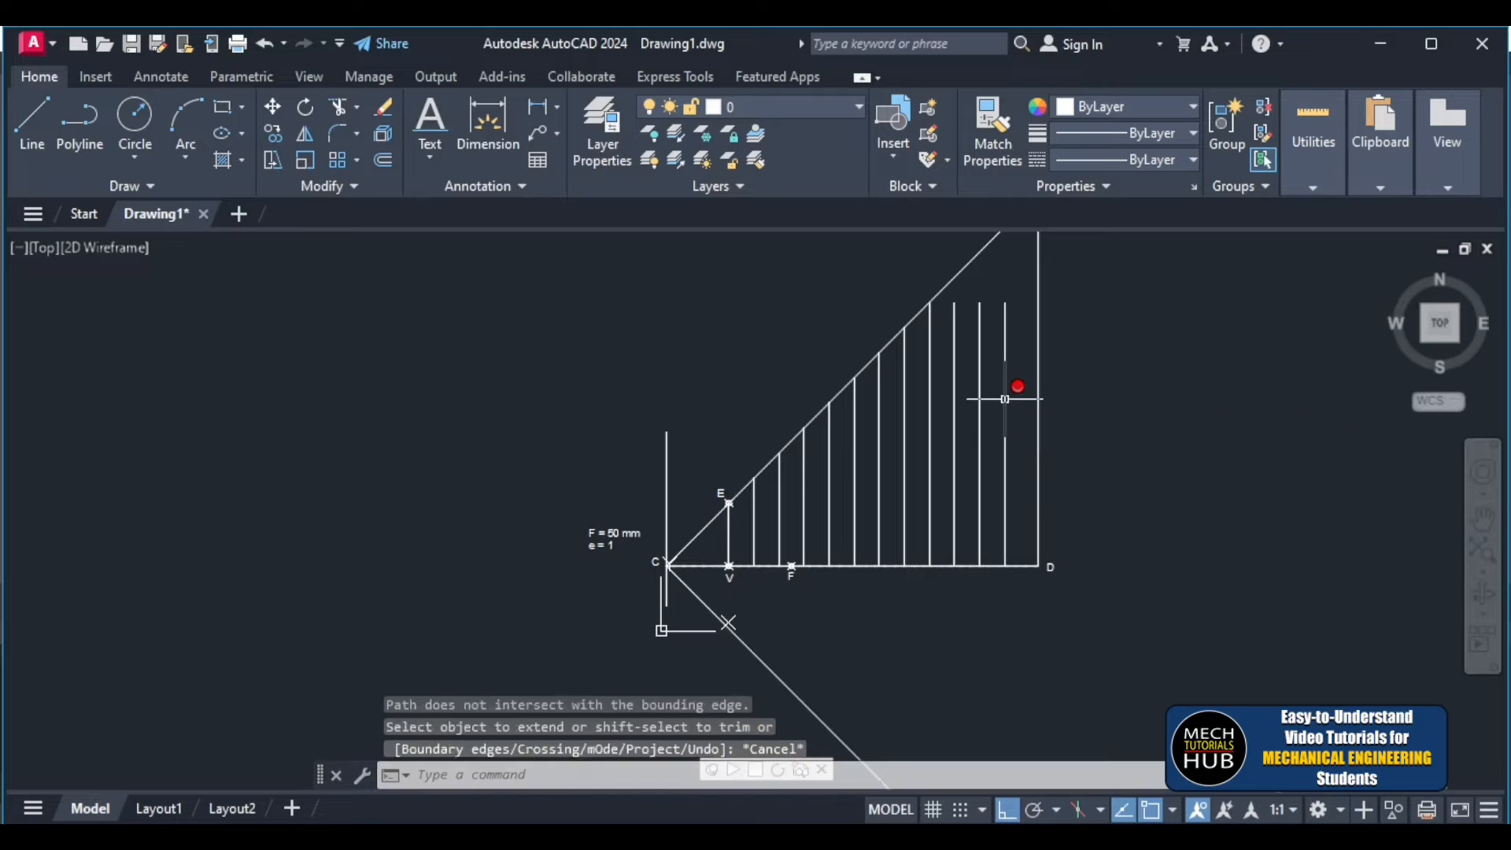
- Extend the three vertical lines nearest D up to the diagonal, picking each one near its upper end
{"action": "scroll", "coordinate": [1118, 439], "scroll_direction": "down", "scroll_amount": 10}
{"action": "scroll", "coordinate": [1118, 439], "scroll_direction": "up", "scroll_amount": 10}
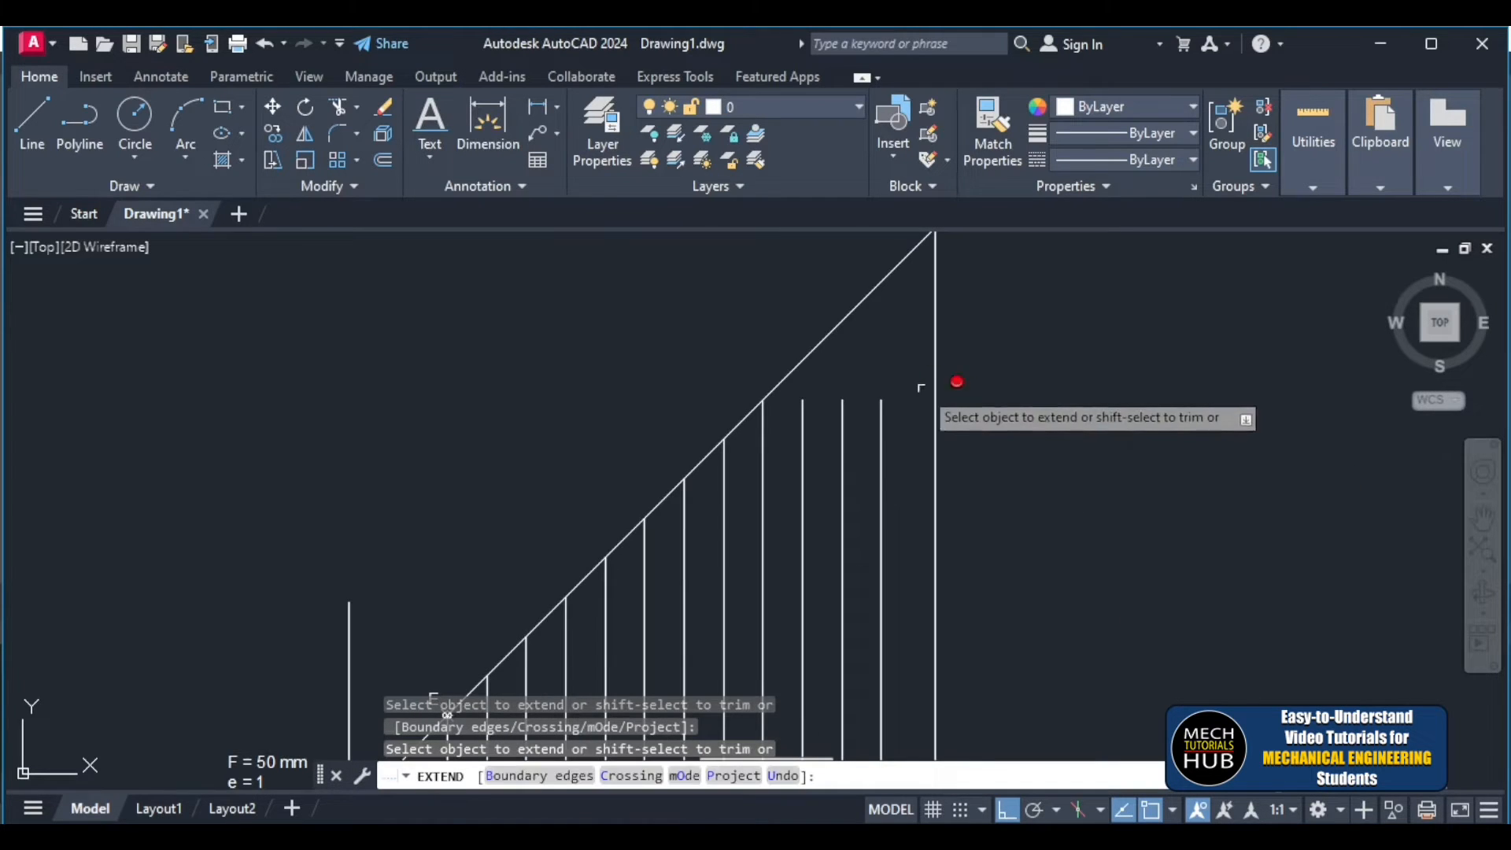
{"action": "left_click", "coordinate": [879, 434]}
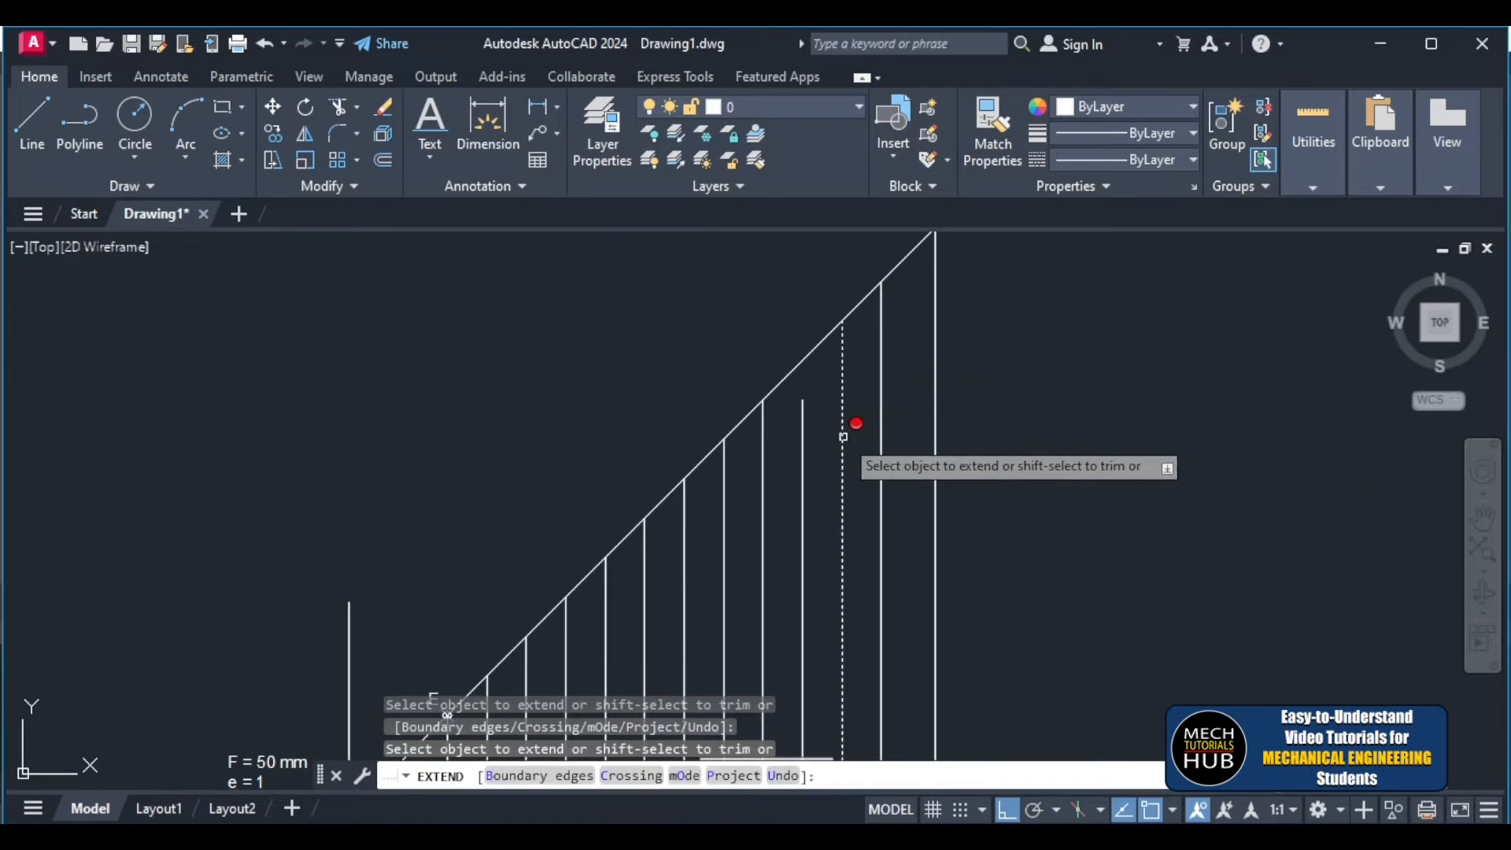
{"action": "left_click", "coordinate": [842, 434]}
{"action": "left_click", "coordinate": [803, 436]}
{"action": "key", "text": "Escape"}
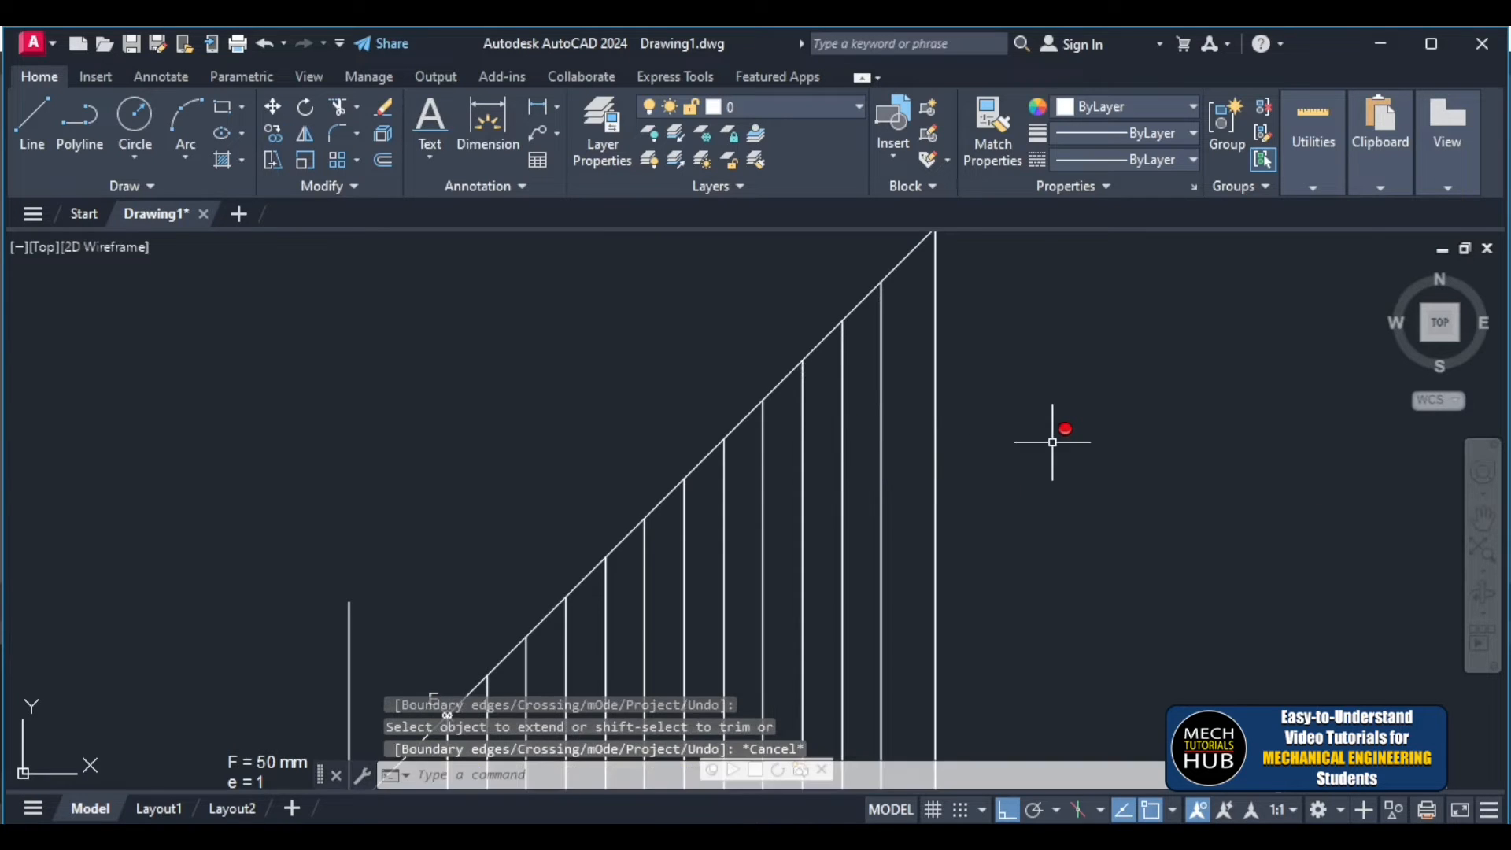
- Examine the full set of vertical lines between axis CD and the upper diagonal
{"action": "scroll", "coordinate": [1055, 439], "scroll_direction": "down", "scroll_amount": 5}
{"action": "scroll", "coordinate": [1011, 472], "scroll_direction": "up", "scroll_amount": 6}
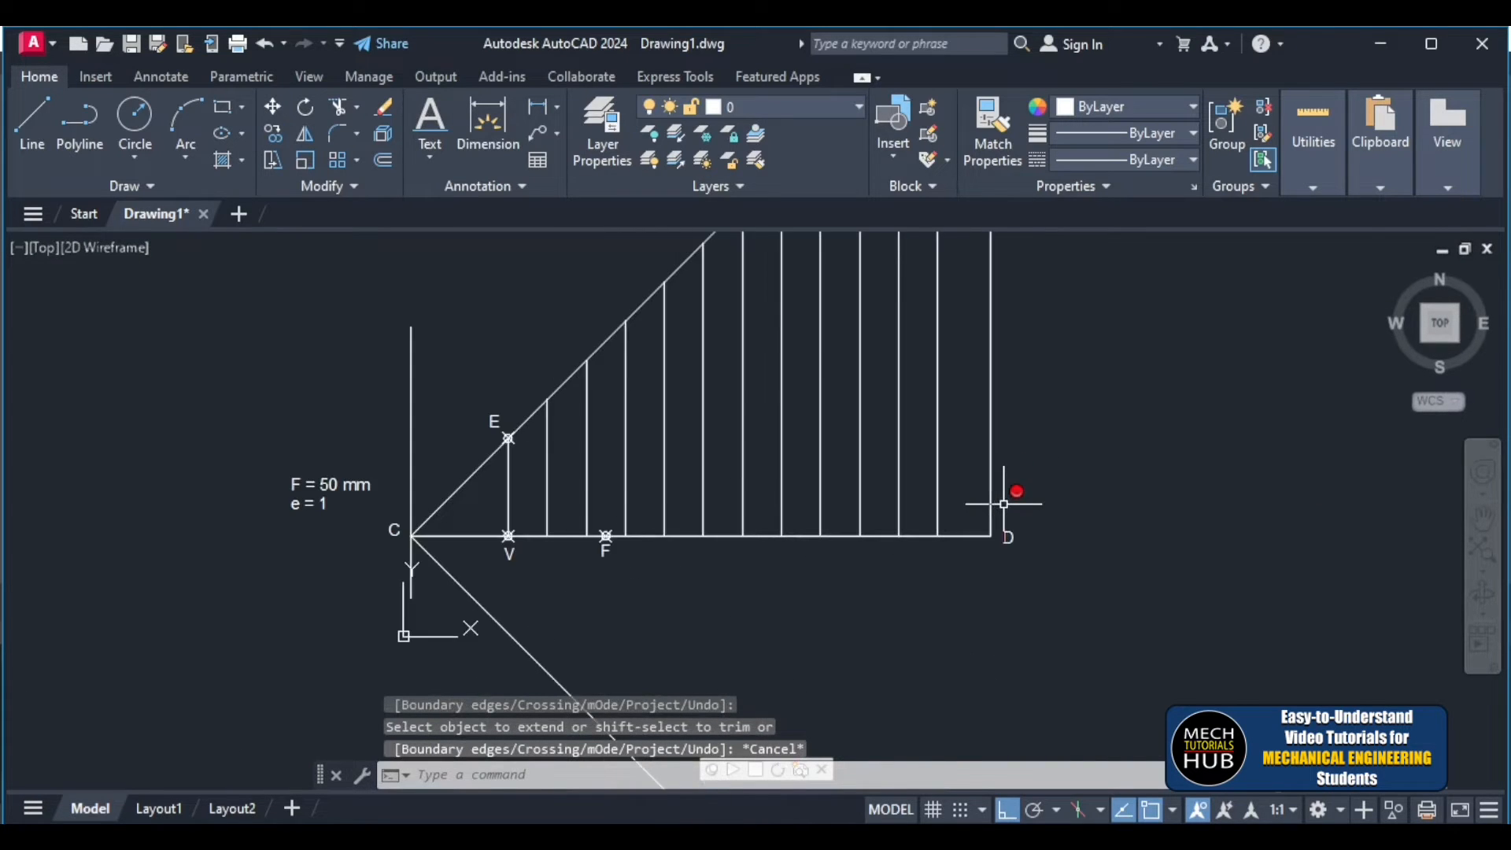
{"action": "scroll", "coordinate": [1007, 496], "scroll_direction": "down", "scroll_amount": 2}
{"action": "scroll", "coordinate": [921, 512], "scroll_direction": "down", "scroll_amount": 3}
{"action": "scroll", "coordinate": [948, 490], "scroll_direction": "up", "scroll_amount": 3}
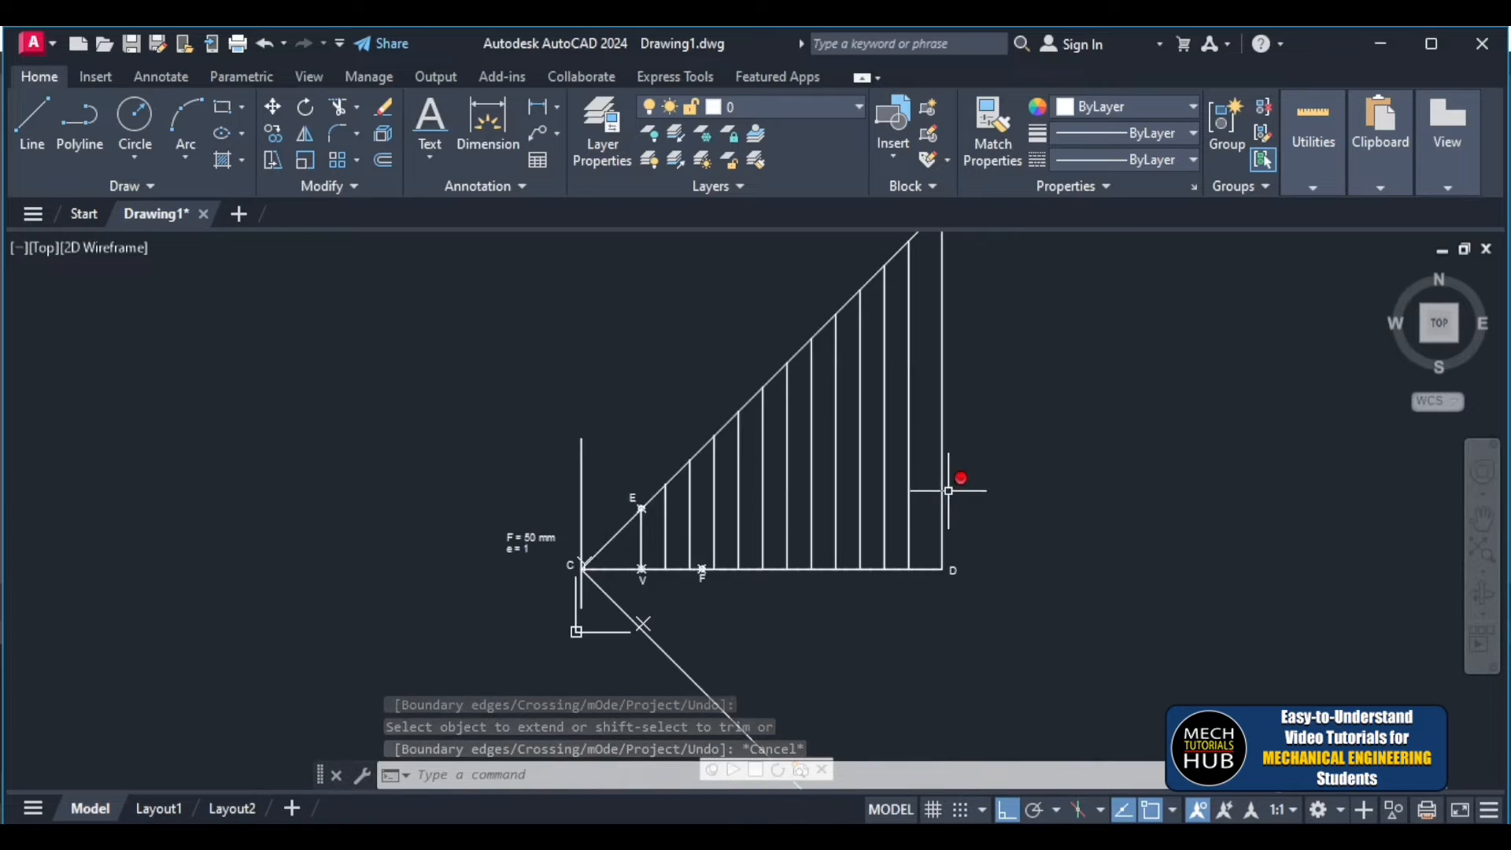
{"action": "scroll", "coordinate": [969, 472], "scroll_direction": "down", "scroll_amount": 4}
{"action": "scroll", "coordinate": [976, 441], "scroll_direction": "up", "scroll_amount": 4}
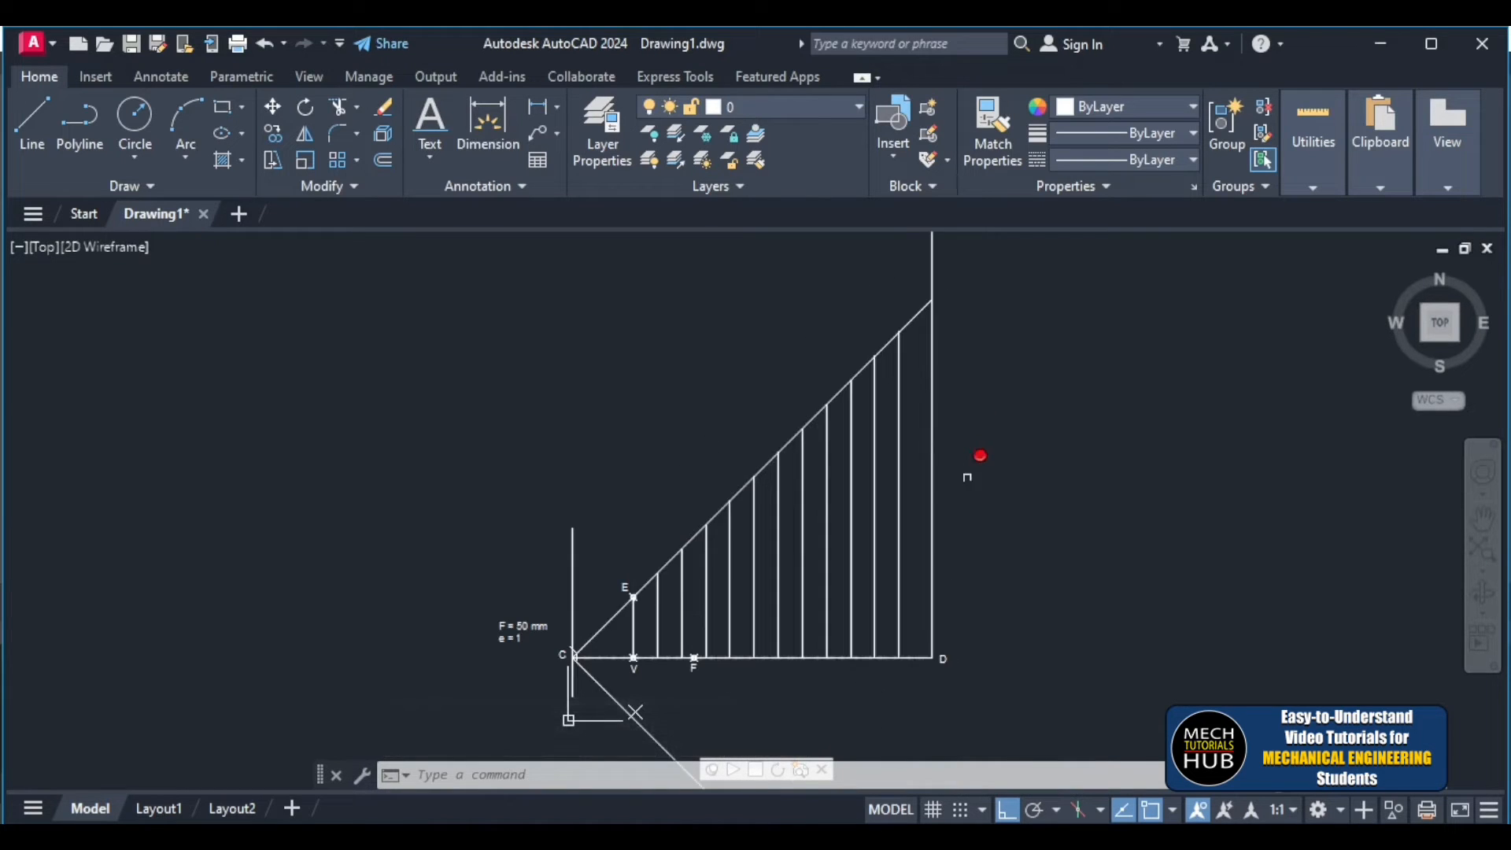
{"action": "scroll", "coordinate": [975, 654], "scroll_direction": "up", "scroll_amount": 4}
{"action": "scroll", "coordinate": [973, 660], "scroll_direction": "down", "scroll_amount": 2}
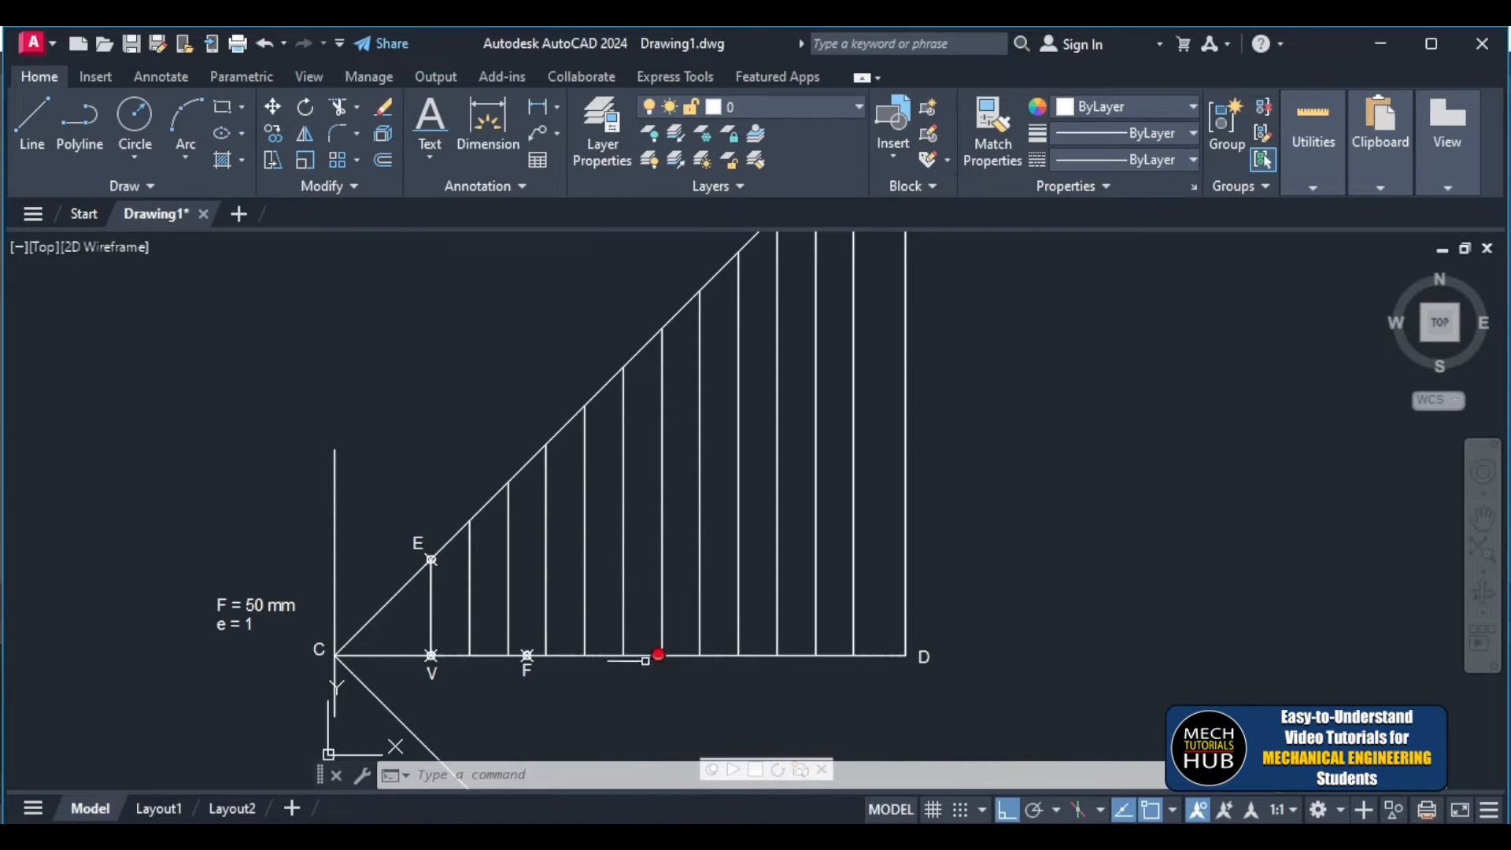
{"action": "scroll", "coordinate": [645, 661], "scroll_direction": "down", "scroll_amount": 5}
{"action": "scroll", "coordinate": [658, 712], "scroll_direction": "up", "scroll_amount": 4}
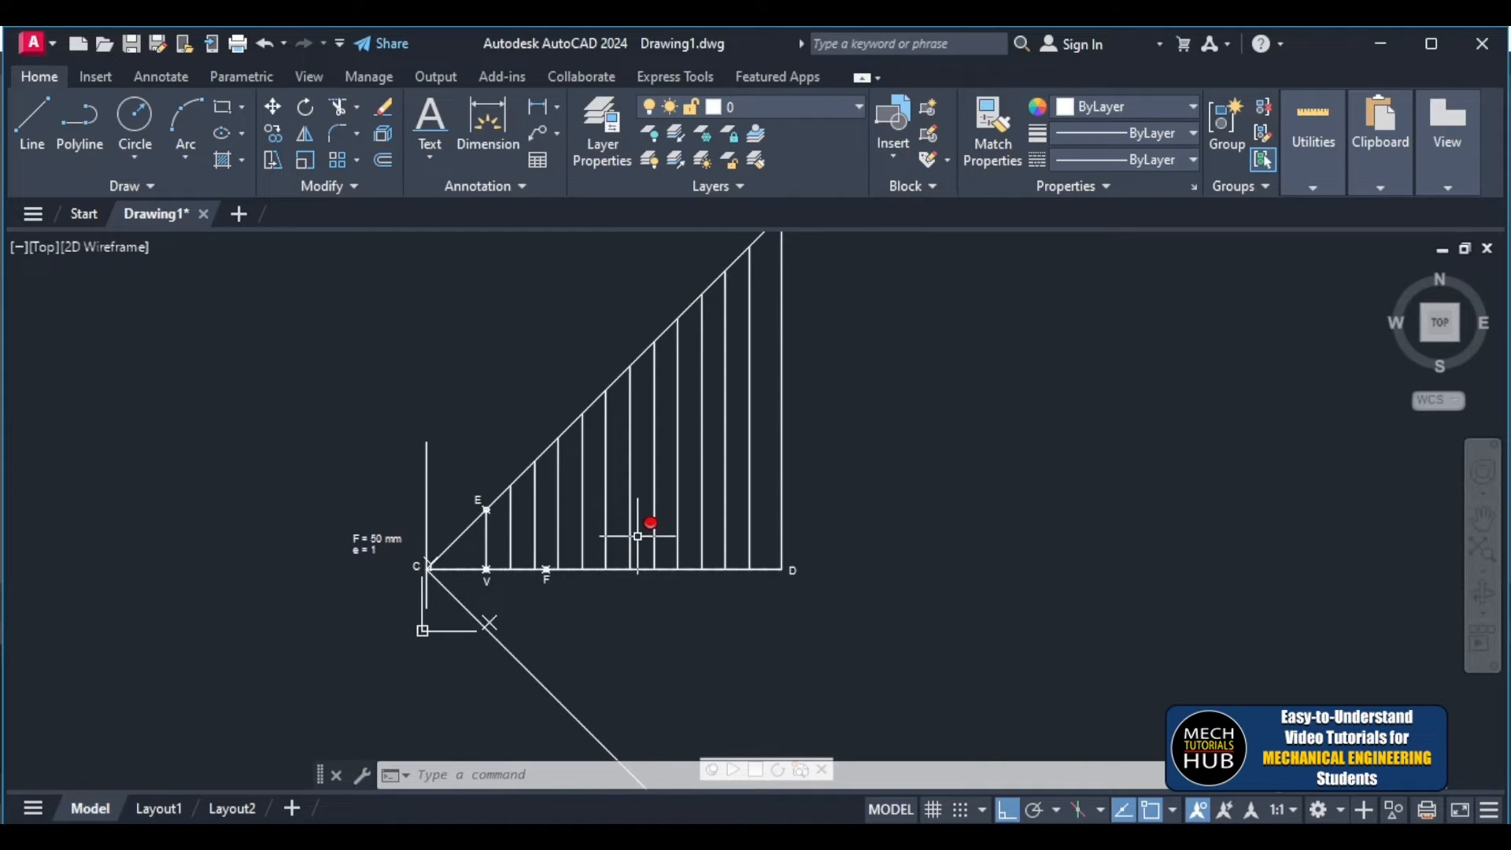
{"action": "scroll", "coordinate": [640, 535], "scroll_direction": "up", "scroll_amount": 2}
{"action": "scroll", "coordinate": [638, 534], "scroll_direction": "down", "scroll_amount": 6}
{"action": "scroll", "coordinate": [692, 429], "scroll_direction": "up", "scroll_amount": 2}
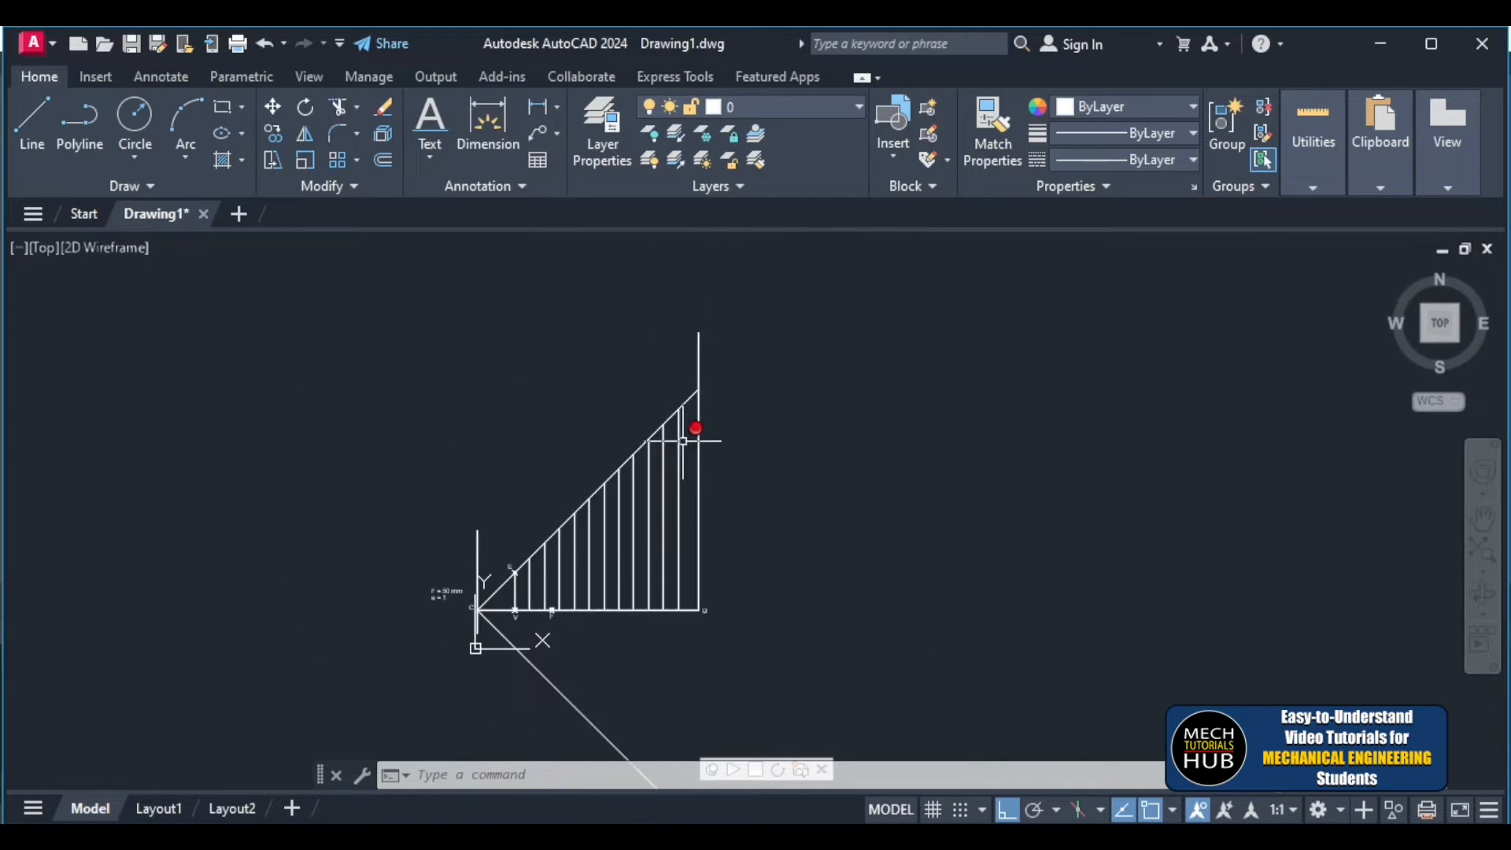
- Draw a circle centred where the first vertical line past V meets axis CD, with its radius reaching the line's top on the diagonal
{"action": "scroll", "coordinate": [683, 613], "scroll_direction": "up", "scroll_amount": 4}
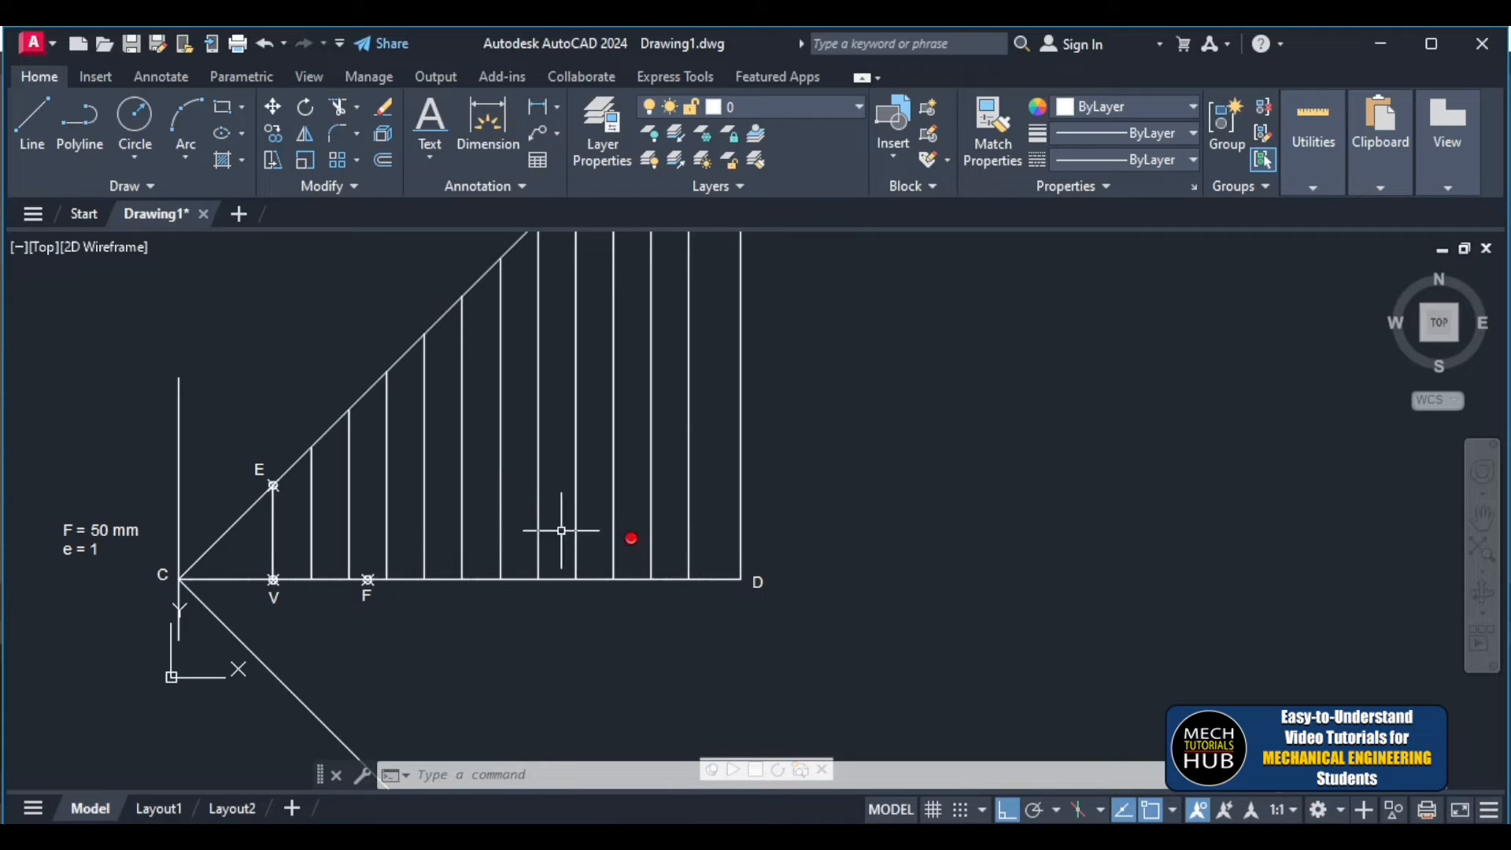
{"action": "left_click", "coordinate": [134, 118]}
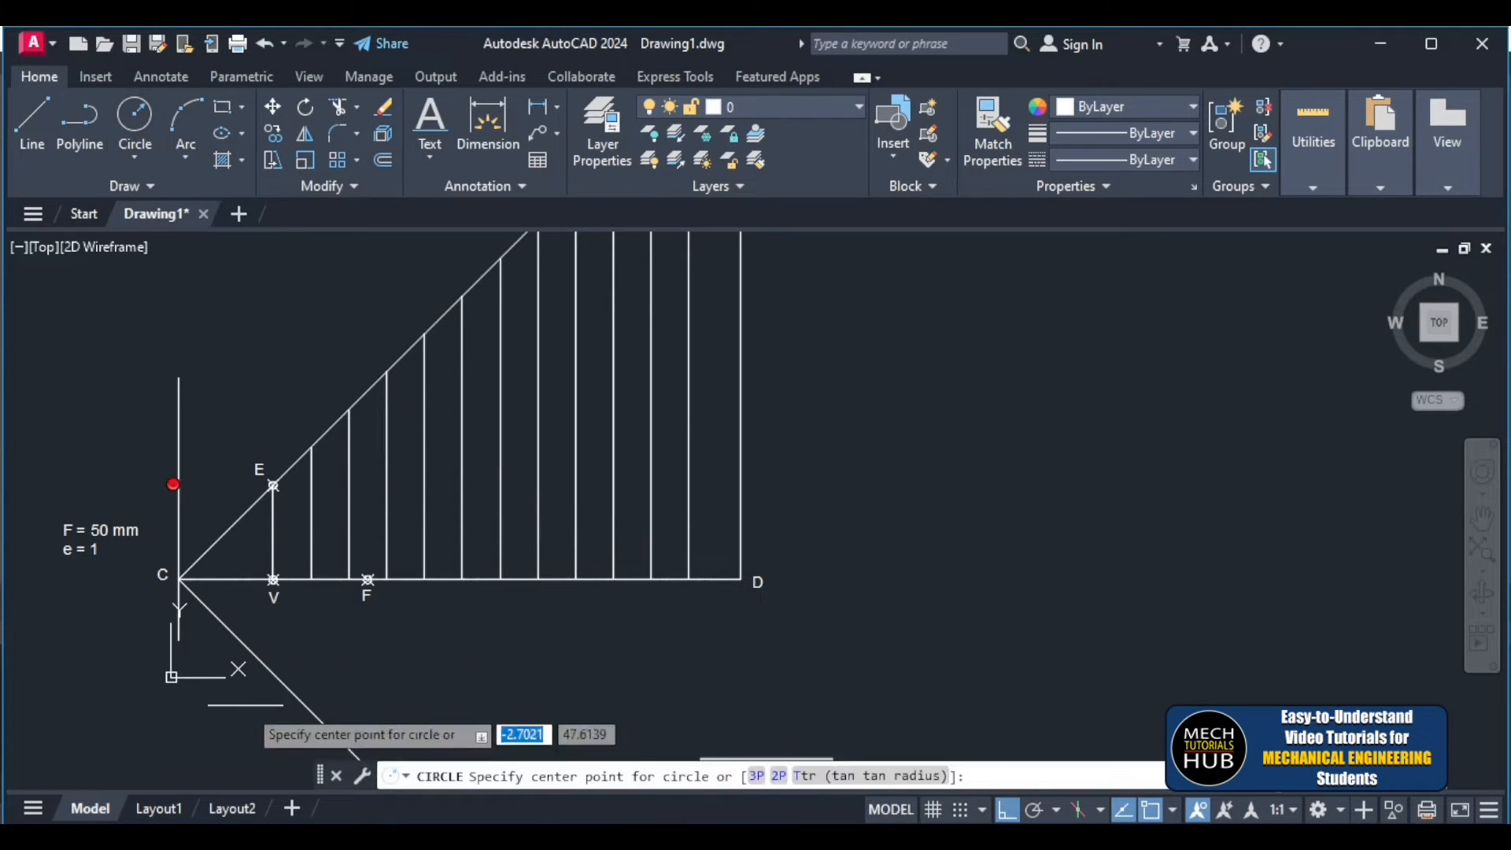
{"action": "left_click", "coordinate": [311, 581]}
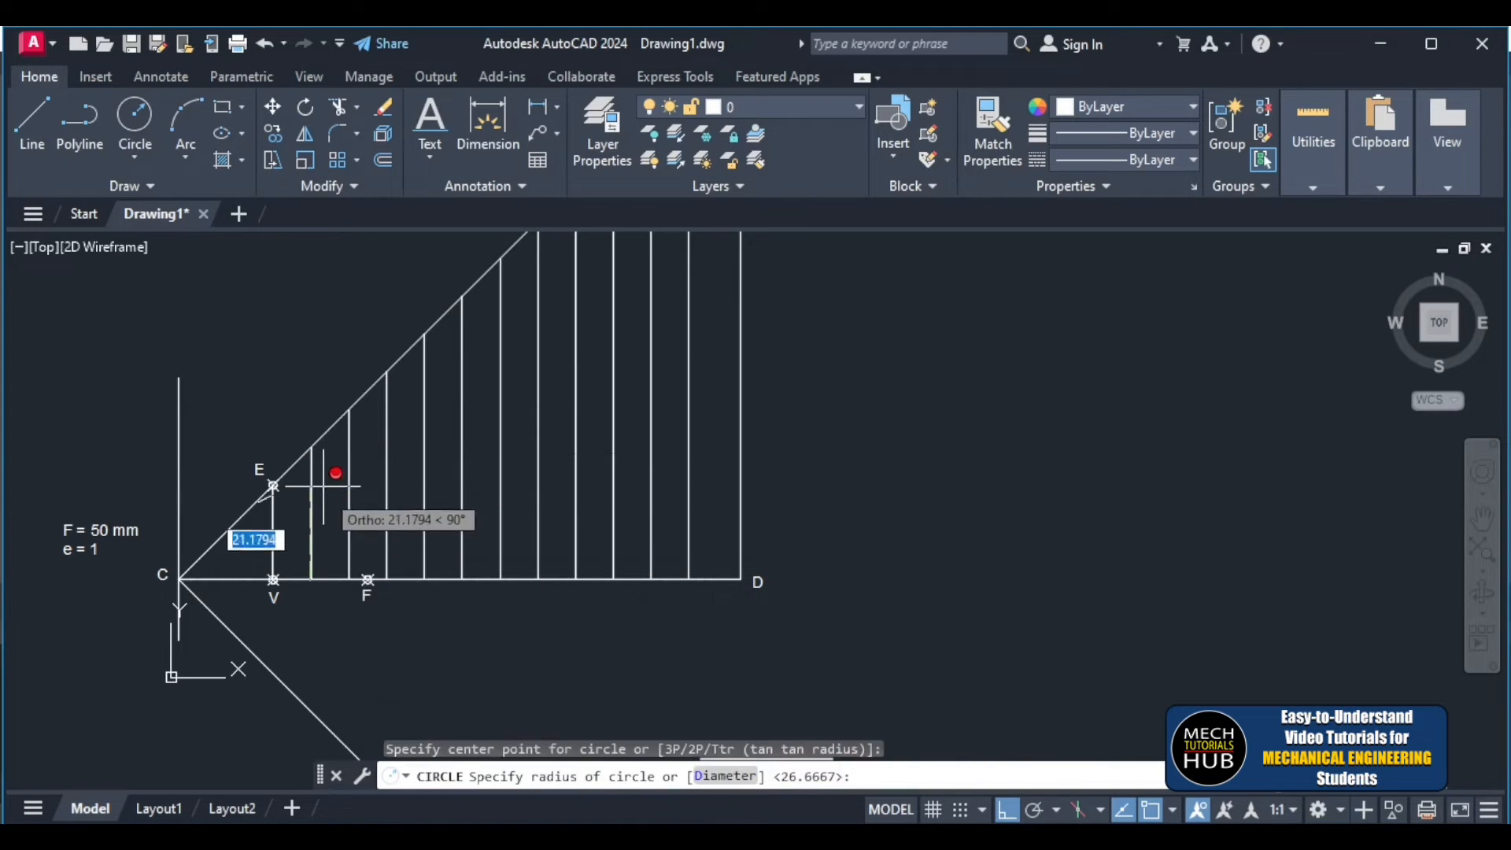
{"action": "left_click", "coordinate": [311, 448]}
{"action": "scroll", "coordinate": [409, 565], "scroll_direction": "down", "scroll_amount": 4}
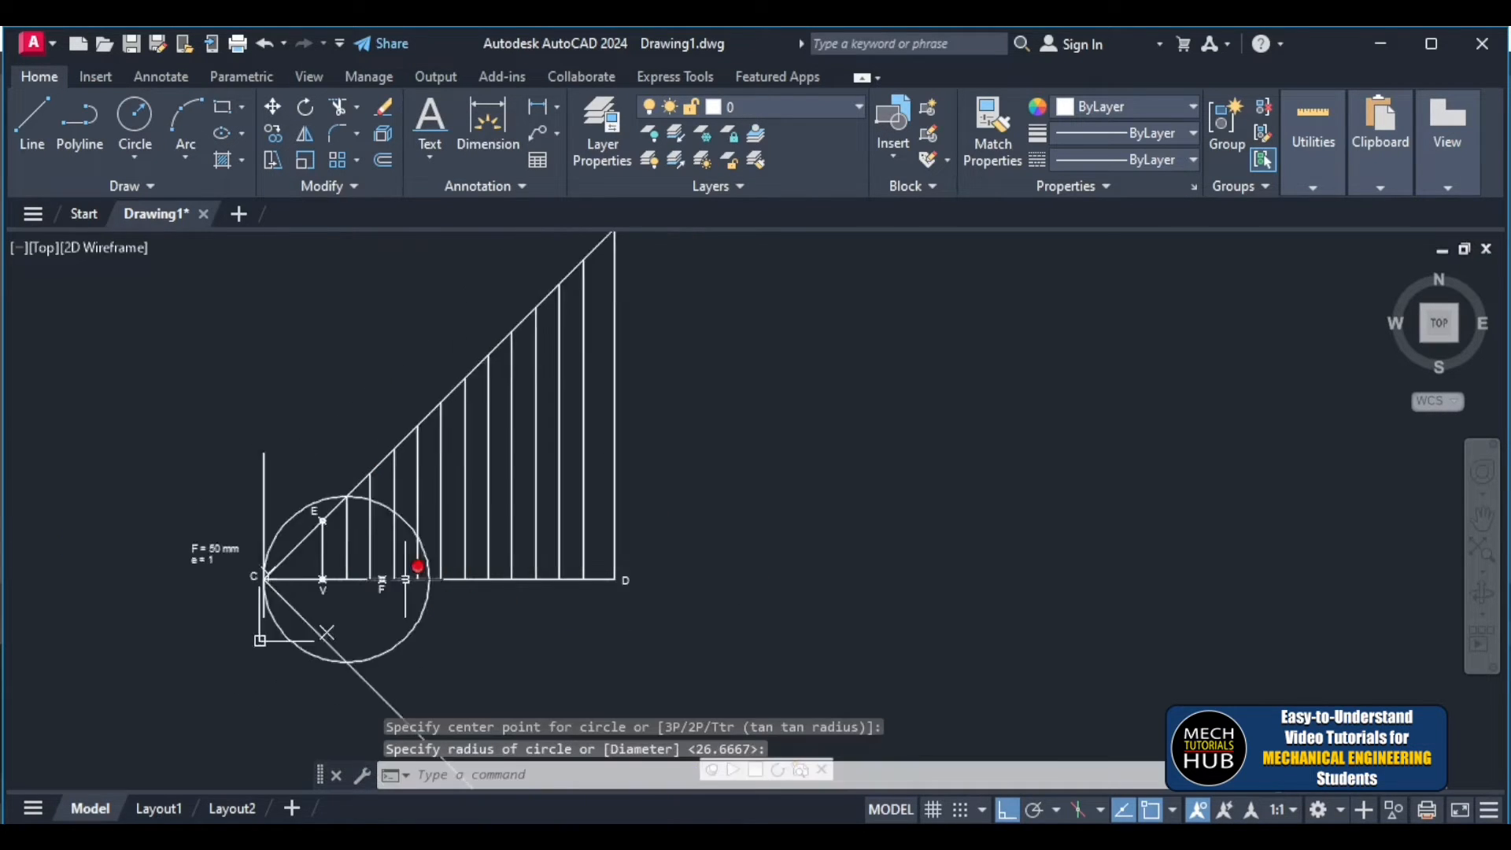
- Copy the label C at the directrix and paste it at both ends of the first and second vertical lines past V
{"action": "scroll", "coordinate": [381, 565], "scroll_direction": "up", "scroll_amount": 6}
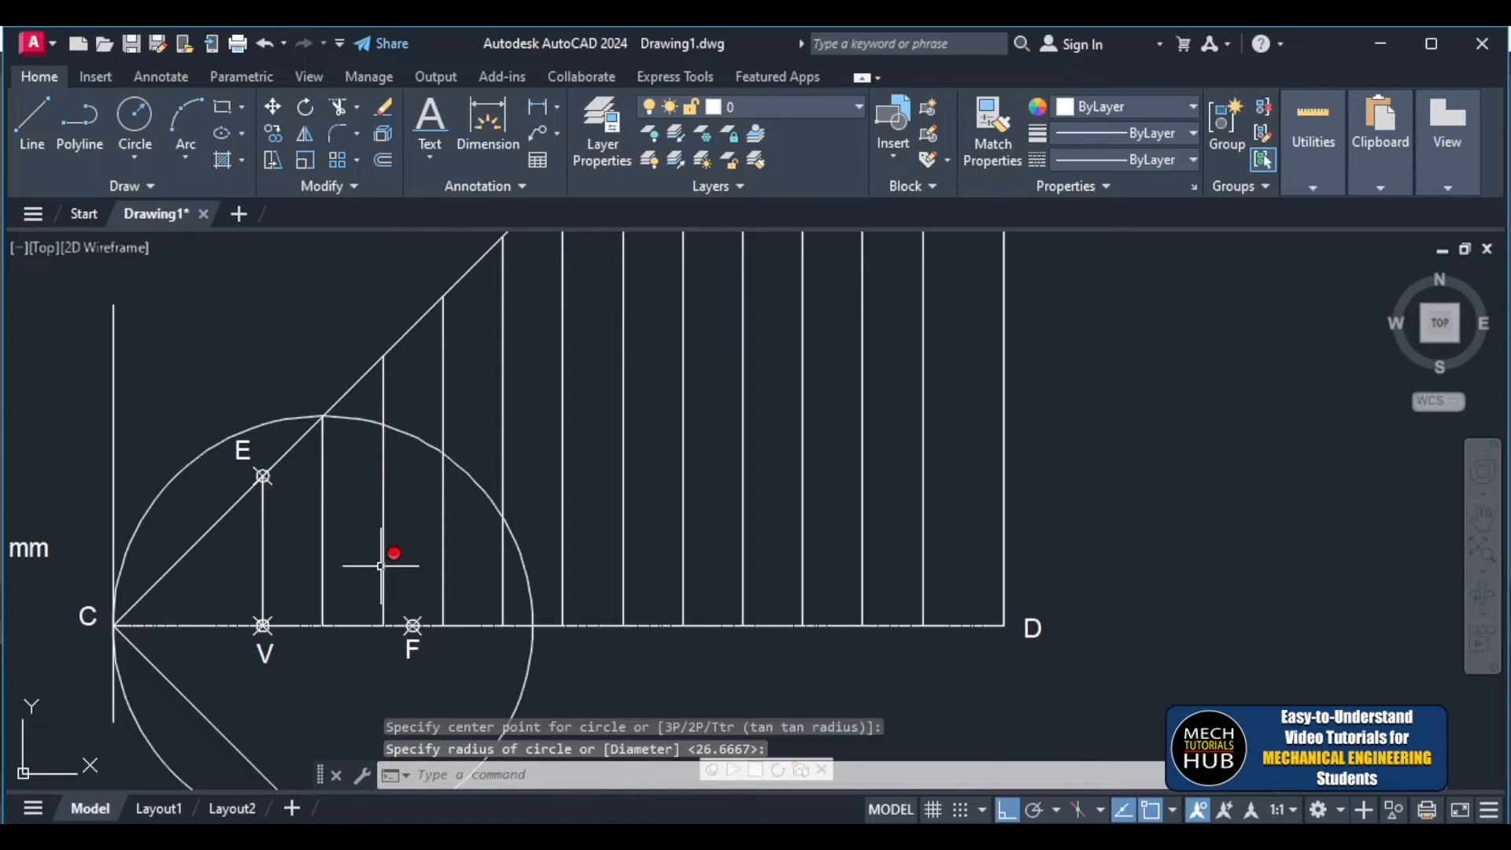
{"action": "left_click", "coordinate": [89, 617]}
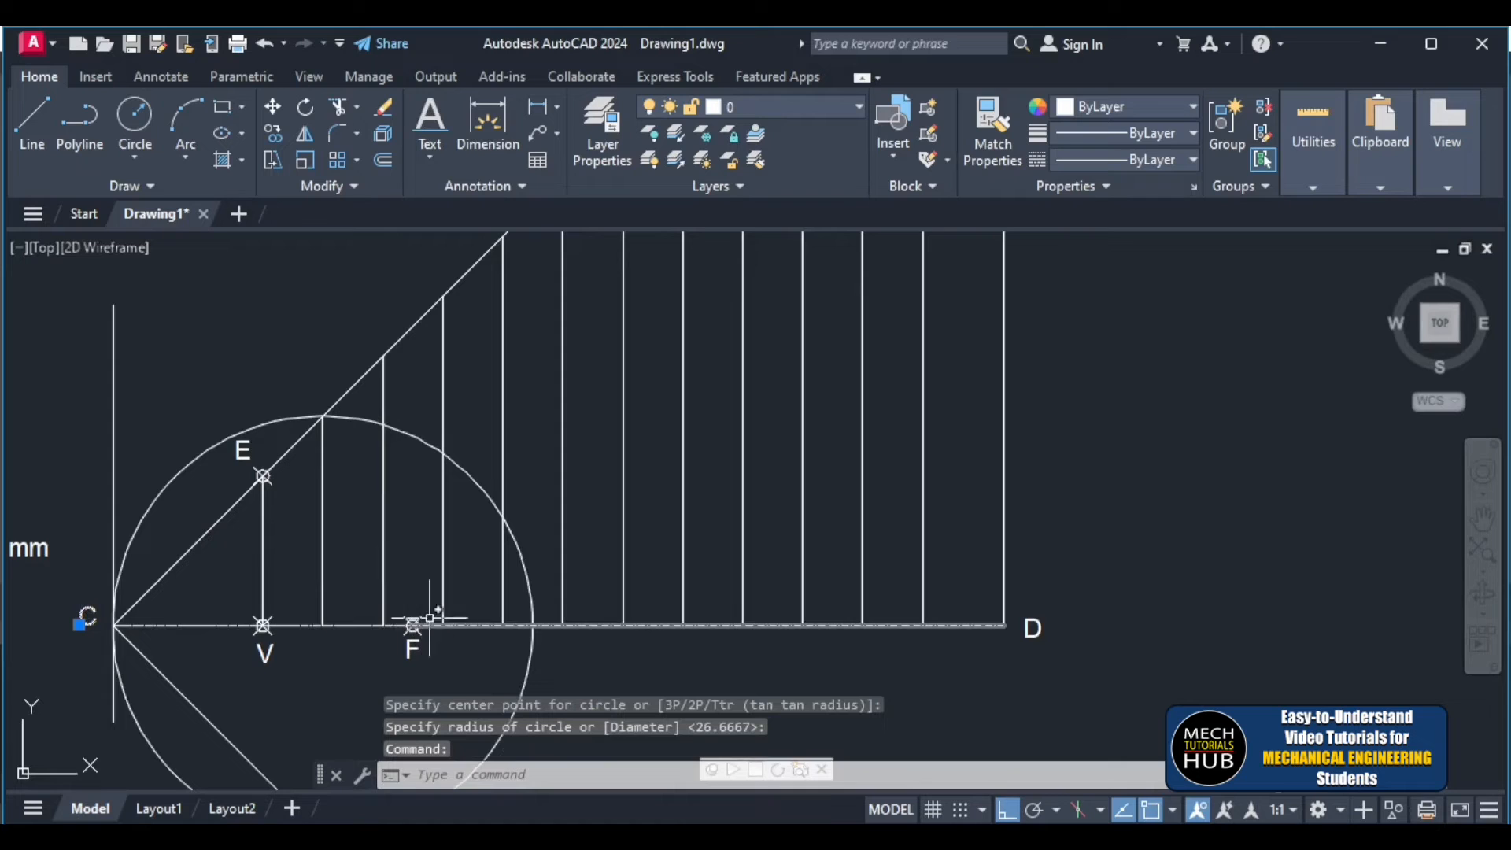
{"action": "key", "text": "ctrl+c"}
{"action": "key", "text": "ctrl+v"}
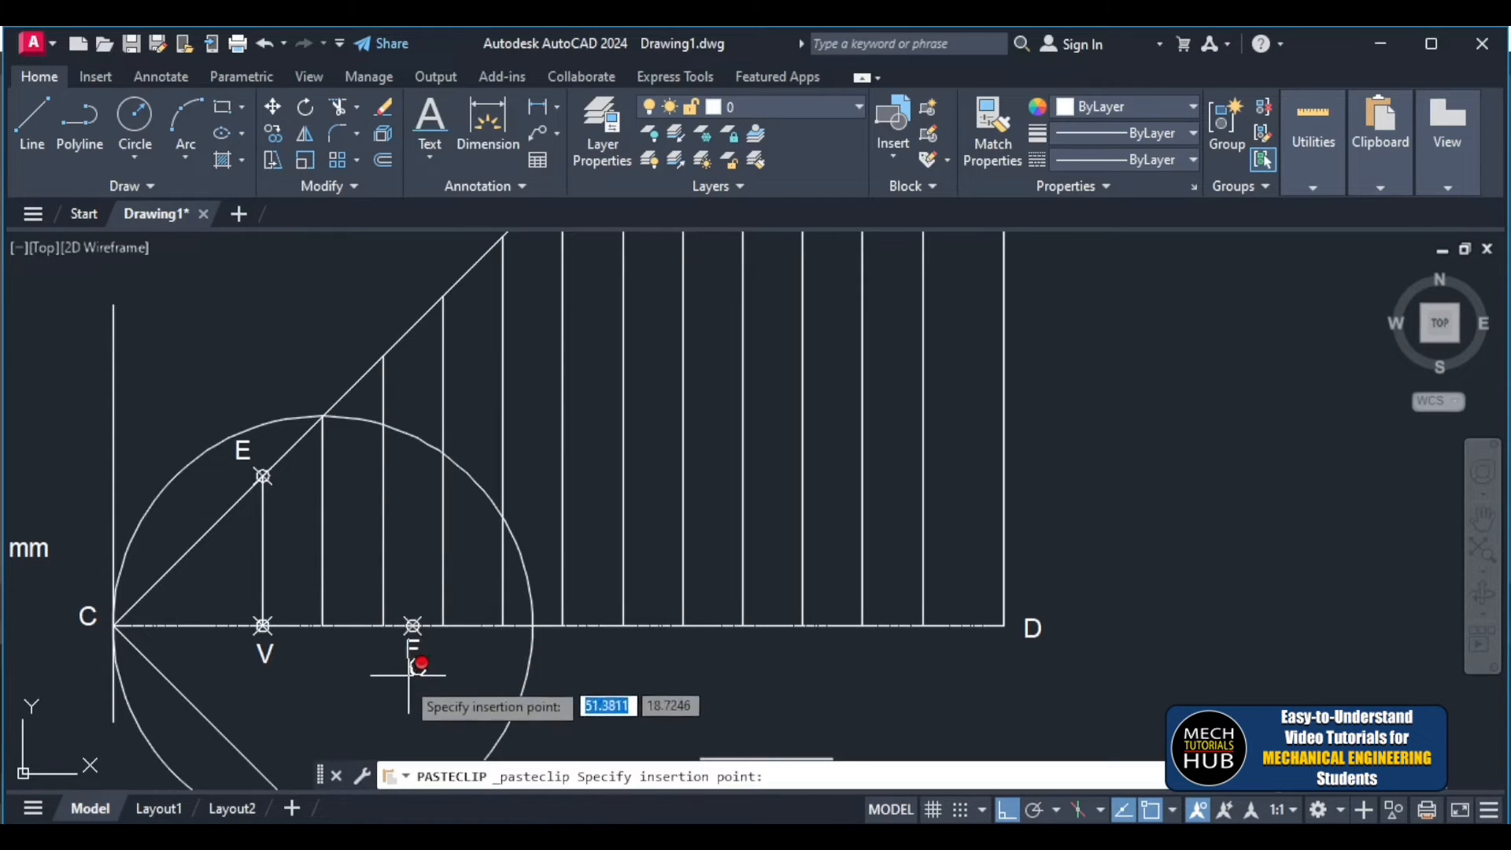
{"action": "left_click", "coordinate": [326, 661]}
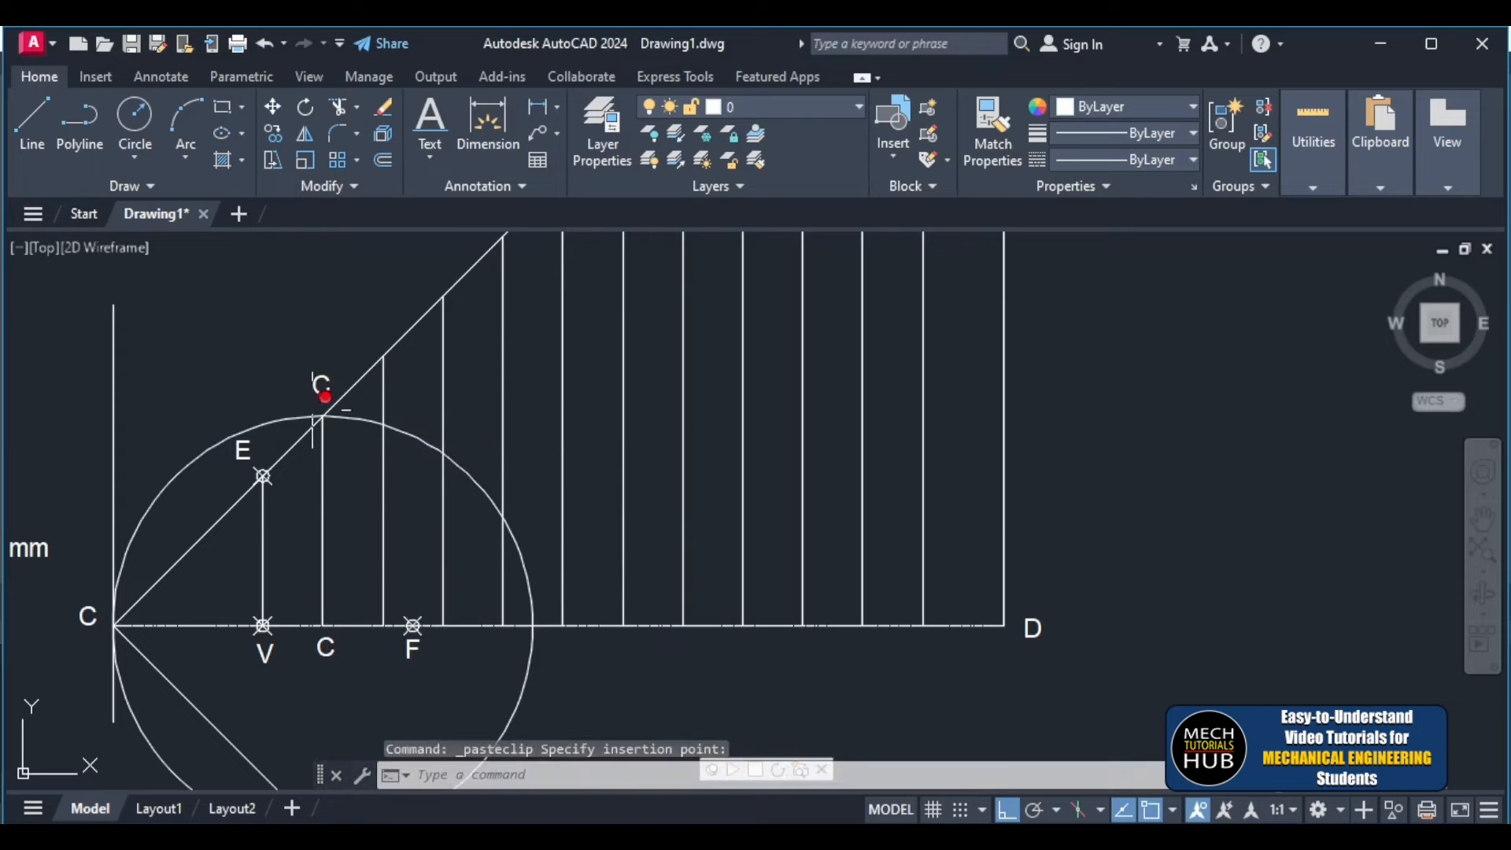
{"action": "key", "text": "ctrl+v"}
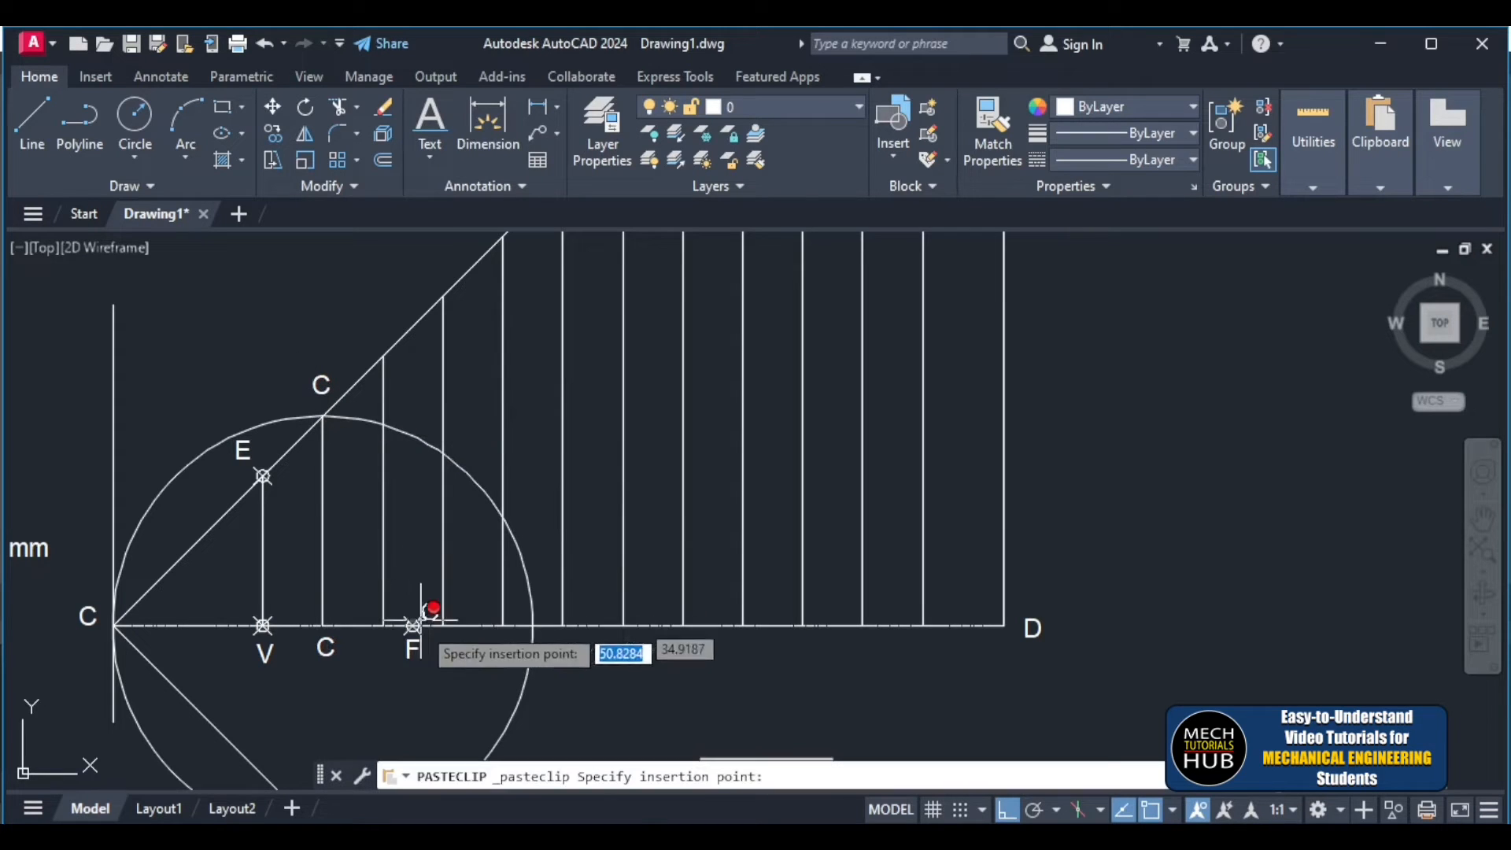
{"action": "left_click", "coordinate": [380, 651]}
{"action": "key", "text": "ctrl+v"}
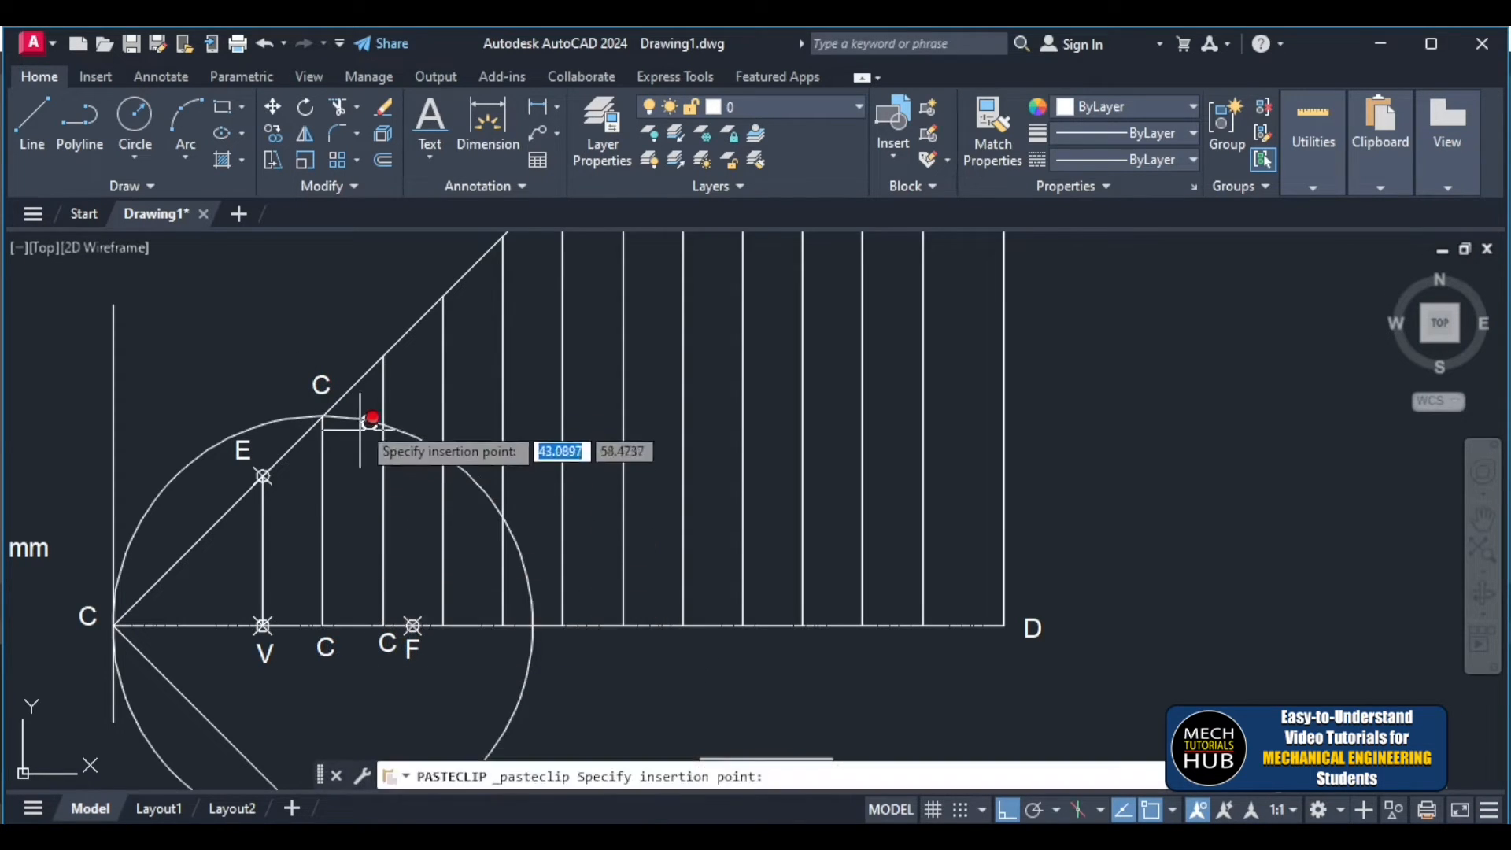
{"action": "left_click", "coordinate": [365, 342]}
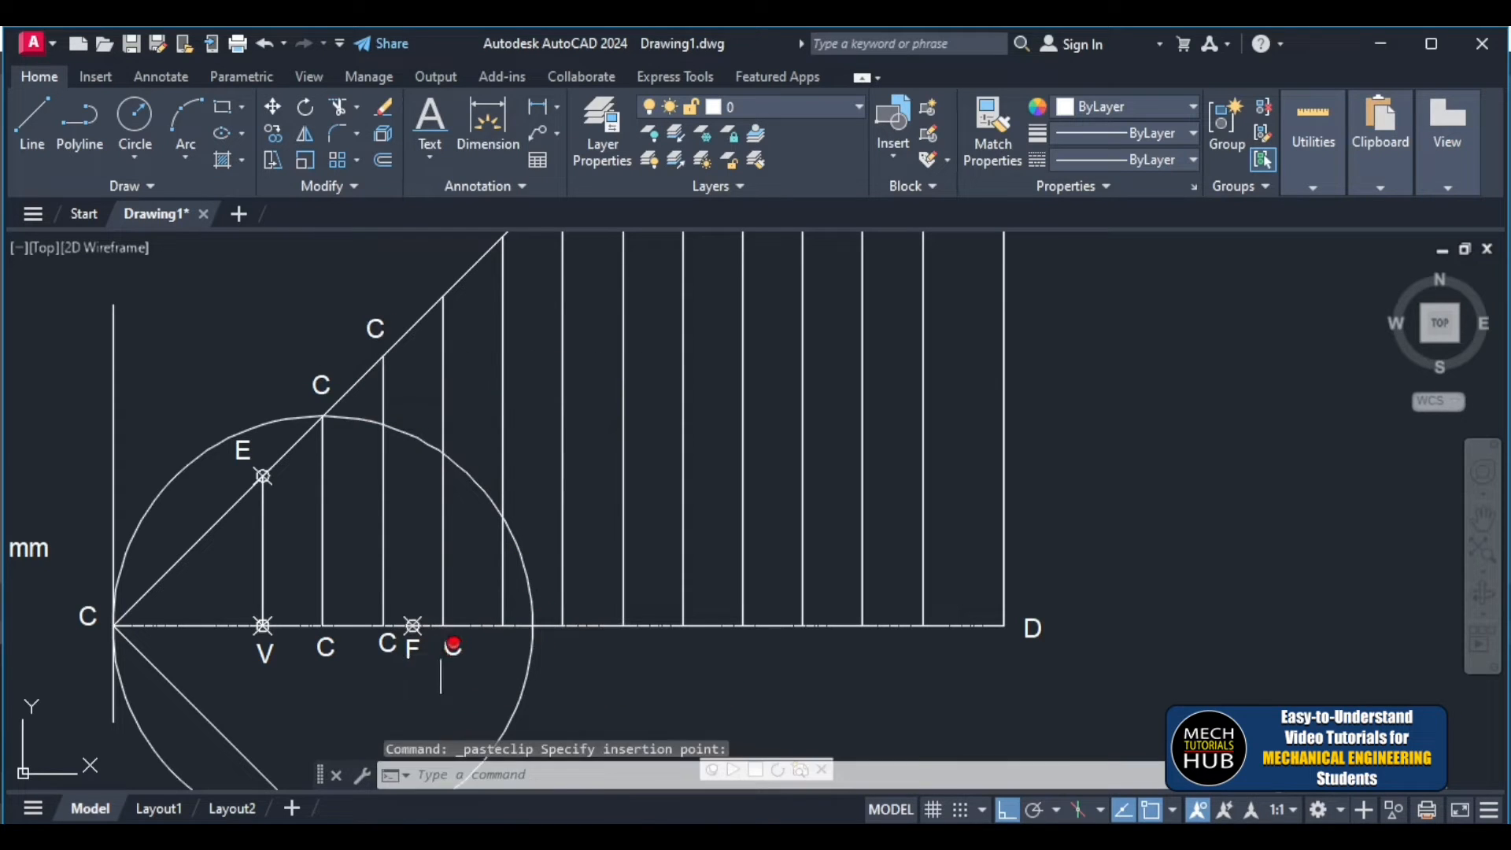
- Paste the copied C label at the upper end of the third vertical line and at both ends of the fourth
{"action": "left_click", "coordinate": [427, 288]}
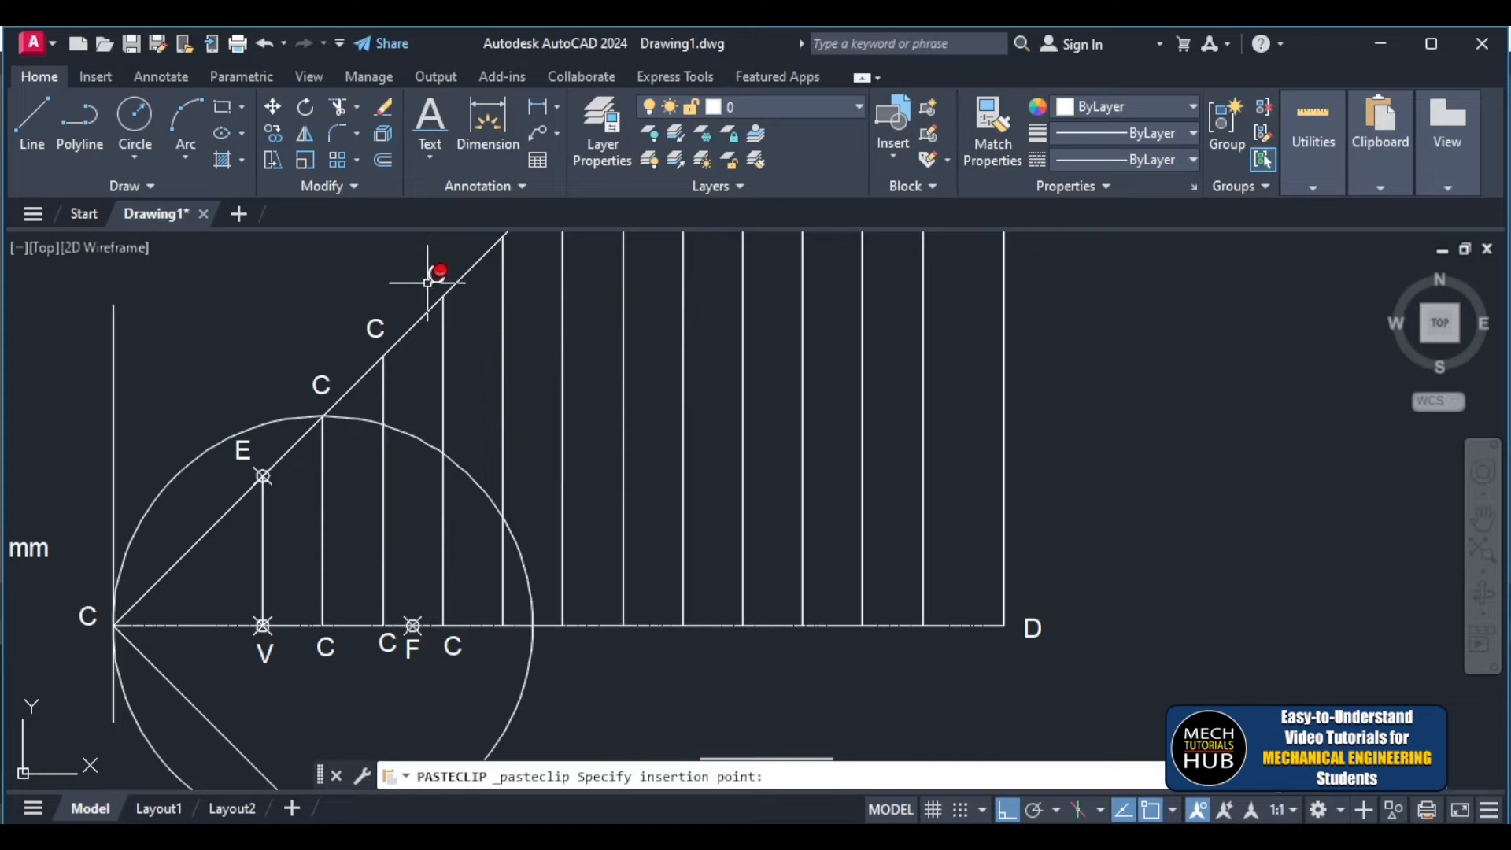
{"action": "key", "text": "ctrl+v"}
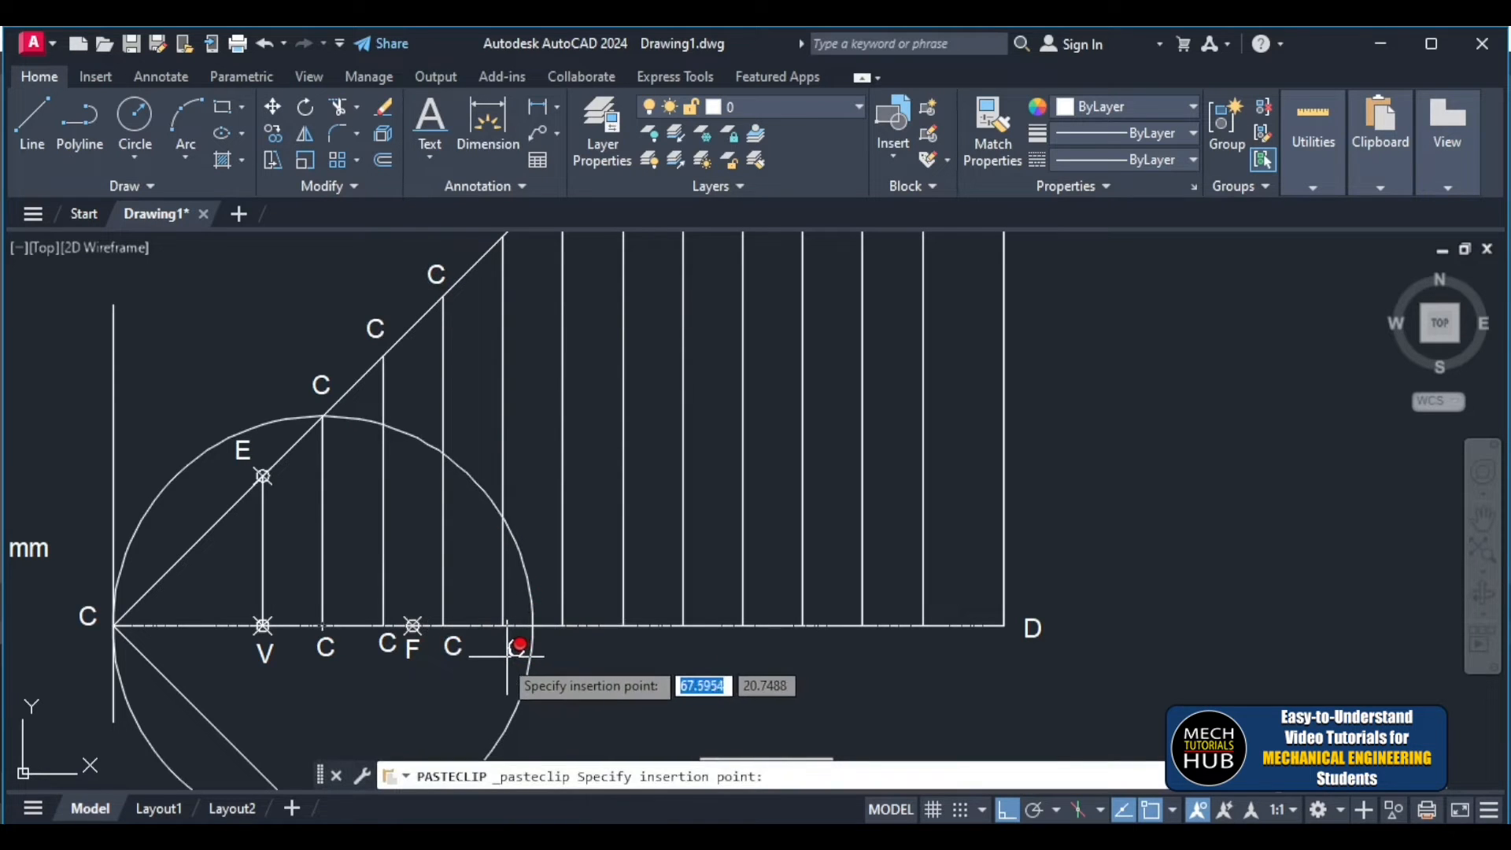
{"action": "left_click", "coordinate": [504, 658]}
{"action": "key", "text": "ctrl+v"}
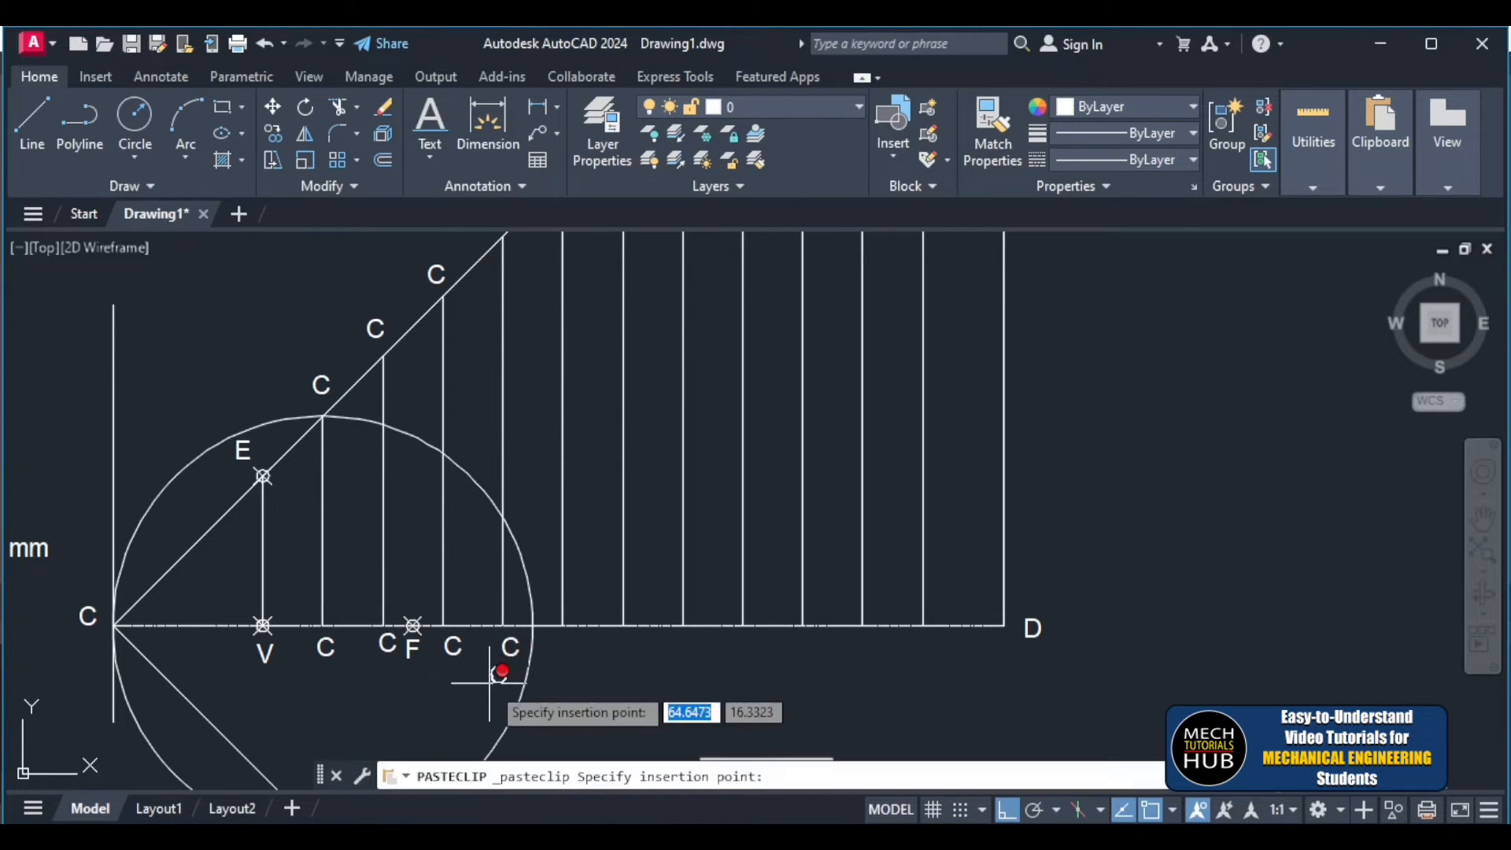
{"action": "scroll", "coordinate": [500, 691], "scroll_direction": "up", "scroll_amount": 3}
{"action": "scroll", "coordinate": [499, 691], "scroll_direction": "down", "scroll_amount": 6}
{"action": "scroll", "coordinate": [483, 536], "scroll_direction": "up", "scroll_amount": 5}
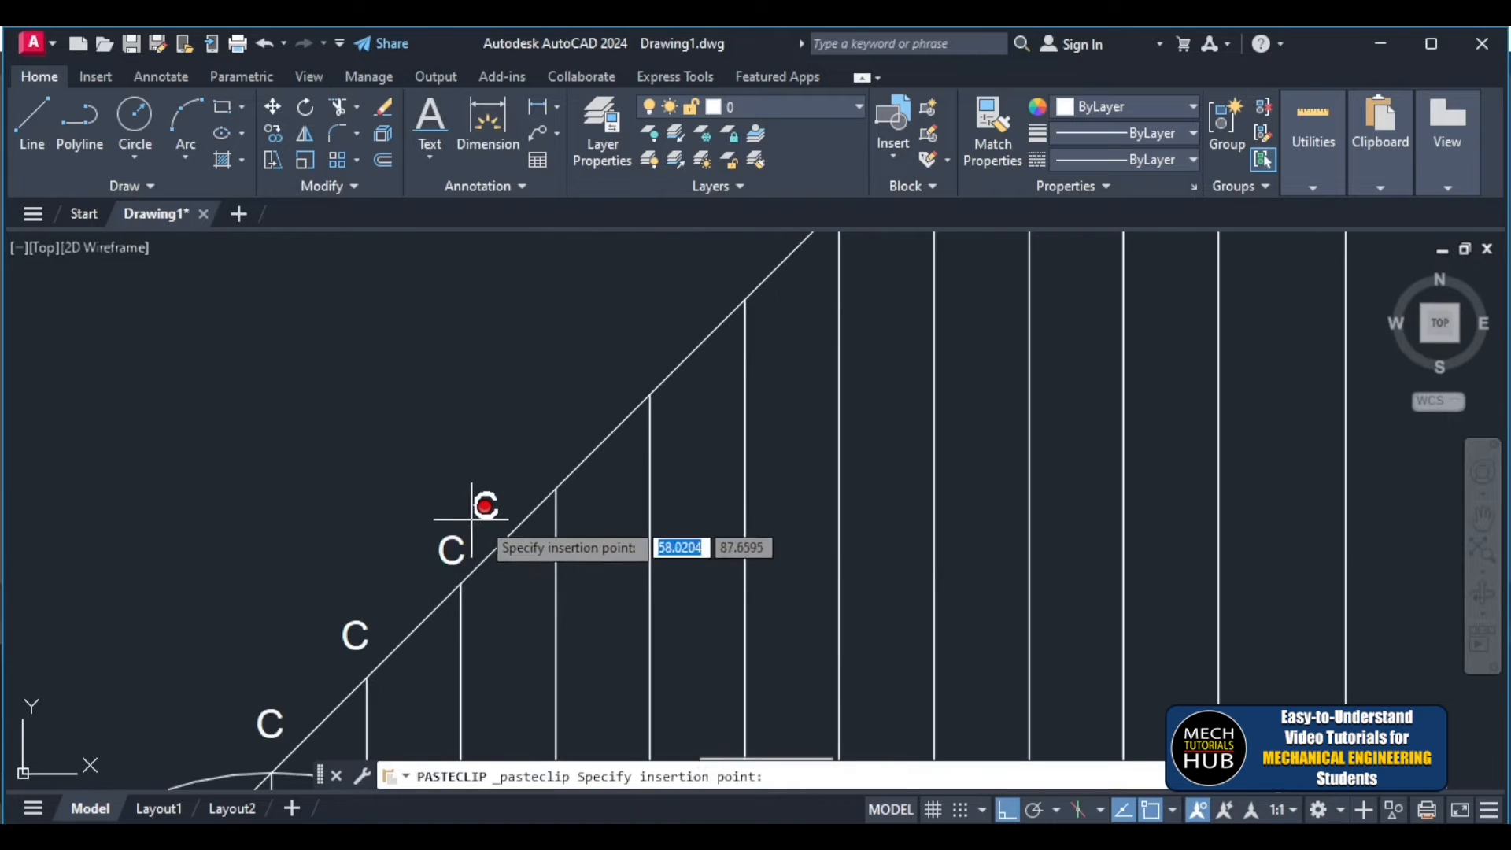
{"action": "left_click", "coordinate": [520, 471]}
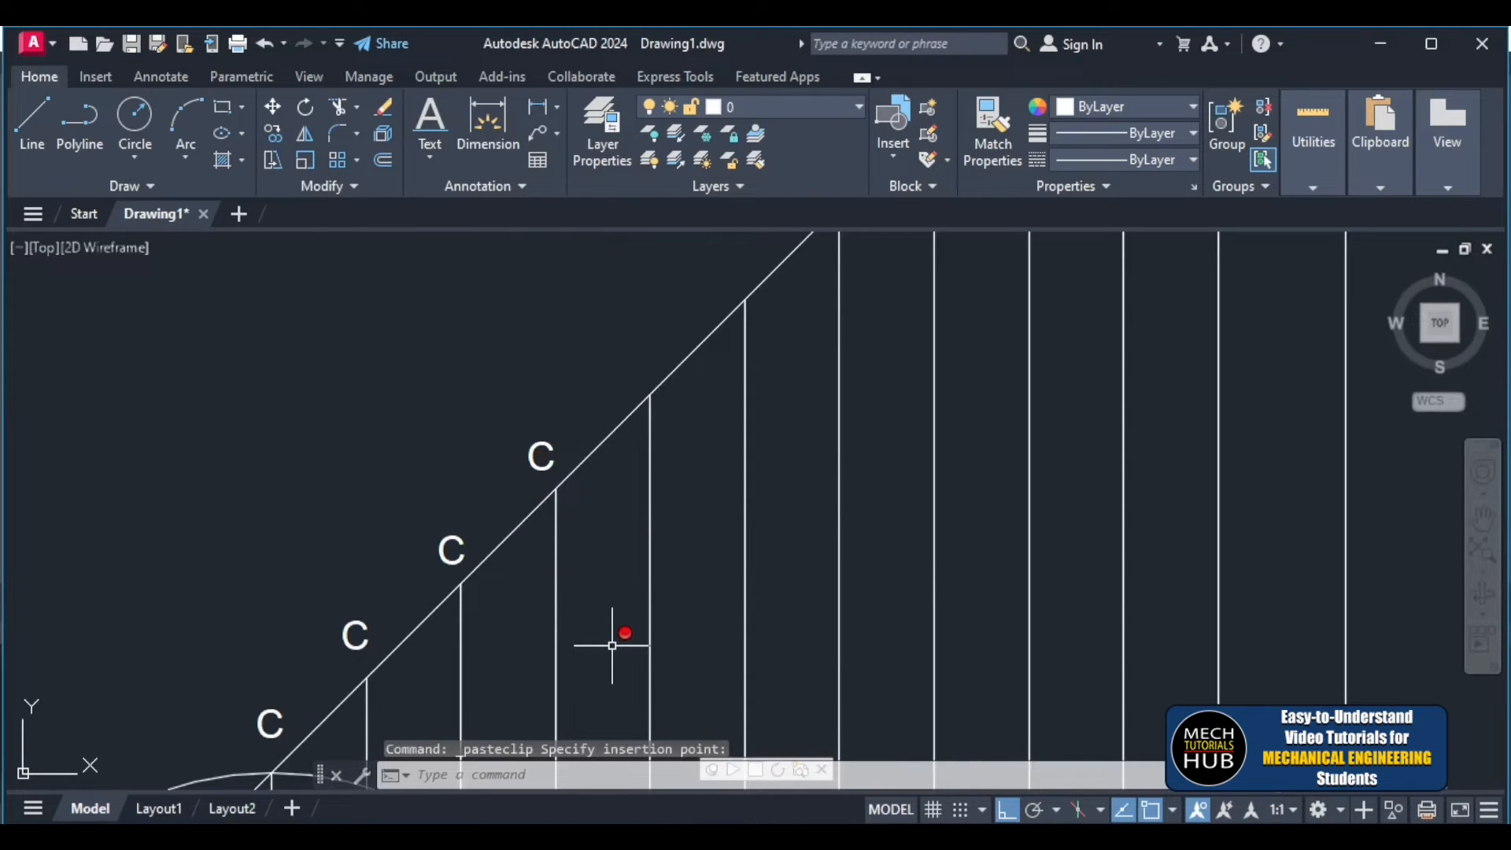
{"action": "key", "text": "Escape"}
- Change the pasted labels under the first and second vertical lines on axis CD to 1 and 2
{"action": "scroll", "coordinate": [614, 649], "scroll_direction": "down", "scroll_amount": 8}
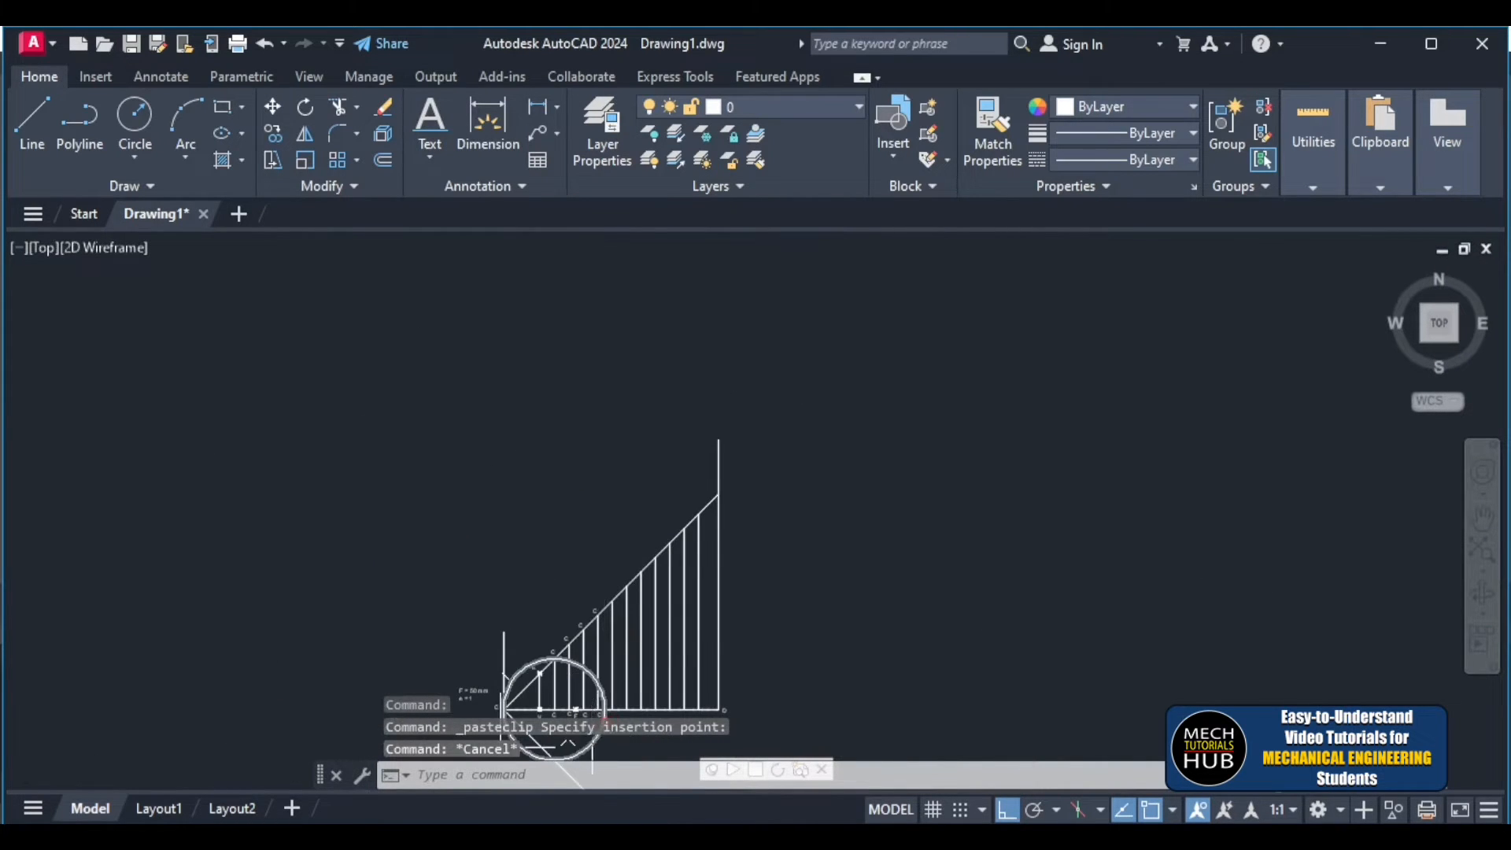
{"action": "scroll", "coordinate": [593, 722], "scroll_direction": "up", "scroll_amount": 8}
{"action": "left_click", "coordinate": [352, 616]}
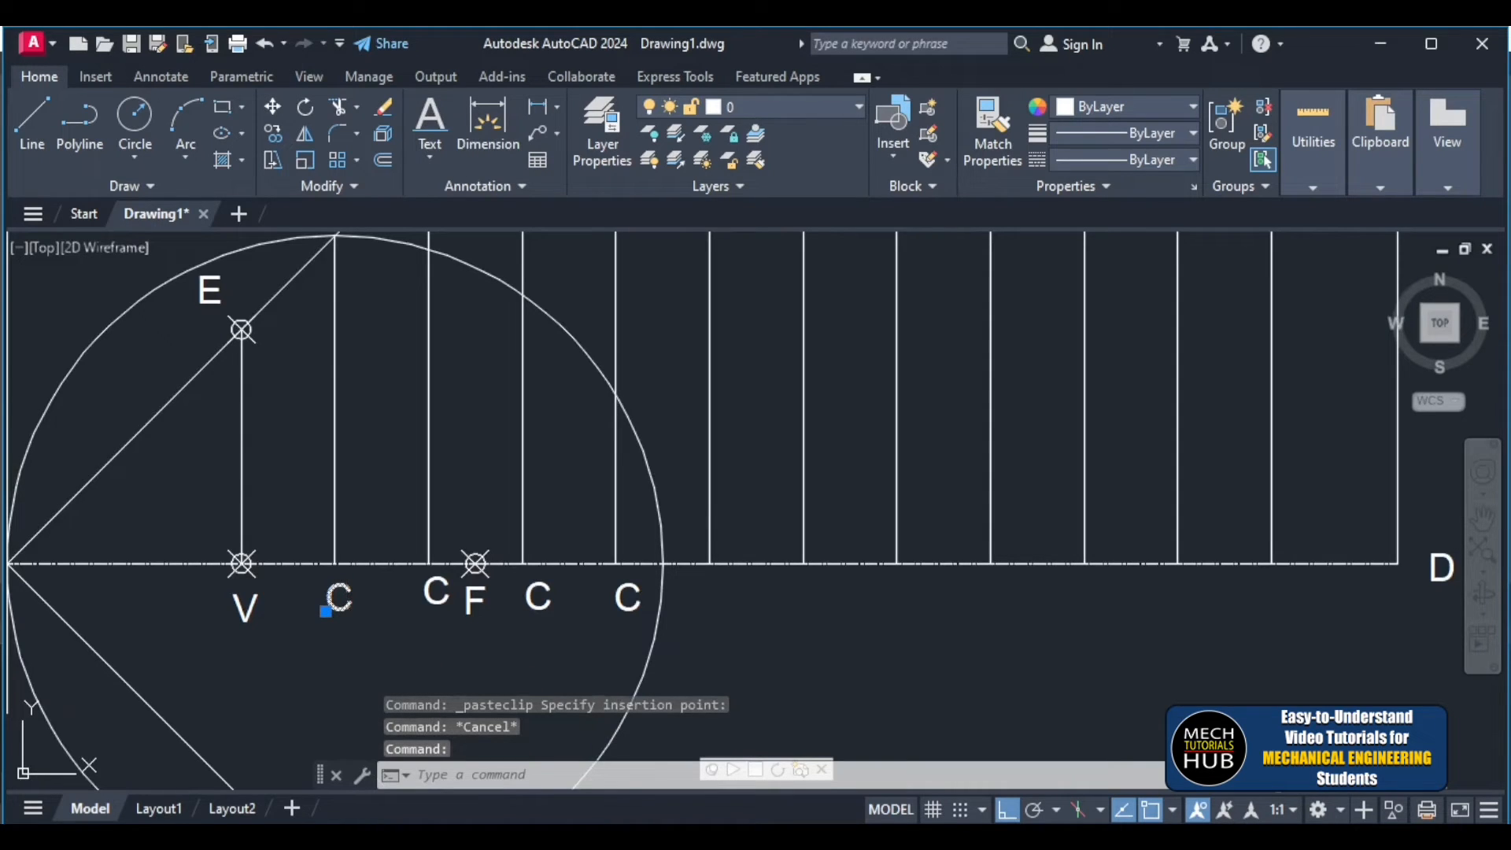
{"action": "double_click", "coordinate": [339, 603]}
{"action": "type", "text": "1"}
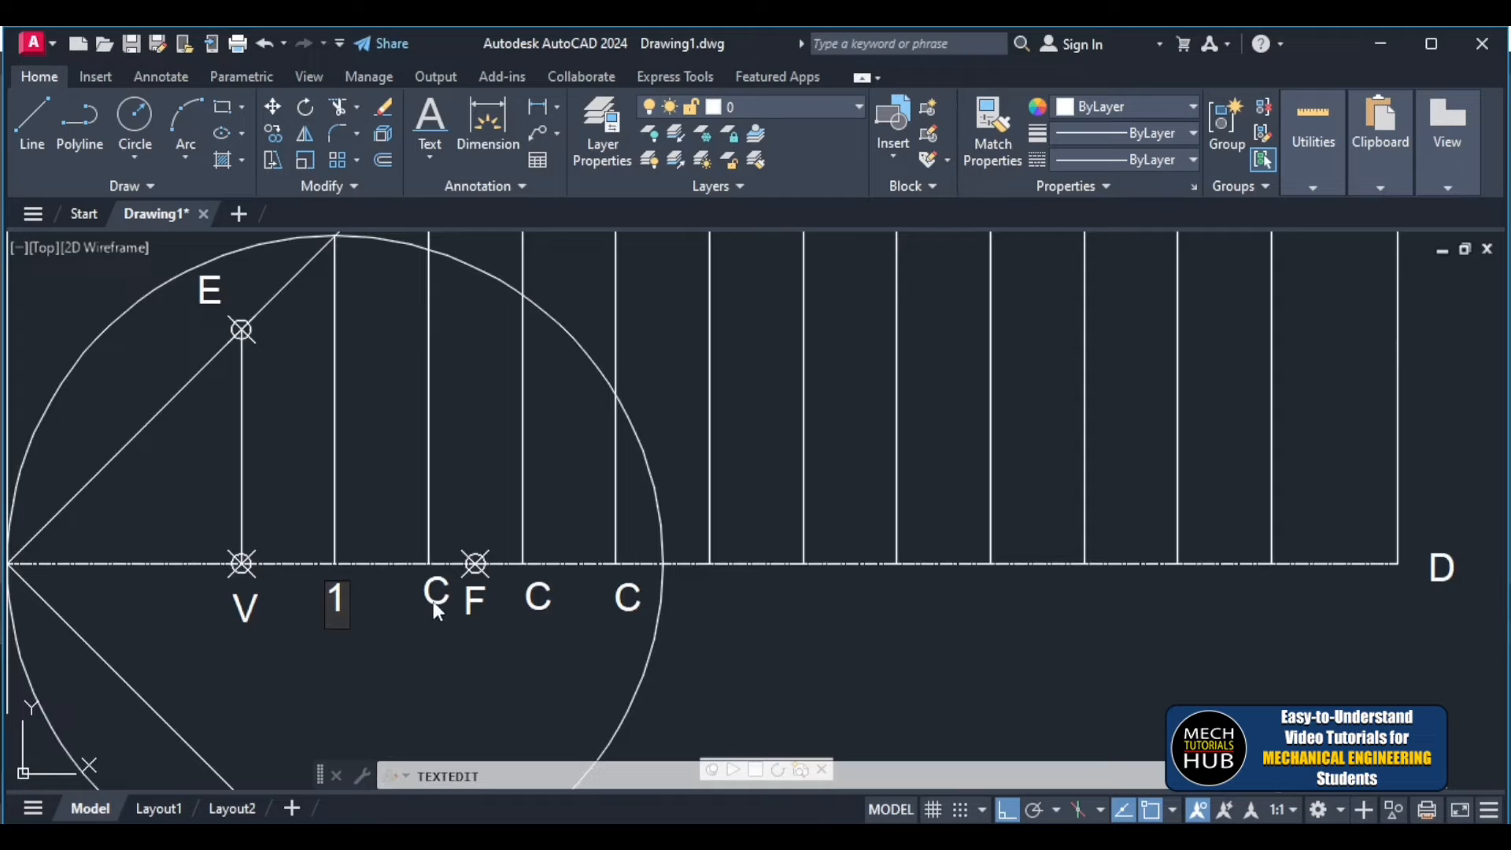
{"action": "key", "text": "Return"}
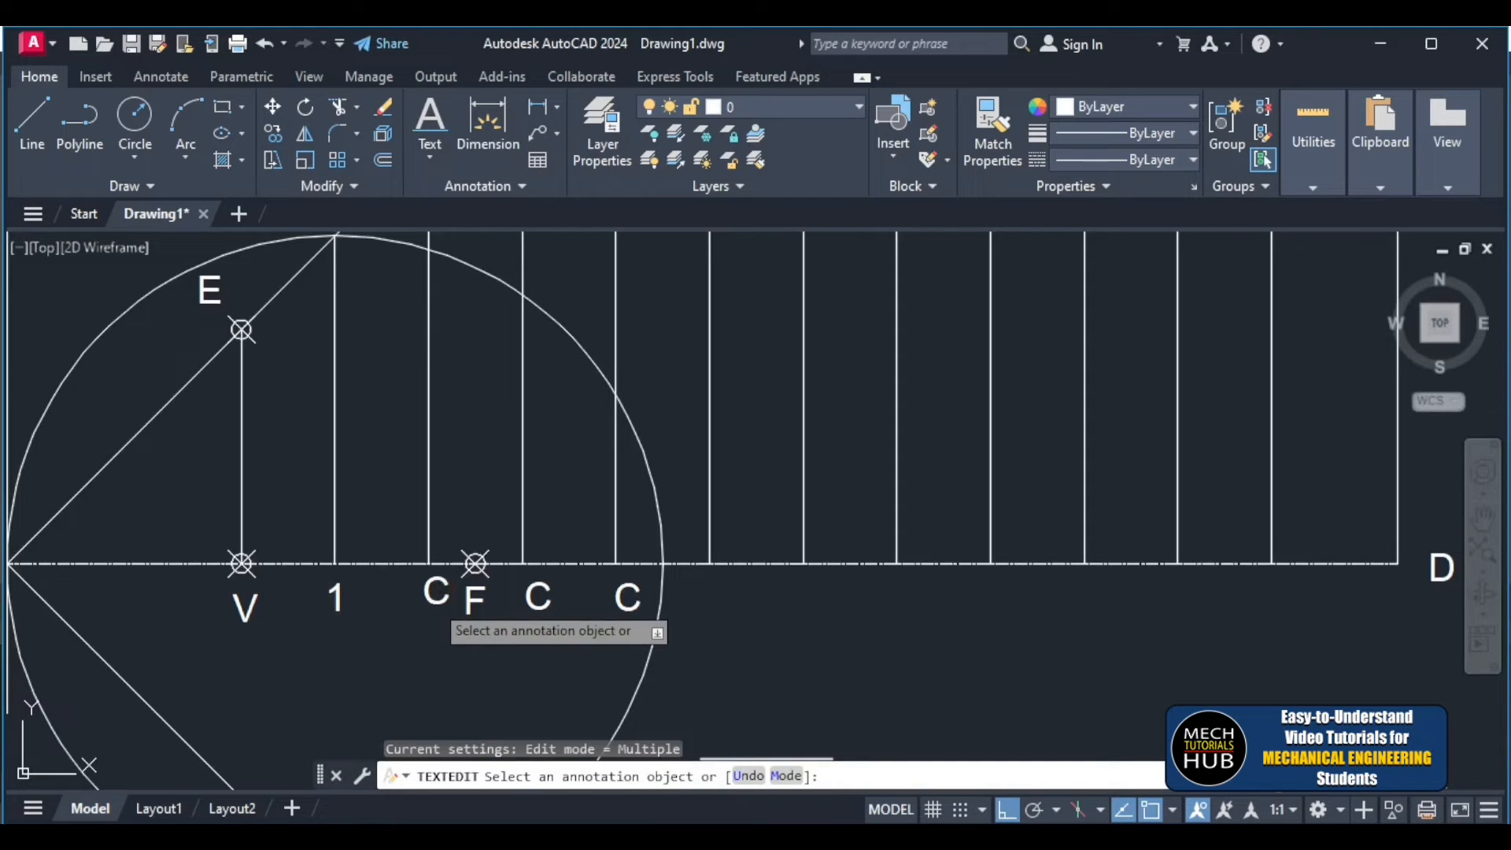
{"action": "left_click", "coordinate": [433, 597]}
{"action": "type", "text": "2"}
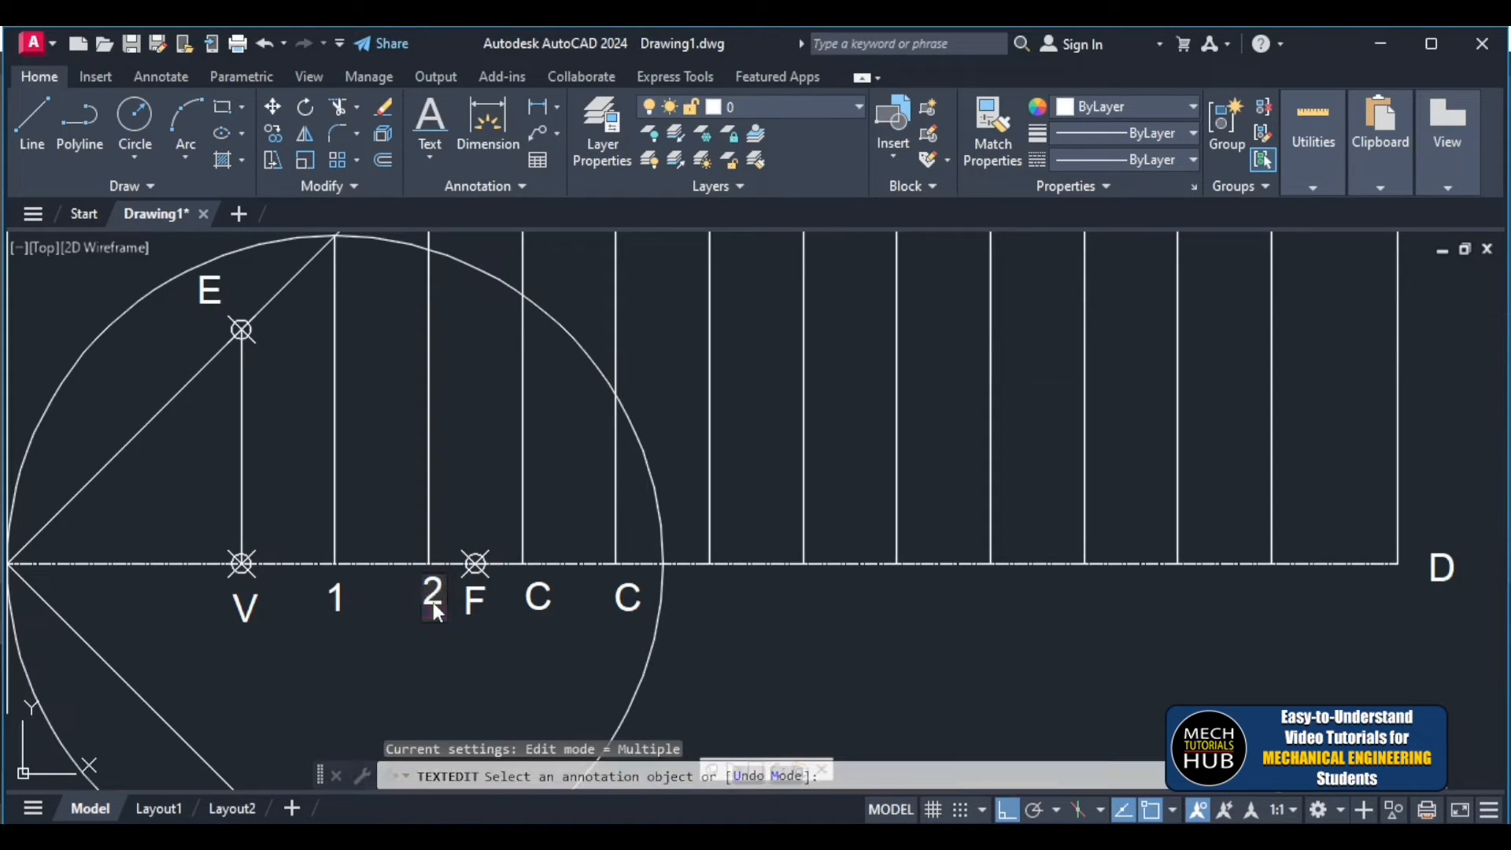
{"action": "left_click", "coordinate": [535, 598]}
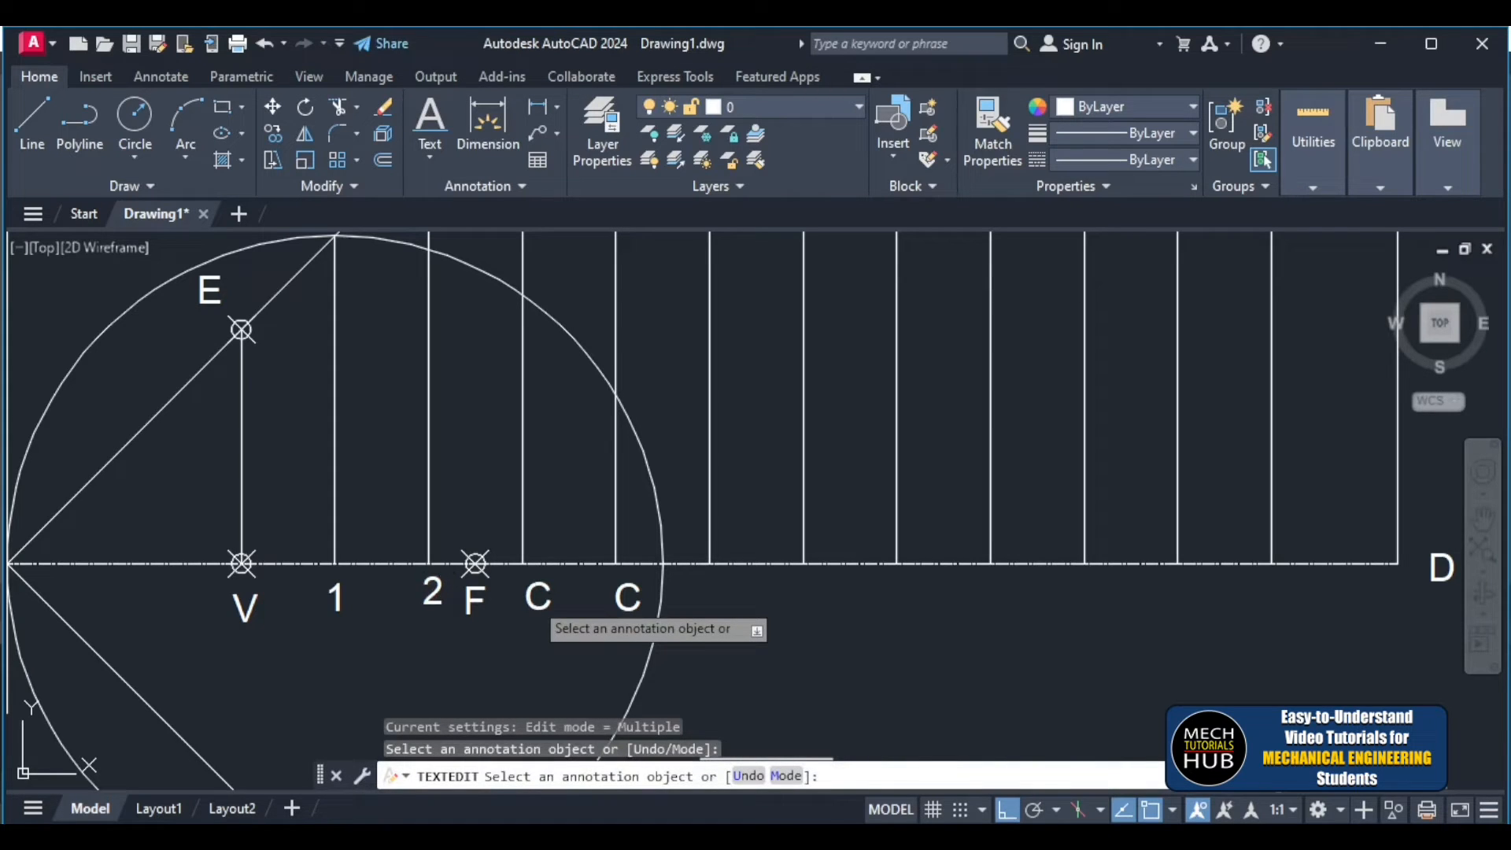
- Change the pasted labels under the third and fourth vertical lines on axis CD to 3 and 4
{"action": "left_click", "coordinate": [538, 597]}
{"action": "type", "text": "2"}
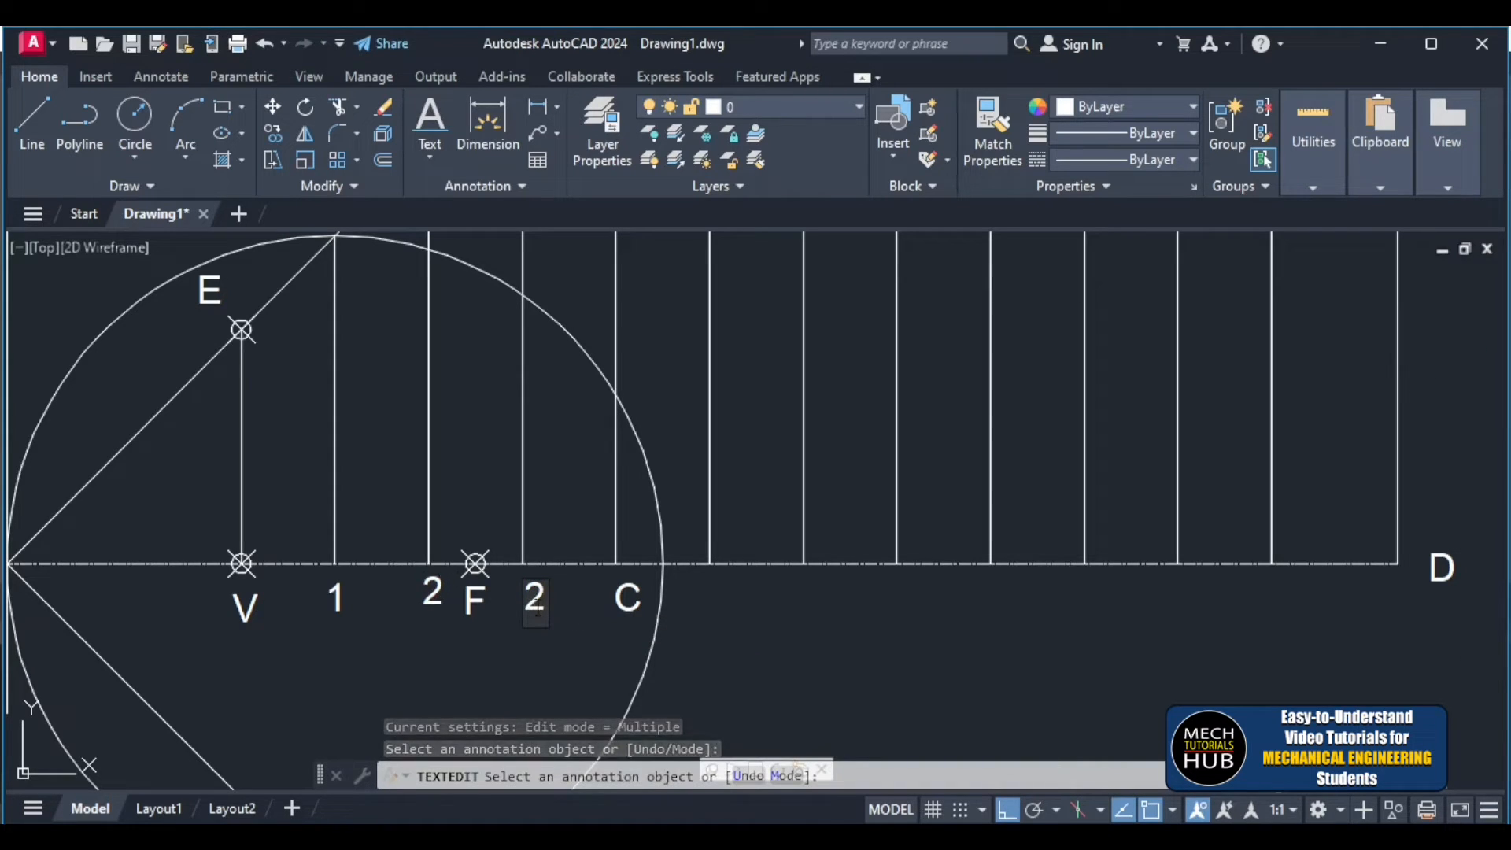
{"action": "key", "text": "BackSpace"}
{"action": "type", "text": "3"}
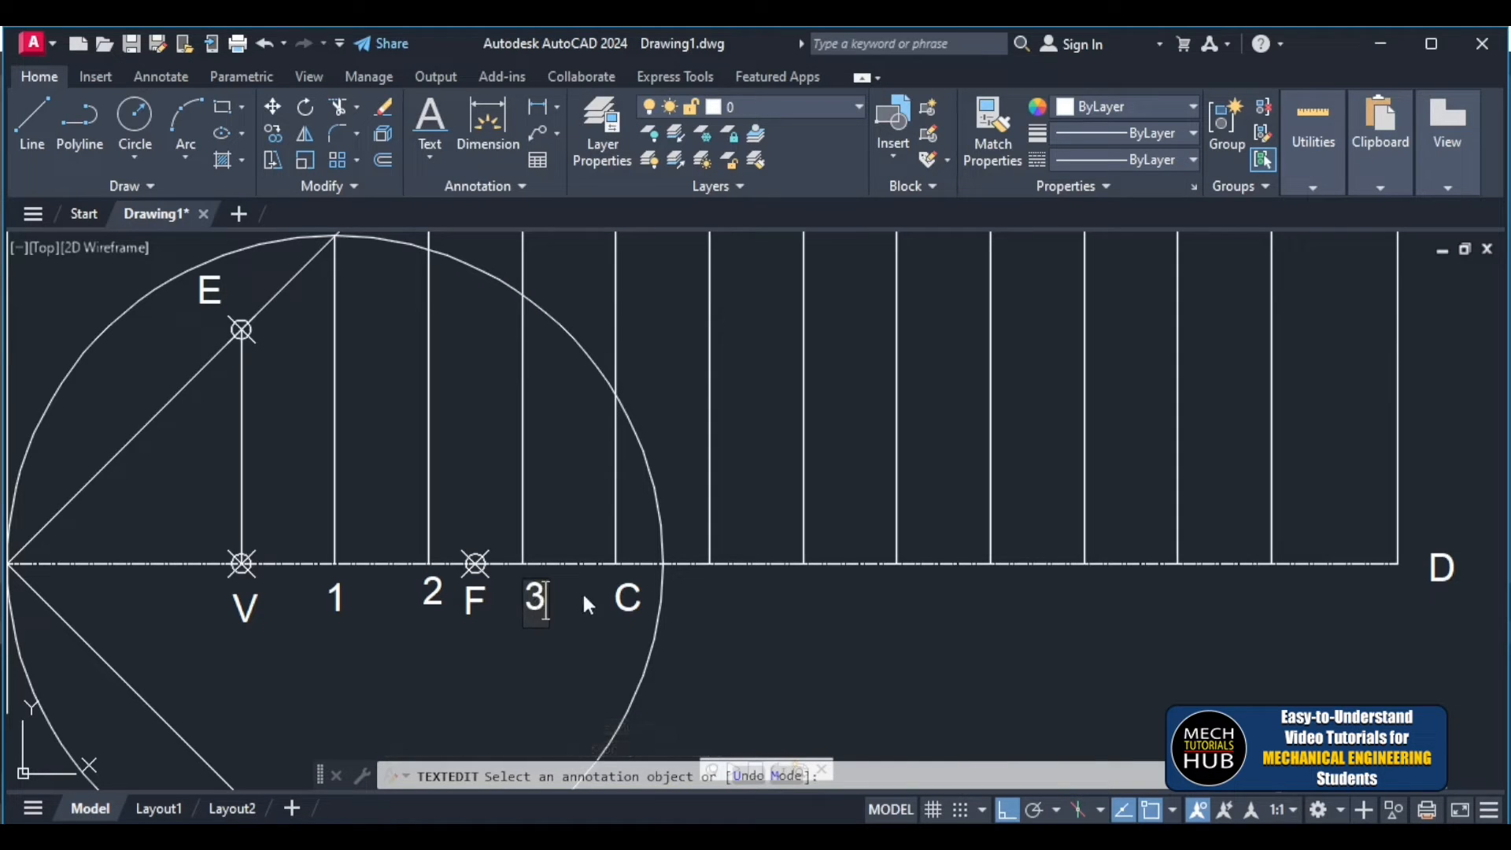
{"action": "left_click", "coordinate": [624, 602]}
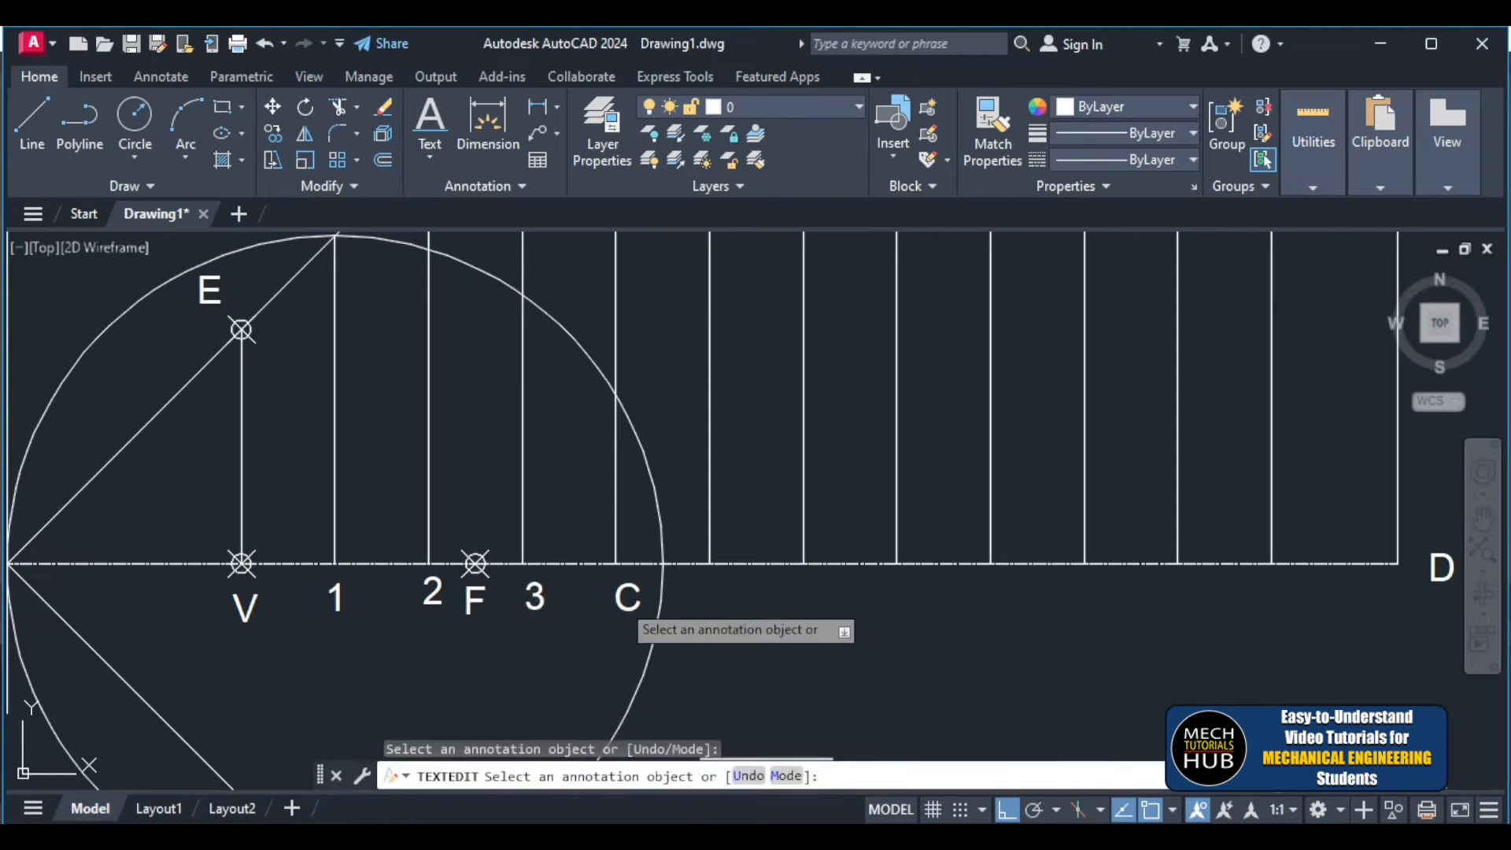
{"action": "left_click", "coordinate": [628, 598]}
{"action": "type", "text": "4"}
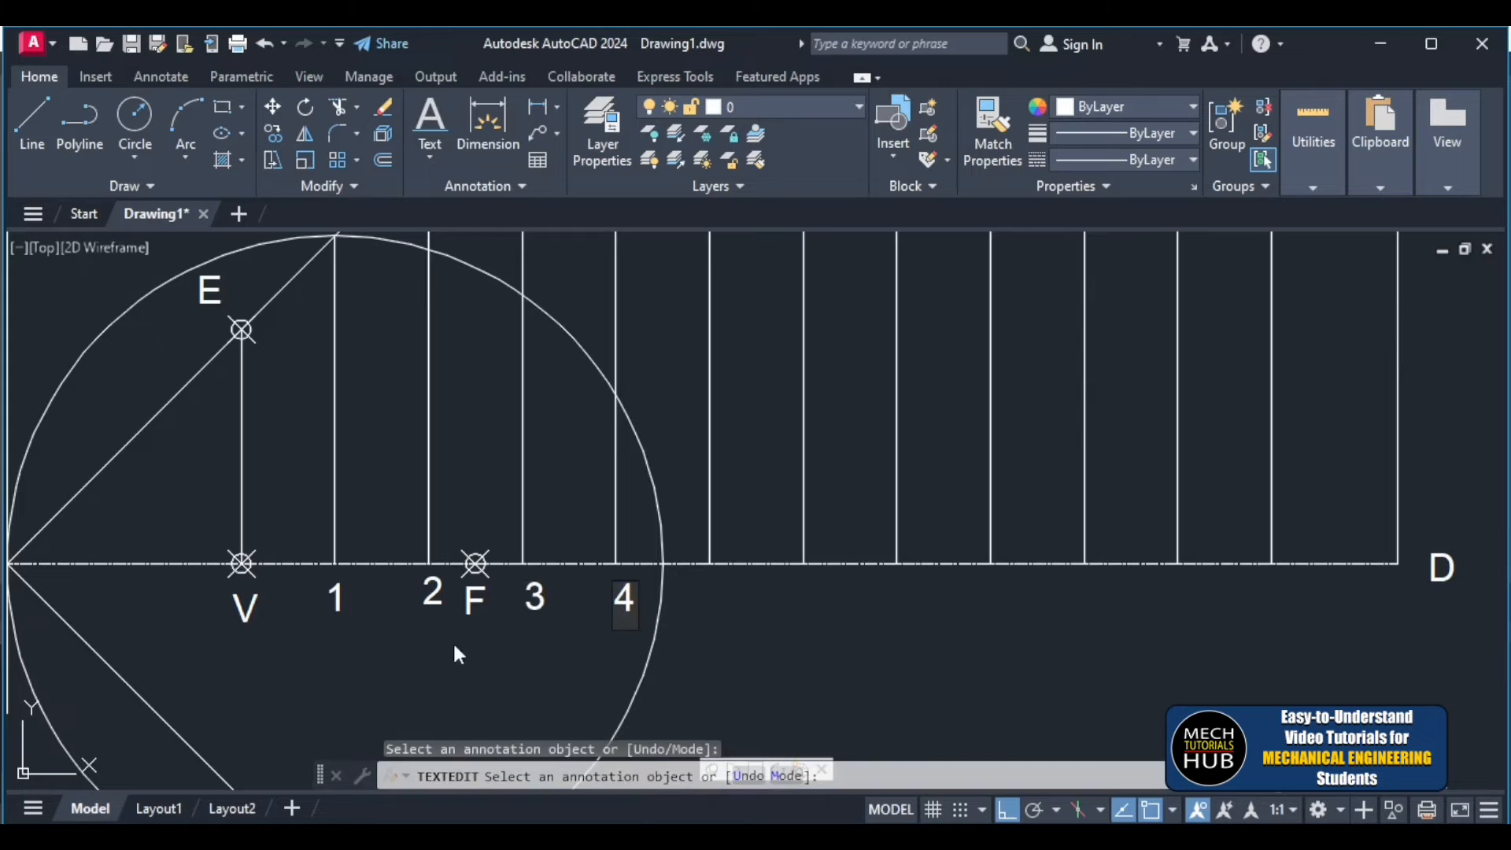
- Change the C labels above the first and second vertical lines on the diagonal to 1 and 2
{"action": "scroll", "coordinate": [389, 671], "scroll_direction": "down", "scroll_amount": 6}
{"action": "scroll", "coordinate": [357, 555], "scroll_direction": "up", "scroll_amount": 8}
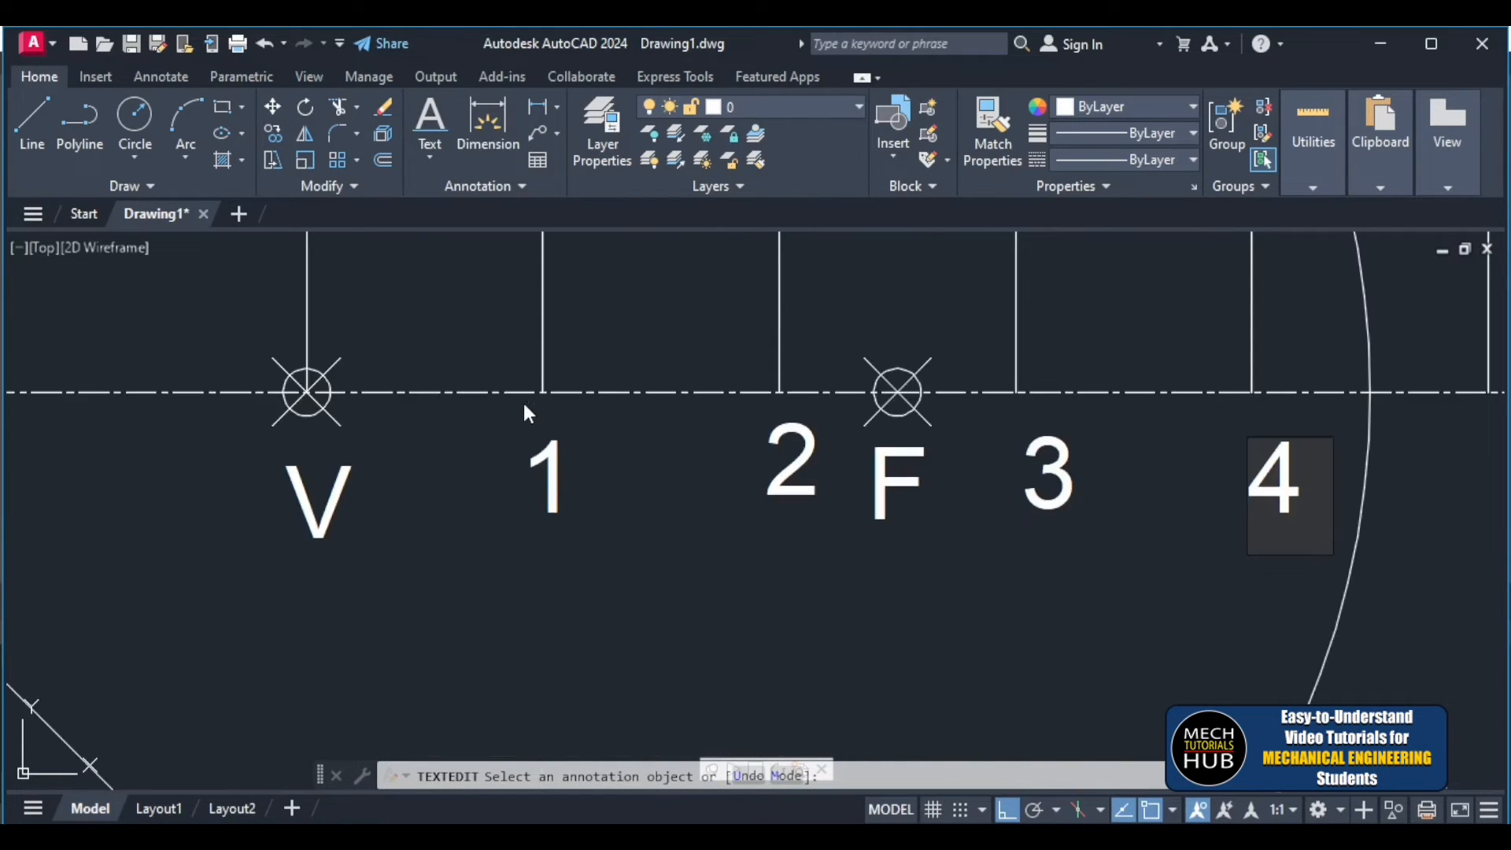
{"action": "scroll", "coordinate": [488, 602], "scroll_direction": "down", "scroll_amount": 10}
{"action": "scroll", "coordinate": [556, 591], "scroll_direction": "up", "scroll_amount": 4}
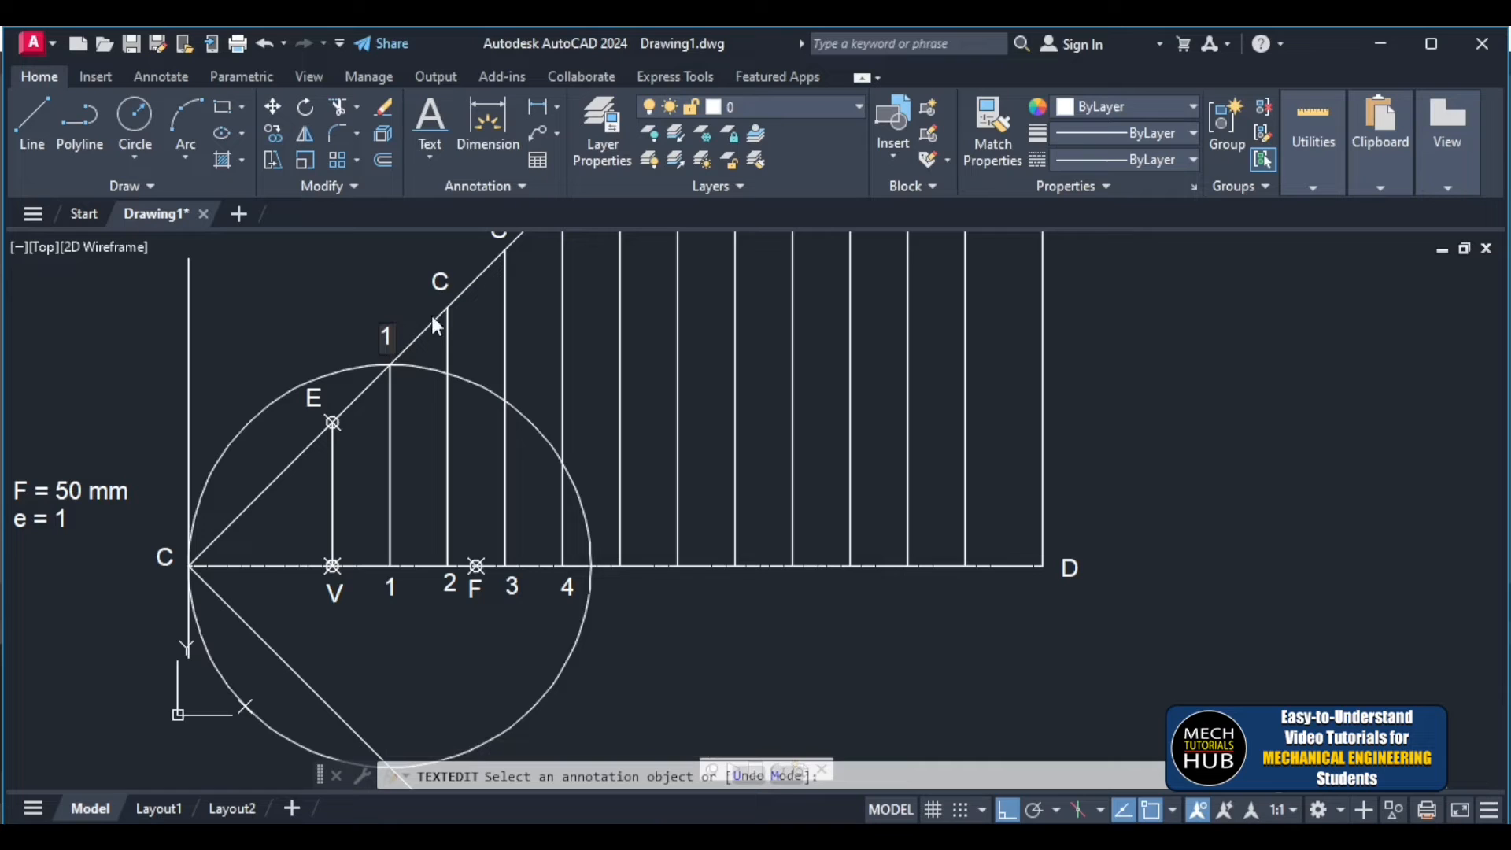
{"action": "left_click", "coordinate": [438, 291]}
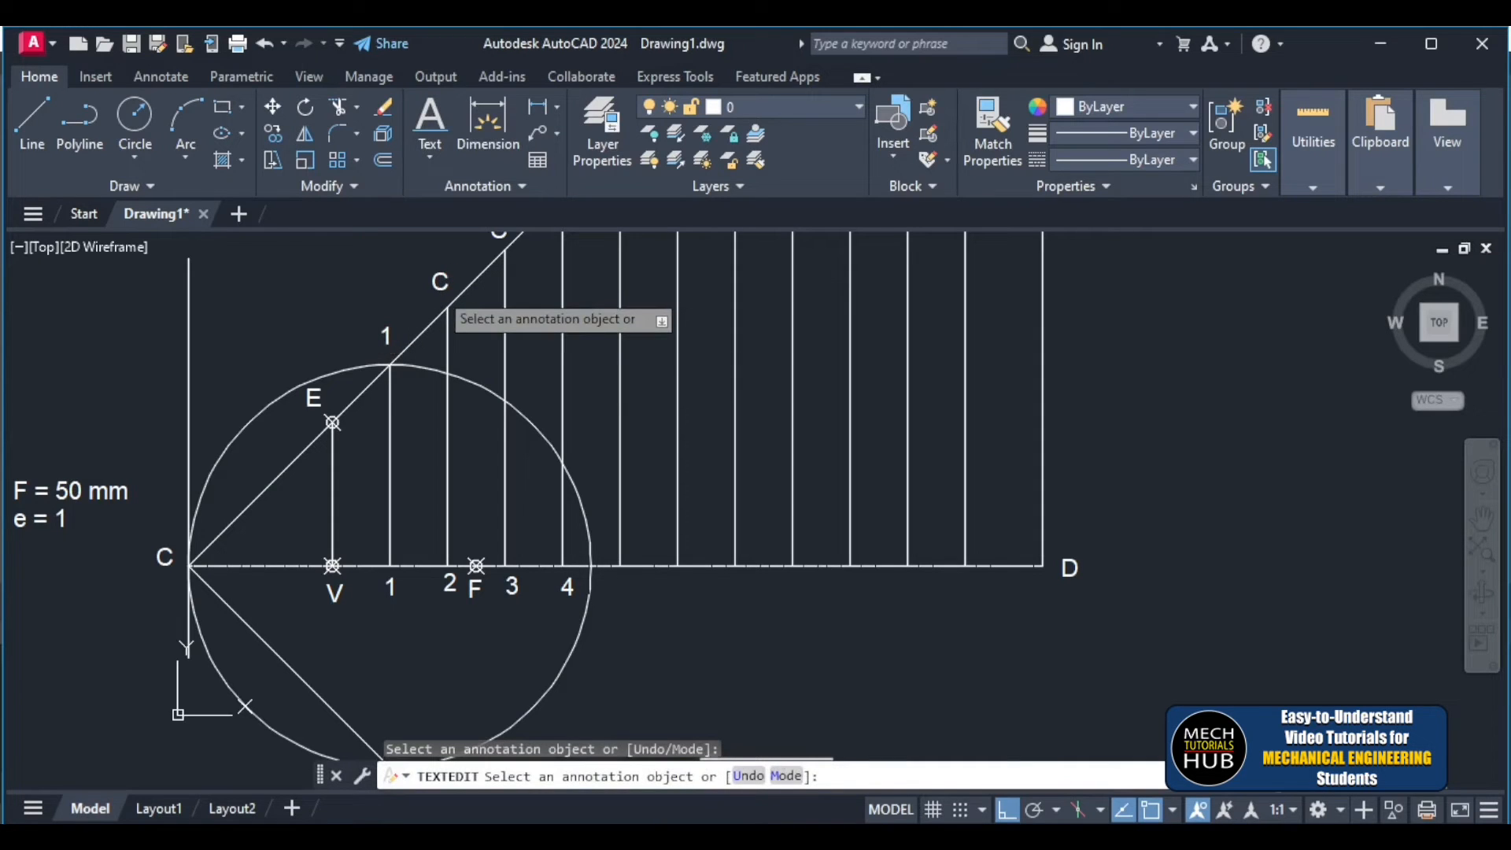
{"action": "left_click", "coordinate": [439, 291]}
{"action": "type", "text": "2"}
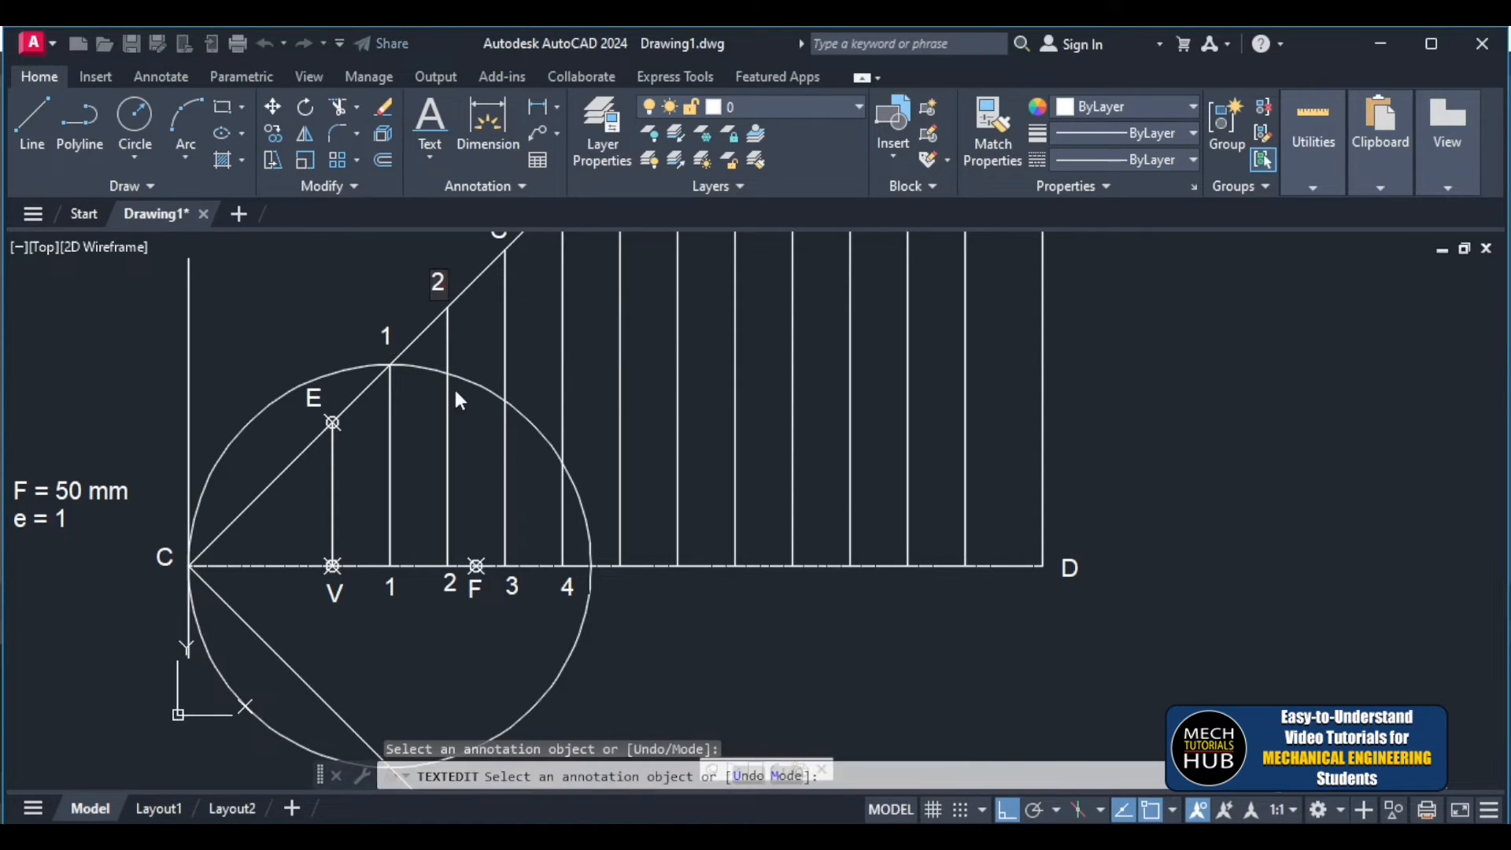
{"action": "scroll", "coordinate": [455, 386], "scroll_direction": "down", "scroll_amount": 3}
{"action": "scroll", "coordinate": [474, 340], "scroll_direction": "up", "scroll_amount": 4}
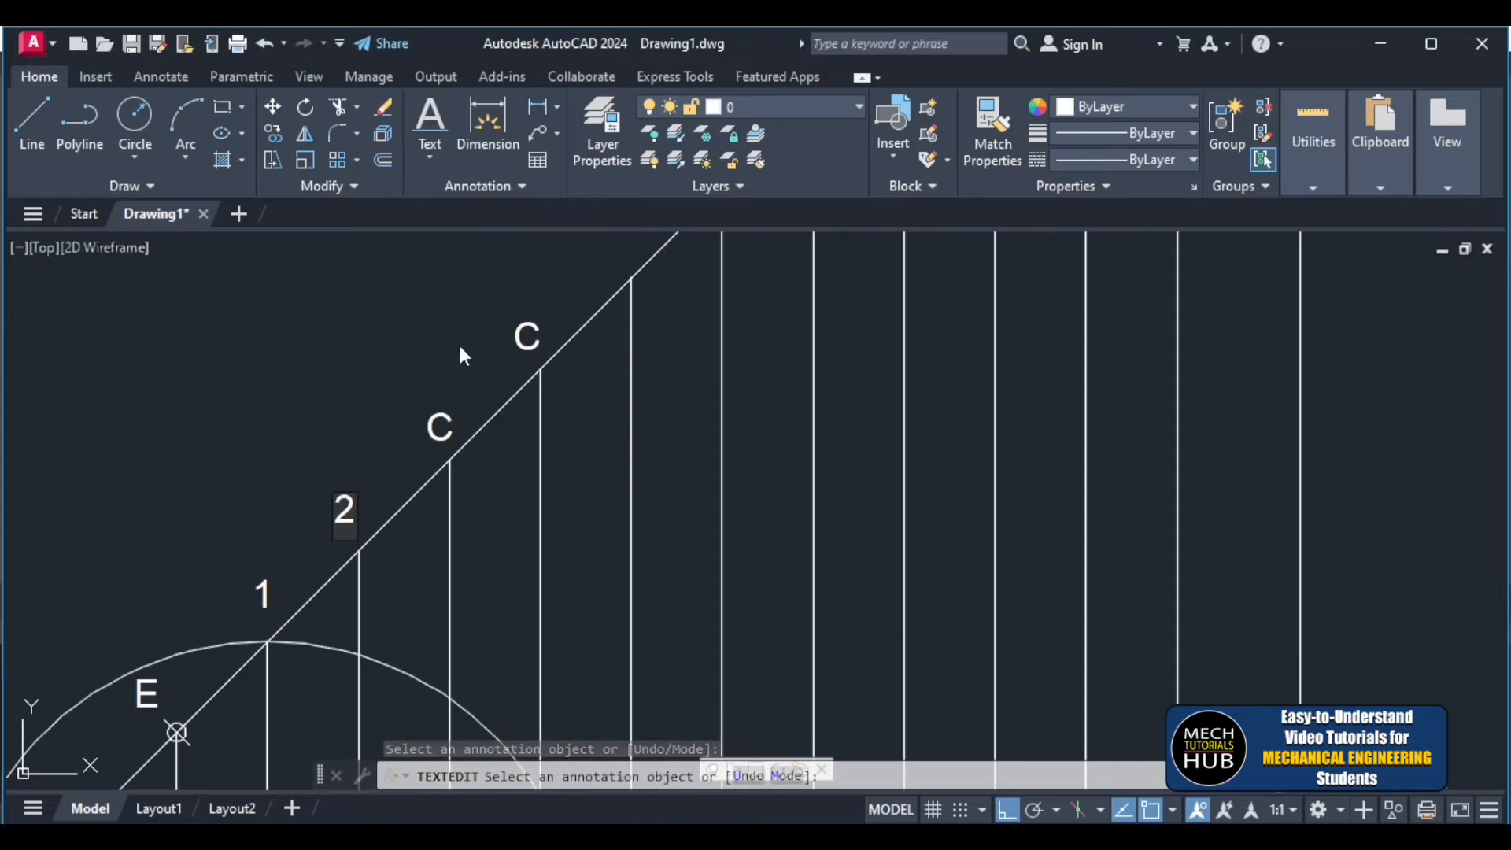
{"action": "left_click", "coordinate": [439, 431]}
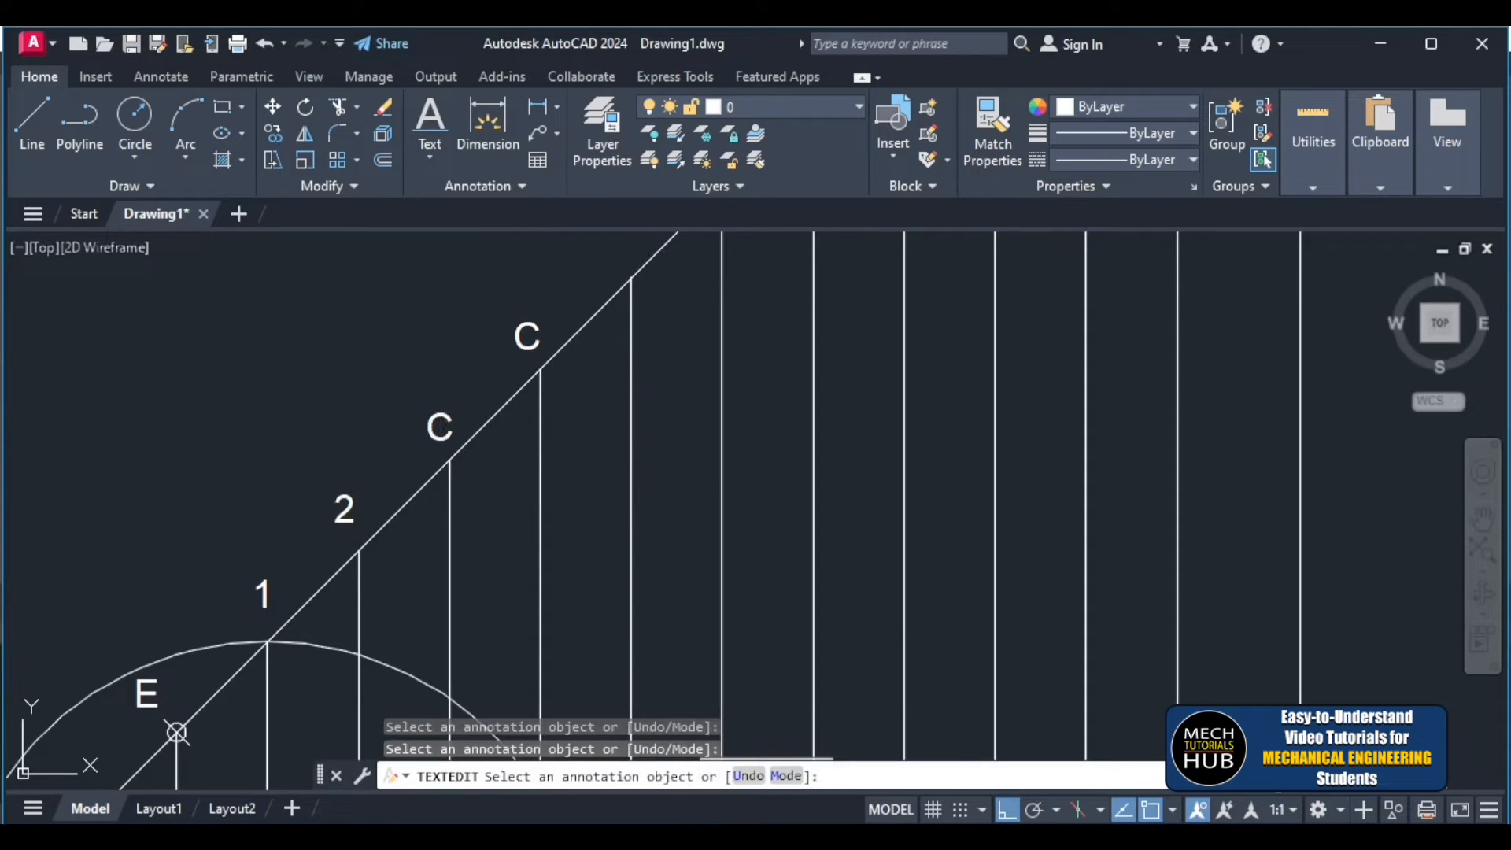
{"action": "left_click", "coordinate": [439, 431]}
{"action": "type", "text": "3"}
{"action": "key", "text": "Escape"}
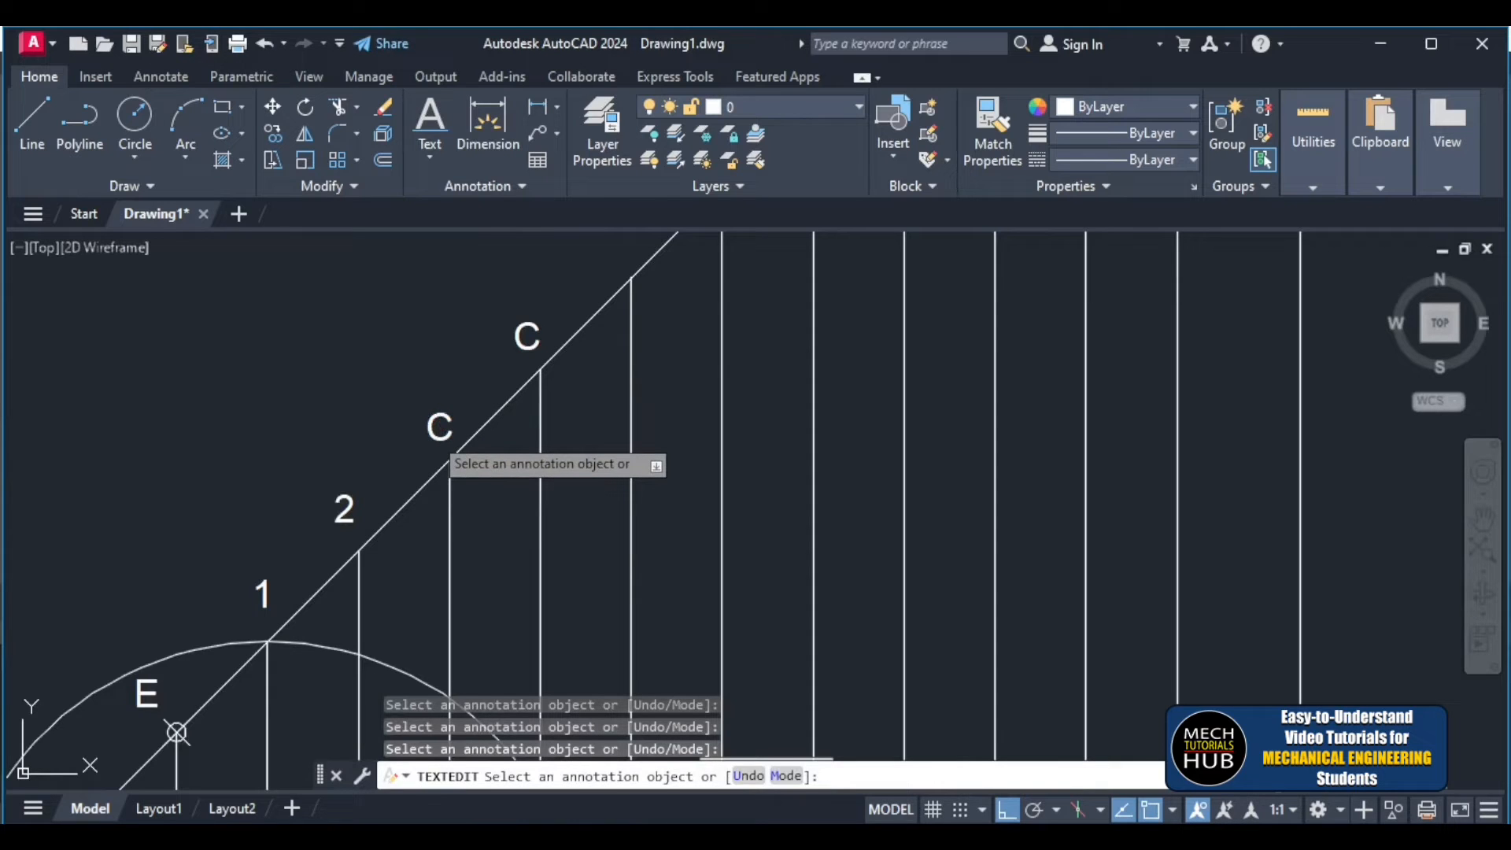
- Change the C label above the third vertical line on the diagonal to 3 and end the text editing
{"action": "left_click", "coordinate": [431, 427]}
{"action": "type", "text": "3"}
{"action": "key", "text": "Return"}
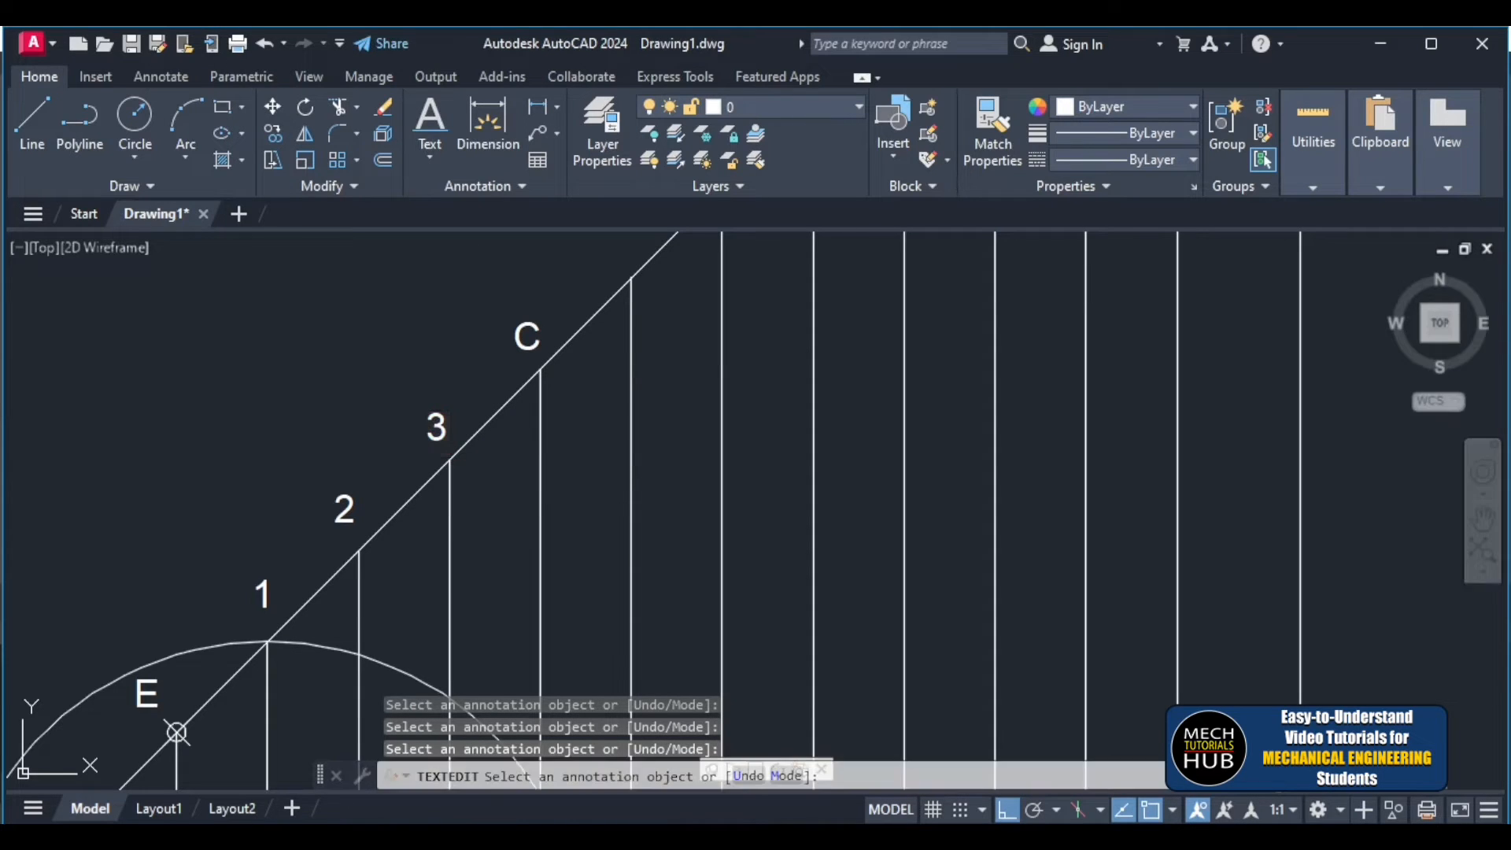
{"action": "scroll", "coordinate": [384, 386], "scroll_direction": "down", "scroll_amount": 3}
{"action": "scroll", "coordinate": [397, 485], "scroll_direction": "up", "scroll_amount": 5}
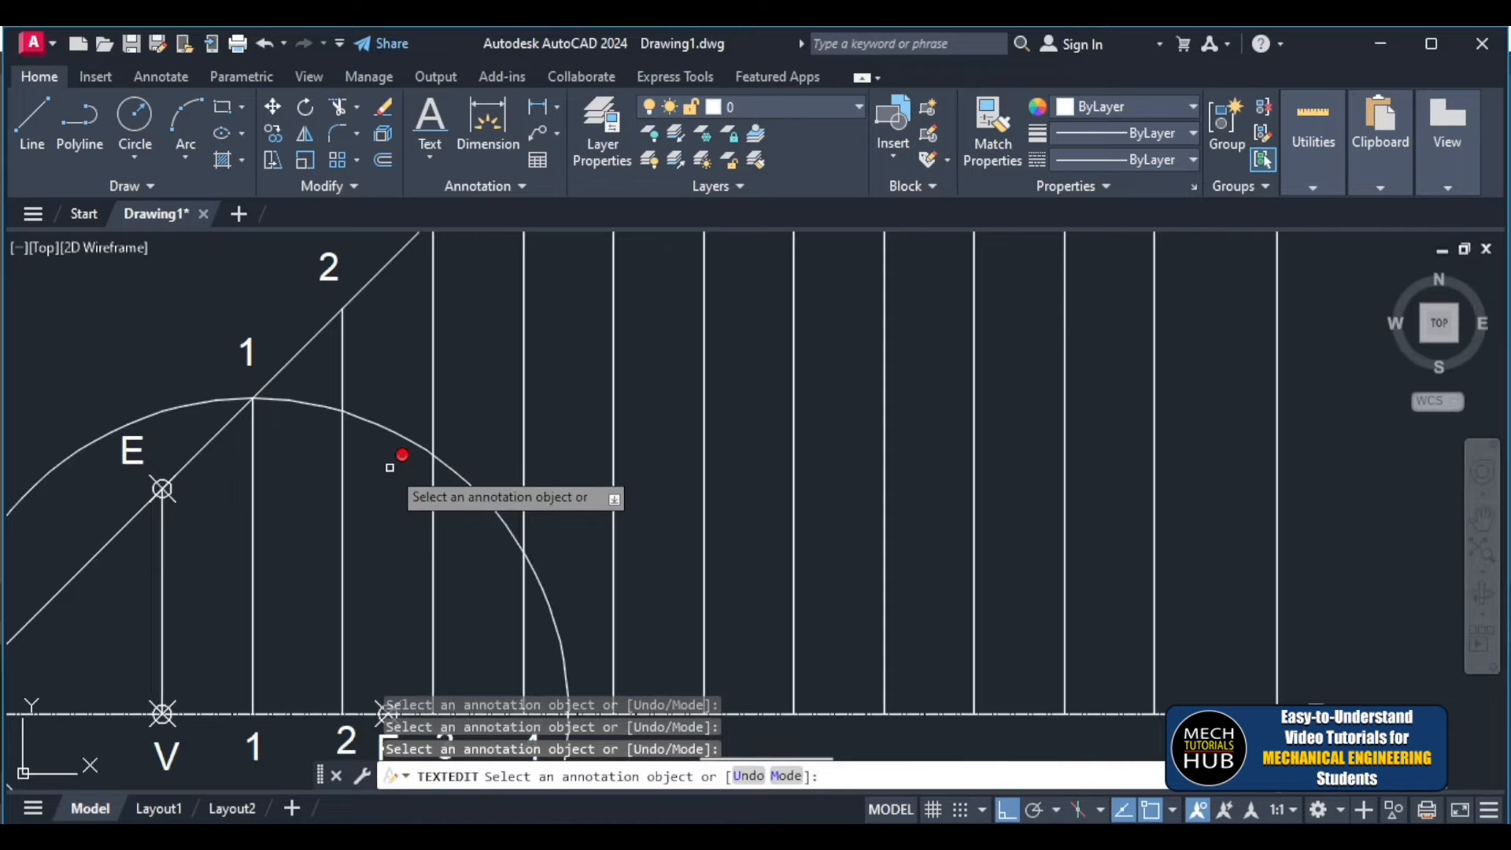
{"action": "key", "text": "Escape"}
{"action": "scroll", "coordinate": [386, 441], "scroll_direction": "down", "scroll_amount": 5}
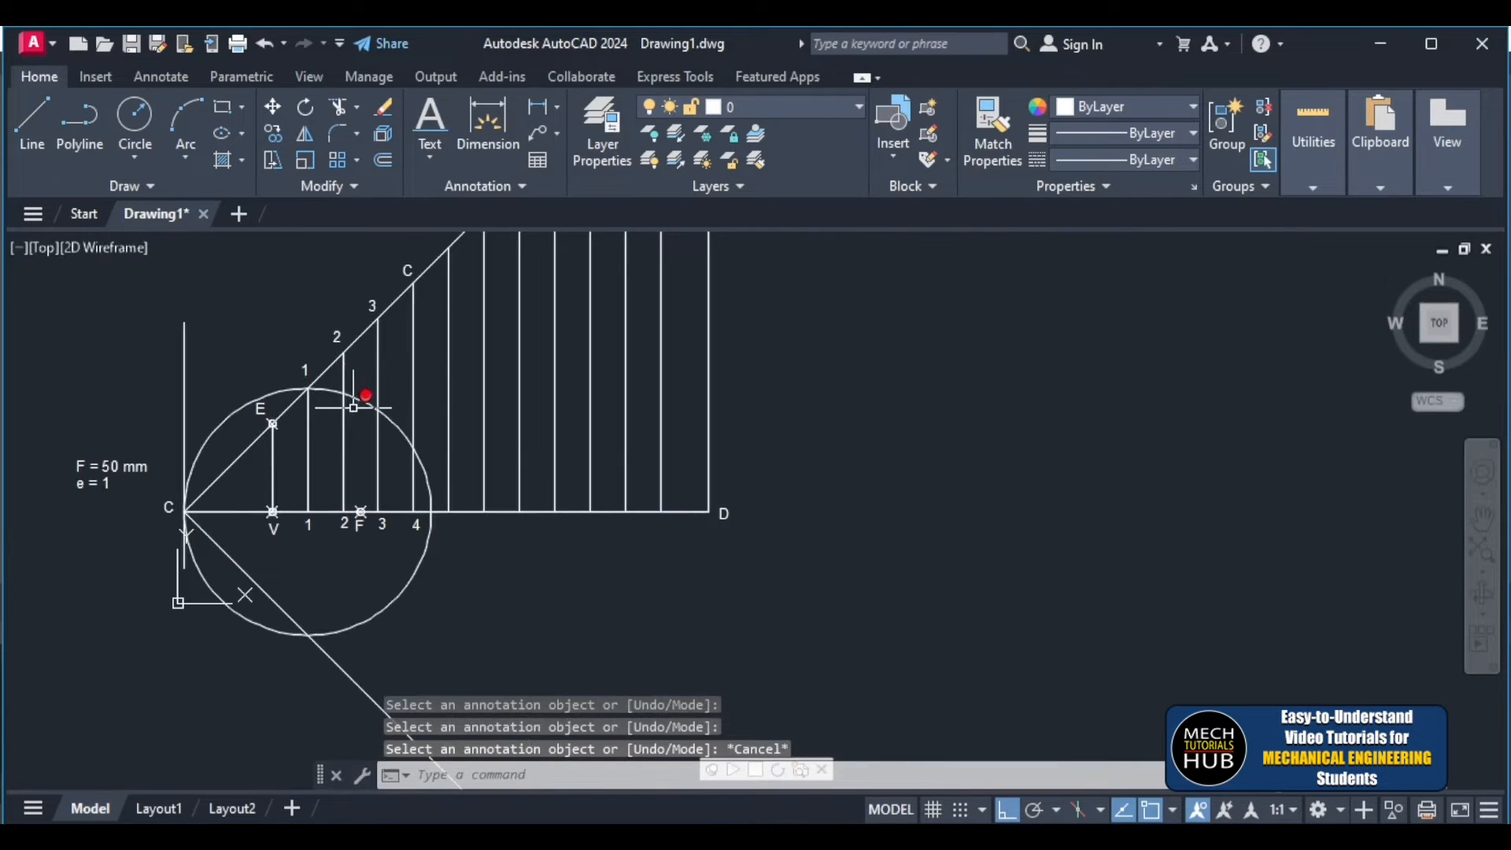
- Change the colour of the circle centred at point 1 on axis CD to Blue
{"action": "scroll", "coordinate": [353, 407], "scroll_direction": "up", "scroll_amount": 2}
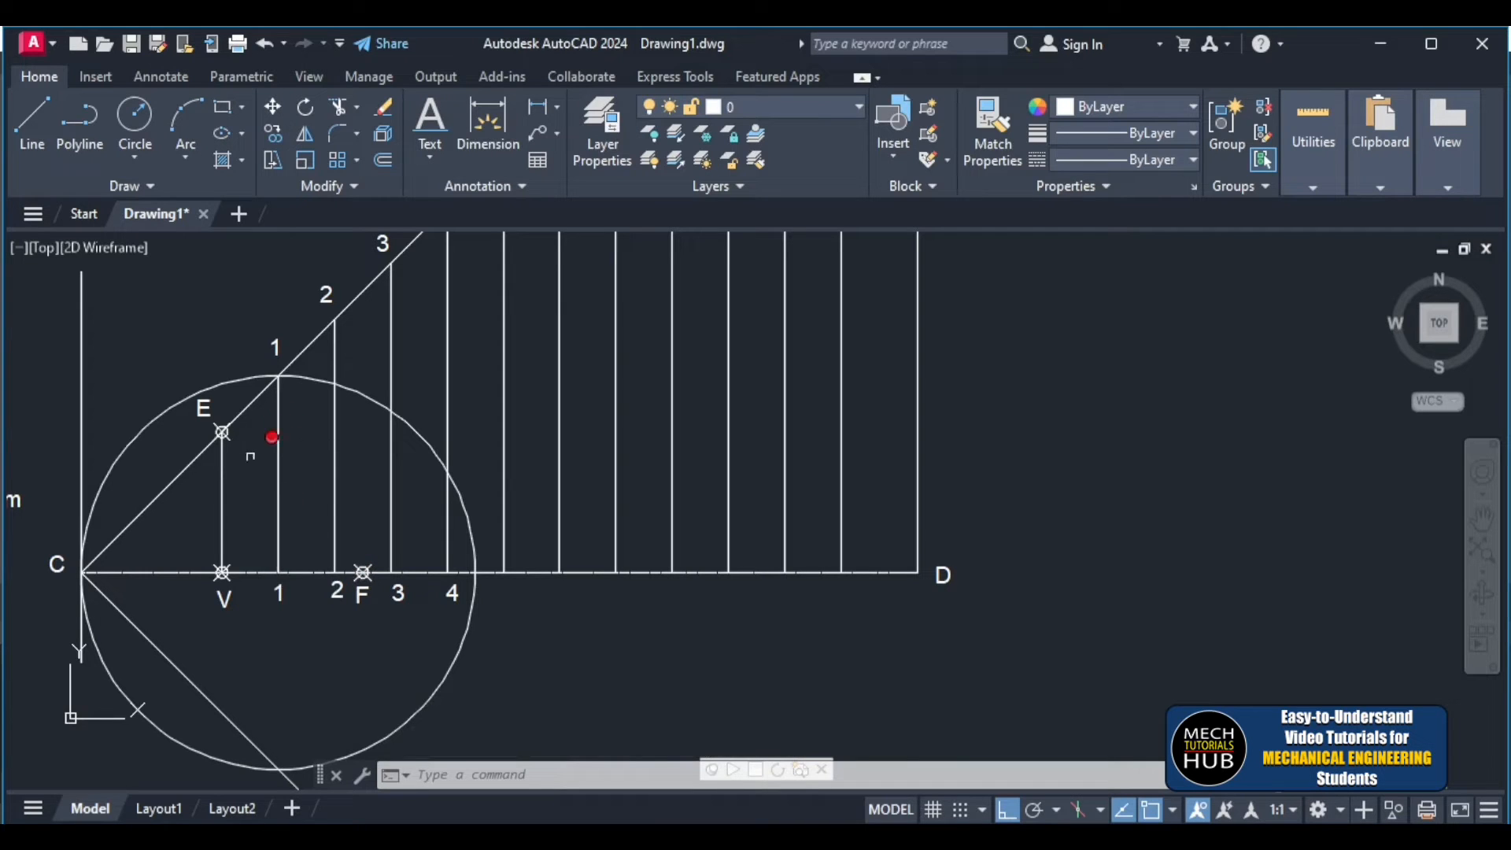
{"action": "left_click", "coordinate": [416, 420]}
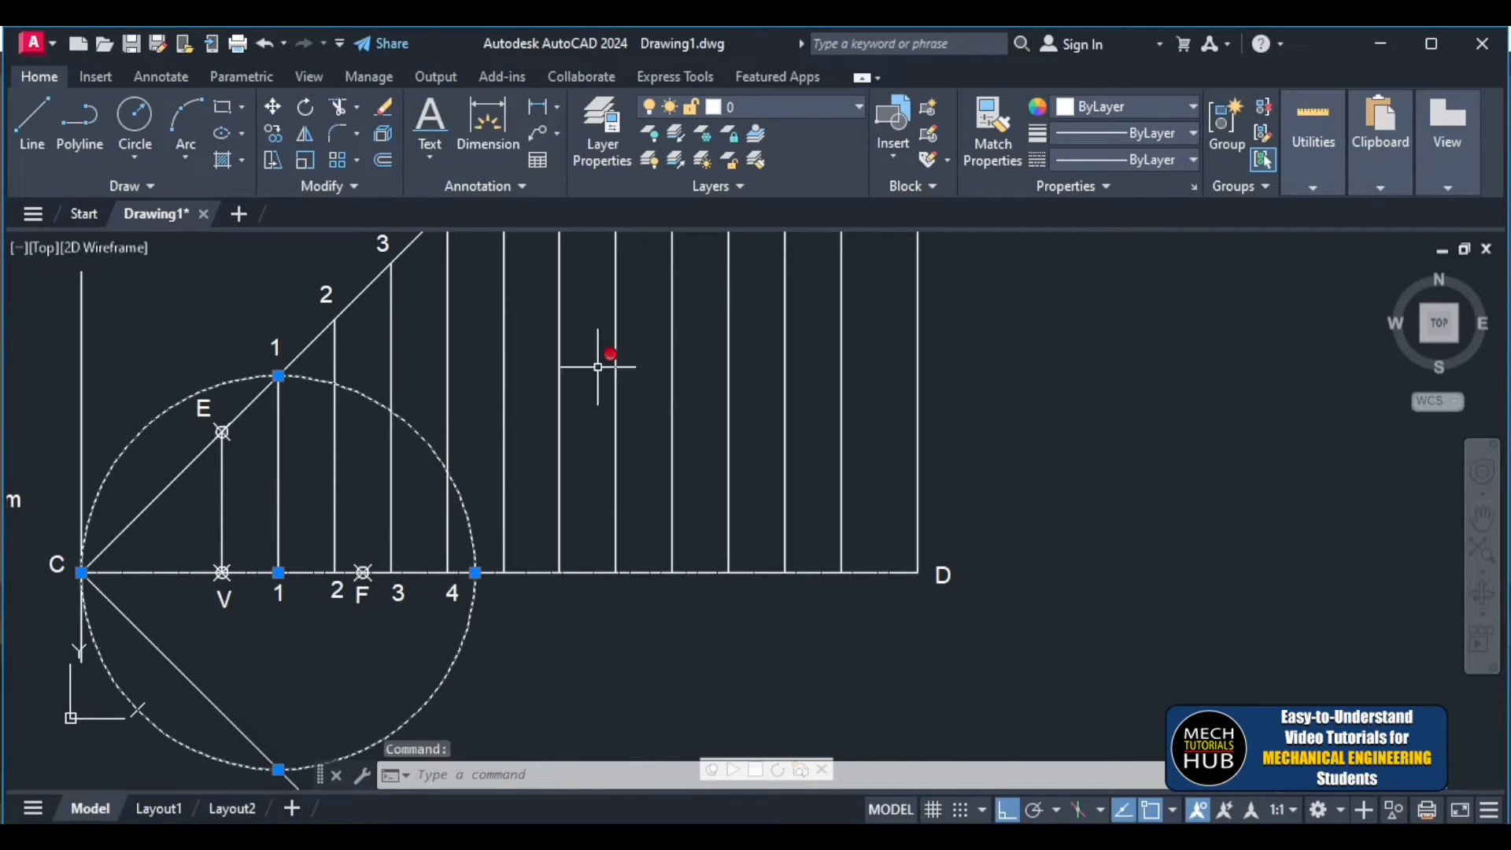
{"action": "left_click", "coordinate": [1098, 109]}
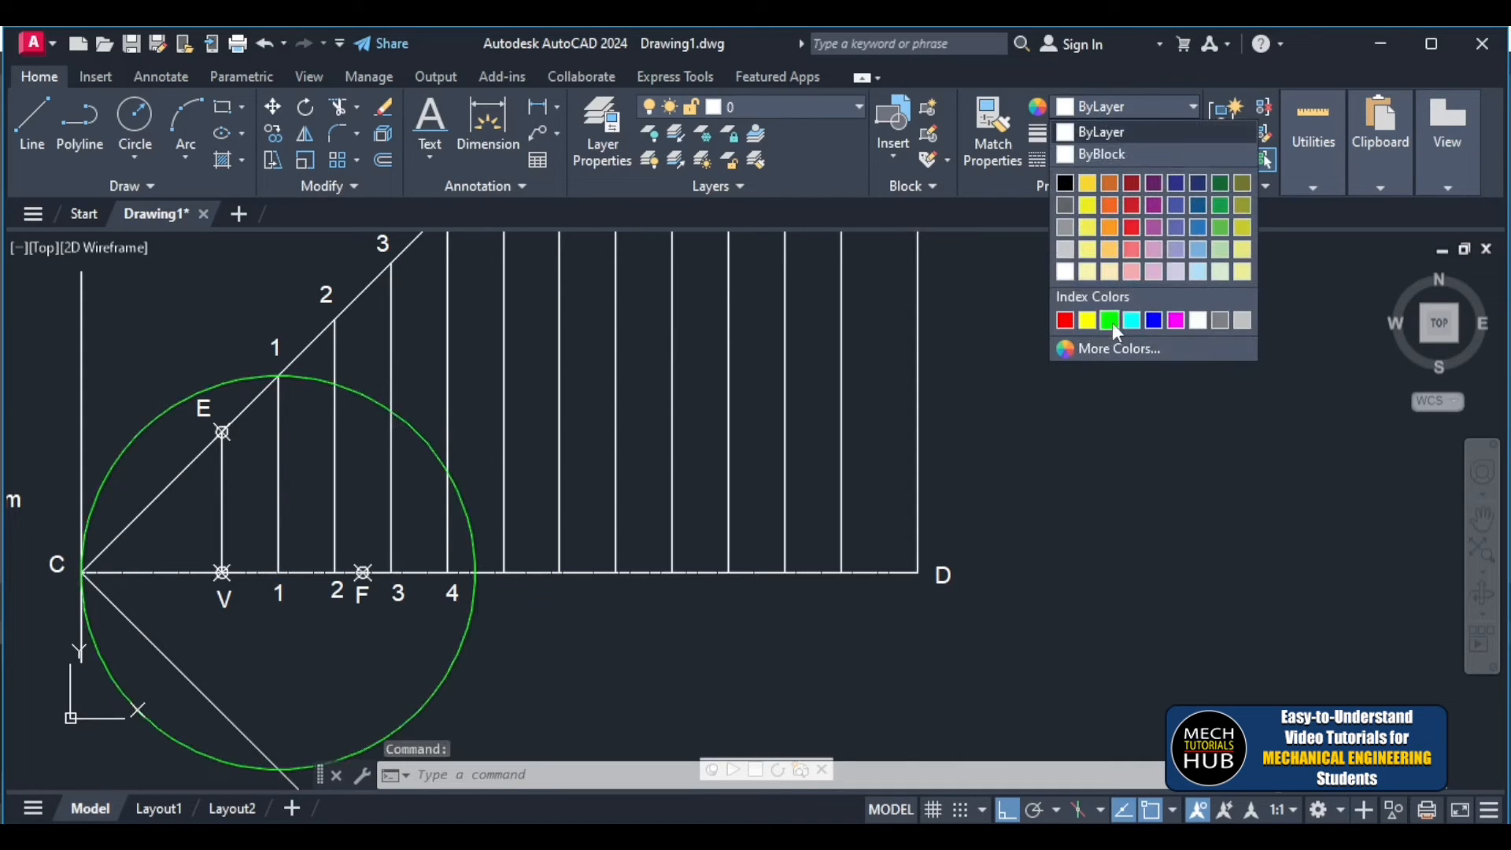
{"action": "left_click", "coordinate": [1152, 319]}
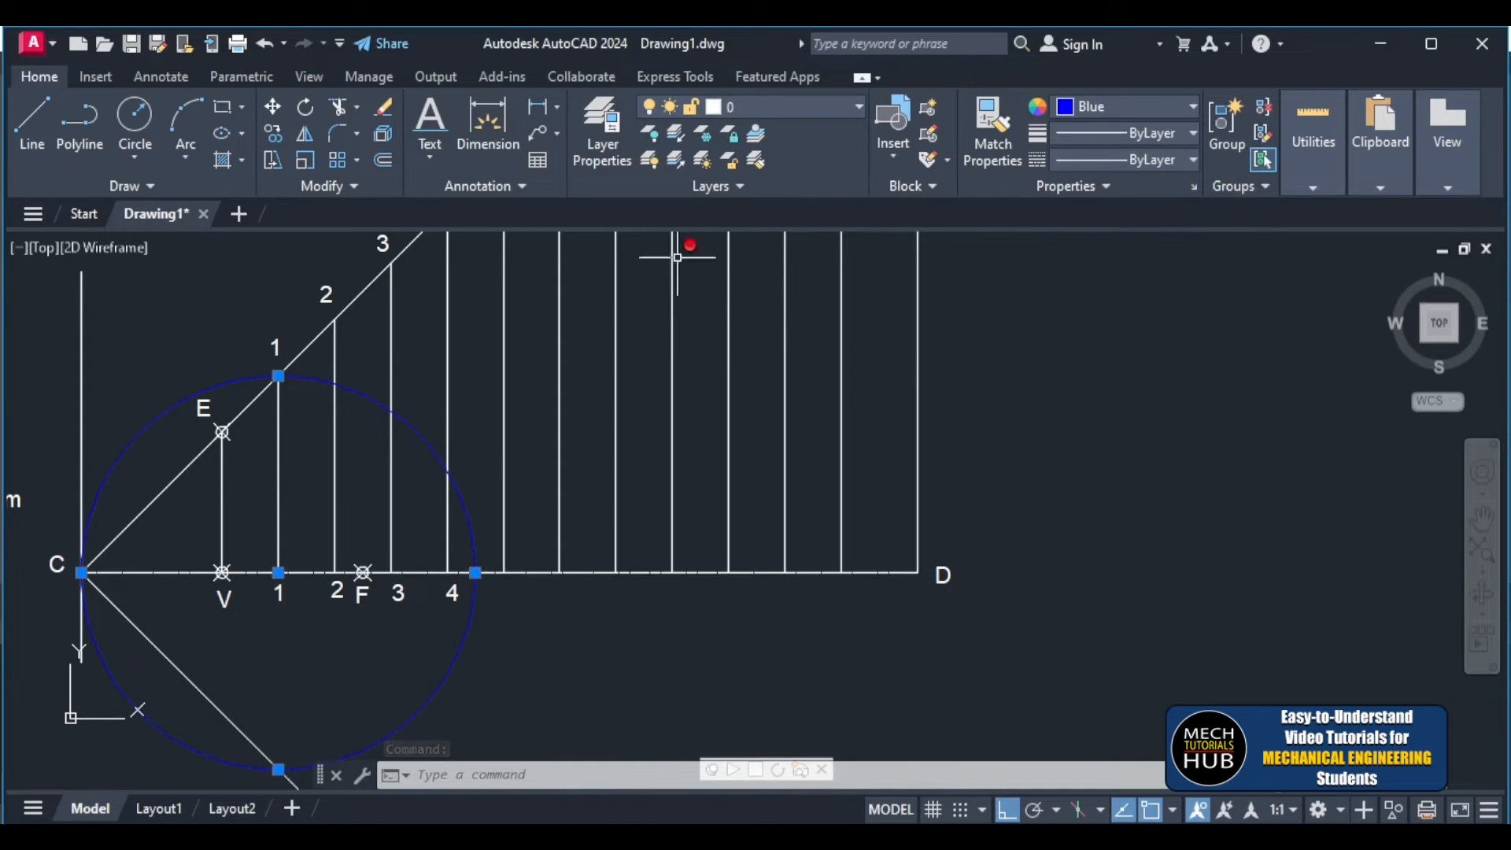
{"action": "left_click", "coordinate": [1140, 135]}
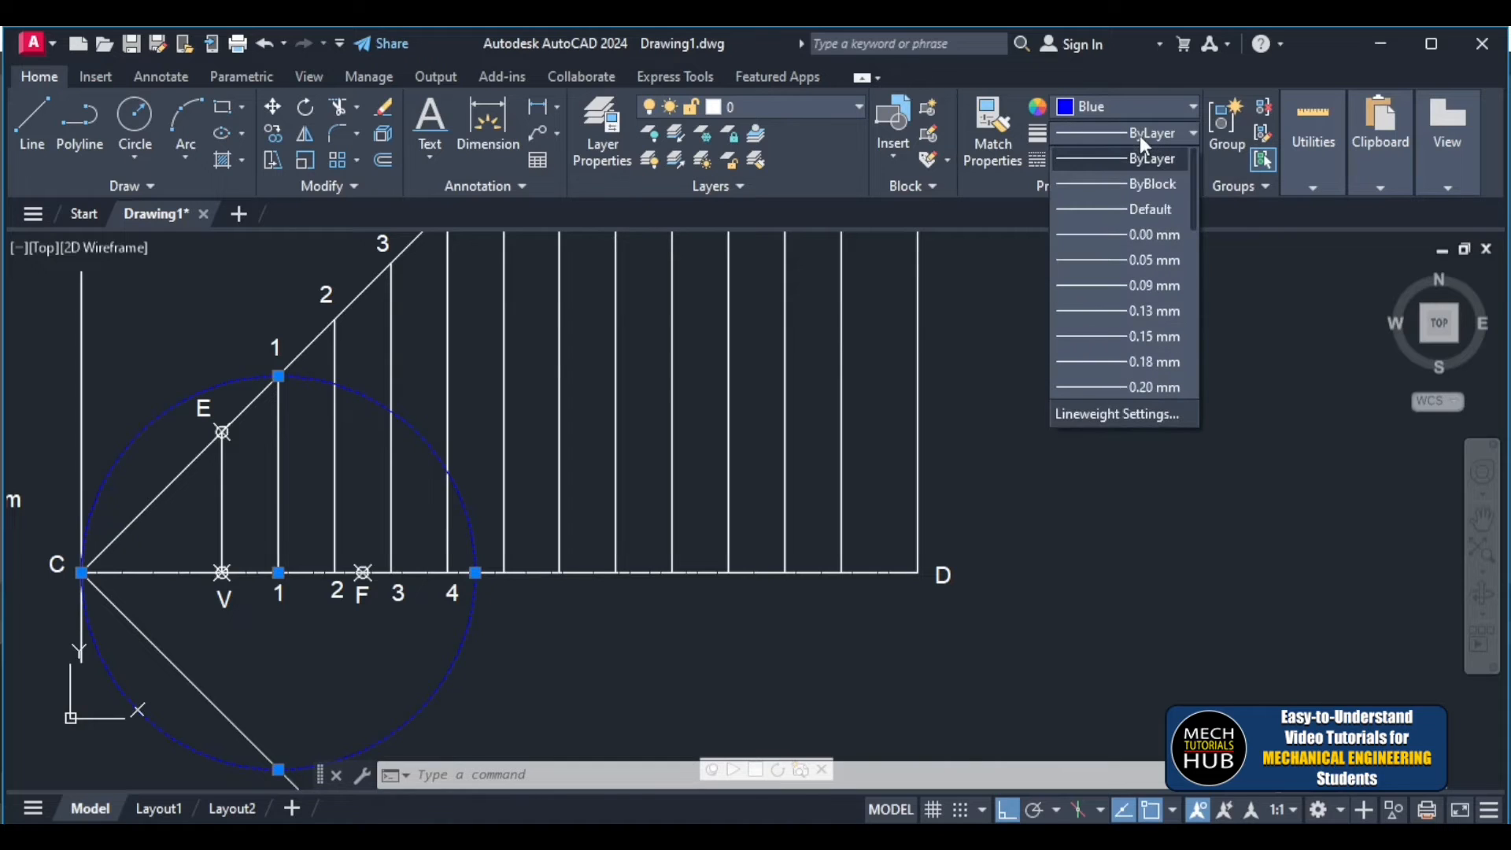
{"action": "left_click", "coordinate": [1235, 455]}
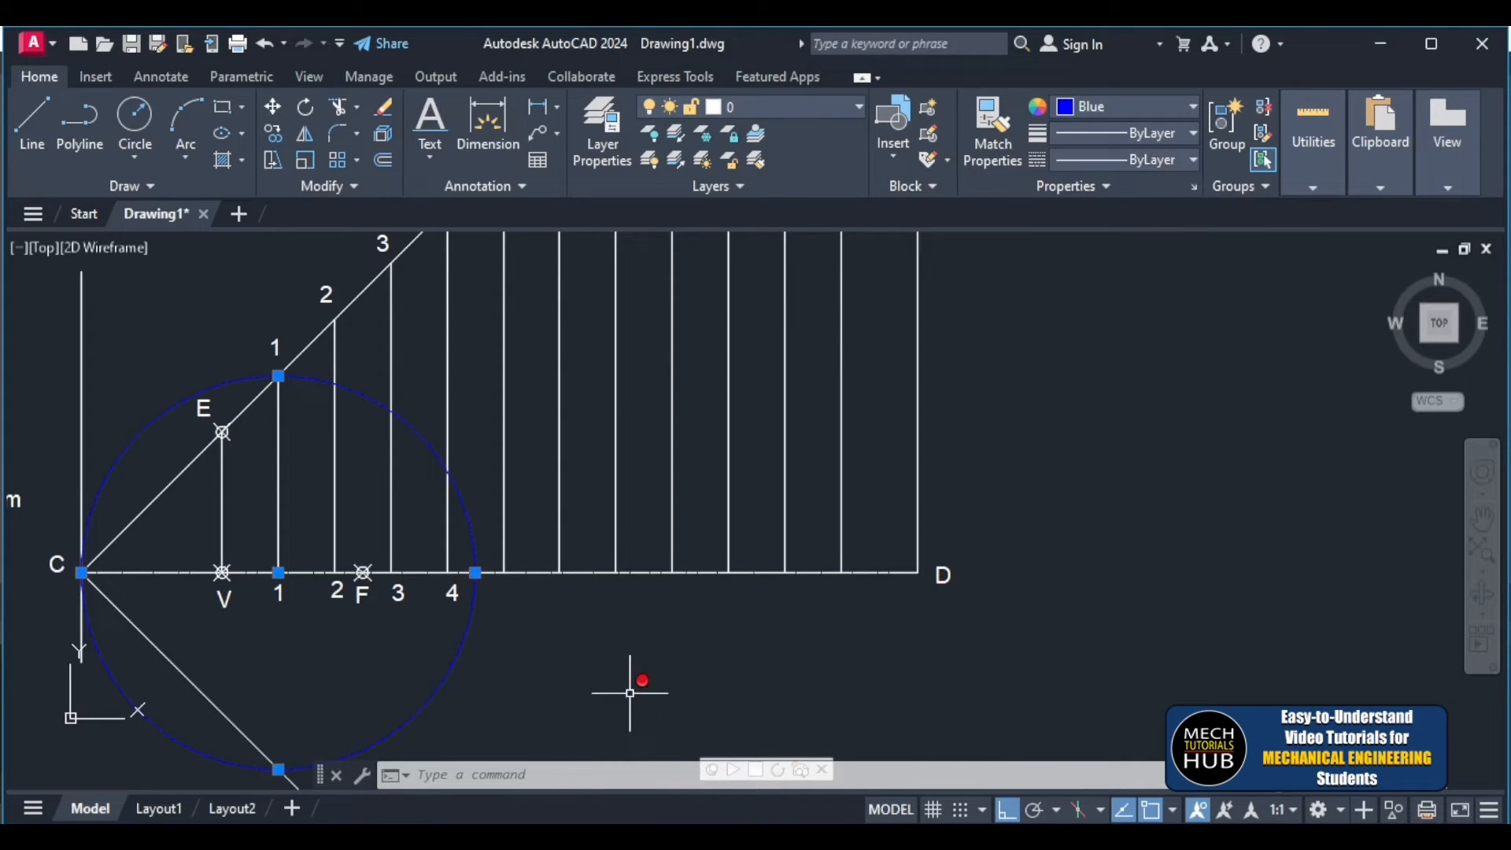
- Move the blue circle by its centre from point 1 on axis CD to the focus F
{"action": "type", "text": "m"}
{"action": "key", "text": "Return"}
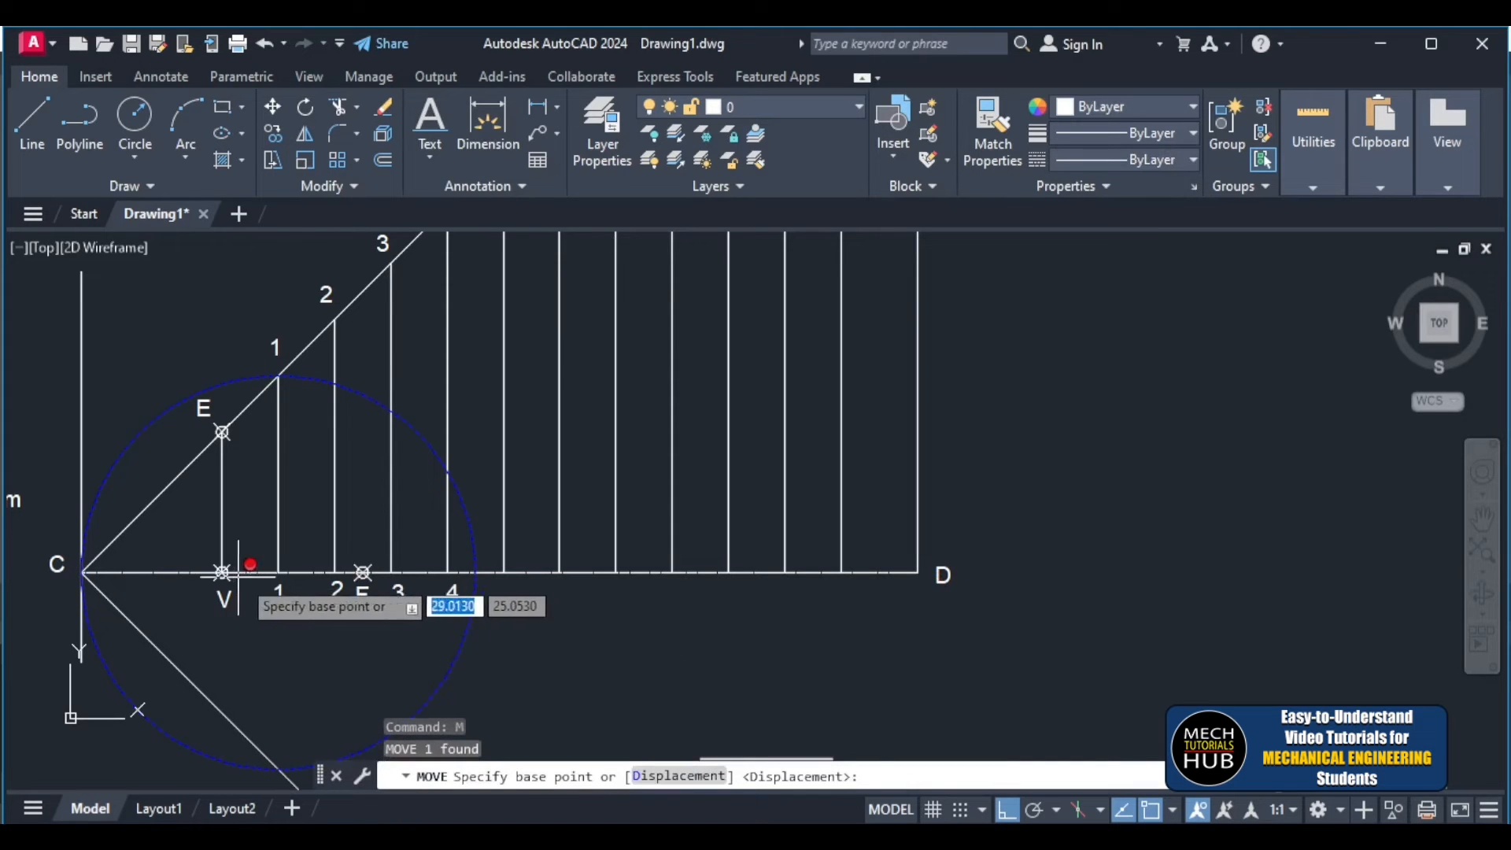
{"action": "left_click", "coordinate": [279, 573]}
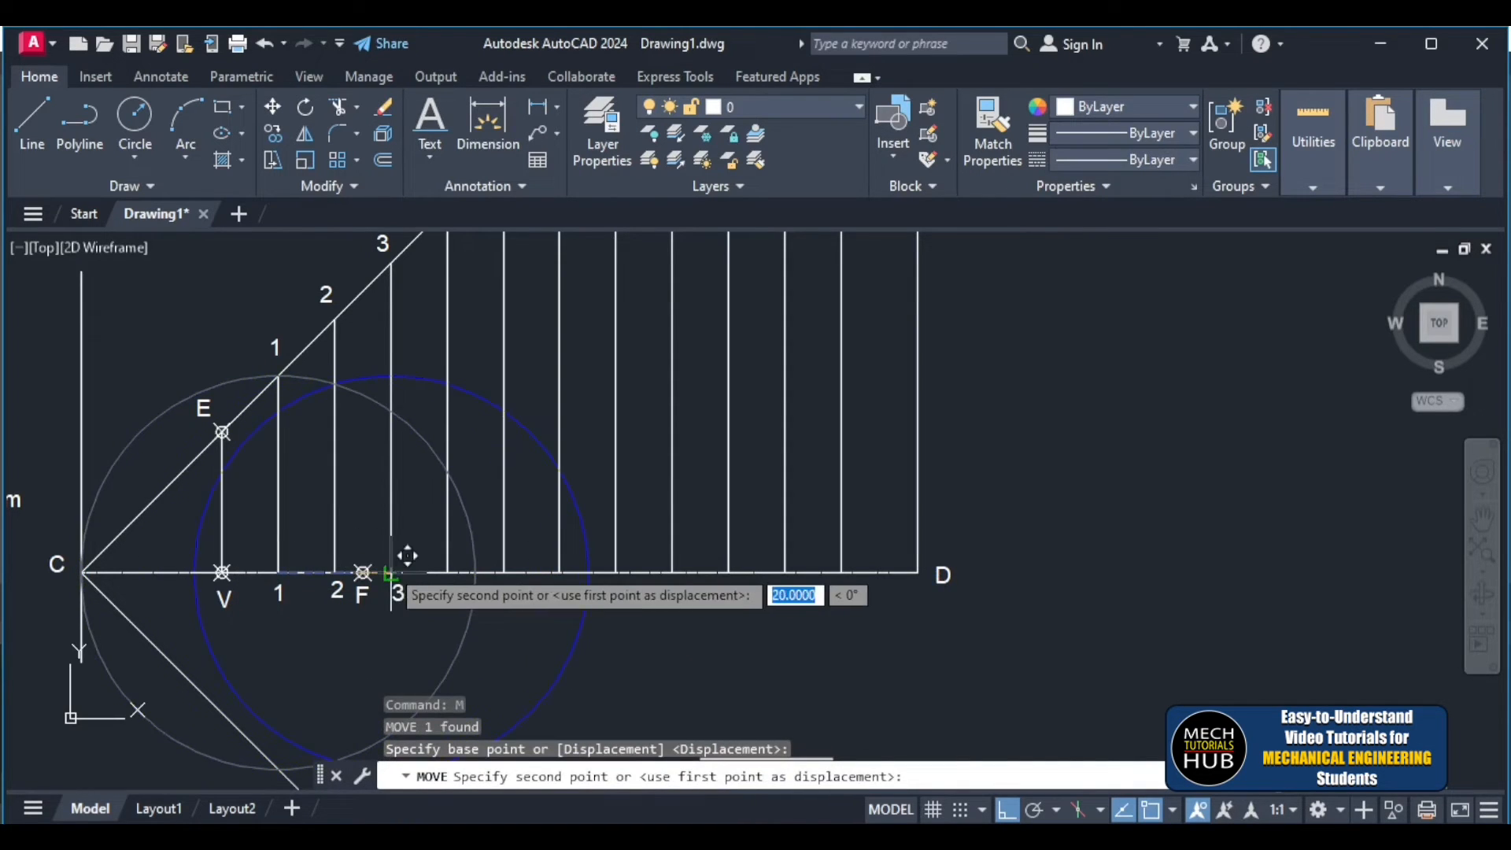
{"action": "left_click", "coordinate": [362, 573]}
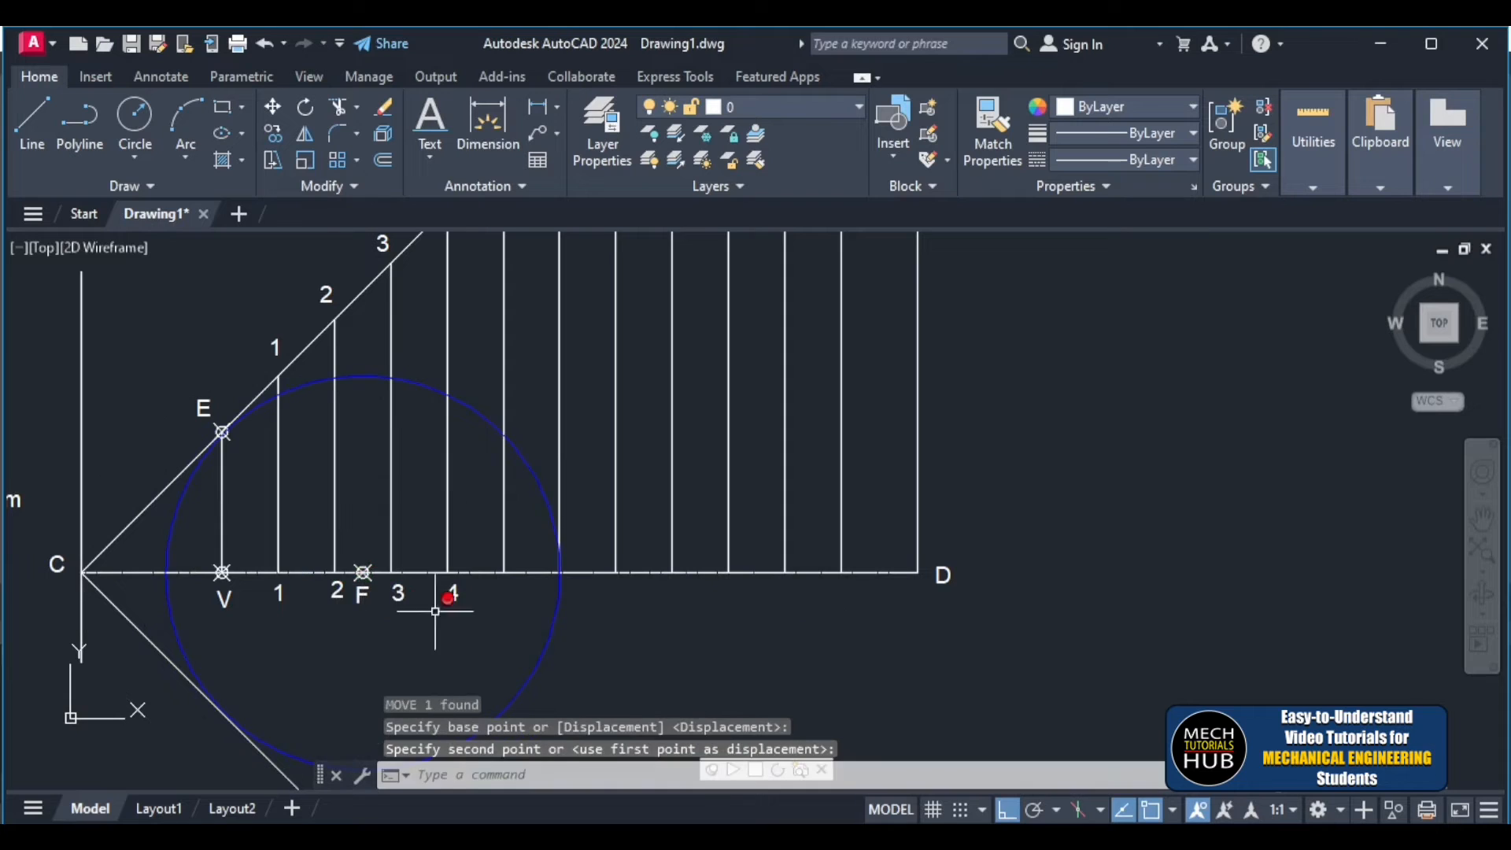
- Place a point where the blue circle crosses vertical line 1 above the axis
{"action": "scroll", "coordinate": [297, 344], "scroll_direction": "up", "scroll_amount": 5}
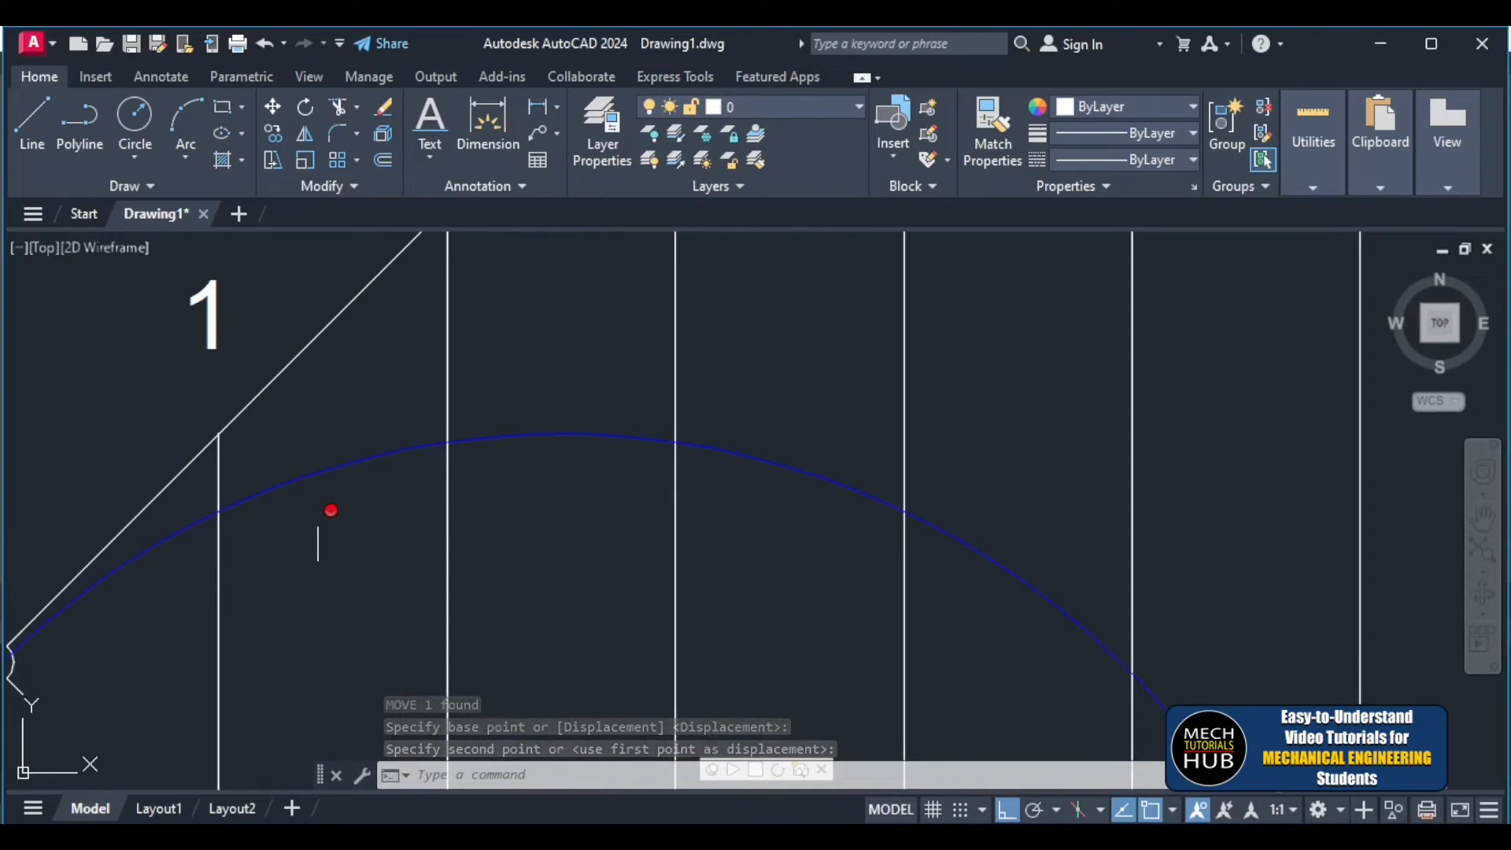
{"action": "type", "text": "po"}
{"action": "key", "text": "Return"}
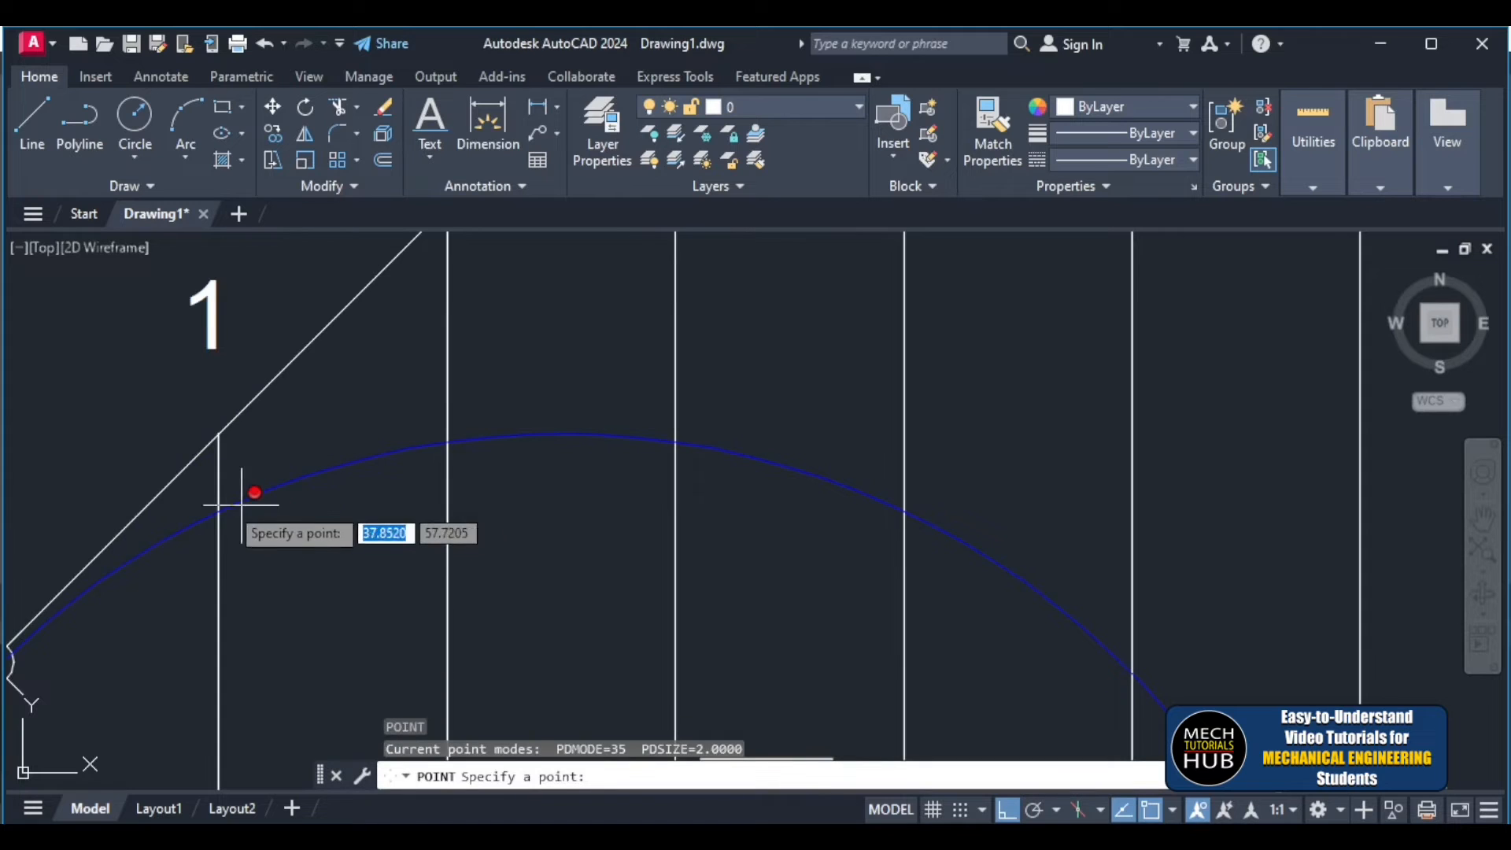
{"action": "left_click", "coordinate": [219, 510]}
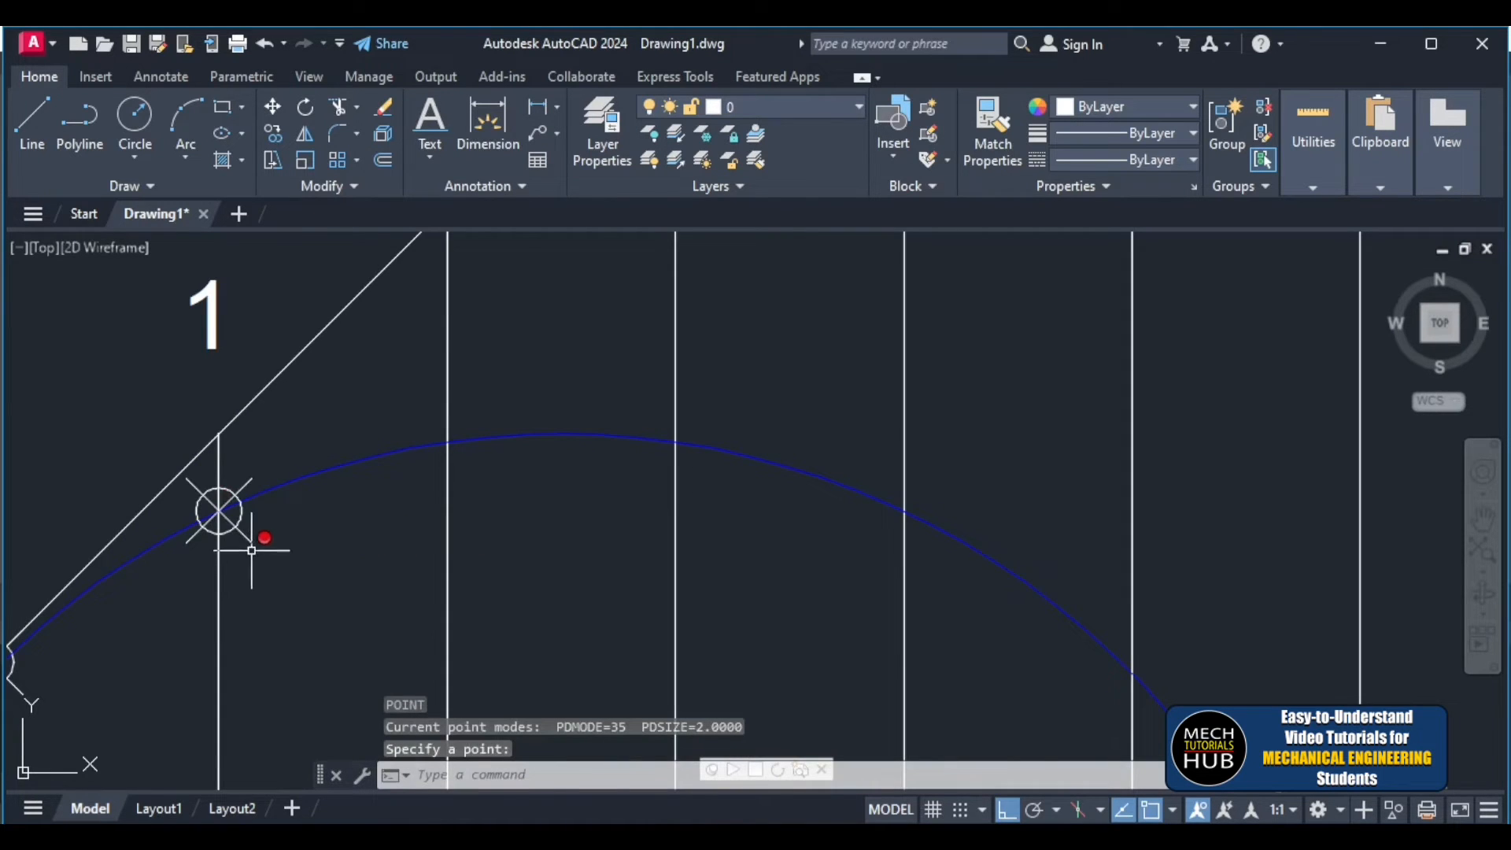
- Move the circle's centre from F to point 2 on axis CD and enlarge its radius to the upper end of vertical line 2
{"action": "scroll", "coordinate": [252, 551], "scroll_direction": "down", "scroll_amount": 8}
{"action": "scroll", "coordinate": [309, 634], "scroll_direction": "up", "scroll_amount": 1}
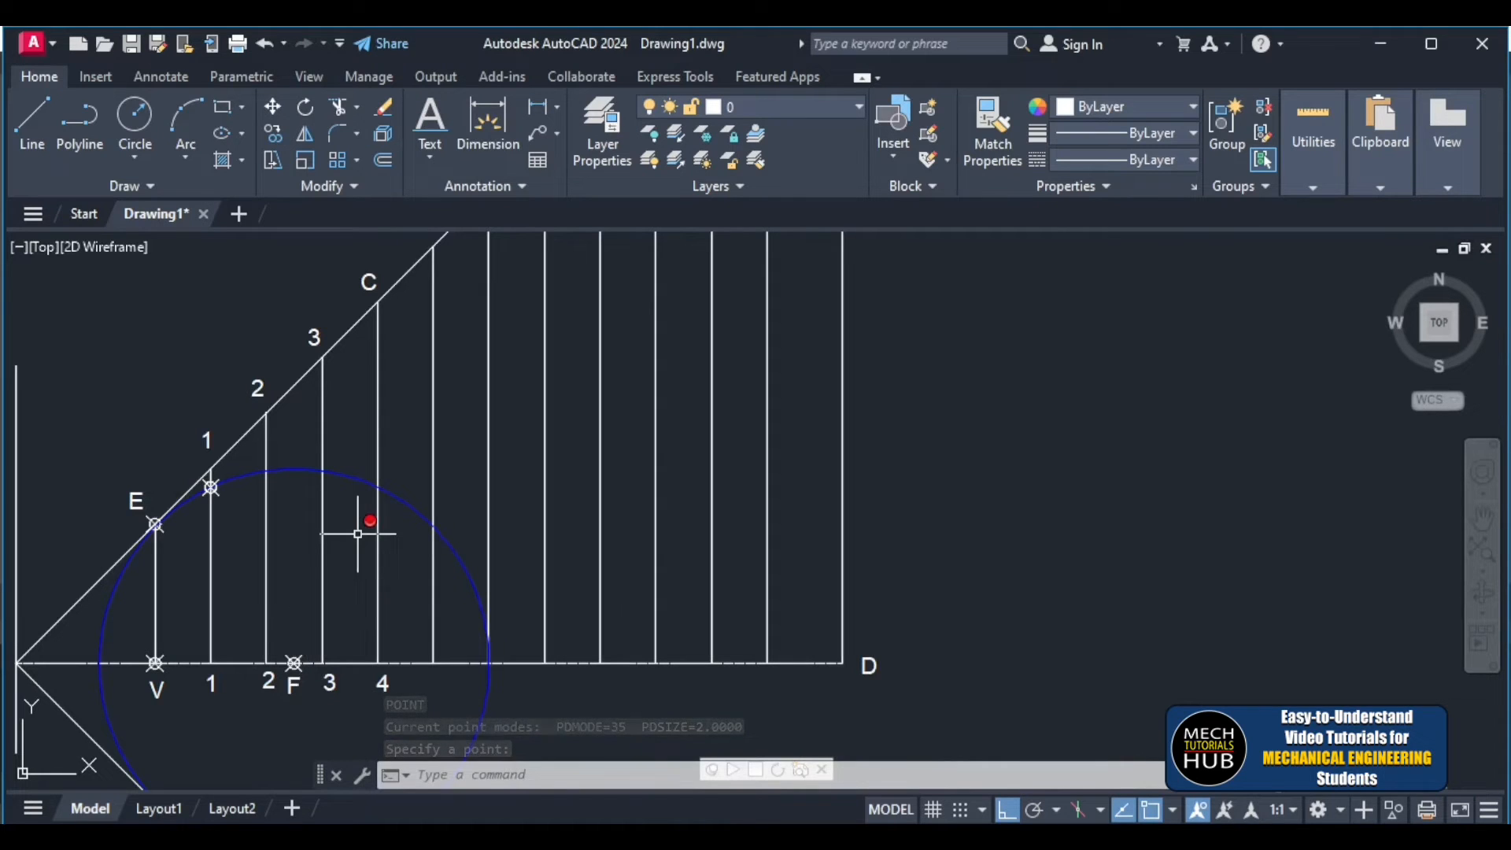
{"action": "left_click", "coordinate": [366, 484]}
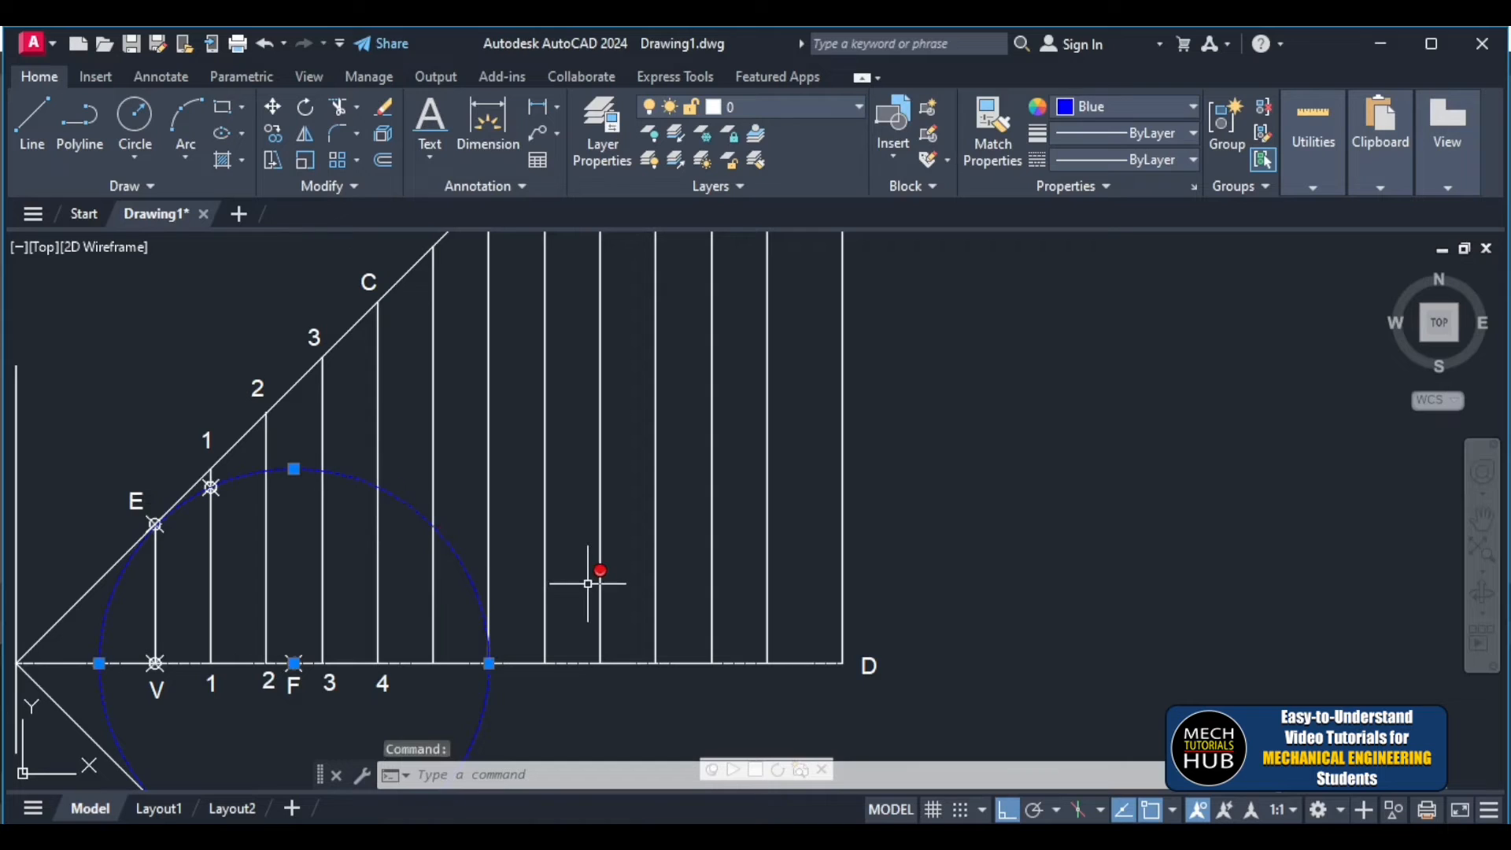
{"action": "type", "text": "m"}
{"action": "key", "text": "Return"}
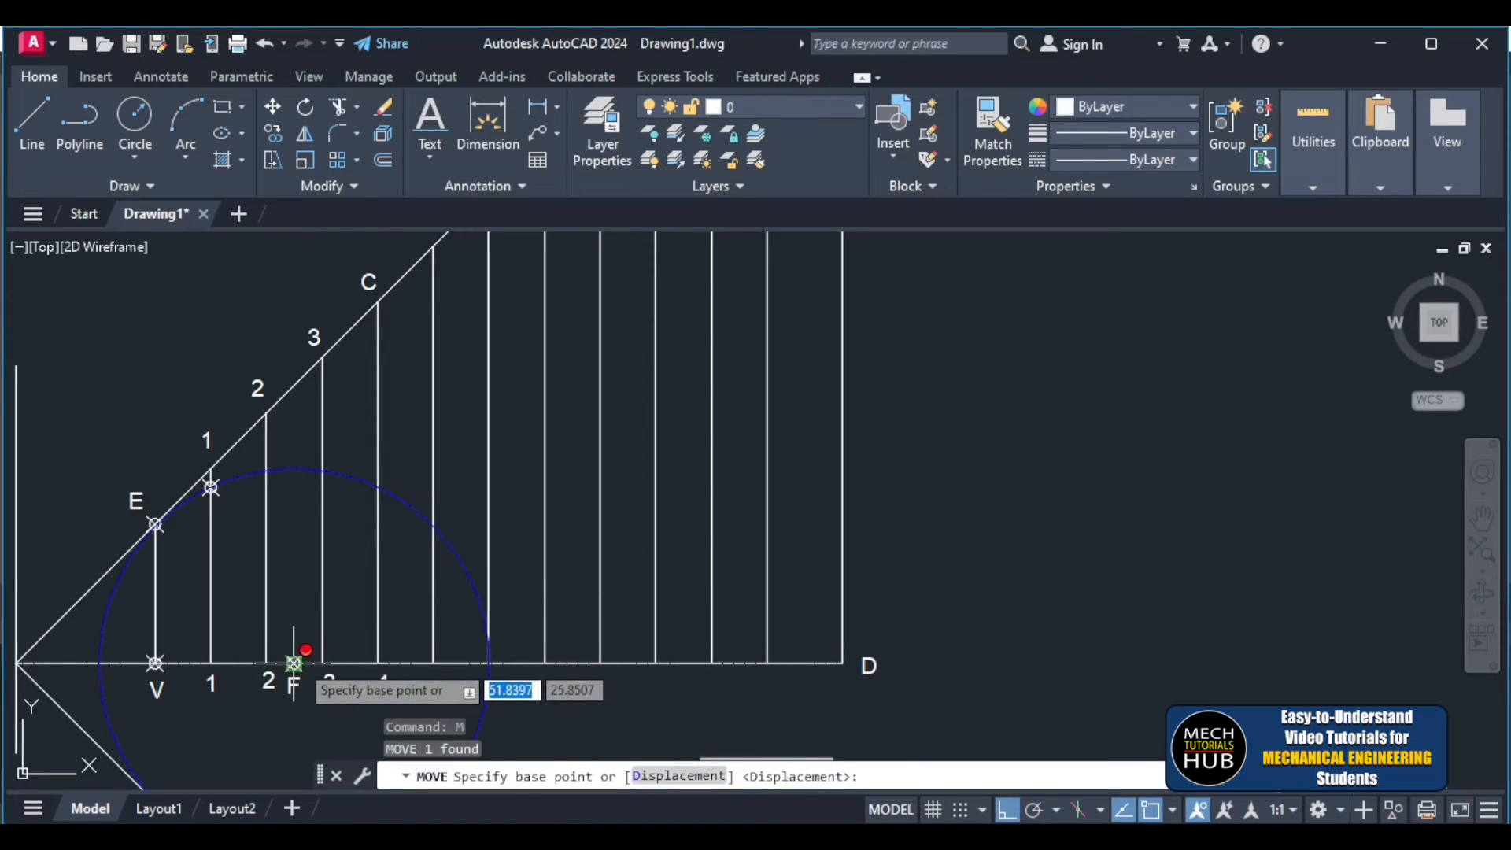
{"action": "left_click", "coordinate": [293, 664]}
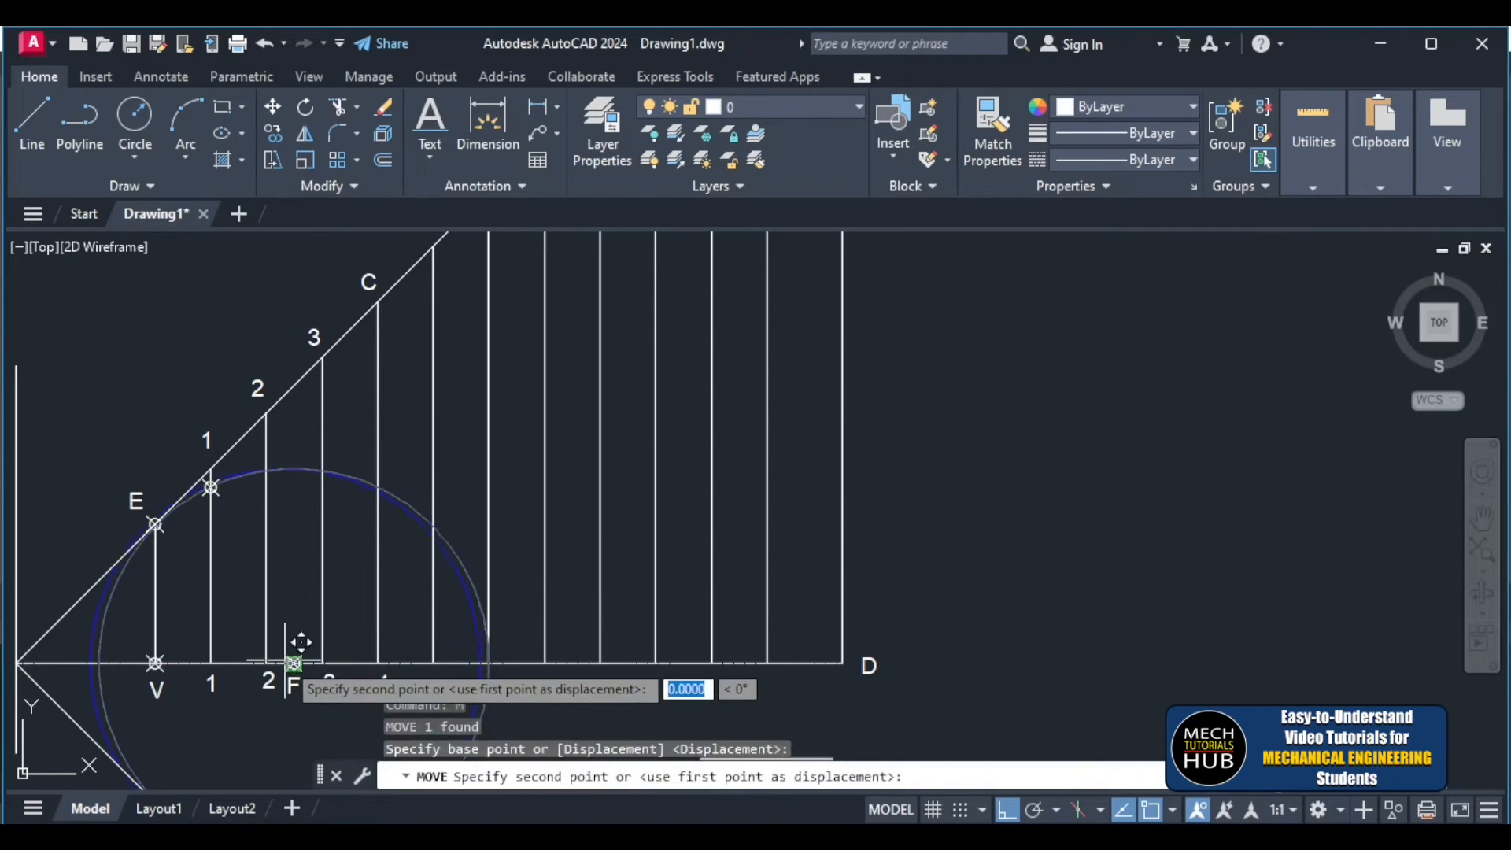
{"action": "left_click", "coordinate": [267, 664]}
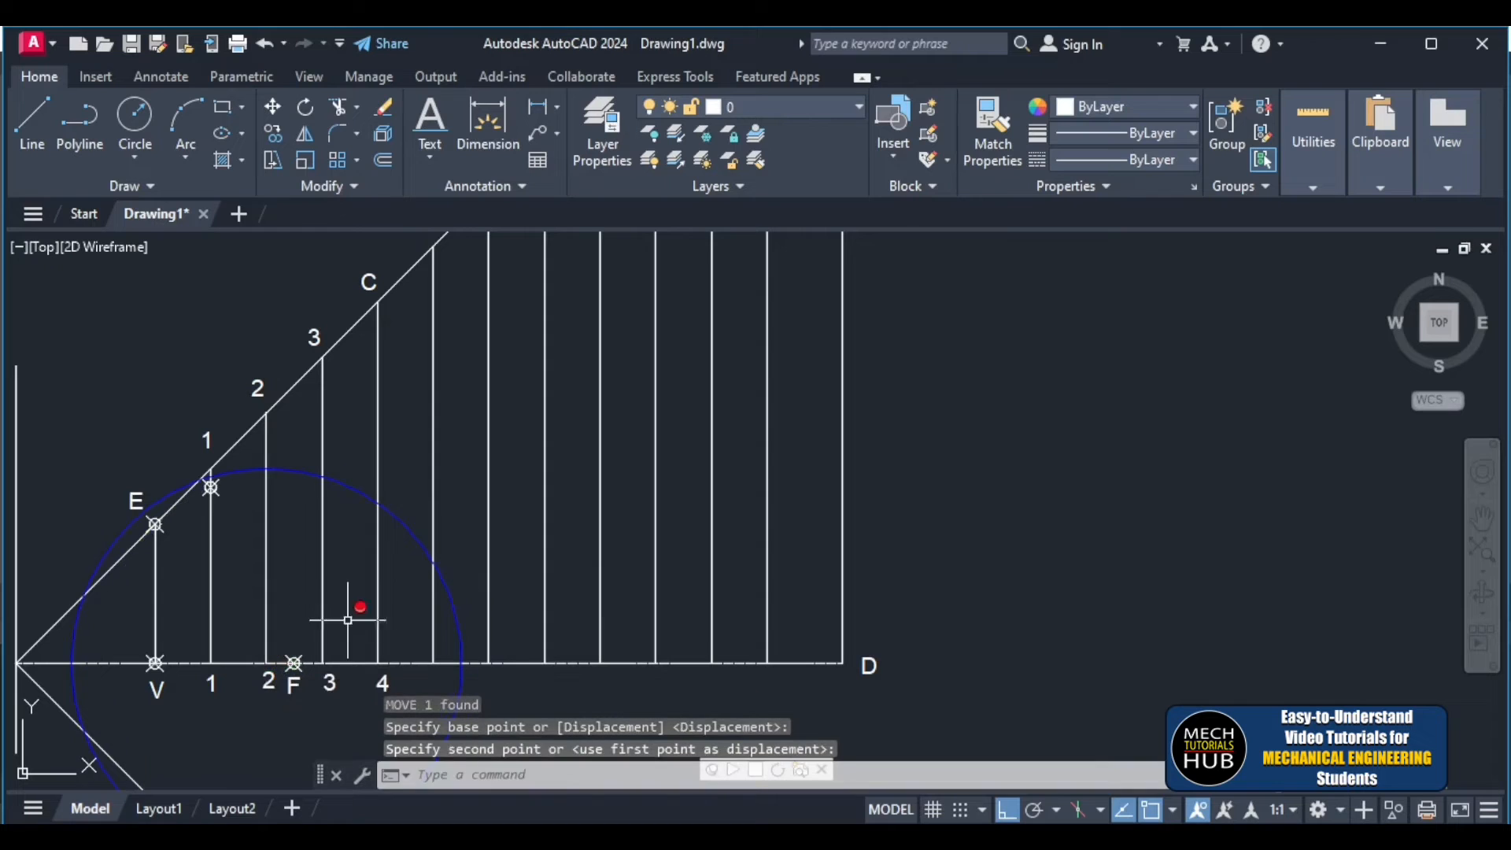
{"action": "left_click", "coordinate": [267, 469]}
{"action": "left_click", "coordinate": [267, 469]}
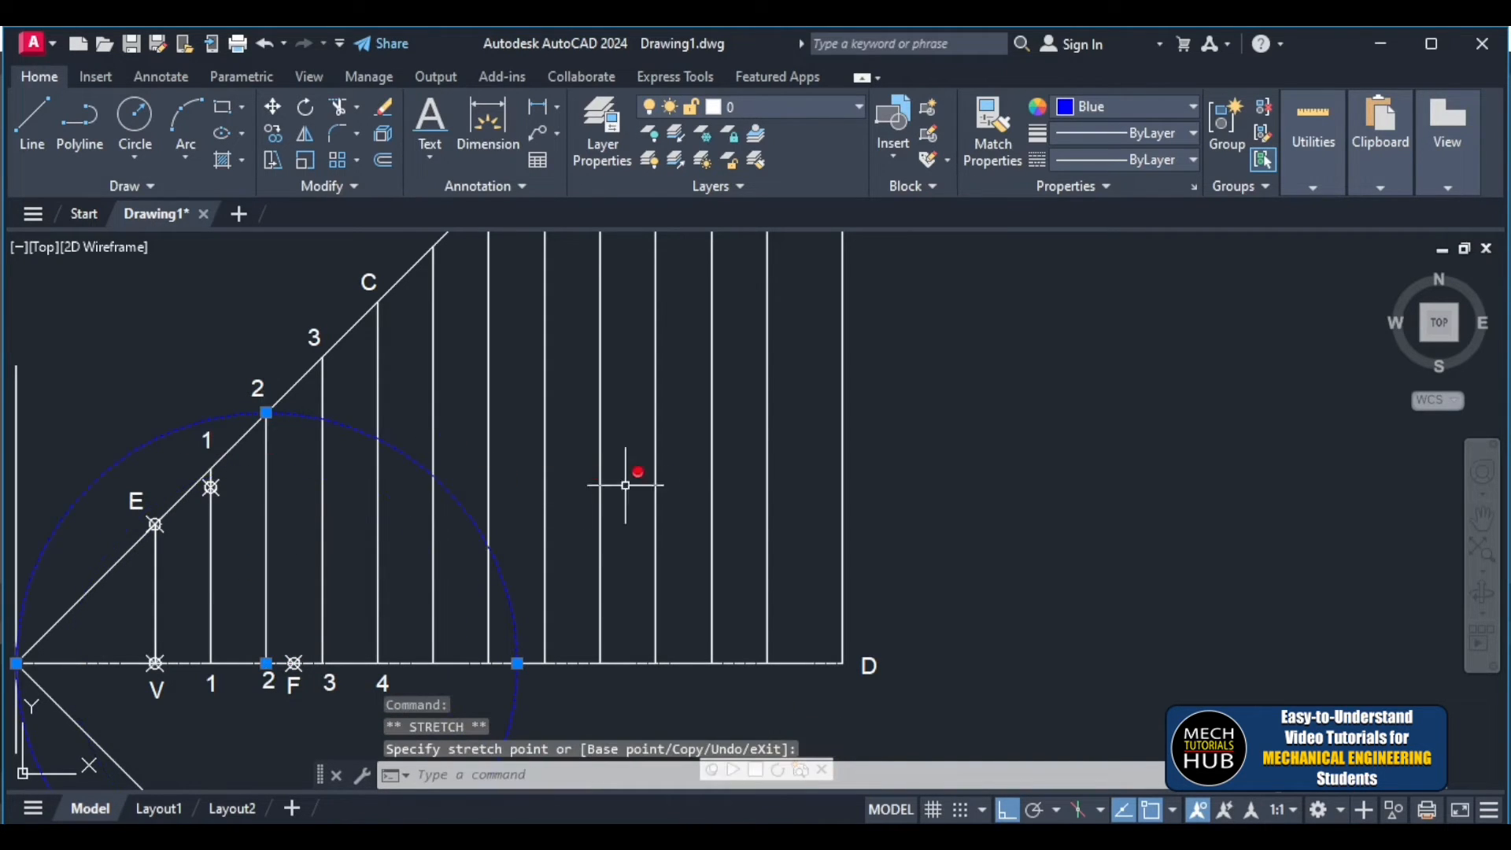
- Move the enlarged circle by its centre from point 2 on the axis back to the focus F
{"action": "scroll", "coordinate": [631, 475], "scroll_direction": "down", "scroll_amount": 6}
{"action": "scroll", "coordinate": [693, 511], "scroll_direction": "up", "scroll_amount": 4}
{"action": "scroll", "coordinate": [512, 314], "scroll_direction": "up", "scroll_amount": 2}
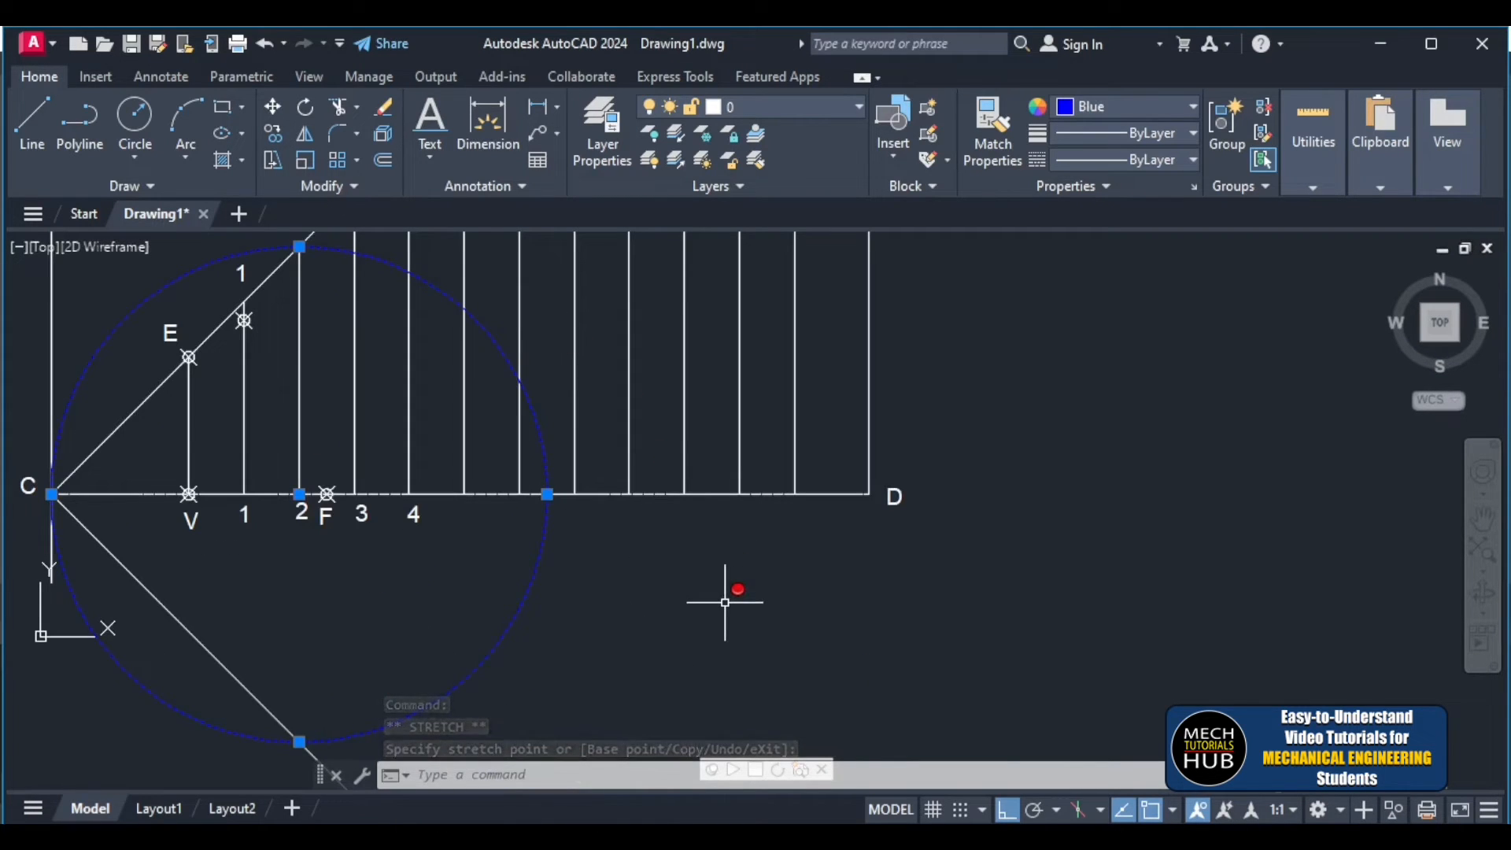
{"action": "type", "text": "m"}
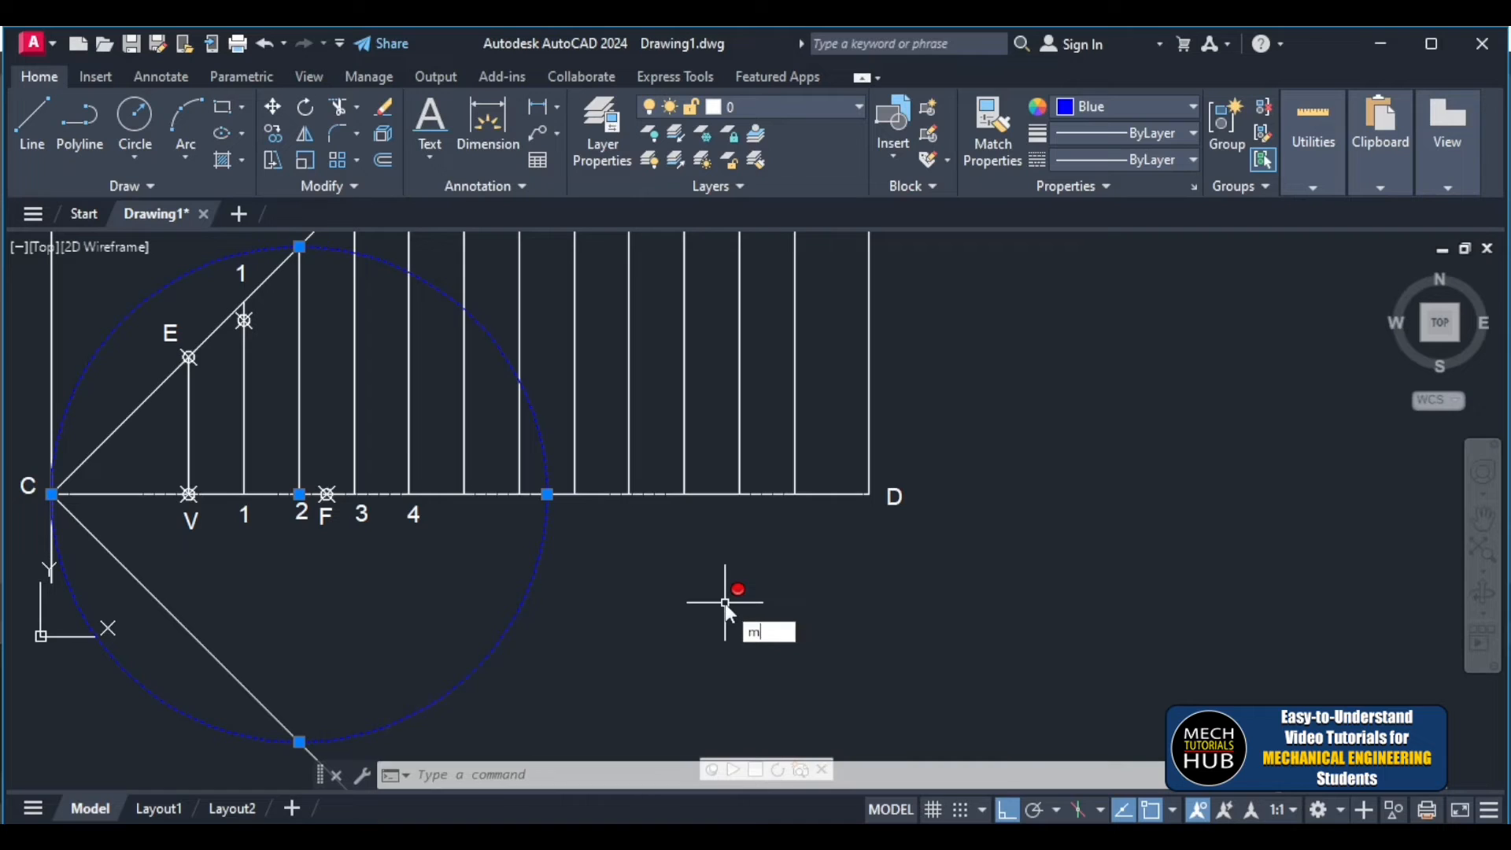
{"action": "key", "text": "Escape"}
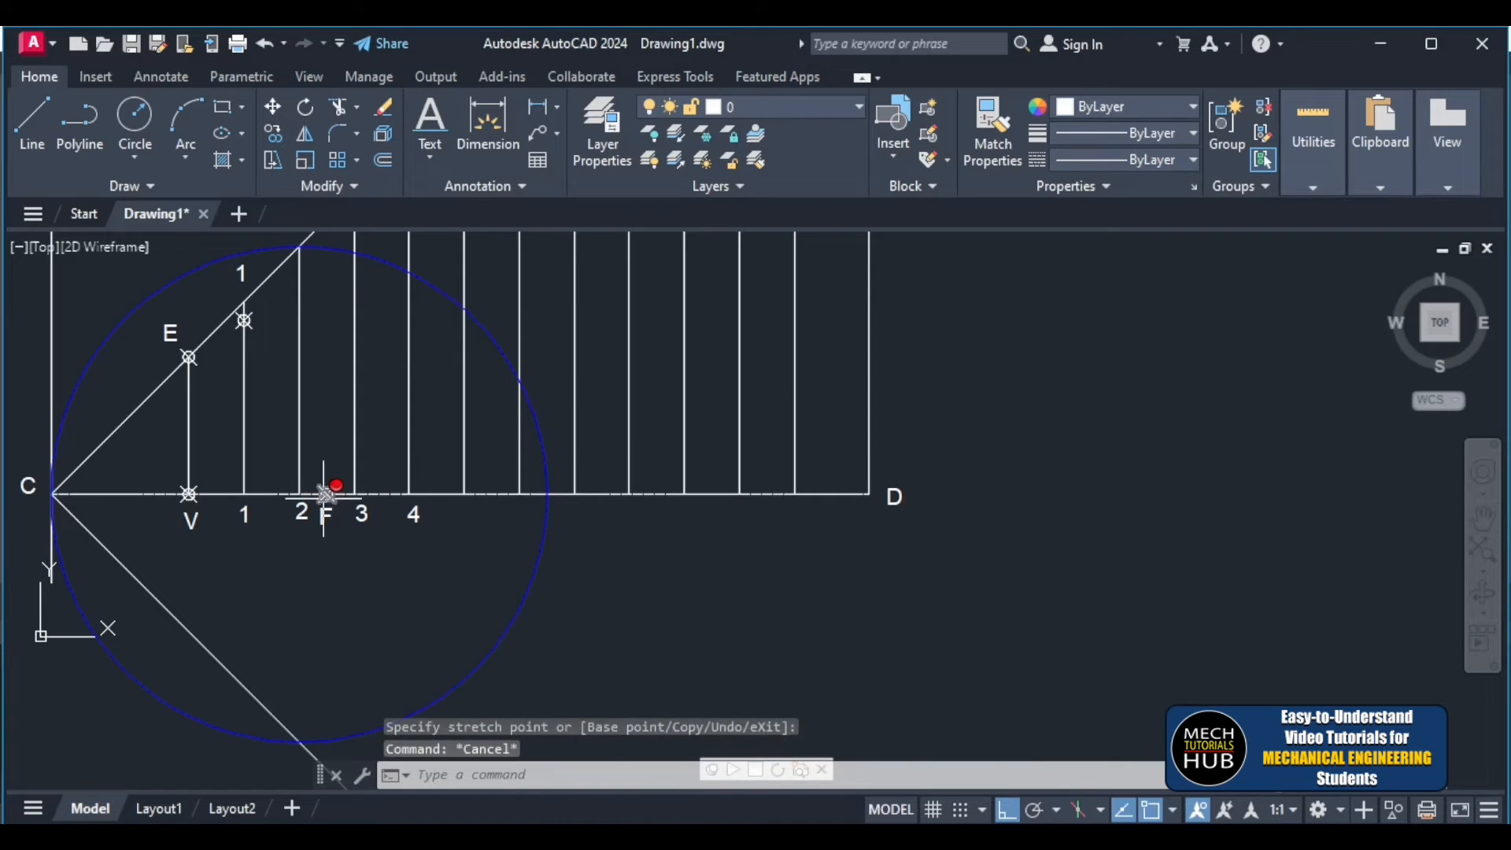
{"action": "left_click", "coordinate": [436, 293]}
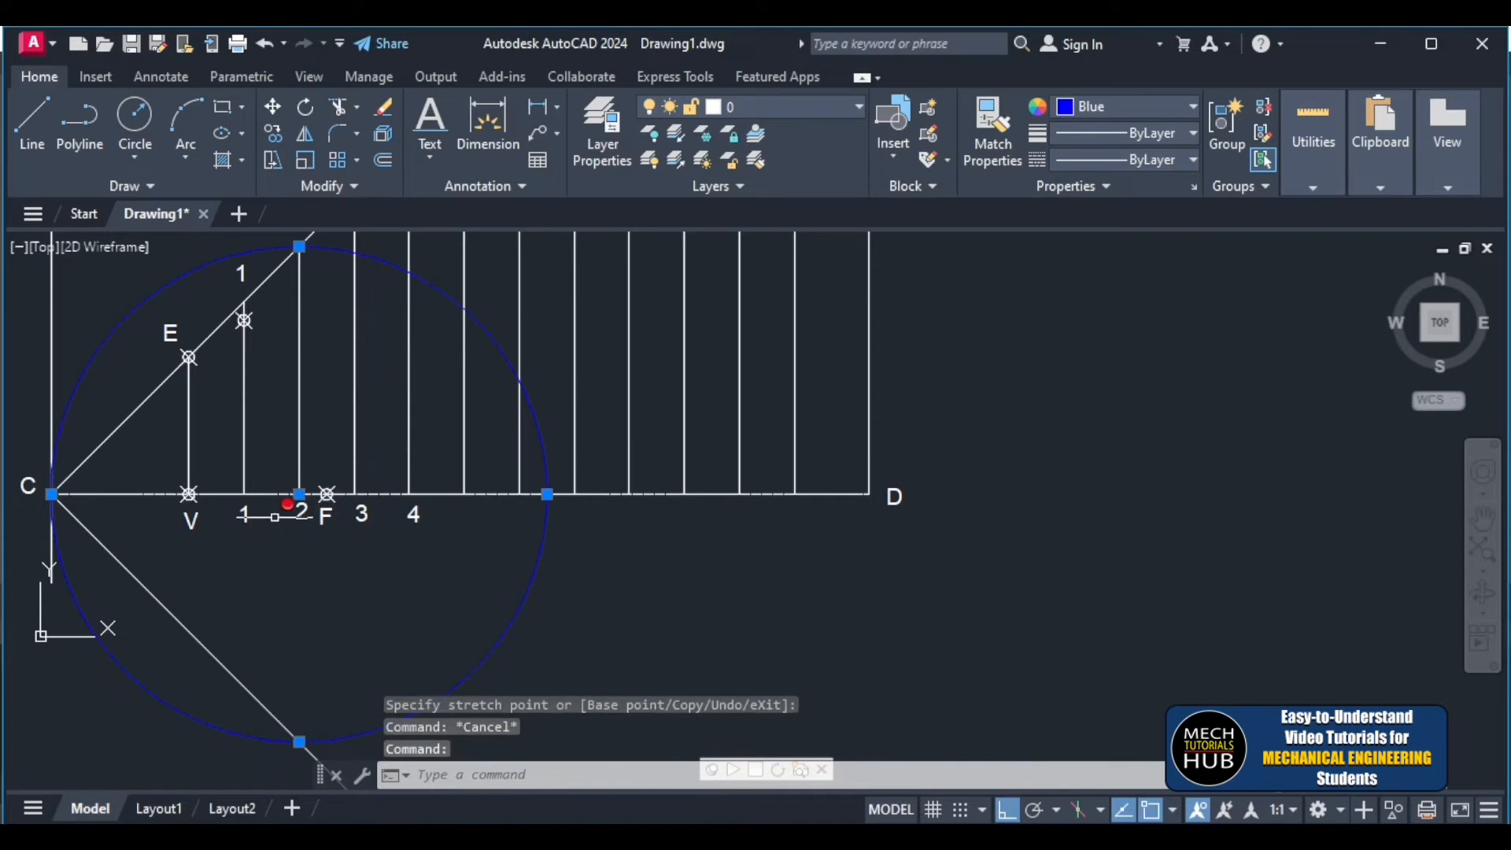
{"action": "left_click", "coordinate": [300, 494]}
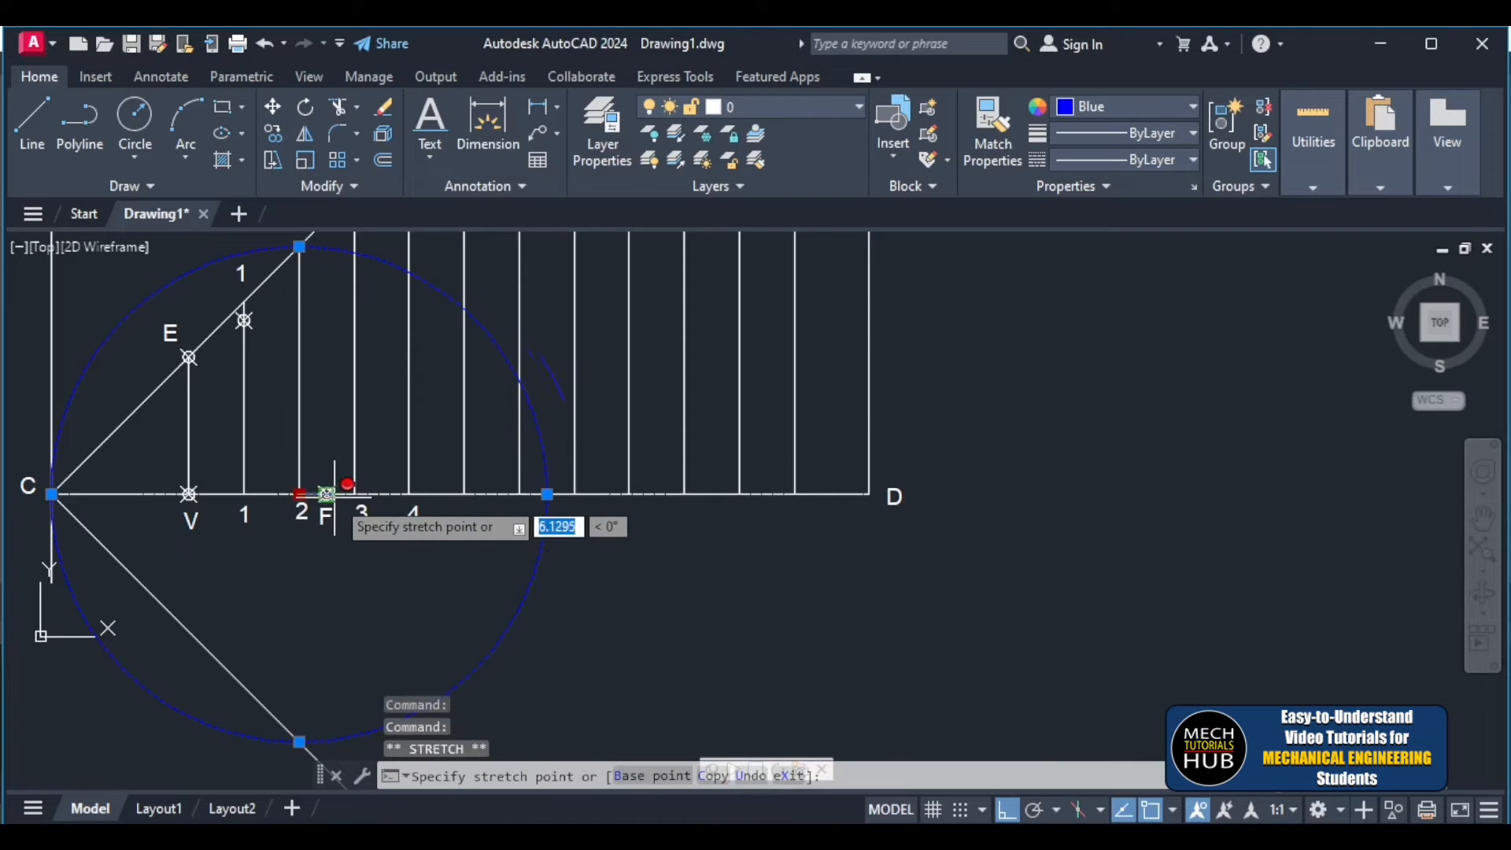
{"action": "left_click", "coordinate": [327, 495]}
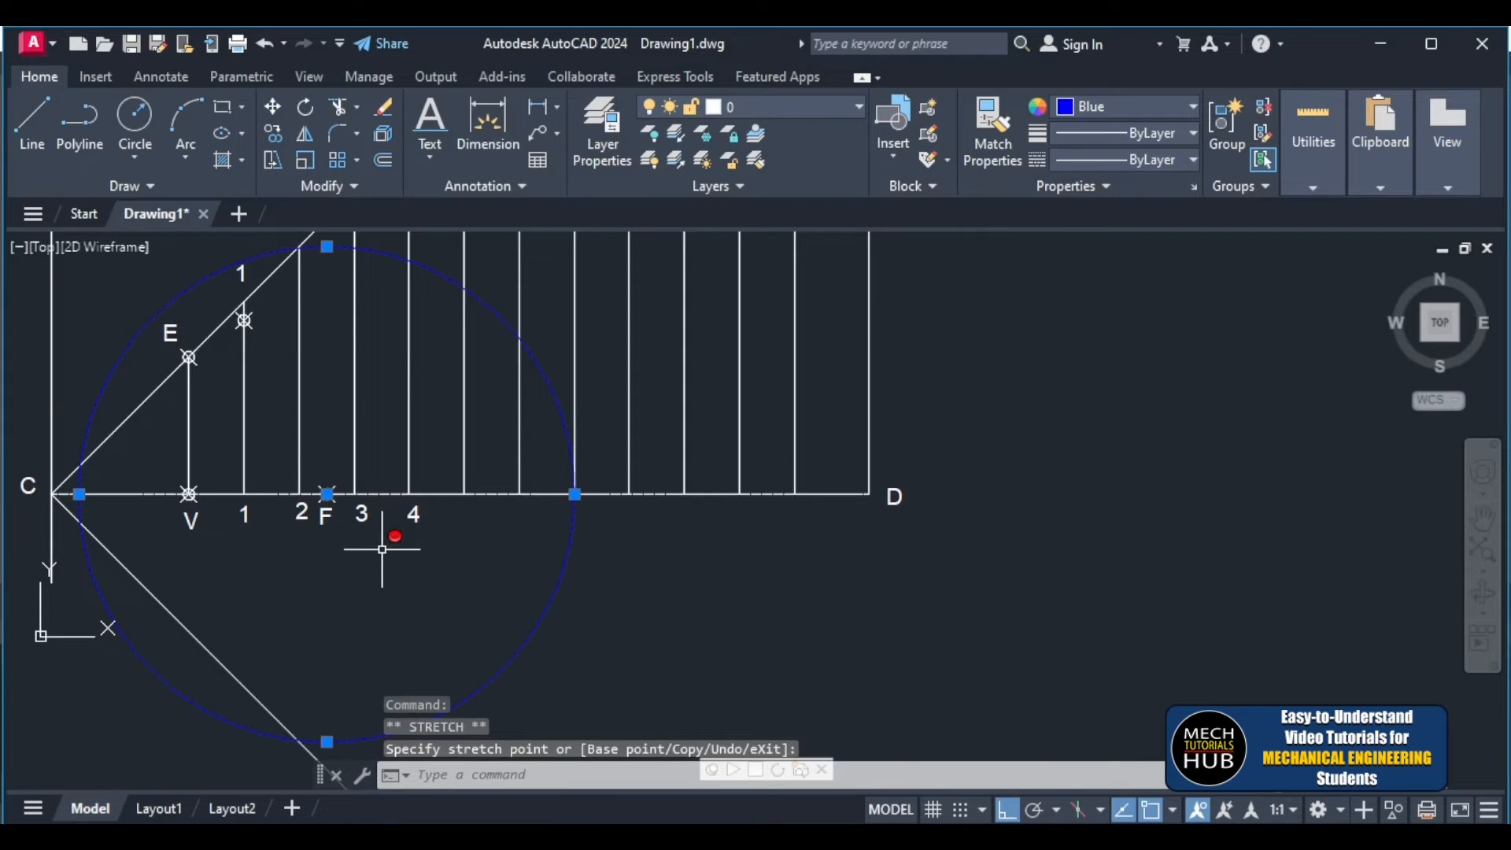
- Place a point where the blue circle crosses vertical line 2, just below the inclined line
{"action": "scroll", "coordinate": [383, 549], "scroll_direction": "down", "scroll_amount": 1}
{"action": "scroll", "coordinate": [351, 299], "scroll_direction": "up", "scroll_amount": 4}
{"action": "scroll", "coordinate": [337, 462], "scroll_direction": "up", "scroll_amount": 3}
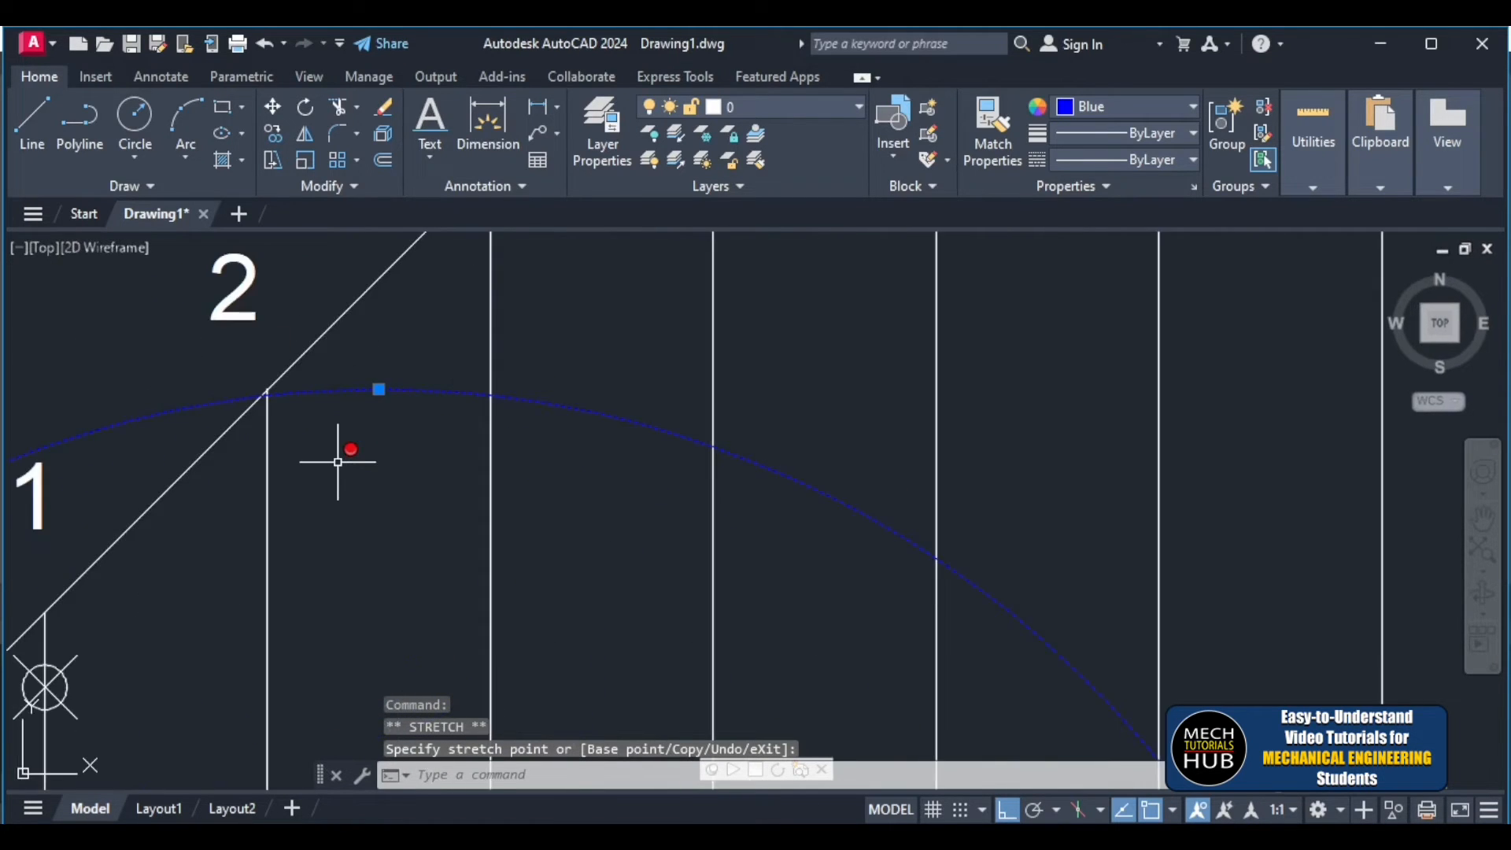
{"action": "scroll", "coordinate": [341, 448], "scroll_direction": "up", "scroll_amount": 6}
{"action": "scroll", "coordinate": [311, 390], "scroll_direction": "down", "scroll_amount": 8}
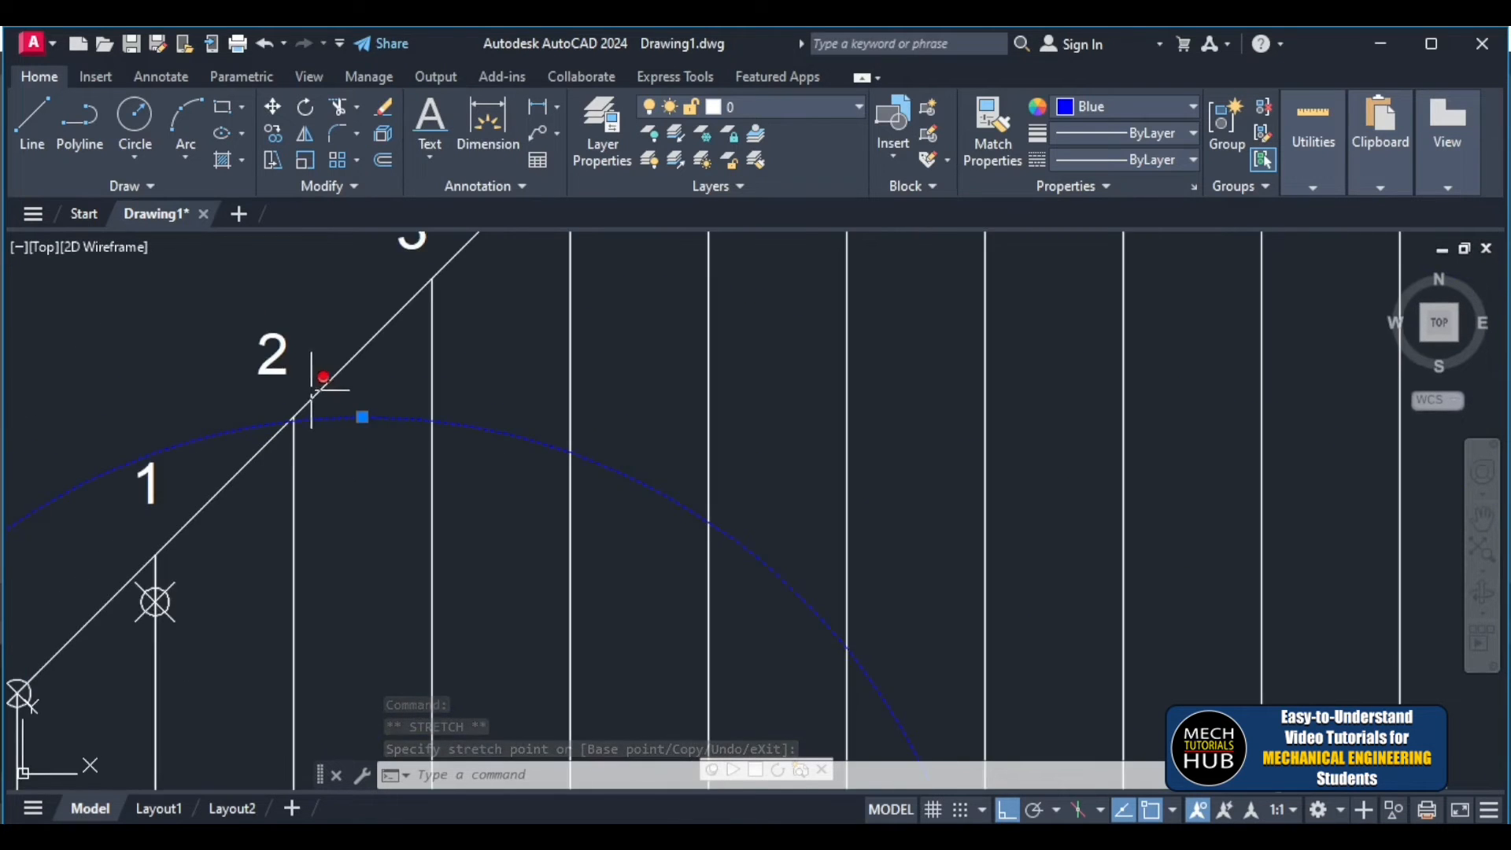
{"action": "scroll", "coordinate": [312, 389], "scroll_direction": "up", "scroll_amount": 5}
{"action": "scroll", "coordinate": [253, 454], "scroll_direction": "up", "scroll_amount": 4}
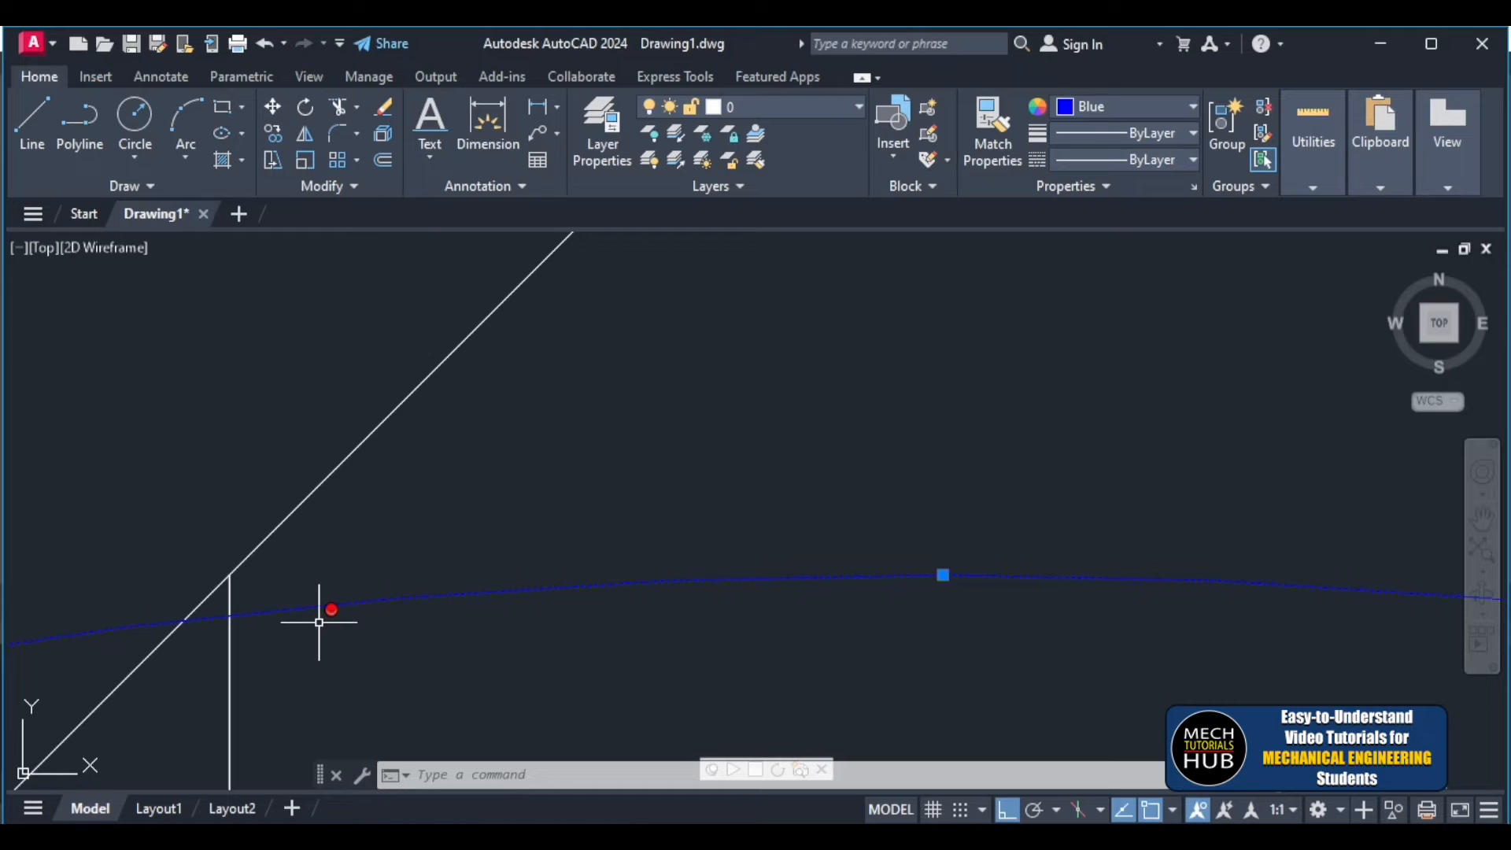
{"action": "key", "text": "Return"}
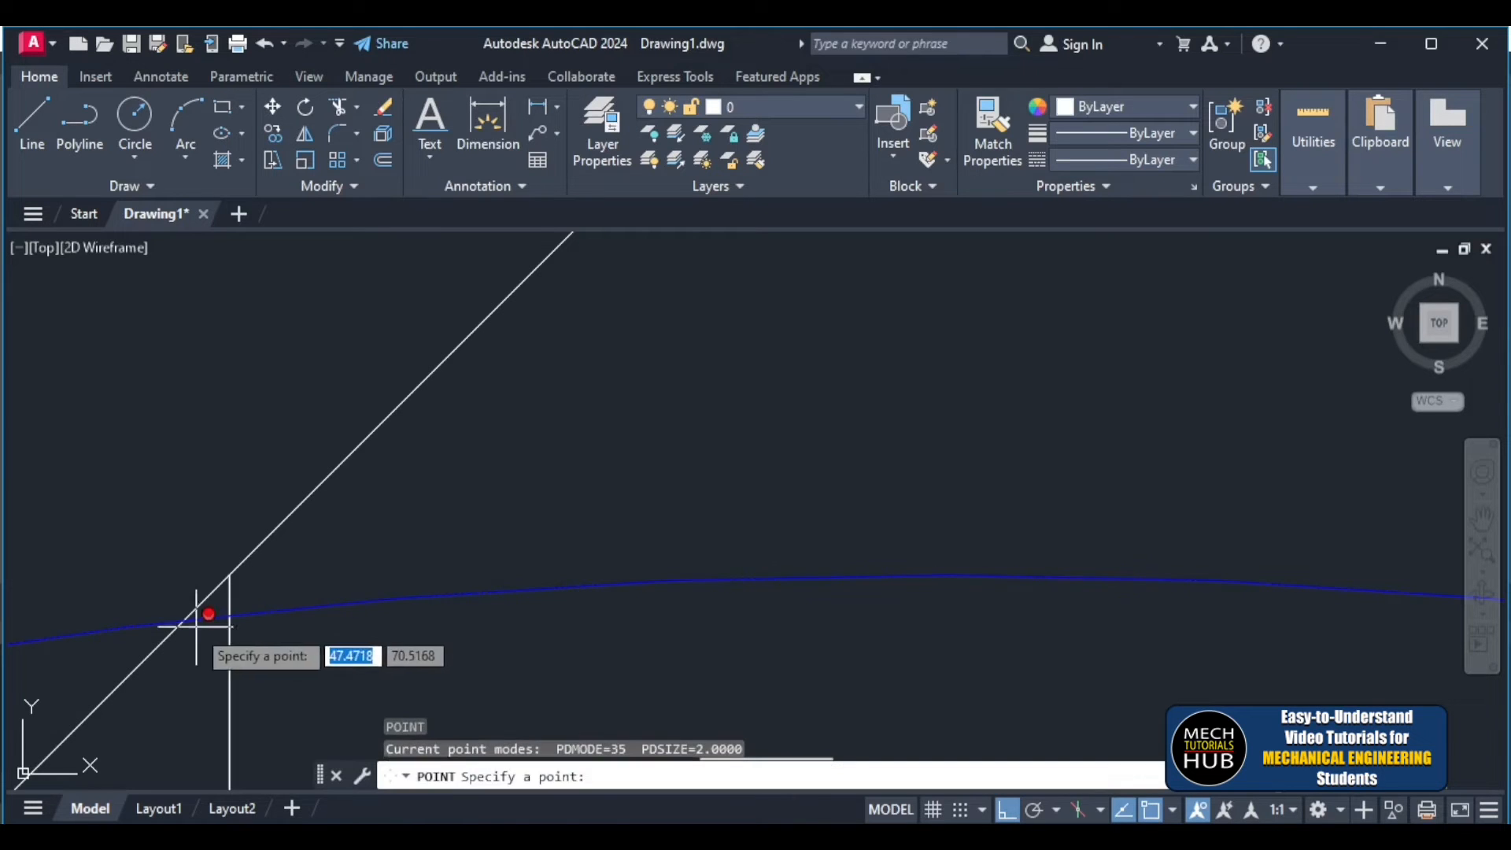
{"action": "left_click", "coordinate": [231, 614]}
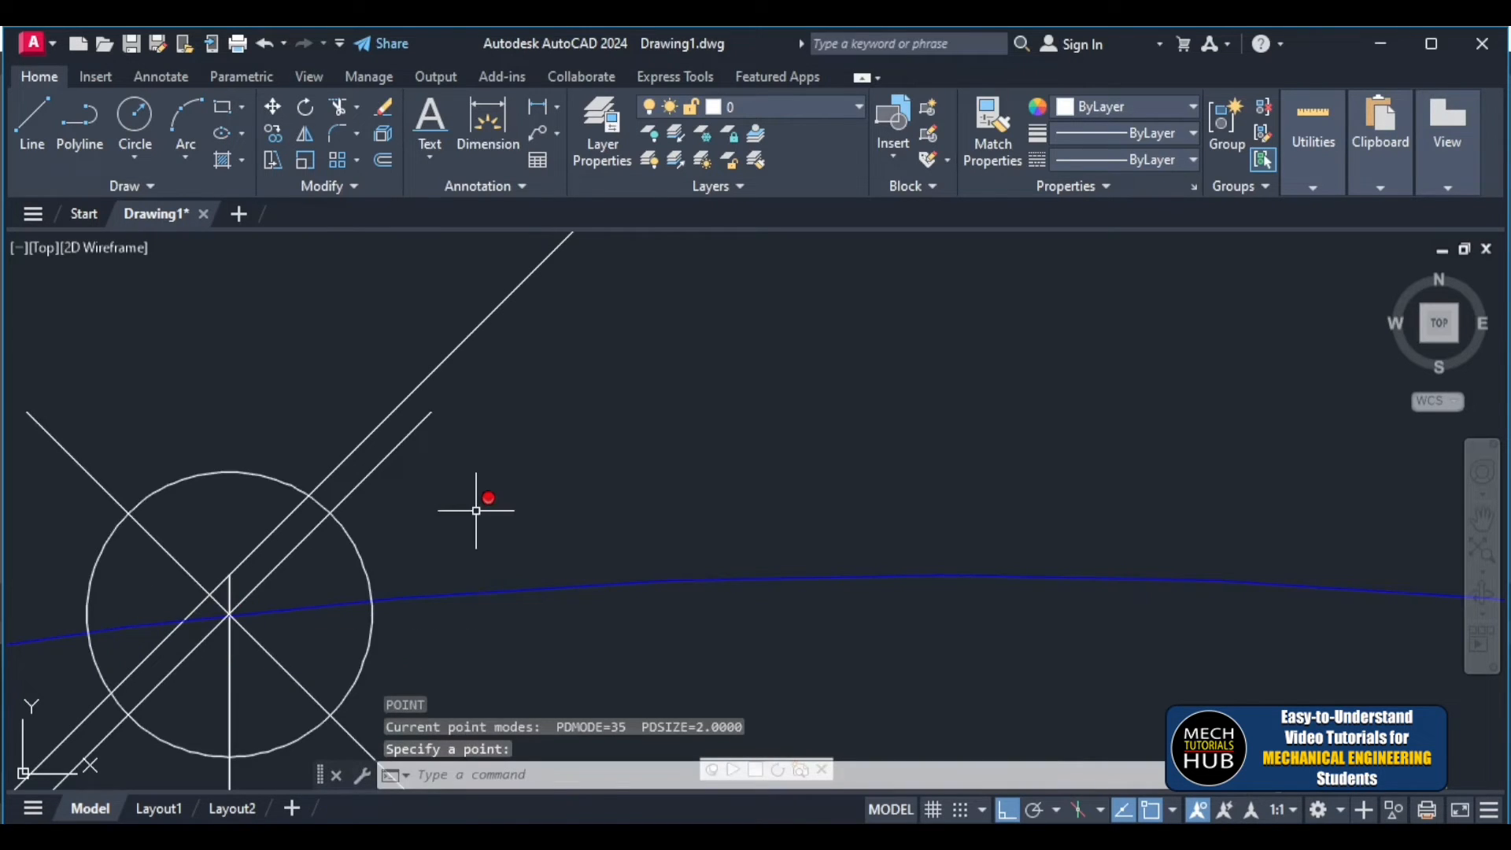
- Move the blue circle by its centre from the focus F to point 3 on axis CD
{"action": "scroll", "coordinate": [551, 504], "scroll_direction": "down", "scroll_amount": 10}
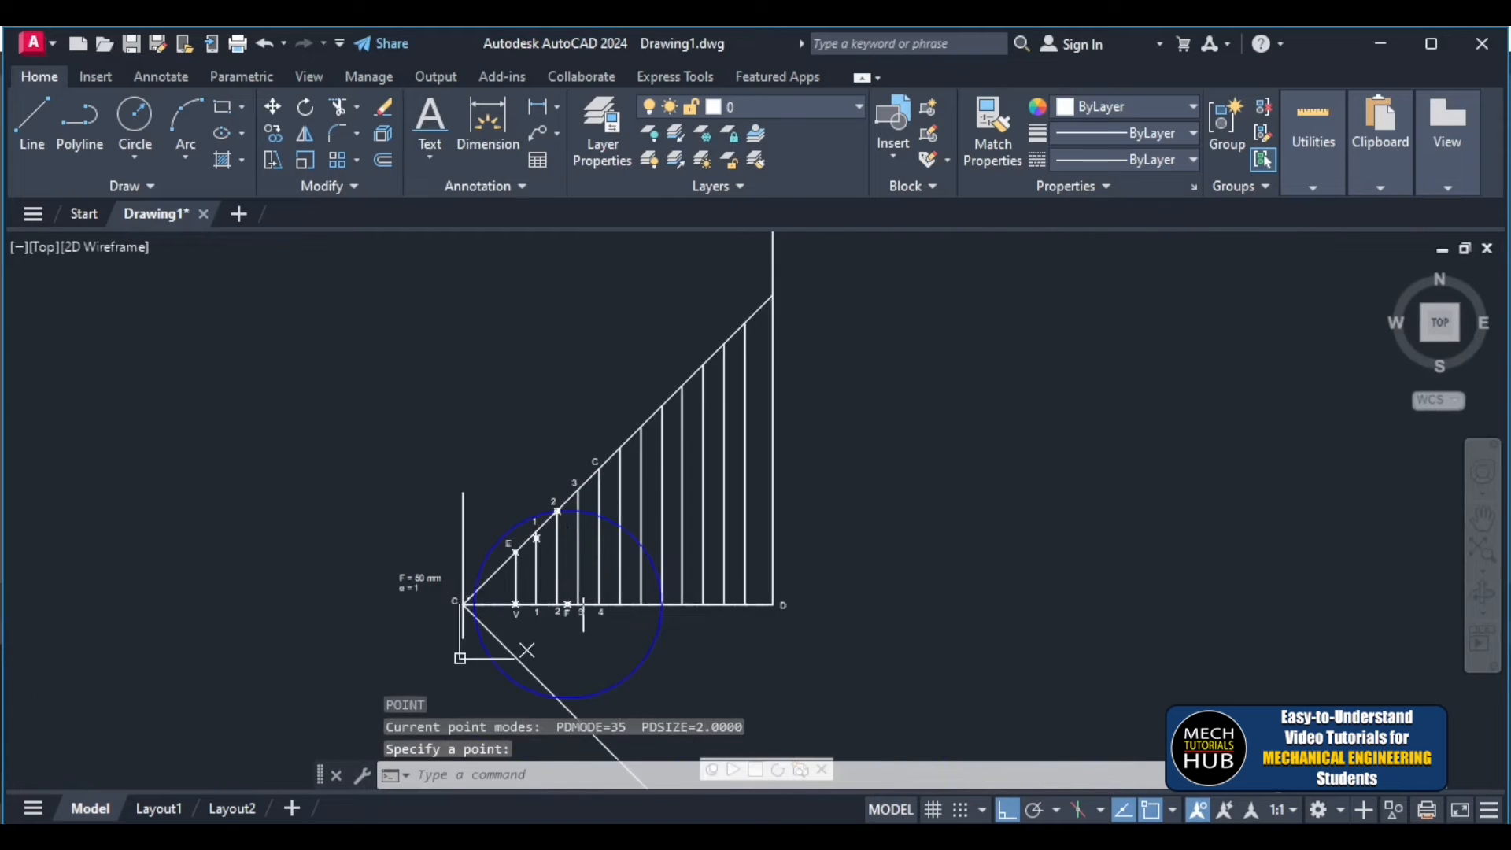
{"action": "scroll", "coordinate": [584, 594], "scroll_direction": "up", "scroll_amount": 6}
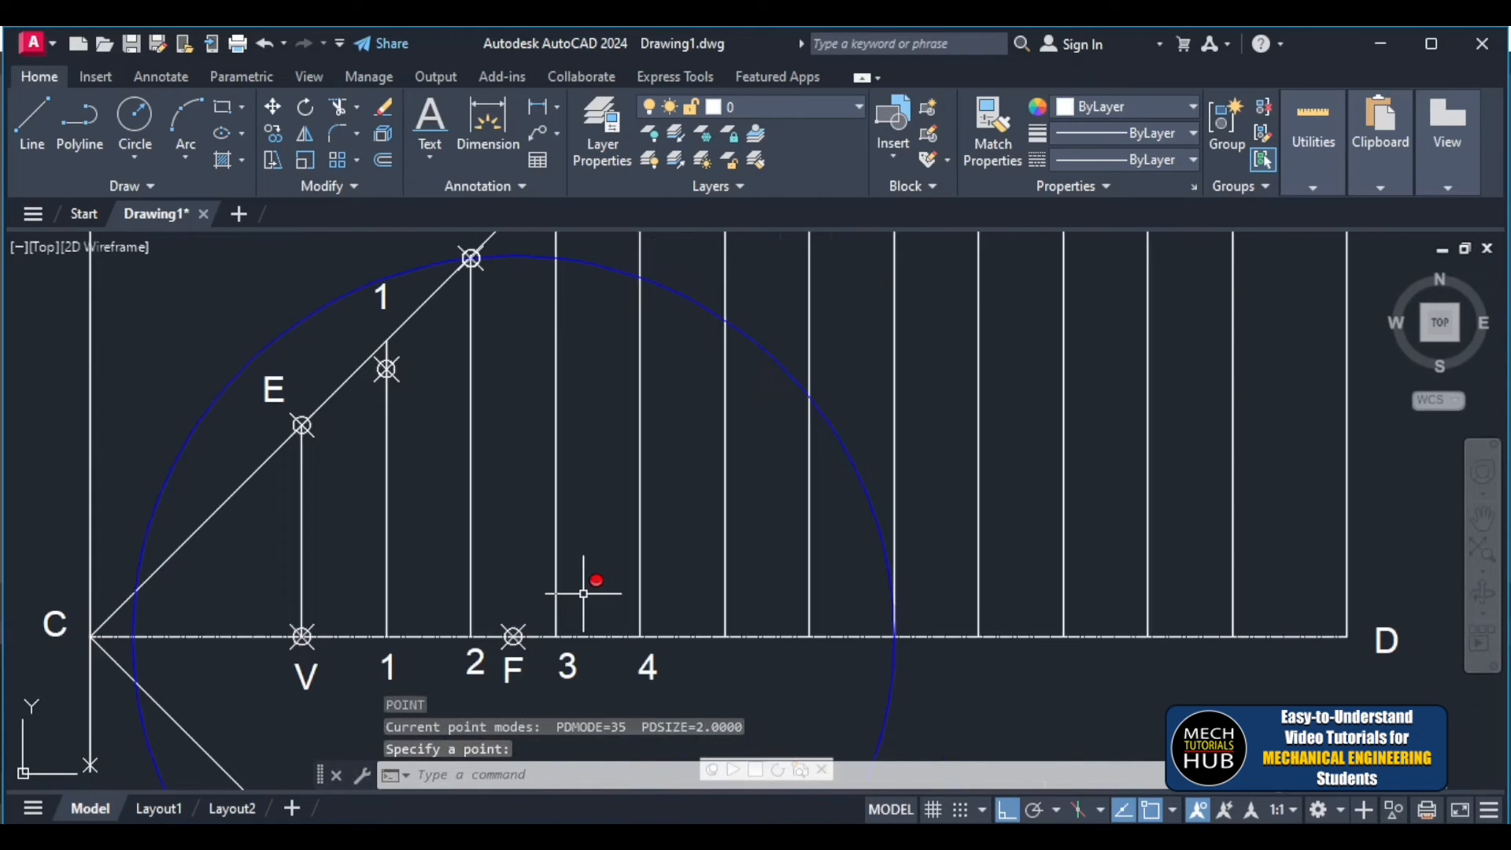
{"action": "key", "text": "Escape"}
{"action": "left_click", "coordinate": [612, 273]}
{"action": "left_click", "coordinate": [596, 263]}
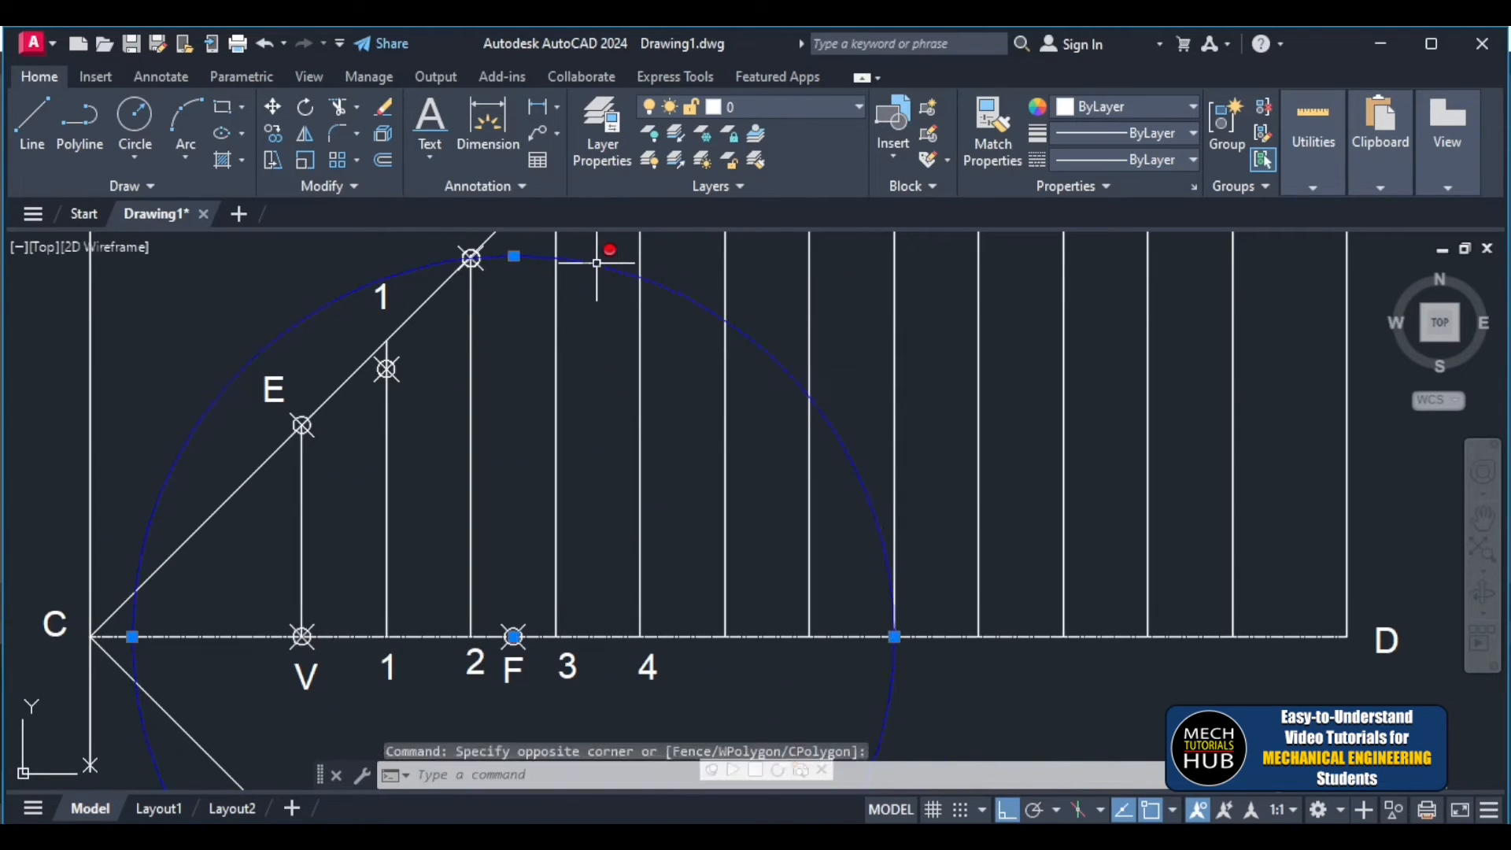
{"action": "left_click", "coordinate": [513, 636]}
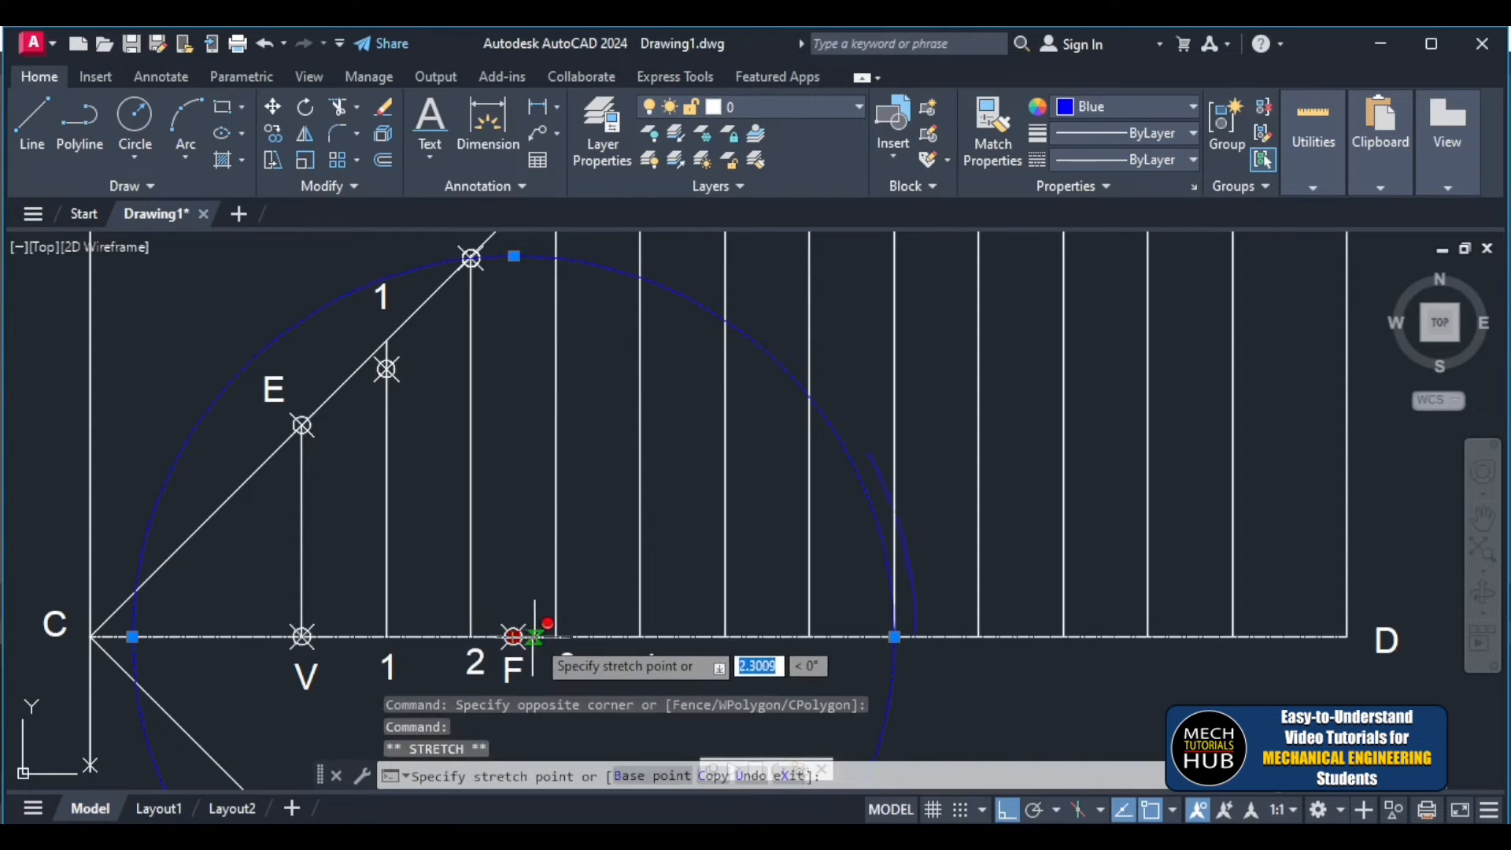
{"action": "left_click", "coordinate": [556, 636]}
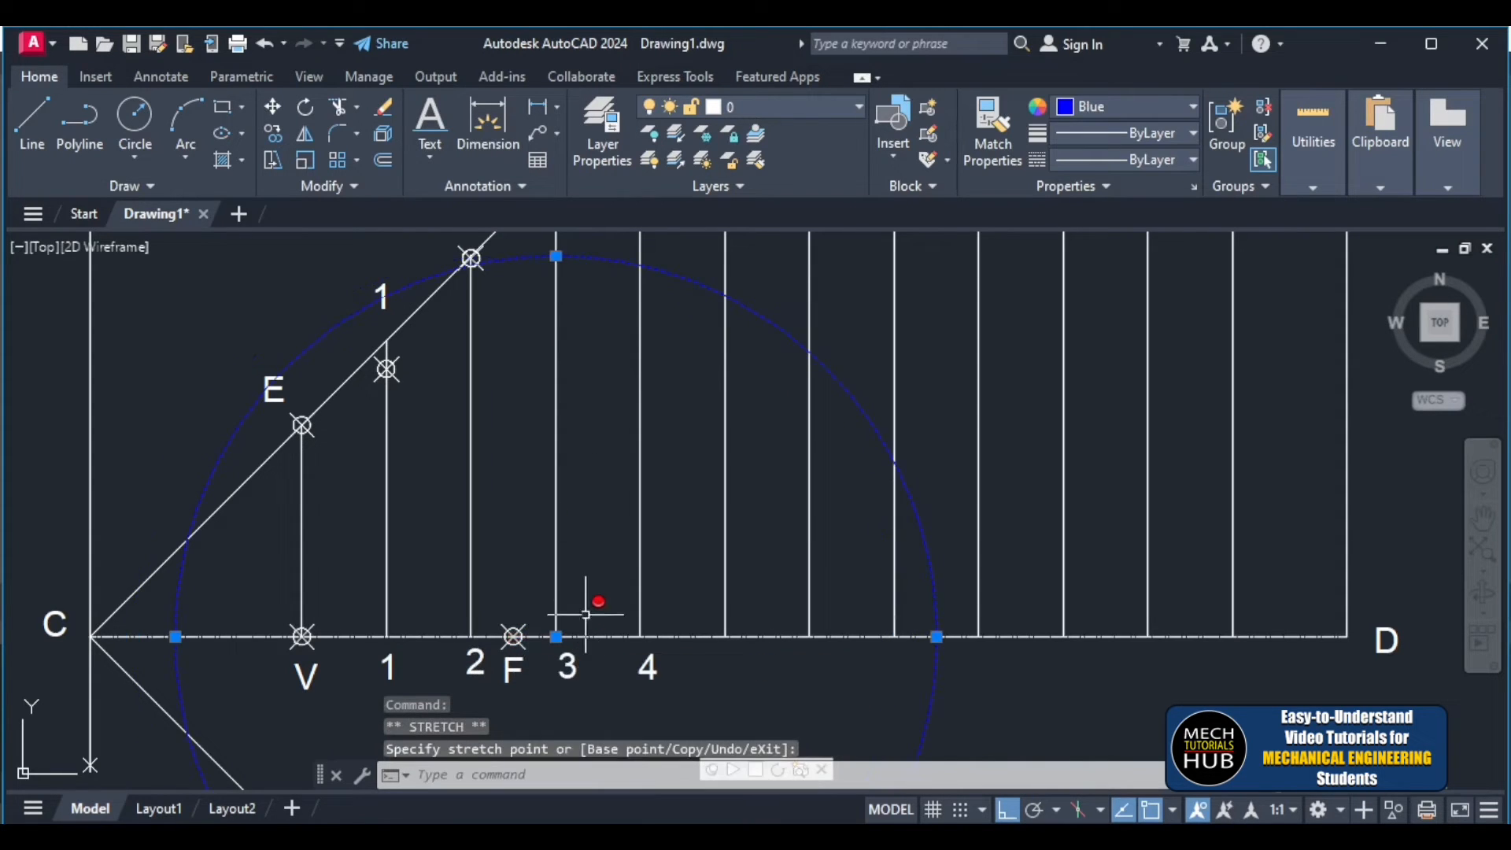
{"action": "scroll", "coordinate": [586, 615], "scroll_direction": "down", "scroll_amount": 2}
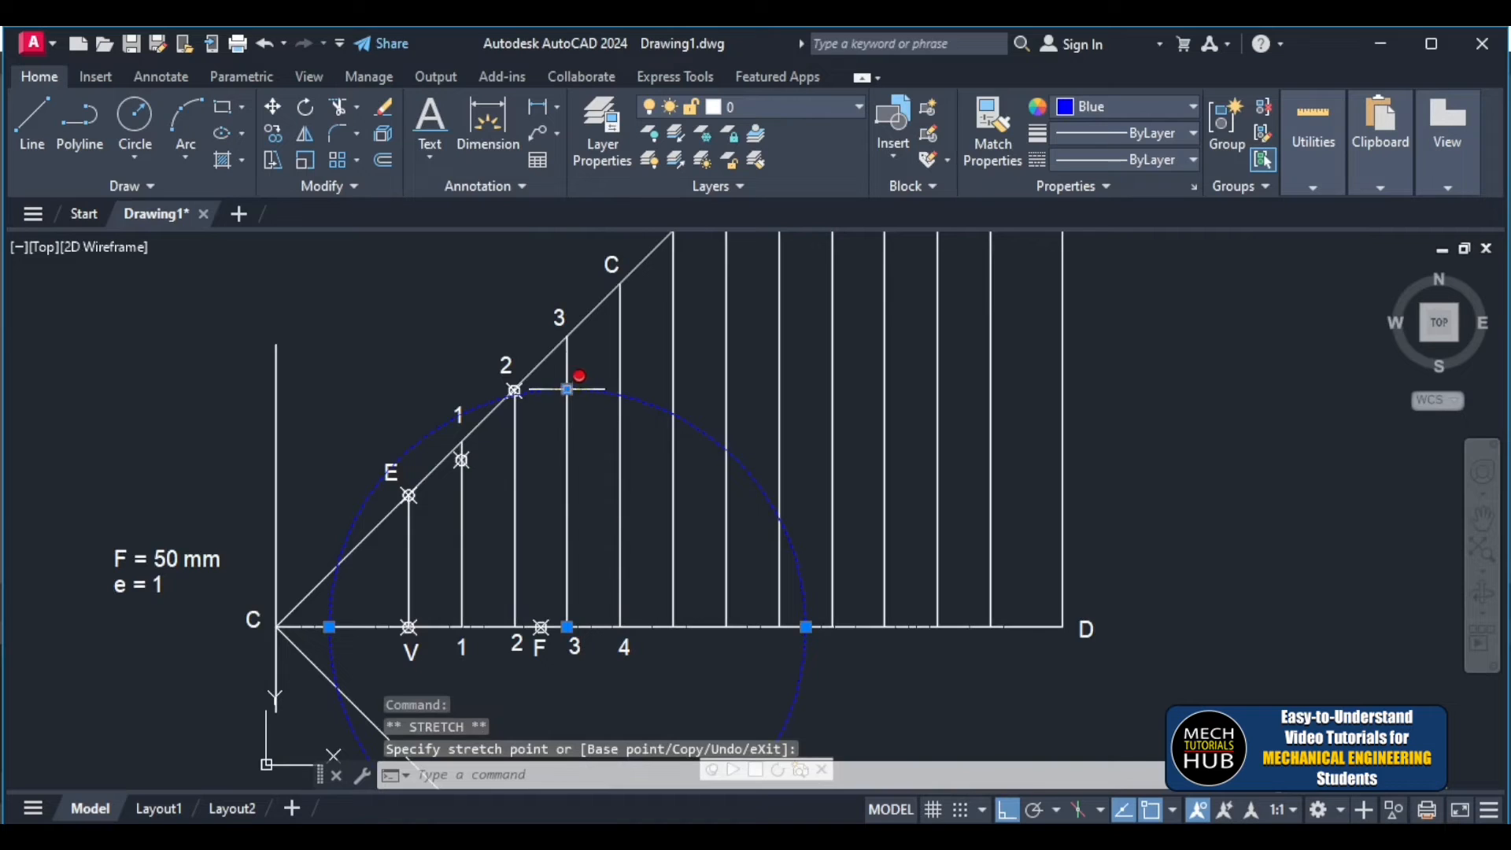
- Enlarge the circle's radius to the upper end of vertical line 3, and move its centre from point 3 back to the focus F
{"action": "left_click", "coordinate": [567, 337]}
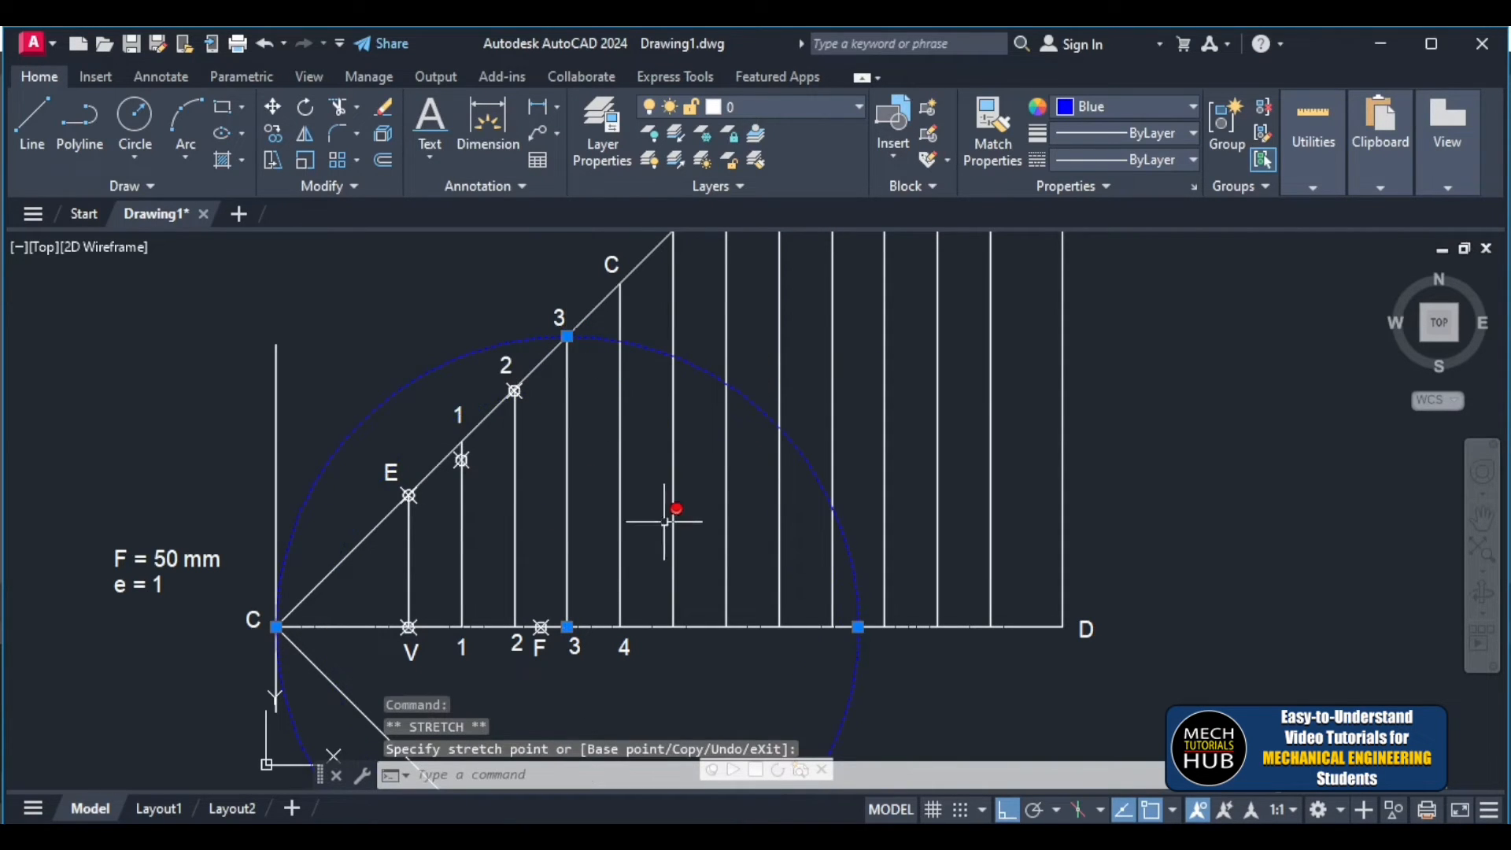
{"action": "left_click", "coordinate": [567, 628]}
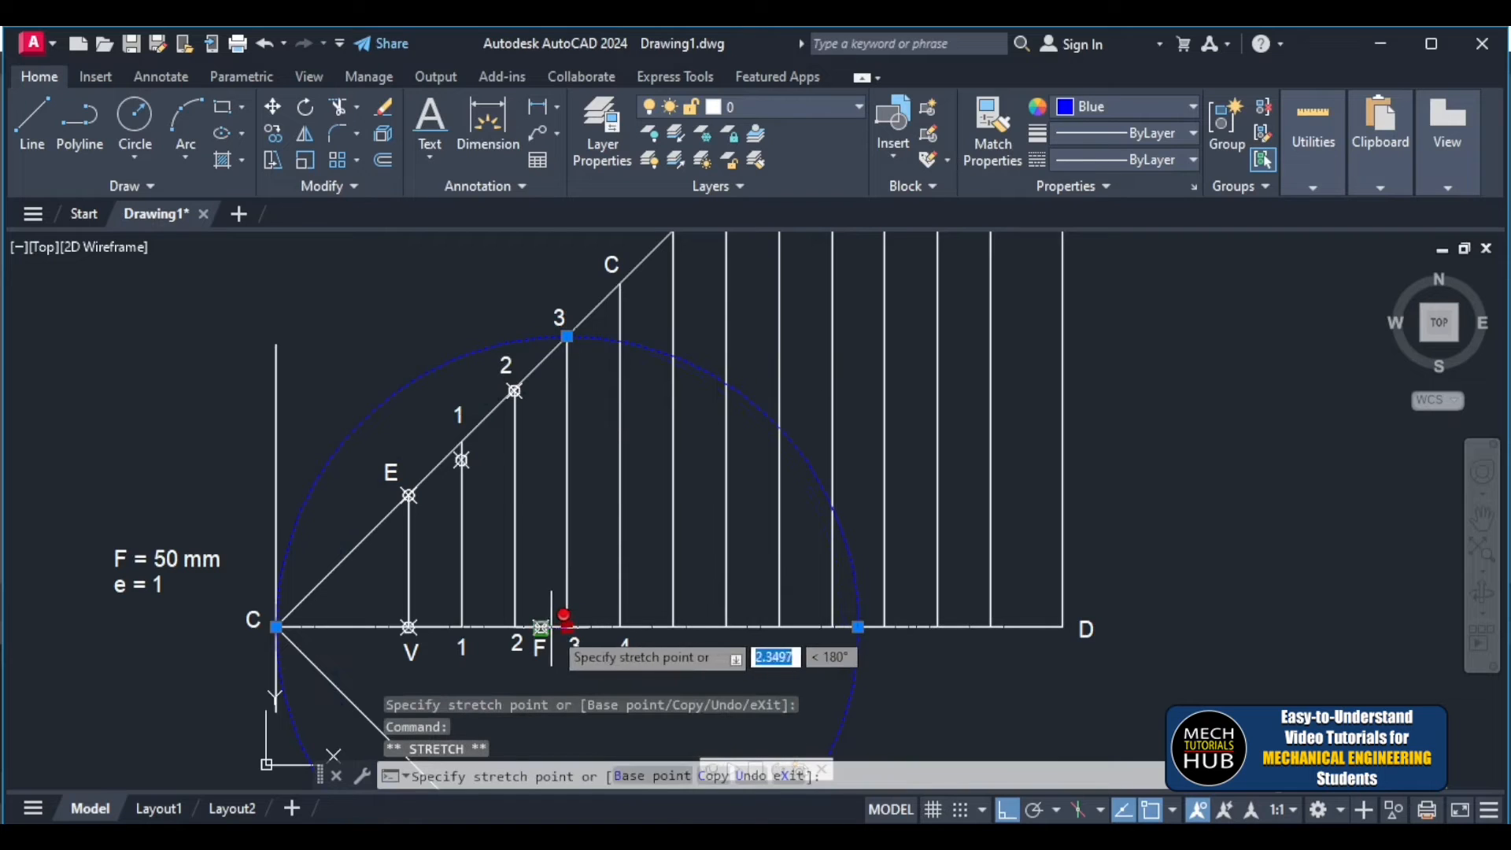
{"action": "left_click", "coordinate": [540, 627]}
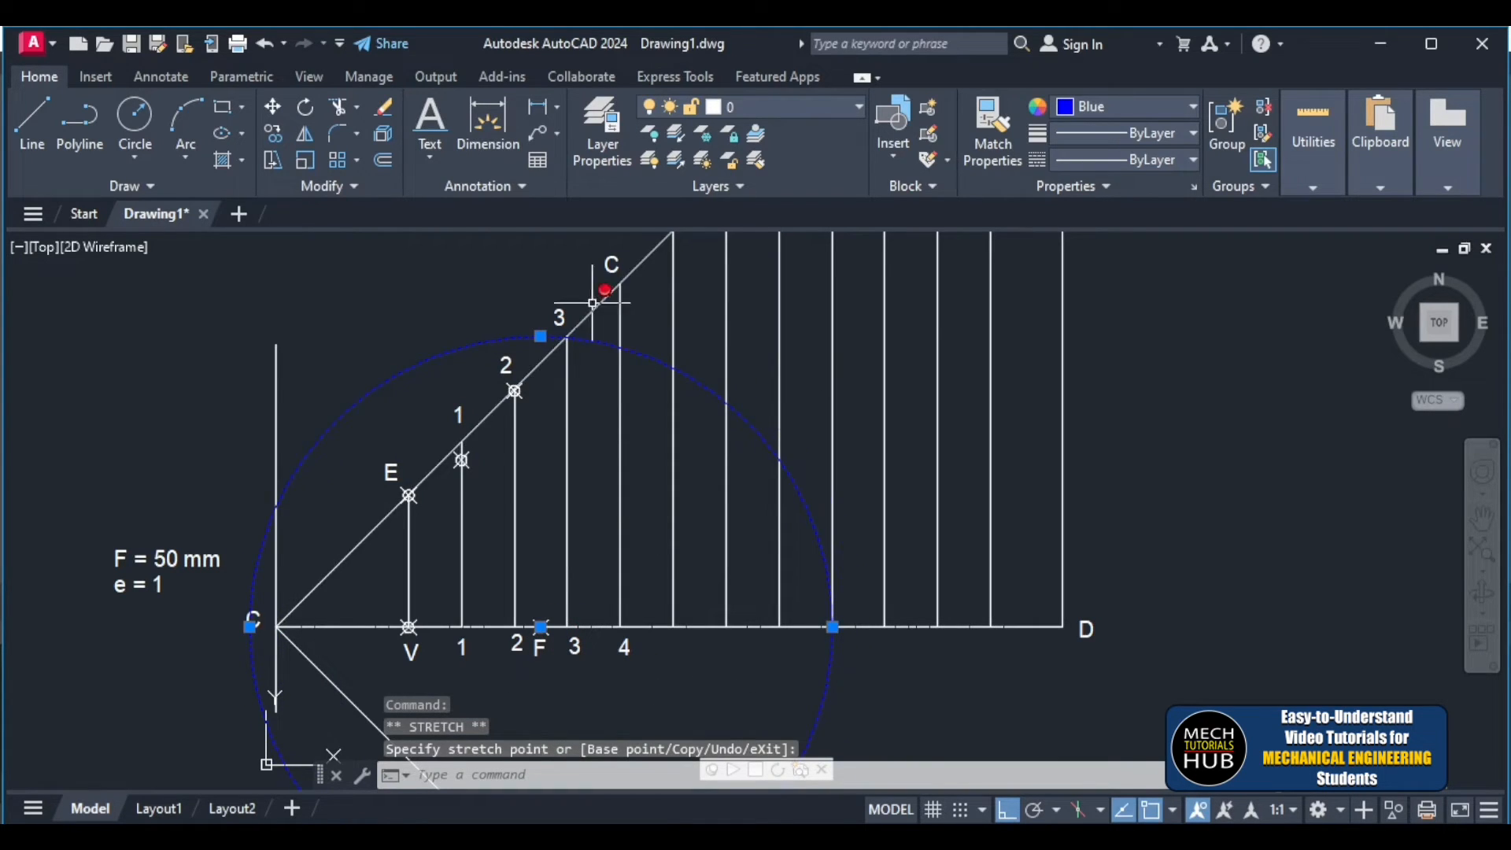
- Place a point where the blue circle crosses vertical line 3, just below the inclined line
{"action": "scroll", "coordinate": [570, 309], "scroll_direction": "up", "scroll_amount": 10}
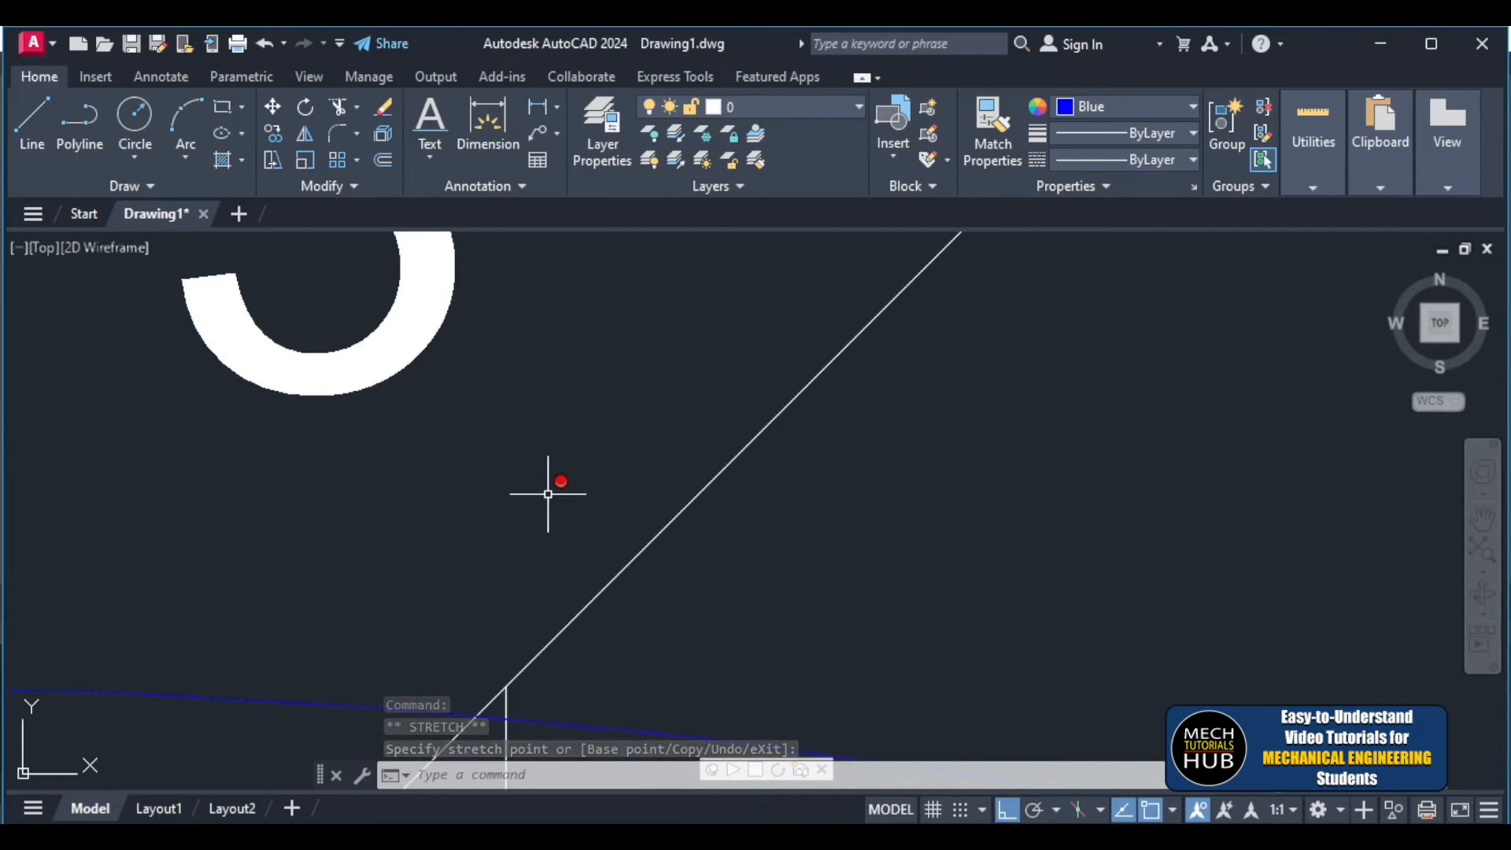
{"action": "scroll", "coordinate": [550, 496], "scroll_direction": "down", "scroll_amount": 4}
{"action": "scroll", "coordinate": [543, 504], "scroll_direction": "up", "scroll_amount": 5}
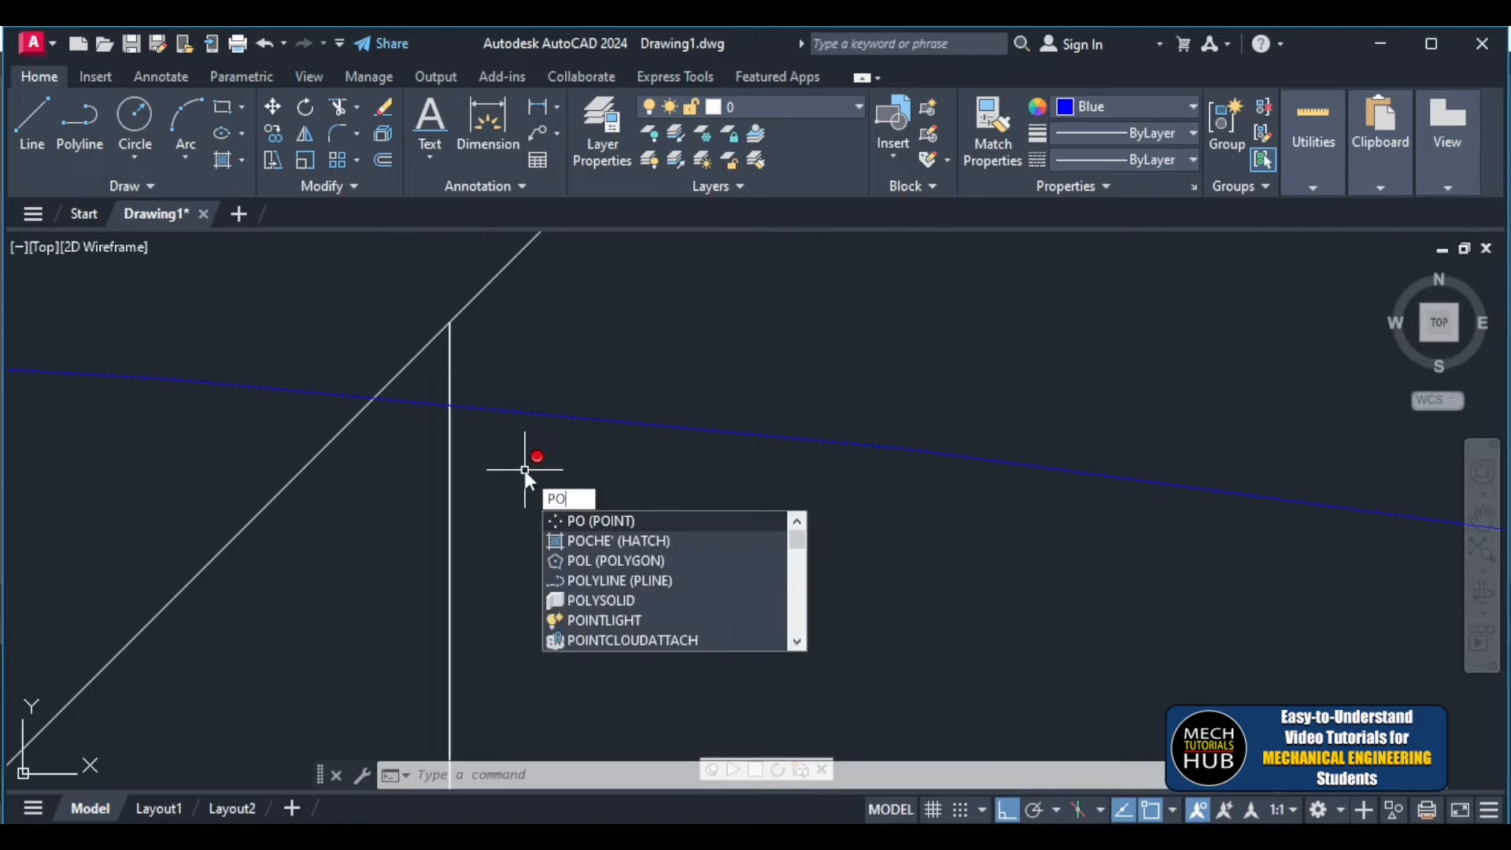
{"action": "key", "text": "Return"}
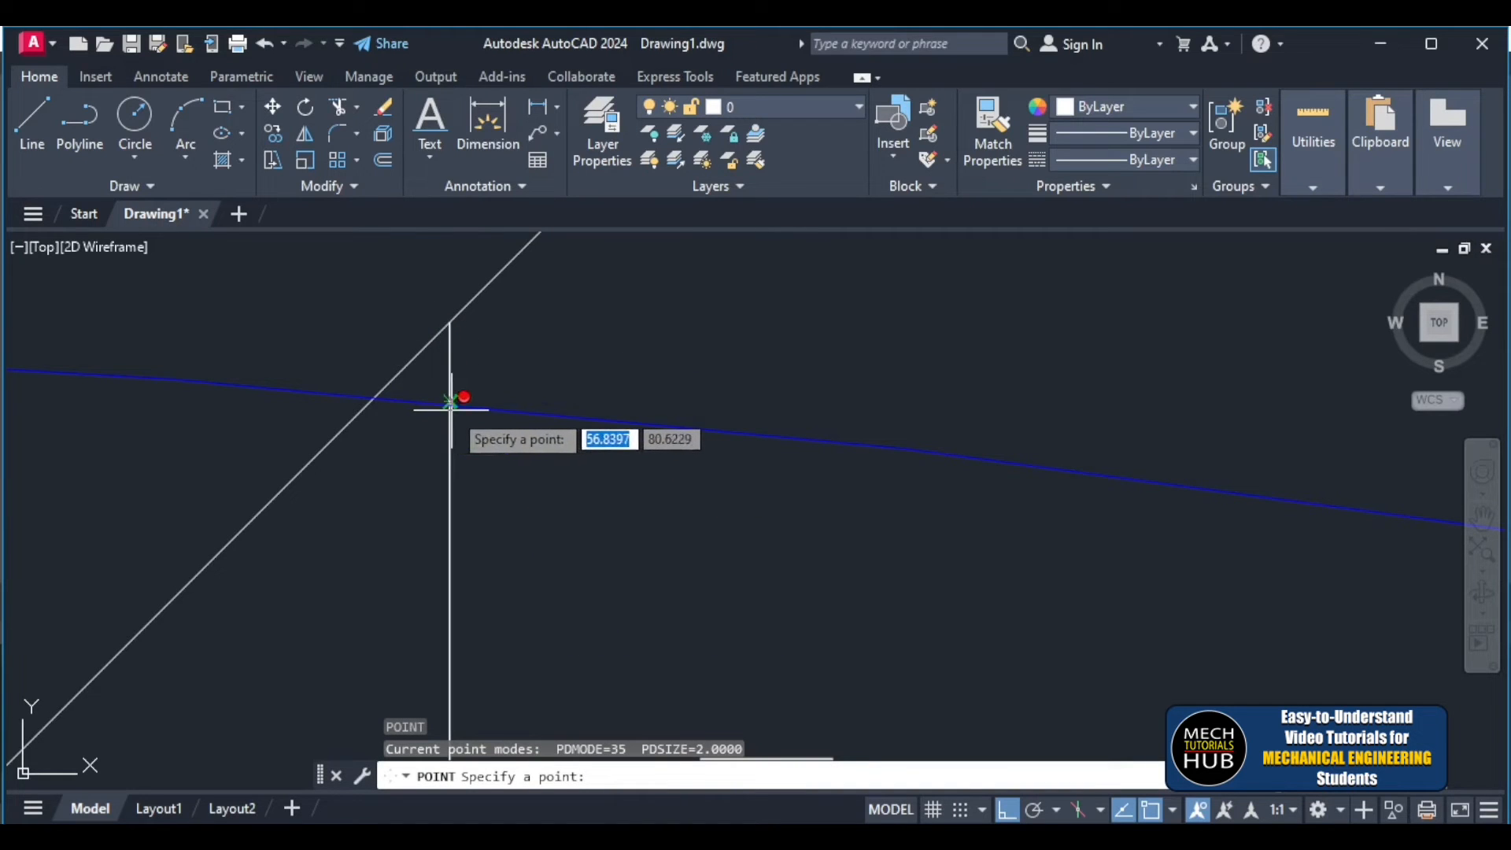
{"action": "left_click", "coordinate": [446, 406]}
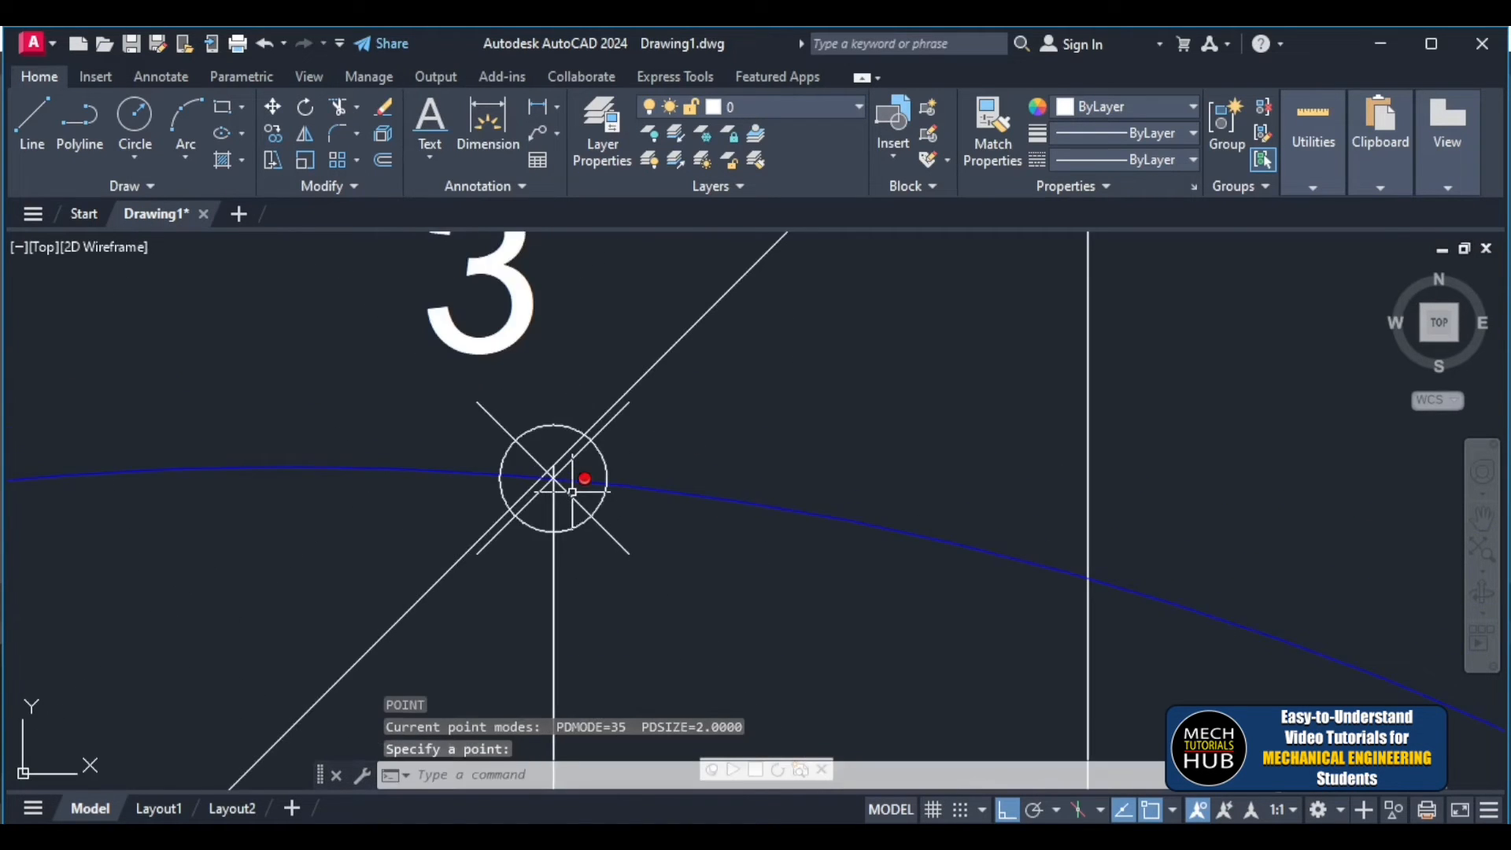
{"action": "scroll", "coordinate": [591, 496], "scroll_direction": "down", "scroll_amount": 5}
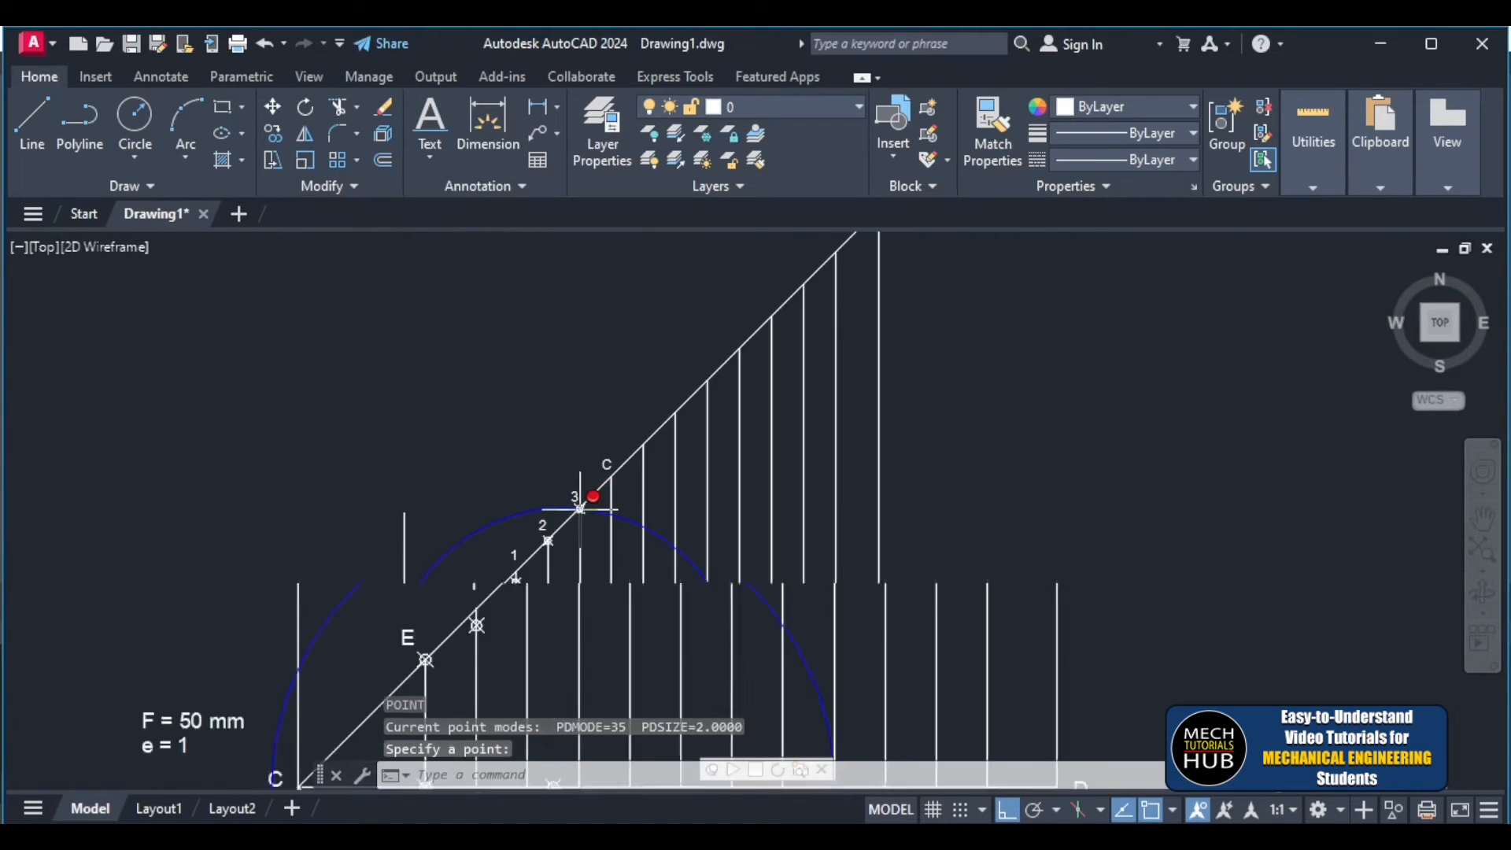
{"action": "scroll", "coordinate": [592, 519], "scroll_direction": "up", "scroll_amount": 5}
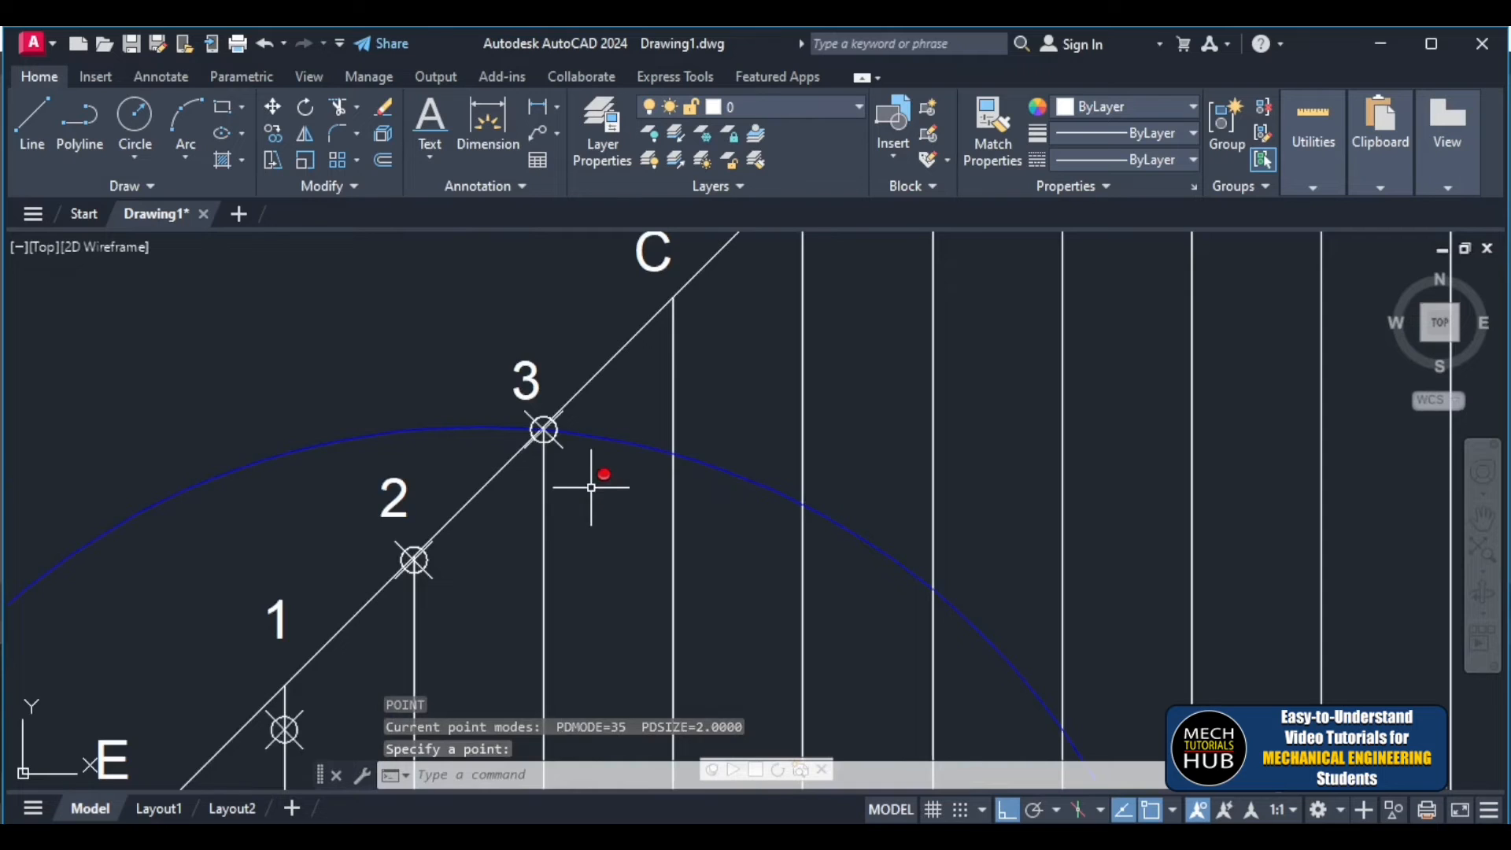
{"action": "scroll", "coordinate": [594, 496], "scroll_direction": "down", "scroll_amount": 5}
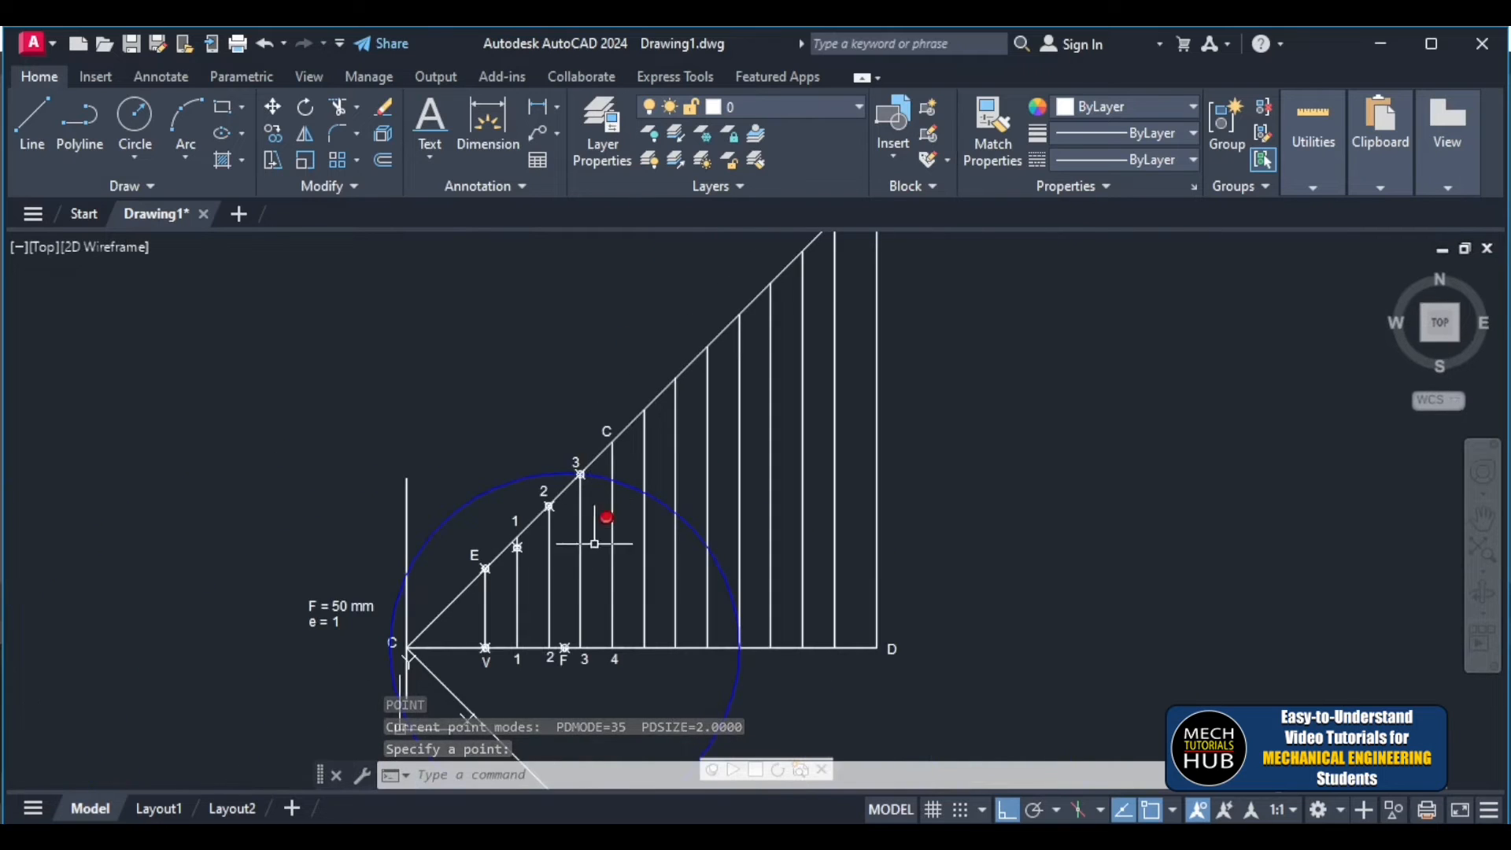
- Move the circle's centre from F to point 4 on axis CD and enlarge its radius to the upper end of vertical line 4
{"action": "scroll", "coordinate": [637, 614], "scroll_direction": "up", "scroll_amount": 4}
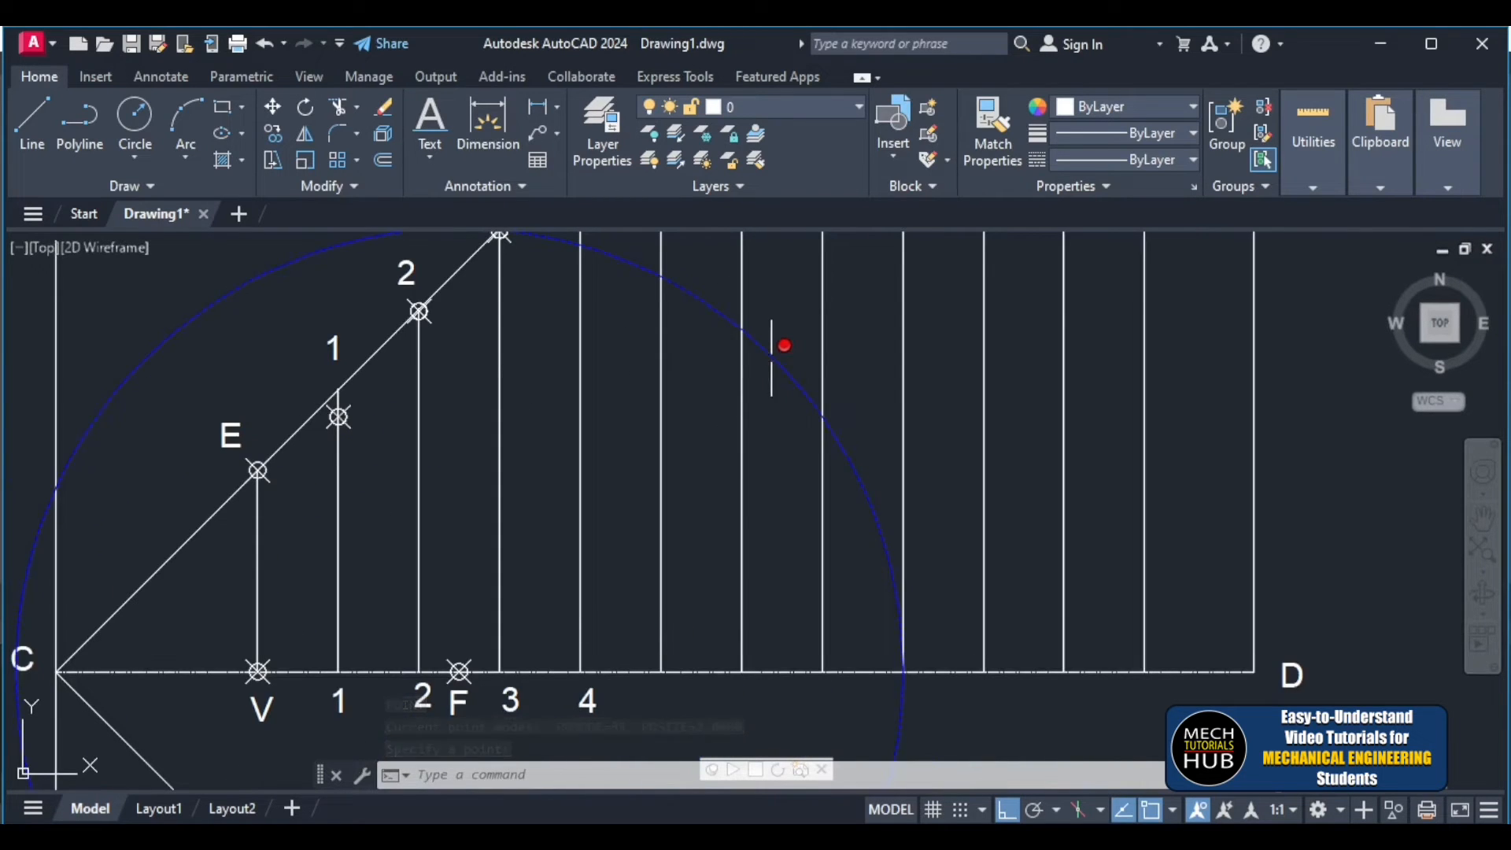
{"action": "left_click", "coordinate": [772, 355]}
{"action": "left_click", "coordinate": [460, 672]}
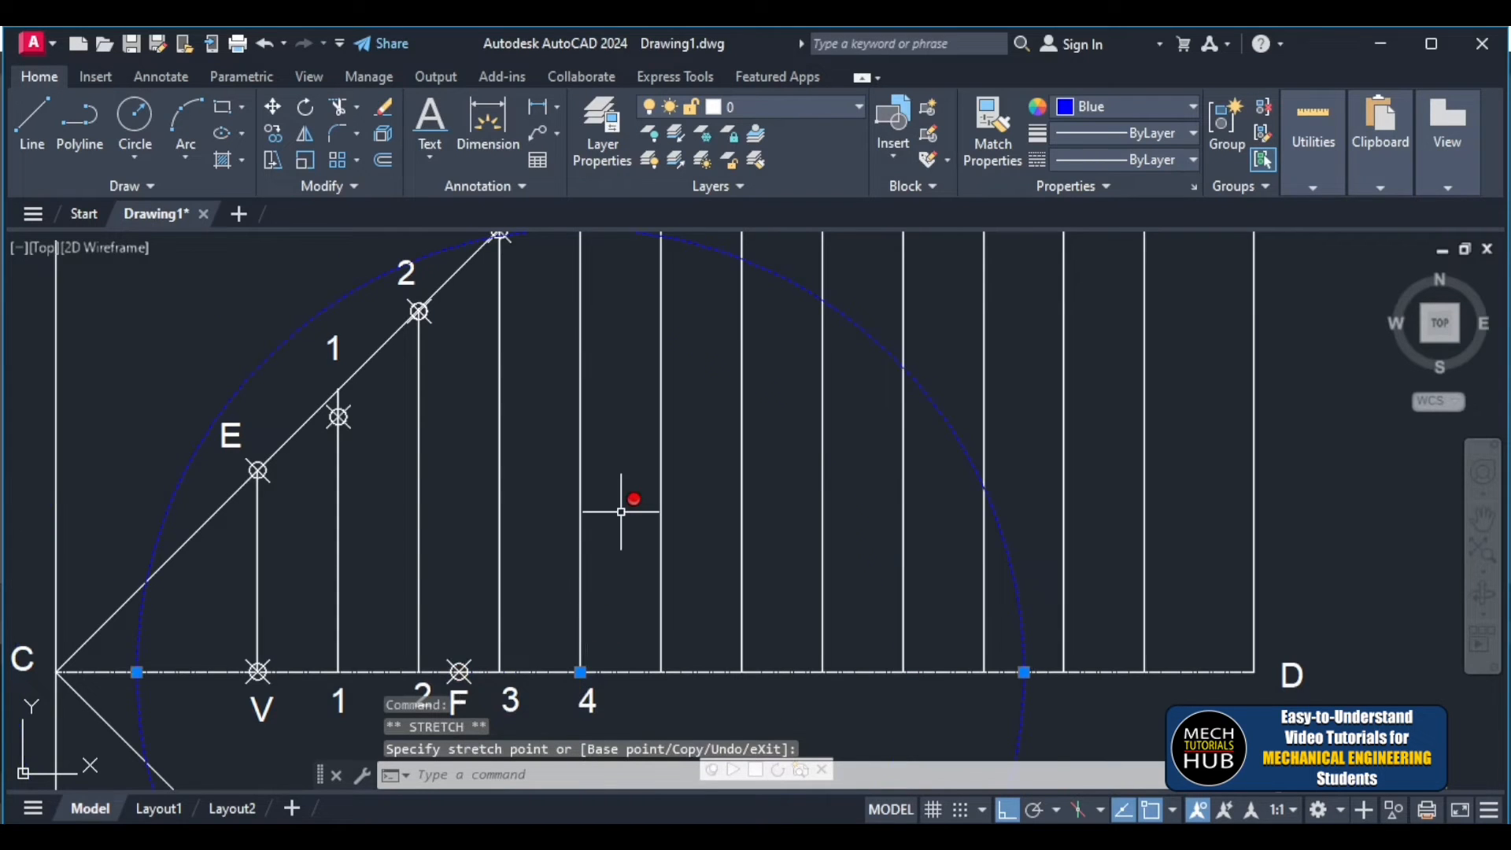
{"action": "scroll", "coordinate": [621, 512], "scroll_direction": "down", "scroll_amount": 5}
{"action": "scroll", "coordinate": [610, 405], "scroll_direction": "up", "scroll_amount": 3}
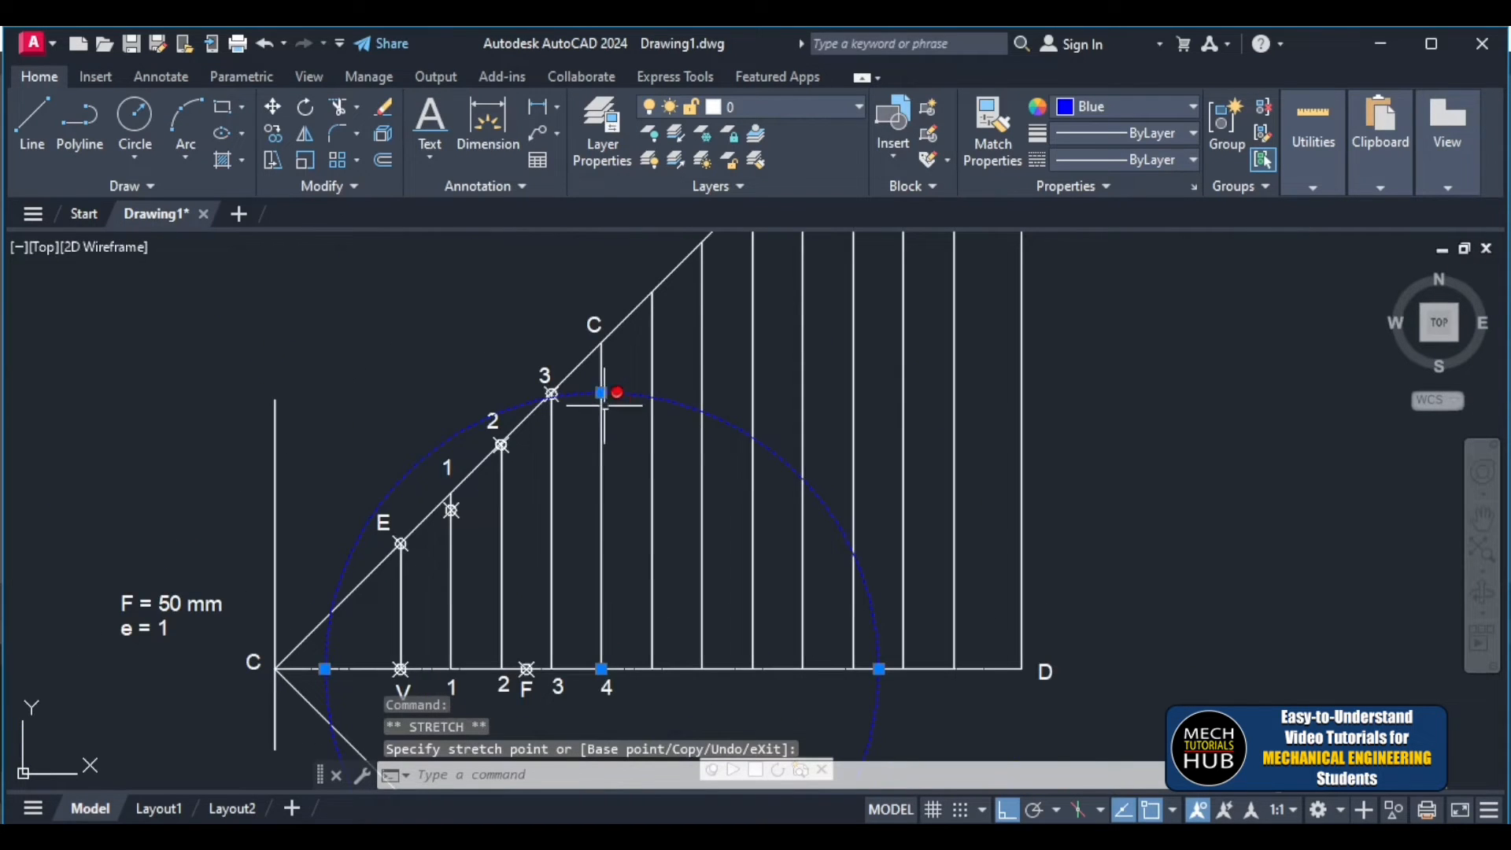
{"action": "left_click", "coordinate": [602, 343]}
{"action": "scroll", "coordinate": [608, 554], "scroll_direction": "down", "scroll_amount": 2}
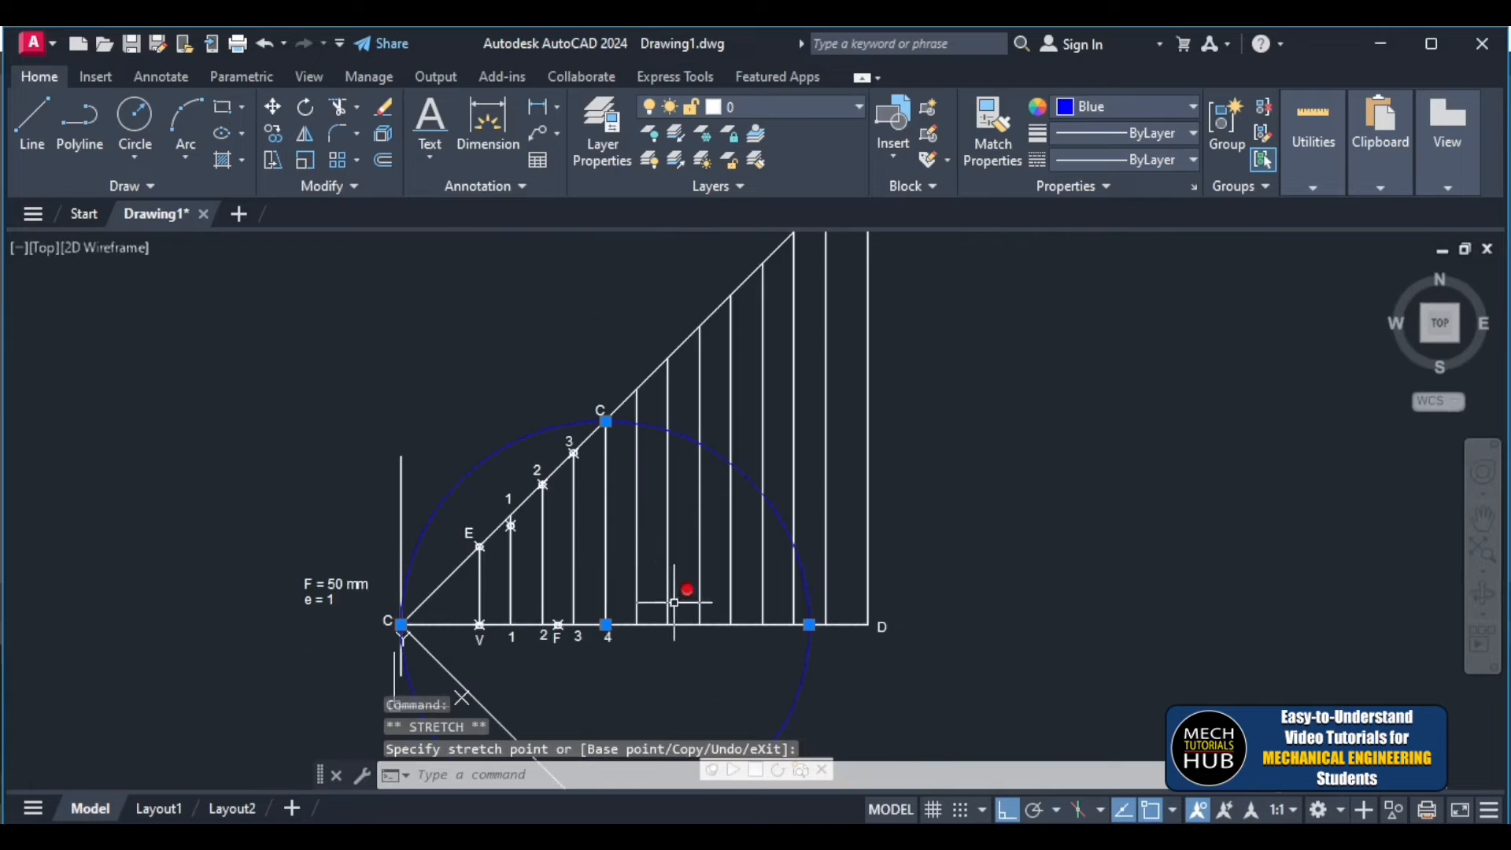
- Move the enlarged circle by its centre from point 4 on the axis back to the focus F
{"action": "scroll", "coordinate": [561, 654], "scroll_direction": "up", "scroll_amount": 6}
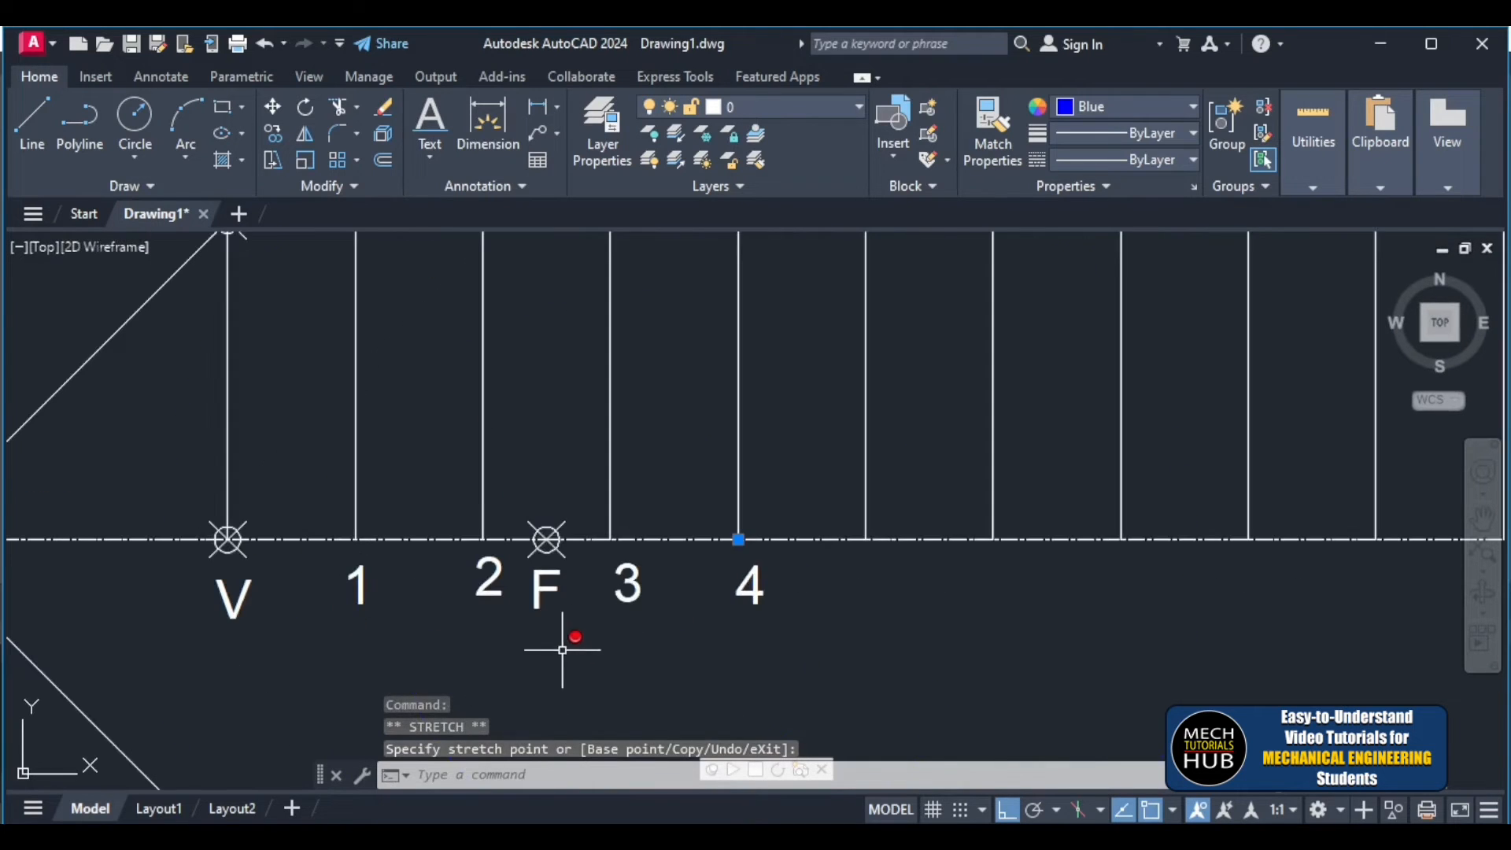
{"action": "left_click", "coordinate": [740, 539]}
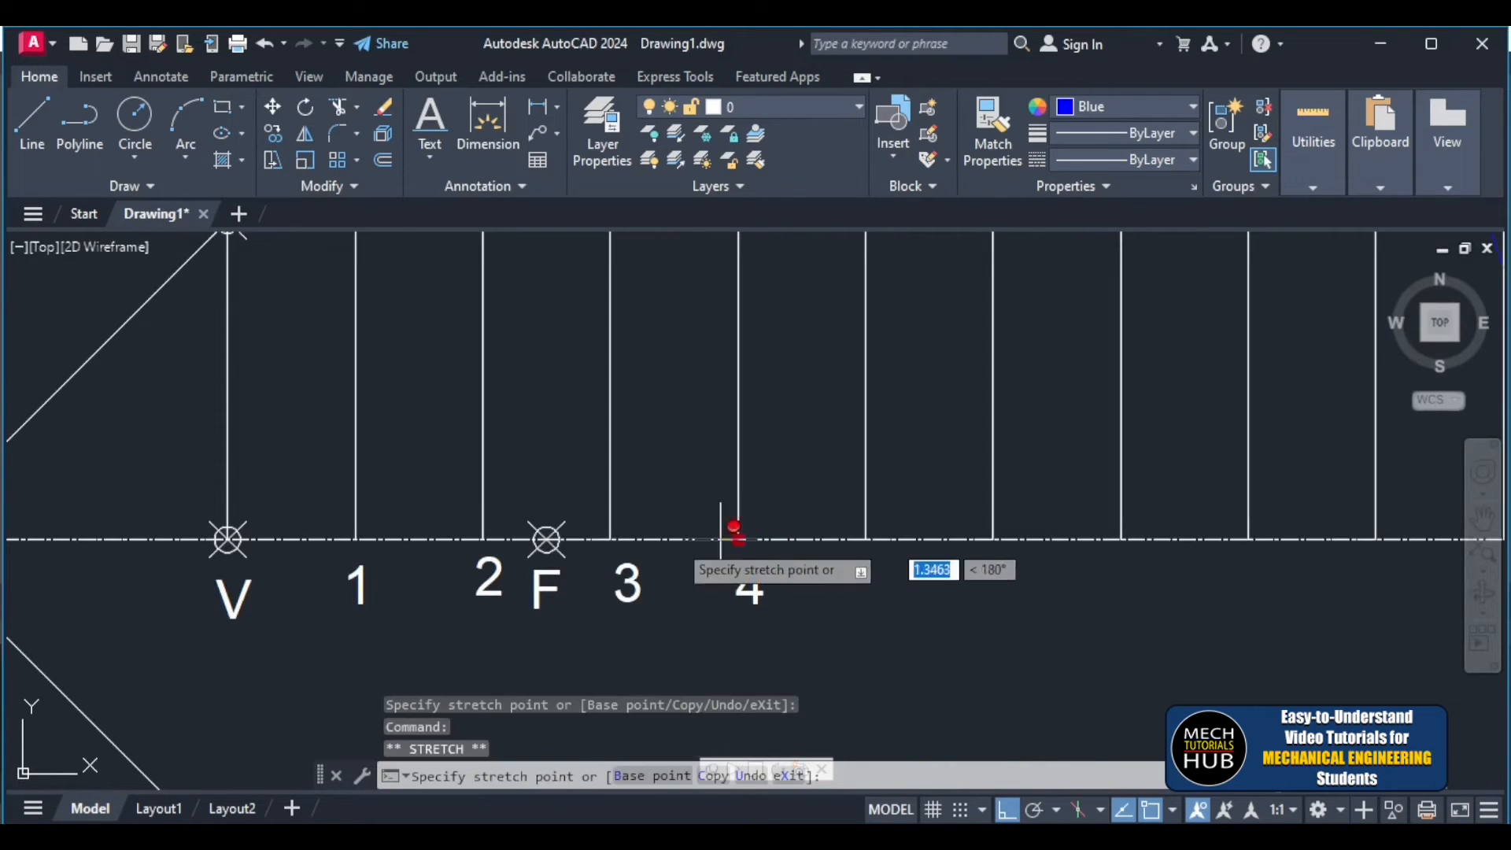
{"action": "scroll", "coordinate": [573, 553], "scroll_direction": "down", "scroll_amount": 8}
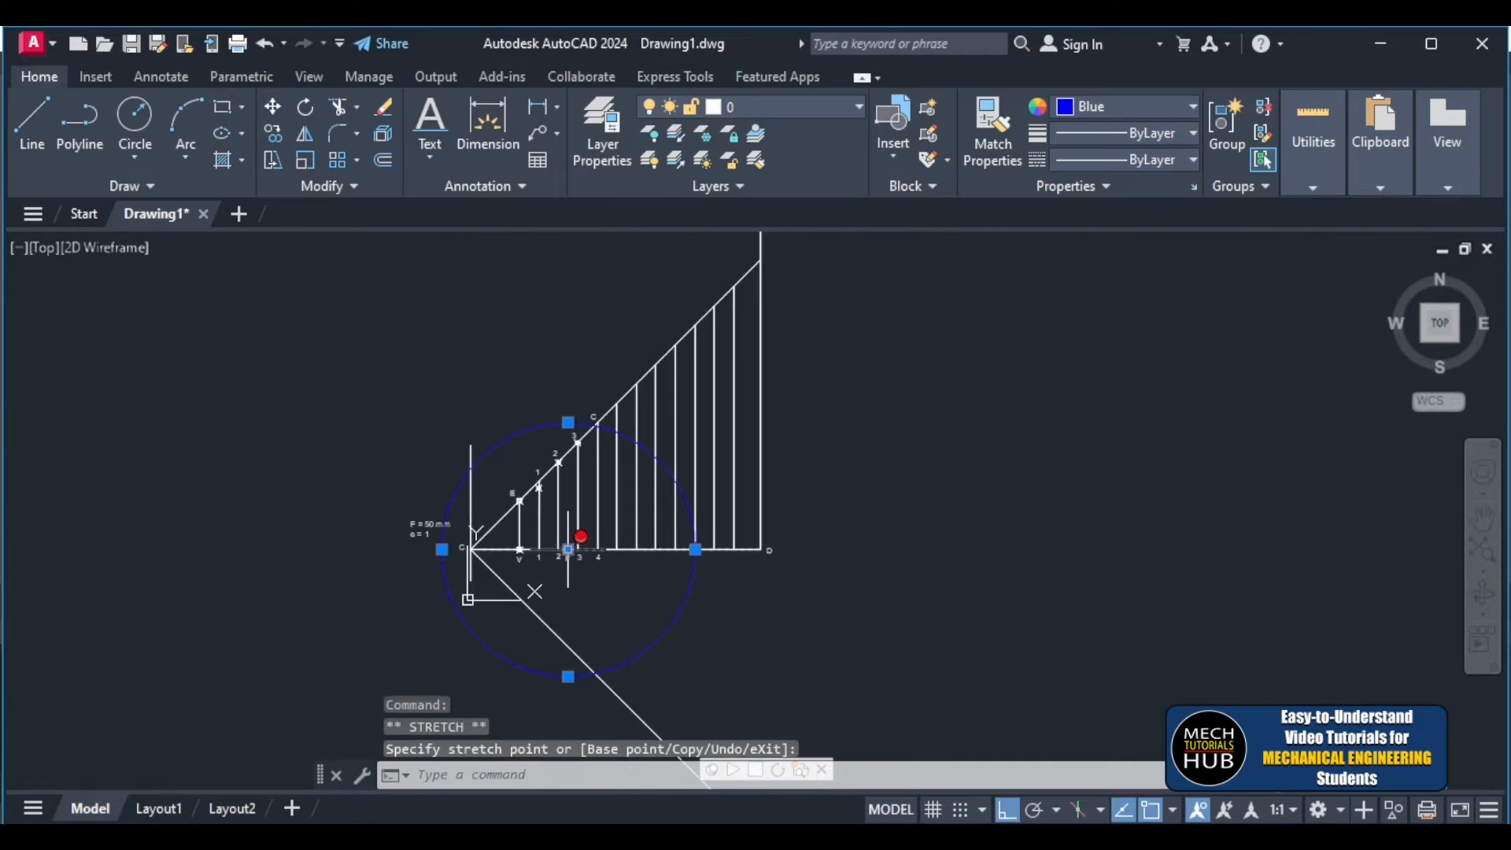
- Place a point where the blue circle crosses vertical line 4, just below the inclined line
{"action": "scroll", "coordinate": [612, 453], "scroll_direction": "up", "scroll_amount": 10}
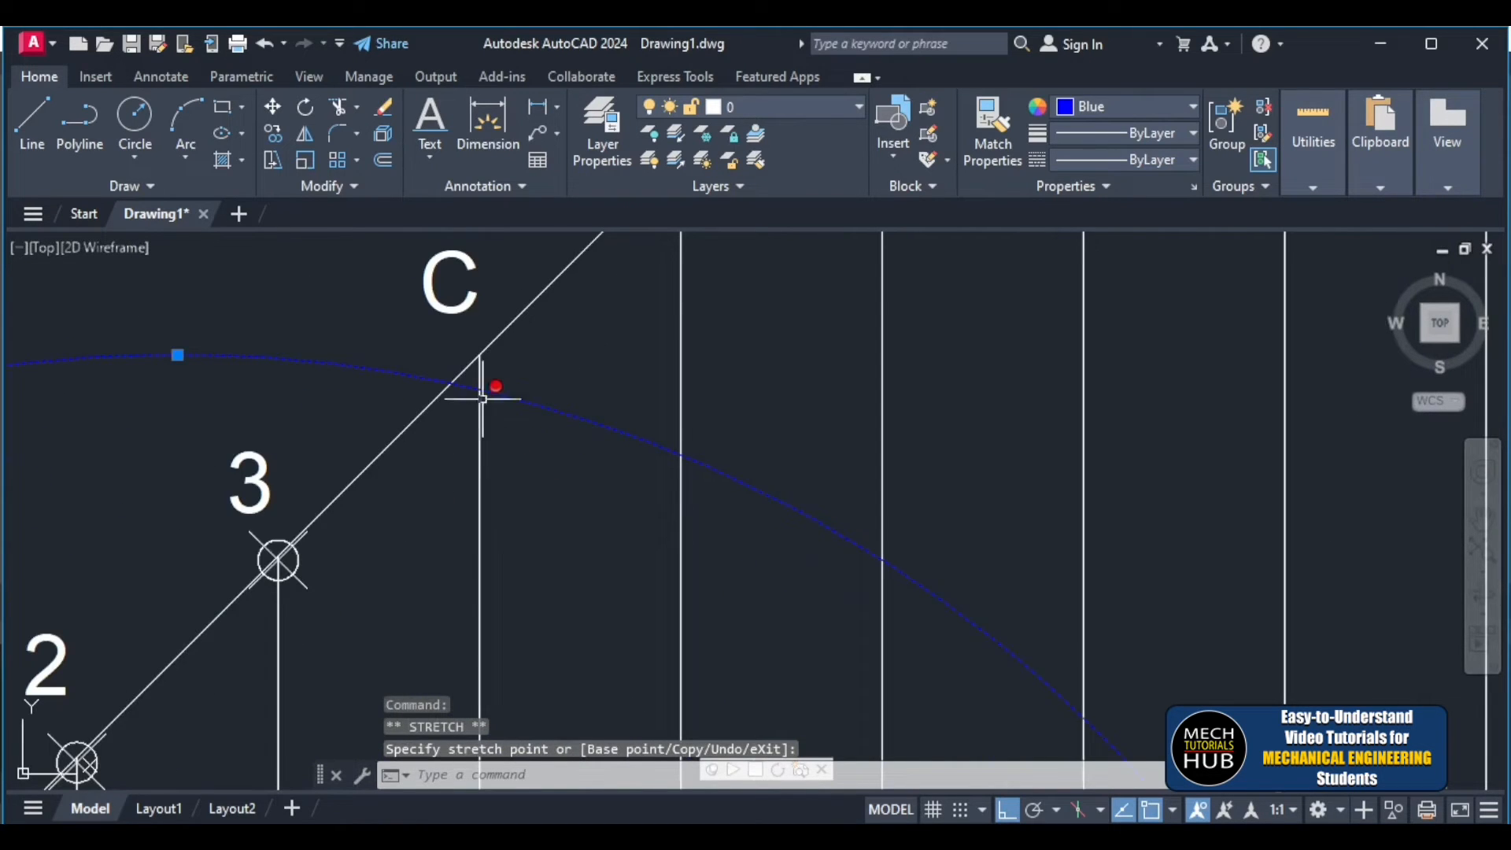
{"action": "type", "text": "po"}
{"action": "key", "text": "Return"}
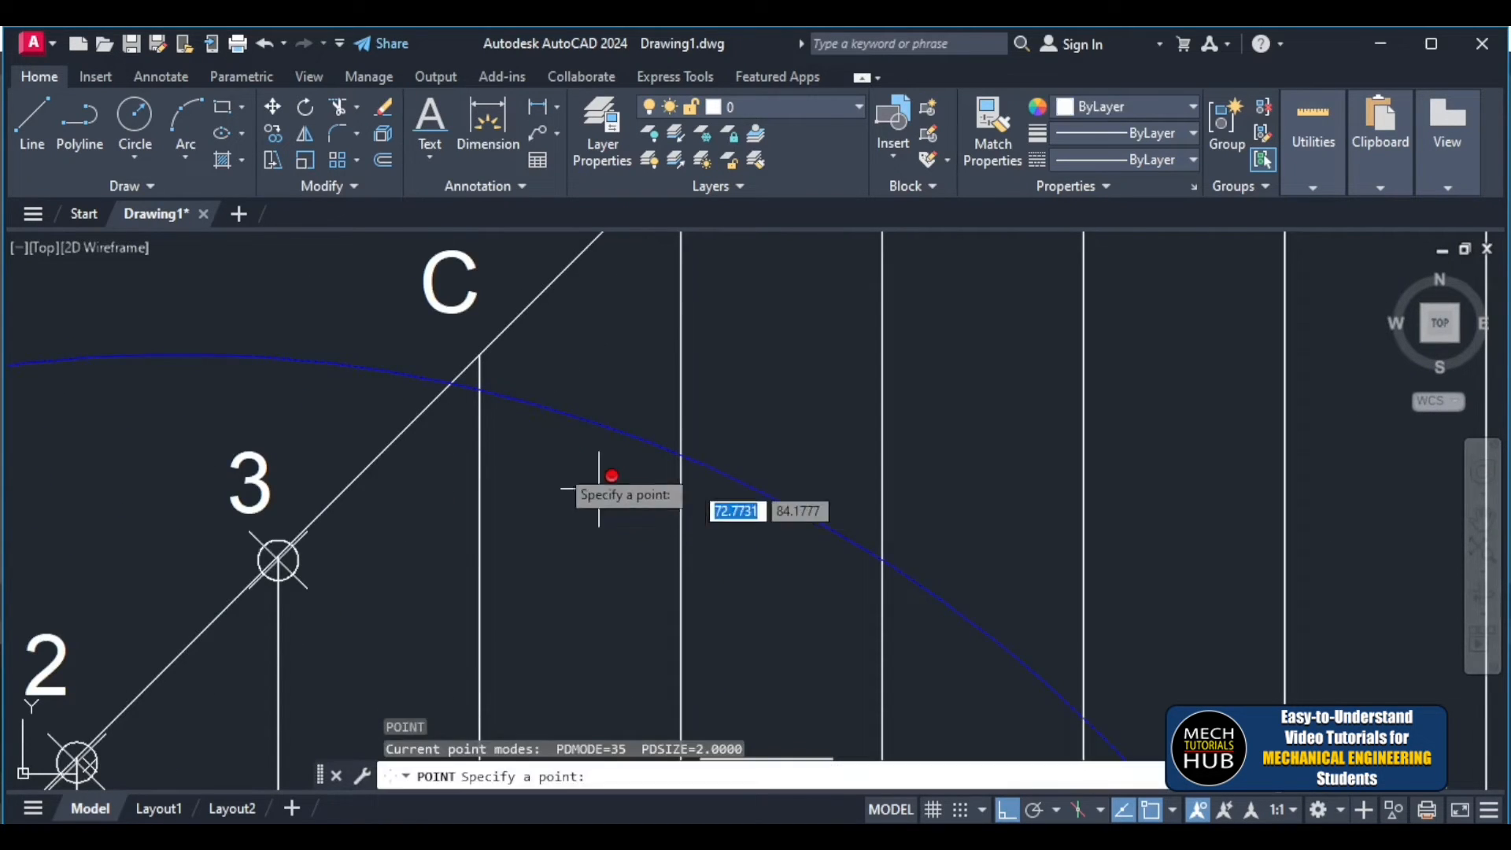
{"action": "left_click", "coordinate": [479, 389]}
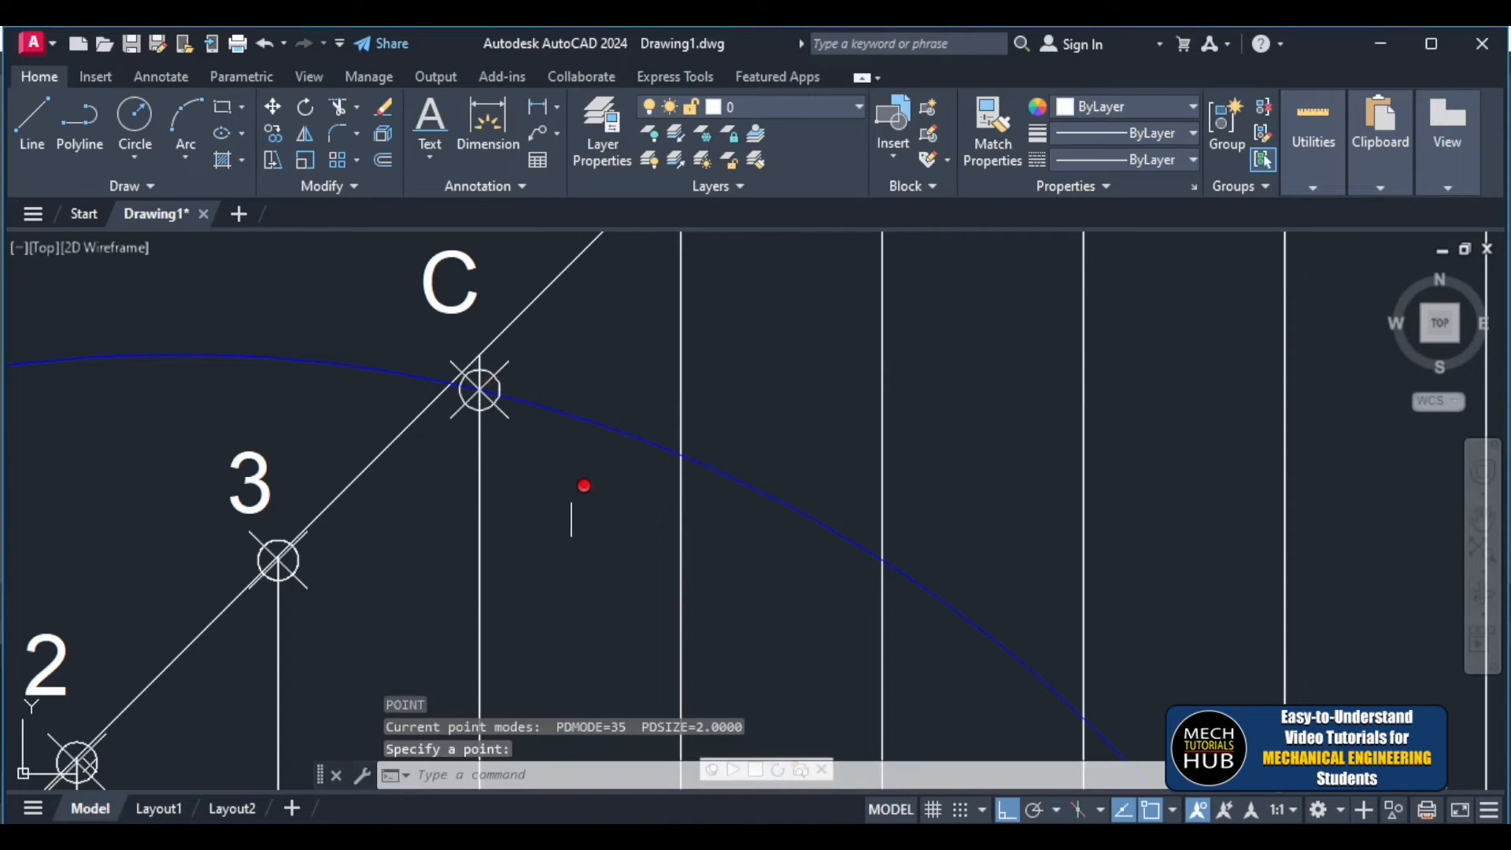
{"action": "scroll", "coordinate": [492, 370], "scroll_direction": "up", "scroll_amount": 6}
{"action": "scroll", "coordinate": [495, 432], "scroll_direction": "down", "scroll_amount": 4}
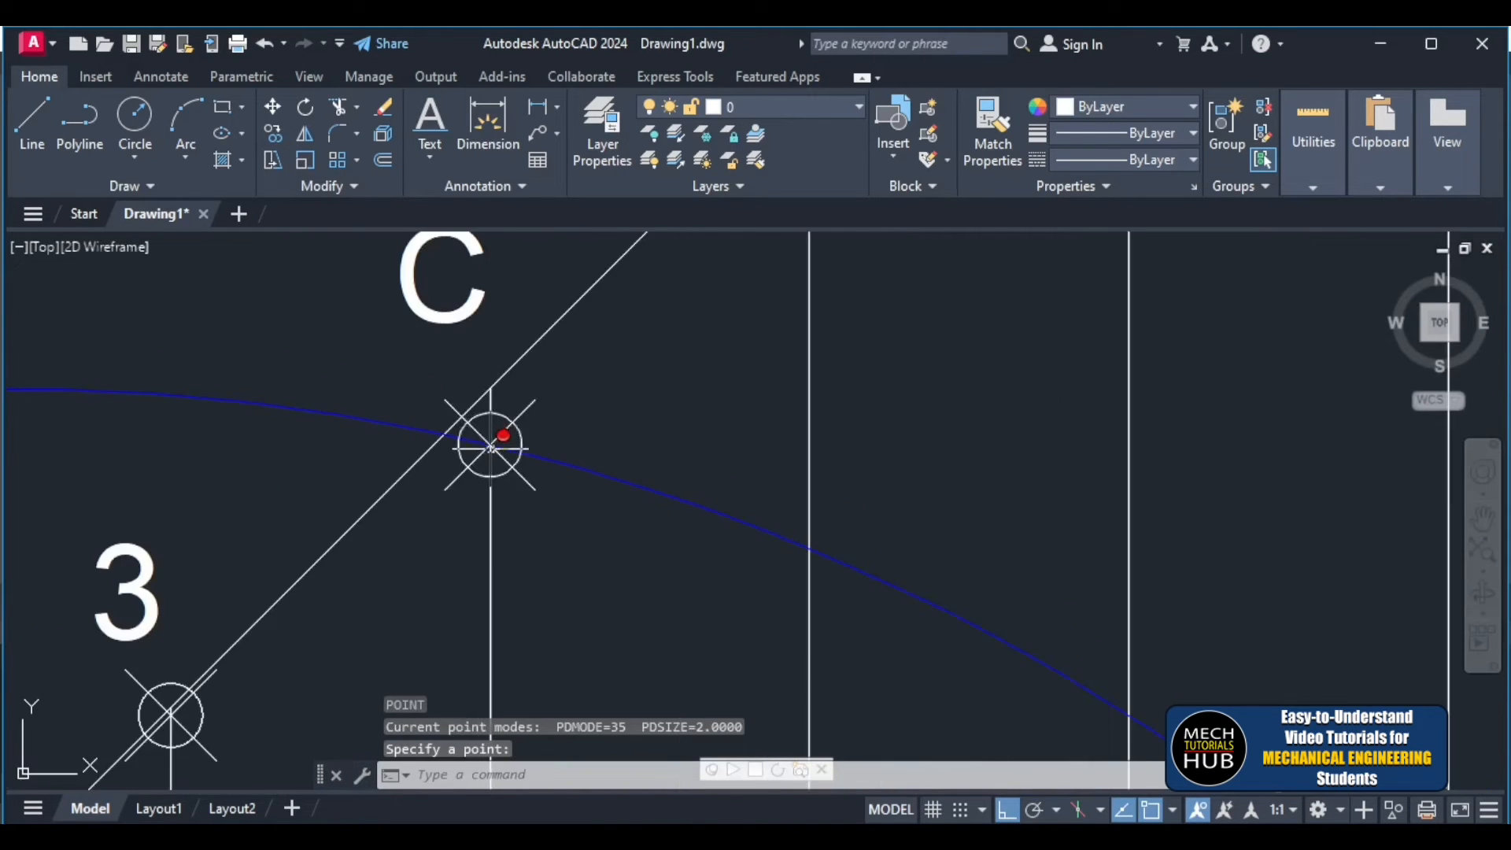
{"action": "scroll", "coordinate": [513, 522], "scroll_direction": "down", "scroll_amount": 6}
{"action": "scroll", "coordinate": [530, 636], "scroll_direction": "up", "scroll_amount": 7}
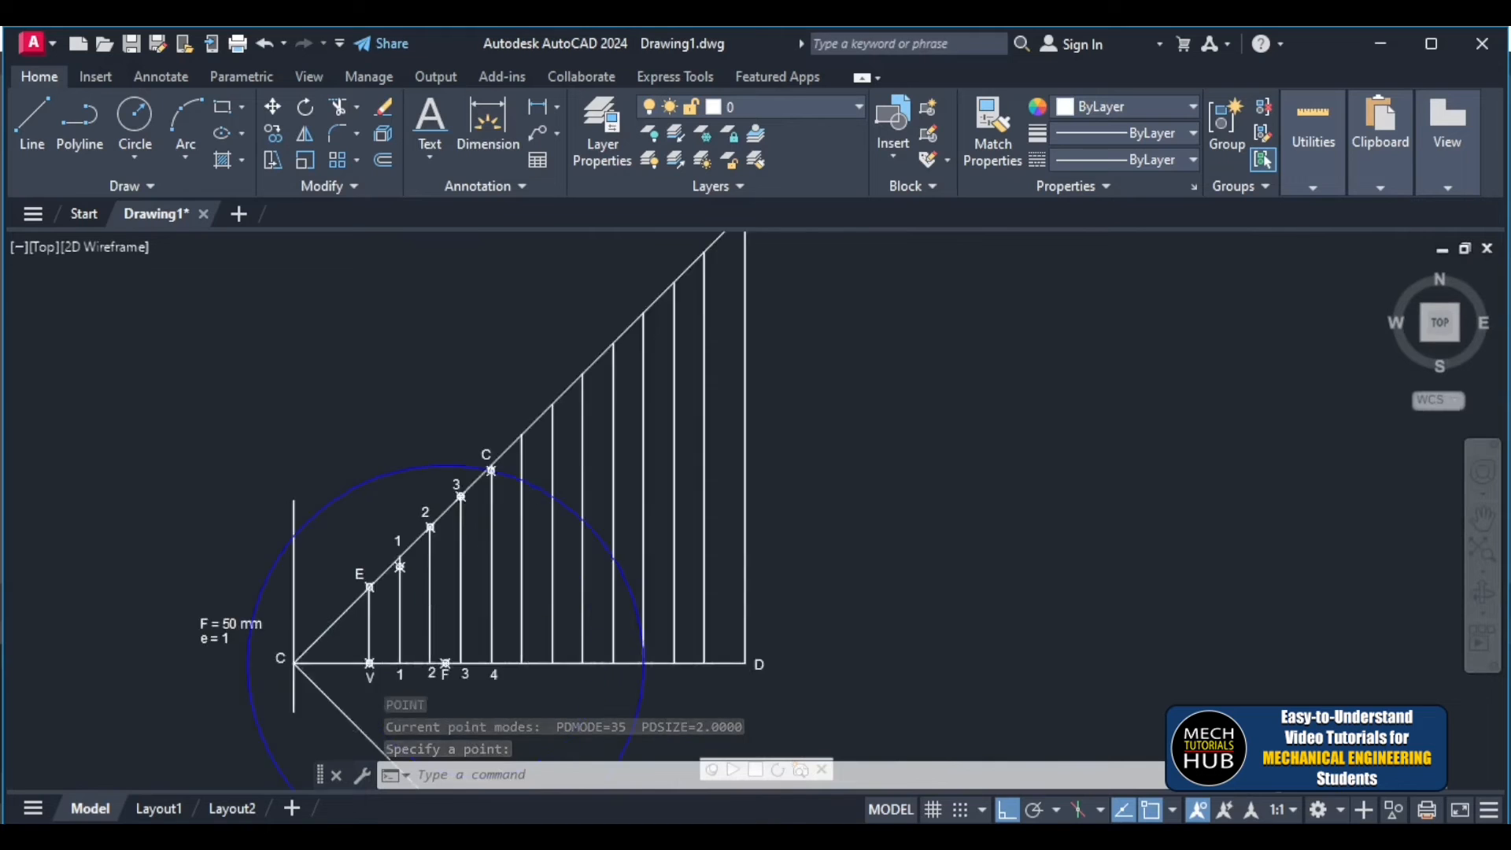
- Move the circle's centre from F to the foot of the unnumbered vertical line after line 4 and enlarge its radius to that line's upper end
{"action": "scroll", "coordinate": [530, 636], "scroll_direction": "down", "scroll_amount": 5}
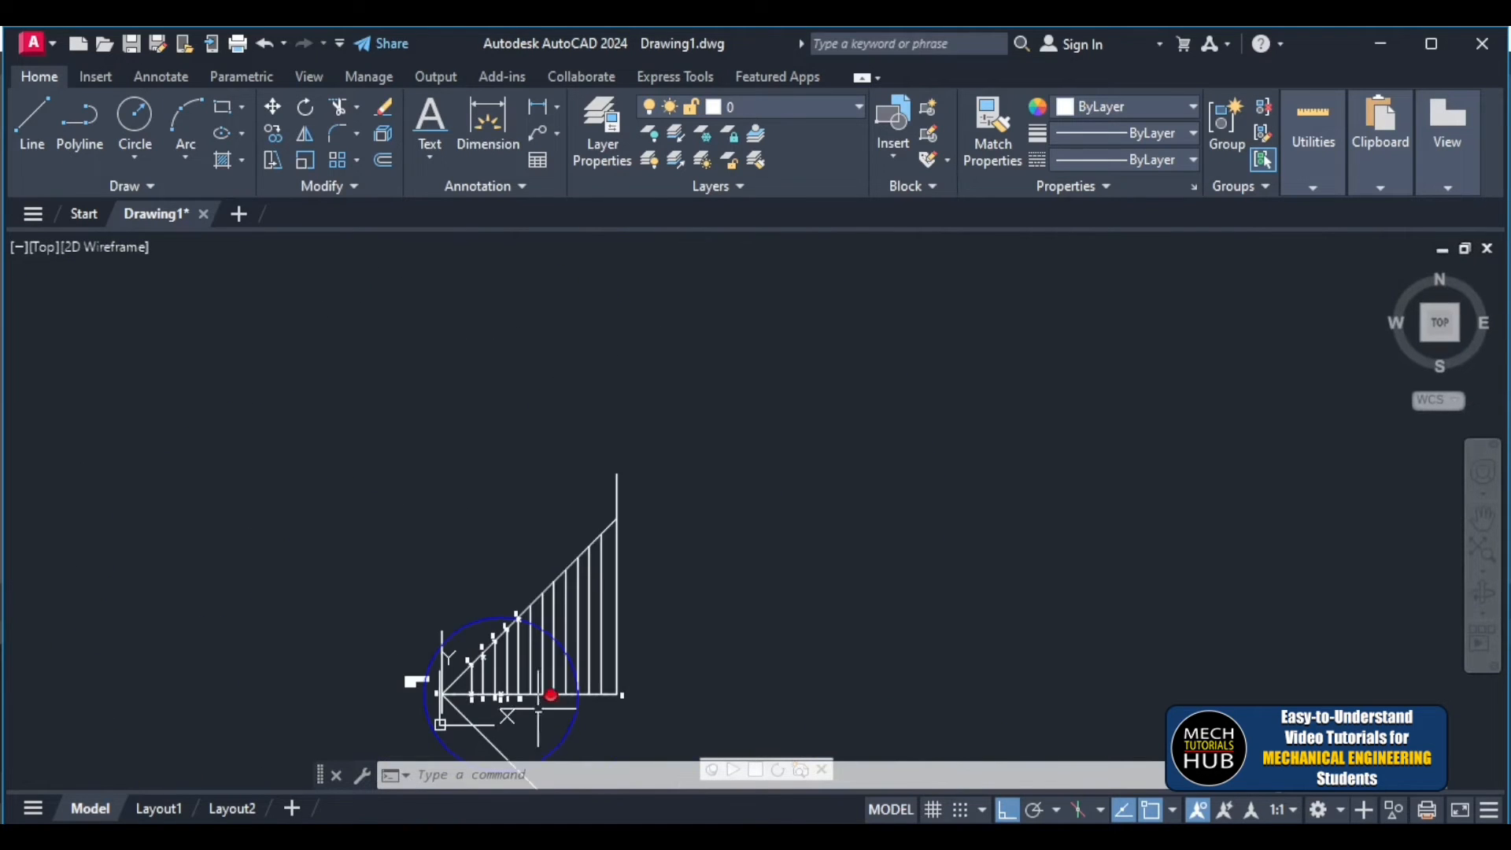
{"action": "scroll", "coordinate": [580, 748], "scroll_direction": "up", "scroll_amount": 6}
{"action": "left_click", "coordinate": [562, 644]}
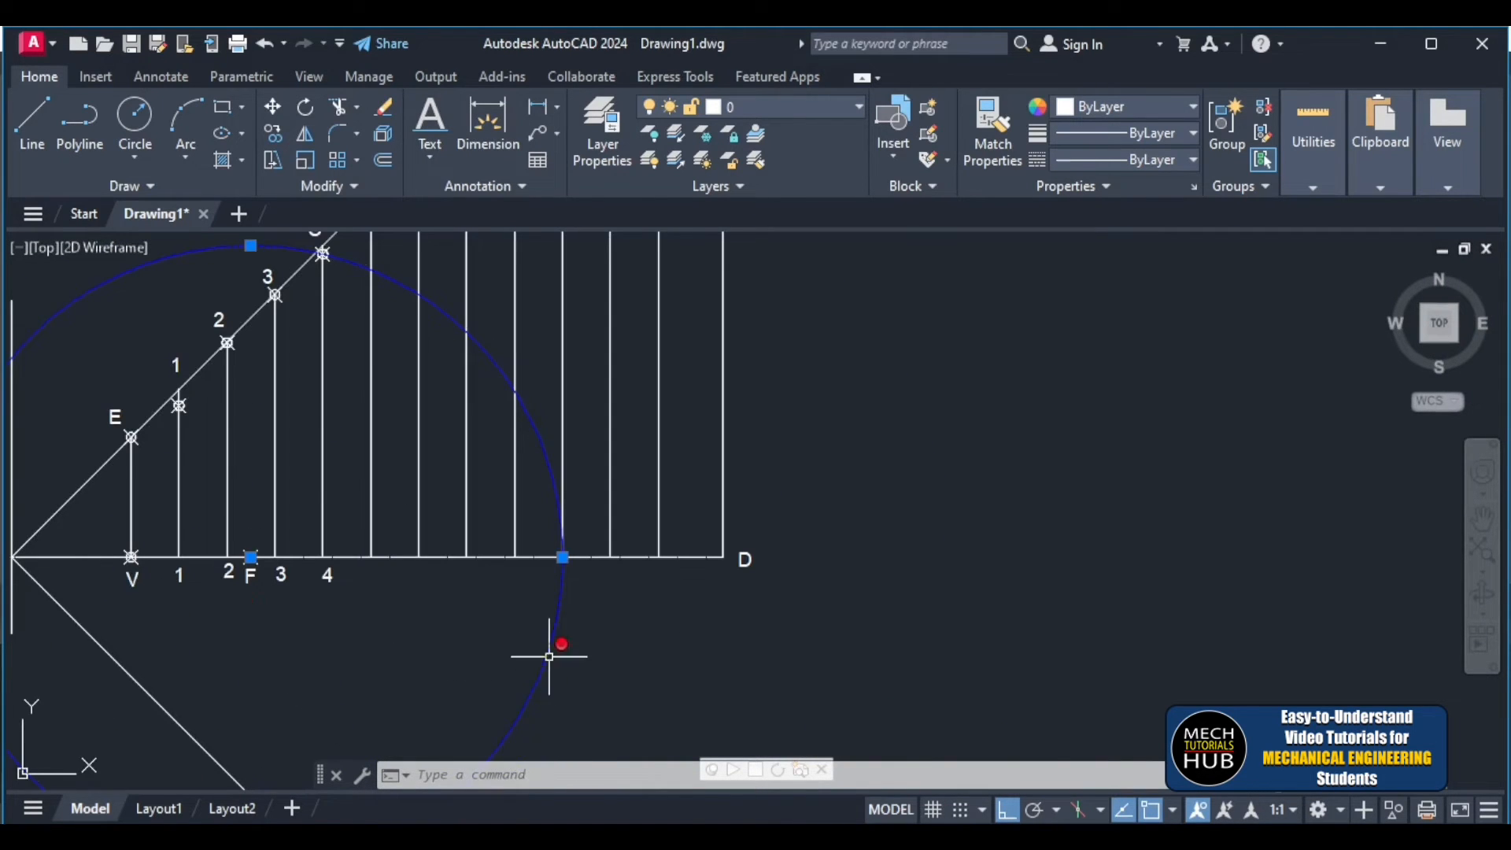
{"action": "left_click", "coordinate": [250, 557]}
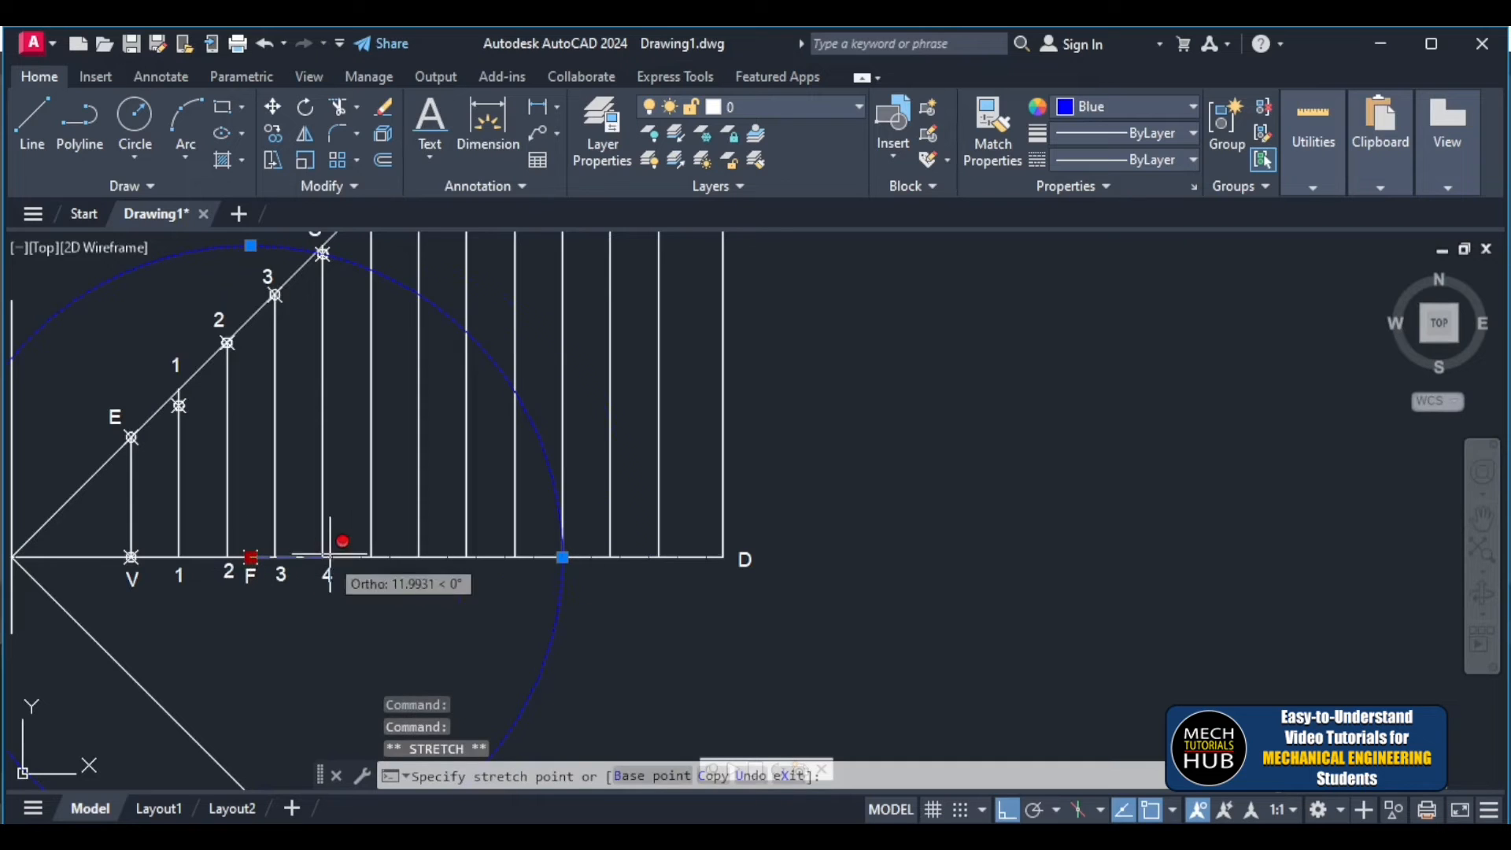
{"action": "left_click", "coordinate": [371, 557]}
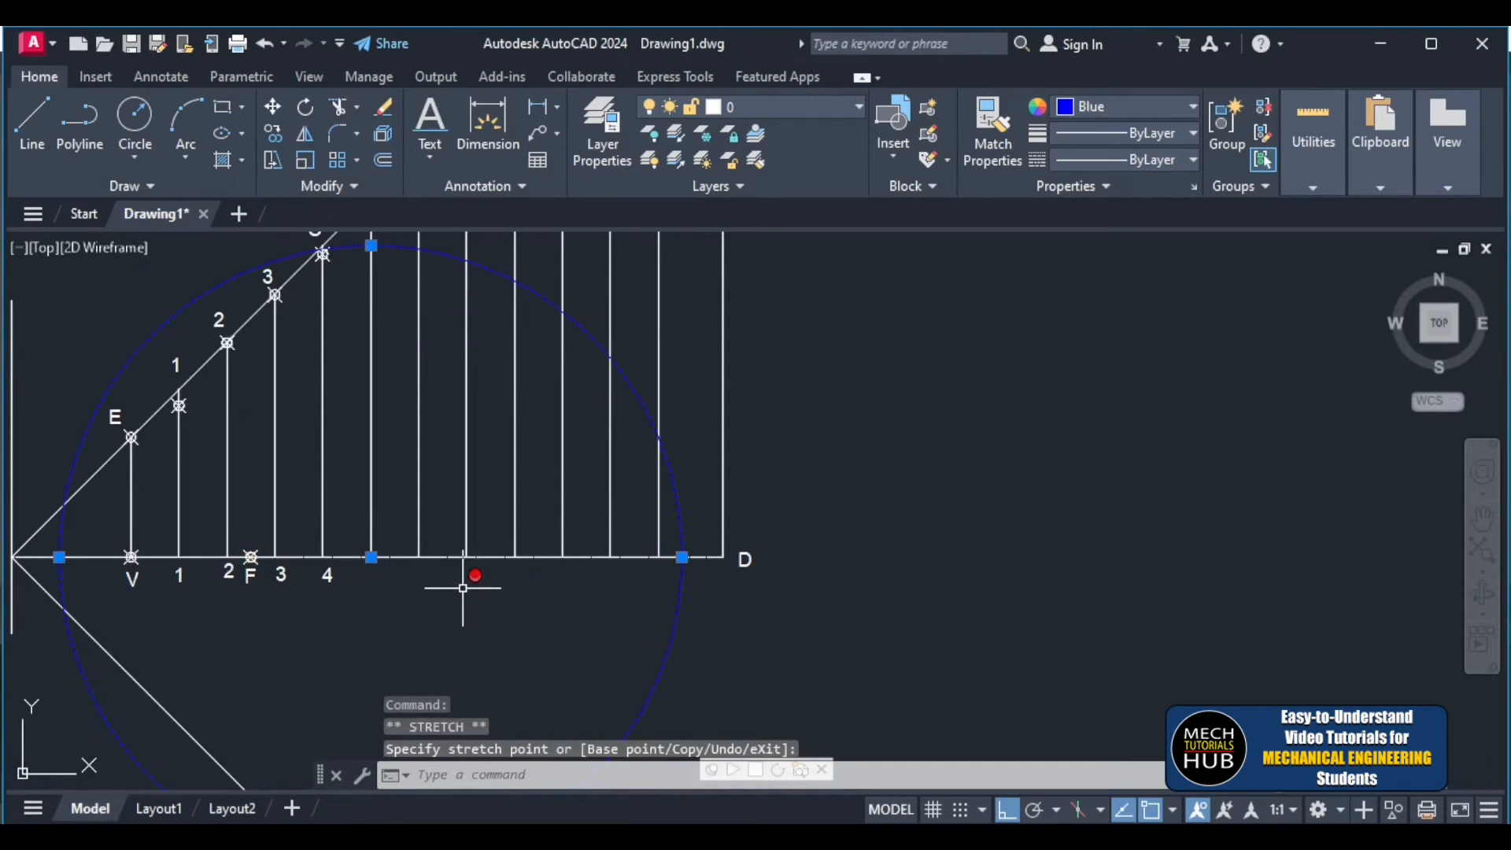
{"action": "scroll", "coordinate": [435, 581], "scroll_direction": "down", "scroll_amount": 4}
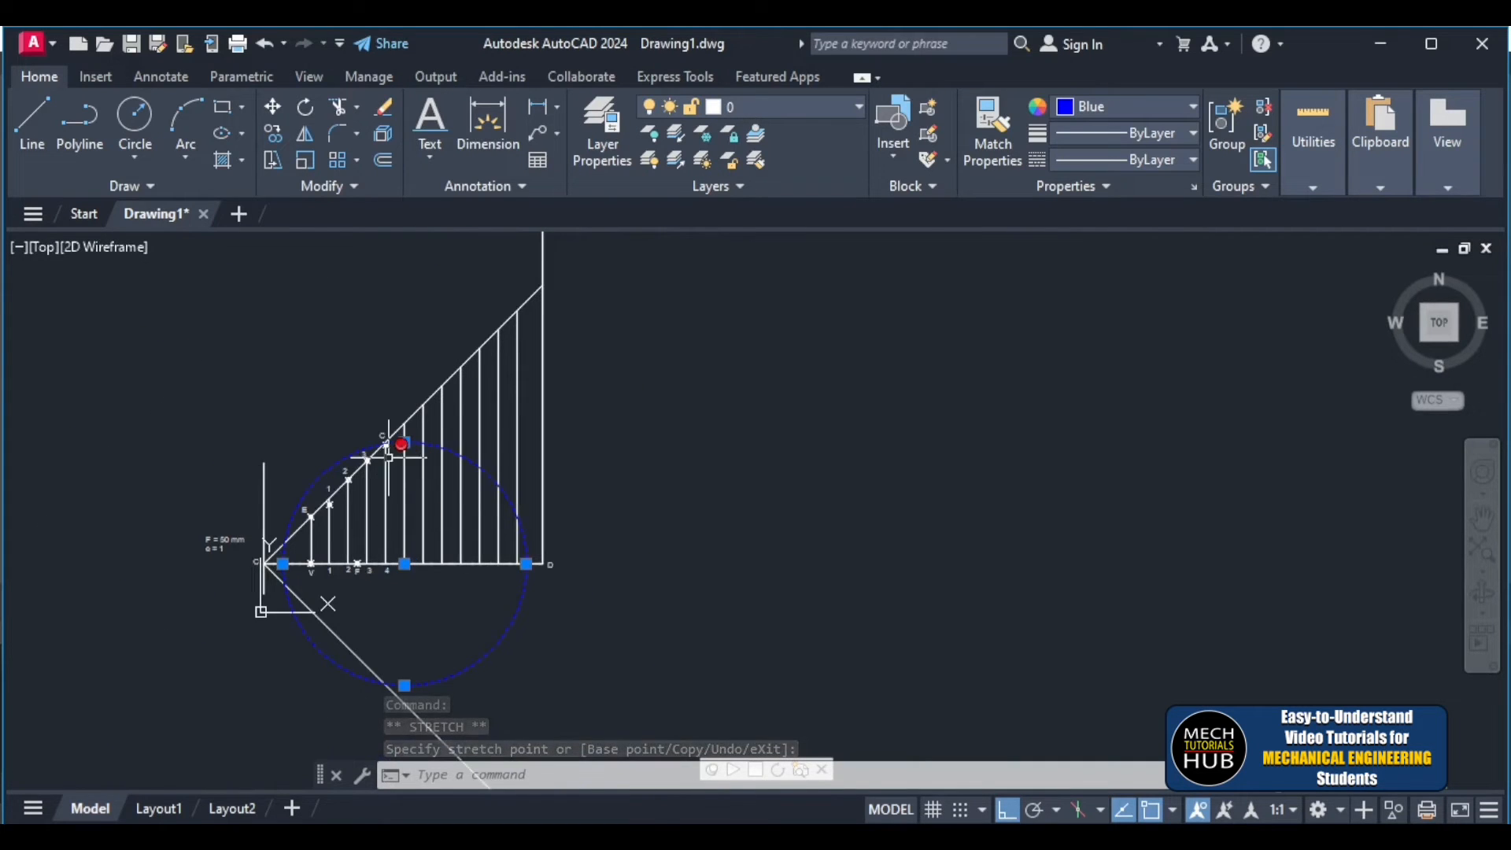
{"action": "scroll", "coordinate": [400, 474], "scroll_direction": "up", "scroll_amount": 4}
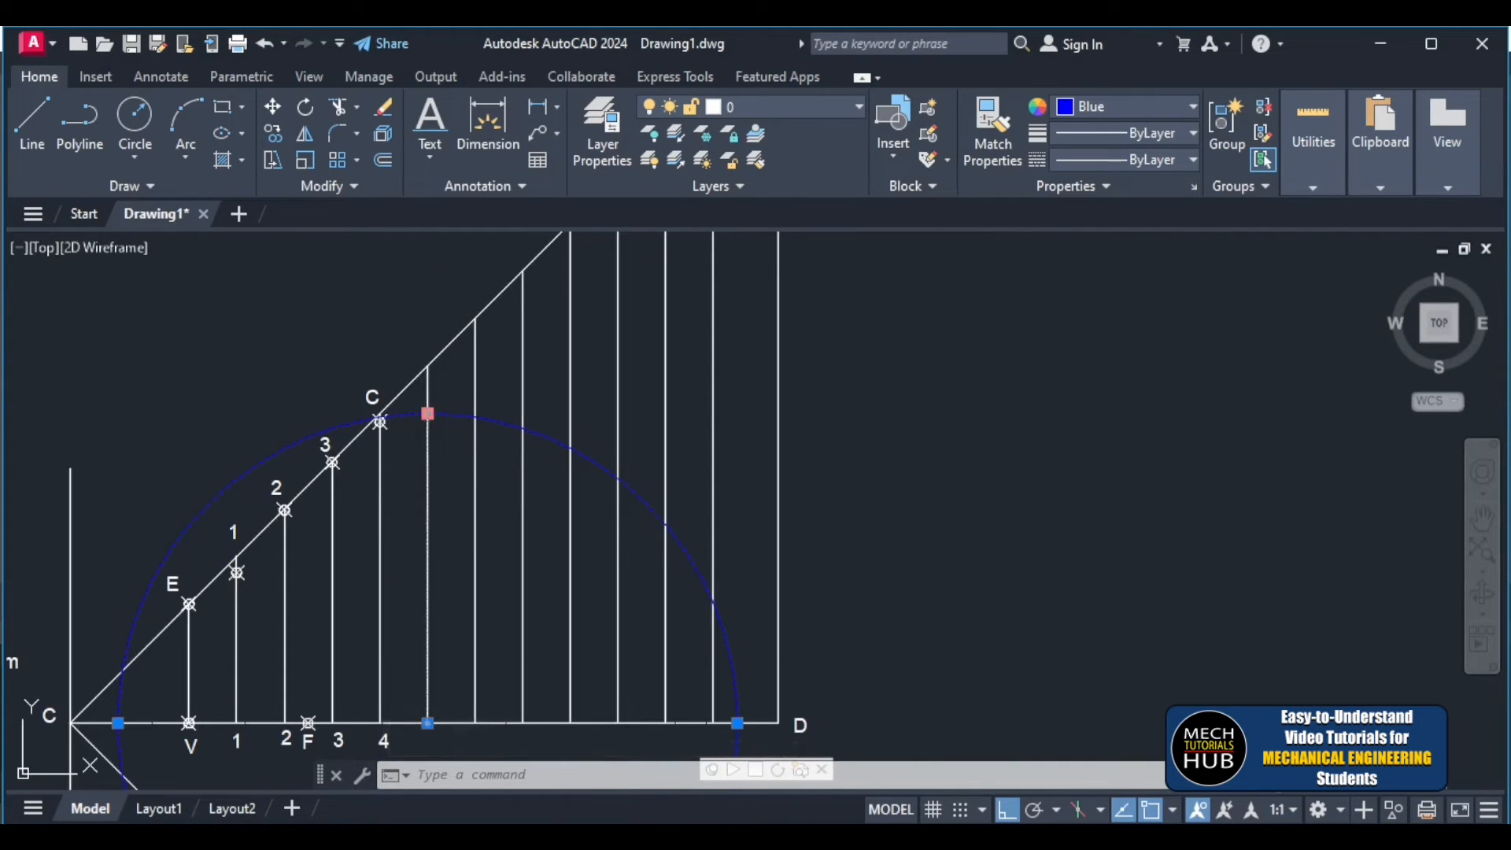
{"action": "left_click", "coordinate": [428, 413]}
{"action": "scroll", "coordinate": [426, 350], "scroll_direction": "up", "scroll_amount": 5}
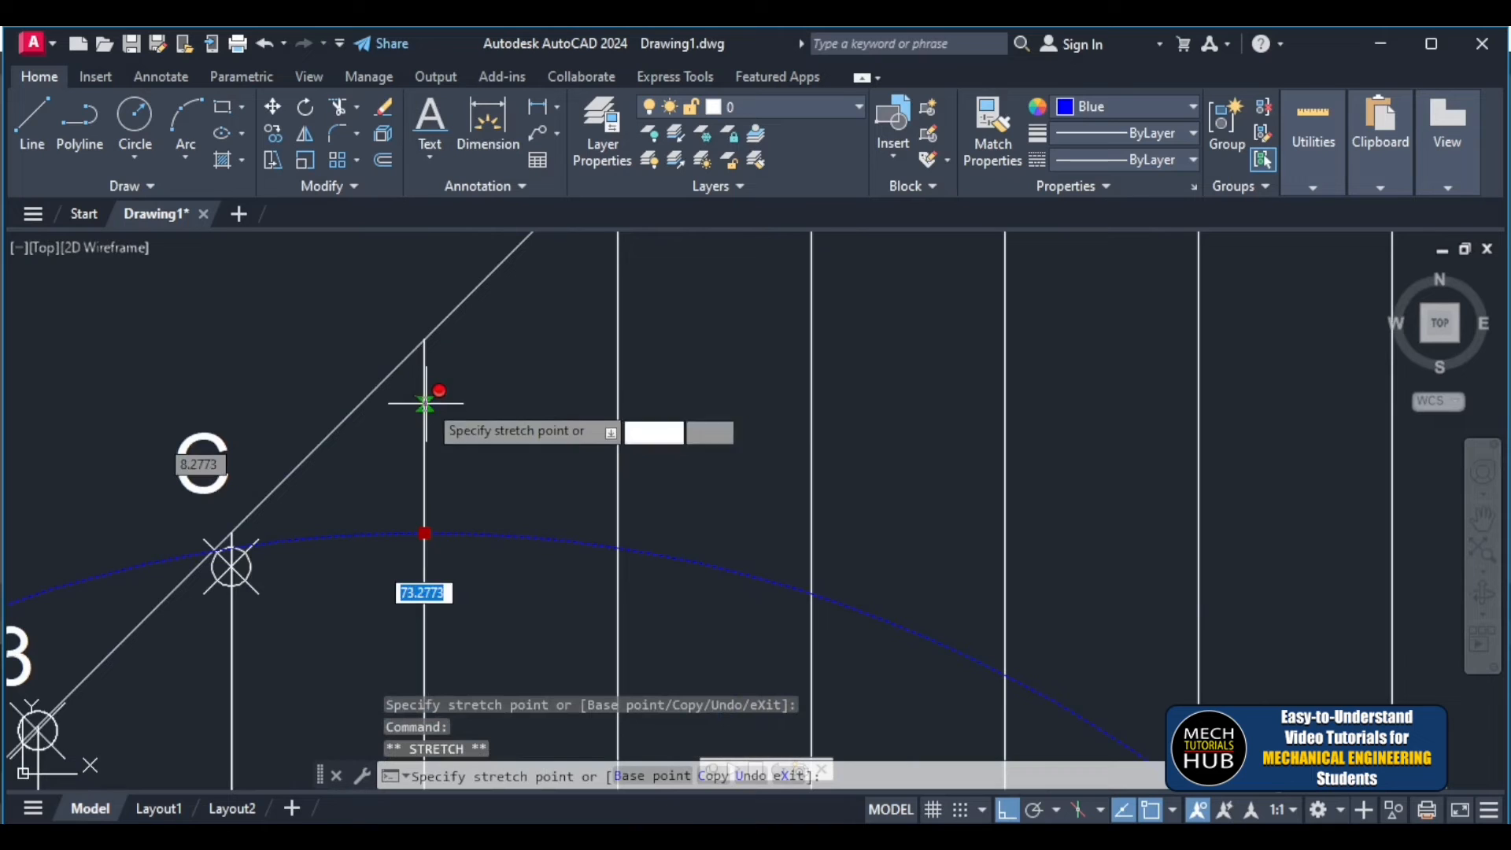
{"action": "left_click", "coordinate": [423, 340]}
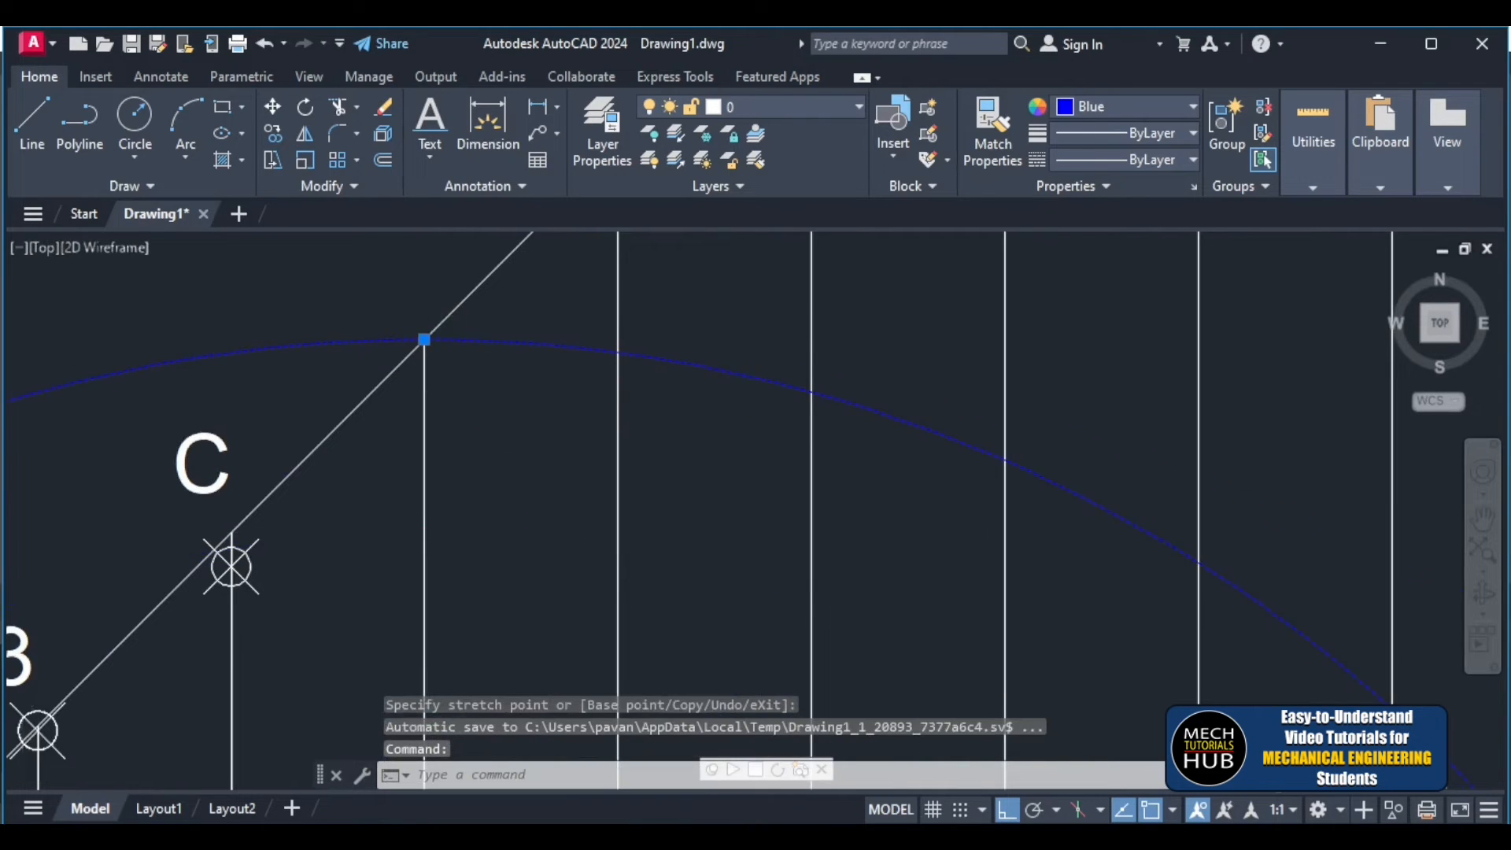
- Move the enlarged circle by its centre from the foot of the fifth vertical line after V back to the focus F
{"action": "scroll", "coordinate": [438, 339], "scroll_direction": "up", "scroll_amount": 2}
{"action": "scroll", "coordinate": [433, 357], "scroll_direction": "down", "scroll_amount": 6}
{"action": "scroll", "coordinate": [438, 492], "scroll_direction": "up", "scroll_amount": 4}
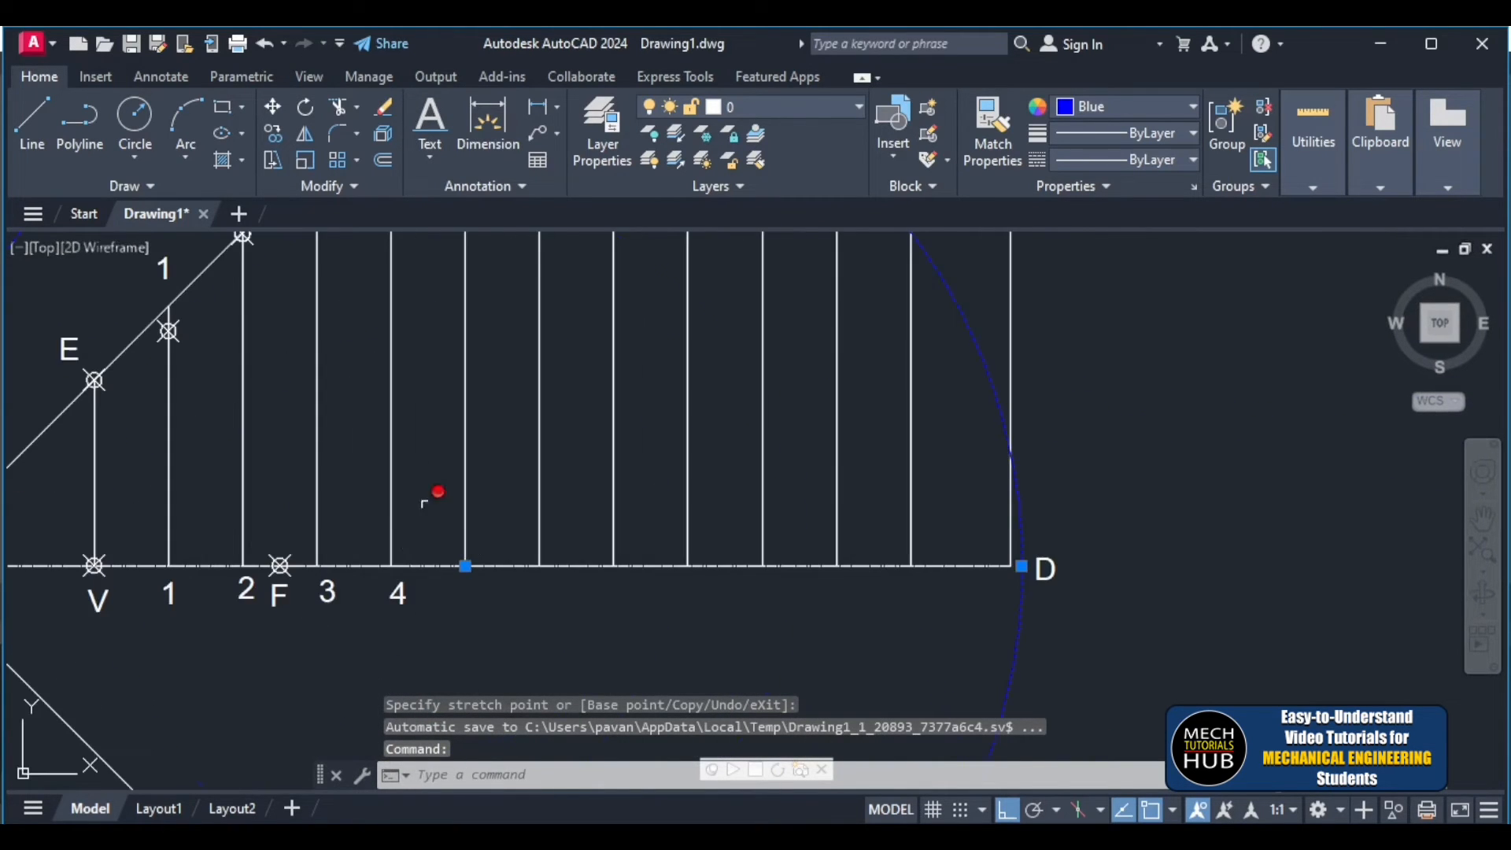
{"action": "left_click", "coordinate": [466, 566]}
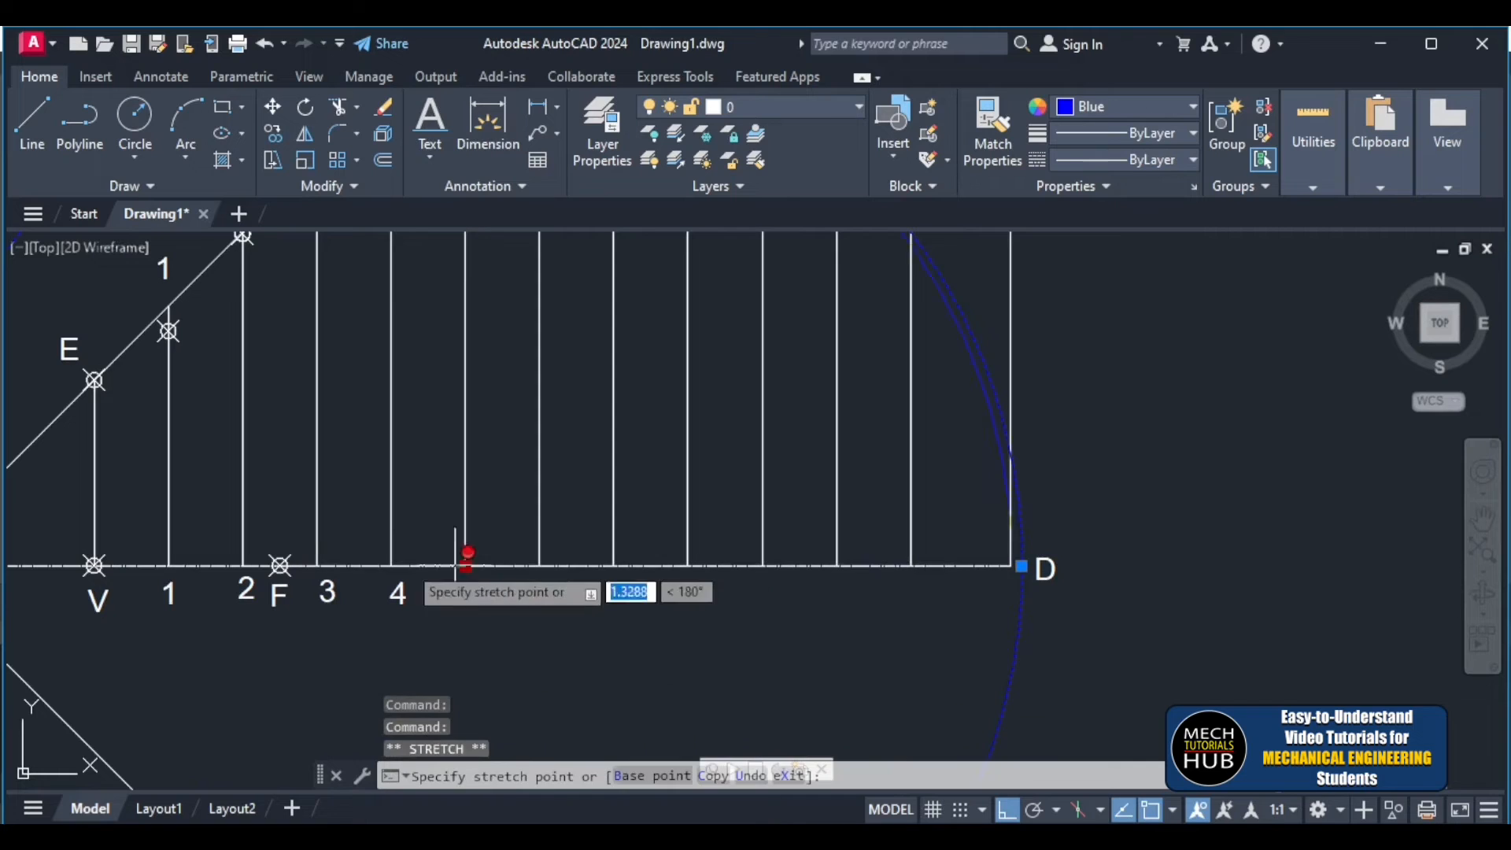
{"action": "left_click", "coordinate": [279, 566]}
{"action": "scroll", "coordinate": [396, 538], "scroll_direction": "down", "scroll_amount": 2}
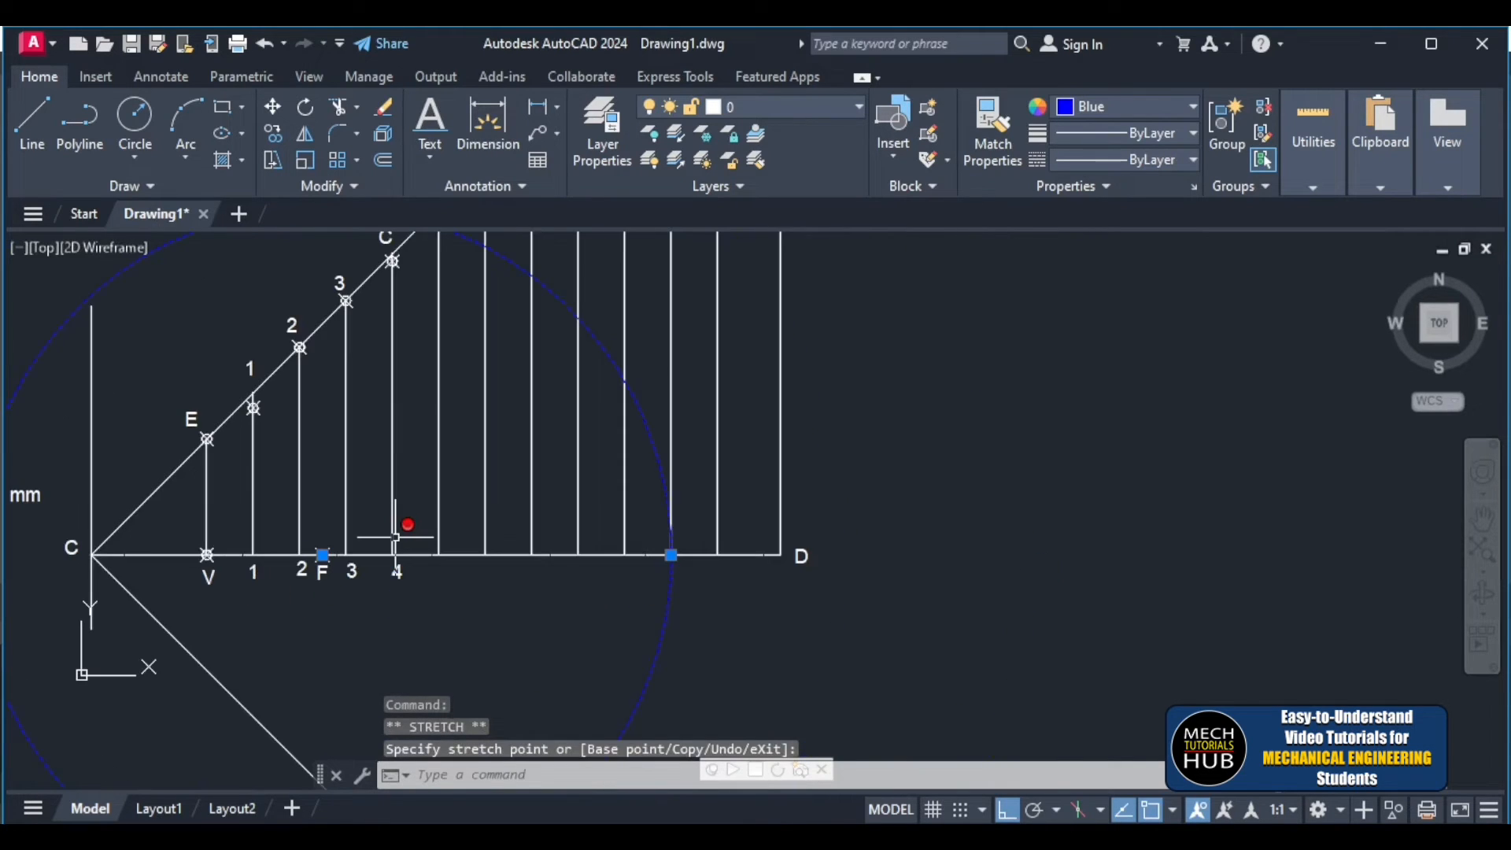
{"action": "scroll", "coordinate": [396, 538], "scroll_direction": "down", "scroll_amount": 2}
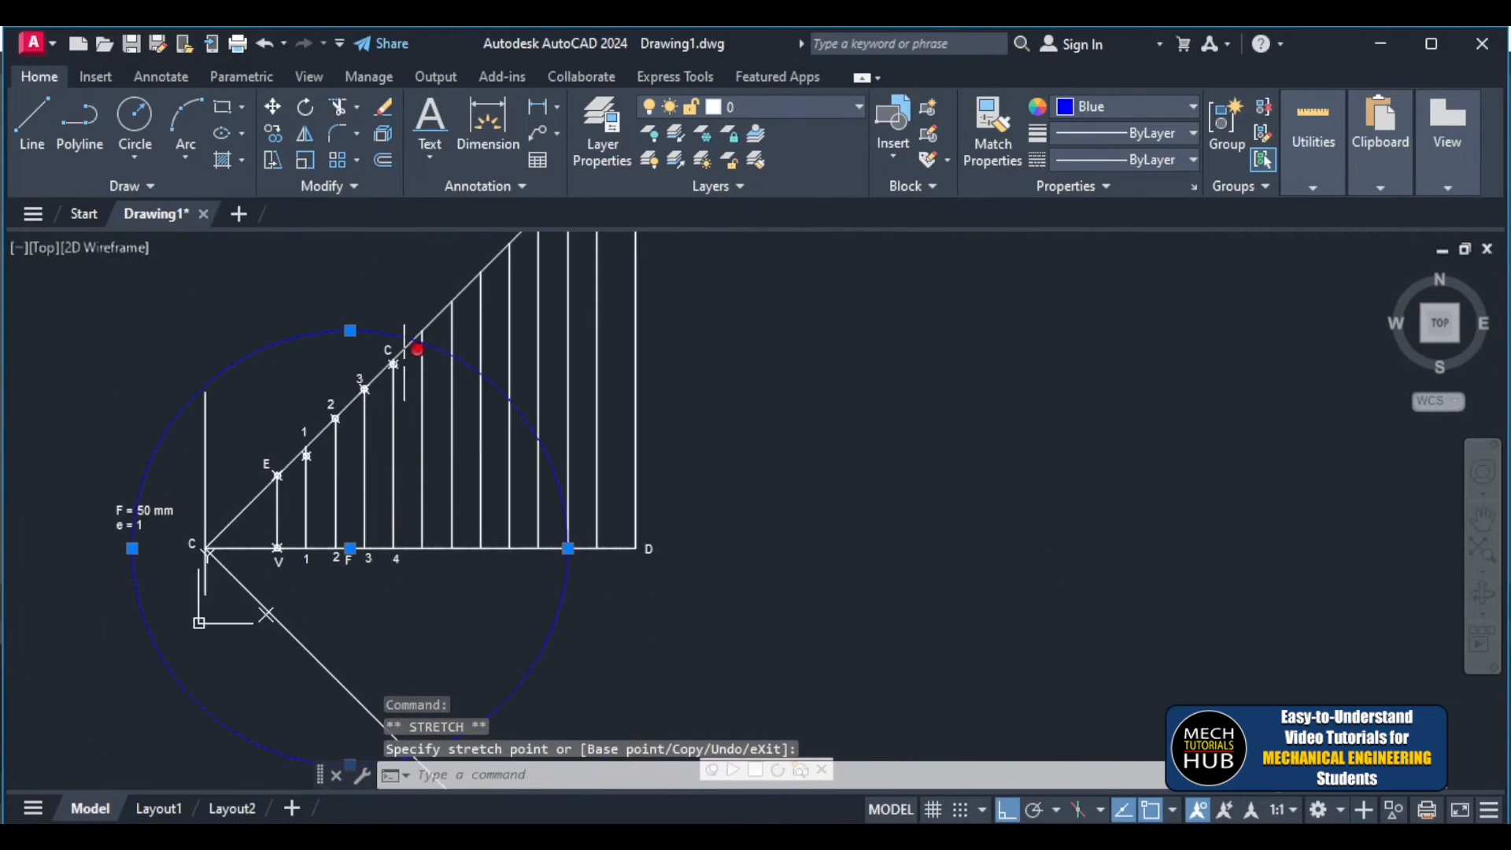
{"action": "scroll", "coordinate": [405, 363], "scroll_direction": "up", "scroll_amount": 5}
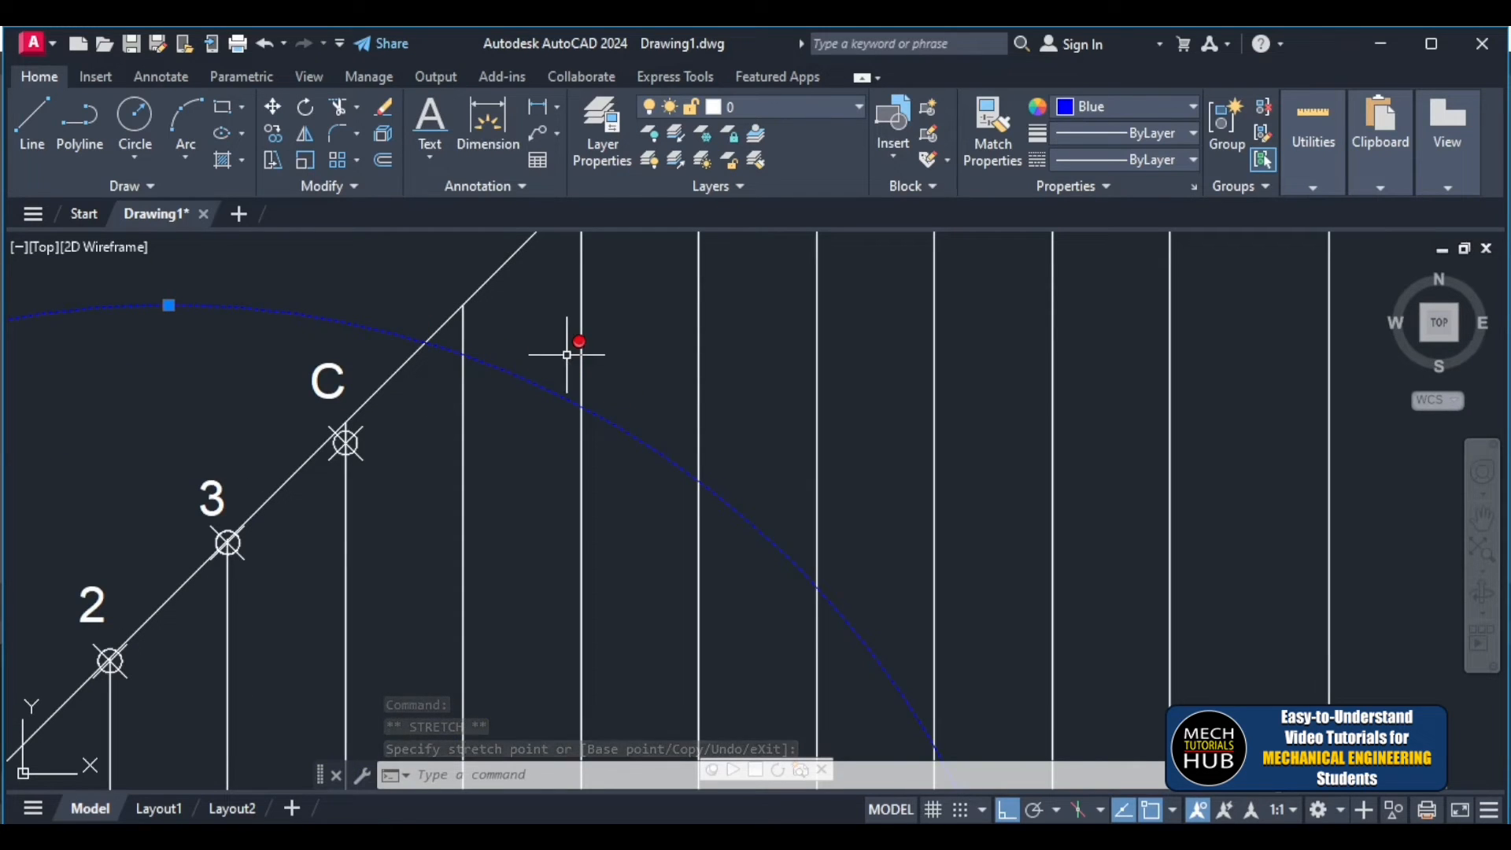
- Place a point where the blue circle crosses the fifth vertical line after V, just below the inclined line
{"action": "type", "text": "po"}
{"action": "key", "text": "Return"}
{"action": "left_click", "coordinate": [462, 354]}
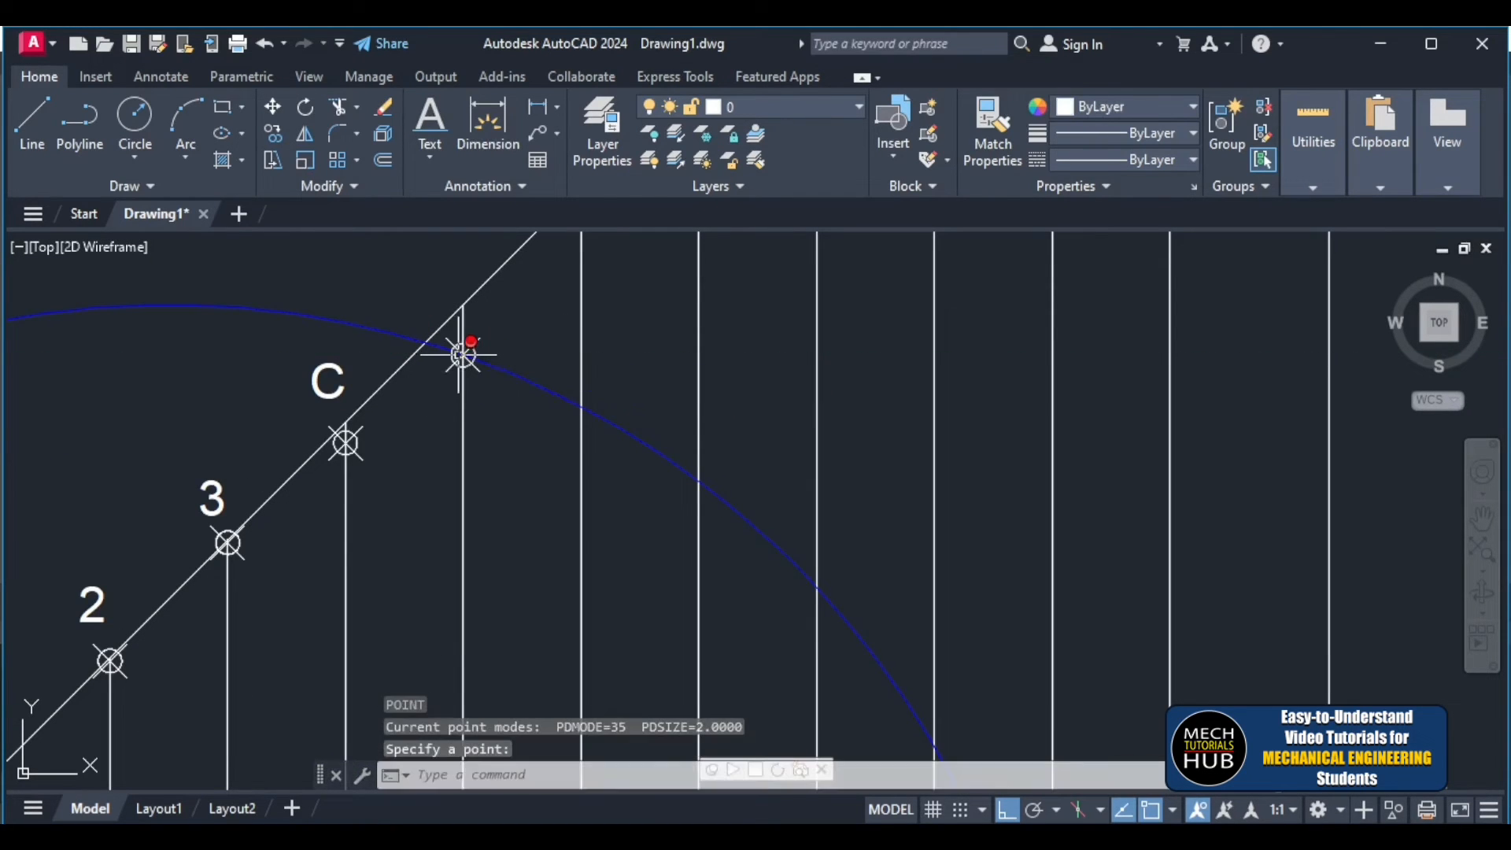
- Examine the curve points located so far along the inclined line, from E to the fifth vertical line after V
{"action": "scroll", "coordinate": [558, 440], "scroll_direction": "down", "scroll_amount": 3}
{"action": "scroll", "coordinate": [446, 600], "scroll_direction": "up", "scroll_amount": 2}
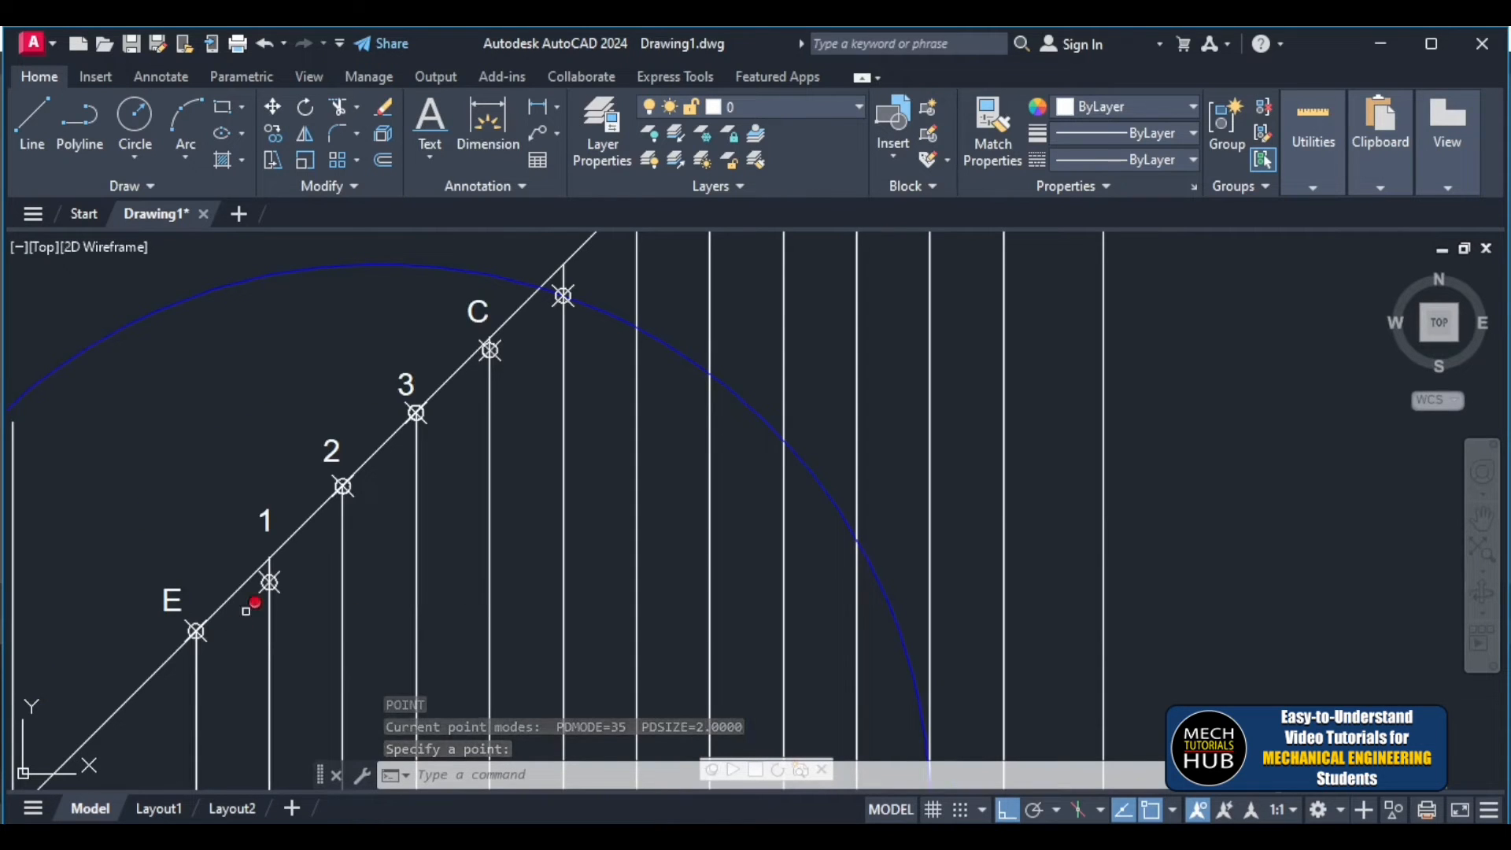
{"action": "scroll", "coordinate": [251, 614], "scroll_direction": "down", "scroll_amount": 3}
{"action": "scroll", "coordinate": [270, 626], "scroll_direction": "up", "scroll_amount": 3}
{"action": "scroll", "coordinate": [270, 626], "scroll_direction": "up", "scroll_amount": 2}
{"action": "scroll", "coordinate": [270, 626], "scroll_direction": "down", "scroll_amount": 4}
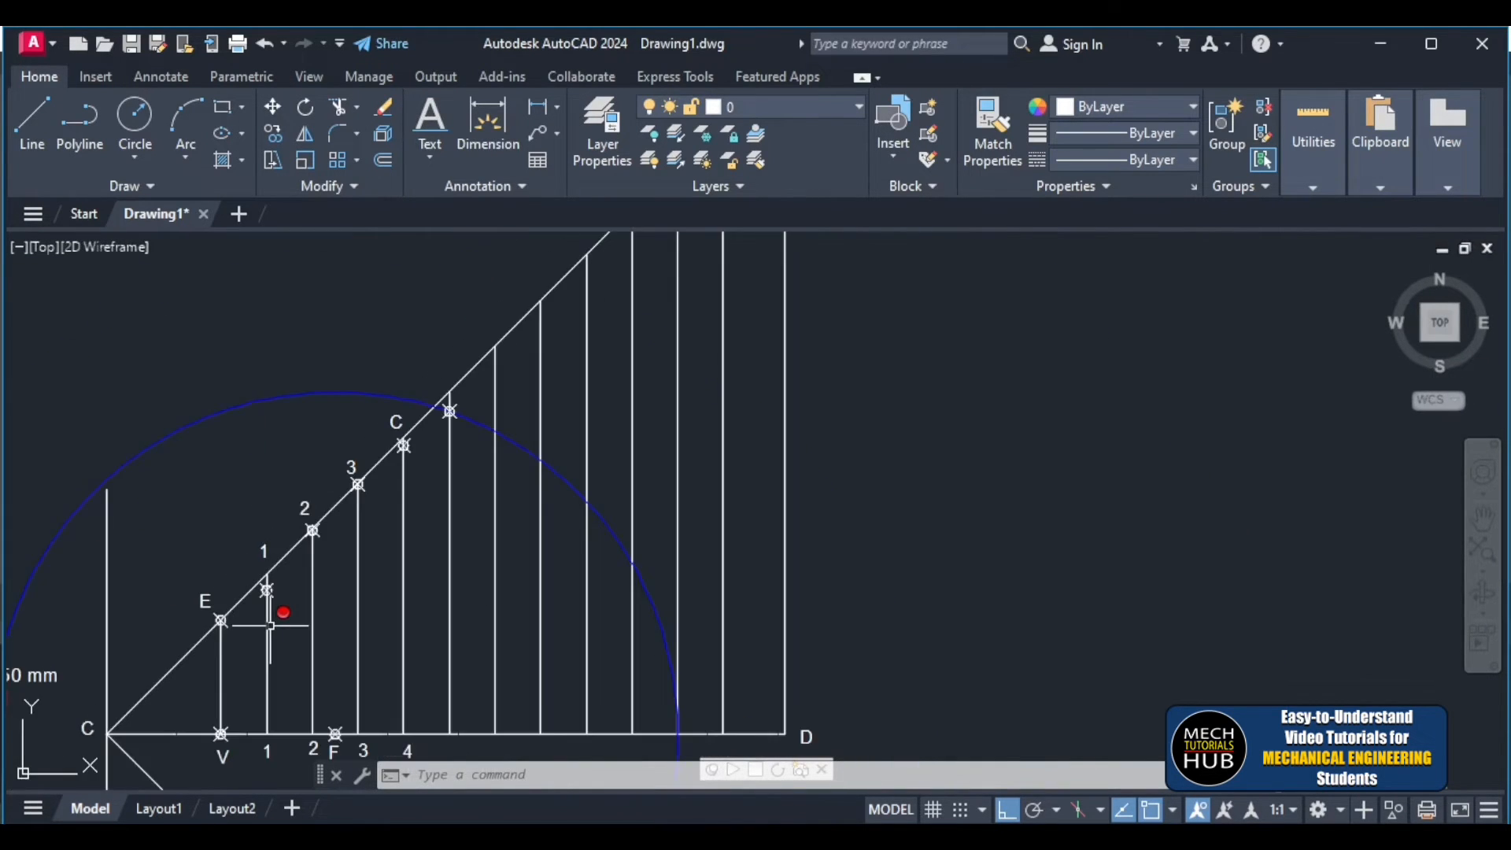
{"action": "scroll", "coordinate": [272, 608], "scroll_direction": "up", "scroll_amount": 3}
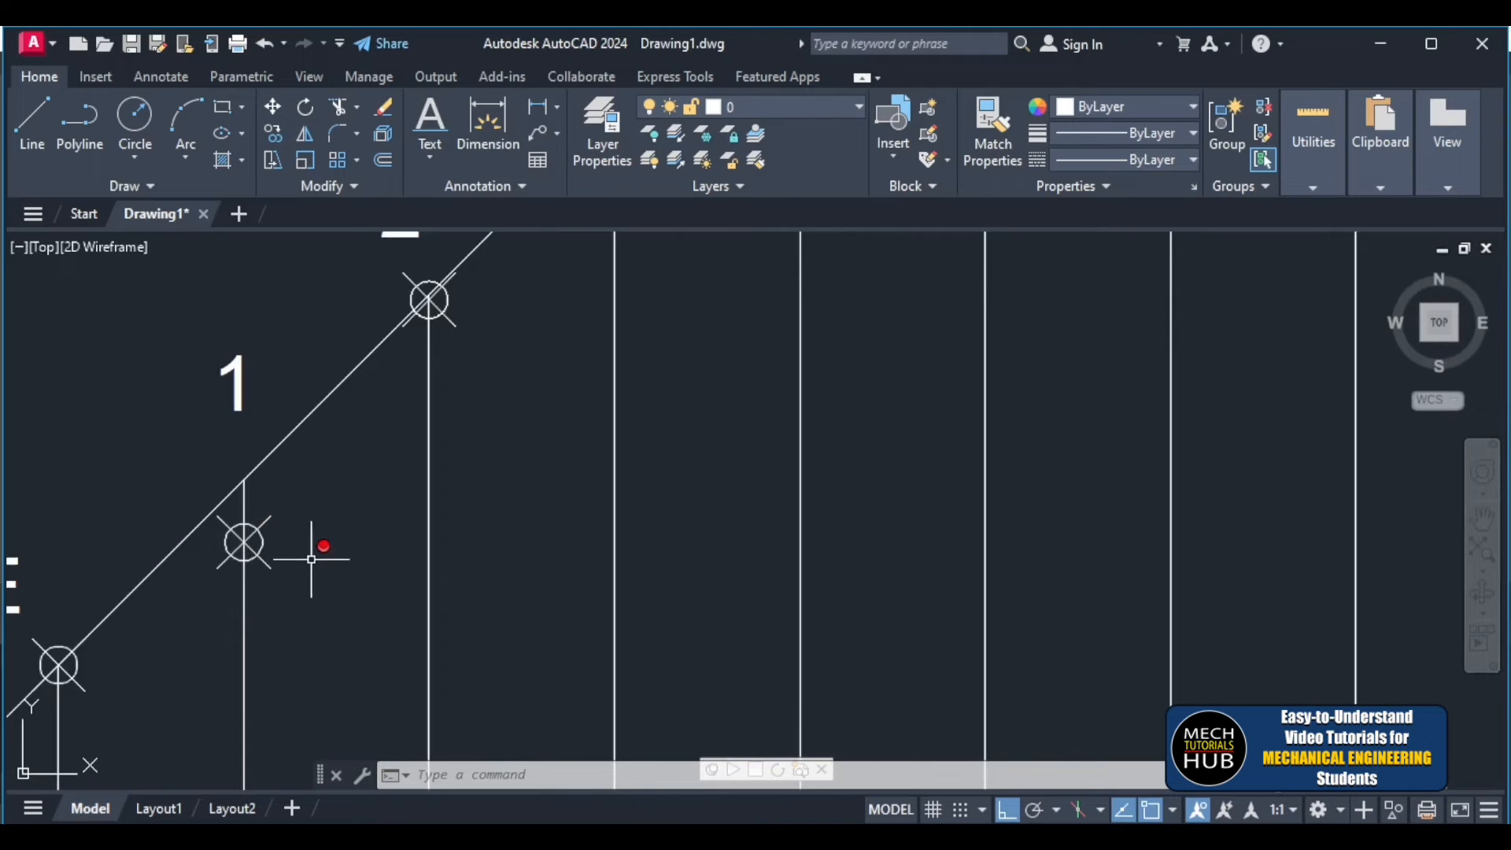
{"action": "scroll", "coordinate": [320, 546], "scroll_direction": "down", "scroll_amount": 2}
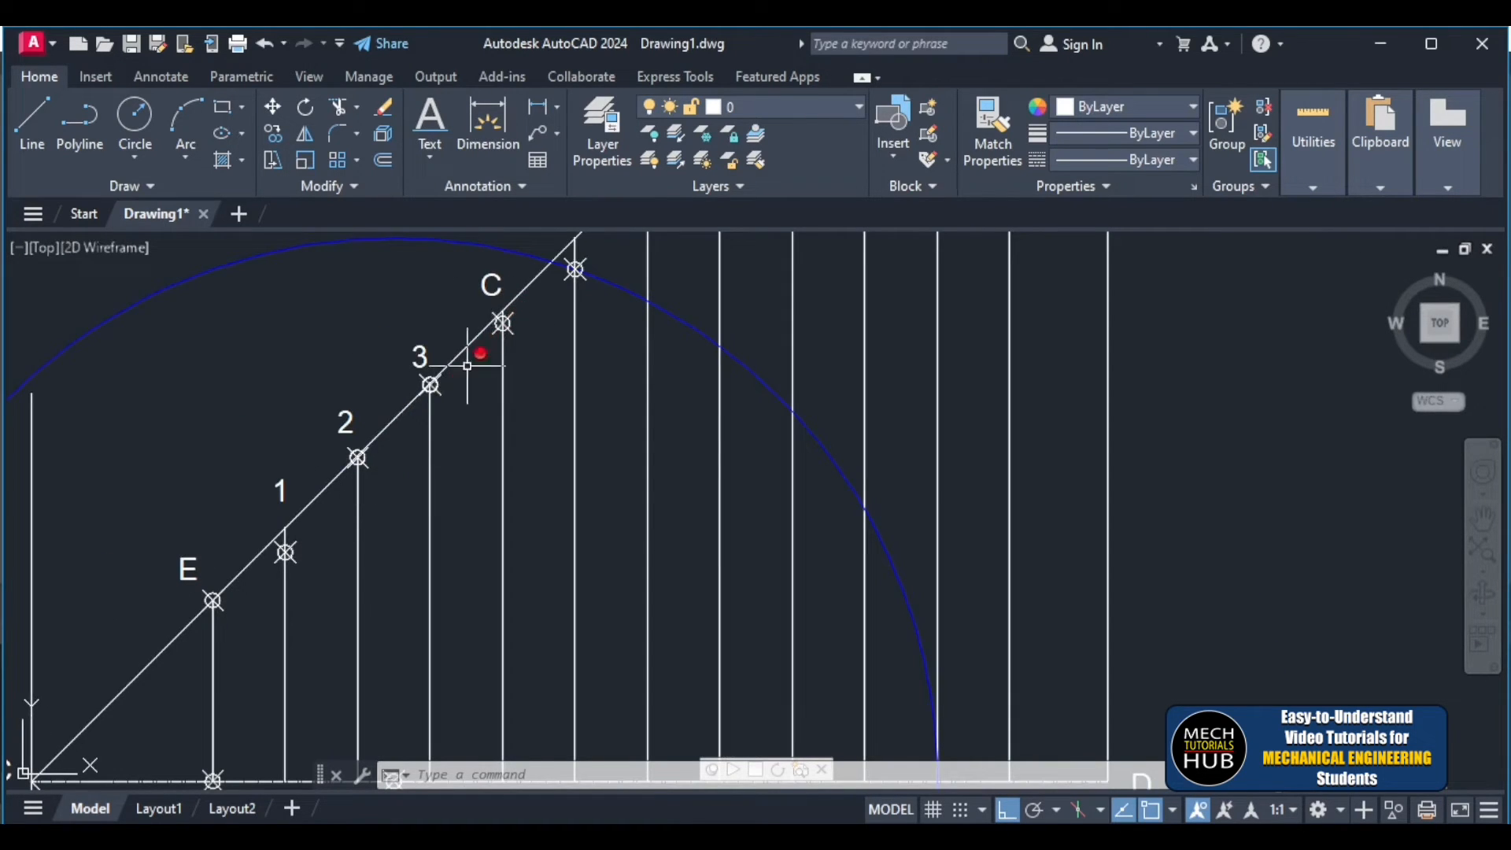
{"action": "scroll", "coordinate": [537, 317], "scroll_direction": "down", "scroll_amount": 4}
{"action": "scroll", "coordinate": [540, 321], "scroll_direction": "up", "scroll_amount": 3}
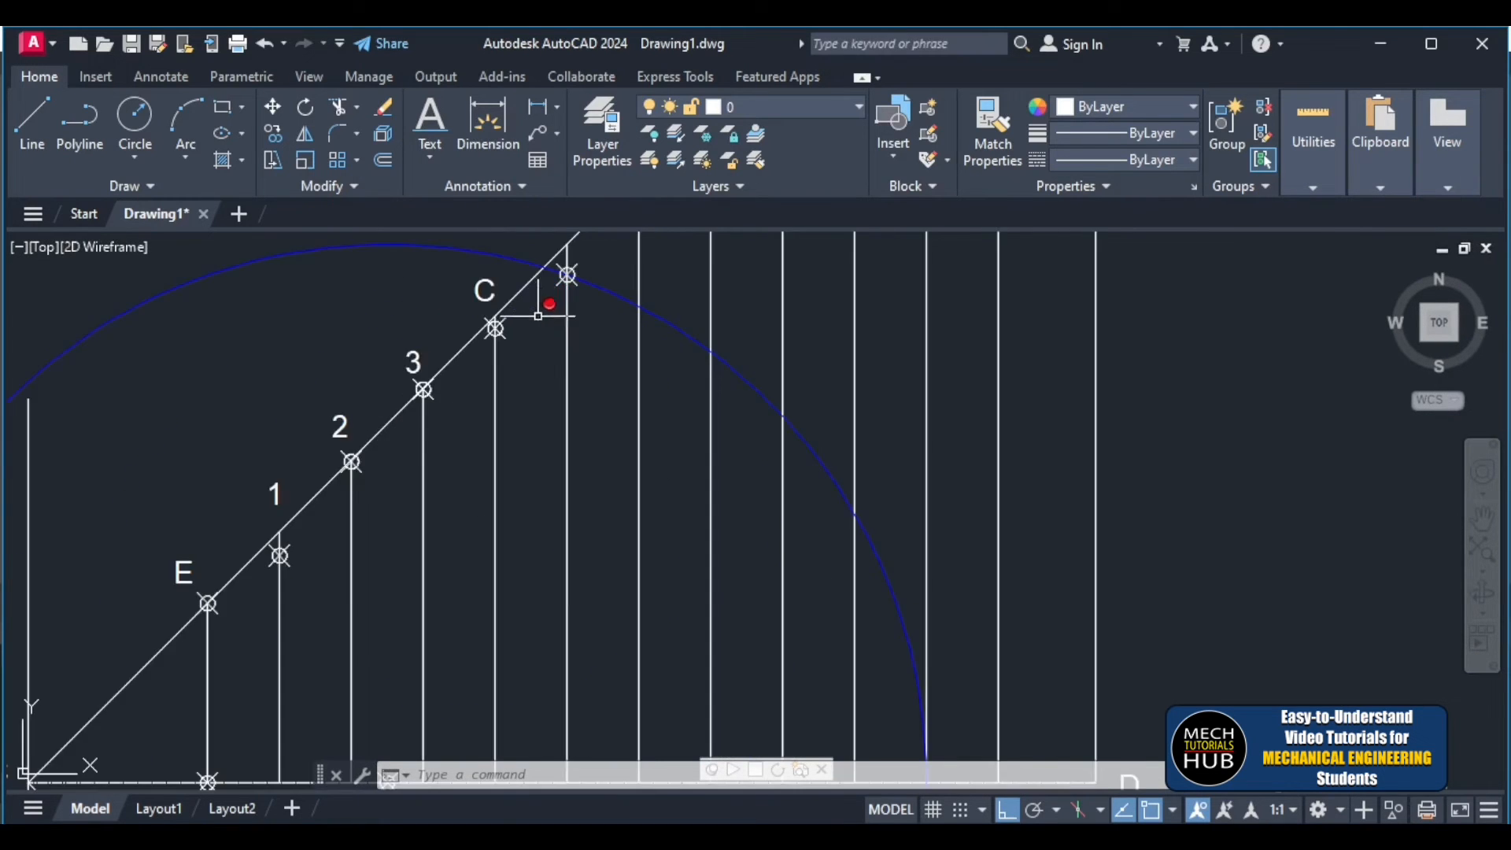
{"action": "scroll", "coordinate": [550, 296], "scroll_direction": "down", "scroll_amount": 3}
{"action": "scroll", "coordinate": [551, 290], "scroll_direction": "up", "scroll_amount": 2}
{"action": "scroll", "coordinate": [543, 339], "scroll_direction": "up", "scroll_amount": 4}
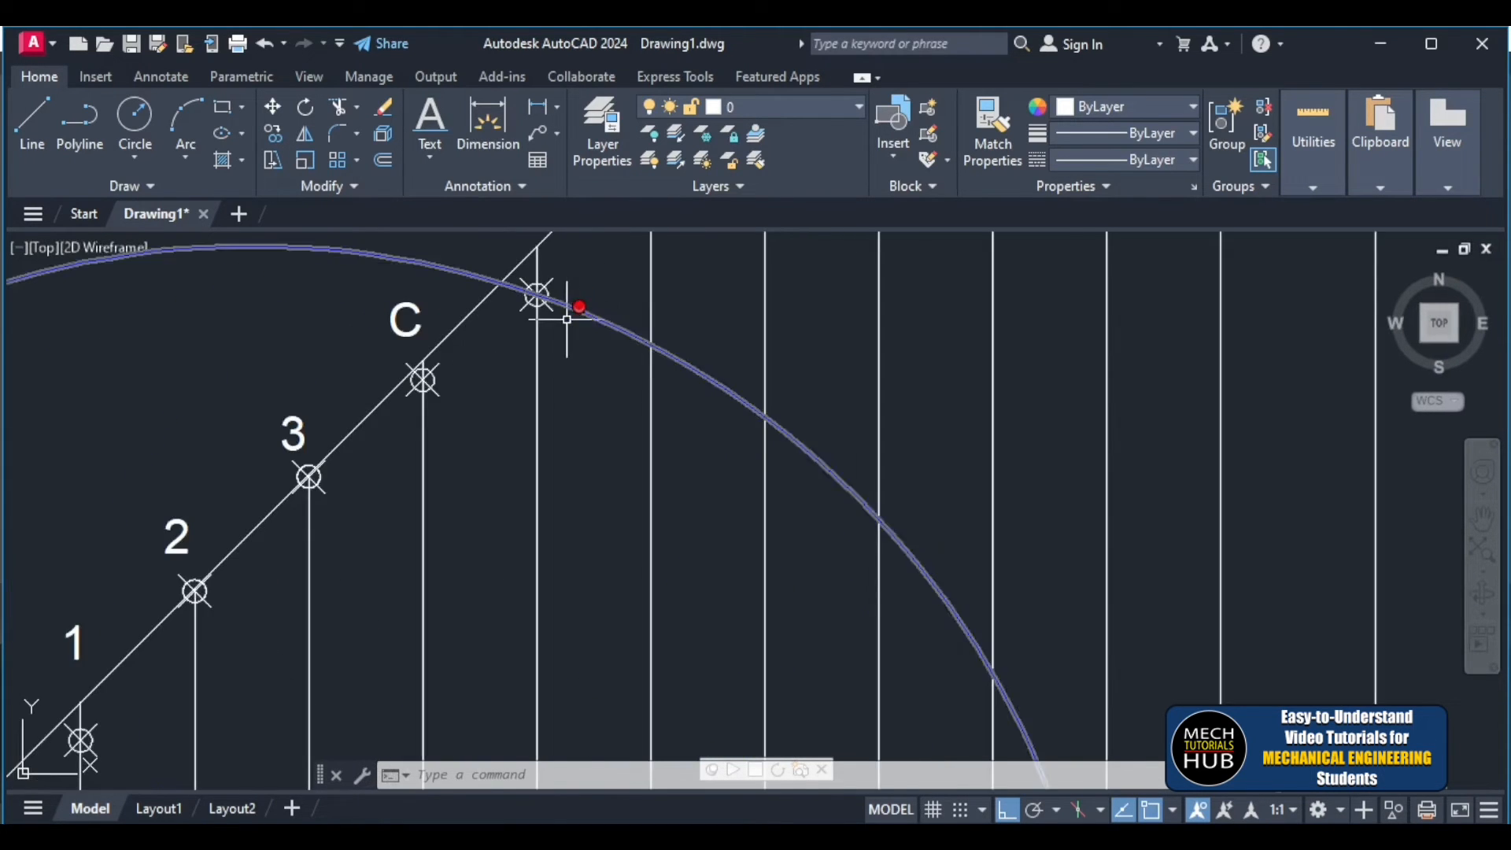
{"action": "scroll", "coordinate": [580, 310], "scroll_direction": "down", "scroll_amount": 9}
{"action": "scroll", "coordinate": [583, 472], "scroll_direction": "up", "scroll_amount": 3}
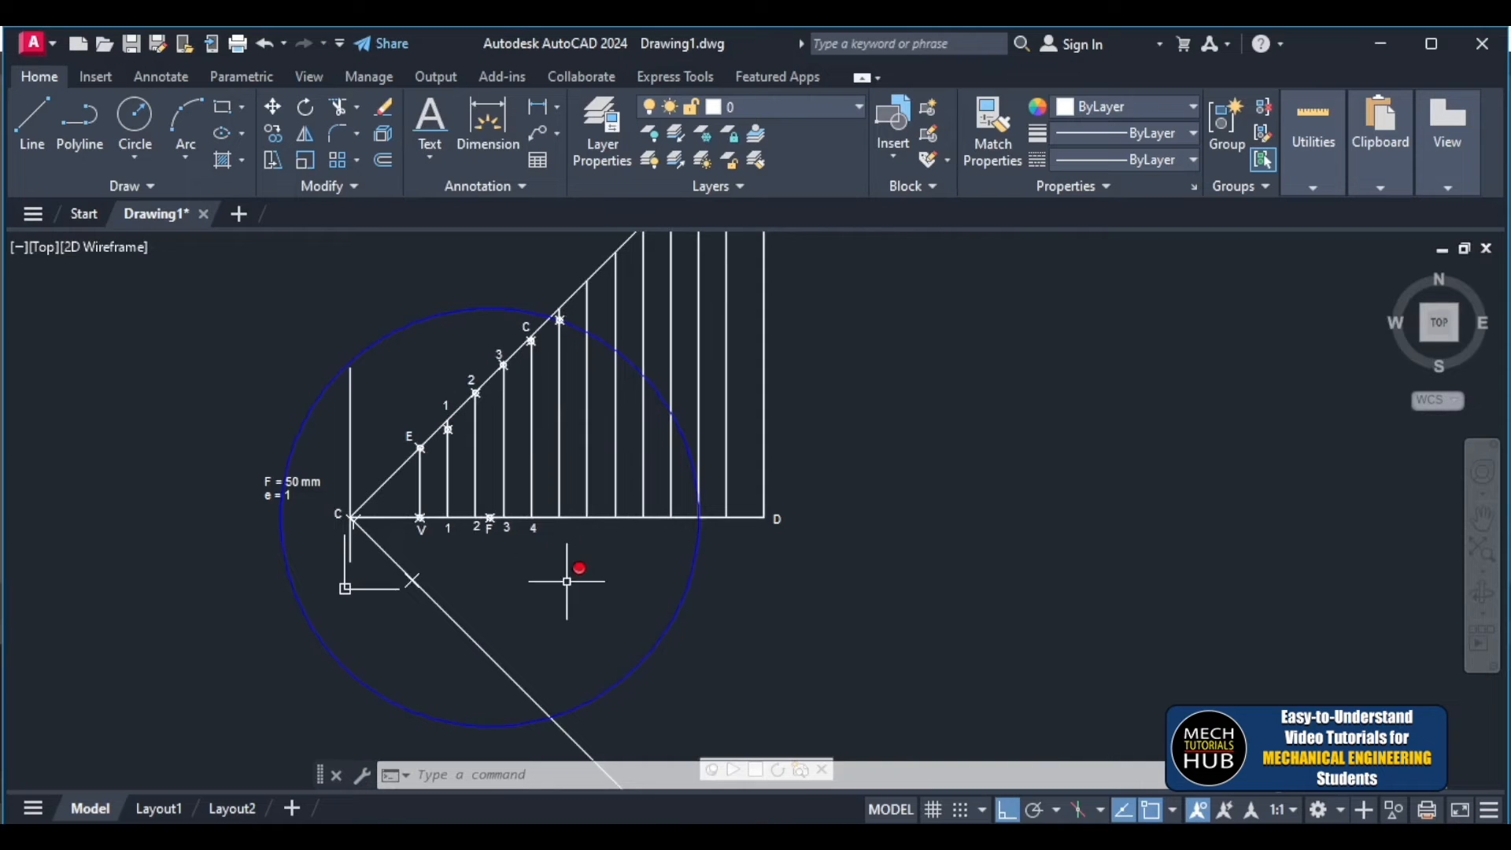
- Move the circle's centre from F to the foot of the sixth vertical line after V and enlarge its radius to that line's upper end
{"action": "left_click", "coordinate": [659, 635]}
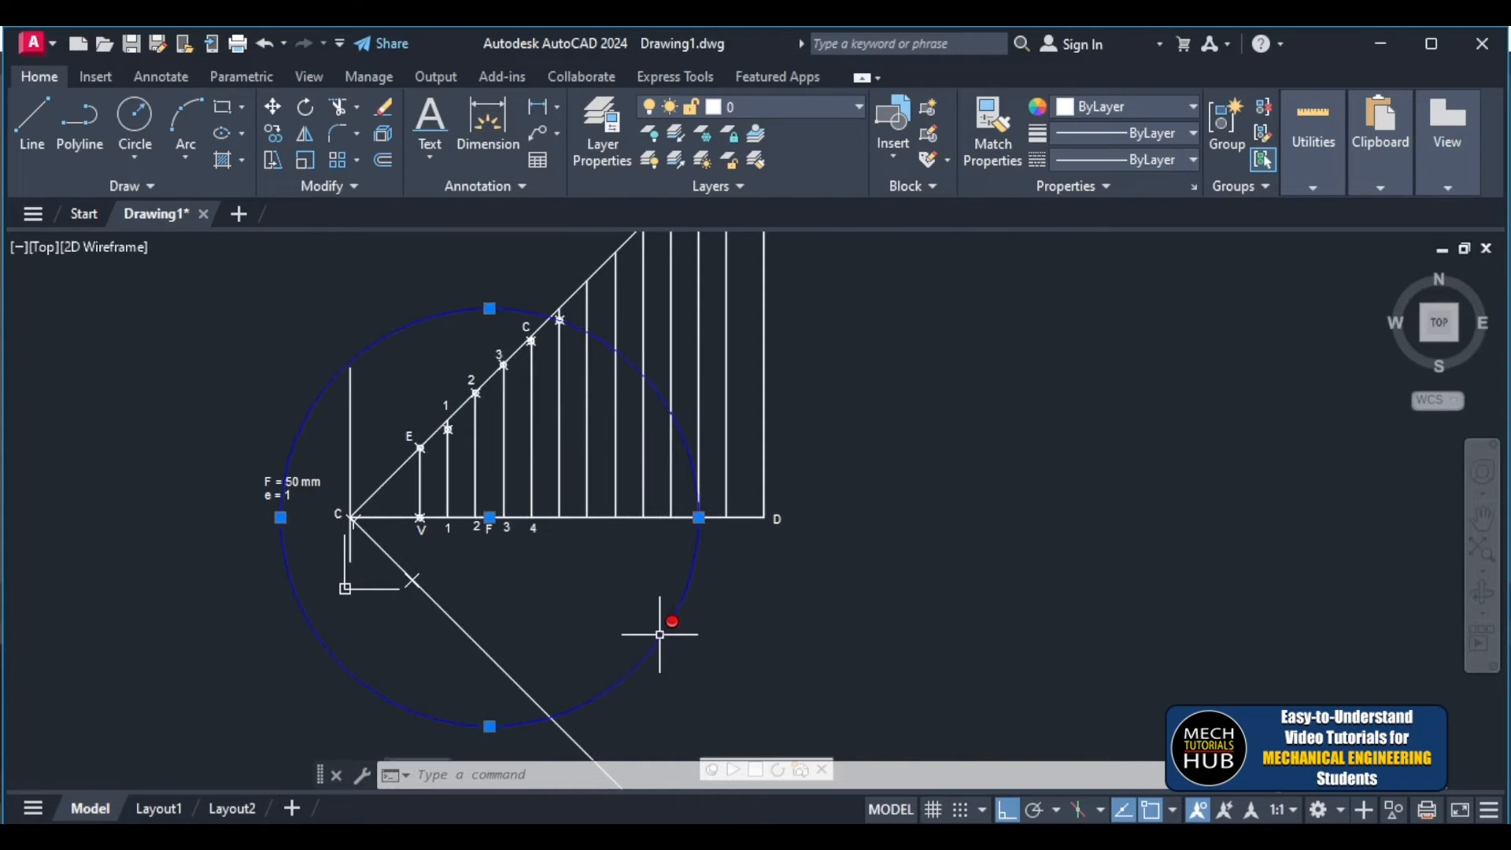
{"action": "scroll", "coordinate": [479, 523], "scroll_direction": "up", "scroll_amount": 3}
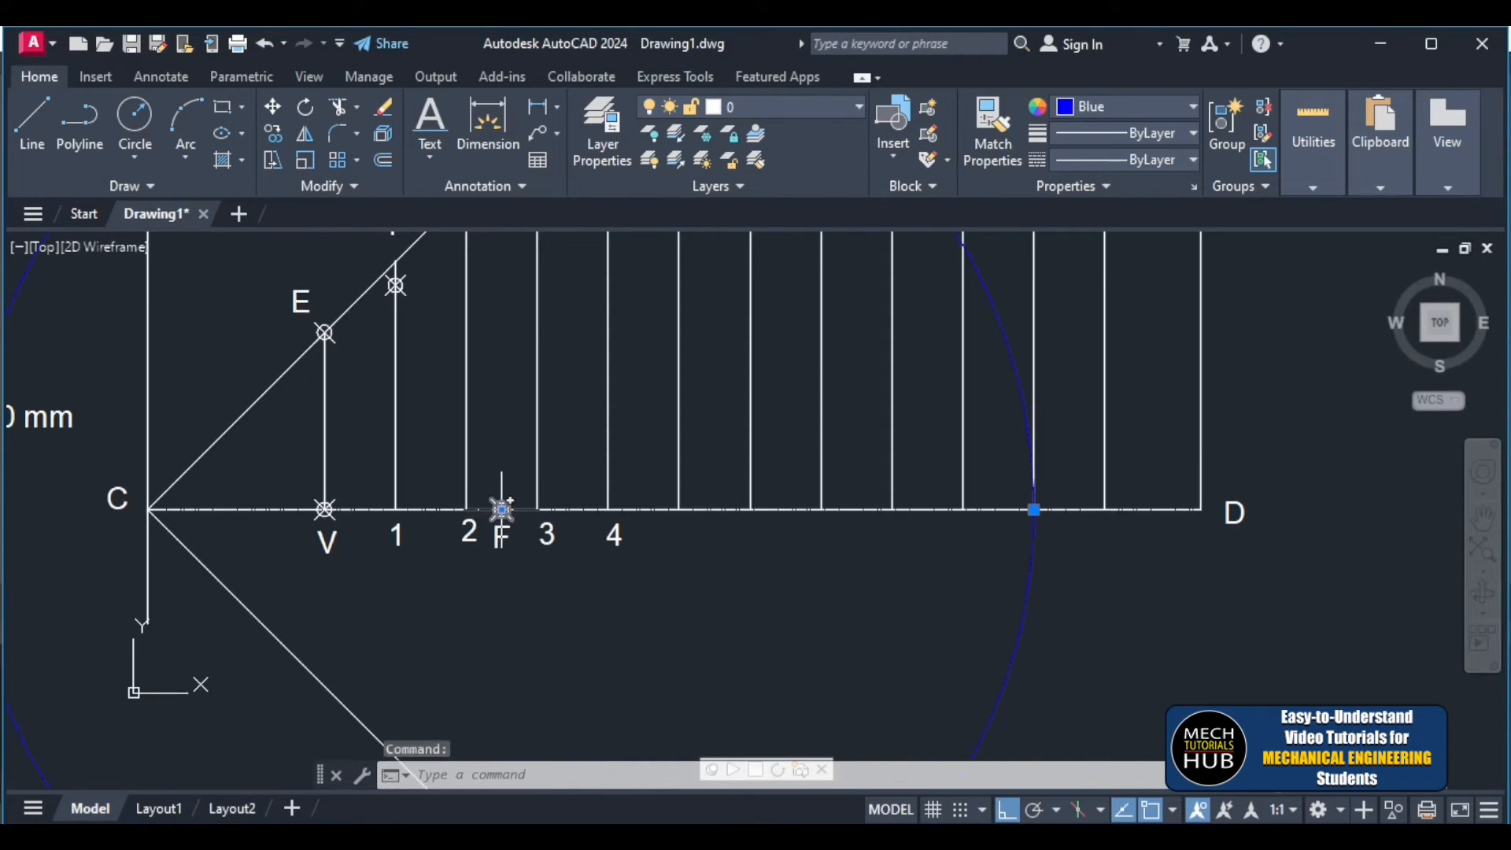
{"action": "left_click", "coordinate": [501, 510]}
{"action": "scroll", "coordinate": [641, 677], "scroll_direction": "down", "scroll_amount": 3}
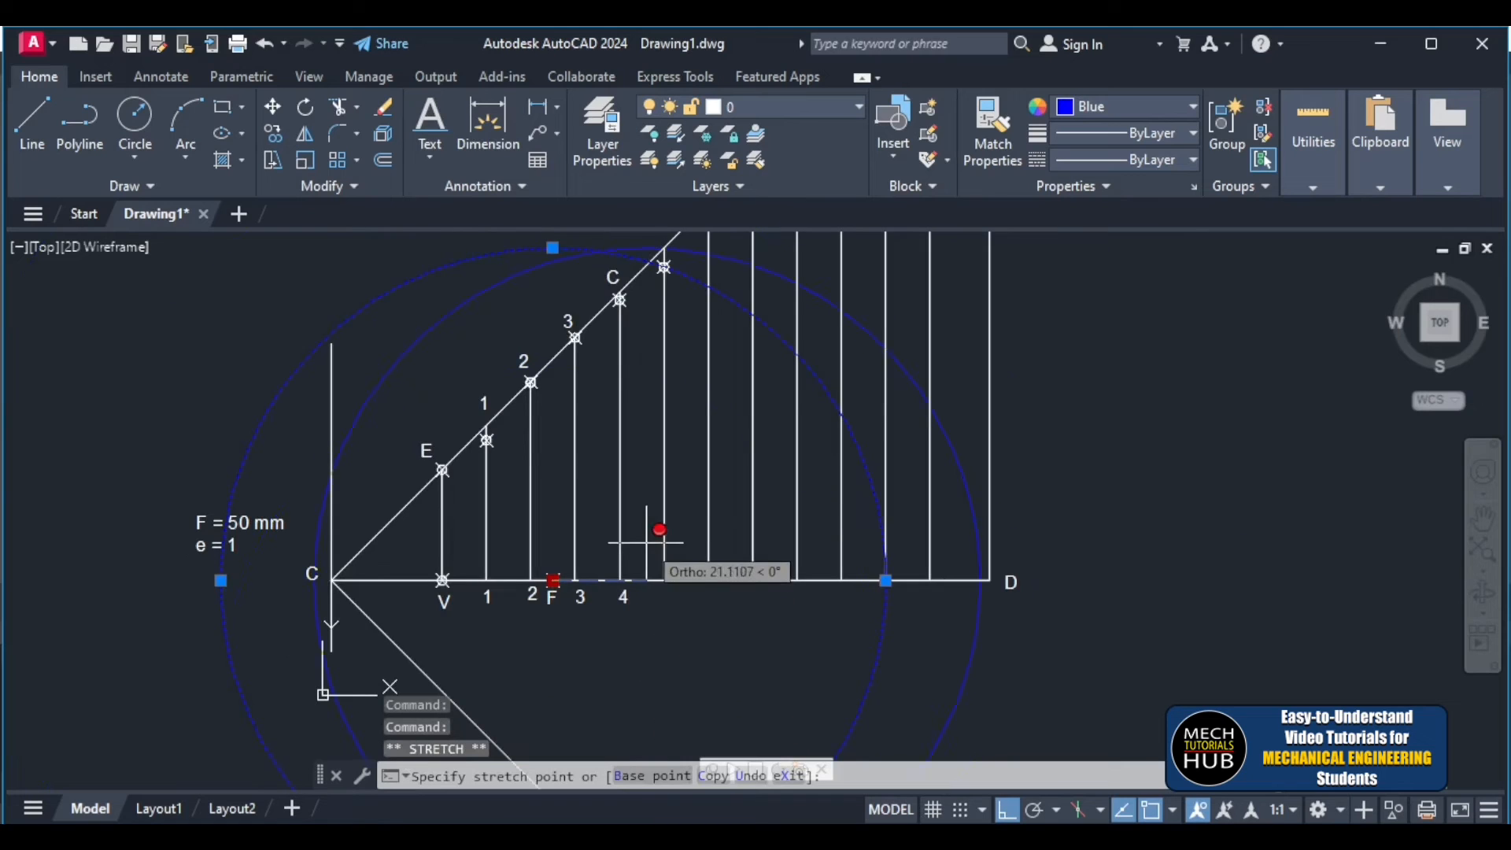
{"action": "left_click", "coordinate": [708, 581]}
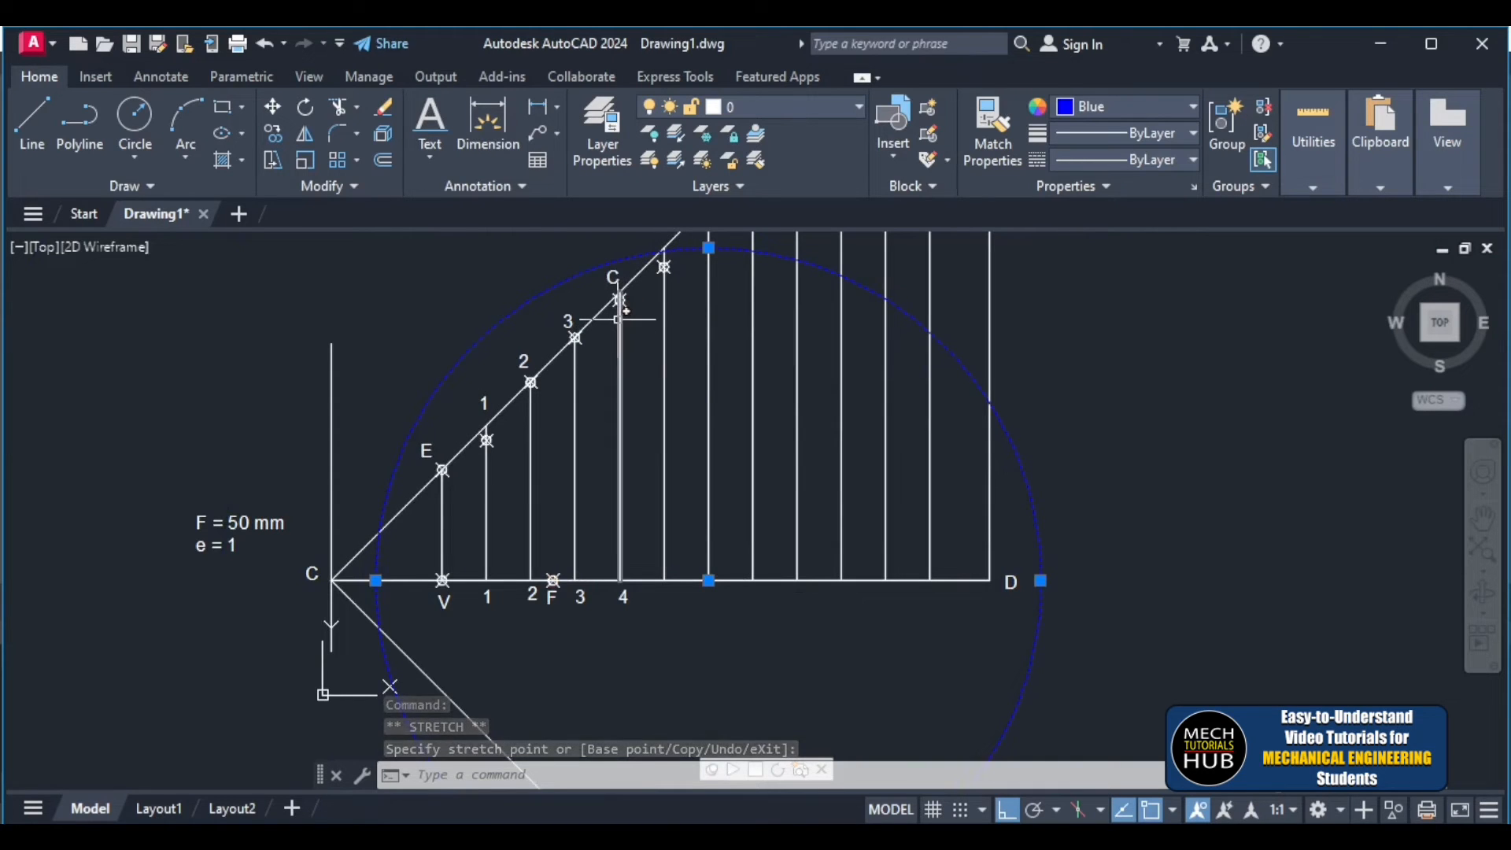
{"action": "scroll", "coordinate": [838, 512], "scroll_direction": "down", "scroll_amount": 4}
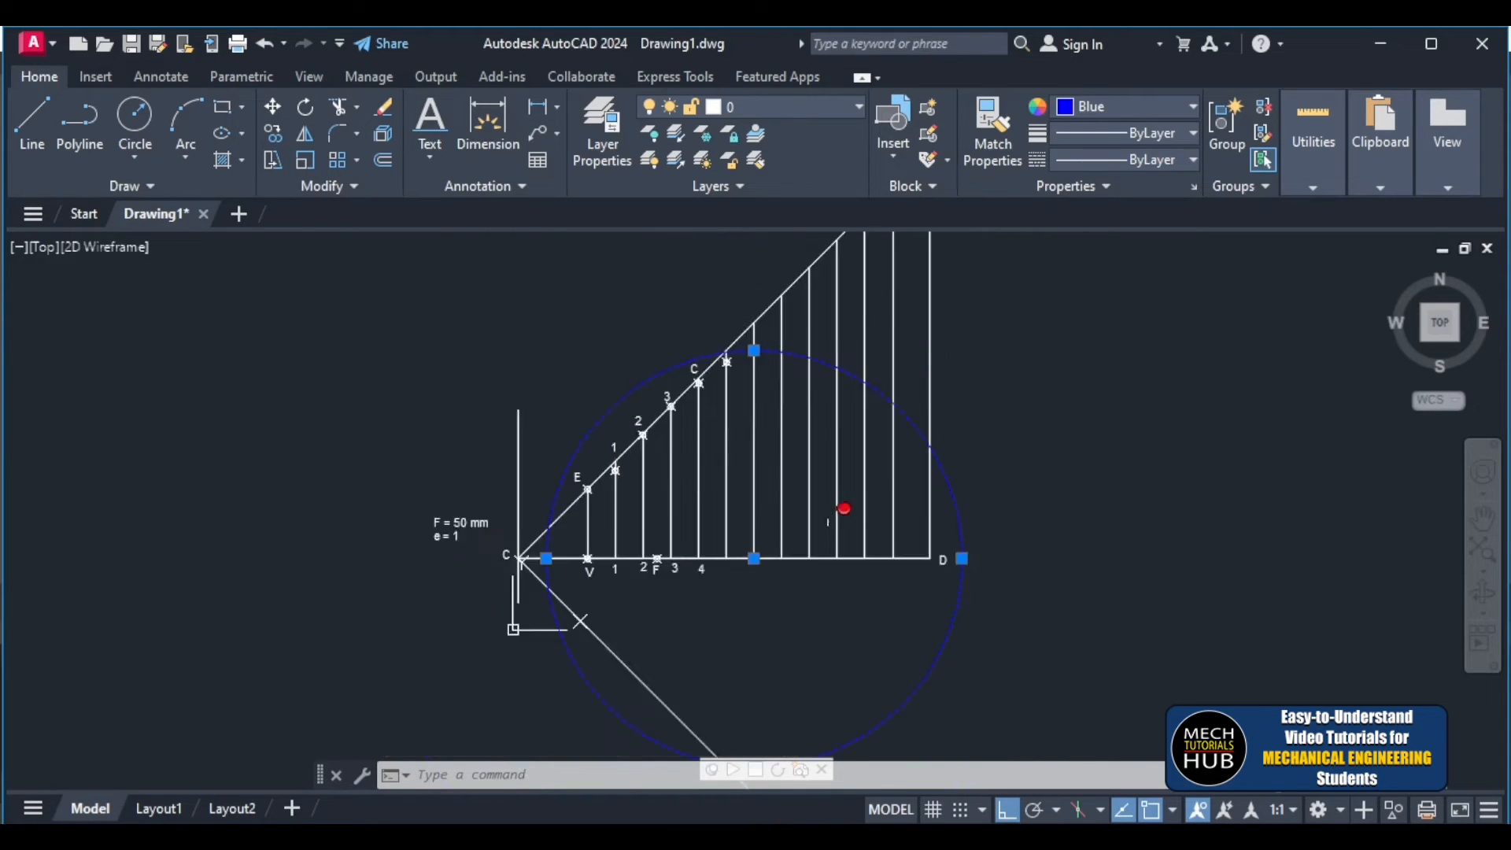
{"action": "scroll", "coordinate": [794, 414], "scroll_direction": "up", "scroll_amount": 4}
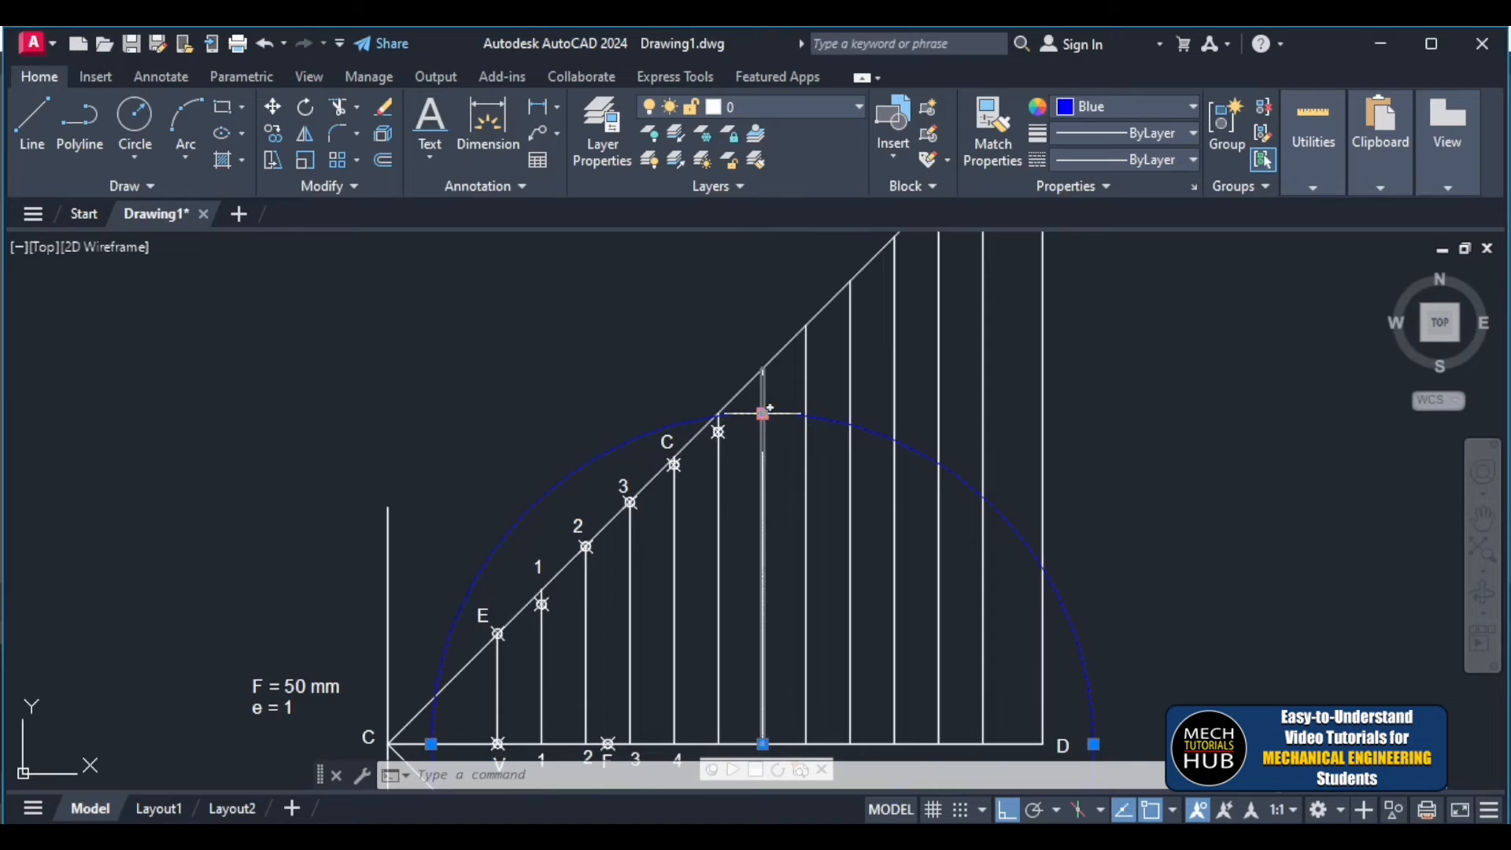
{"action": "left_click", "coordinate": [767, 409]}
{"action": "left_click", "coordinate": [764, 368]}
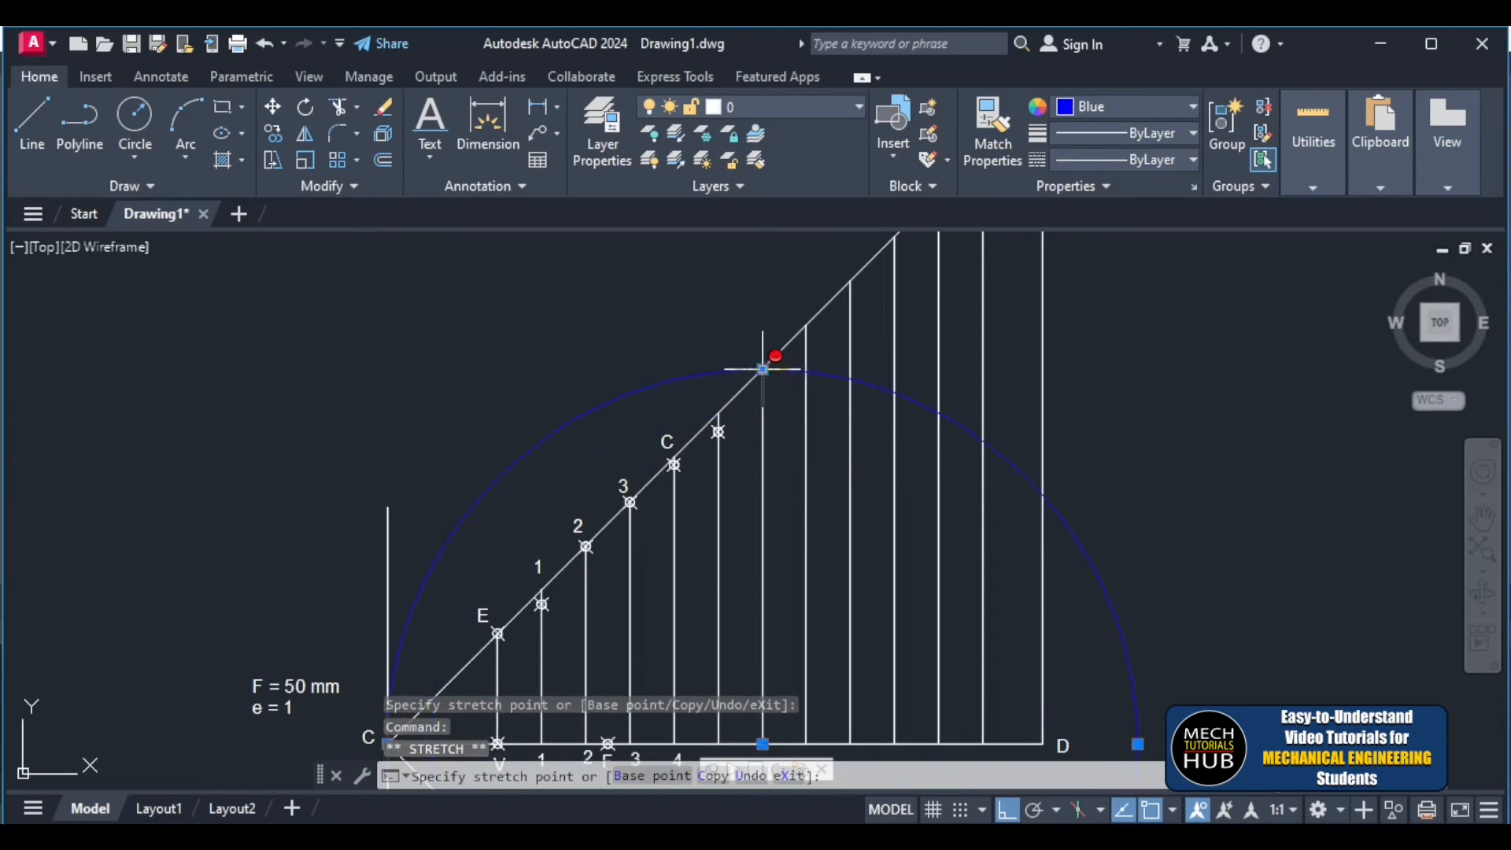
- Move the enlarged circle by its centre from the foot of the sixth vertical line after V back to the focus F
{"action": "scroll", "coordinate": [755, 502], "scroll_direction": "down", "scroll_amount": 2}
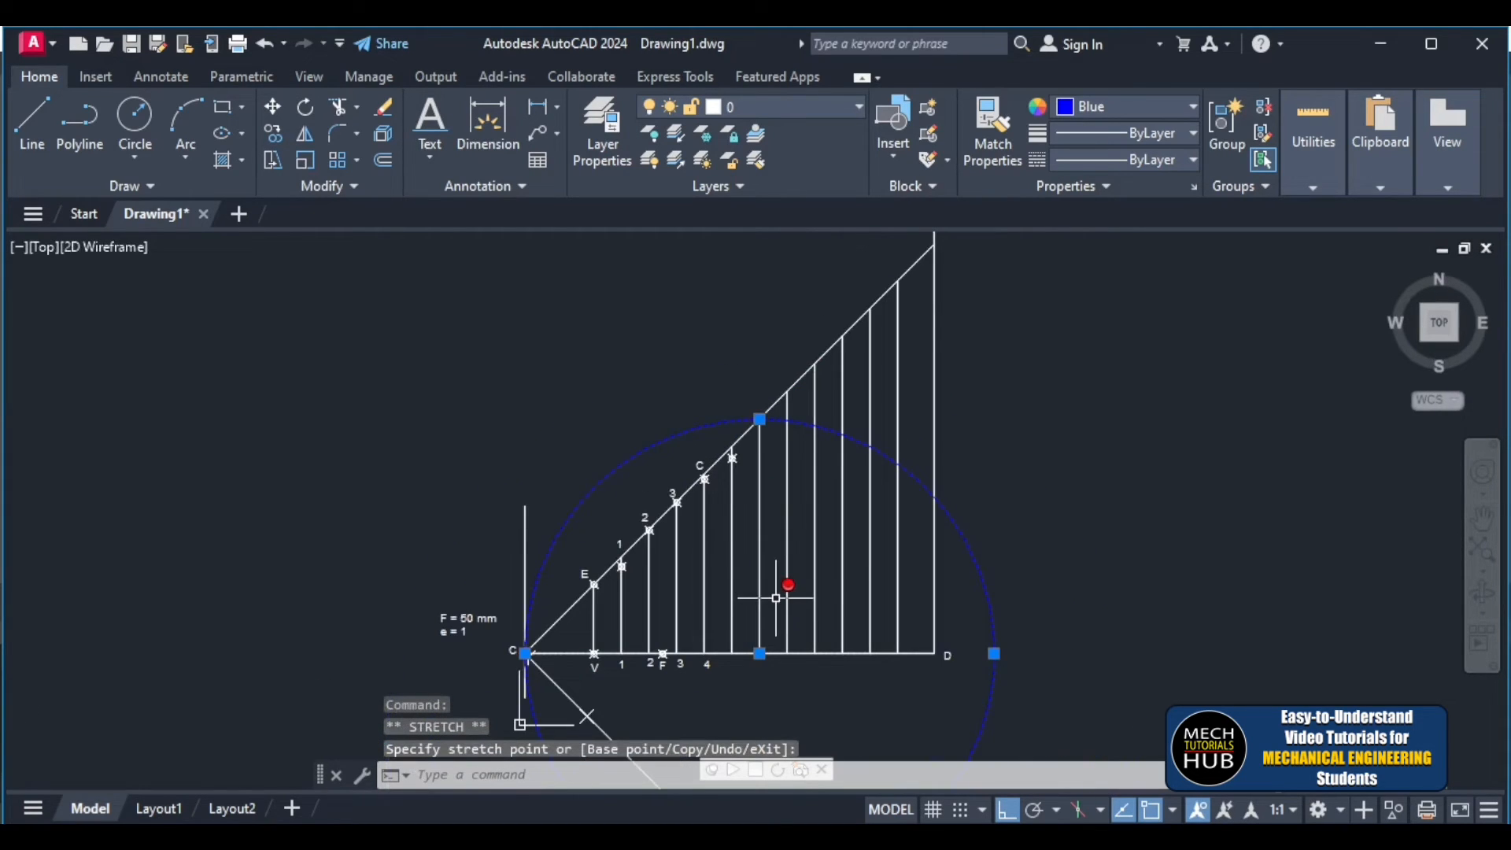
{"action": "scroll", "coordinate": [776, 599], "scroll_direction": "down", "scroll_amount": 3}
{"action": "scroll", "coordinate": [884, 610], "scroll_direction": "up", "scroll_amount": 2}
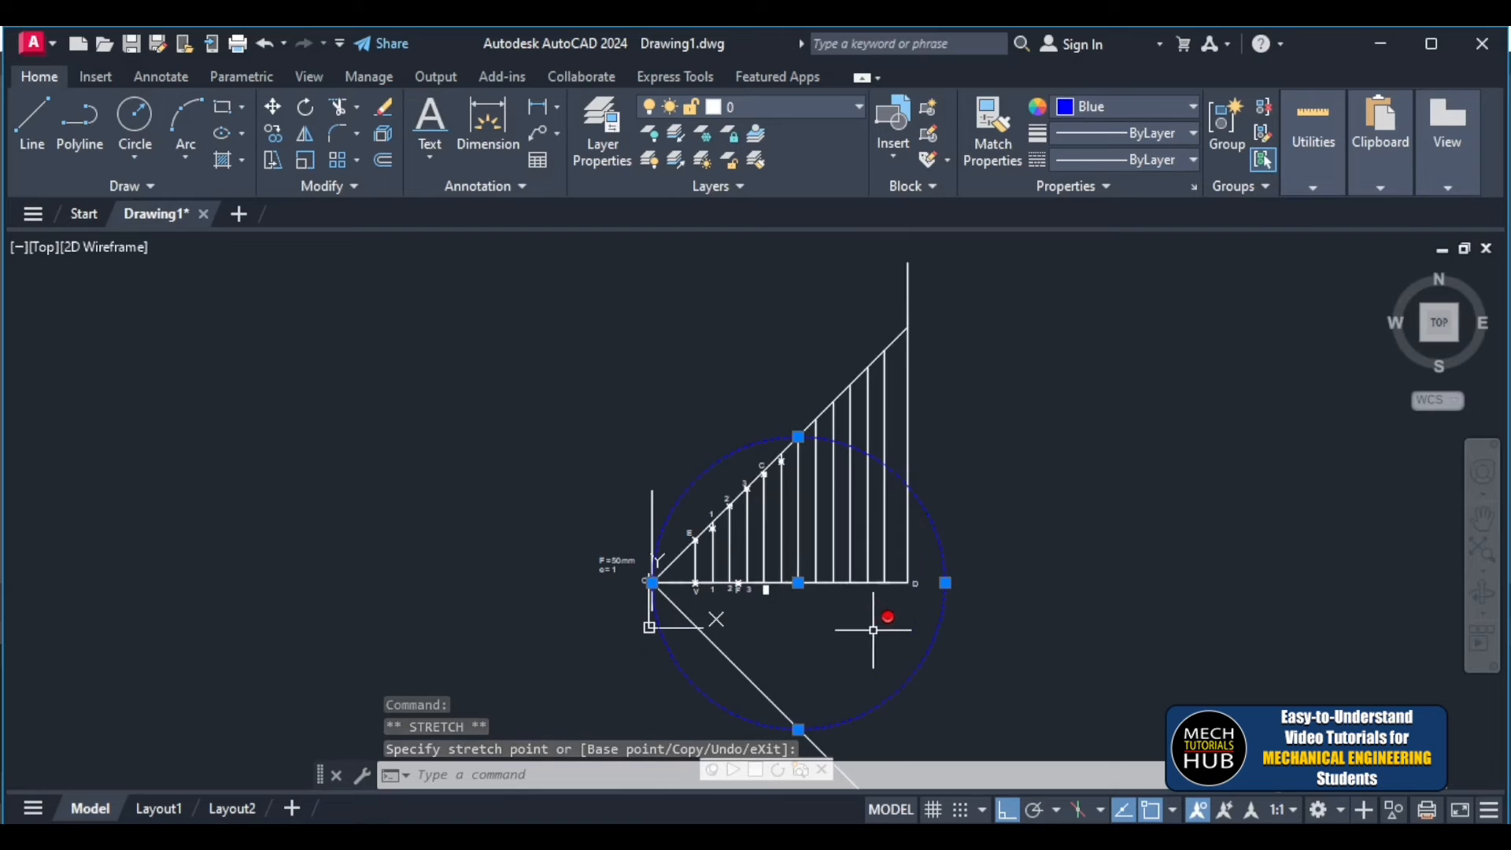
{"action": "left_click", "coordinate": [798, 583]}
{"action": "scroll", "coordinate": [716, 587], "scroll_direction": "up", "scroll_amount": 5}
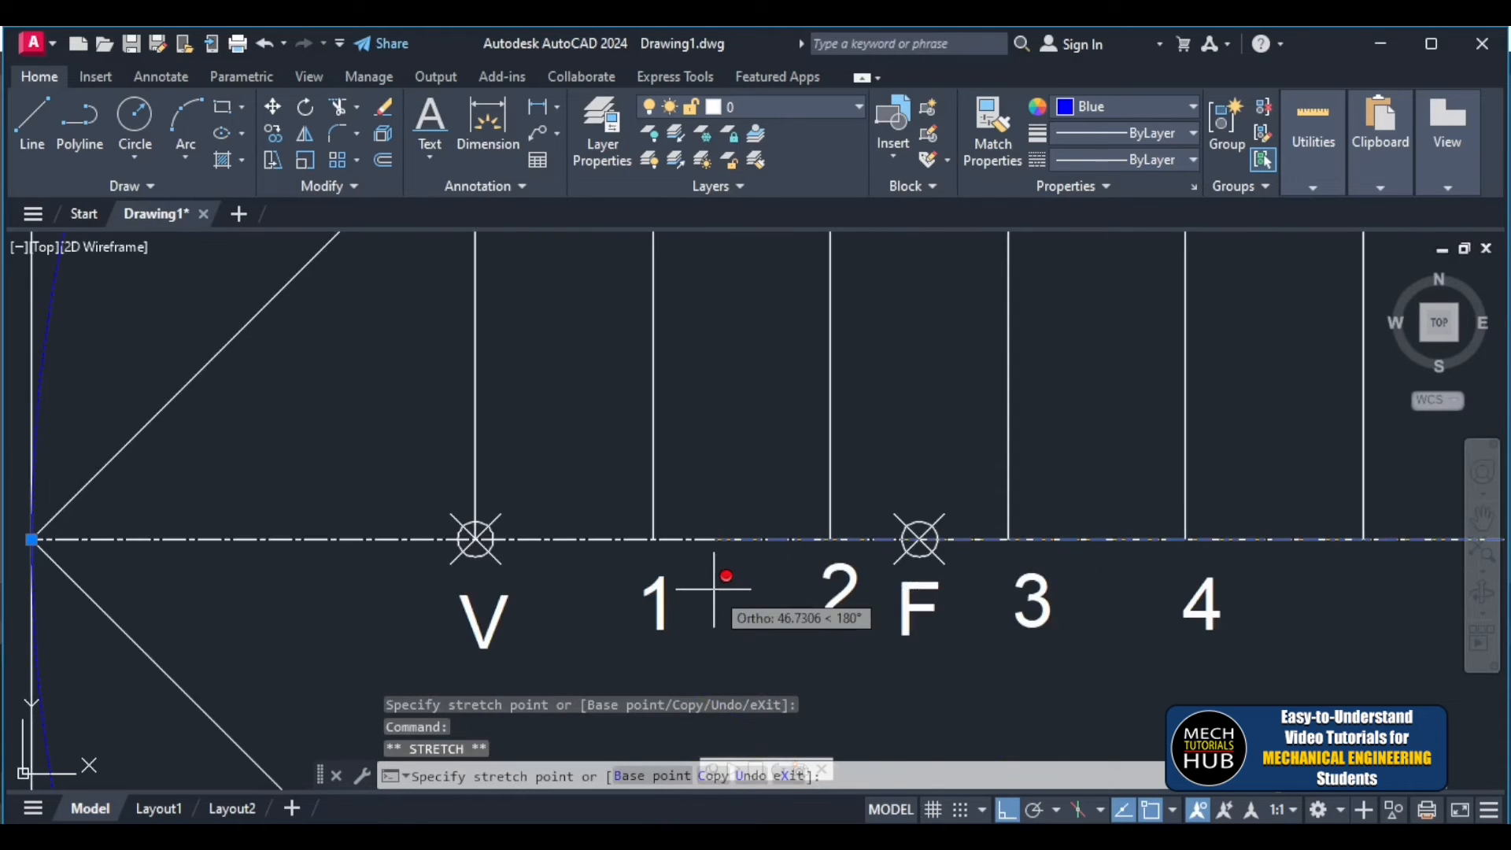
{"action": "left_click", "coordinate": [920, 540]}
- Place a point where the blue circle crosses the sixth vertical line after V, just below the inclined line
{"action": "scroll", "coordinate": [925, 524], "scroll_direction": "down", "scroll_amount": 5}
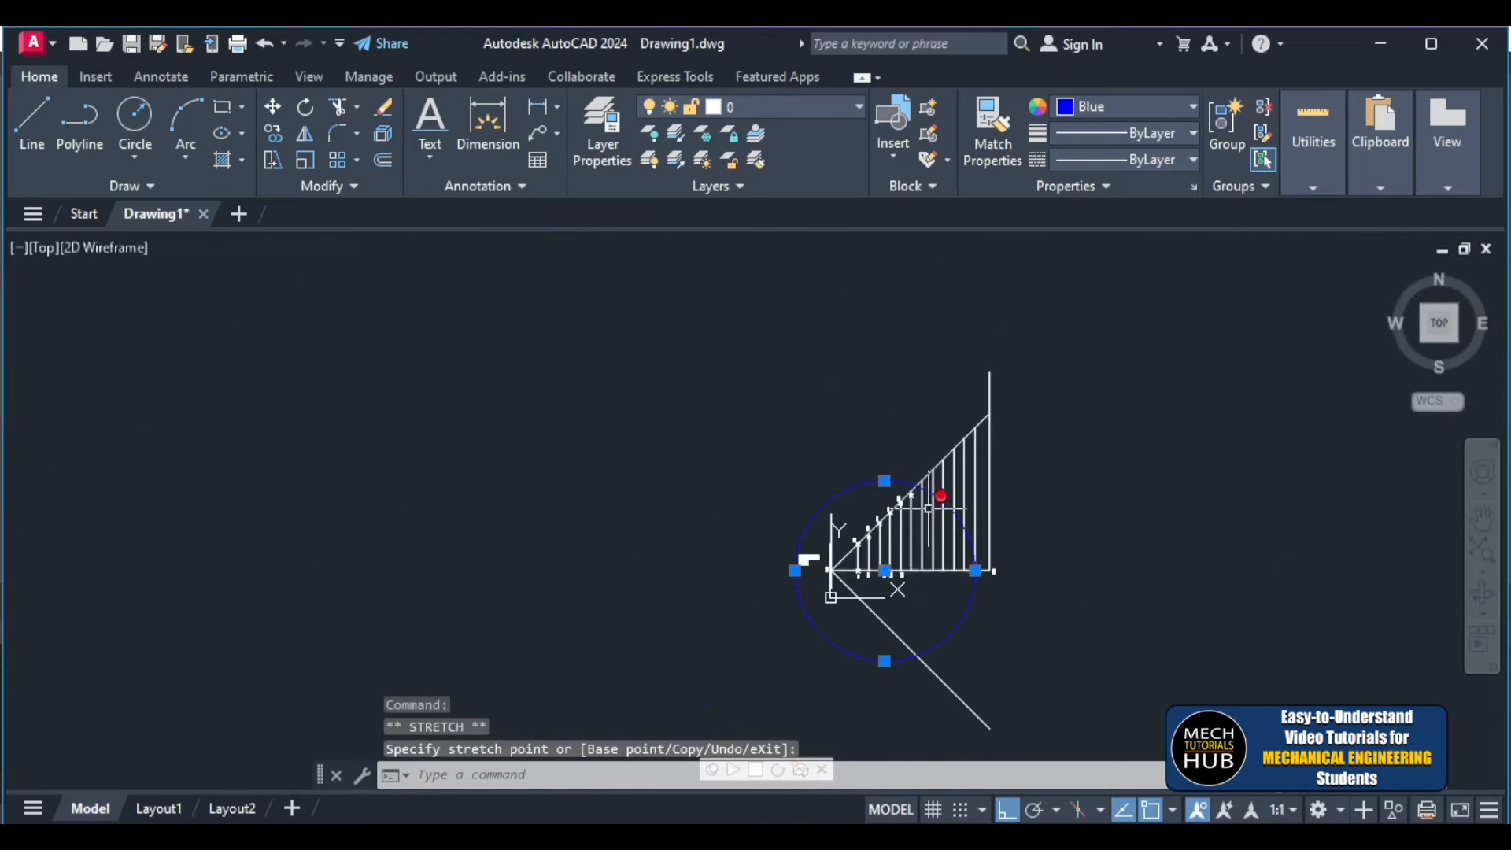
{"action": "scroll", "coordinate": [929, 509], "scroll_direction": "up", "scroll_amount": 5}
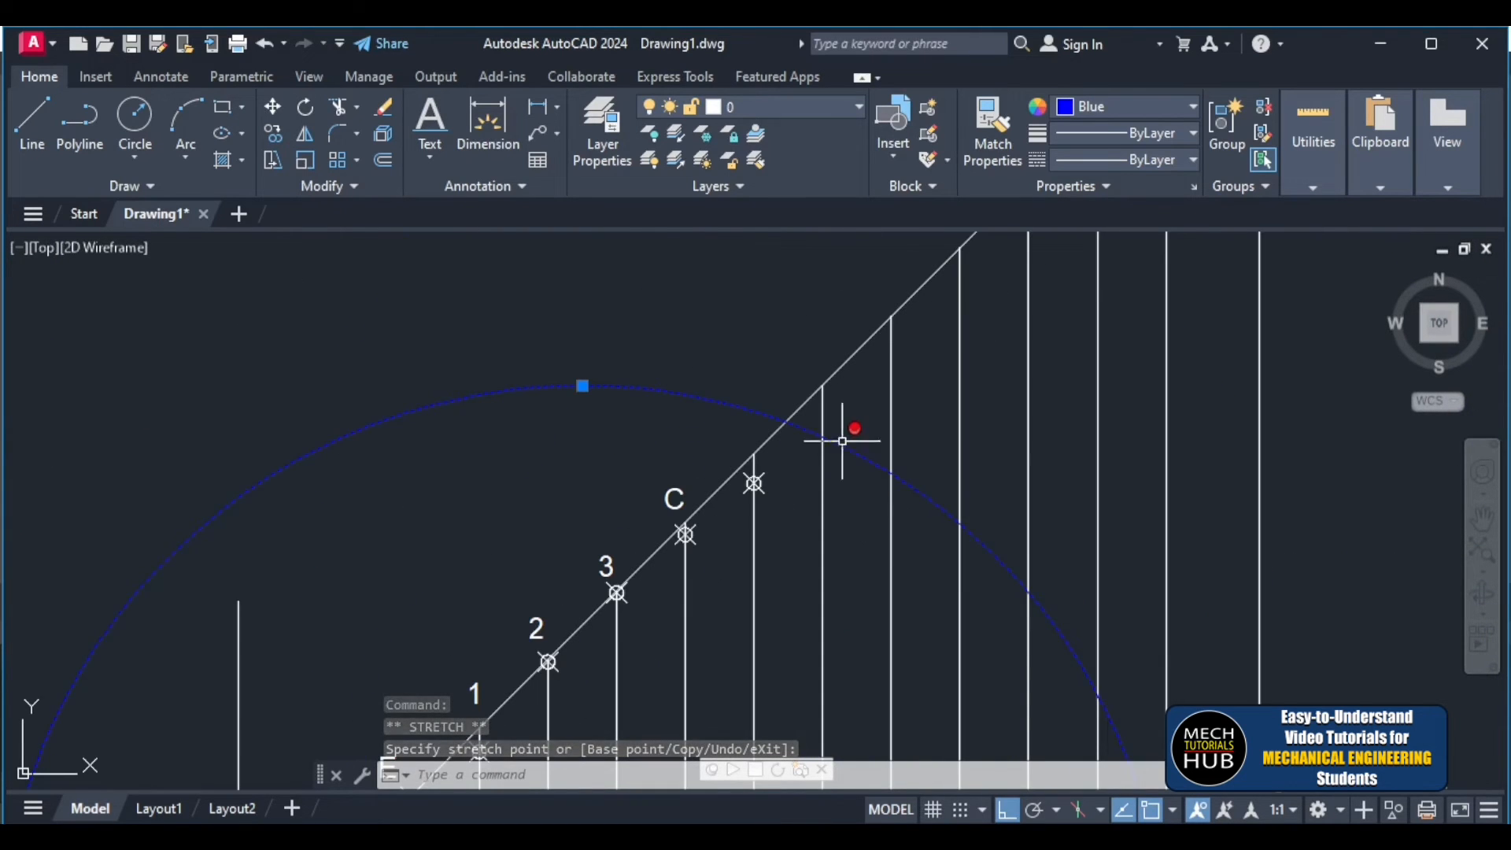
{"action": "type", "text": "p"}
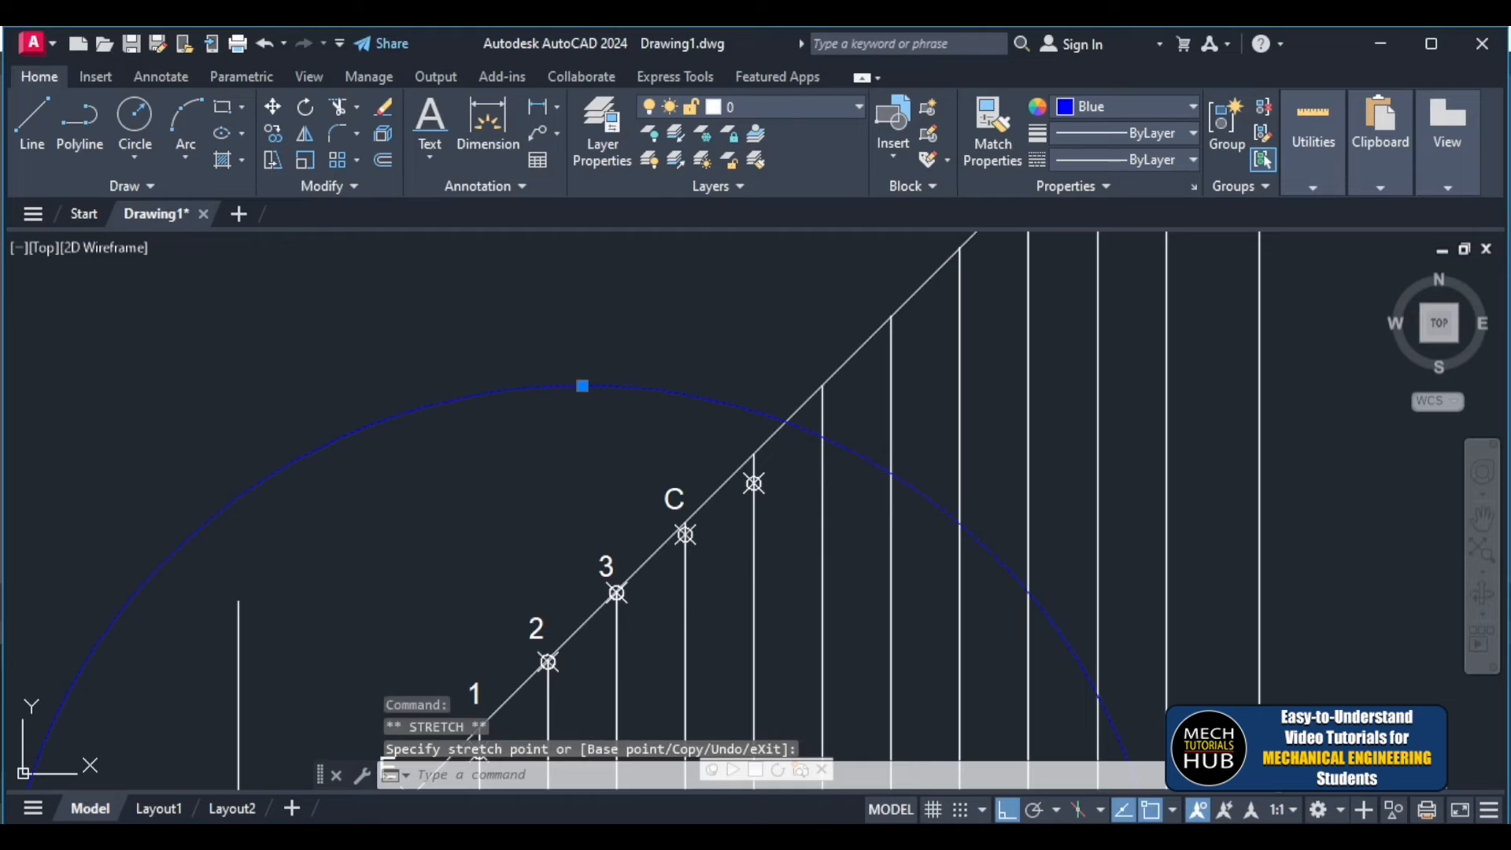
{"action": "type", "text": "o"}
{"action": "key", "text": "Return"}
{"action": "left_click", "coordinate": [823, 437]}
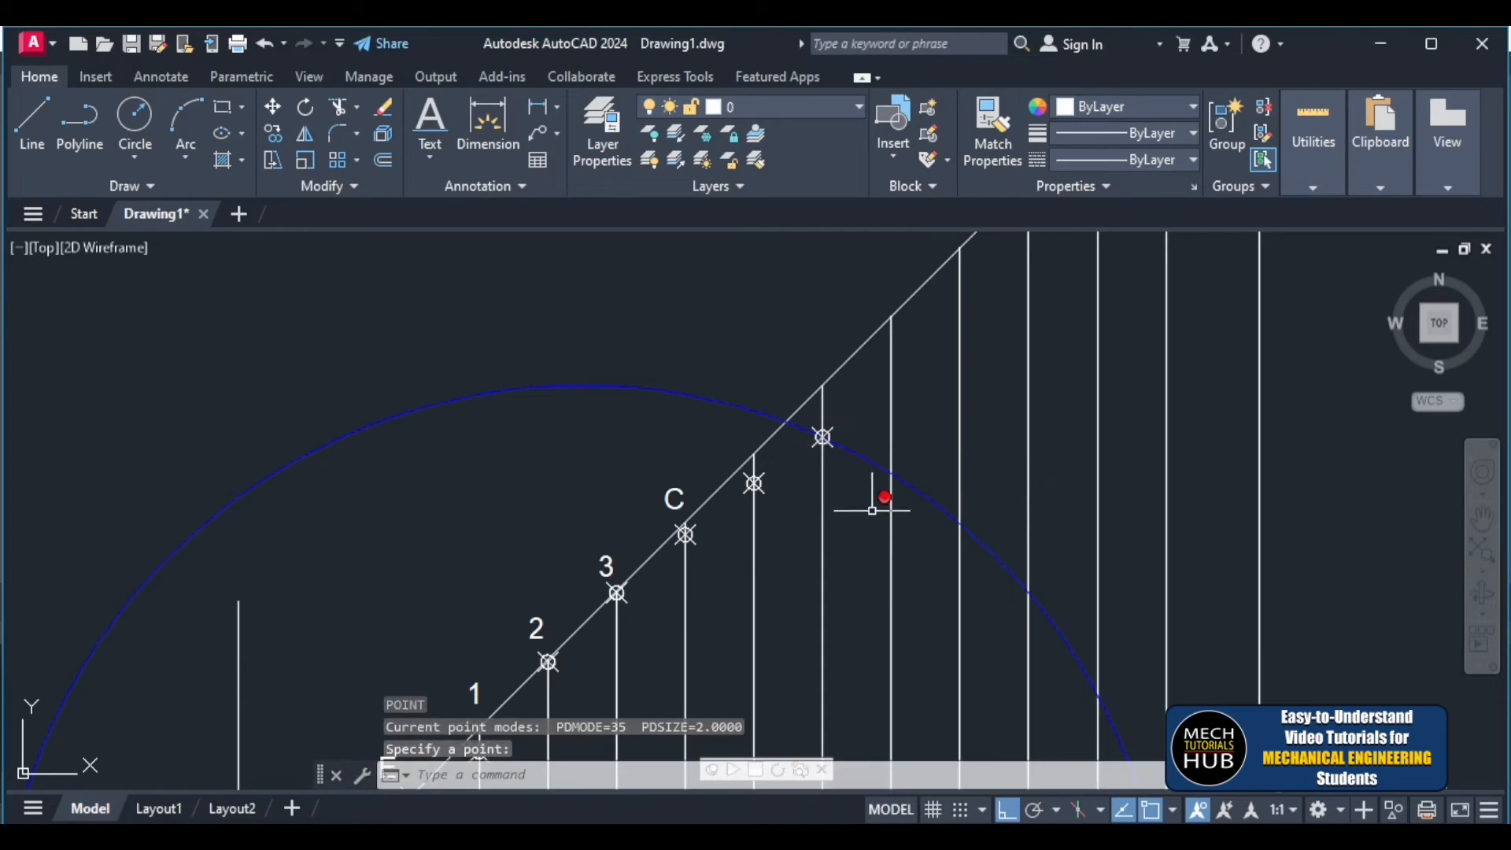
- Move the circle's centre from F to the foot of the seventh vertical line after V and enlarge its radius to that line's upper end
{"action": "scroll", "coordinate": [872, 536], "scroll_direction": "down", "scroll_amount": 4}
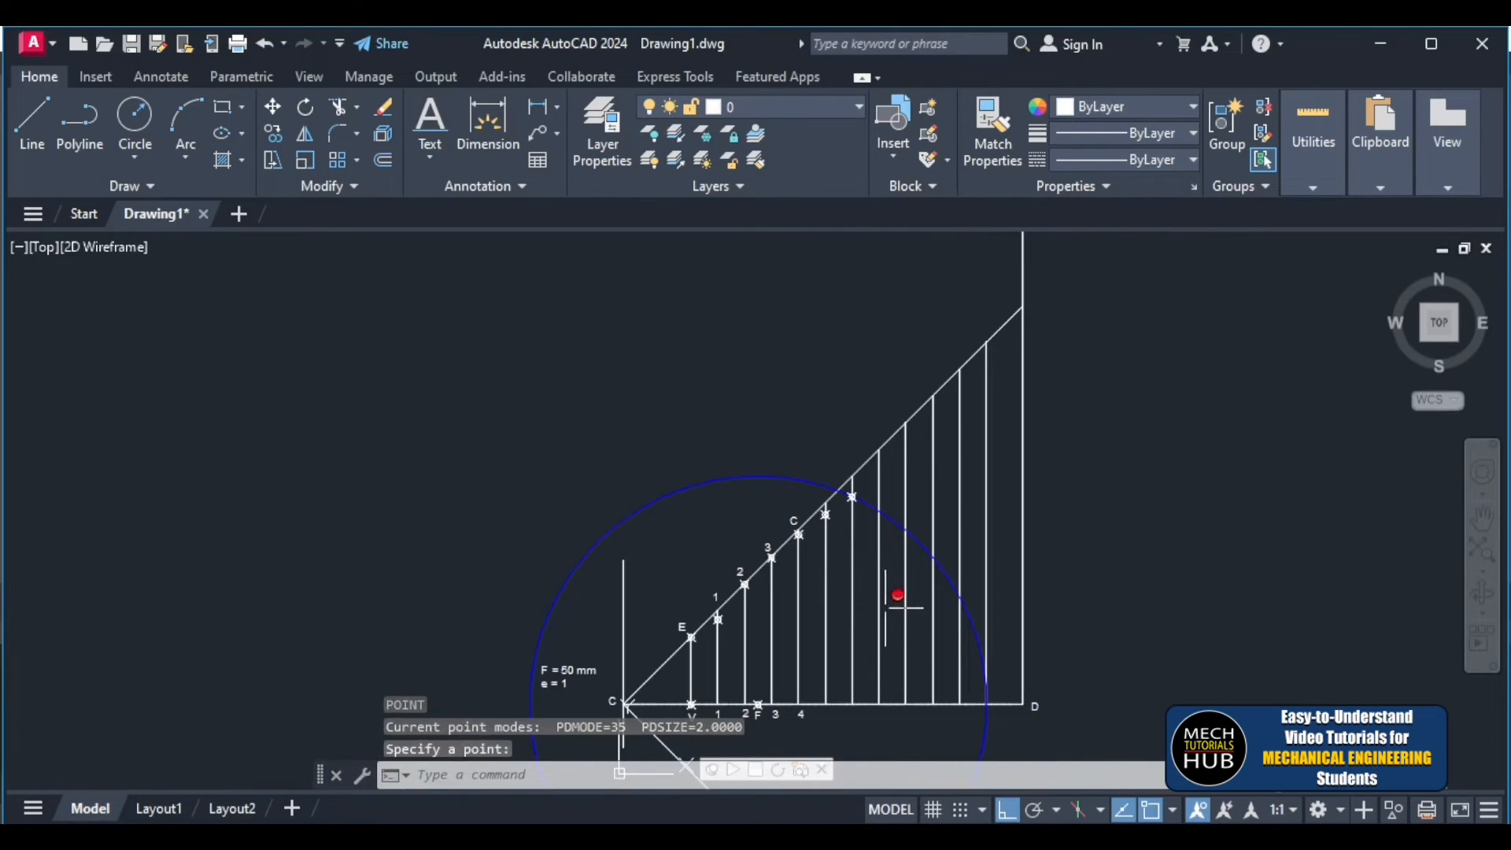
{"action": "scroll", "coordinate": [903, 607], "scroll_direction": "down", "scroll_amount": 5}
{"action": "scroll", "coordinate": [897, 579], "scroll_direction": "up", "scroll_amount": 5}
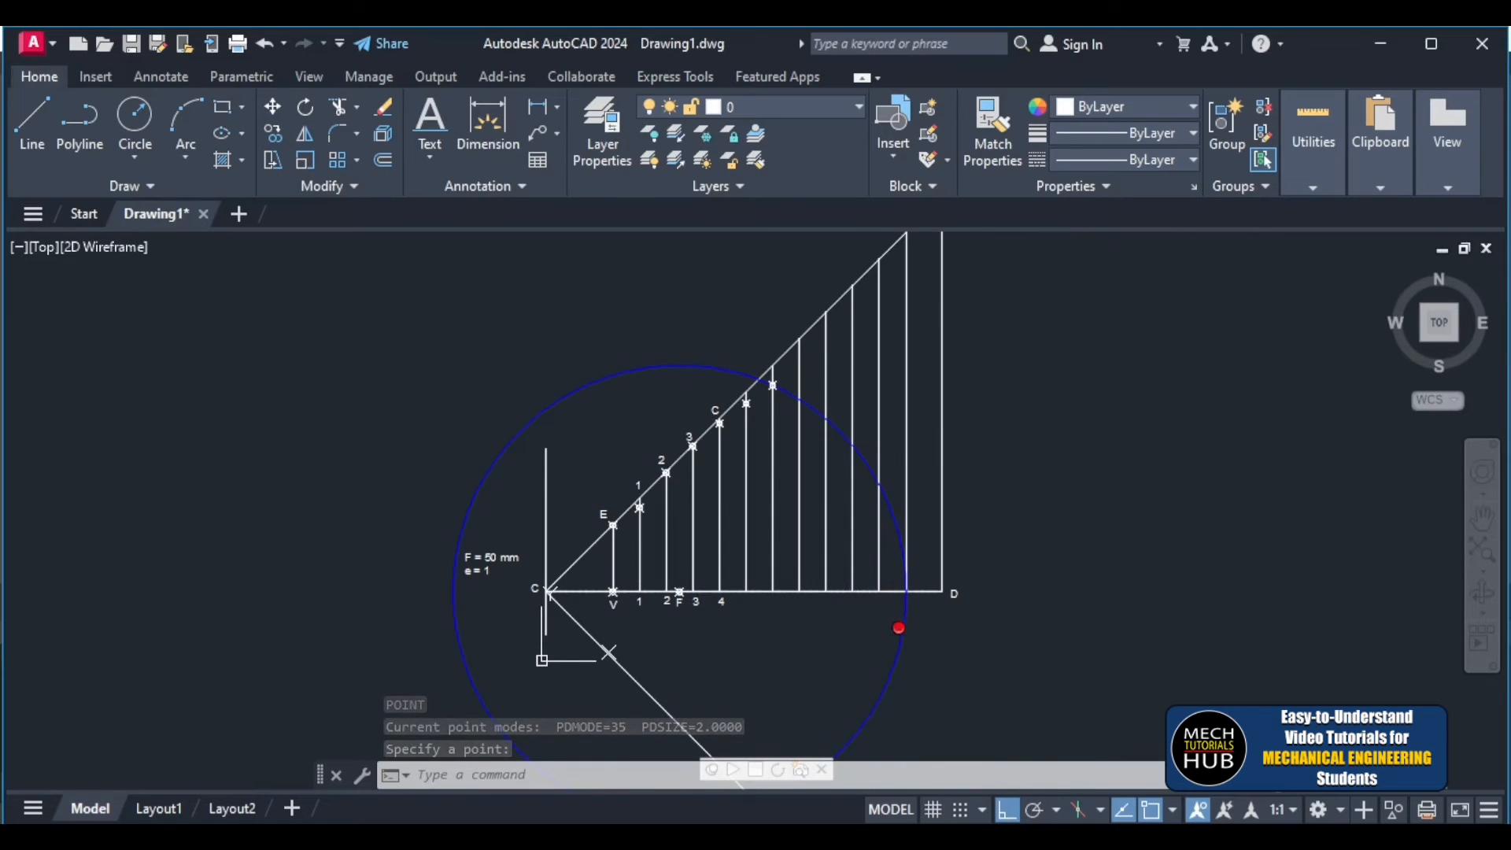
{"action": "key", "text": "Escape"}
{"action": "left_click", "coordinate": [898, 646]}
{"action": "scroll", "coordinate": [787, 597], "scroll_direction": "up", "scroll_amount": 6}
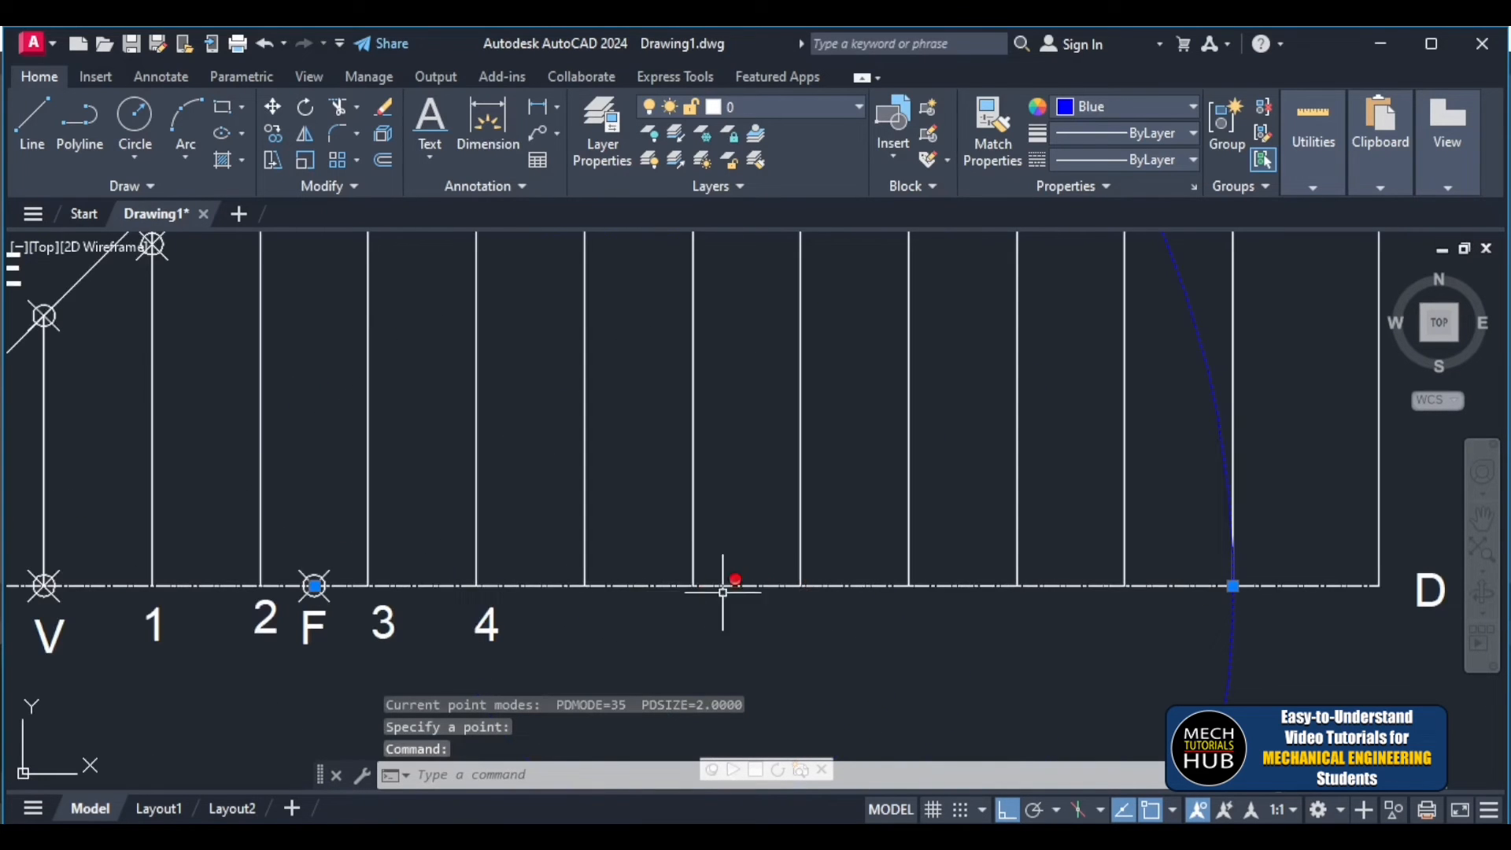
{"action": "left_click", "coordinate": [314, 587]}
{"action": "scroll", "coordinate": [712, 586], "scroll_direction": "down", "scroll_amount": 4}
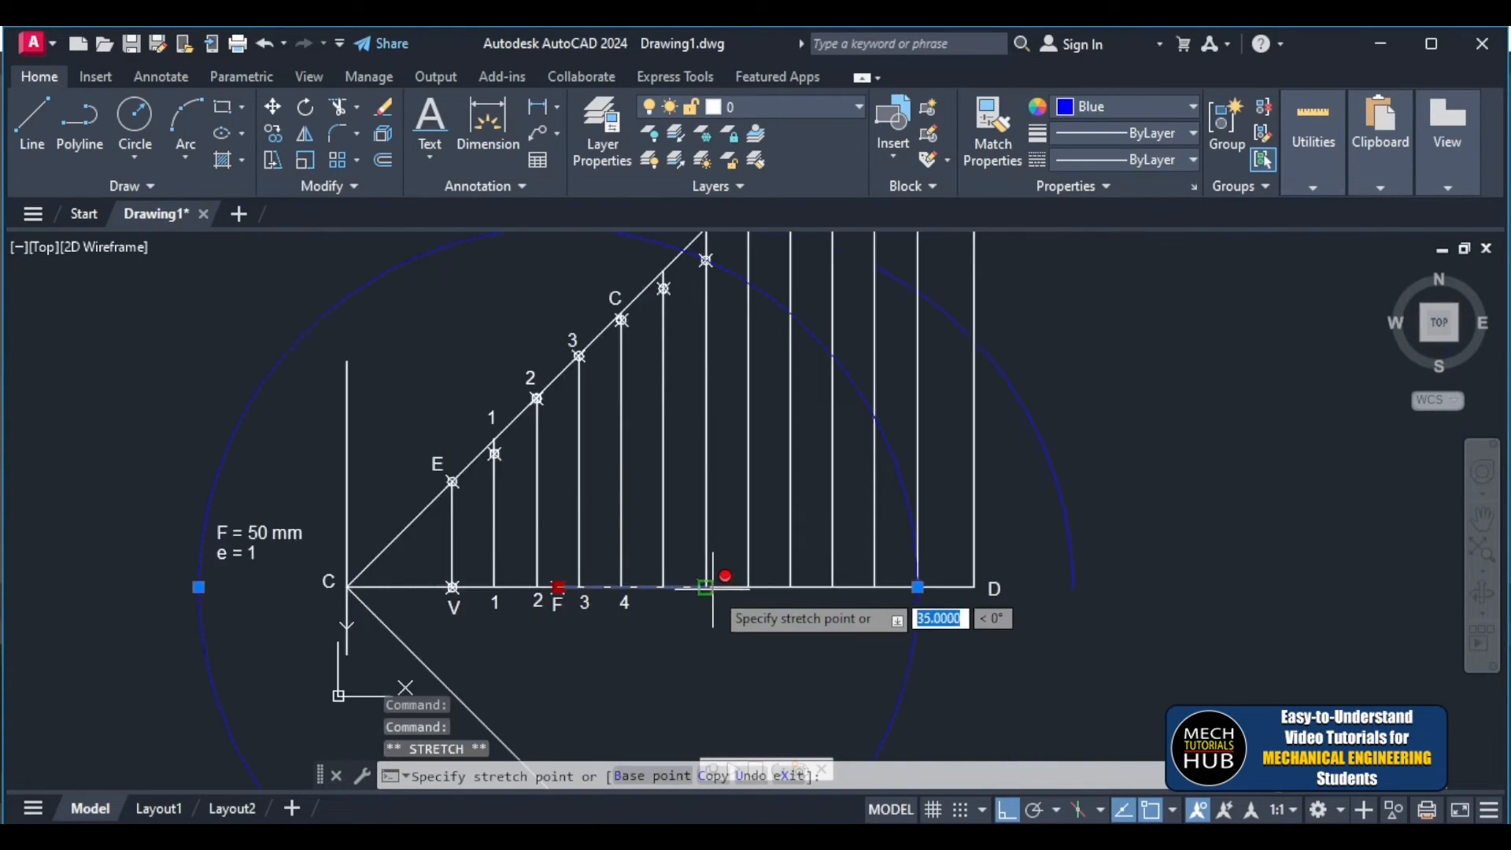
{"action": "scroll", "coordinate": [712, 586], "scroll_direction": "down", "scroll_amount": 3}
{"action": "scroll", "coordinate": [713, 583], "scroll_direction": "up", "scroll_amount": 5}
{"action": "scroll", "coordinate": [714, 583], "scroll_direction": "down", "scroll_amount": 2}
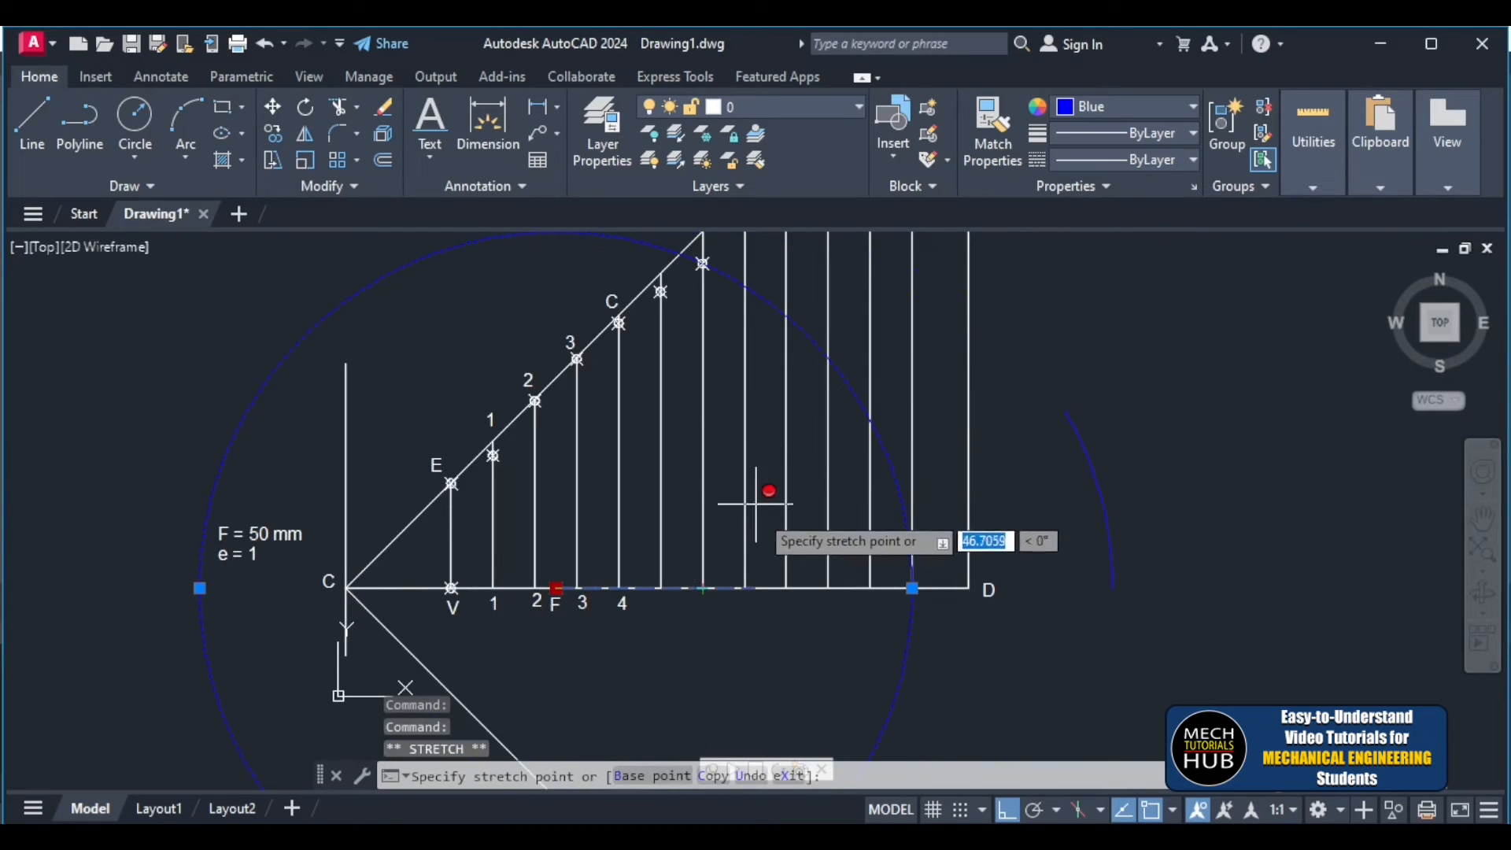
{"action": "left_click", "coordinate": [745, 588]}
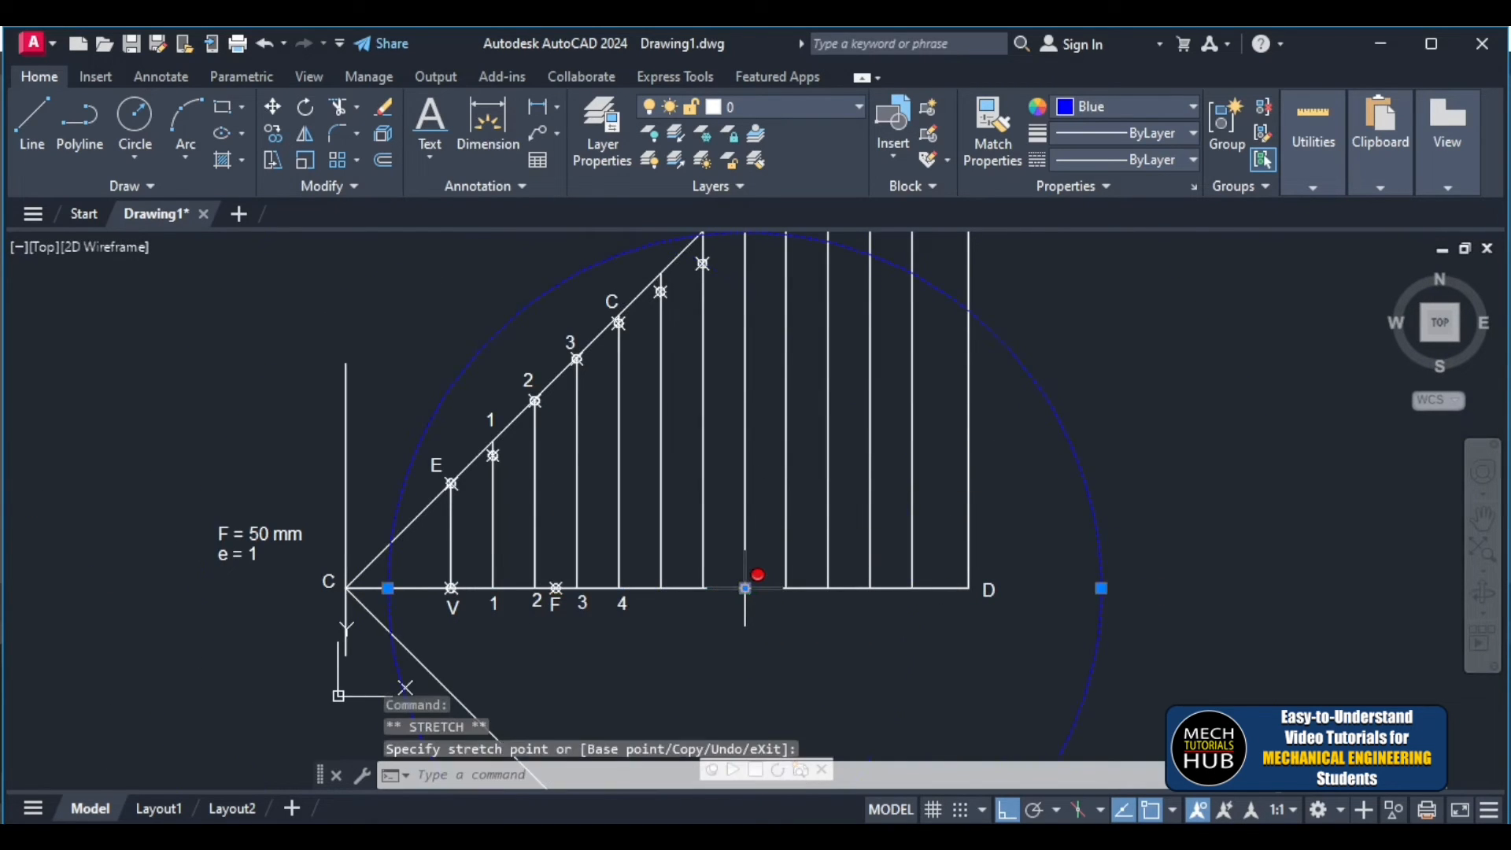
{"action": "scroll", "coordinate": [745, 590], "scroll_direction": "down", "scroll_amount": 4}
{"action": "scroll", "coordinate": [740, 504], "scroll_direction": "up", "scroll_amount": 7}
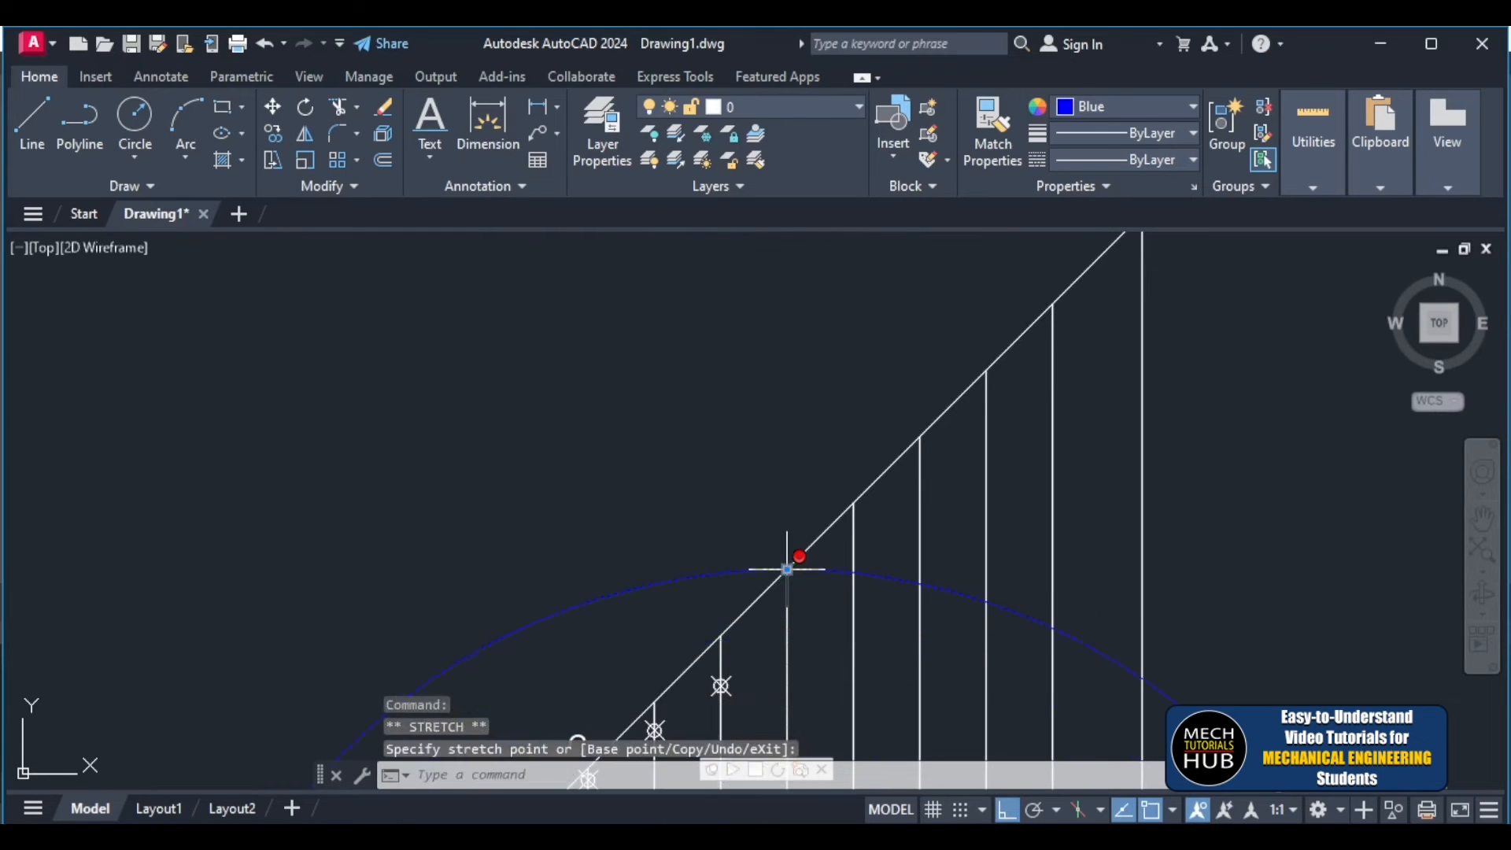
{"action": "scroll", "coordinate": [788, 569], "scroll_direction": "down", "scroll_amount": 3}
{"action": "scroll", "coordinate": [799, 557], "scroll_direction": "up", "scroll_amount": 3}
{"action": "scroll", "coordinate": [799, 557], "scroll_direction": "down", "scroll_amount": 4}
{"action": "scroll", "coordinate": [725, 624], "scroll_direction": "up", "scroll_amount": 3}
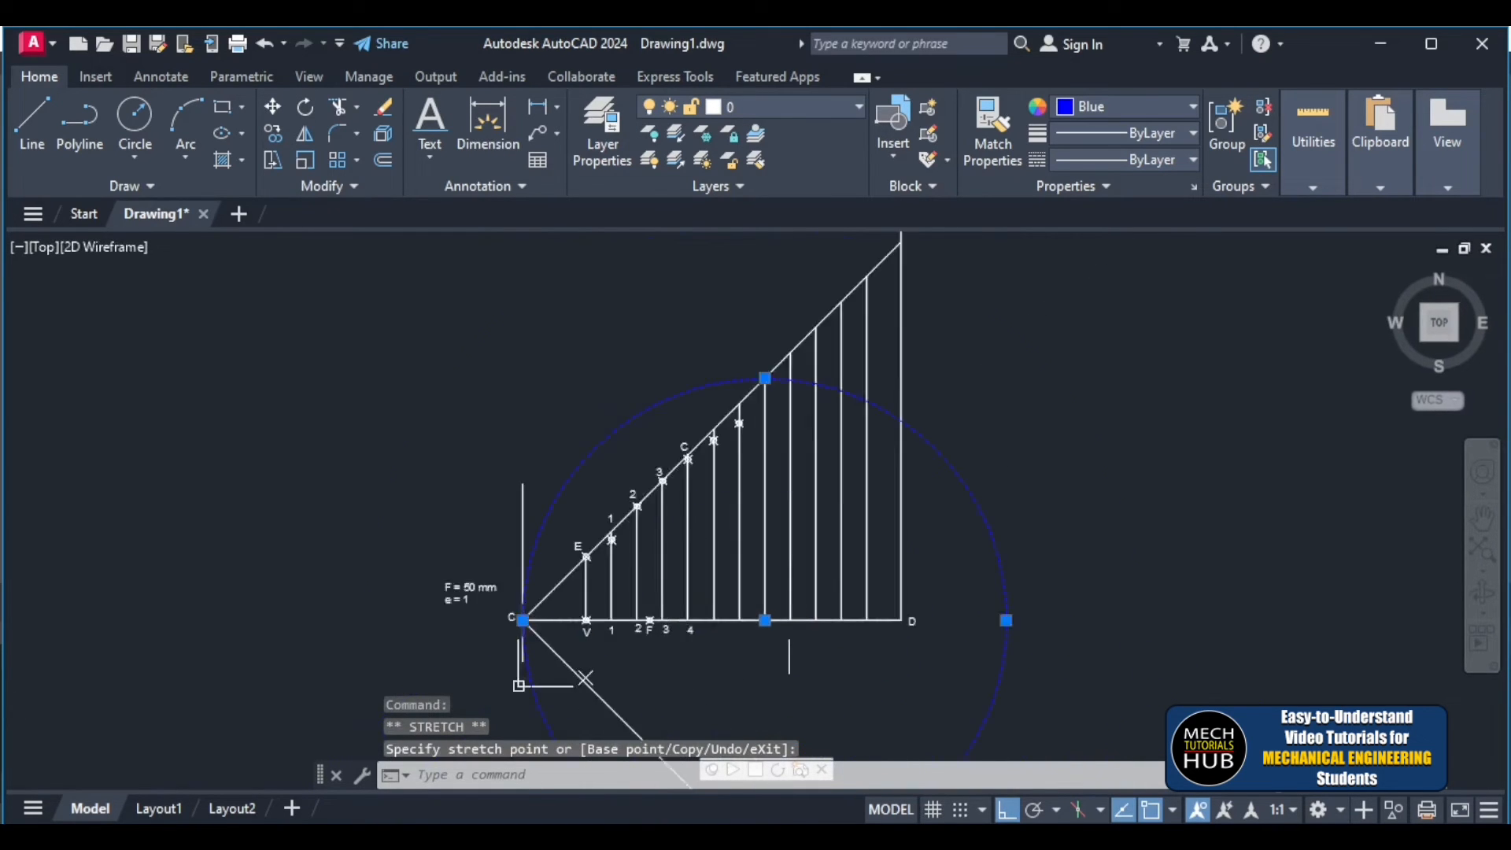
{"action": "scroll", "coordinate": [791, 637], "scroll_direction": "up", "scroll_amount": 2}
{"action": "left_click", "coordinate": [752, 605]}
{"action": "left_click", "coordinate": [764, 648]}
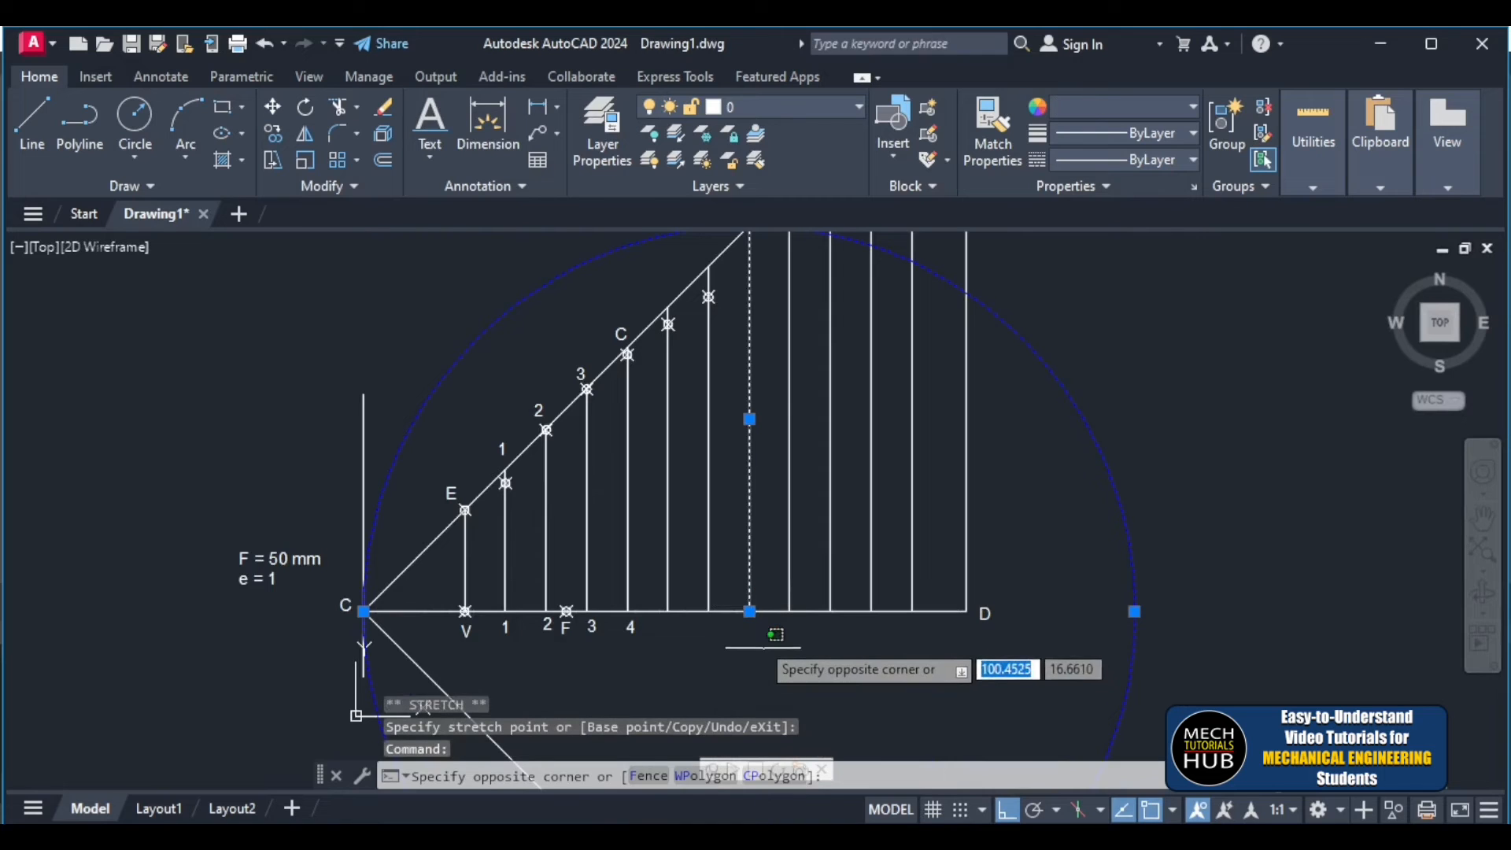
{"action": "key", "text": "Escape"}
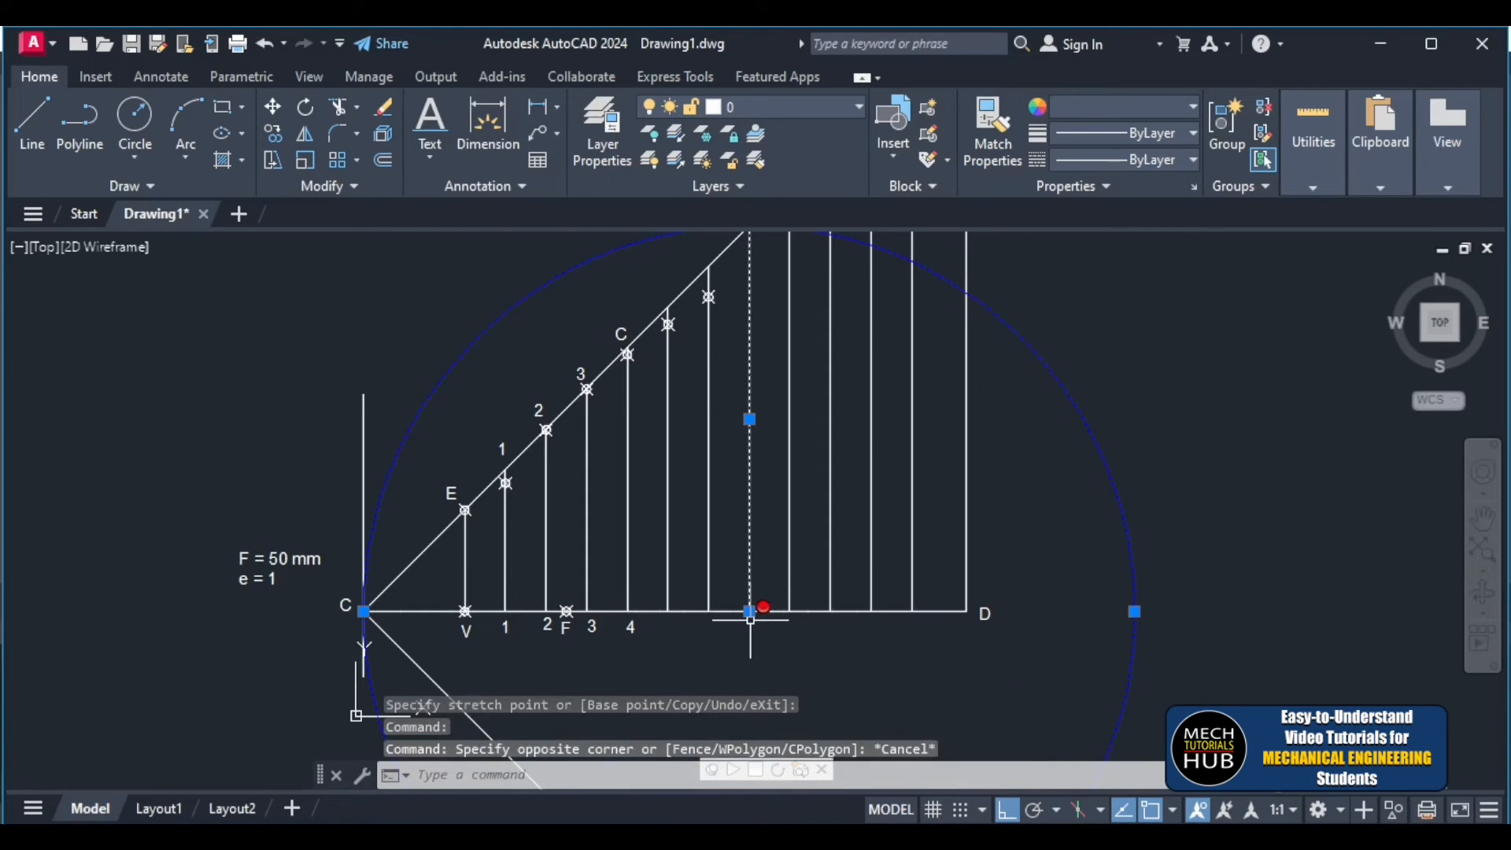
{"action": "key", "text": "Escape"}
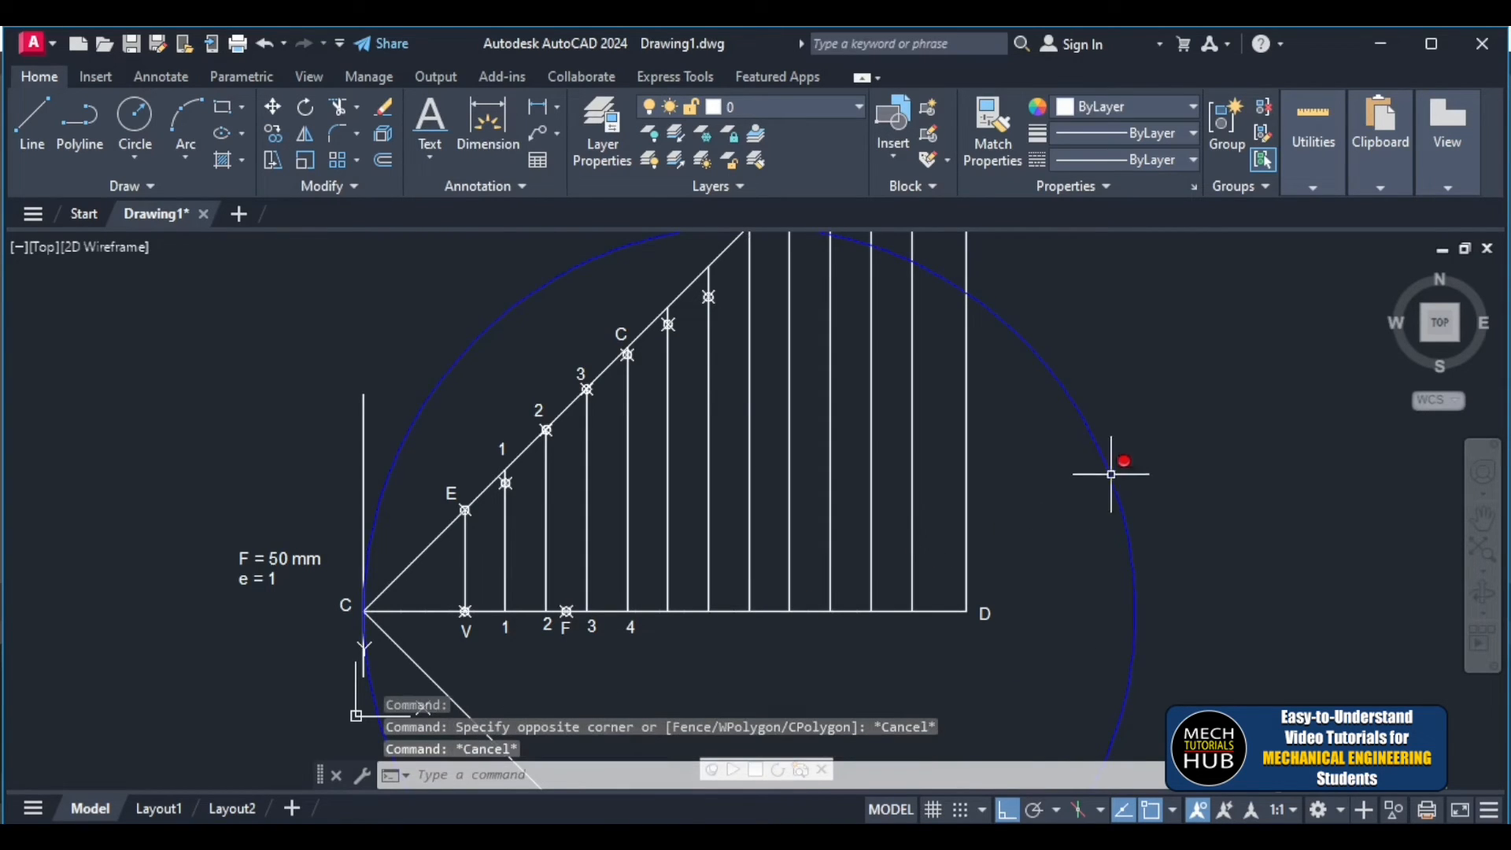
- Move the enlarged circle by its centre from the foot of the seventh vertical line after V back to the focus F
{"action": "left_click", "coordinate": [1111, 474]}
{"action": "left_click", "coordinate": [1086, 465]}
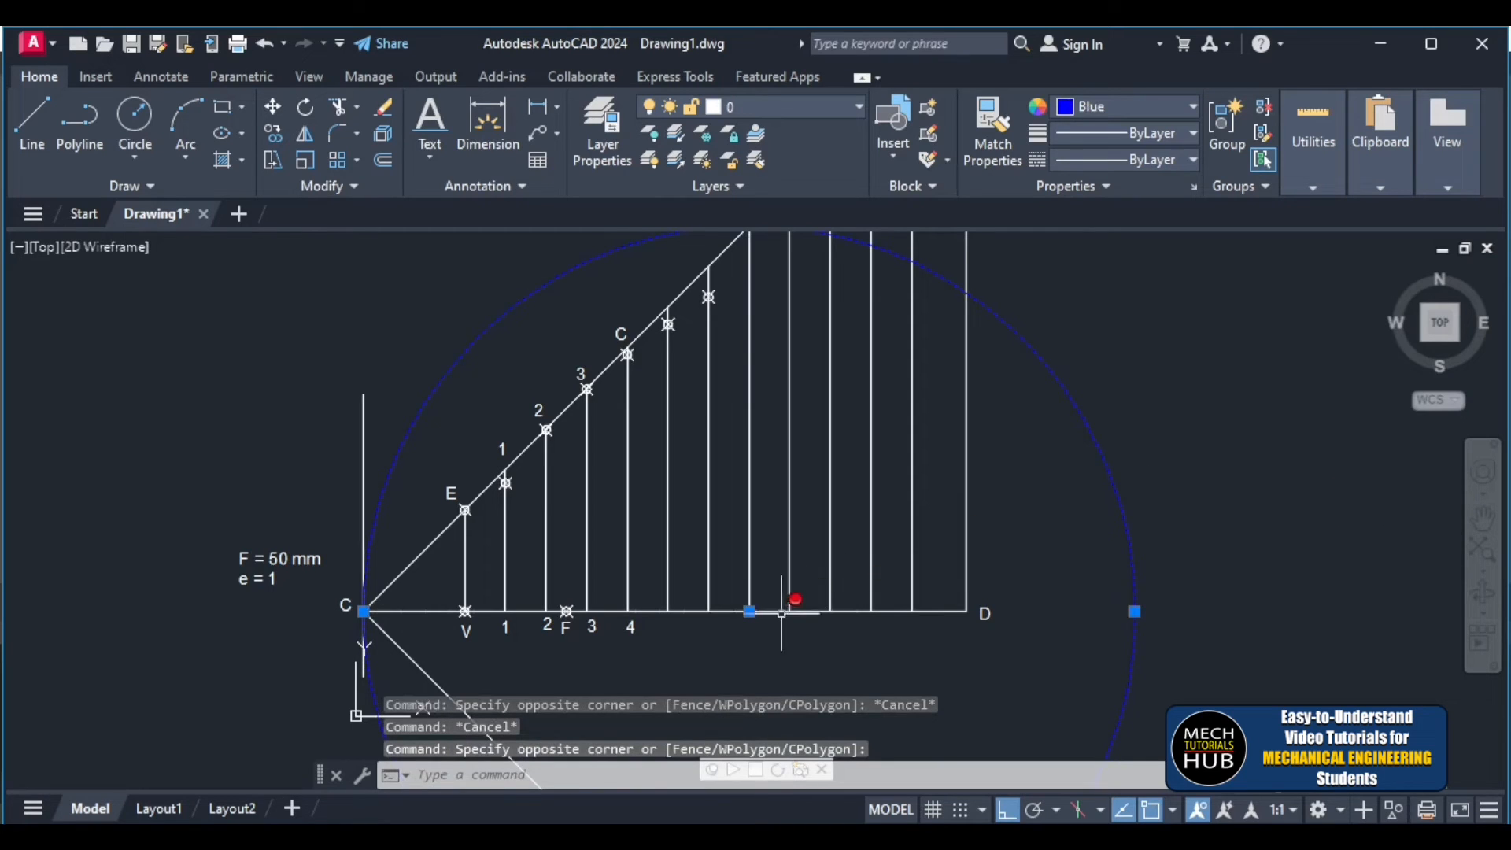
{"action": "left_click", "coordinate": [750, 611]}
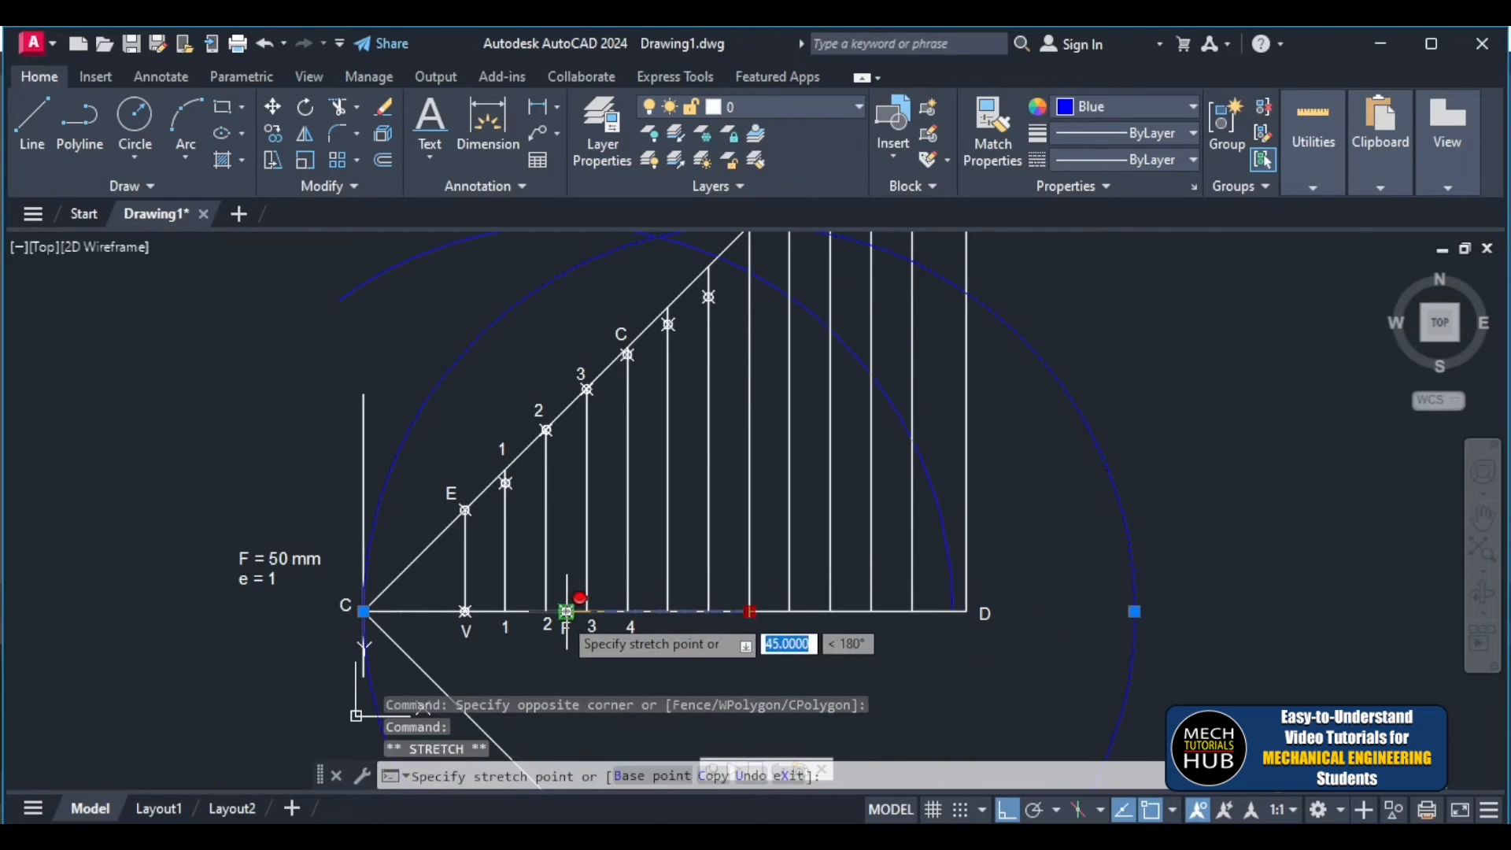
{"action": "left_click", "coordinate": [567, 612]}
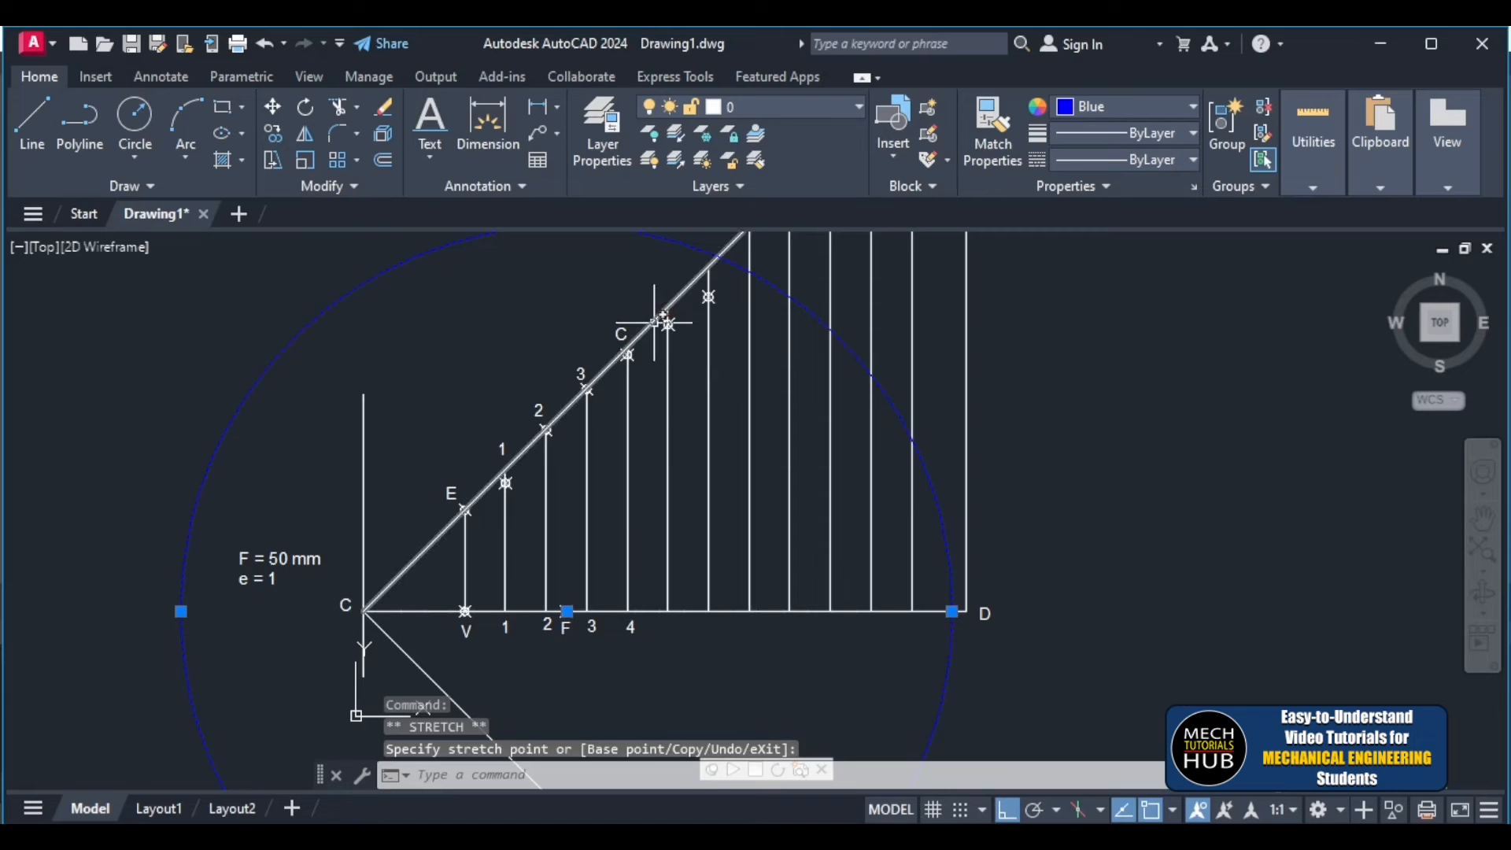
- Place a point where the blue circle crosses the seventh vertical line after V, just below the inclined line
{"action": "type", "text": "po"}
{"action": "key", "text": "Return"}
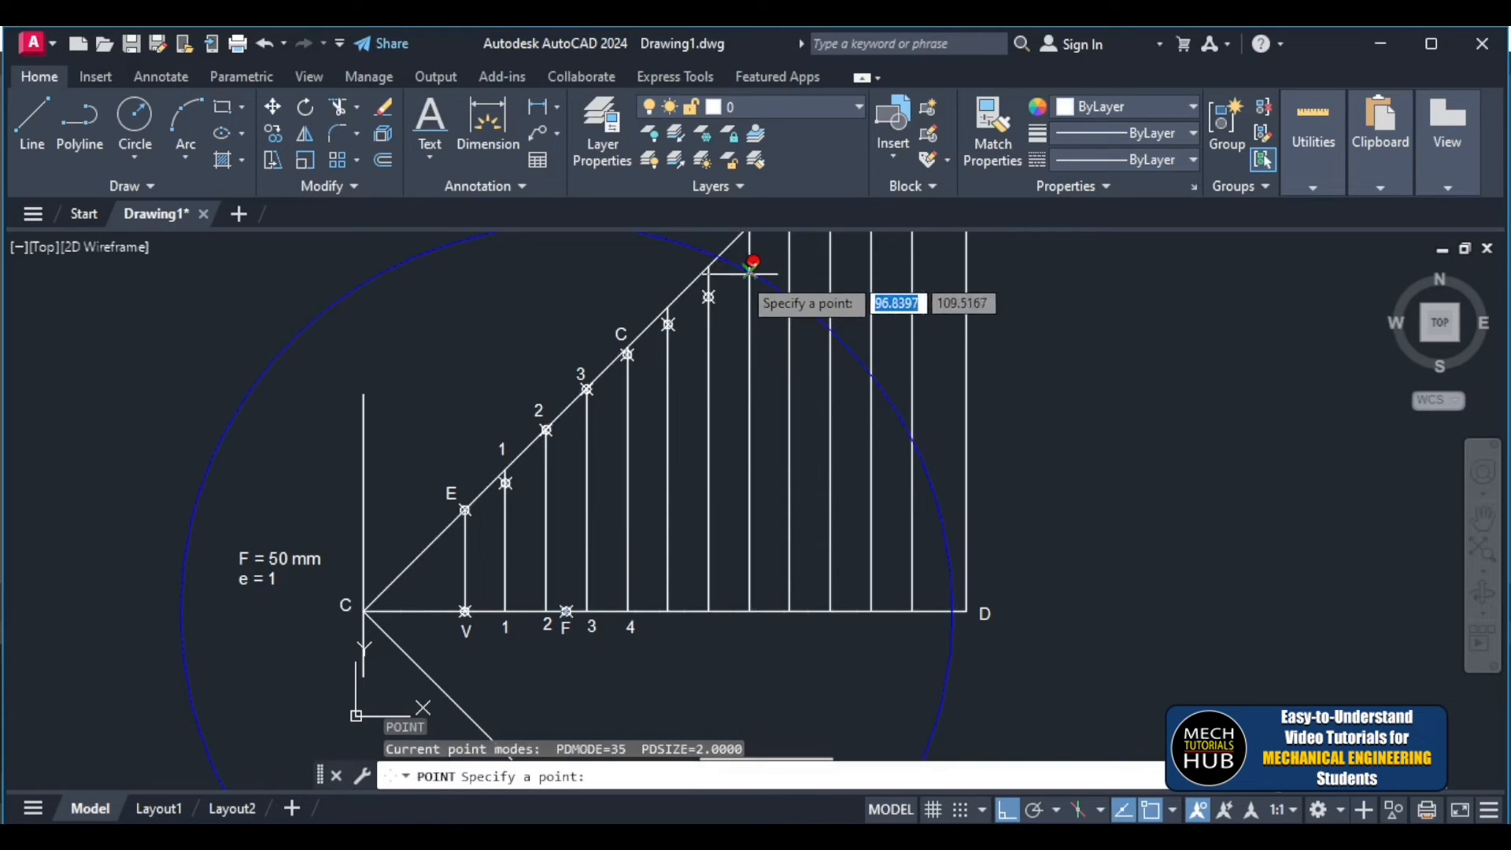
{"action": "left_click", "coordinate": [750, 272]}
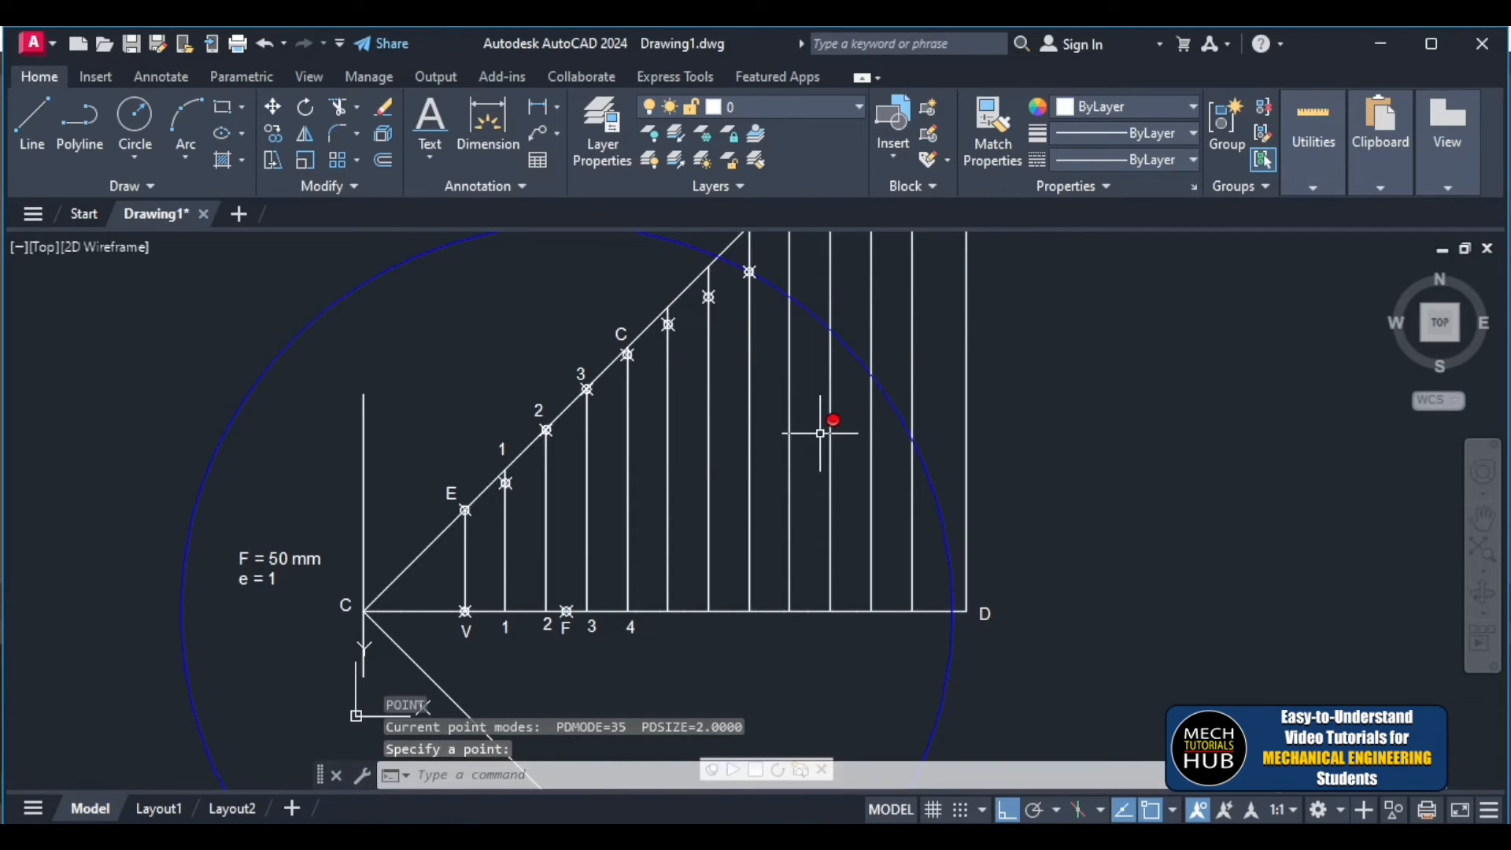
- Move the circle's centre from F to the foot of the last vertical line before D and enlarge its radius to that line's upper end
{"action": "scroll", "coordinate": [820, 433], "scroll_direction": "down", "scroll_amount": 2}
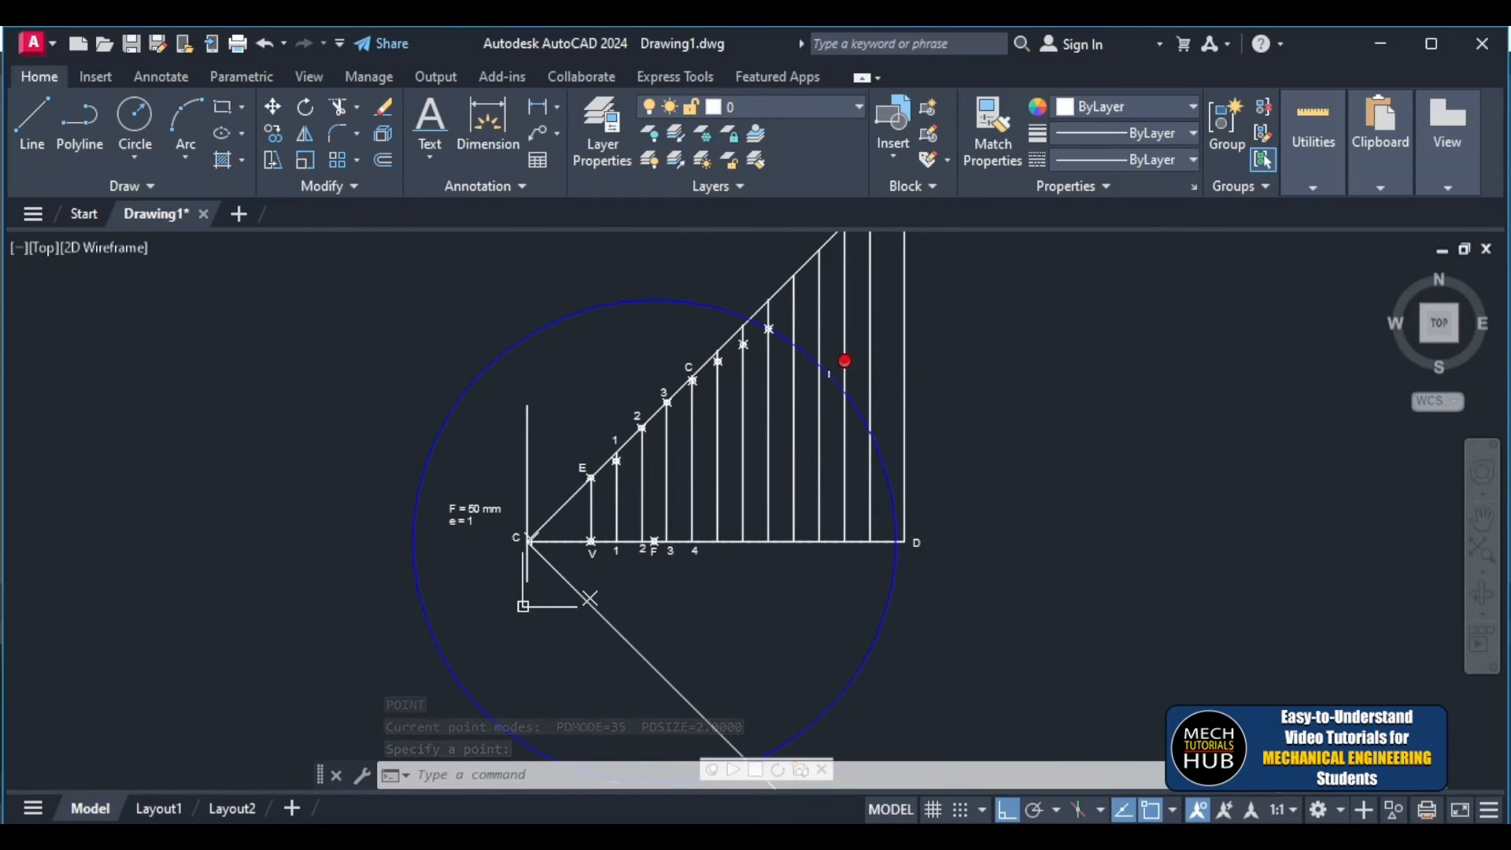
{"action": "left_click", "coordinate": [832, 381]}
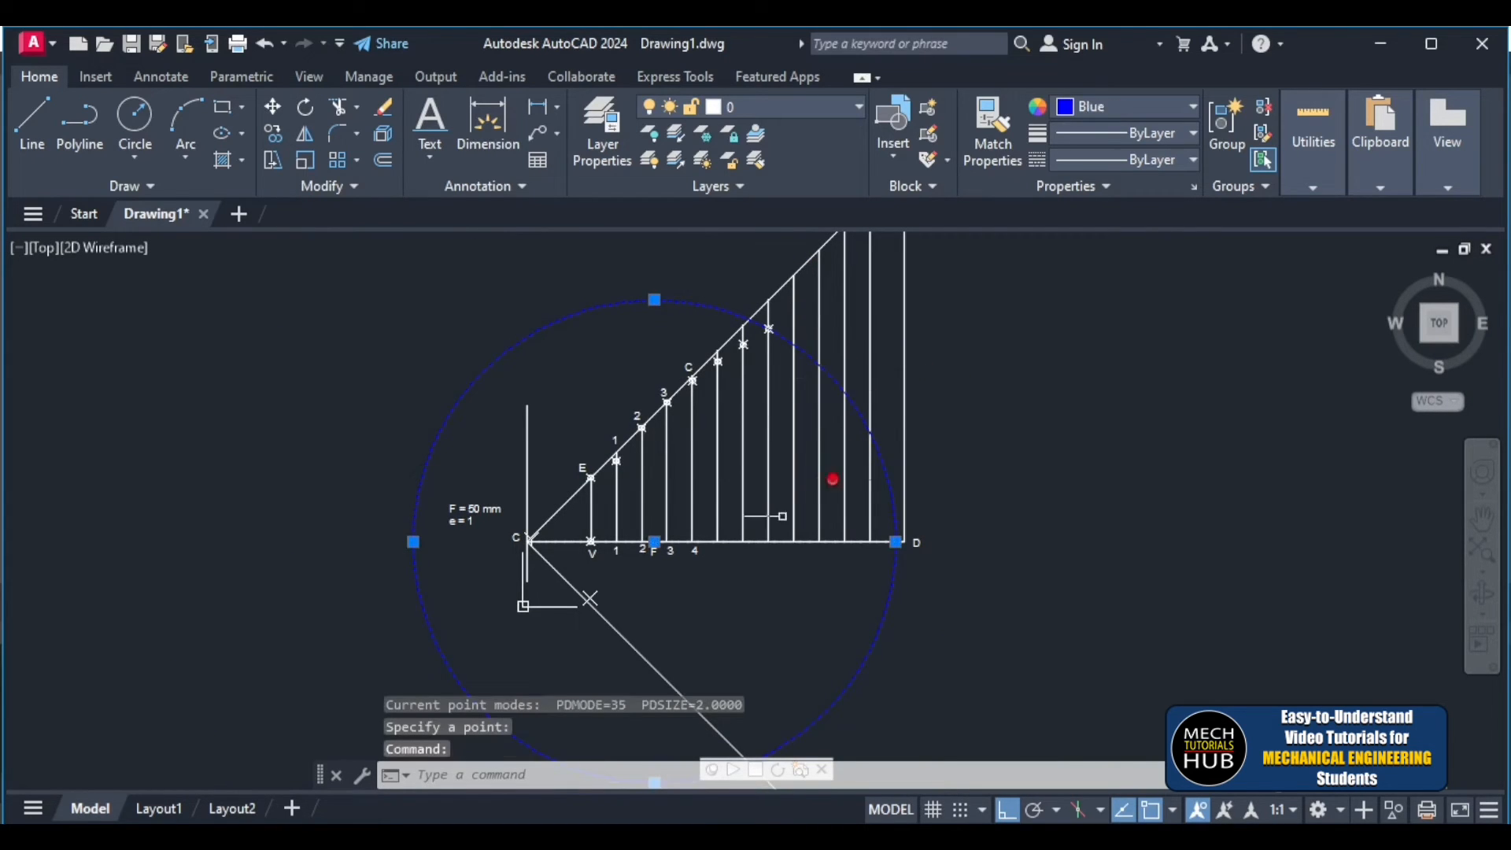
{"action": "left_click", "coordinate": [655, 542]}
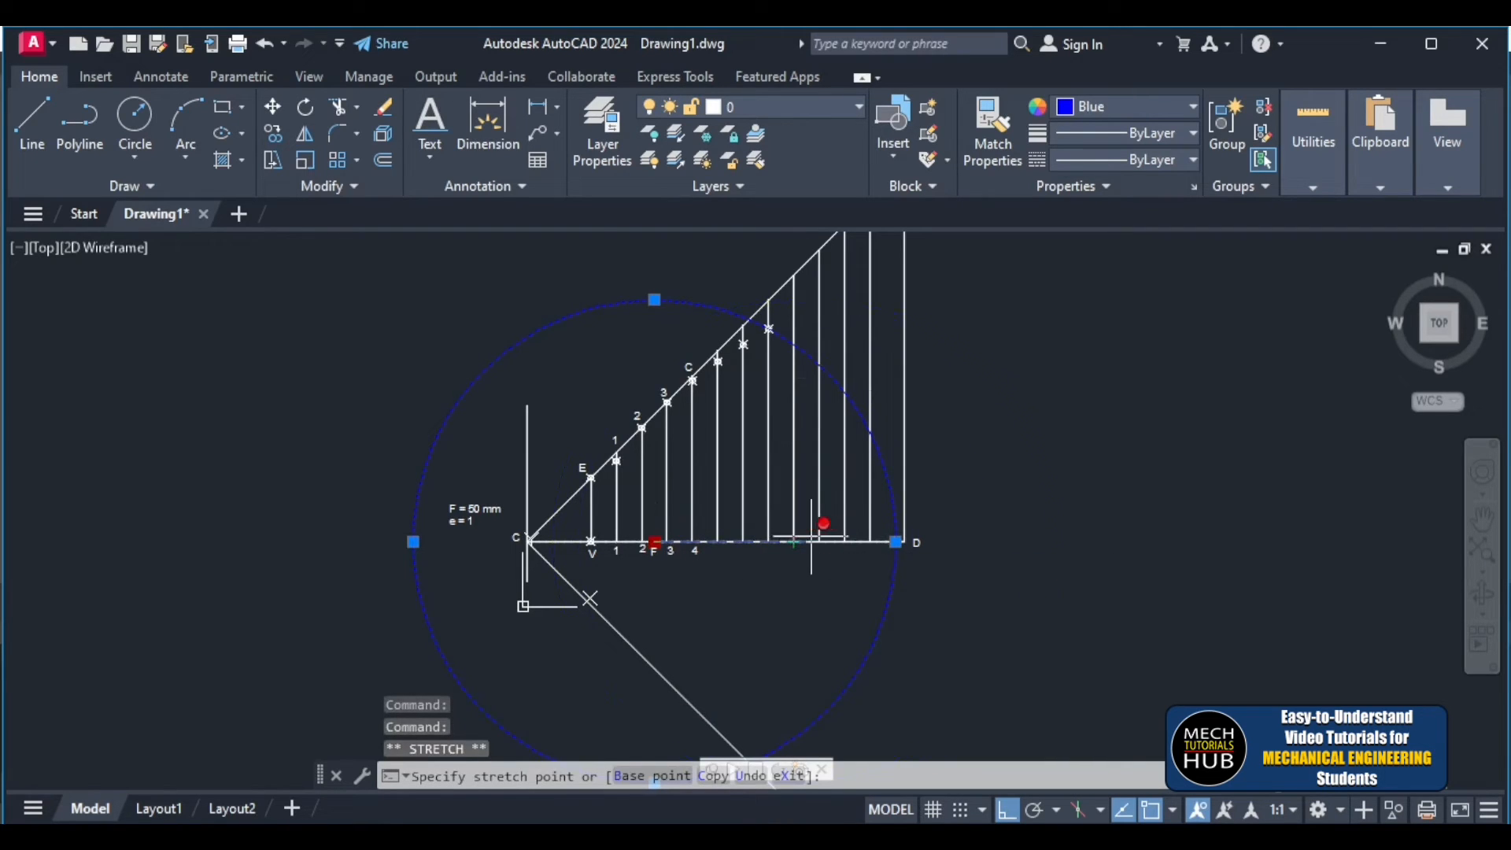
{"action": "left_click", "coordinate": [869, 542]}
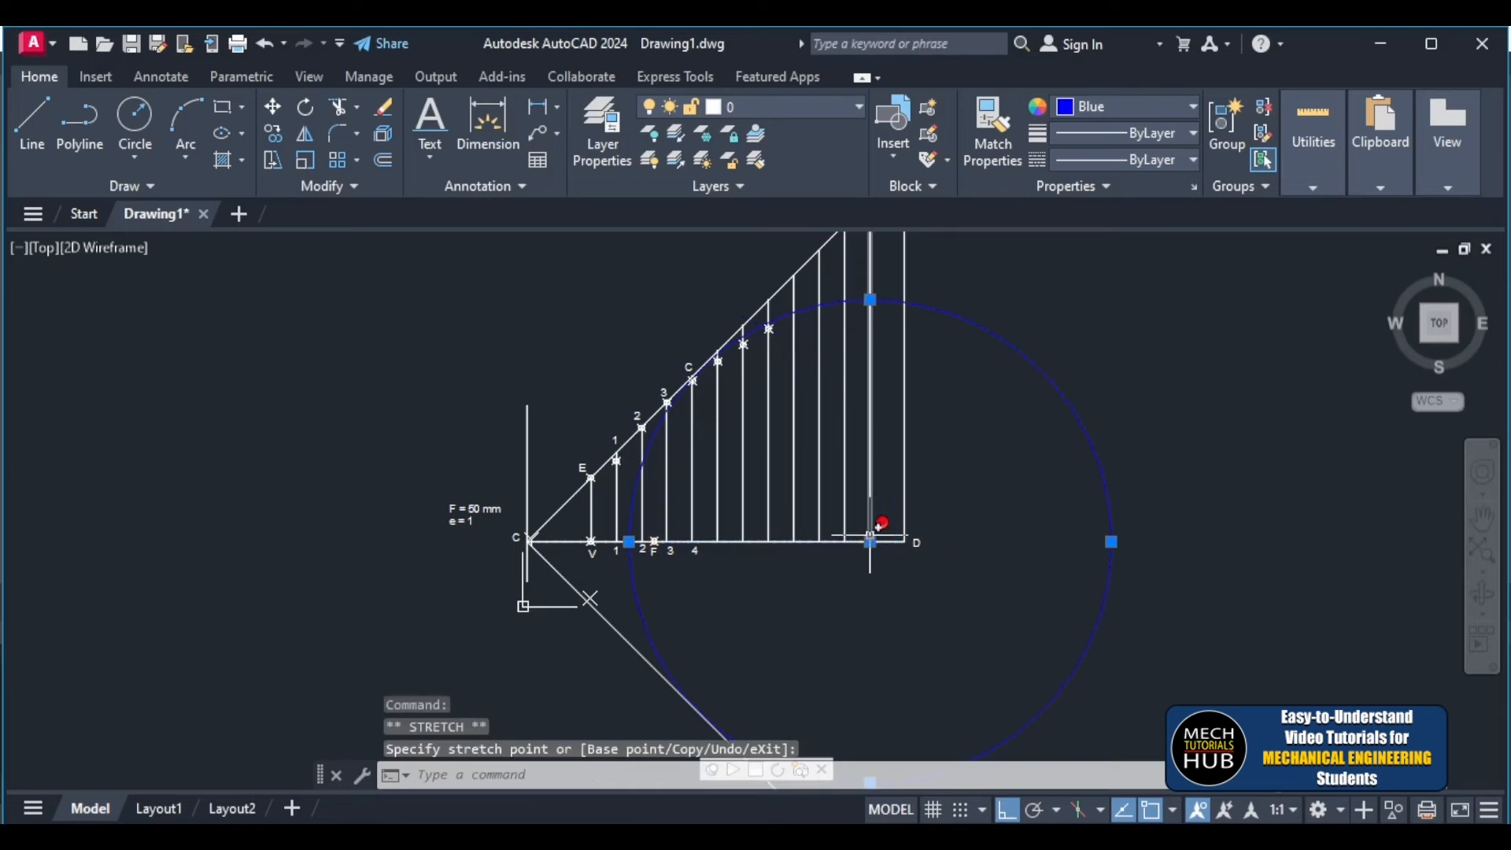
{"action": "scroll", "coordinate": [863, 506], "scroll_direction": "down", "scroll_amount": 5}
{"action": "scroll", "coordinate": [869, 472], "scroll_direction": "up", "scroll_amount": 8}
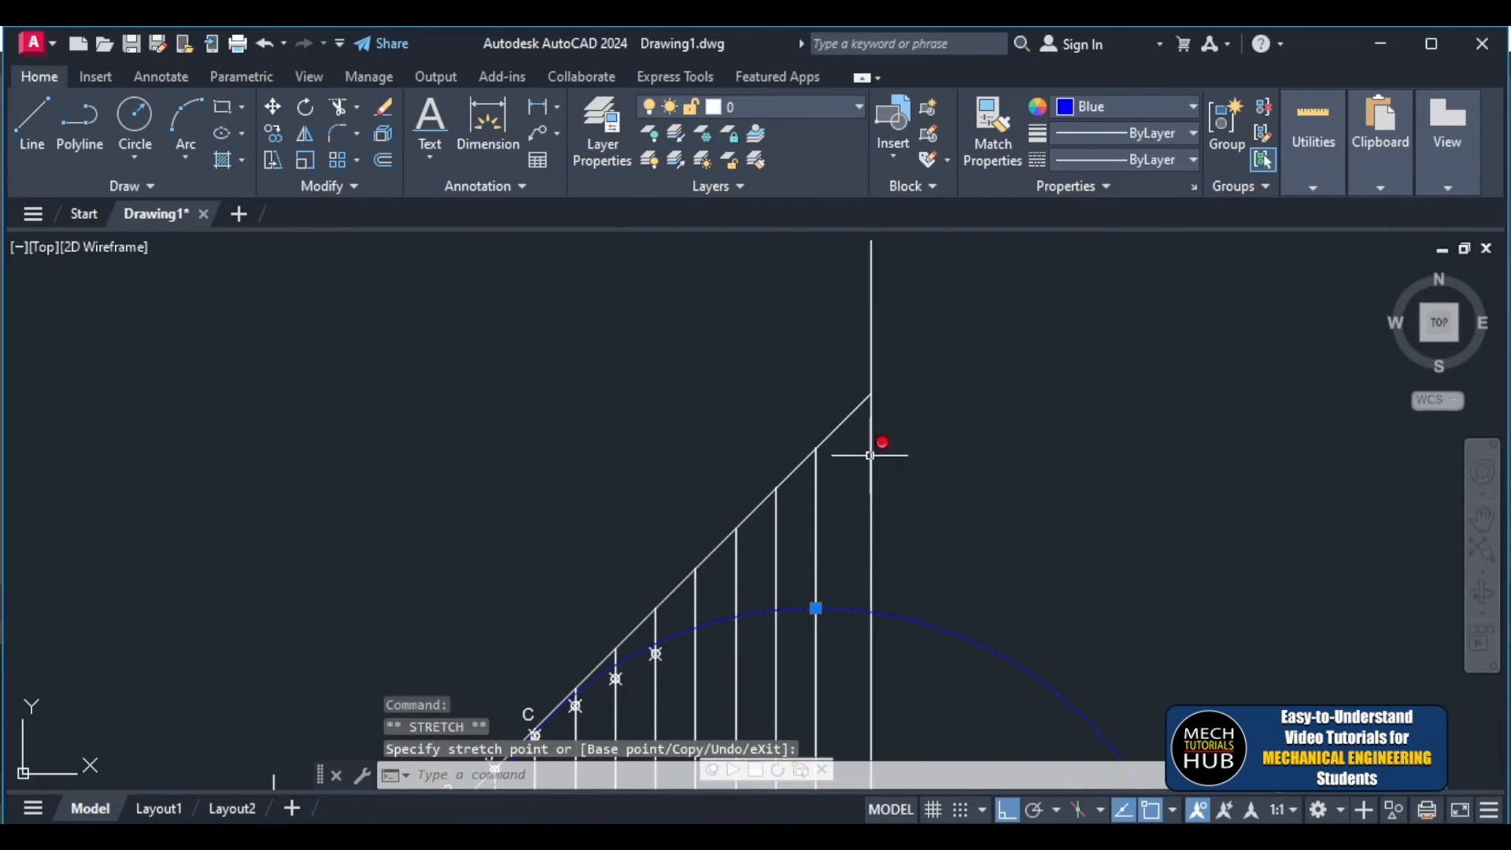
{"action": "left_click", "coordinate": [816, 608]}
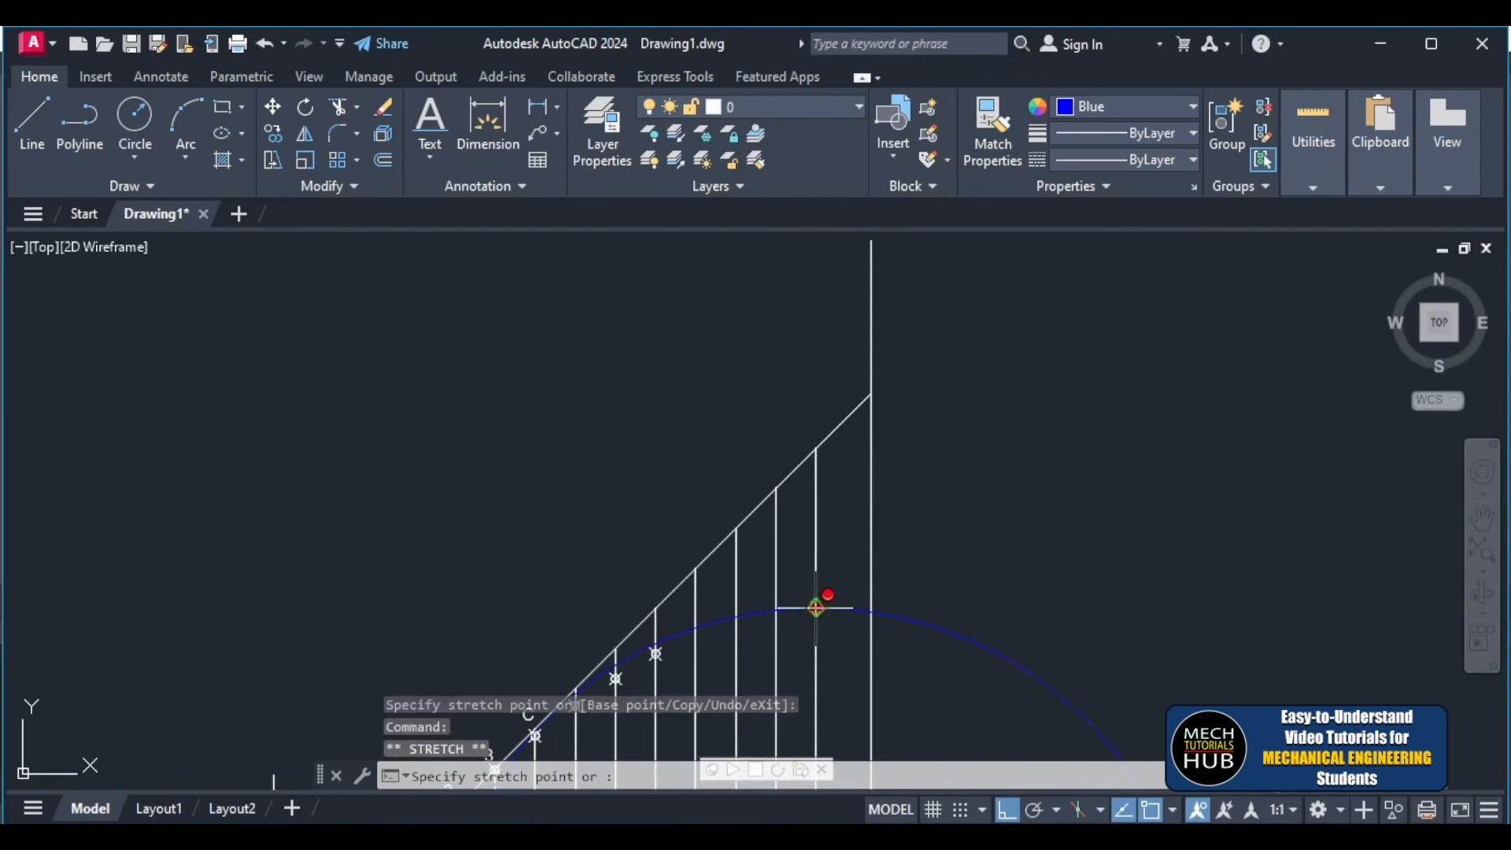
{"action": "left_click", "coordinate": [816, 447]}
- Move the enlarged circle by its centre from the foot of the last vertical line before D back to the focus F
{"action": "scroll", "coordinate": [843, 494], "scroll_direction": "down", "scroll_amount": 6}
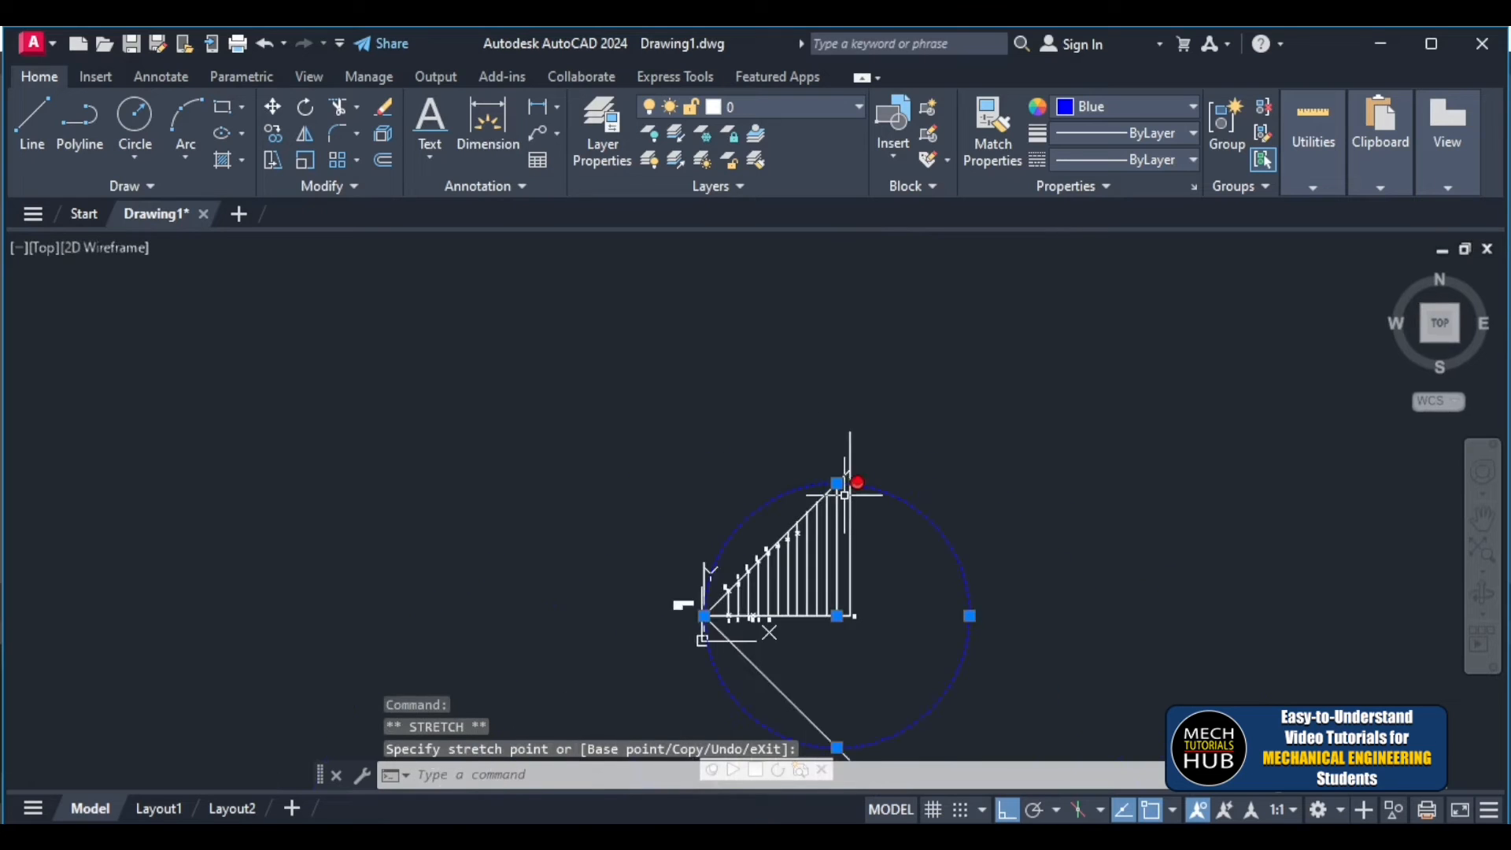
{"action": "scroll", "coordinate": [842, 504], "scroll_direction": "up", "scroll_amount": 6}
{"action": "scroll", "coordinate": [841, 551], "scroll_direction": "down", "scroll_amount": 8}
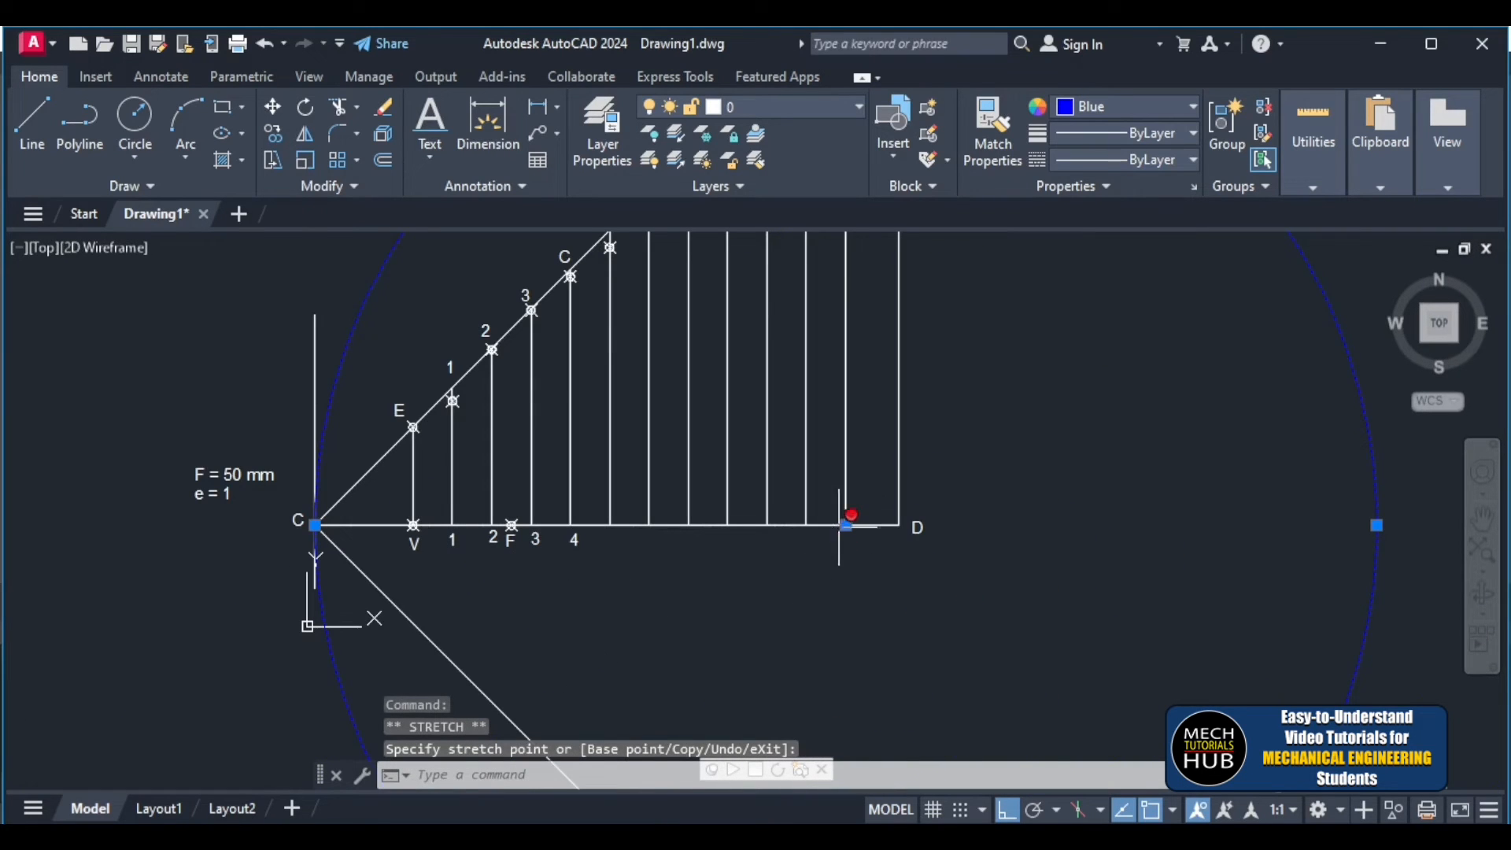
{"action": "scroll", "coordinate": [510, 523], "scroll_direction": "up", "scroll_amount": 2}
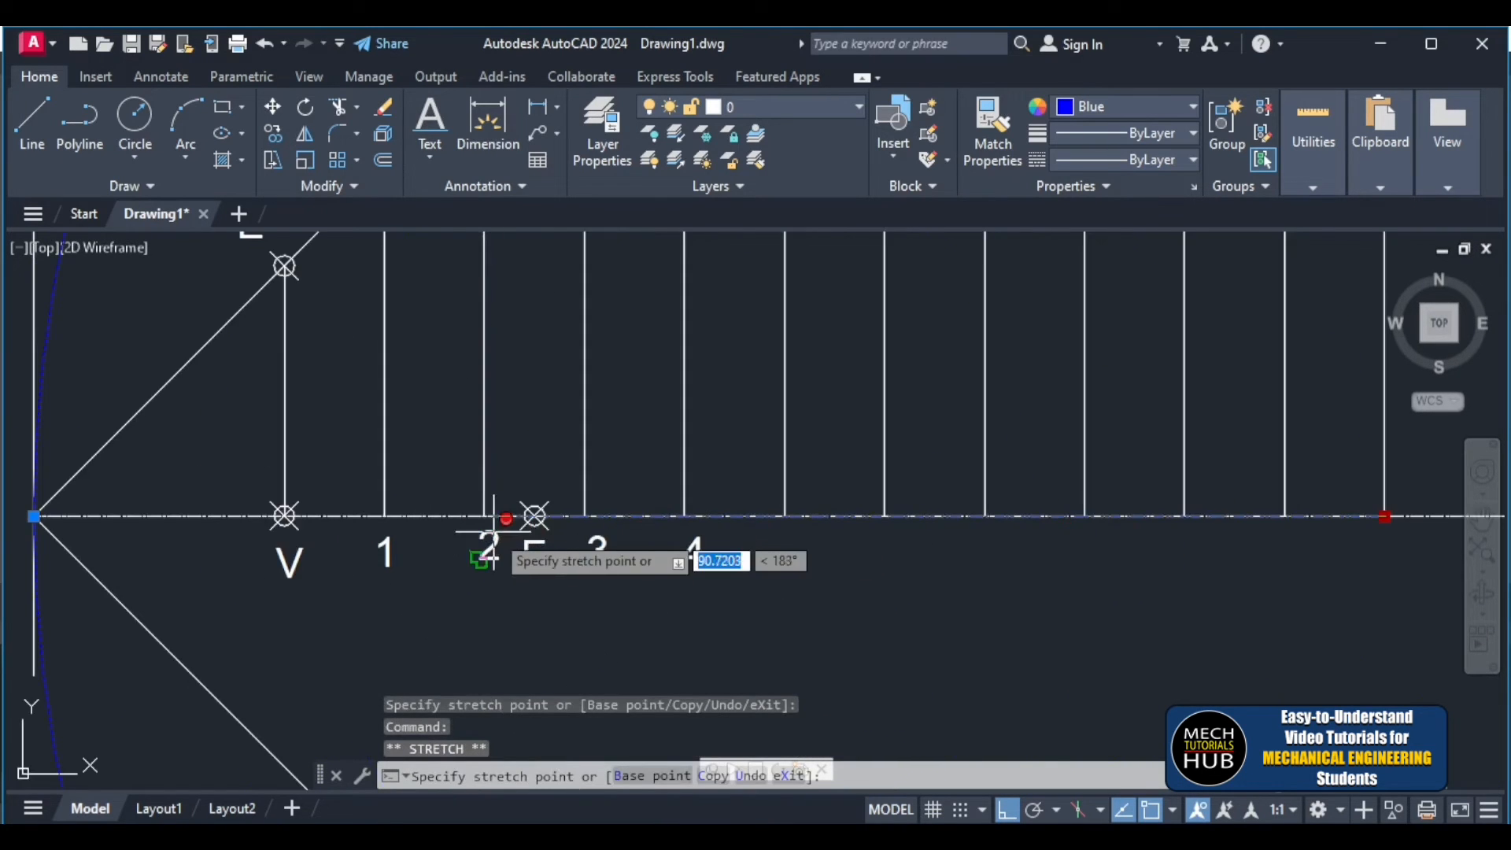
{"action": "left_click", "coordinate": [535, 516]}
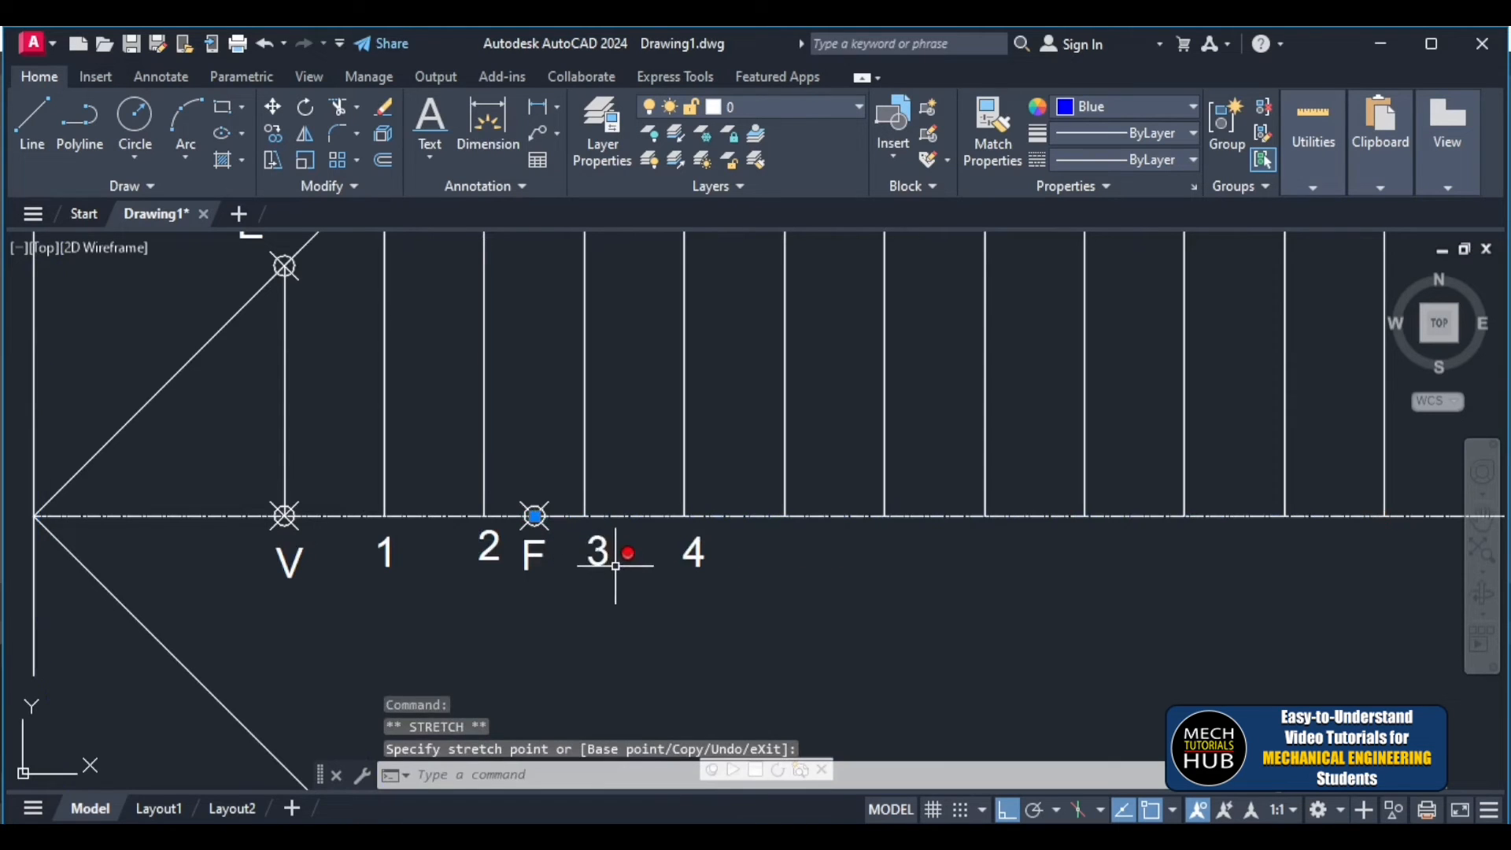
- Place a point where the blue circle crosses the last vertical line before D
{"action": "scroll", "coordinate": [616, 566], "scroll_direction": "down", "scroll_amount": 5}
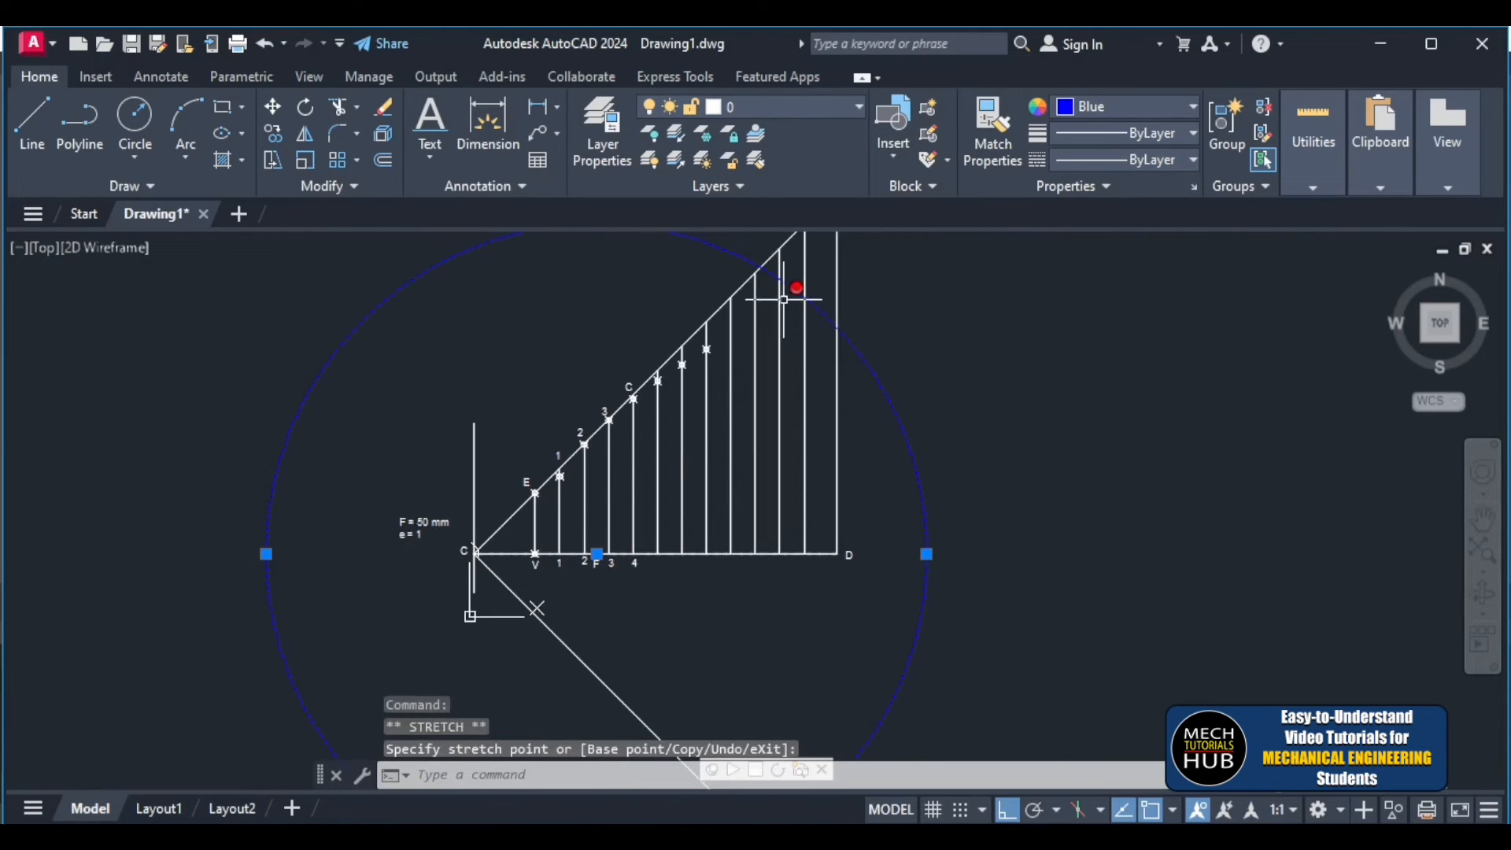
{"action": "scroll", "coordinate": [795, 288], "scroll_direction": "down", "scroll_amount": 2}
{"action": "scroll", "coordinate": [791, 287], "scroll_direction": "up", "scroll_amount": 4}
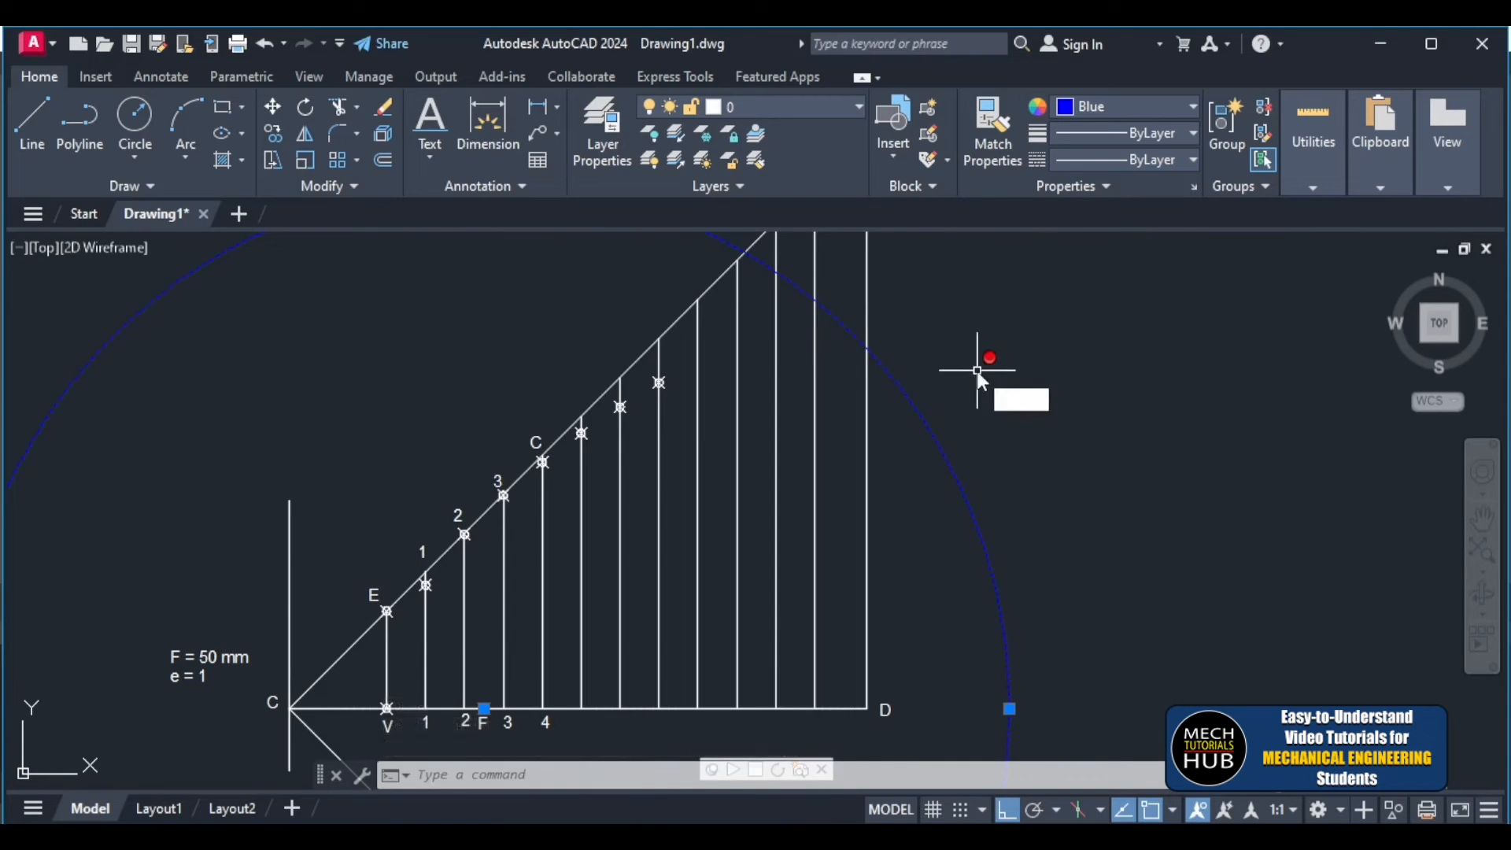
{"action": "key", "text": "Return"}
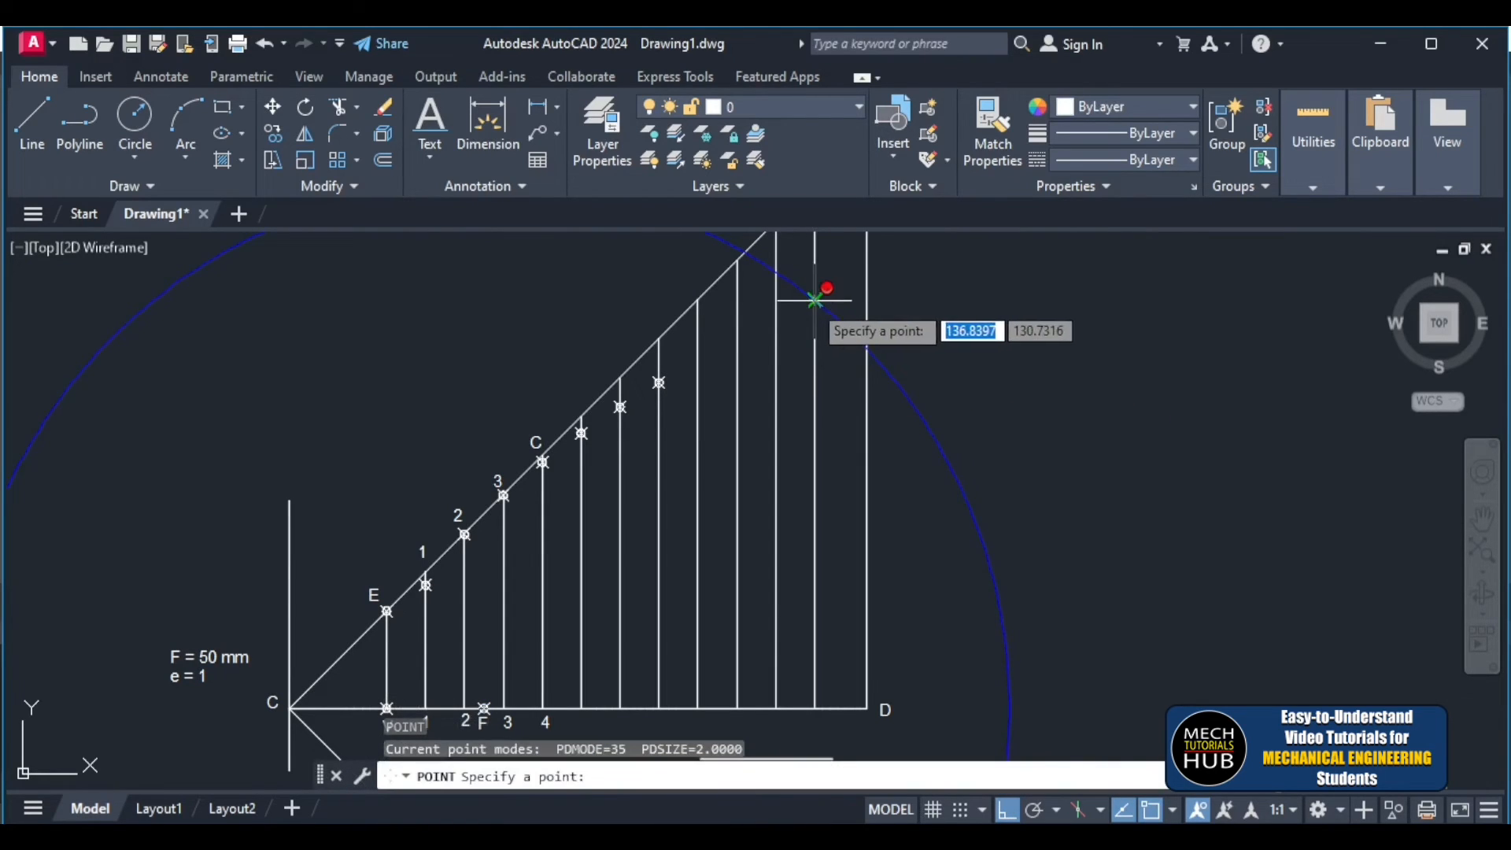
{"action": "left_click", "coordinate": [815, 300]}
- Delete the blue construction circle centred on F
{"action": "scroll", "coordinate": [1018, 387], "scroll_direction": "down", "scroll_amount": 2}
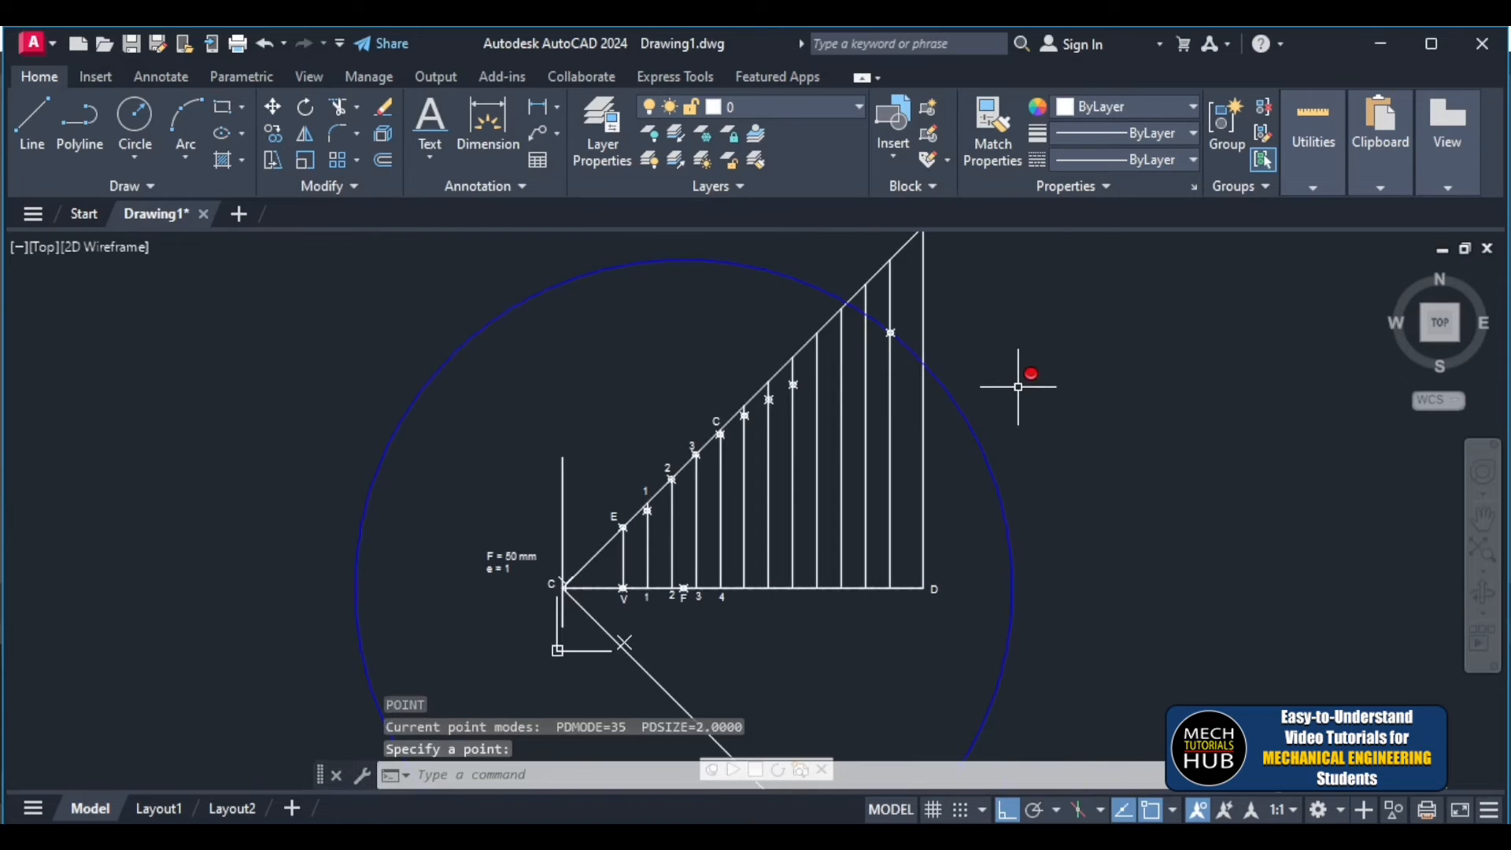
{"action": "scroll", "coordinate": [1011, 483], "scroll_direction": "down", "scroll_amount": 4}
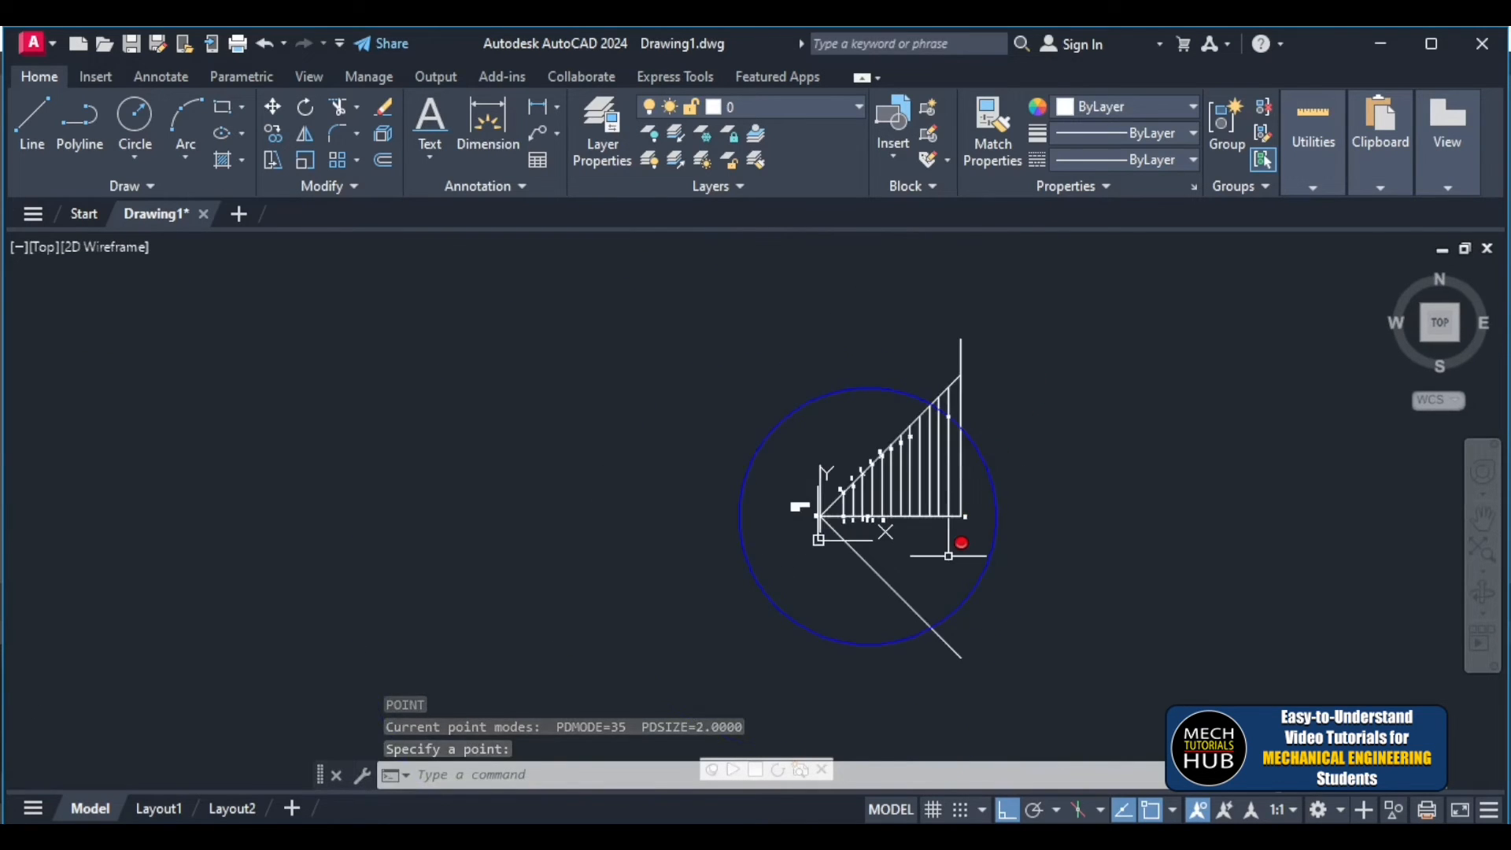
{"action": "scroll", "coordinate": [956, 548], "scroll_direction": "up", "scroll_amount": 2}
{"action": "scroll", "coordinate": [954, 536], "scroll_direction": "up", "scroll_amount": 4}
{"action": "scroll", "coordinate": [954, 536], "scroll_direction": "down", "scroll_amount": 4}
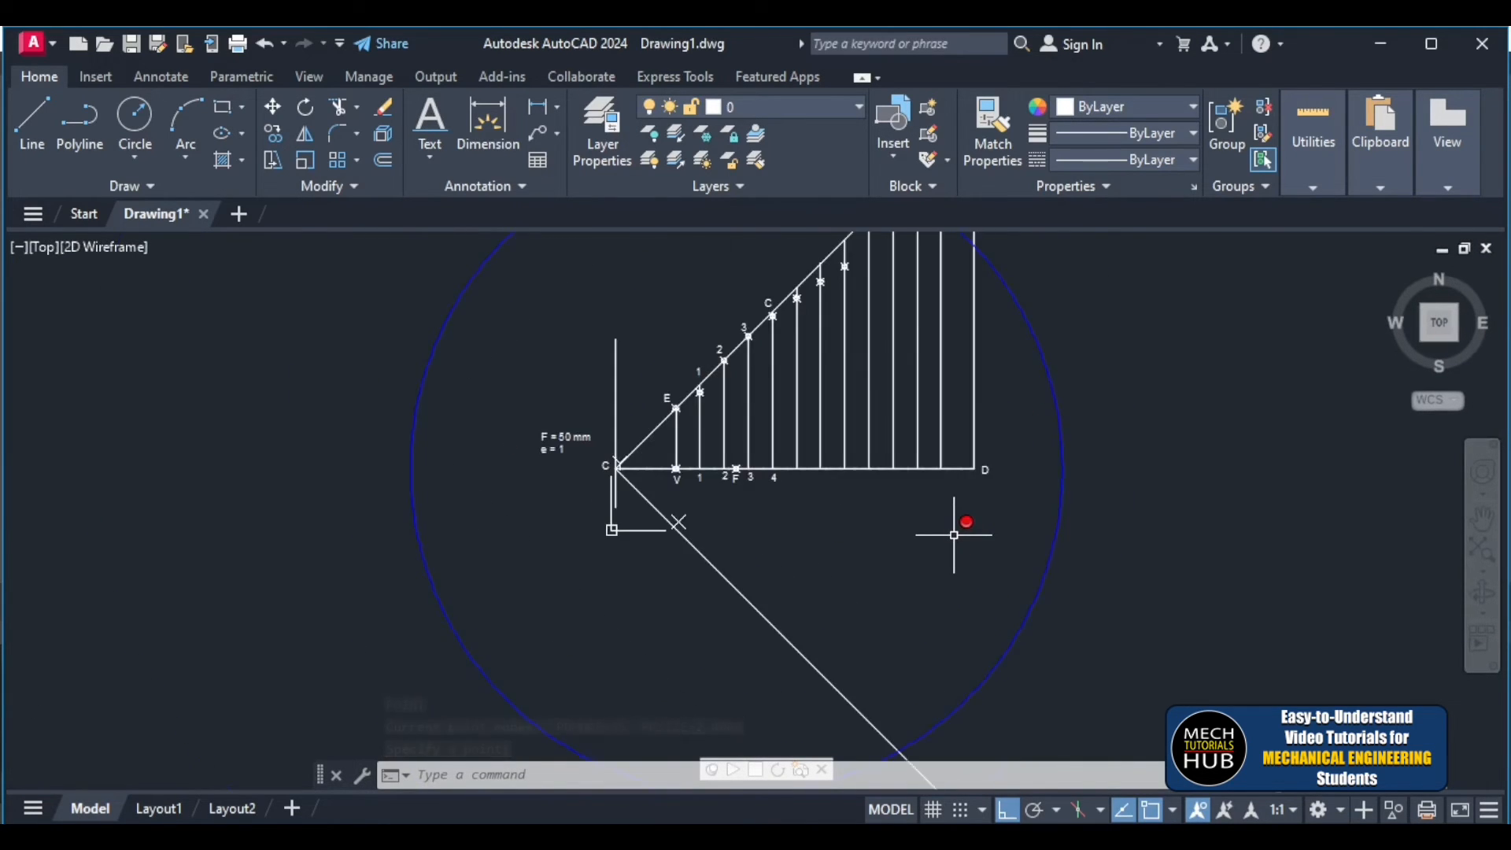
{"action": "scroll", "coordinate": [935, 408], "scroll_direction": "up", "scroll_amount": 2}
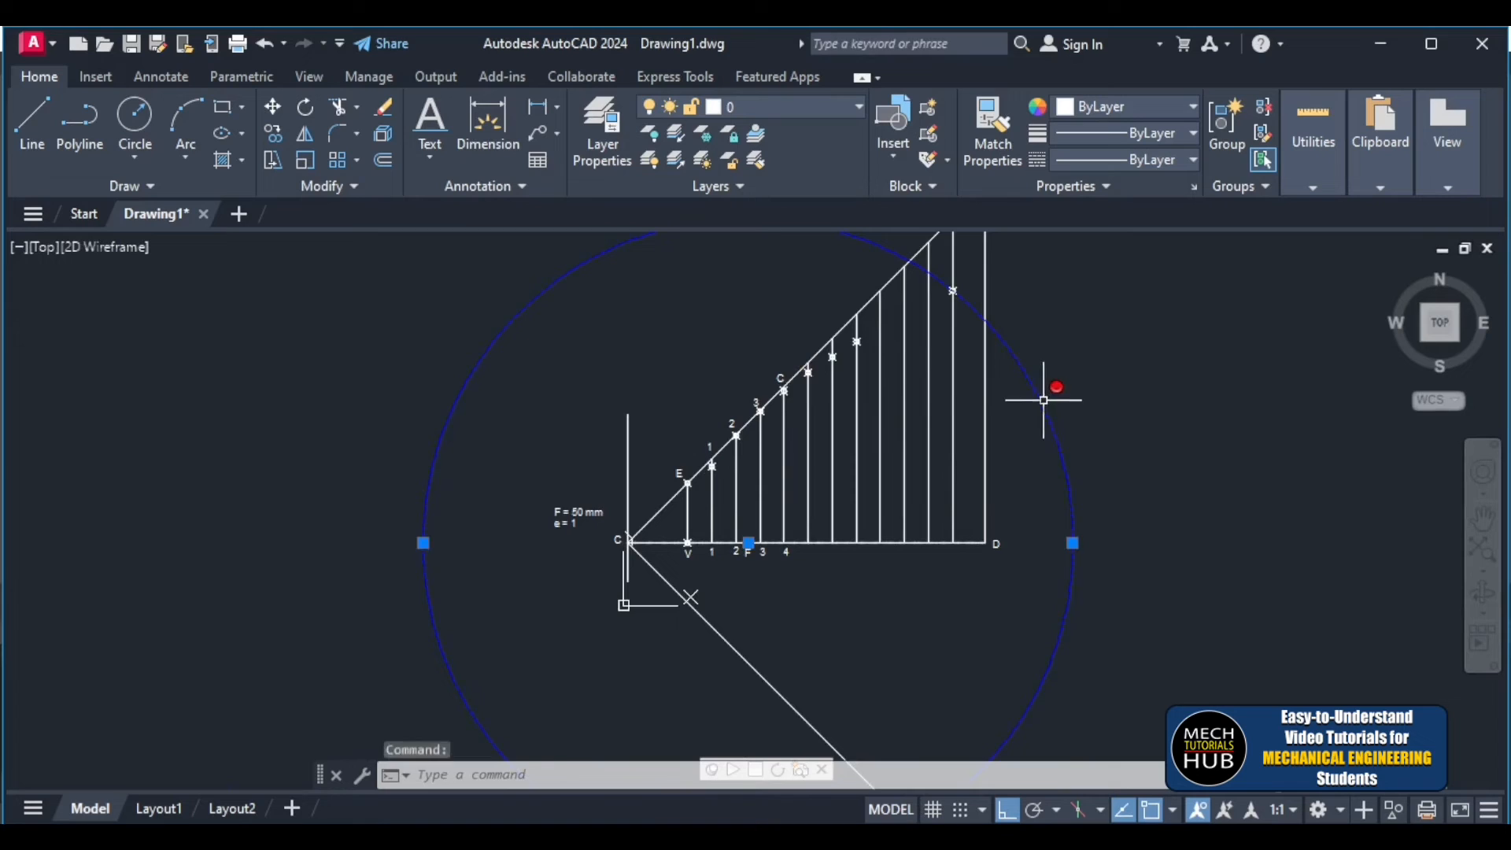
{"action": "key", "text": "Delete"}
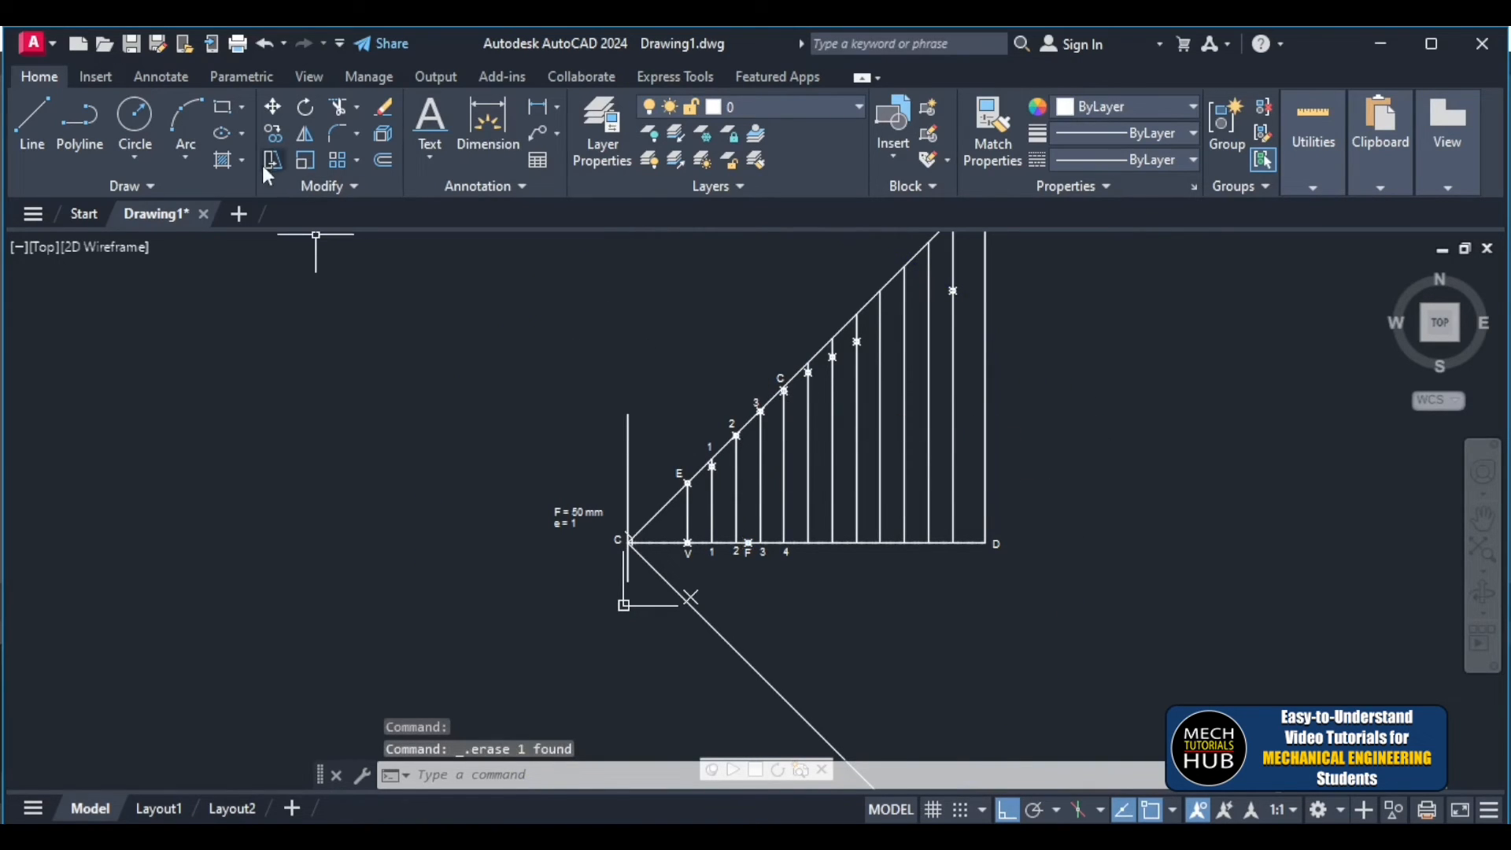
- Mirror the eight curve points on the vertical lines after V about the horizontal axis CD, keeping the source points
{"action": "left_click", "coordinate": [306, 134]}
{"action": "scroll", "coordinate": [752, 437], "scroll_direction": "up", "scroll_amount": 5}
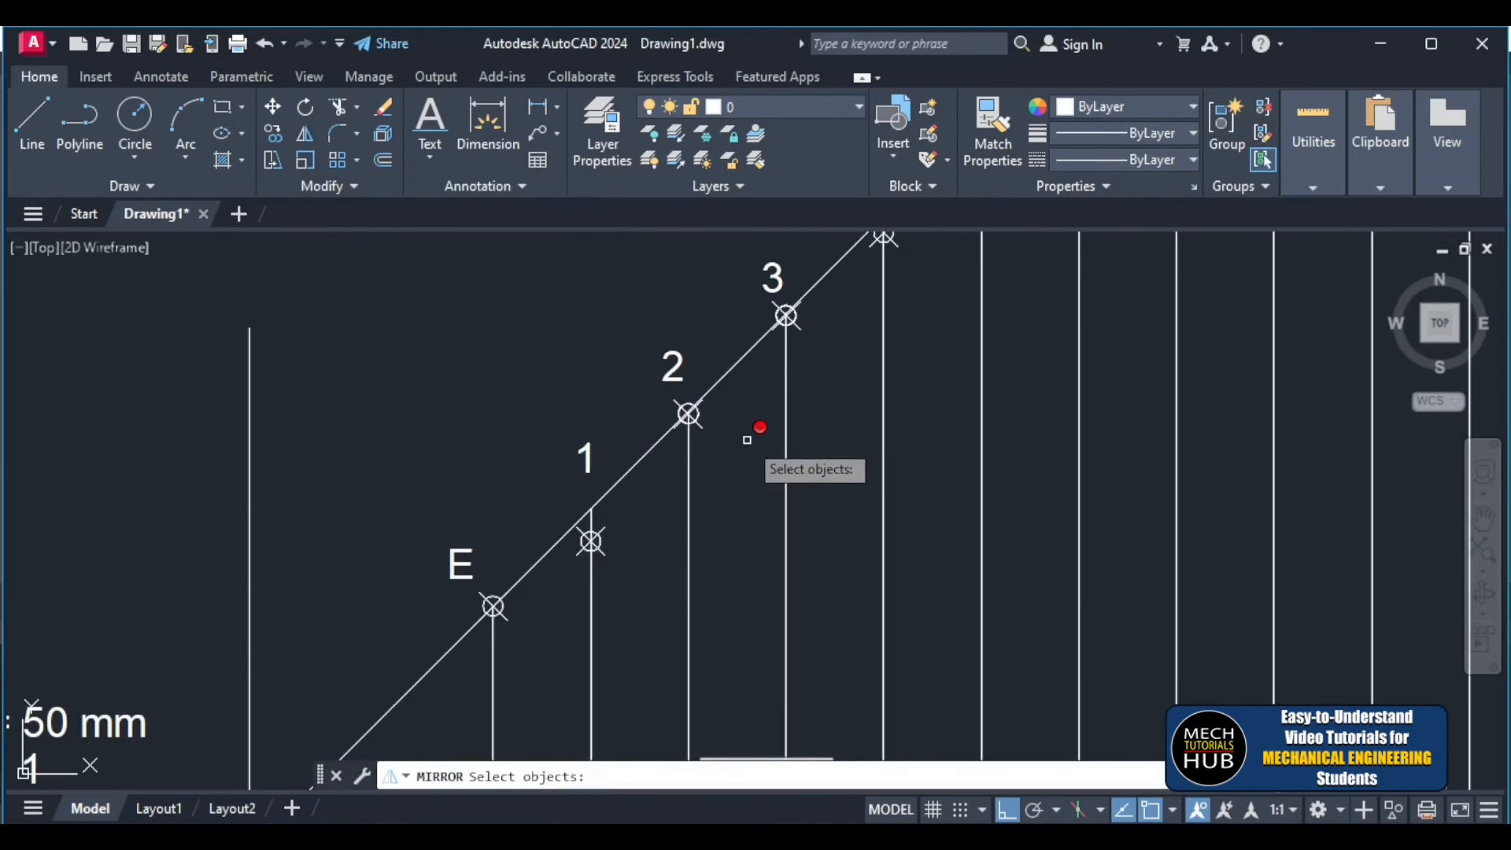
{"action": "left_click", "coordinate": [591, 541]}
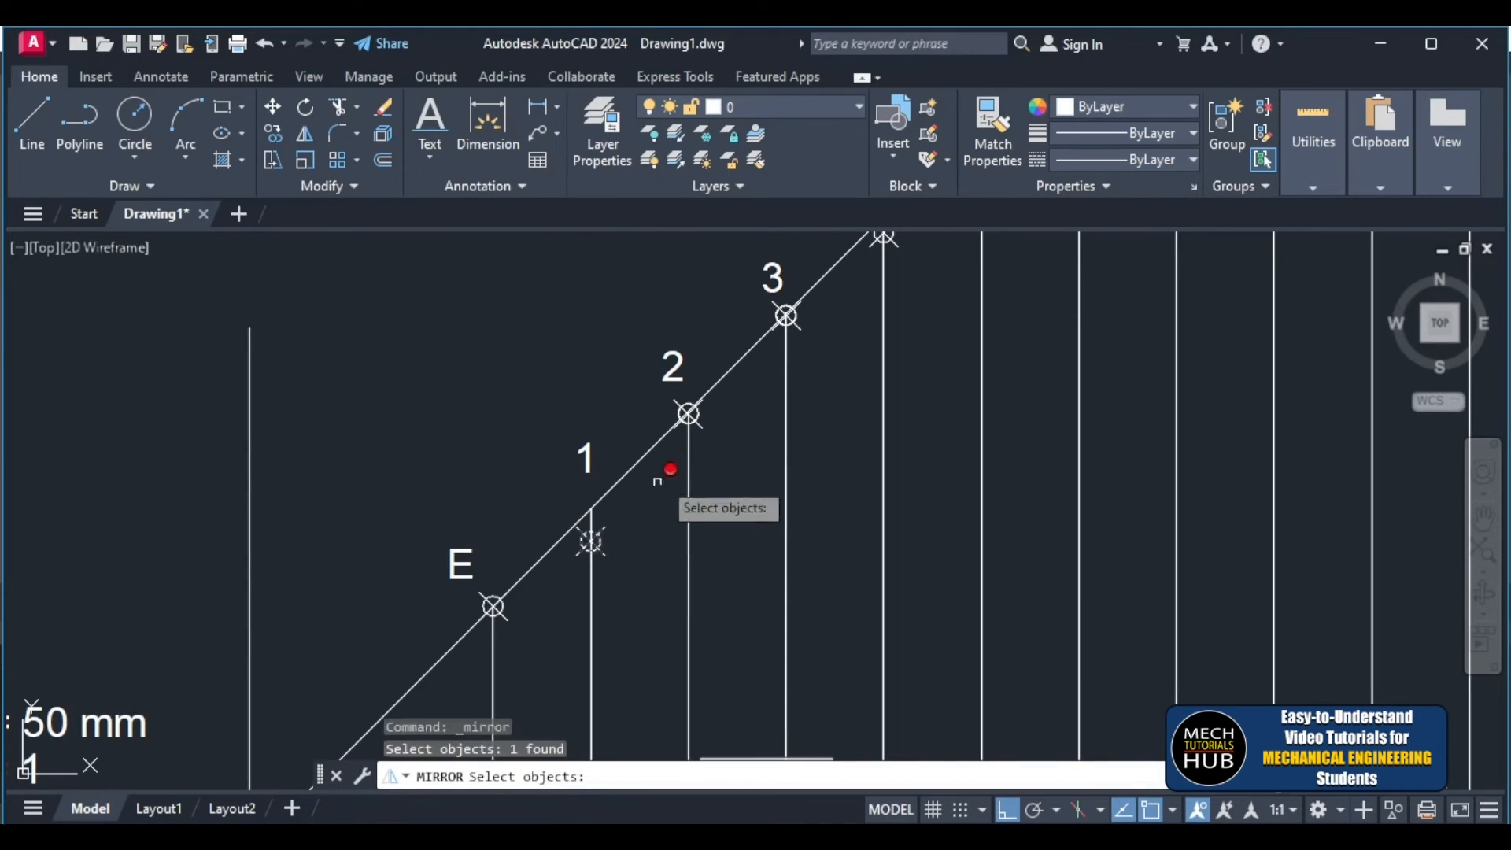
{"action": "left_click", "coordinate": [689, 415]}
{"action": "left_click", "coordinate": [786, 316]}
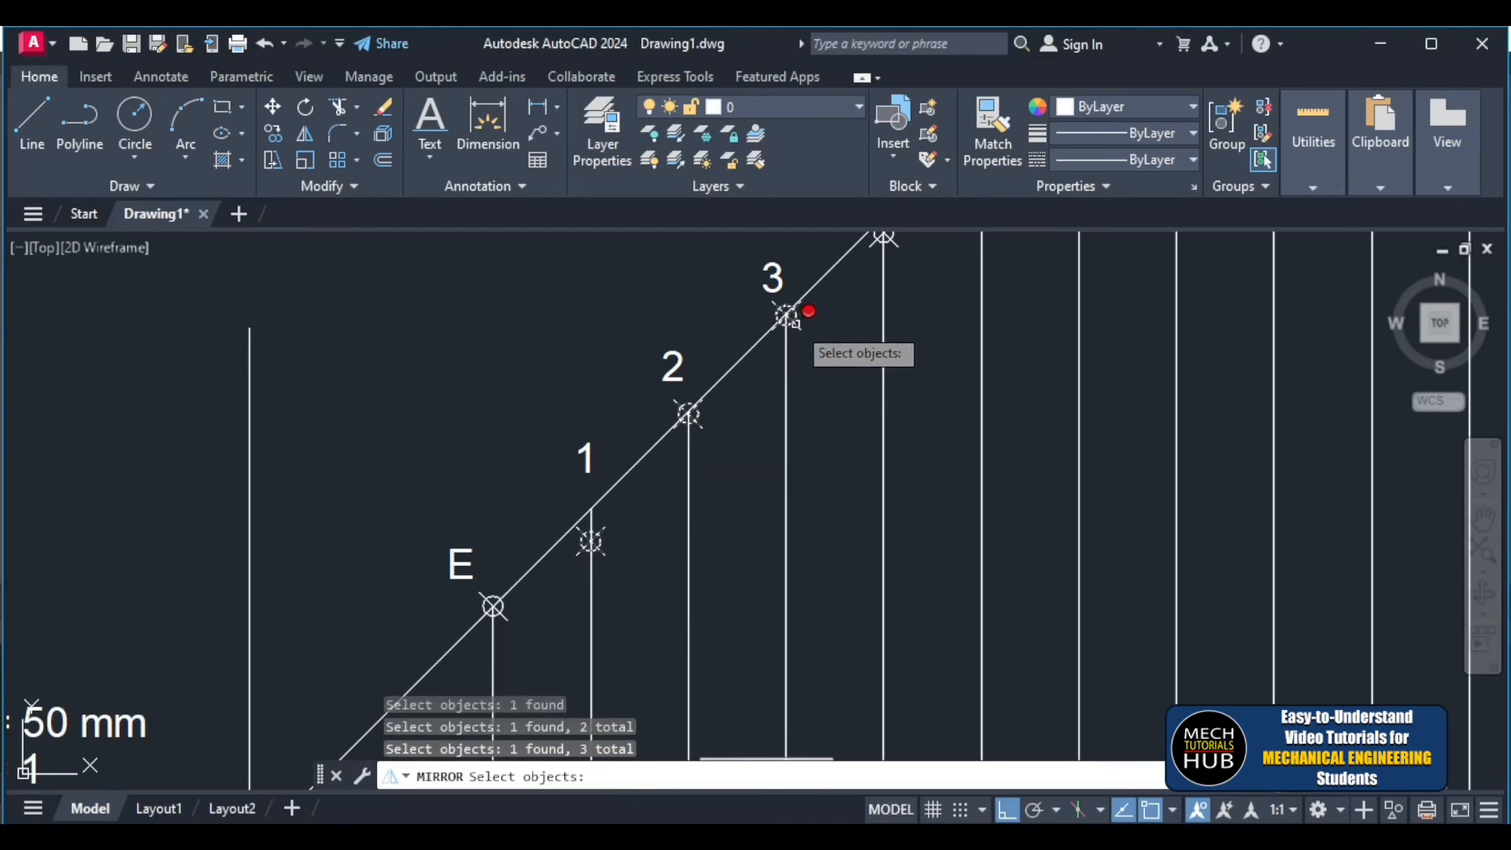
{"action": "left_click", "coordinate": [883, 238]}
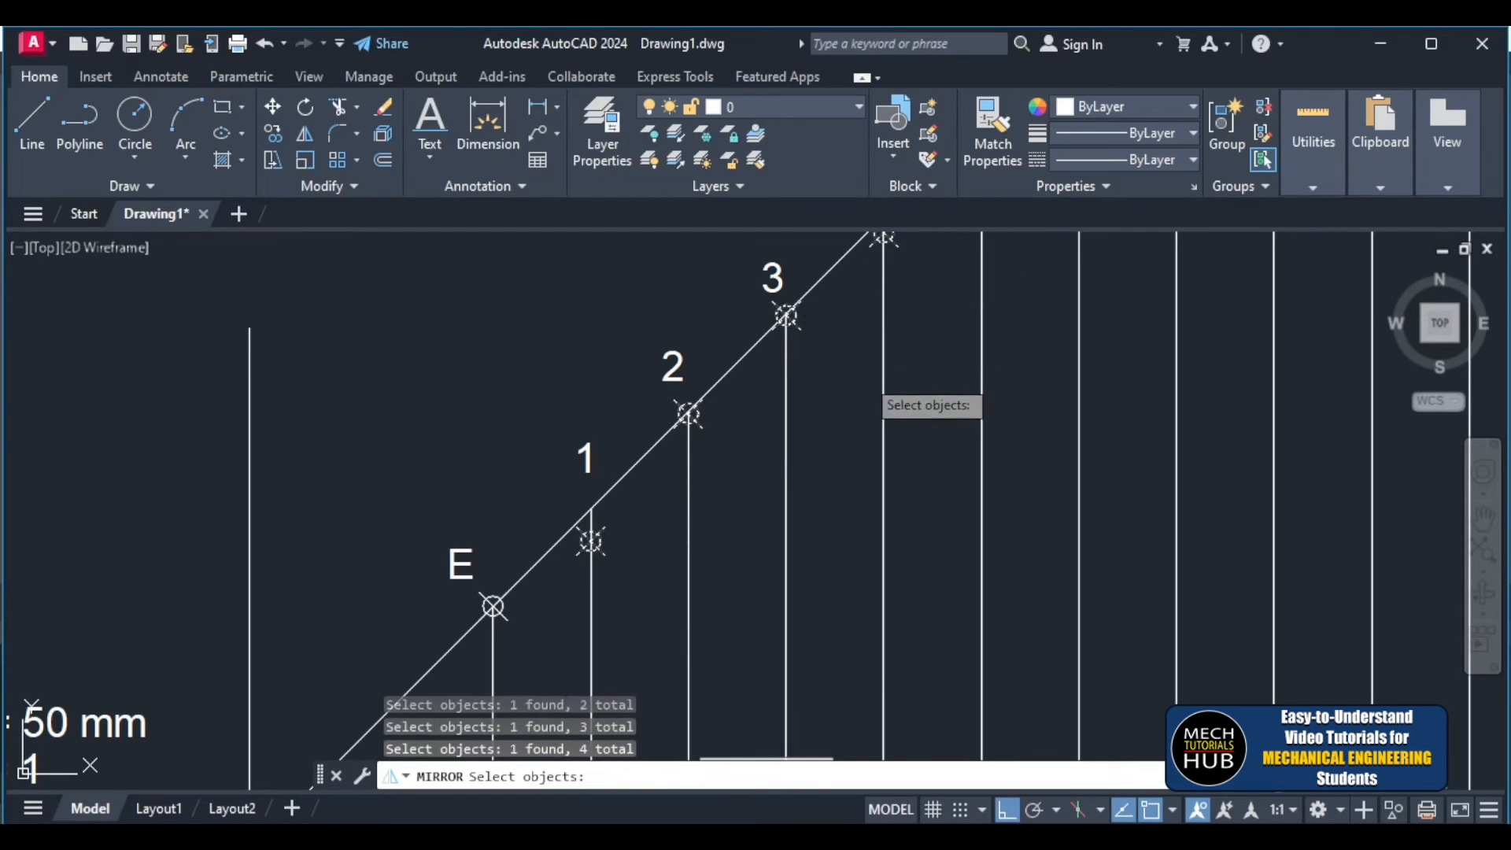
{"action": "scroll", "coordinate": [870, 379], "scroll_direction": "down", "scroll_amount": 3}
{"action": "scroll", "coordinate": [911, 286], "scroll_direction": "up", "scroll_amount": 5}
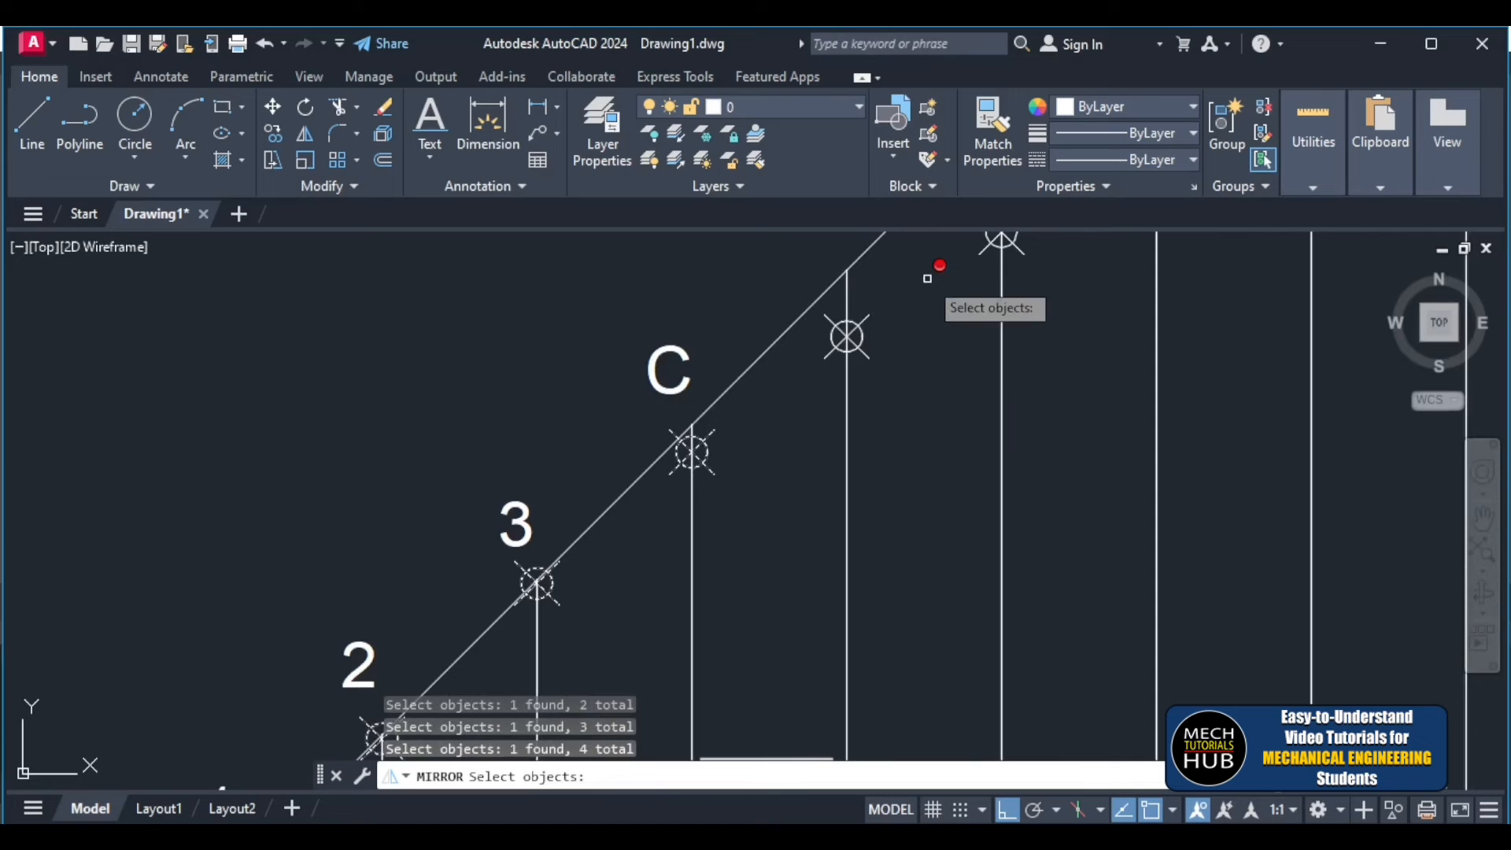
{"action": "left_click", "coordinate": [857, 347]}
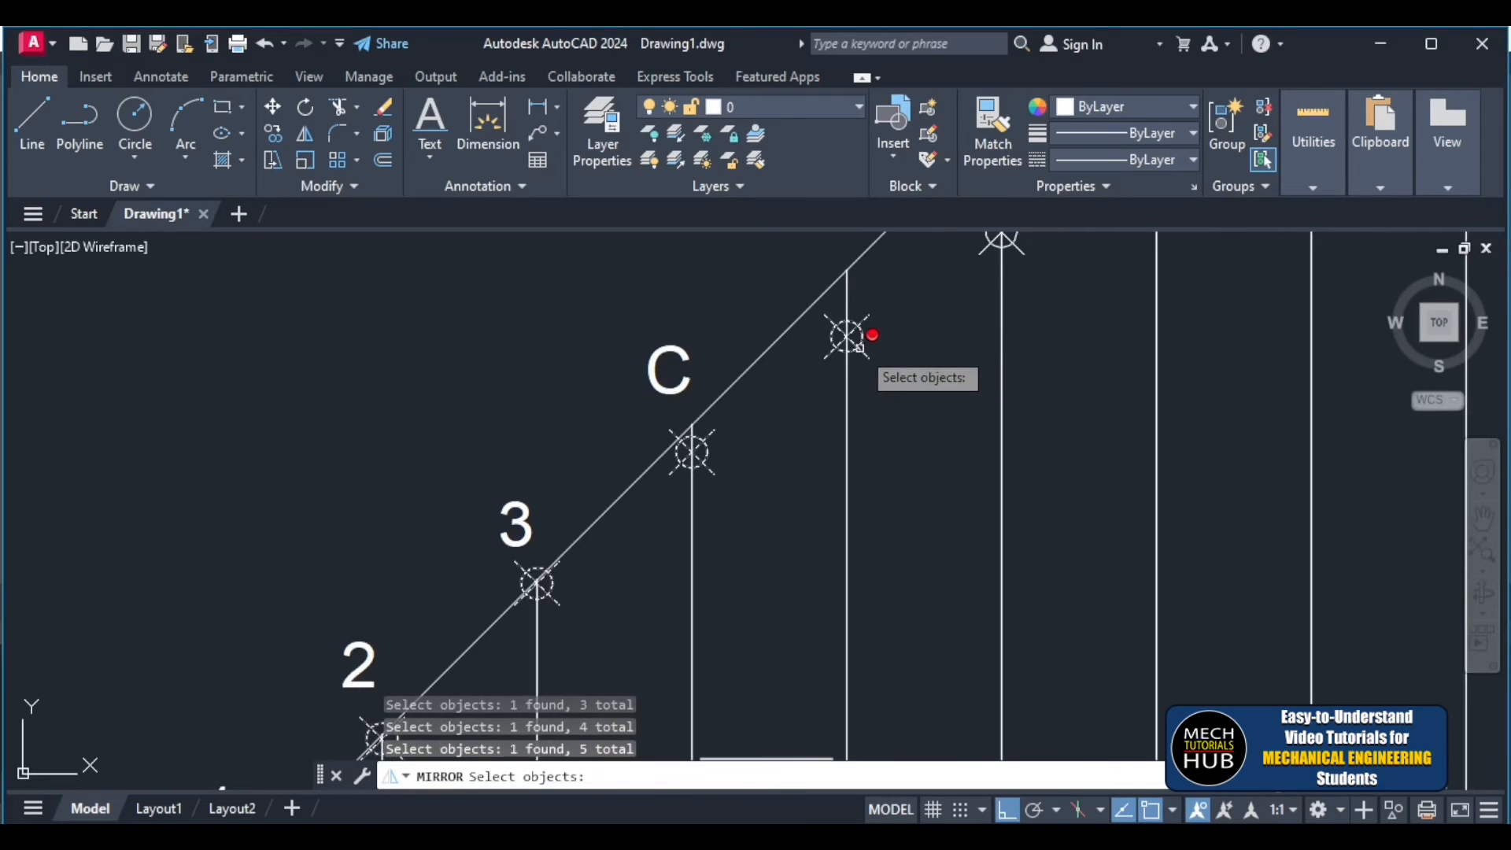
{"action": "left_click", "coordinate": [998, 244]}
{"action": "scroll", "coordinate": [925, 503], "scroll_direction": "down", "scroll_amount": 3}
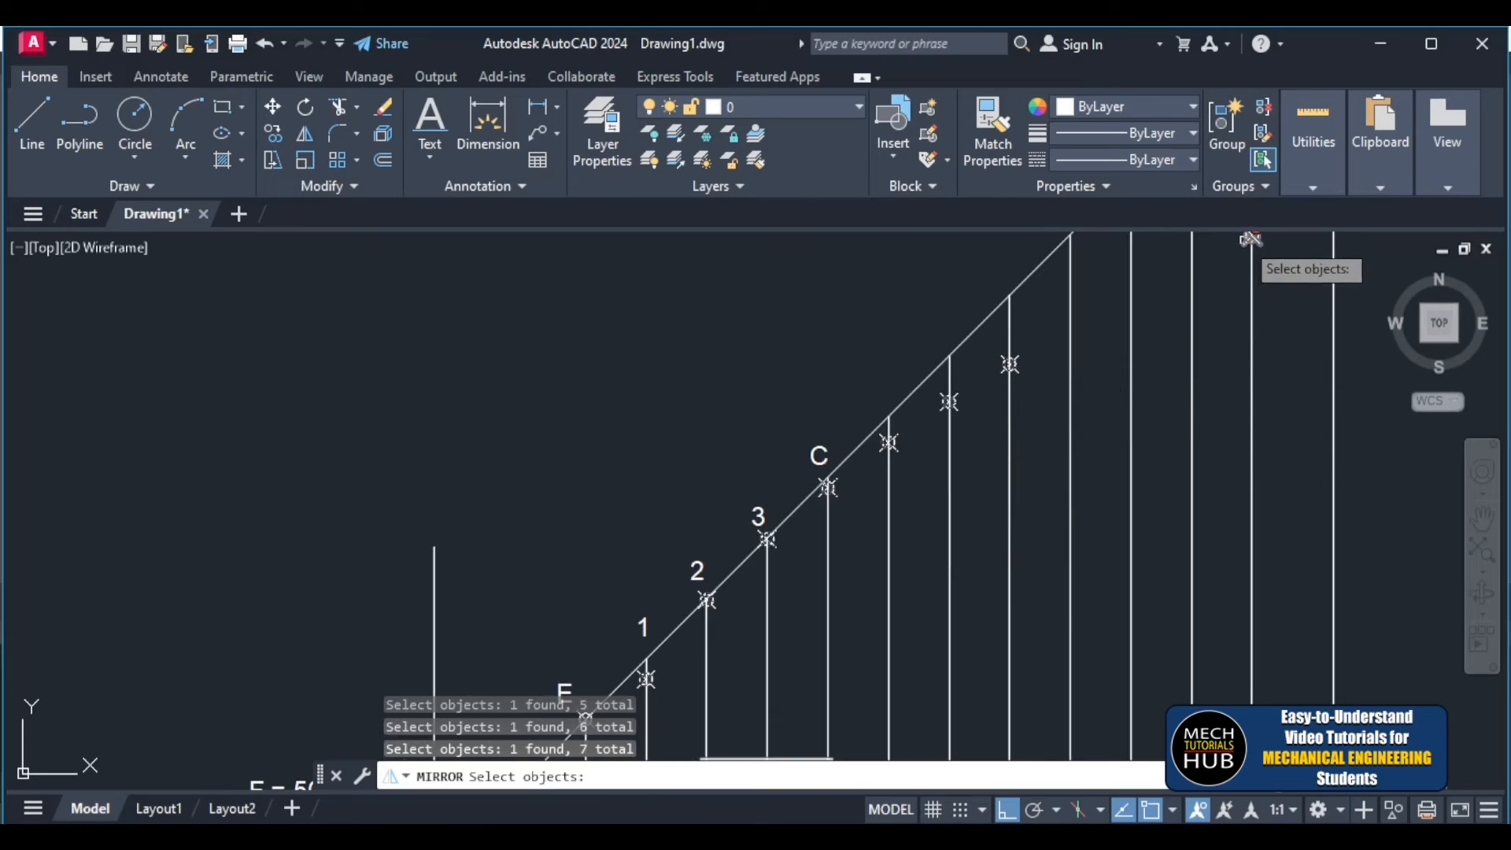
{"action": "left_click", "coordinate": [1252, 238]}
{"action": "scroll", "coordinate": [1200, 311], "scroll_direction": "down", "scroll_amount": 4}
{"action": "scroll", "coordinate": [1049, 642], "scroll_direction": "up", "scroll_amount": 2}
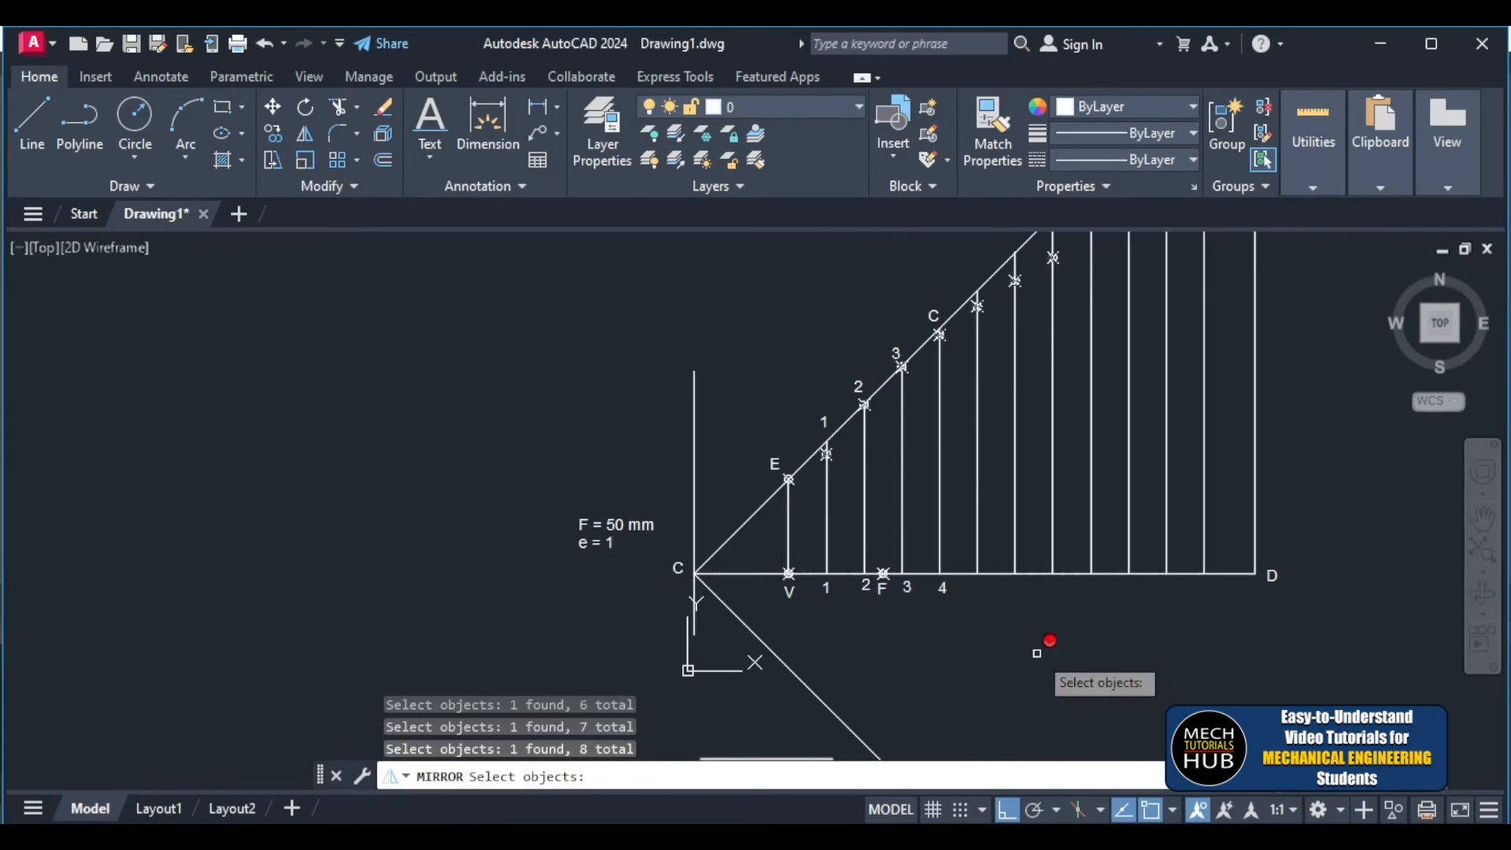
{"action": "key", "text": "Return"}
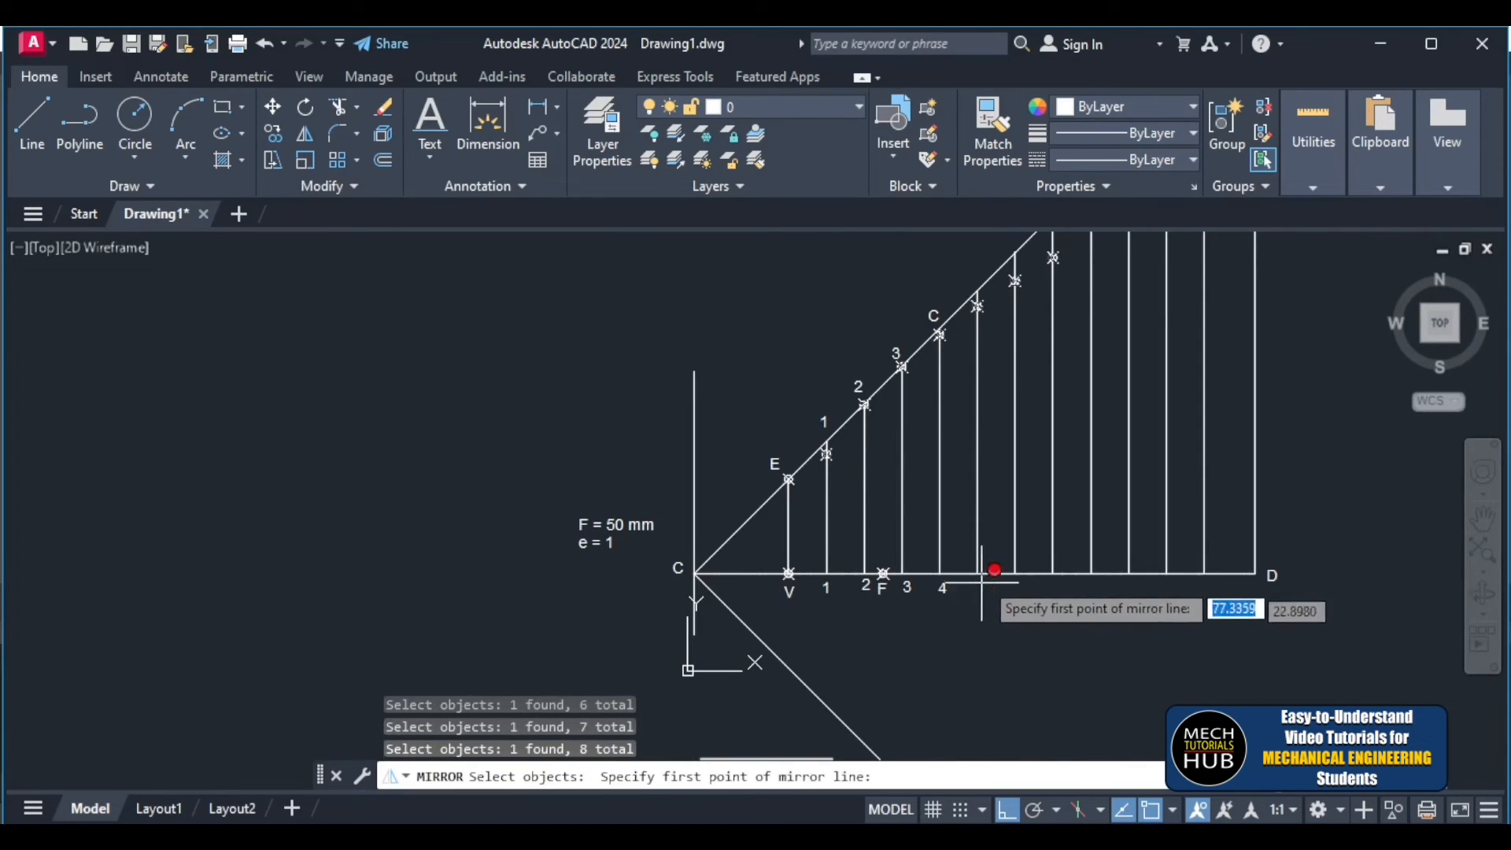
{"action": "left_click", "coordinate": [1012, 573]}
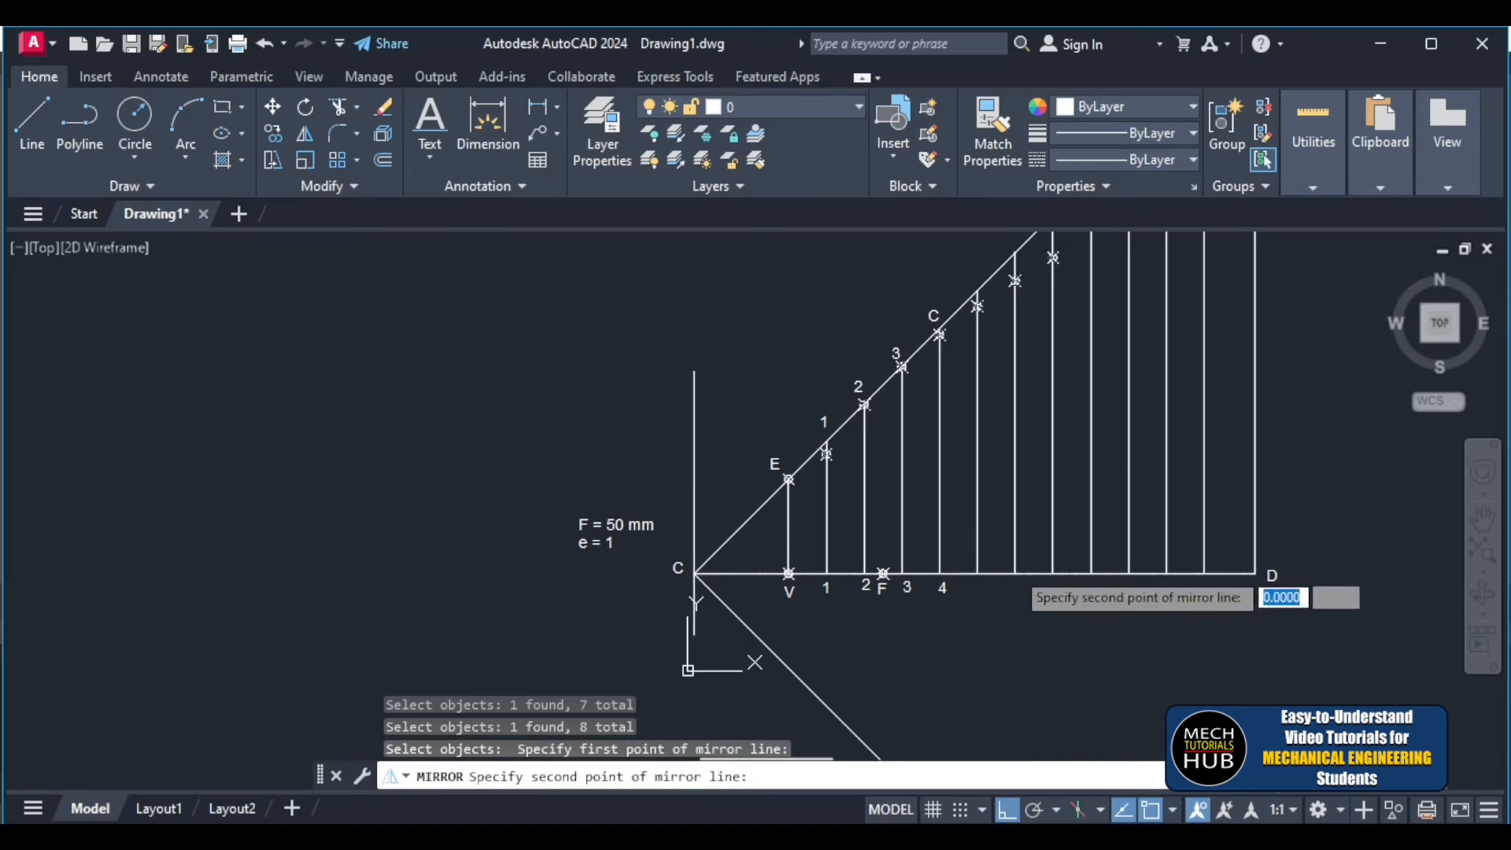
{"action": "left_click", "coordinate": [1257, 573]}
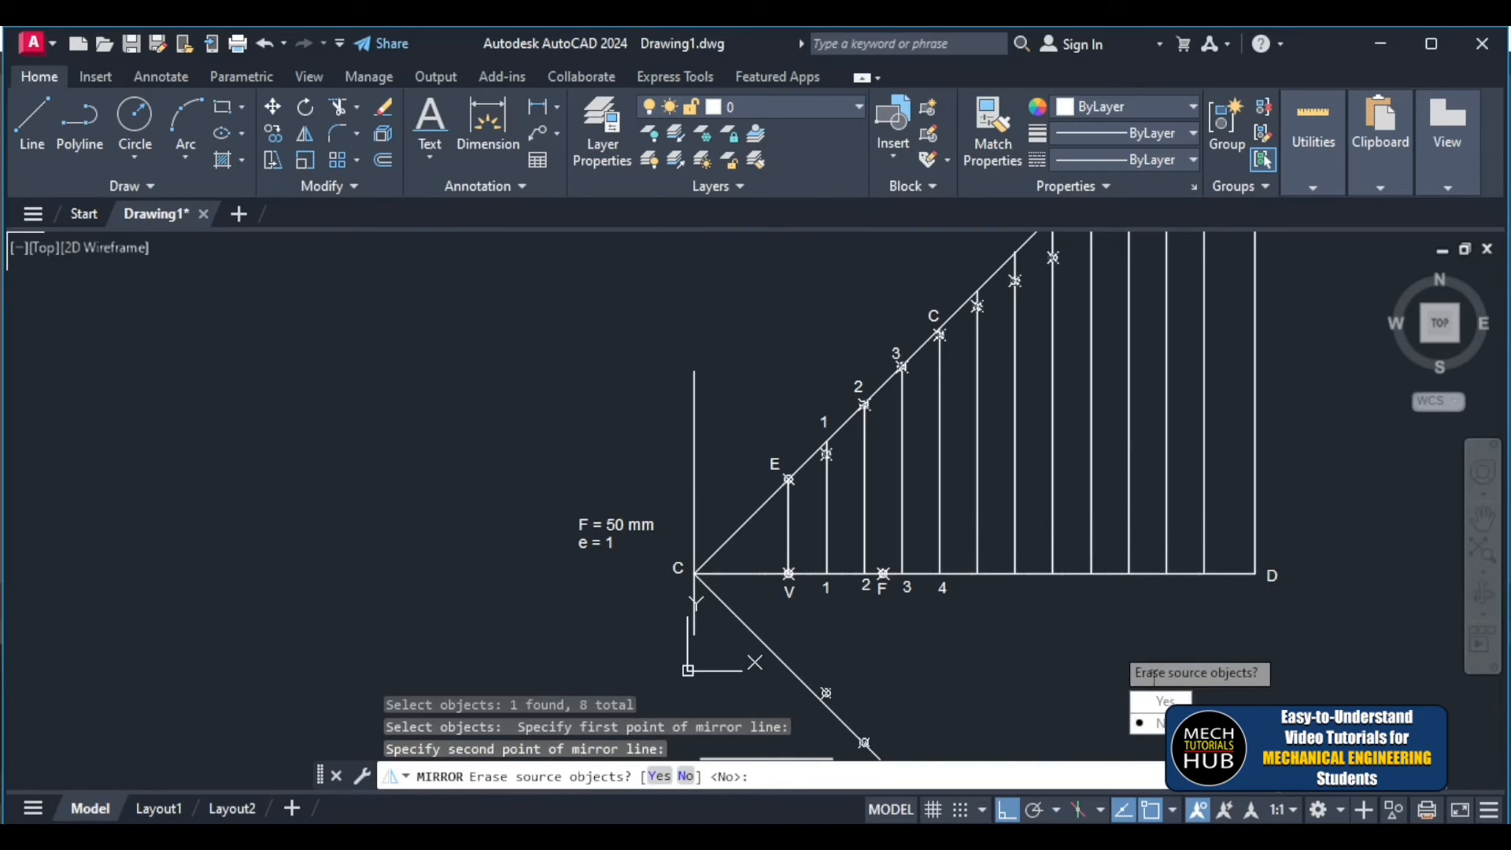
{"action": "left_click", "coordinate": [1161, 725]}
{"action": "scroll", "coordinate": [1023, 429], "scroll_direction": "down", "scroll_amount": 5}
{"action": "scroll", "coordinate": [1106, 553], "scroll_direction": "up", "scroll_amount": 5}
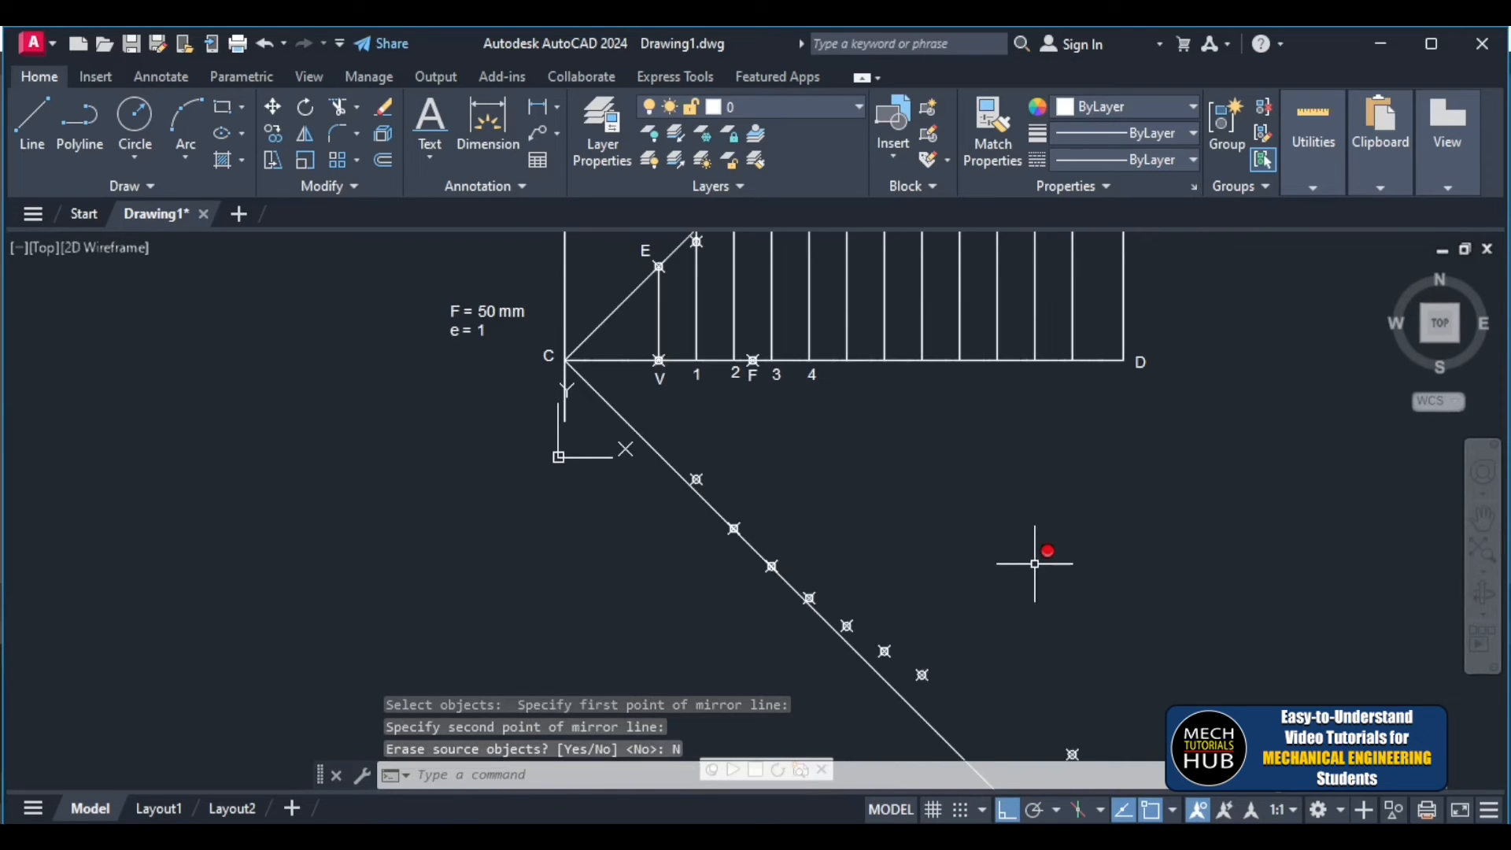
- Delete the slanted line running downward from C below axis CD
{"action": "scroll", "coordinate": [1036, 564], "scroll_direction": "down", "scroll_amount": 4}
{"action": "left_click", "coordinate": [873, 507]}
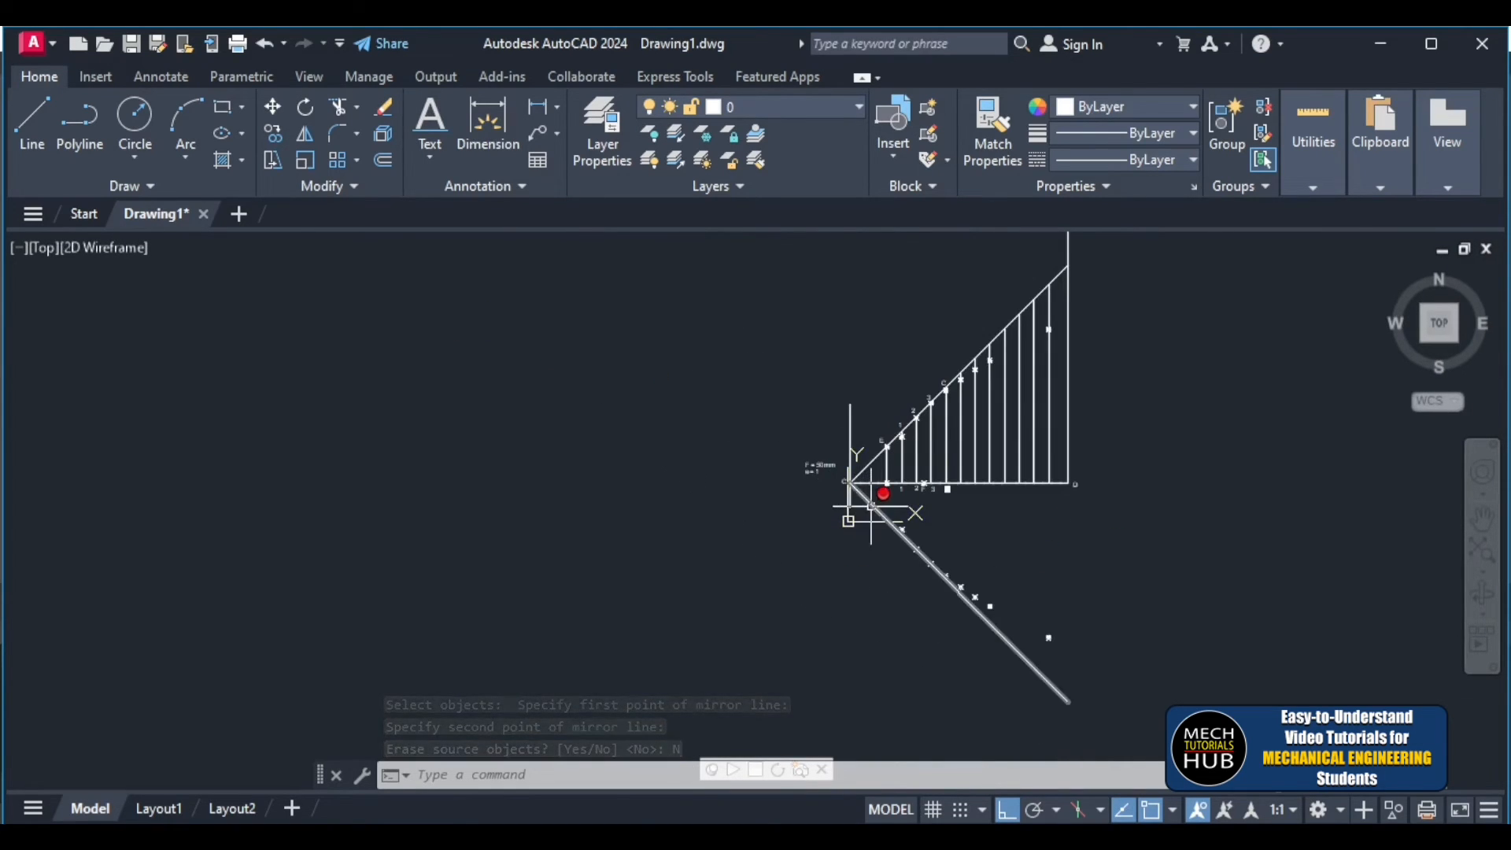
{"action": "key", "text": "Delete"}
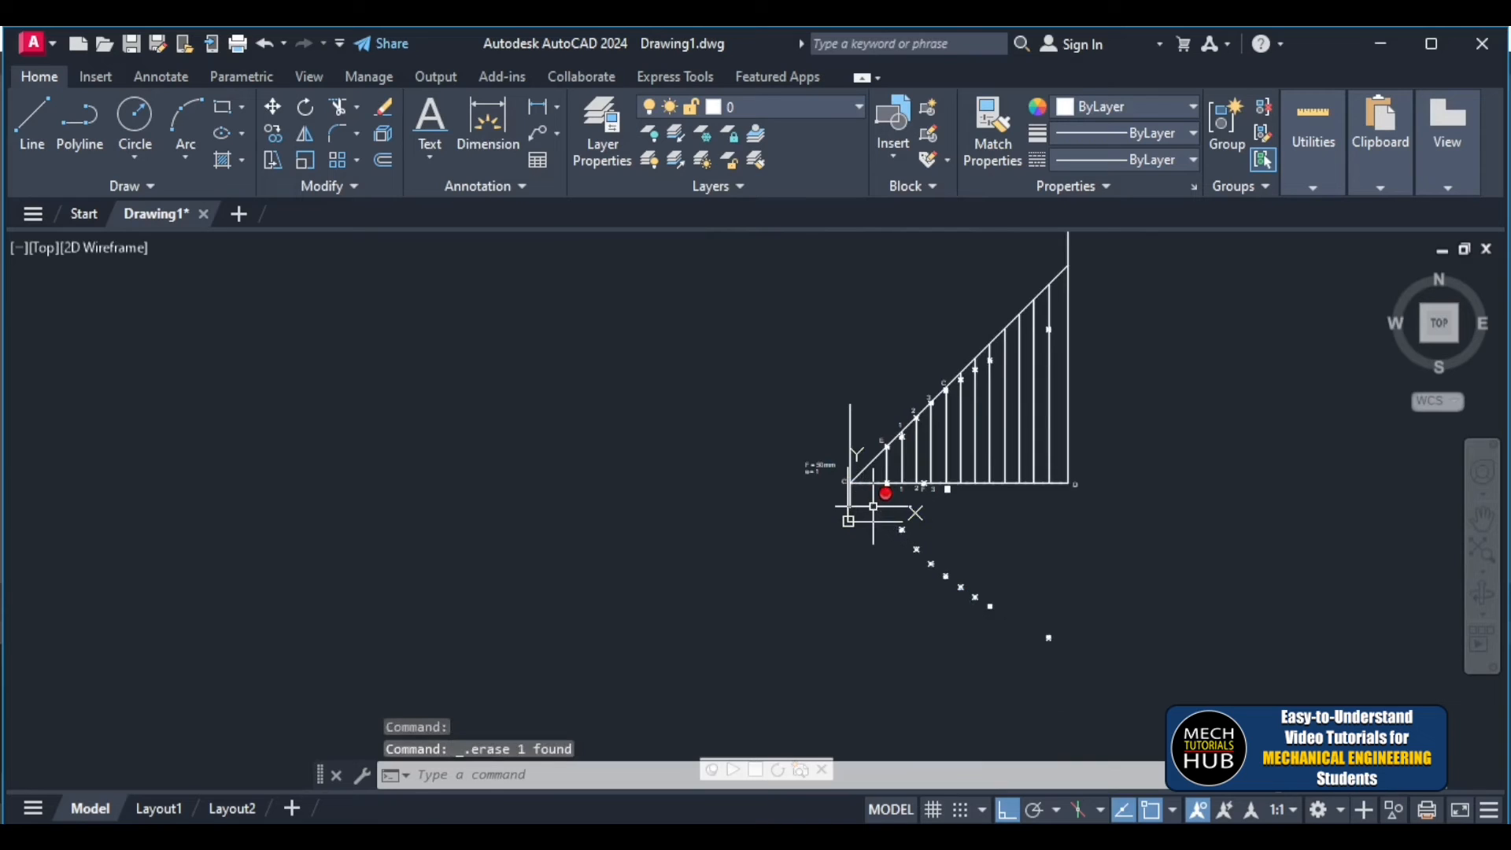
{"action": "scroll", "coordinate": [1010, 532], "scroll_direction": "up", "scroll_amount": 4}
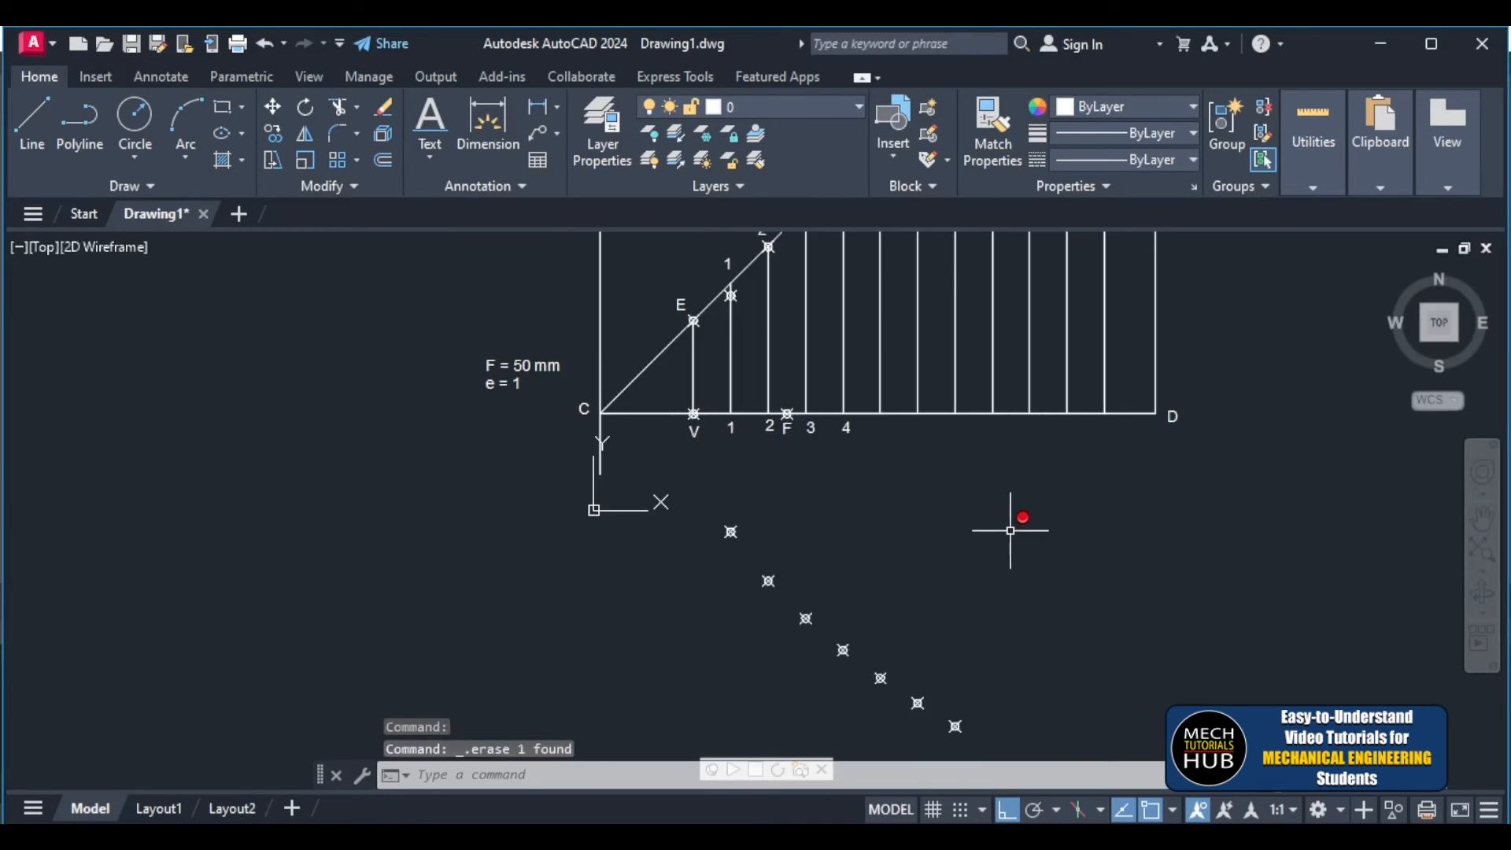
- Start a spline at the upper curve point on the last vertical line before D, with Ortho off, and continue through the seventh and sixth points
{"action": "scroll", "coordinate": [1010, 532], "scroll_direction": "down", "scroll_amount": 4}
{"action": "scroll", "coordinate": [1134, 346], "scroll_direction": "up", "scroll_amount": 2}
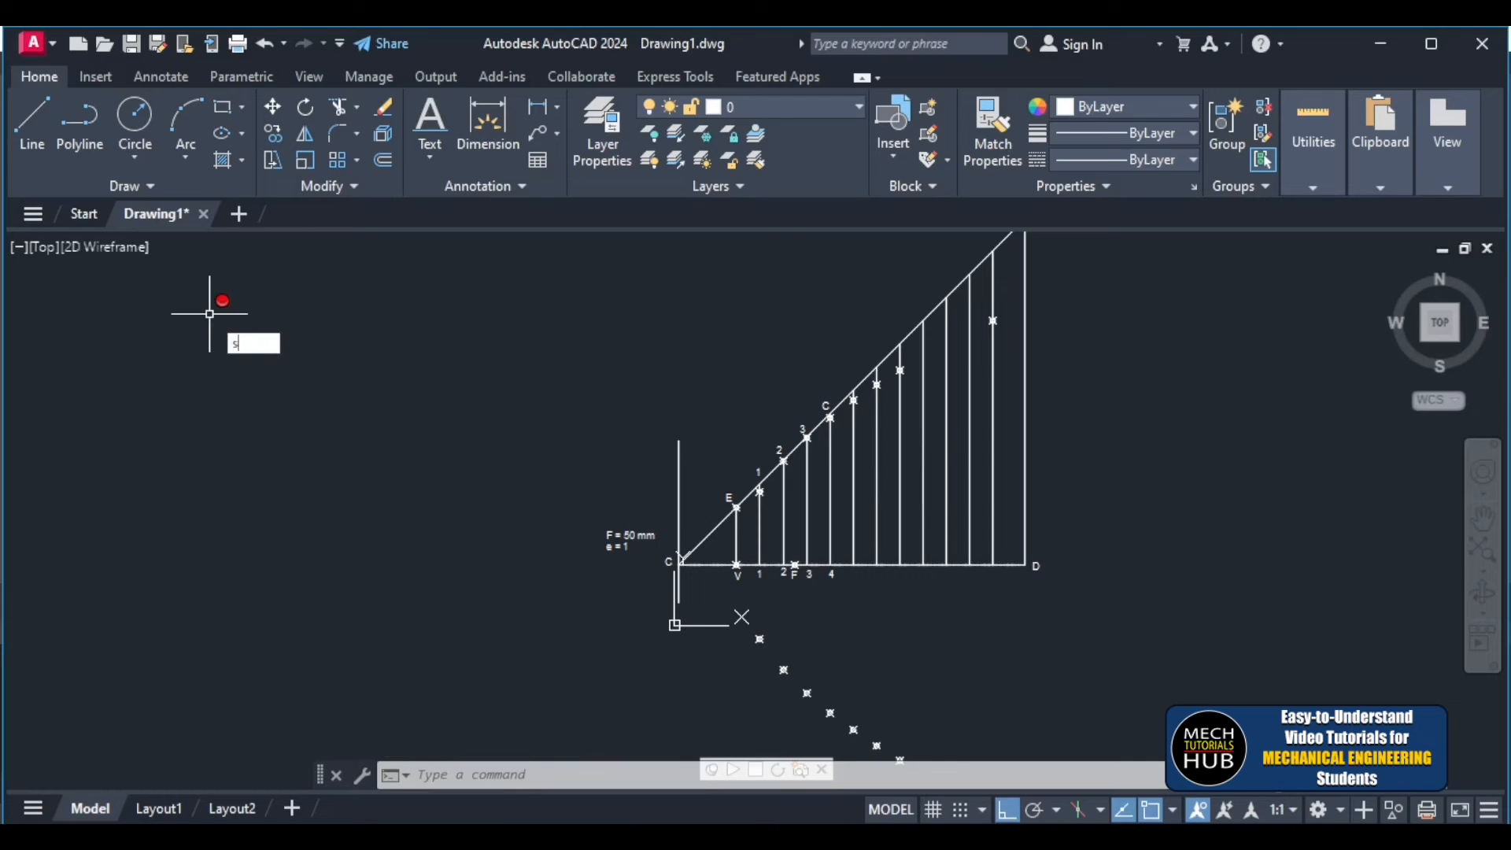
{"action": "type", "text": "pl"}
{"action": "key", "text": "Return"}
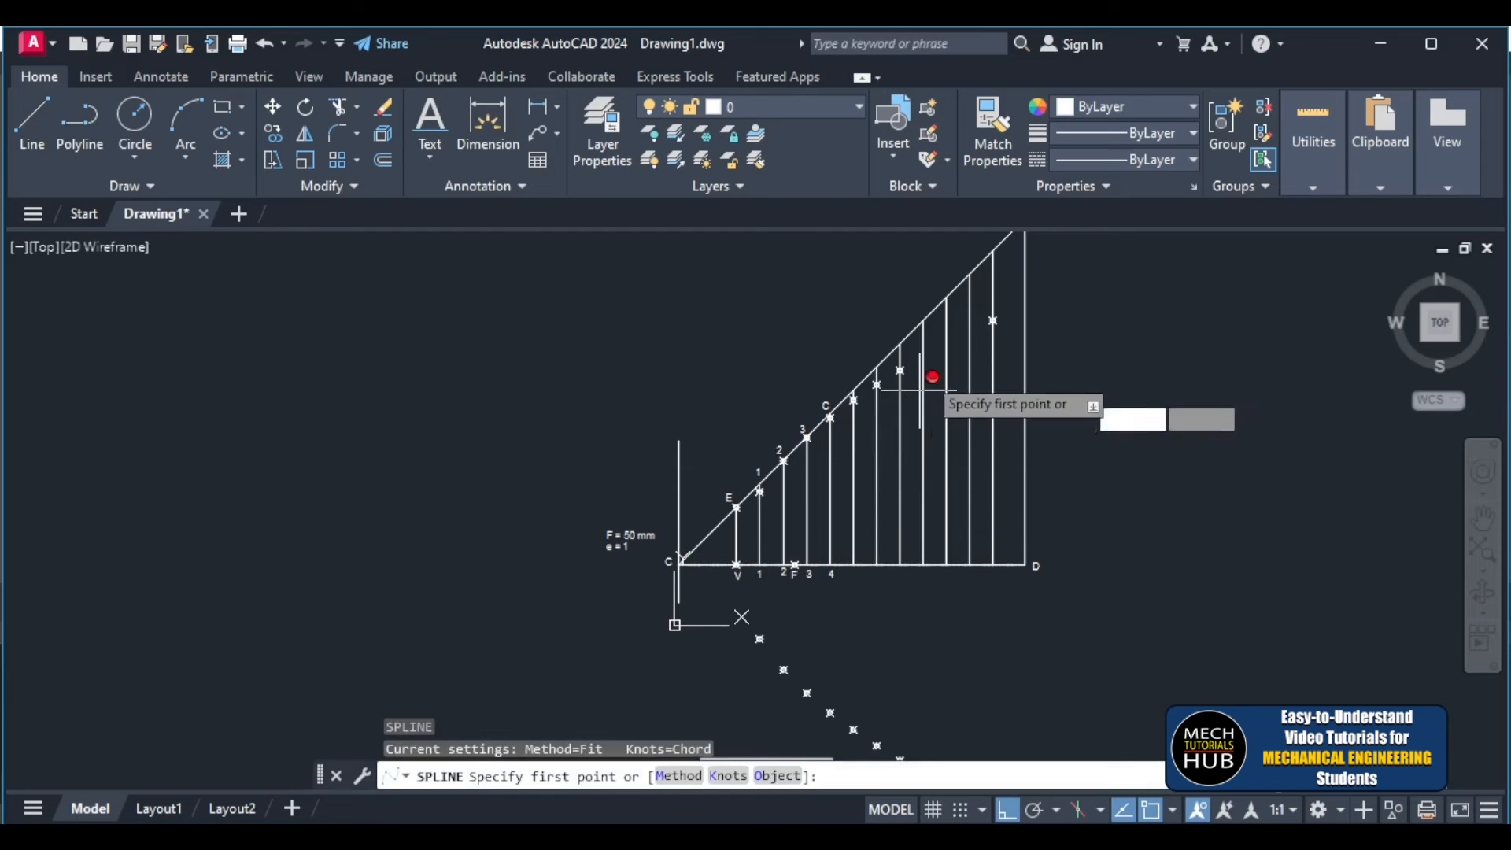
{"action": "scroll", "coordinate": [754, 595], "scroll_direction": "up", "scroll_amount": 5}
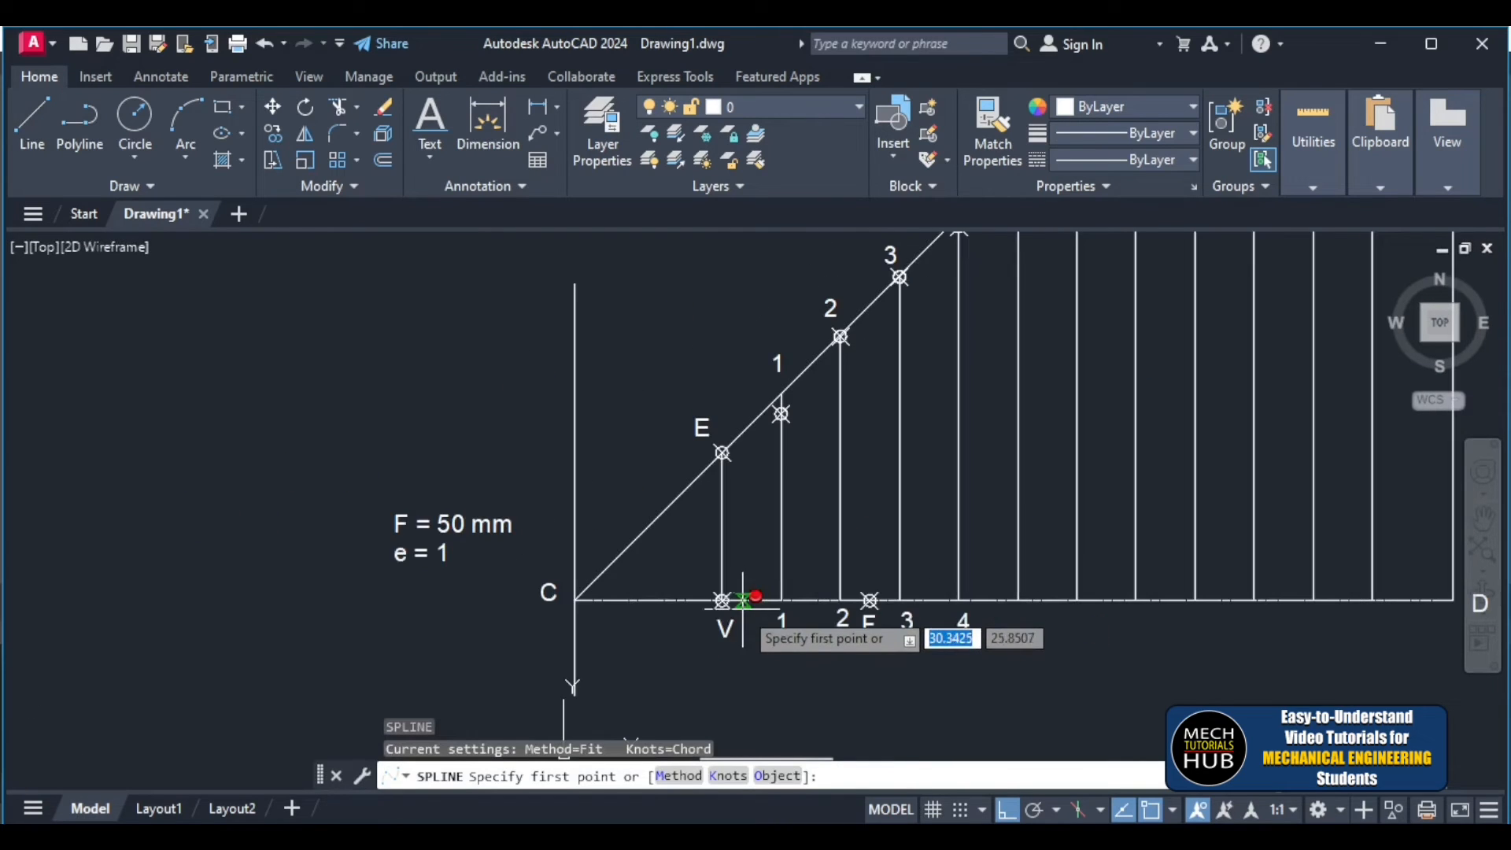
{"action": "scroll", "coordinate": [820, 523], "scroll_direction": "down", "scroll_amount": 6}
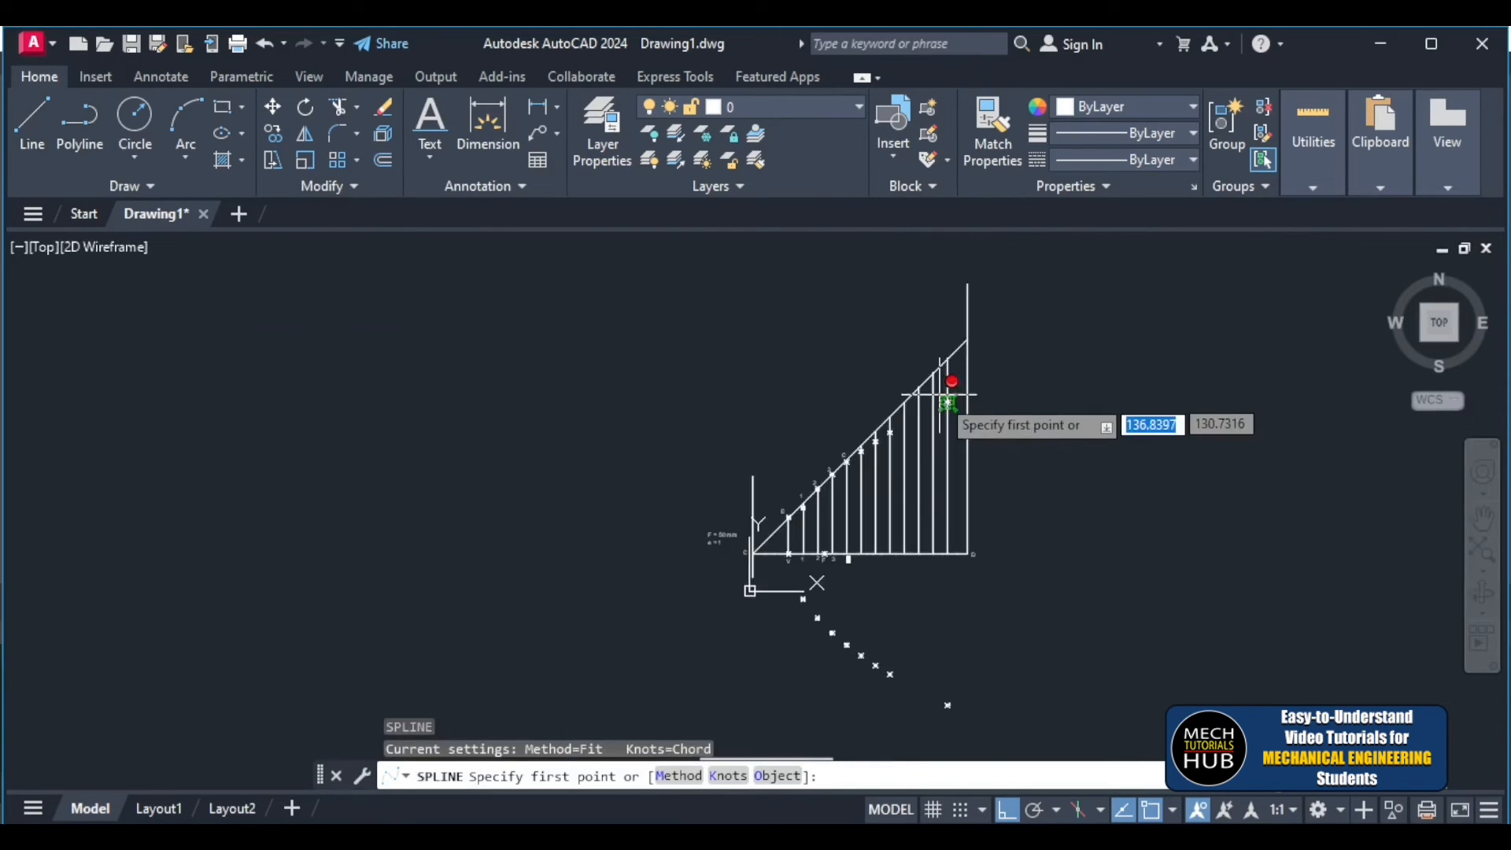
{"action": "scroll", "coordinate": [950, 397], "scroll_direction": "up", "scroll_amount": 2}
{"action": "scroll", "coordinate": [952, 399], "scroll_direction": "up", "scroll_amount": 2}
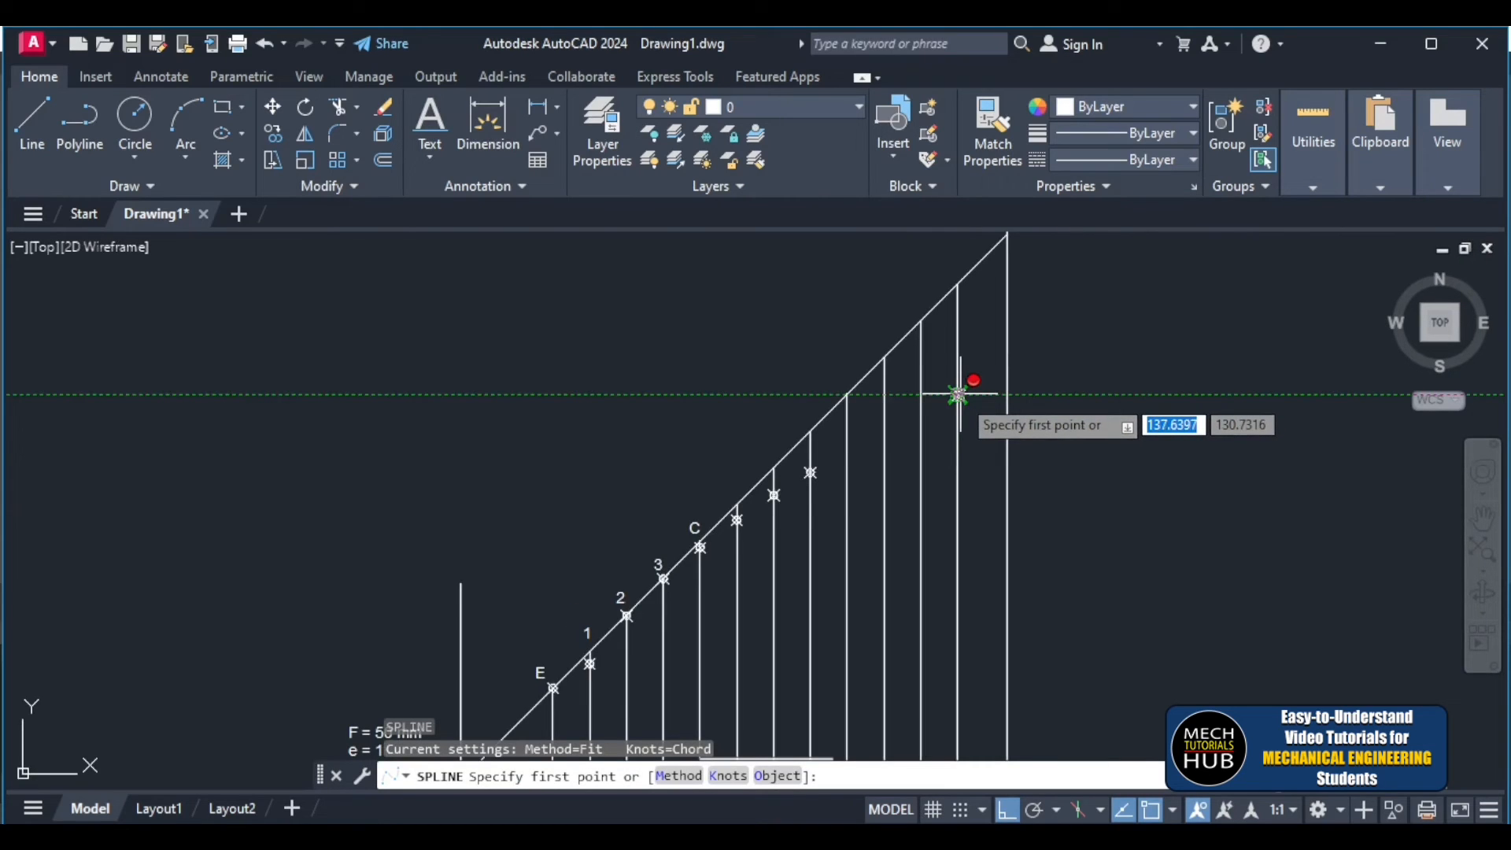
{"action": "left_click", "coordinate": [958, 396]}
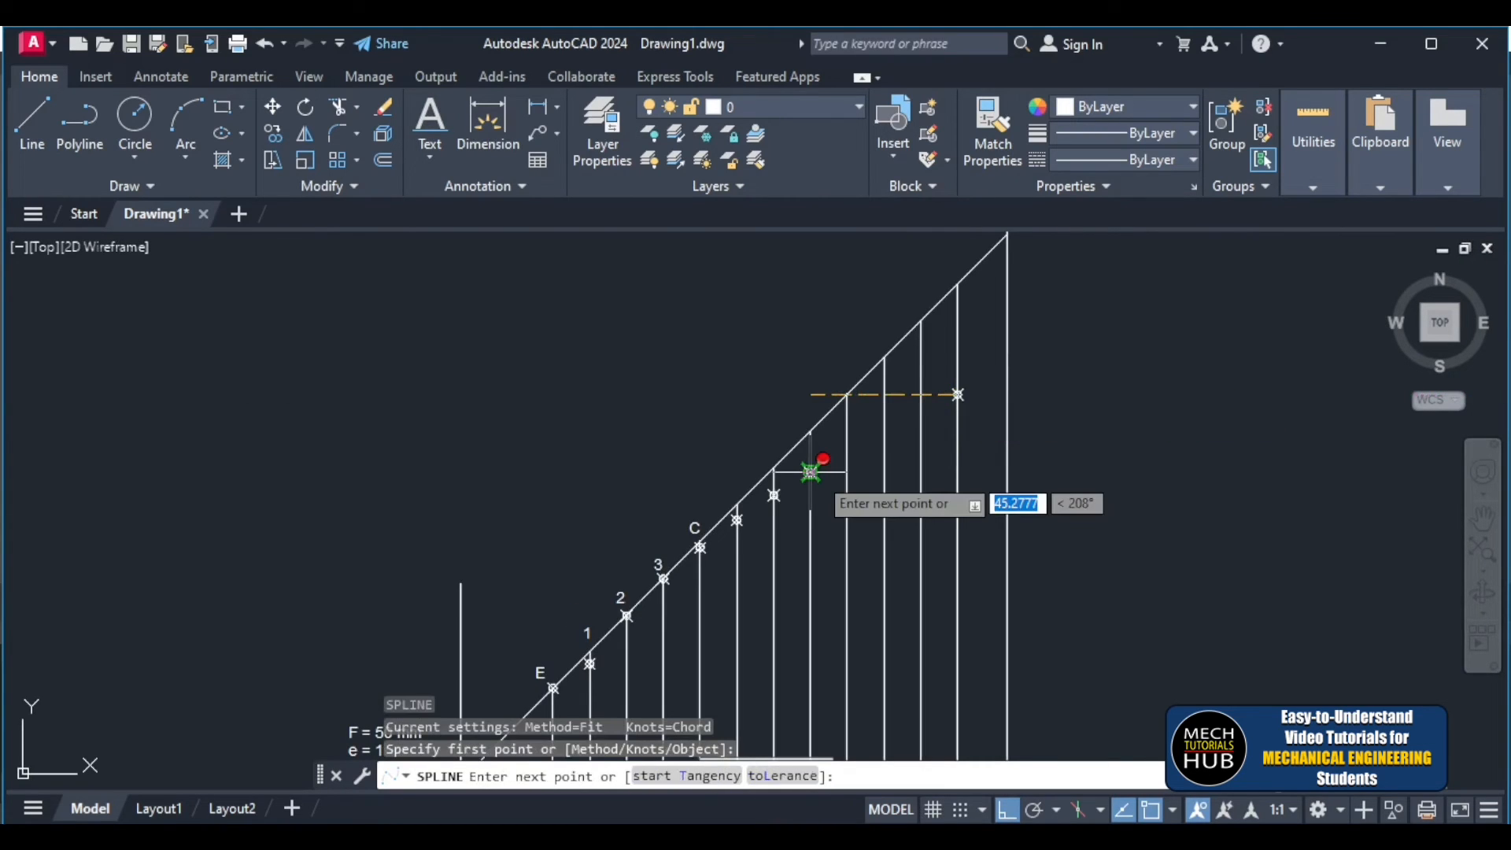
{"action": "left_click", "coordinate": [810, 472]}
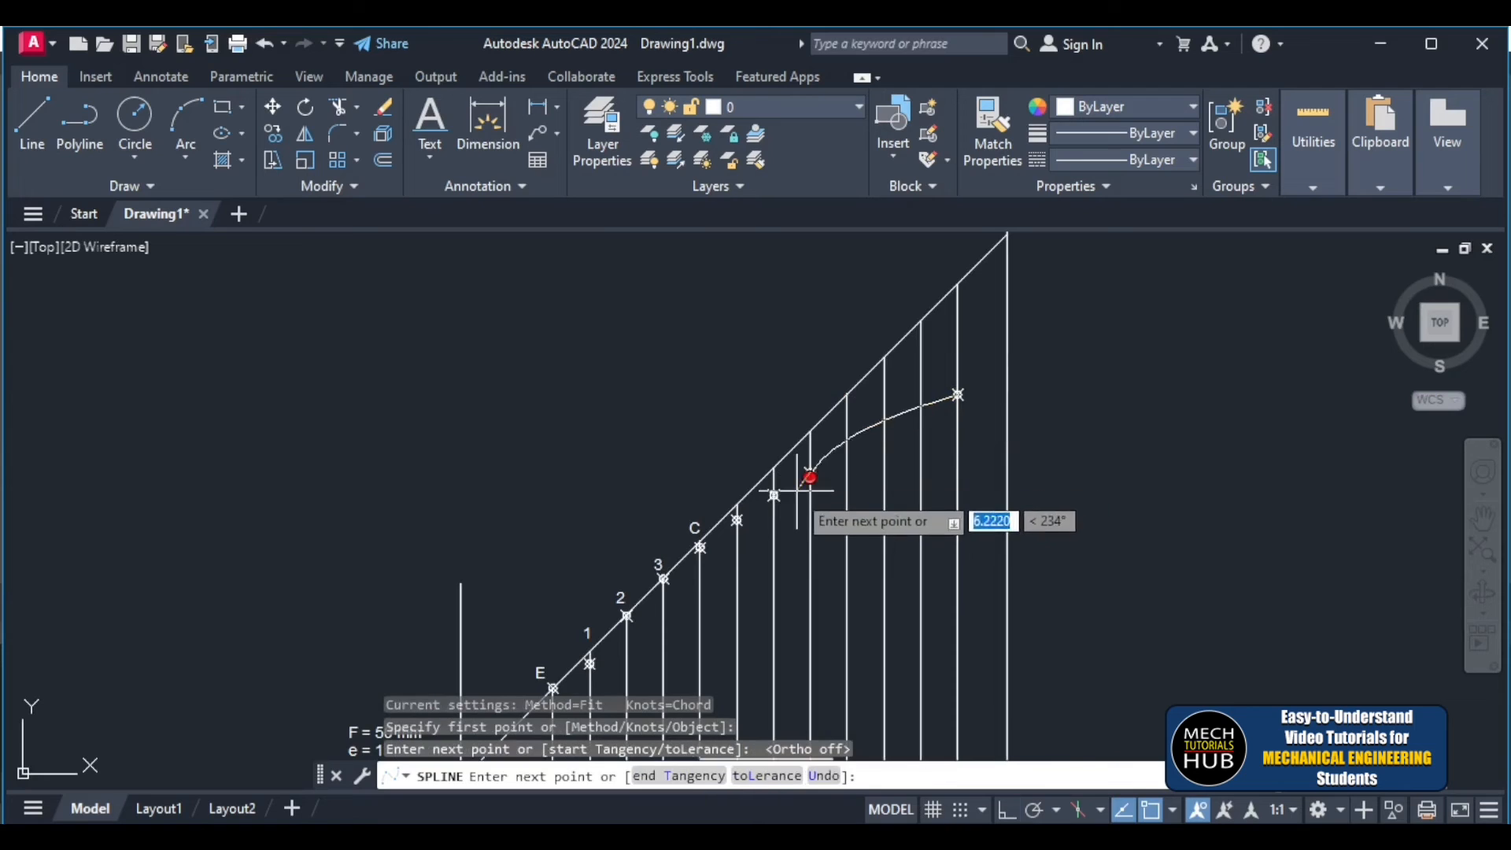
{"action": "left_click", "coordinate": [774, 496]}
- Continue the spline through the upper curve points on the fifth, fourth and third vertical lines after V
{"action": "scroll", "coordinate": [750, 551], "scroll_direction": "up", "scroll_amount": 6}
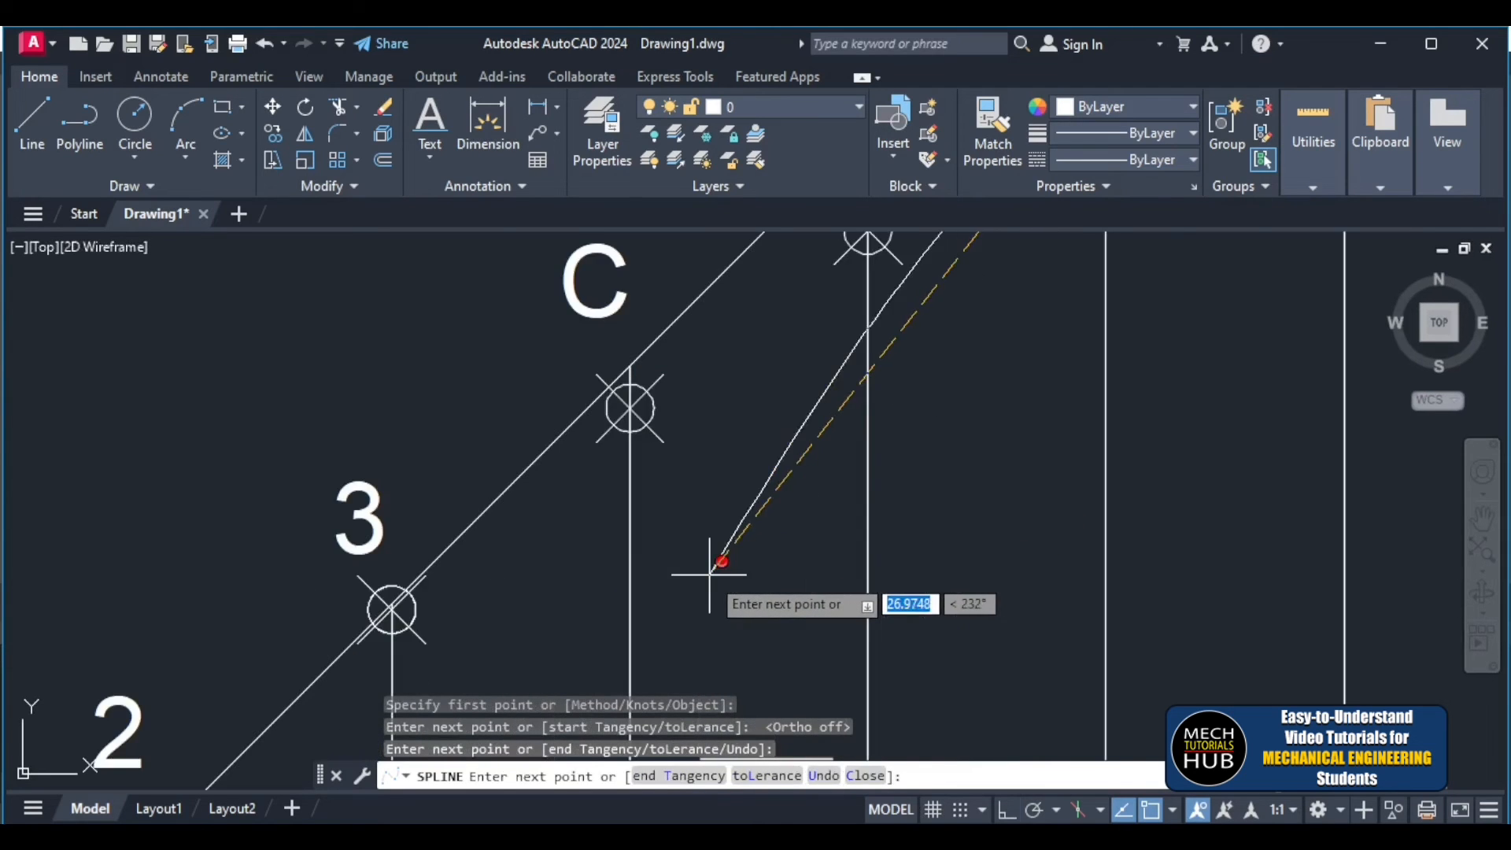
{"action": "scroll", "coordinate": [716, 574], "scroll_direction": "down", "scroll_amount": 2}
{"action": "left_click", "coordinate": [811, 337]}
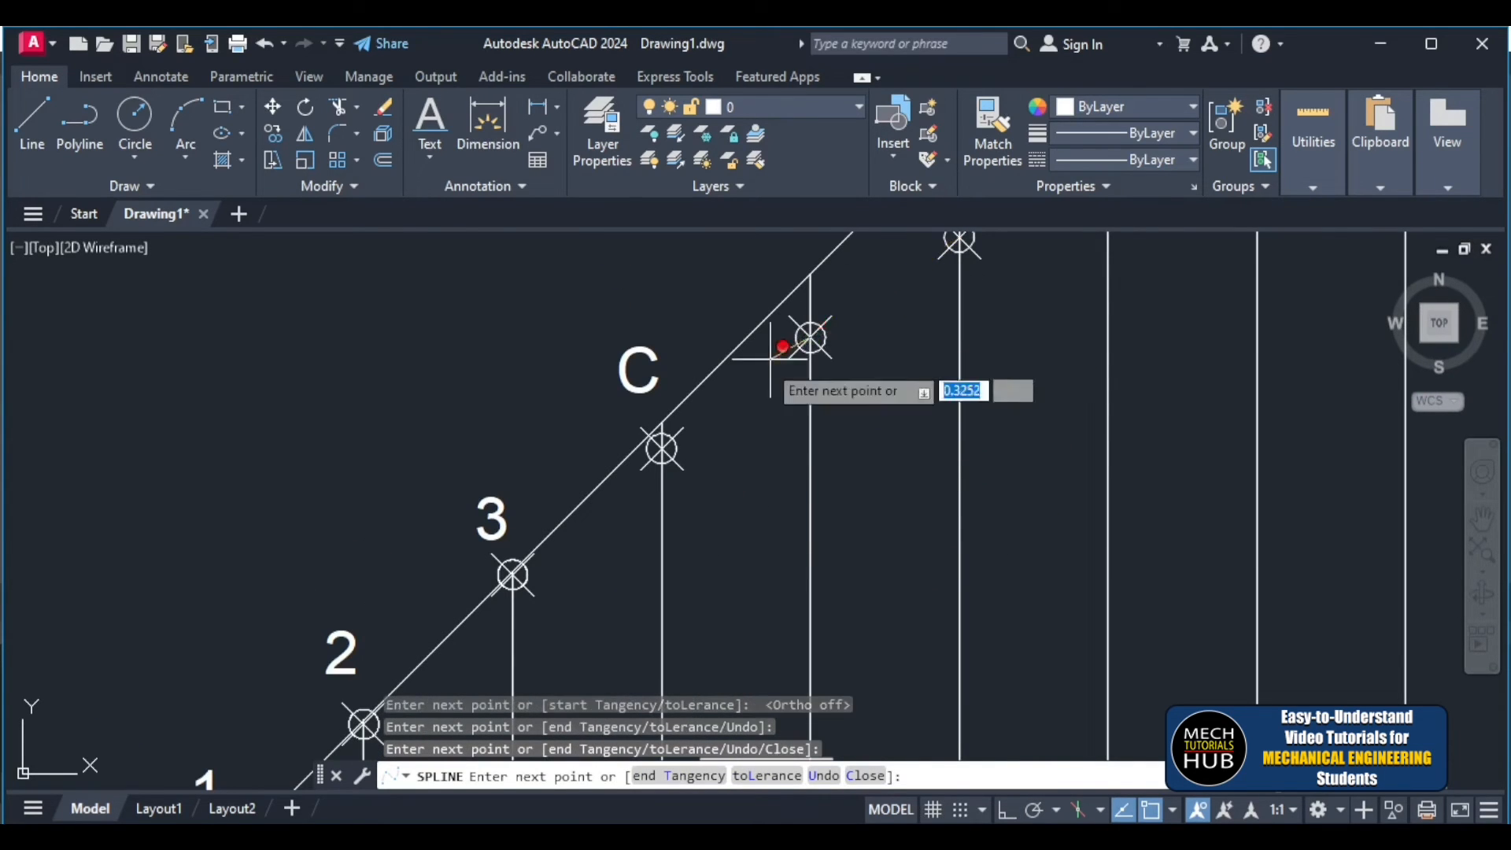
{"action": "left_click", "coordinate": [663, 449]}
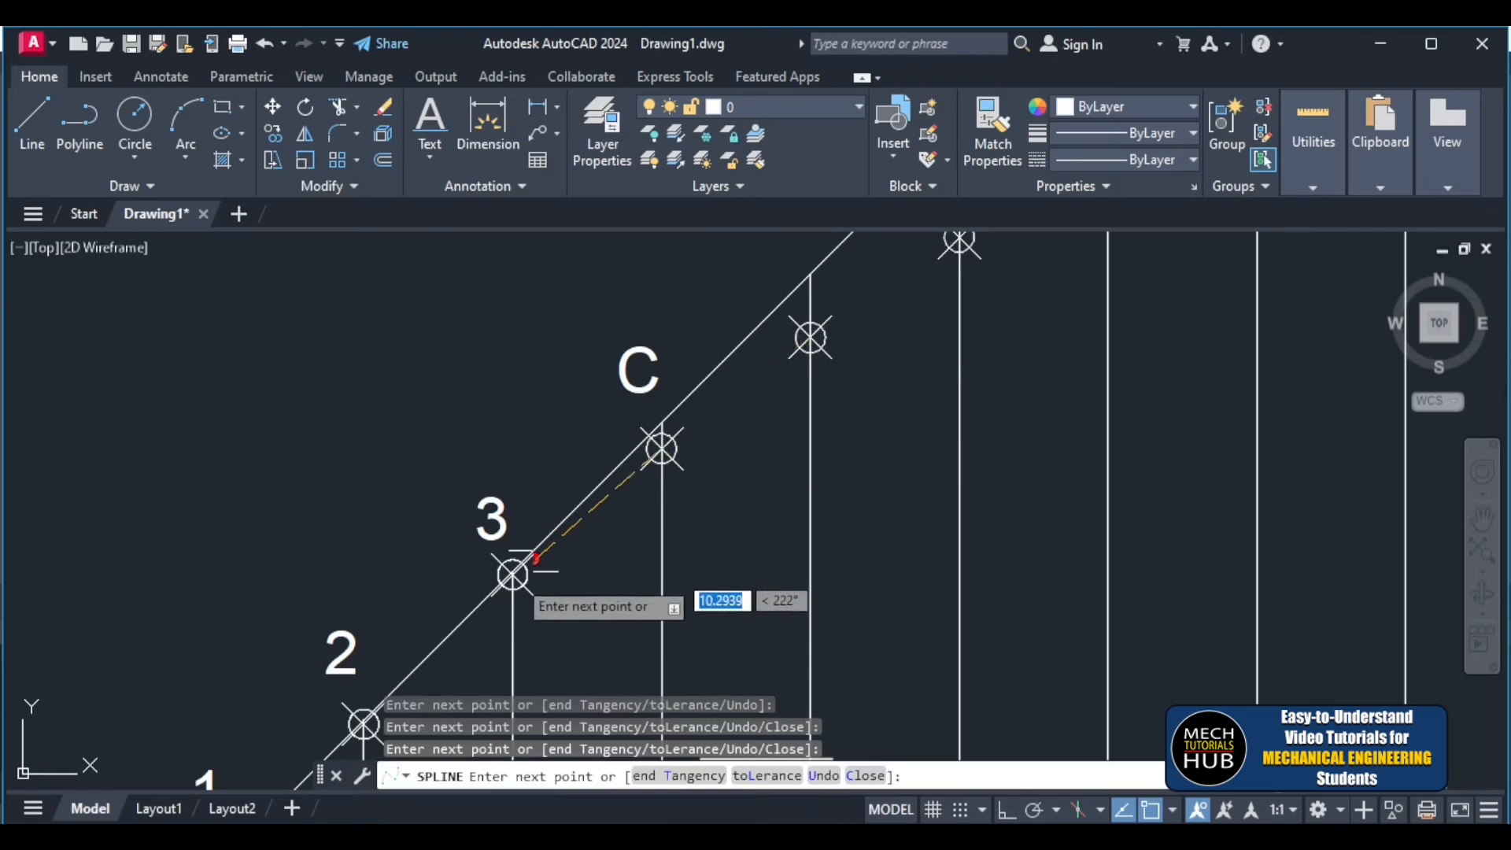
{"action": "scroll", "coordinate": [513, 574], "scroll_direction": "up", "scroll_amount": 4}
{"action": "scroll", "coordinate": [524, 559], "scroll_direction": "up", "scroll_amount": 2}
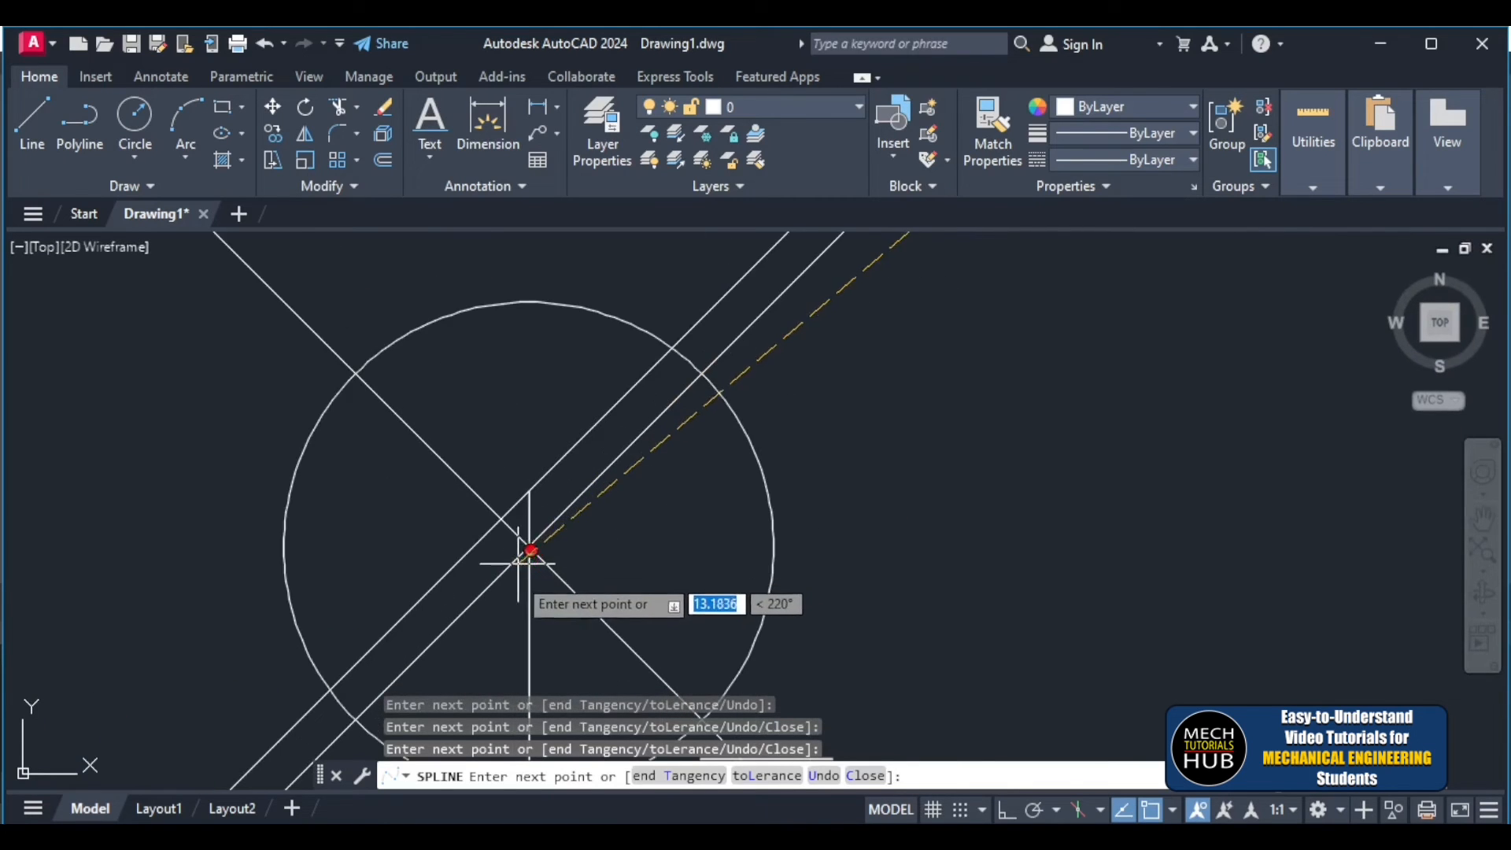
{"action": "left_click", "coordinate": [529, 549]}
{"action": "scroll", "coordinate": [529, 548], "scroll_direction": "down", "scroll_amount": 5}
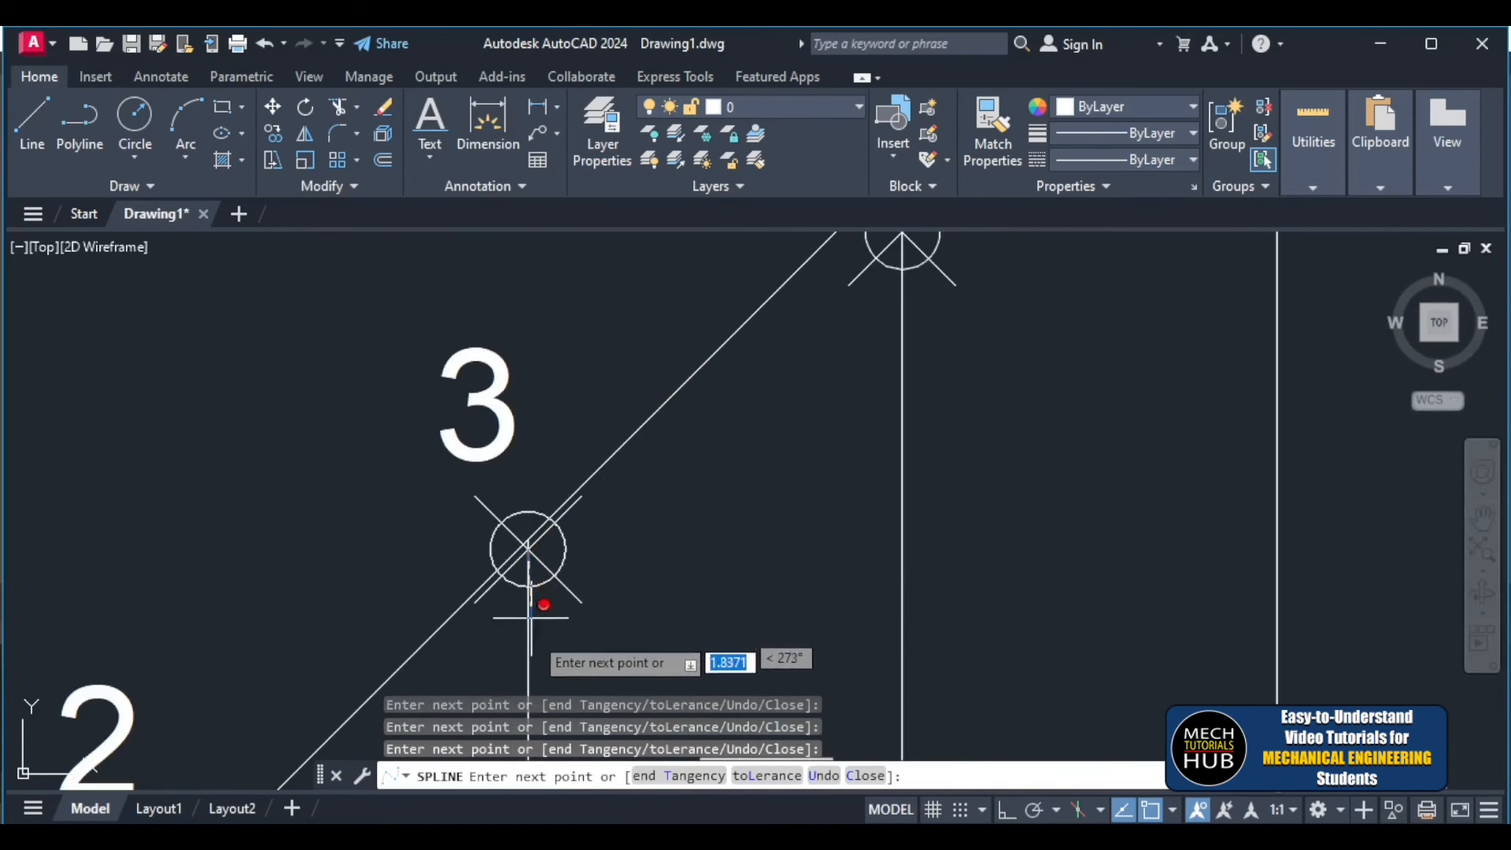
- Extend the spline through the upper curve points on vertical lines 2 and 1
{"action": "scroll", "coordinate": [527, 622], "scroll_direction": "up", "scroll_amount": 4}
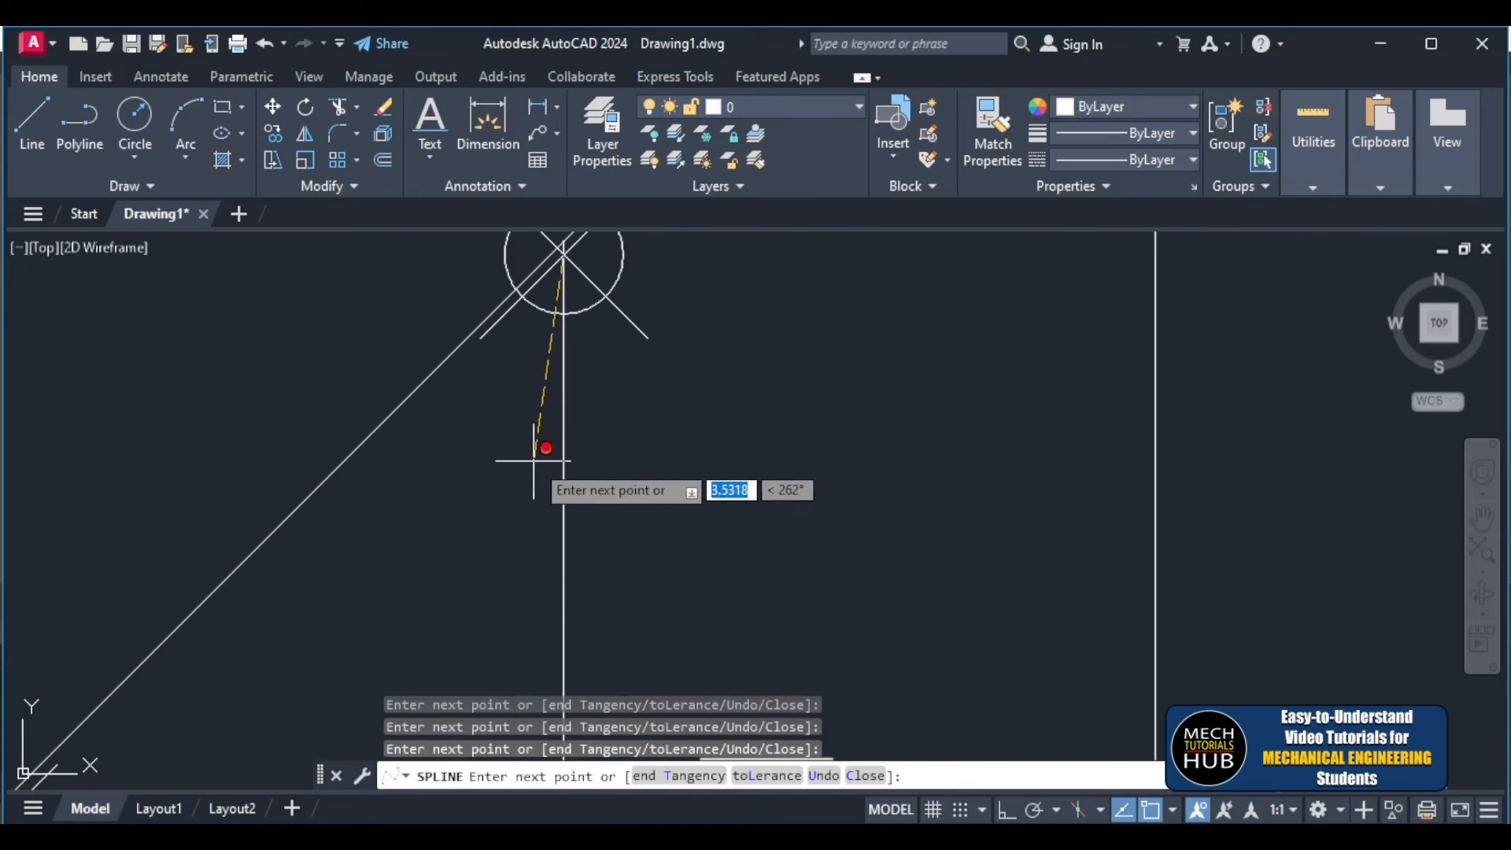
{"action": "scroll", "coordinate": [544, 438], "scroll_direction": "down", "scroll_amount": 2}
{"action": "scroll", "coordinate": [551, 323], "scroll_direction": "up", "scroll_amount": 5}
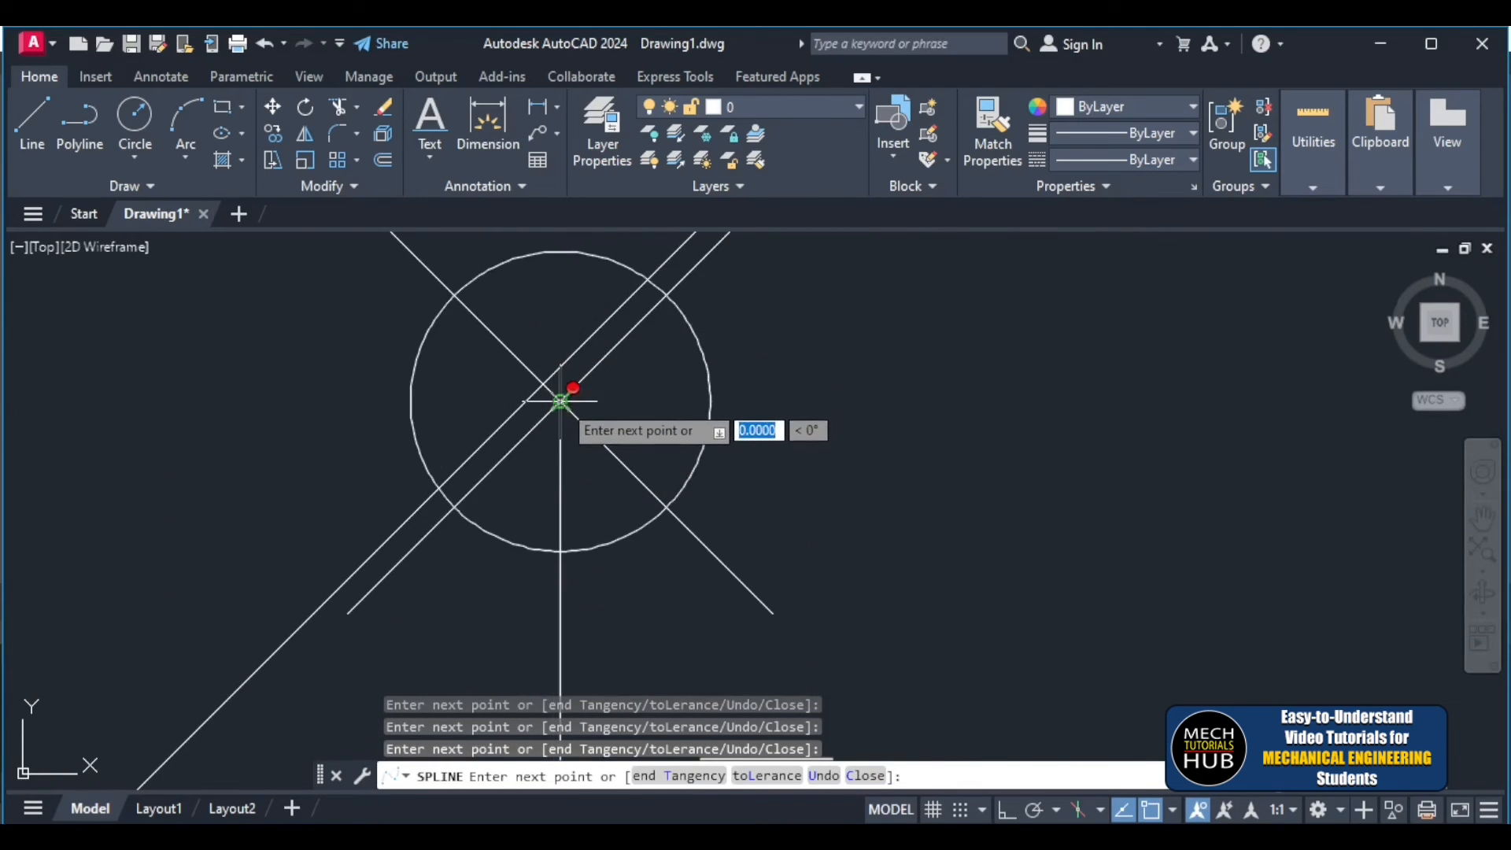
{"action": "scroll", "coordinate": [560, 401], "scroll_direction": "down", "scroll_amount": 4}
{"action": "scroll", "coordinate": [507, 607], "scroll_direction": "down", "scroll_amount": 2}
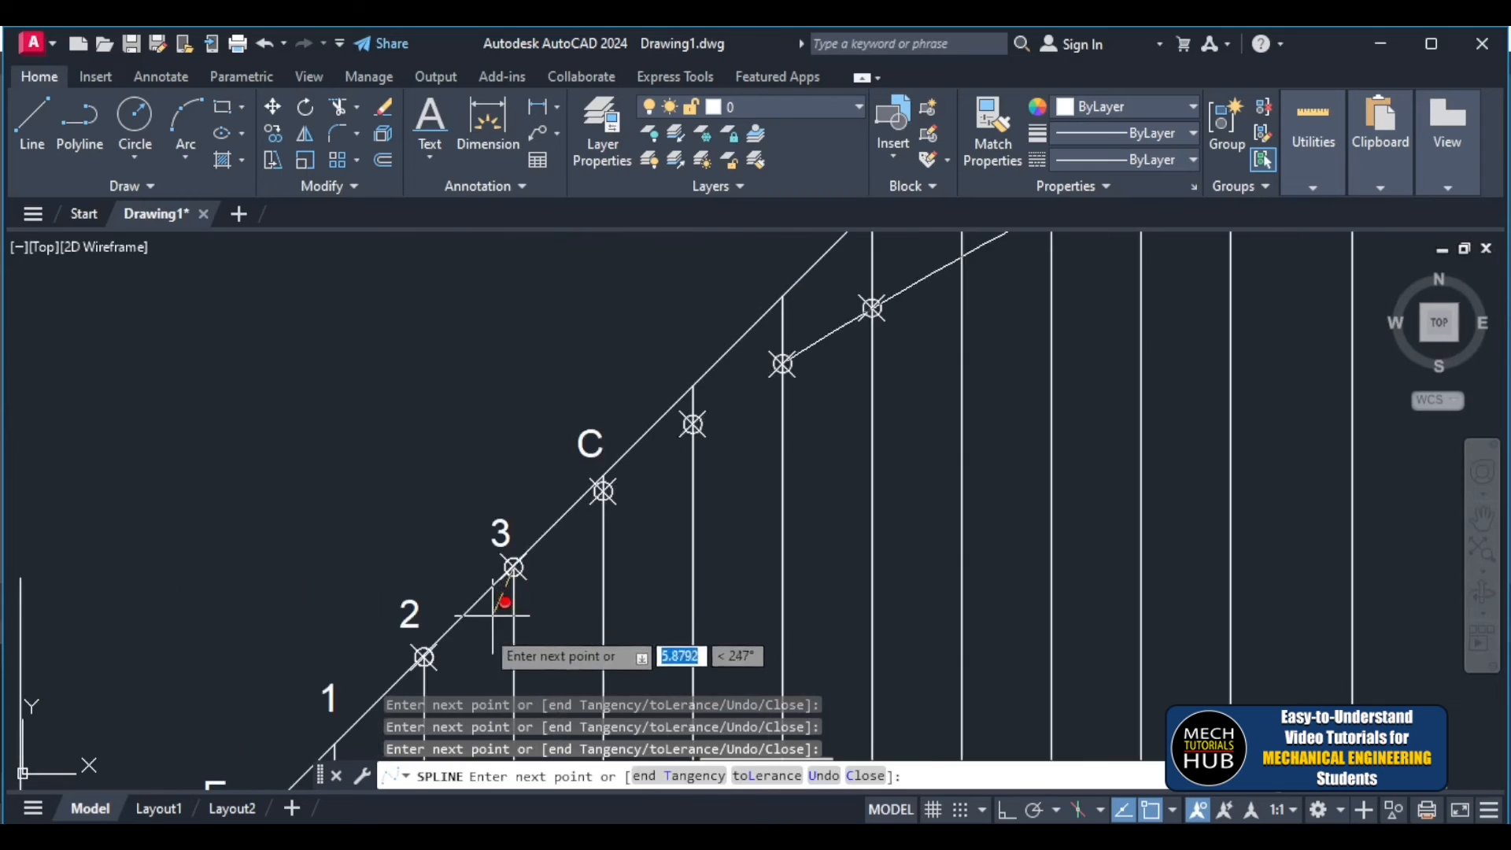
{"action": "scroll", "coordinate": [429, 673], "scroll_direction": "up", "scroll_amount": 2}
{"action": "scroll", "coordinate": [426, 670], "scroll_direction": "up", "scroll_amount": 4}
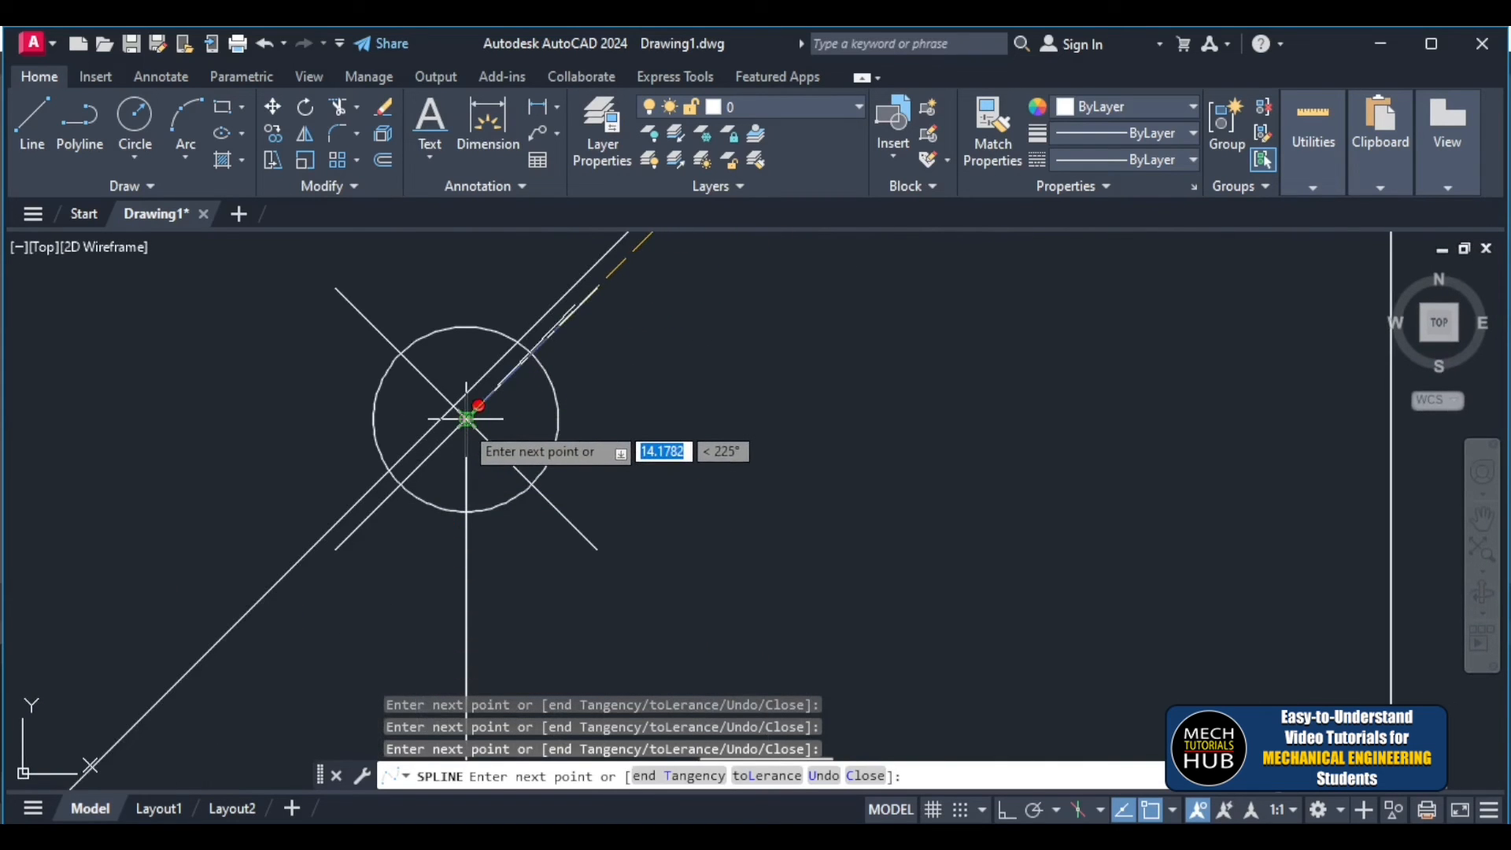
{"action": "scroll", "coordinate": [466, 419], "scroll_direction": "down", "scroll_amount": 5}
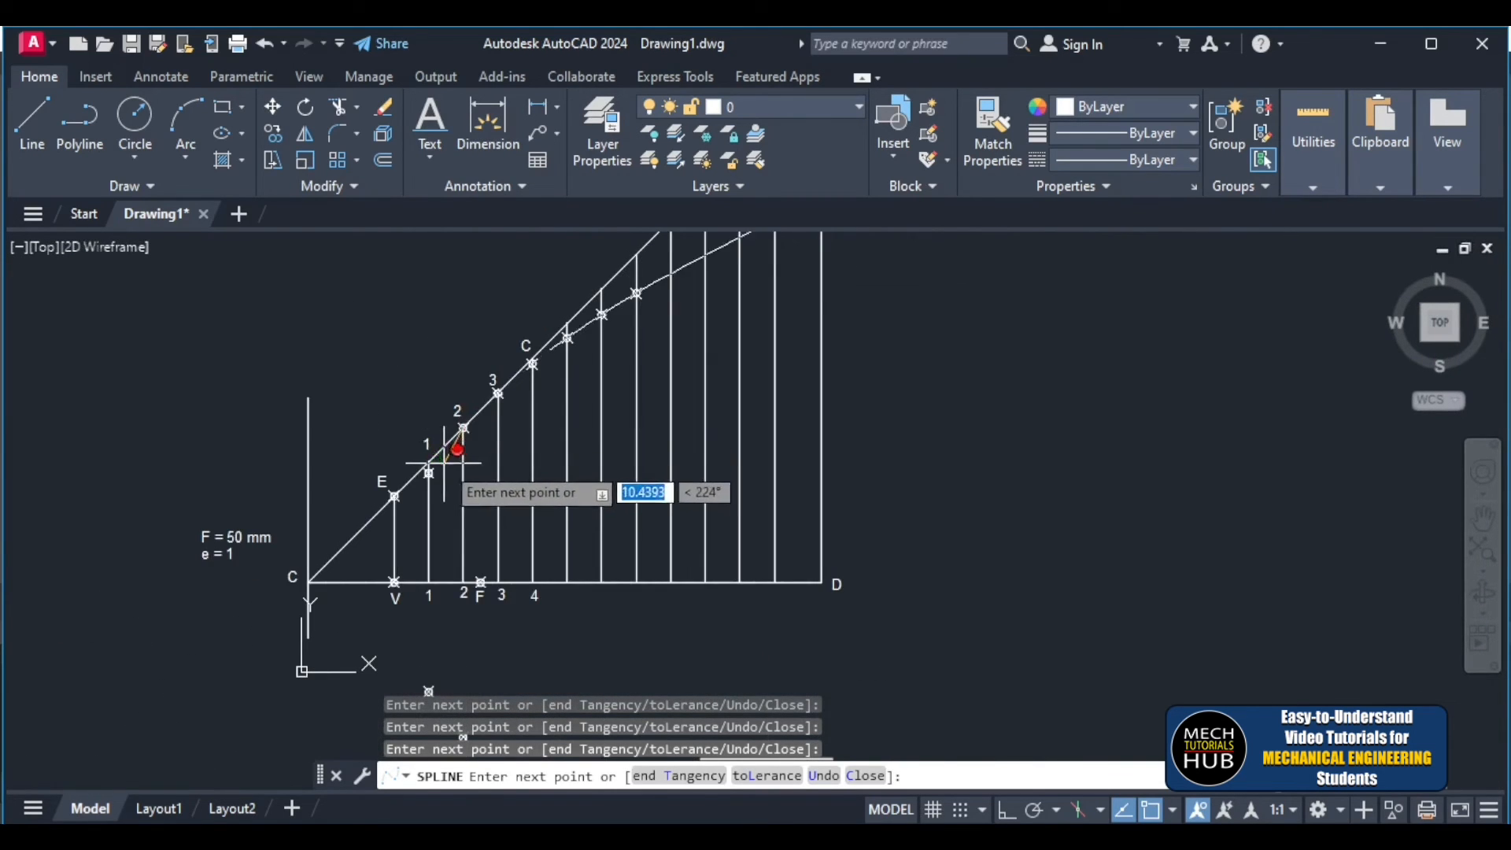
{"action": "scroll", "coordinate": [393, 504], "scroll_direction": "up", "scroll_amount": 6}
{"action": "left_click", "coordinate": [341, 520]}
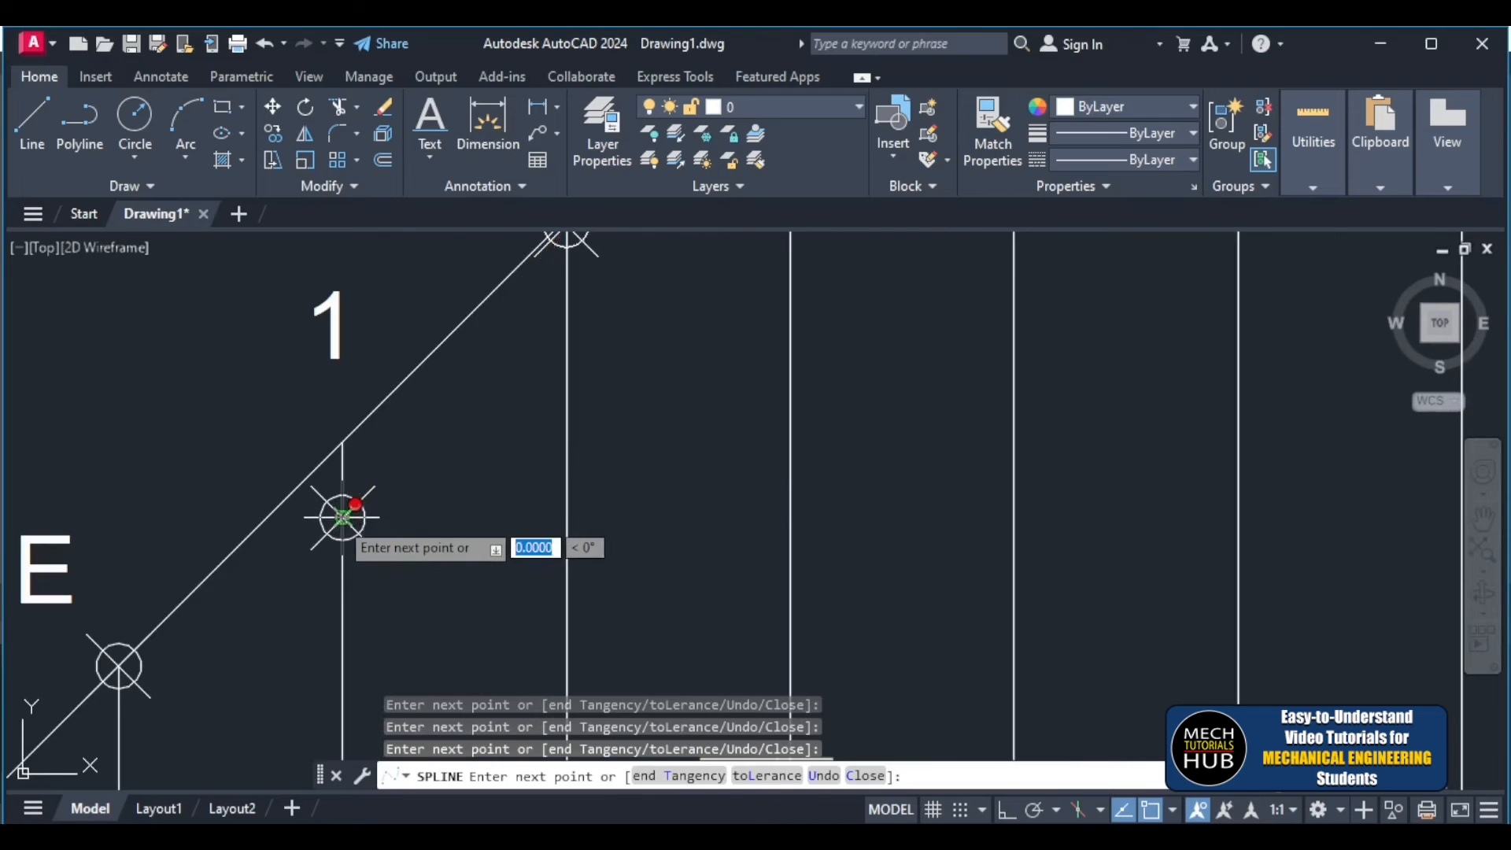
- Carry the spline down from the point on line 1 to the vertex V on axis CD
{"action": "scroll", "coordinate": [338, 523], "scroll_direction": "down", "scroll_amount": 5}
{"action": "scroll", "coordinate": [286, 699], "scroll_direction": "down", "scroll_amount": 4}
{"action": "scroll", "coordinate": [290, 705], "scroll_direction": "up", "scroll_amount": 7}
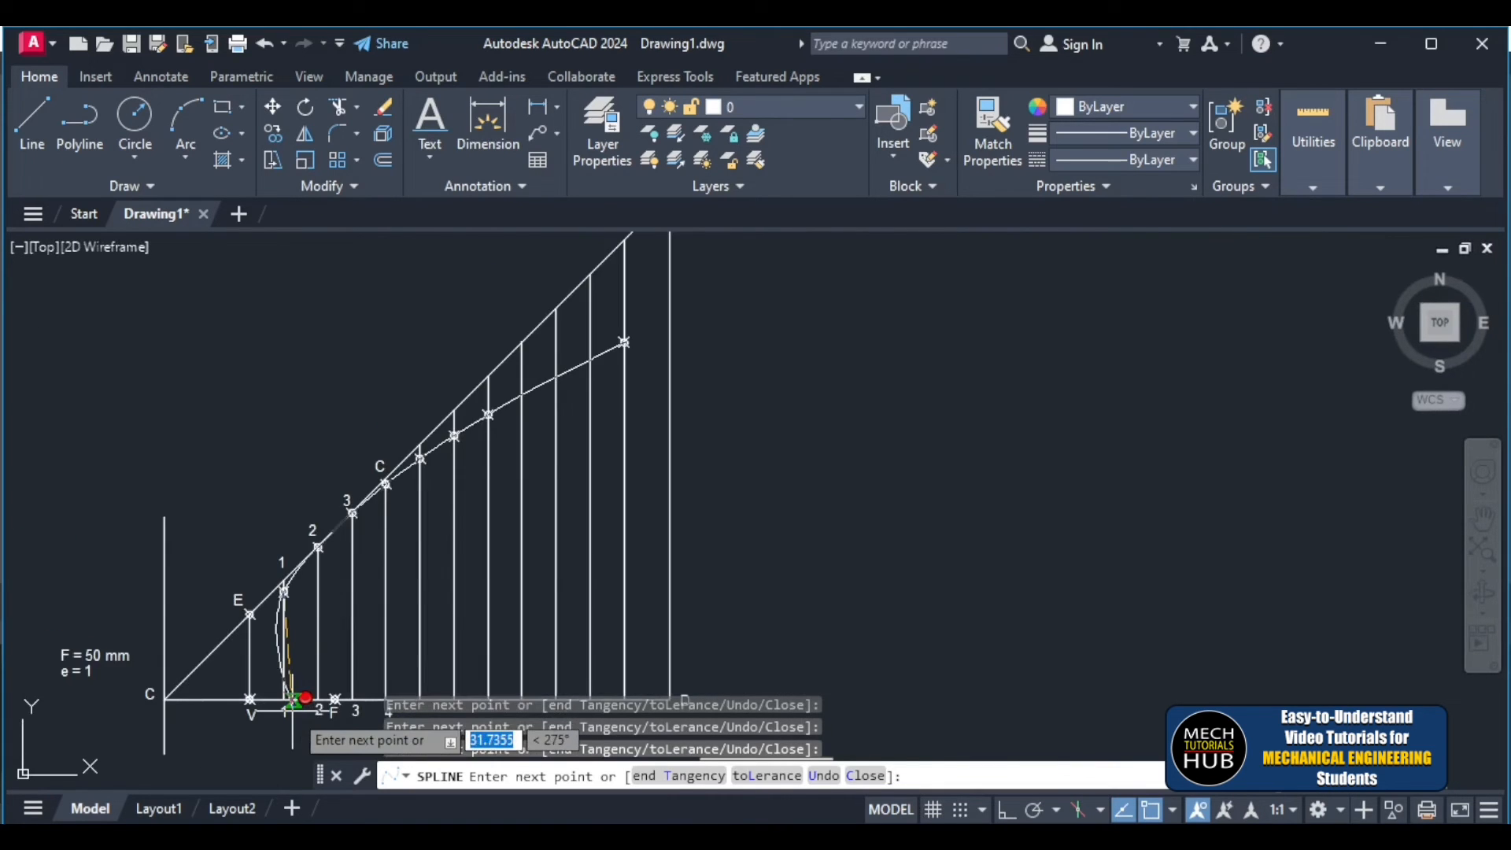
{"action": "scroll", "coordinate": [291, 693], "scroll_direction": "up", "scroll_amount": 3}
{"action": "scroll", "coordinate": [279, 583], "scroll_direction": "down", "scroll_amount": 5}
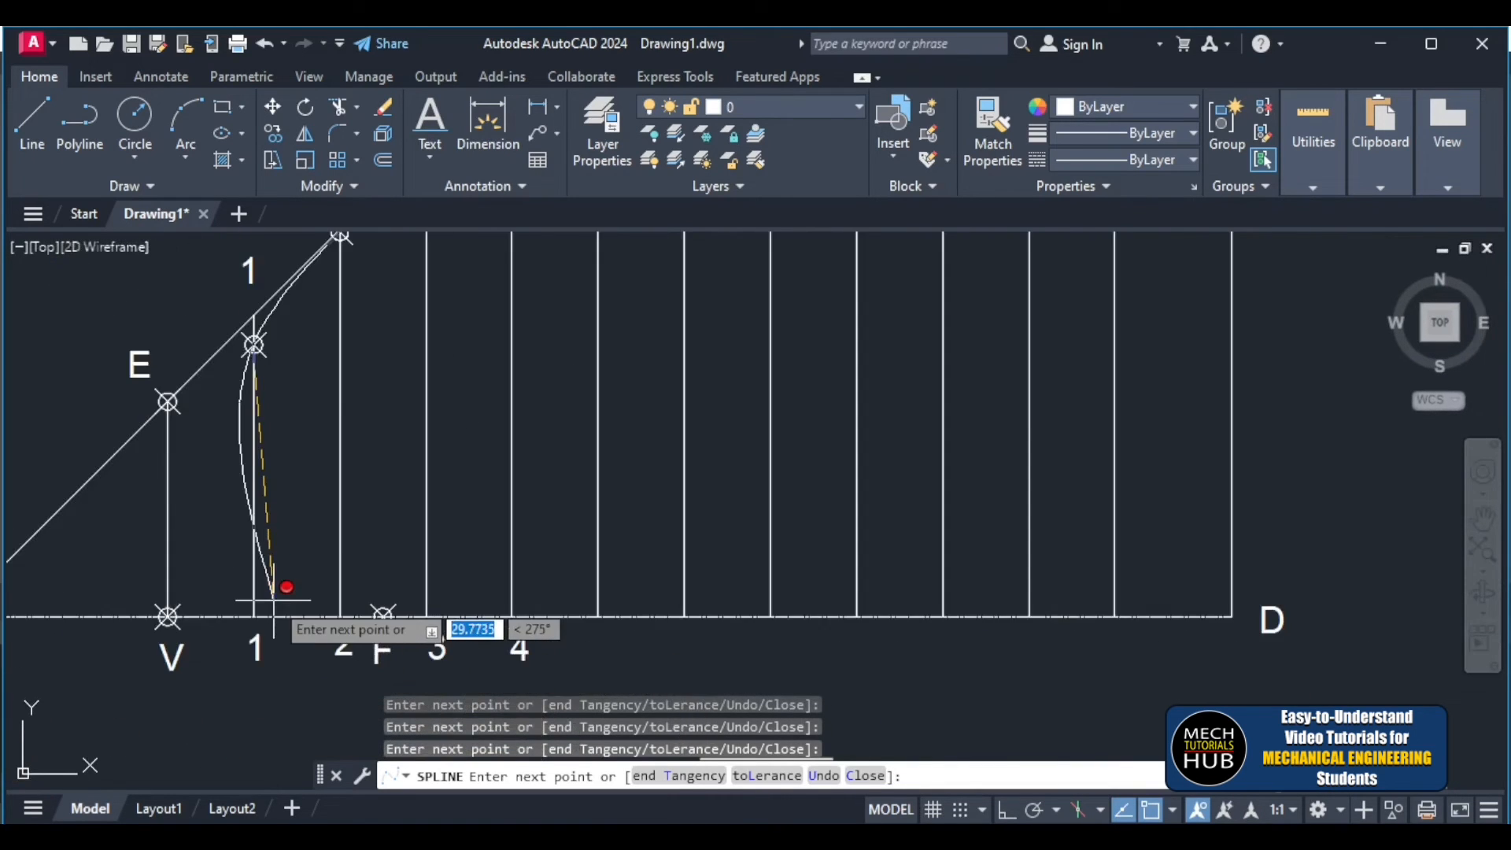
{"action": "left_click", "coordinate": [168, 616]}
{"action": "scroll", "coordinate": [169, 615], "scroll_direction": "down", "scroll_amount": 5}
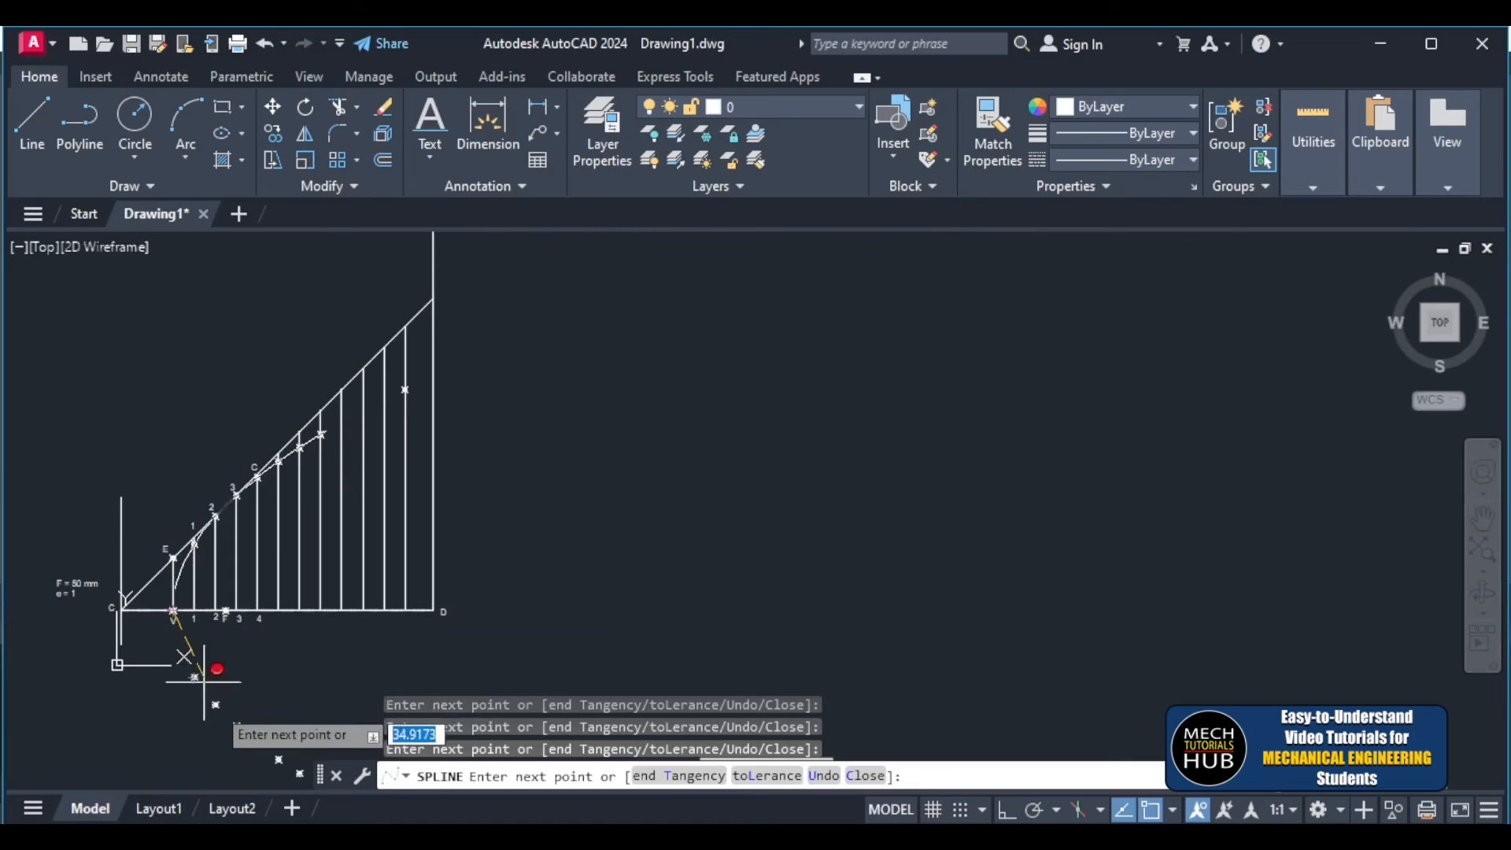
- Continue the spline below axis CD from V through the first three mirrored curve points
{"action": "scroll", "coordinate": [198, 677], "scroll_direction": "down", "scroll_amount": 2}
{"action": "scroll", "coordinate": [181, 683], "scroll_direction": "up", "scroll_amount": 6}
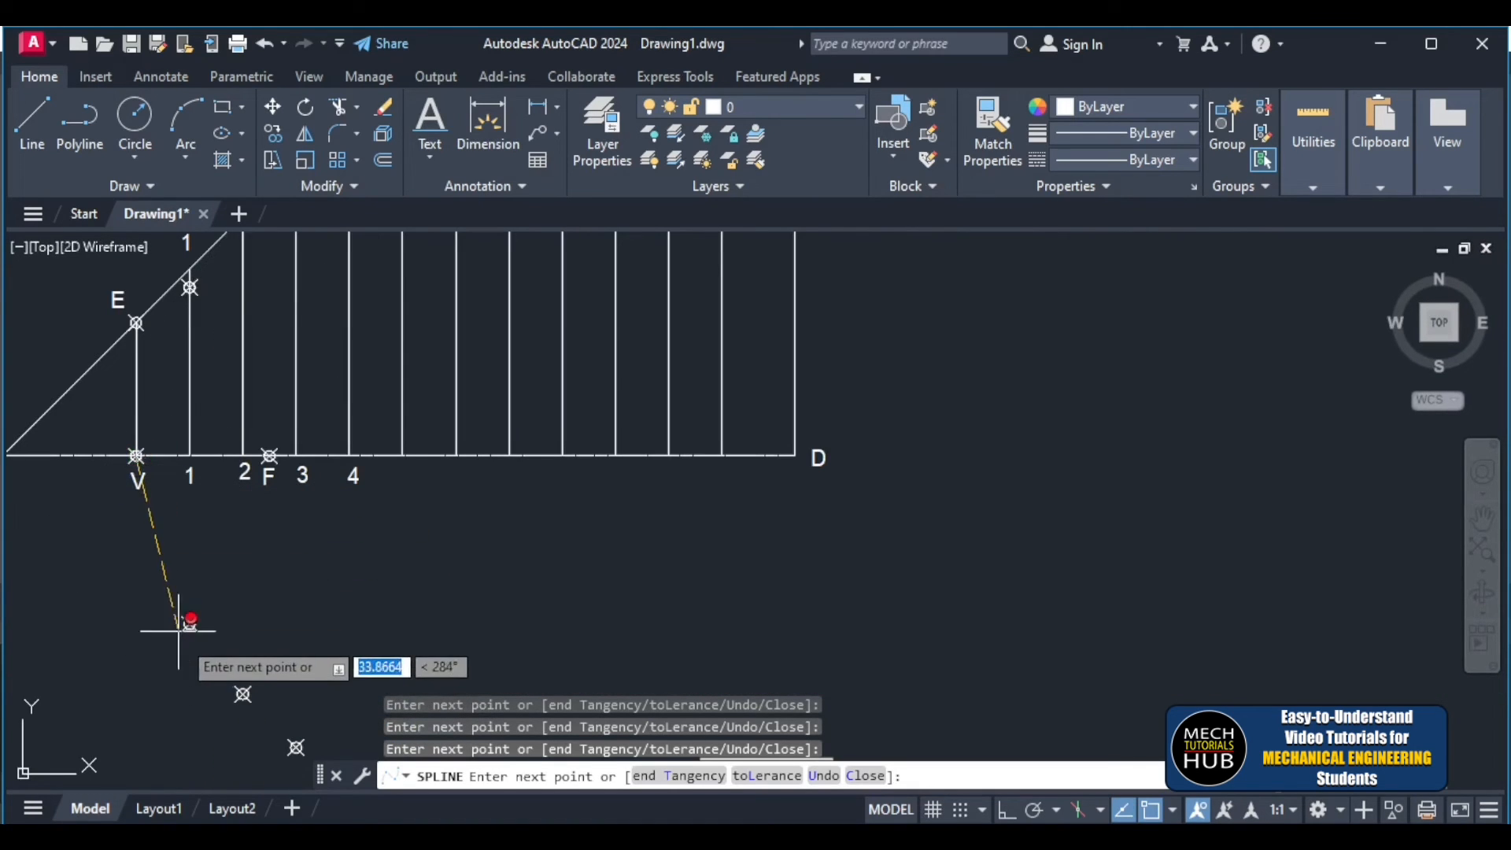
{"action": "left_click", "coordinate": [189, 624]}
{"action": "left_click", "coordinate": [189, 625]}
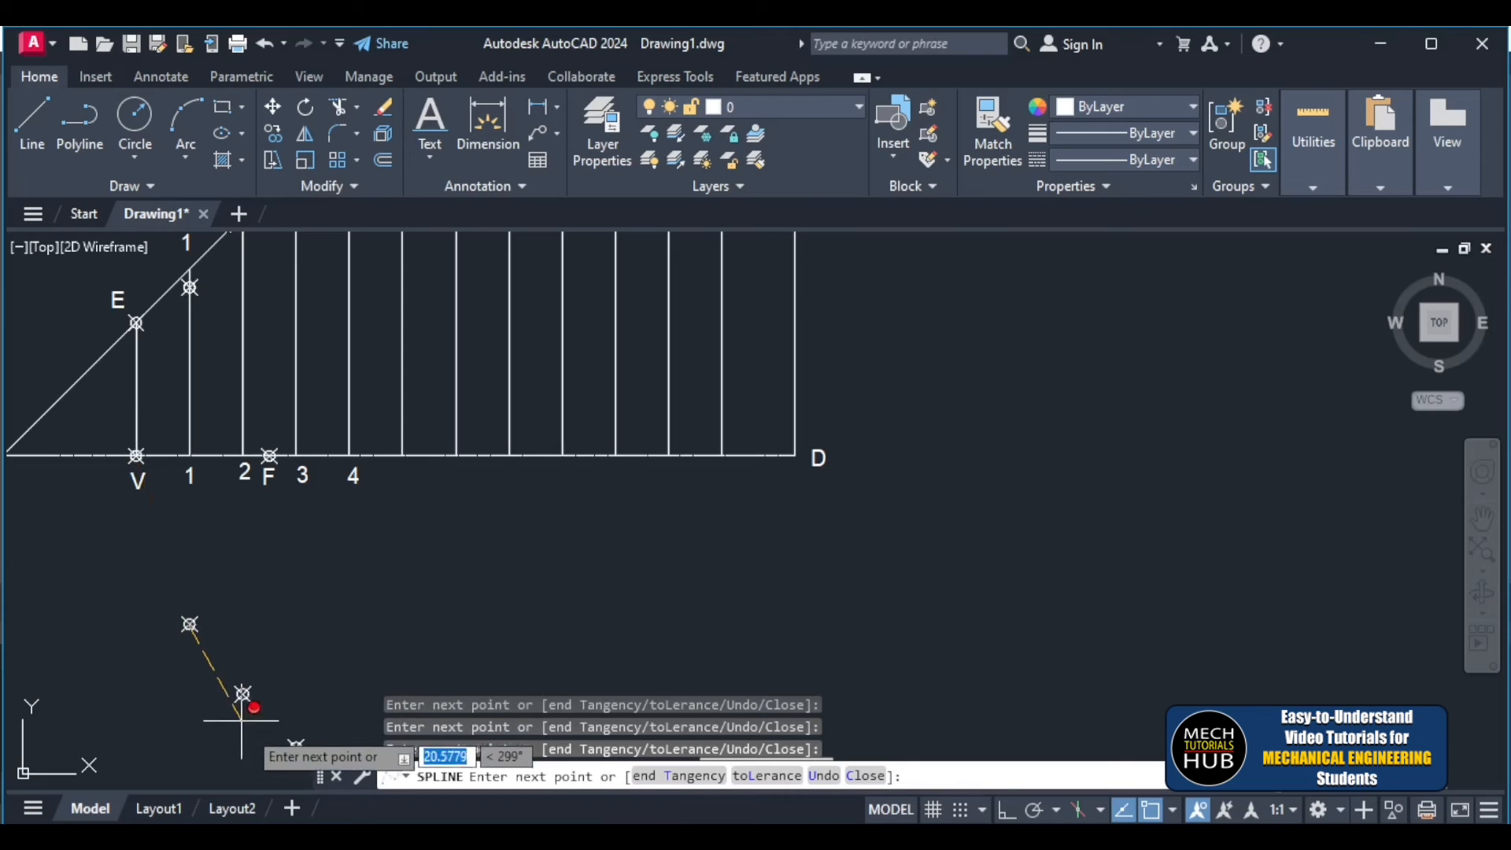
{"action": "left_click", "coordinate": [242, 693]}
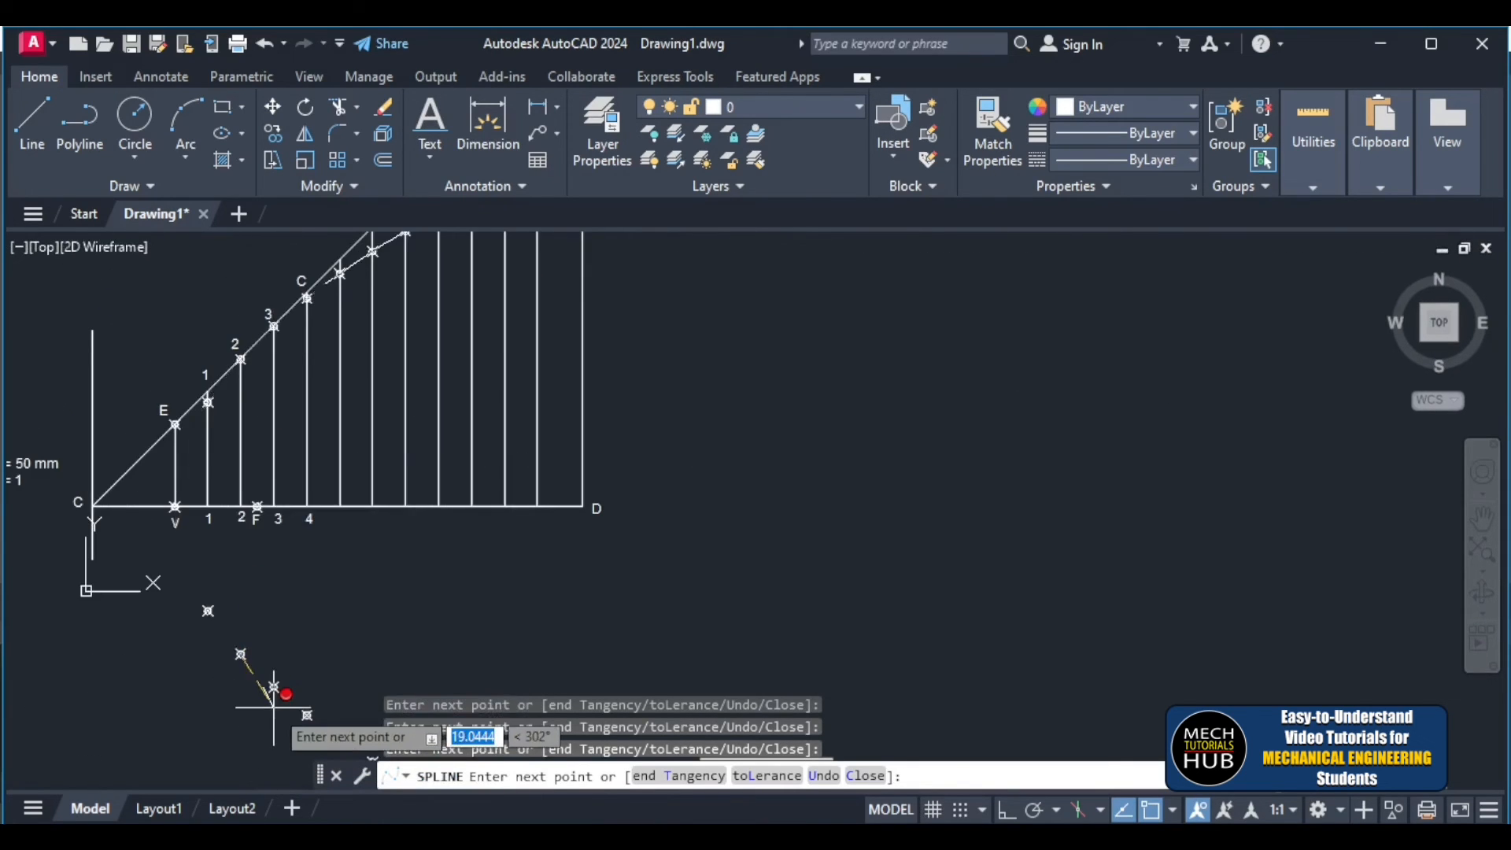
{"action": "scroll", "coordinate": [272, 693], "scroll_direction": "down", "scroll_amount": 3}
{"action": "scroll", "coordinate": [303, 736], "scroll_direction": "up", "scroll_amount": 5}
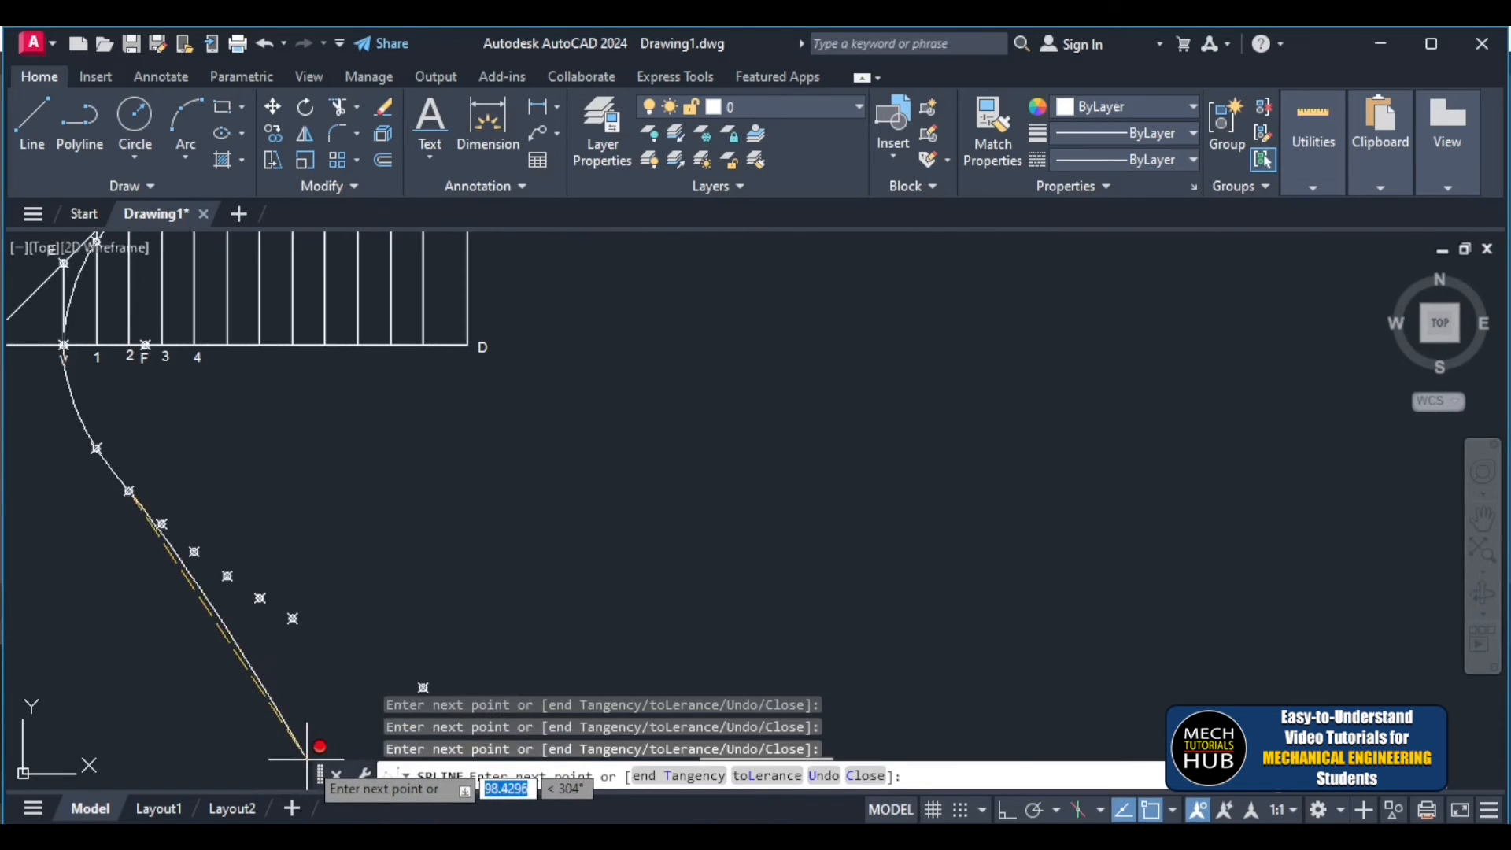
{"action": "left_click", "coordinate": [162, 524]}
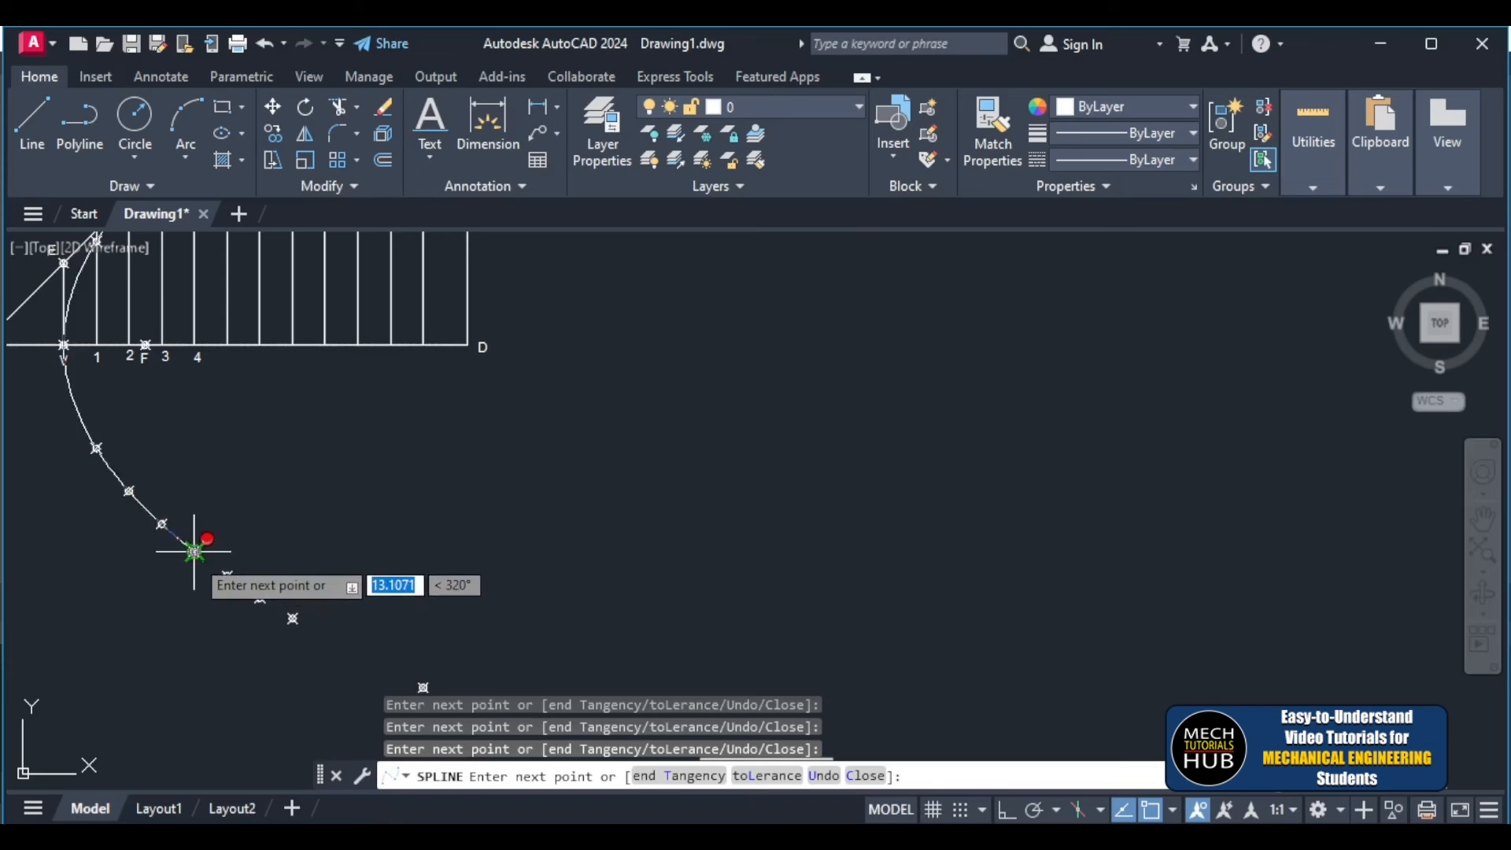
- Run the spline through the remaining five mirrored curve points, ending at the one farthest from V
{"action": "left_click", "coordinate": [194, 551]}
{"action": "left_click", "coordinate": [228, 576]}
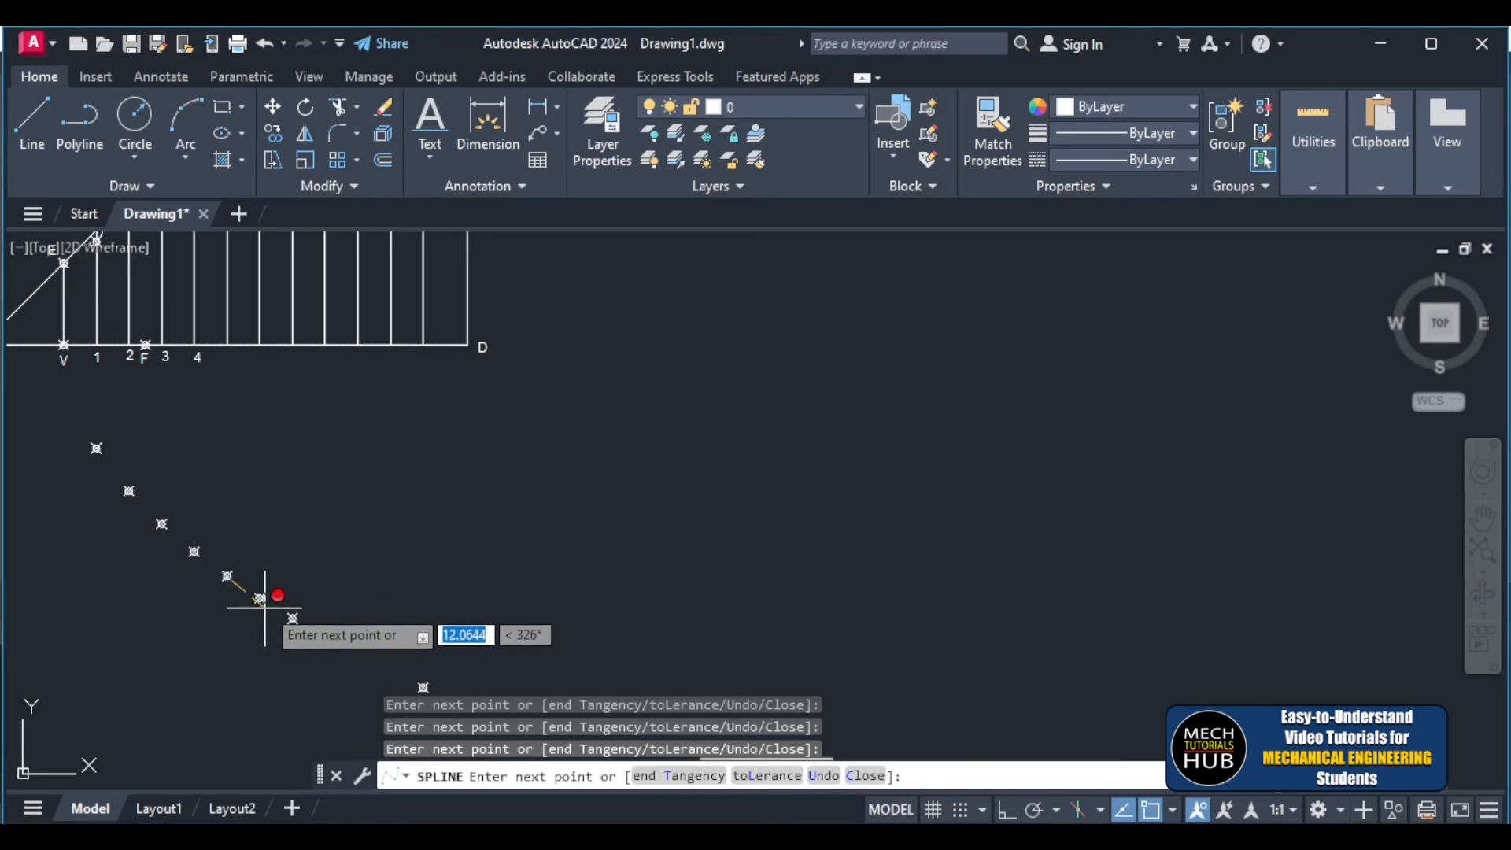
{"action": "left_click", "coordinate": [261, 599]}
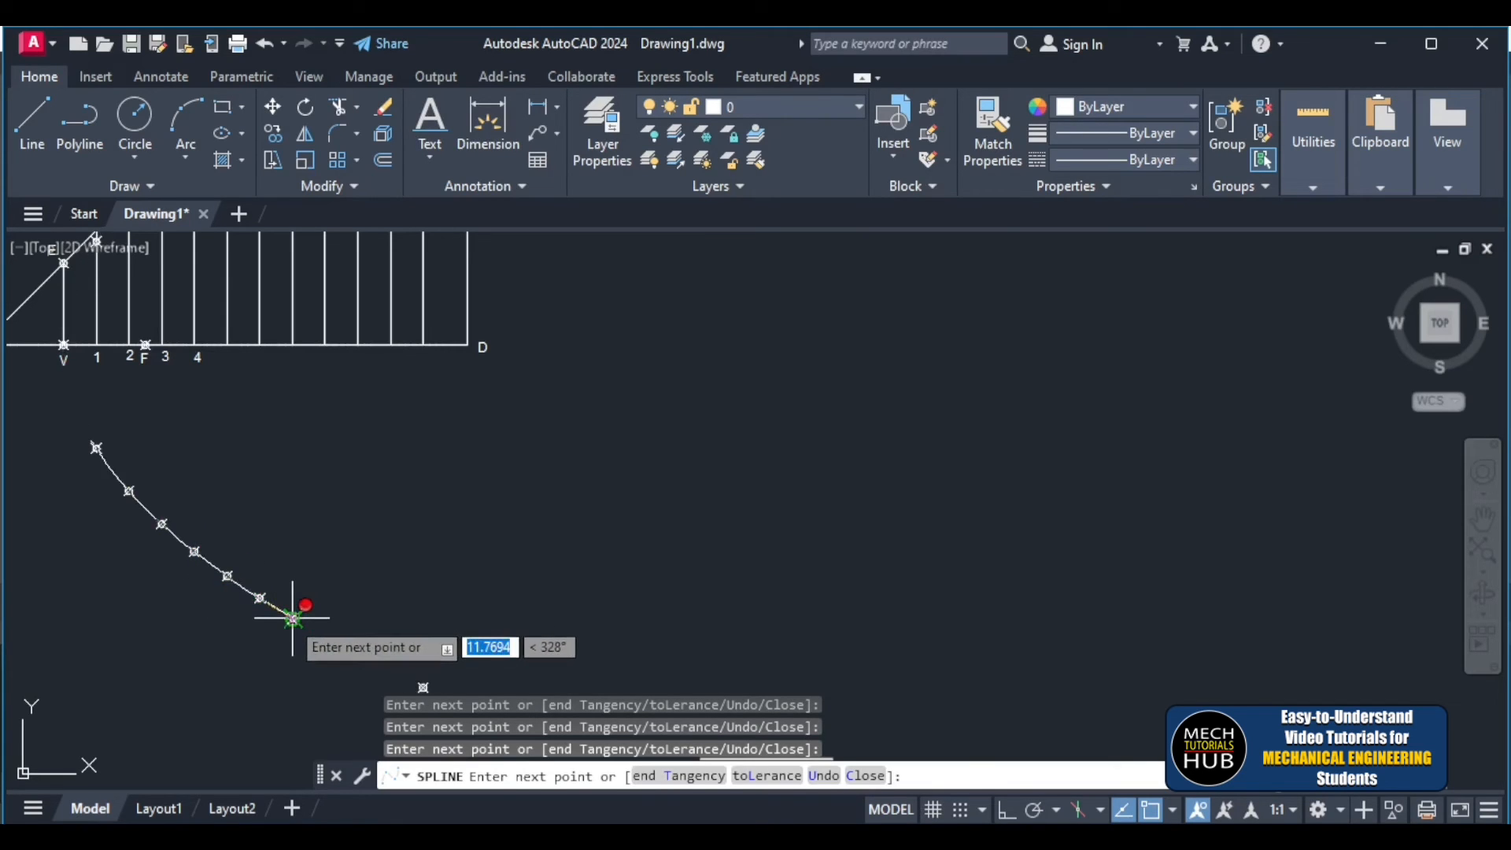
{"action": "left_click", "coordinate": [293, 619]}
{"action": "scroll", "coordinate": [287, 576], "scroll_direction": "down", "scroll_amount": 2}
{"action": "scroll", "coordinate": [357, 653], "scroll_direction": "up", "scroll_amount": 4}
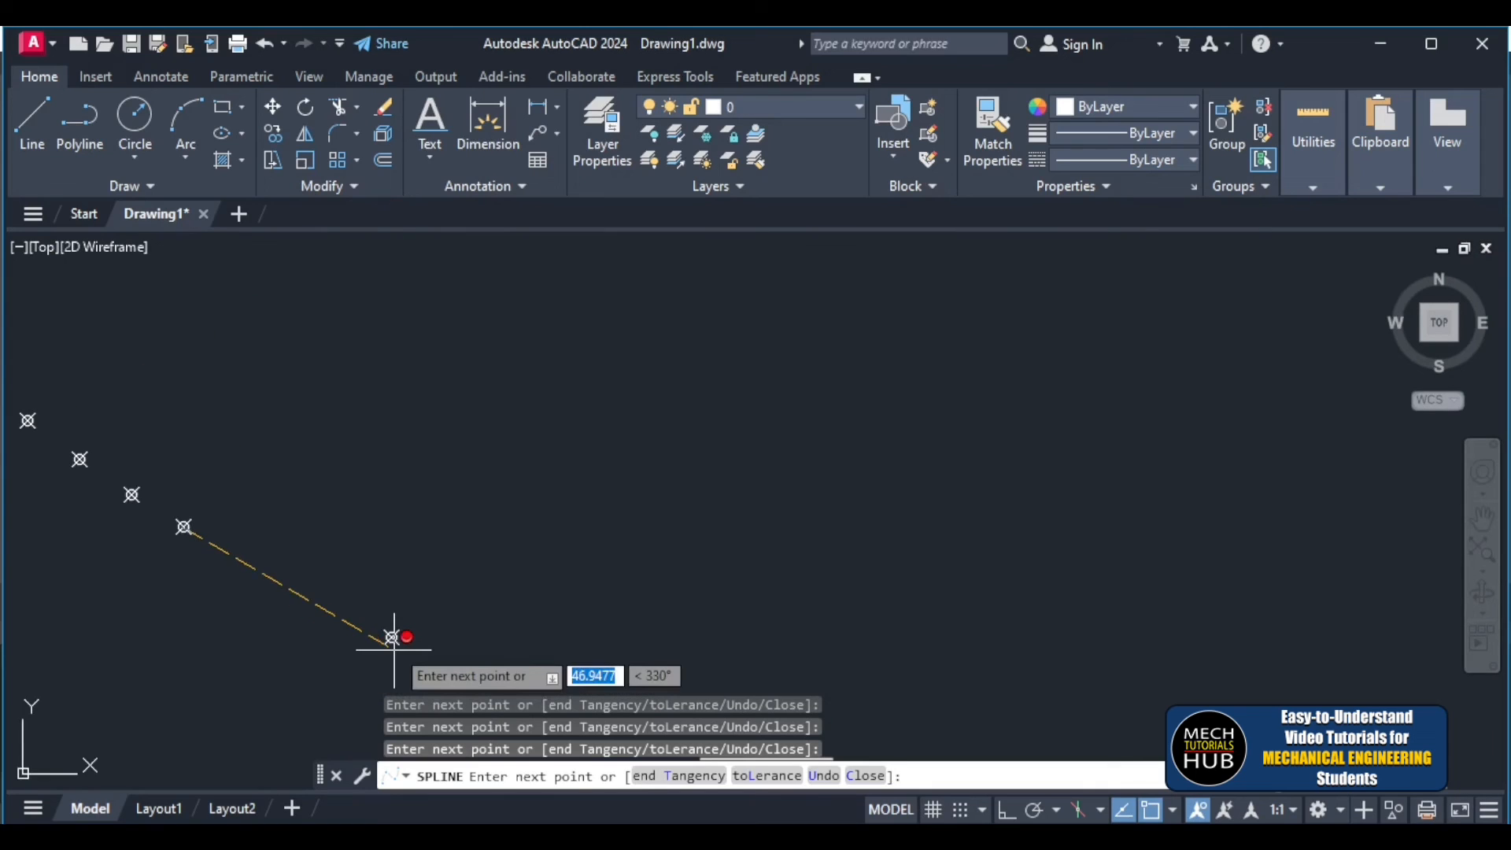
{"action": "left_click", "coordinate": [399, 635]}
- Finish the spline with the Close option, joining its last mirrored point back to its starting point
{"action": "scroll", "coordinate": [465, 544], "scroll_direction": "down", "scroll_amount": 6}
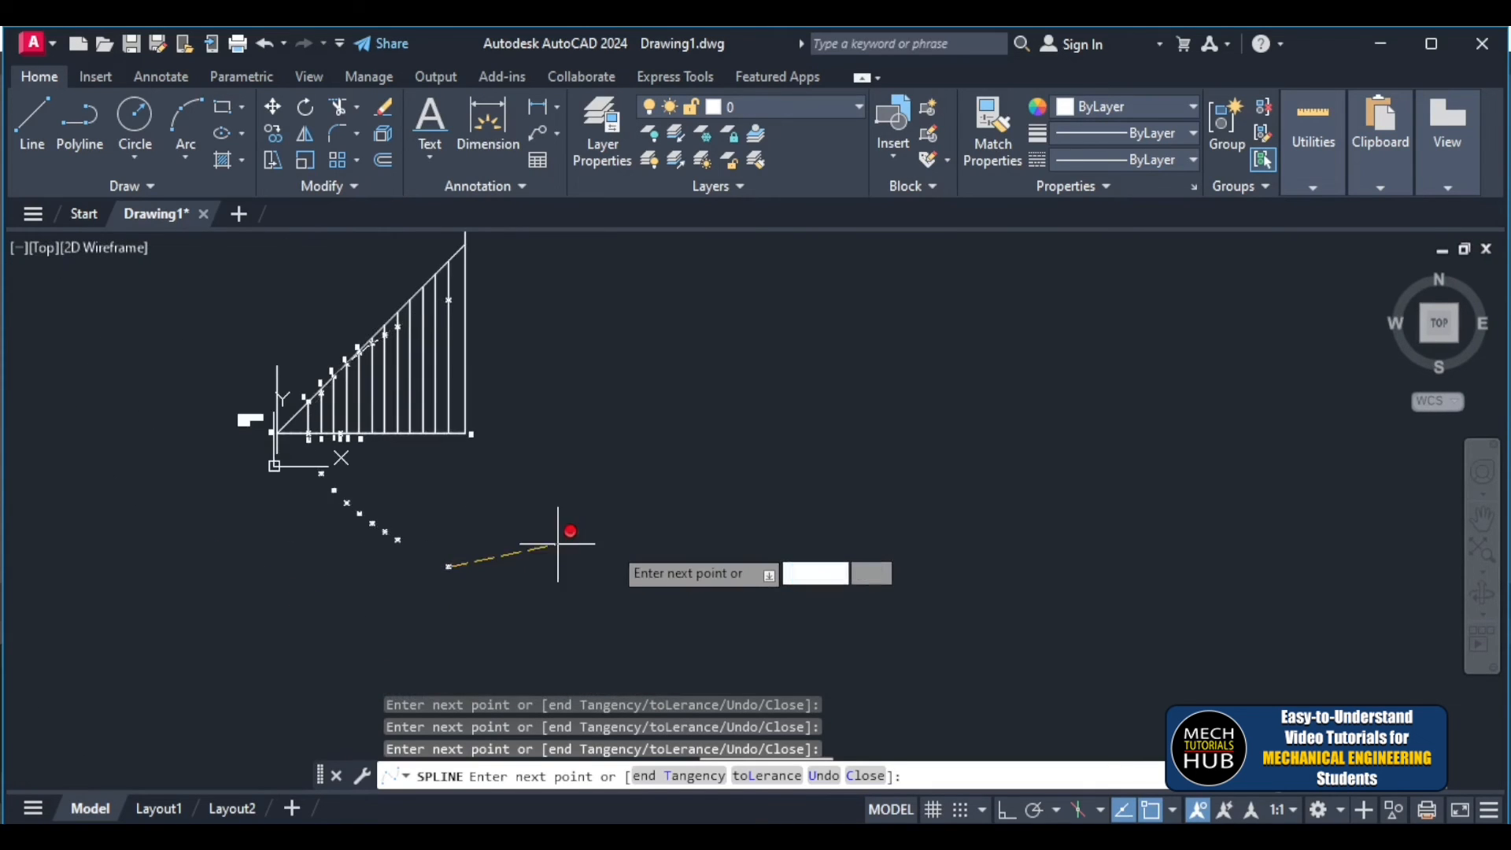
{"action": "right_click", "coordinate": [613, 545]}
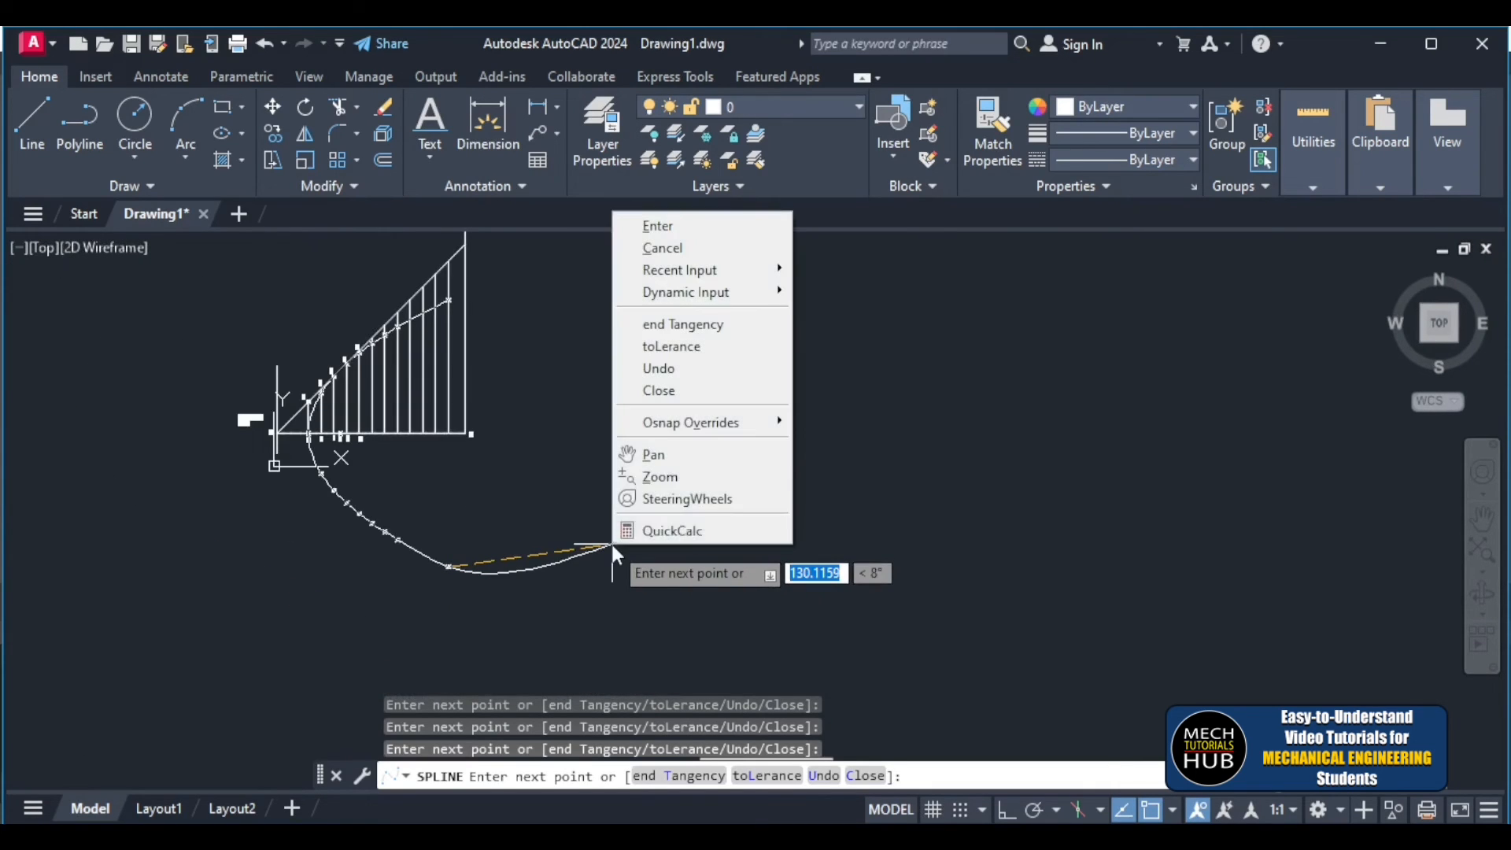
{"action": "left_click", "coordinate": [661, 391]}
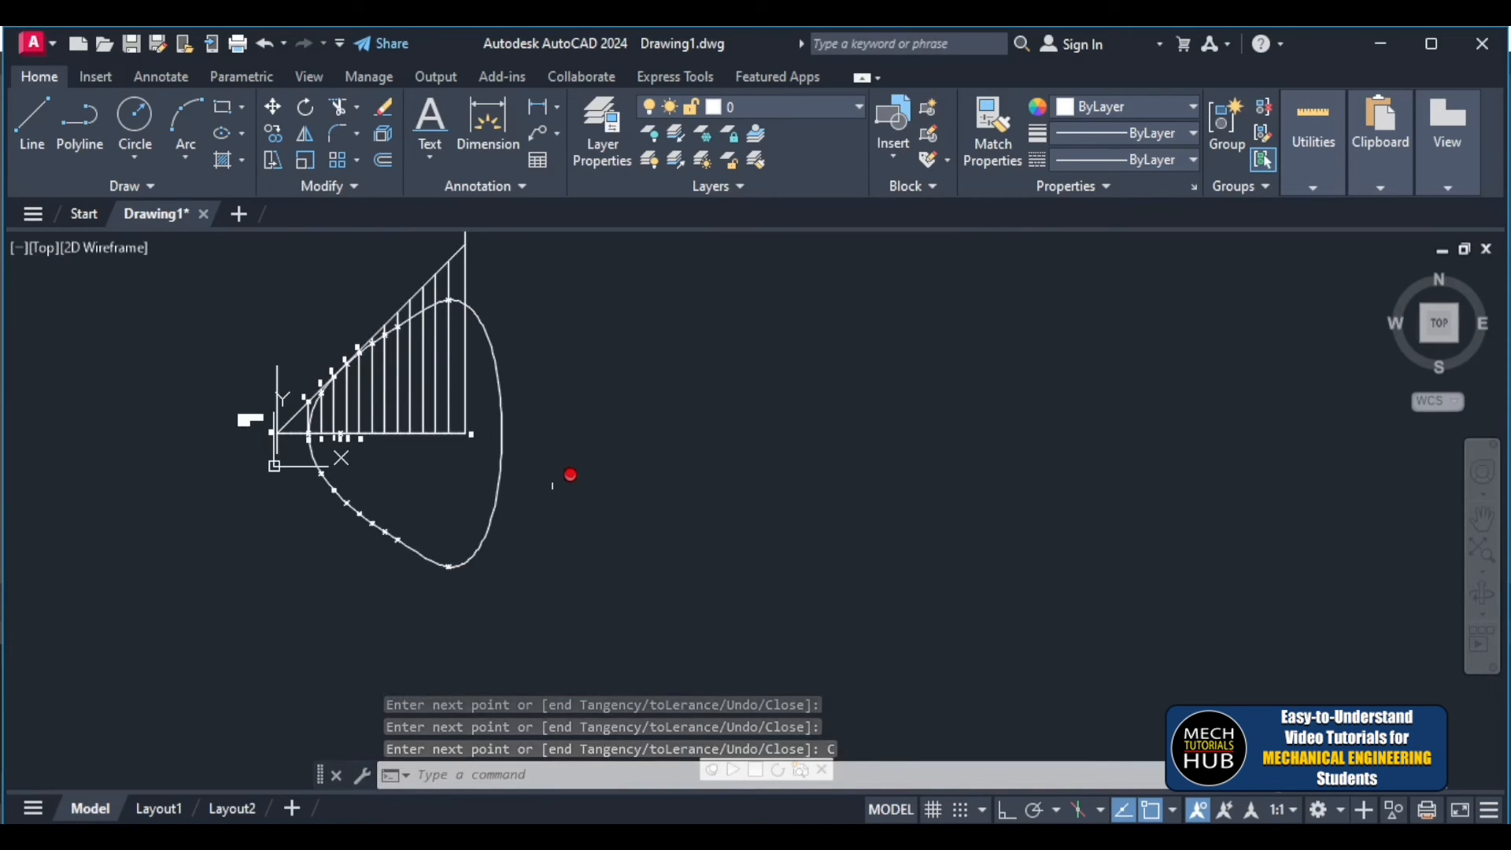
- Trim the closed spline between the vertical line at D and axis CD, removing its closing bulge and lower half
{"action": "scroll", "coordinate": [508, 484], "scroll_direction": "up", "scroll_amount": 4}
{"action": "scroll", "coordinate": [511, 494], "scroll_direction": "down", "scroll_amount": 2}
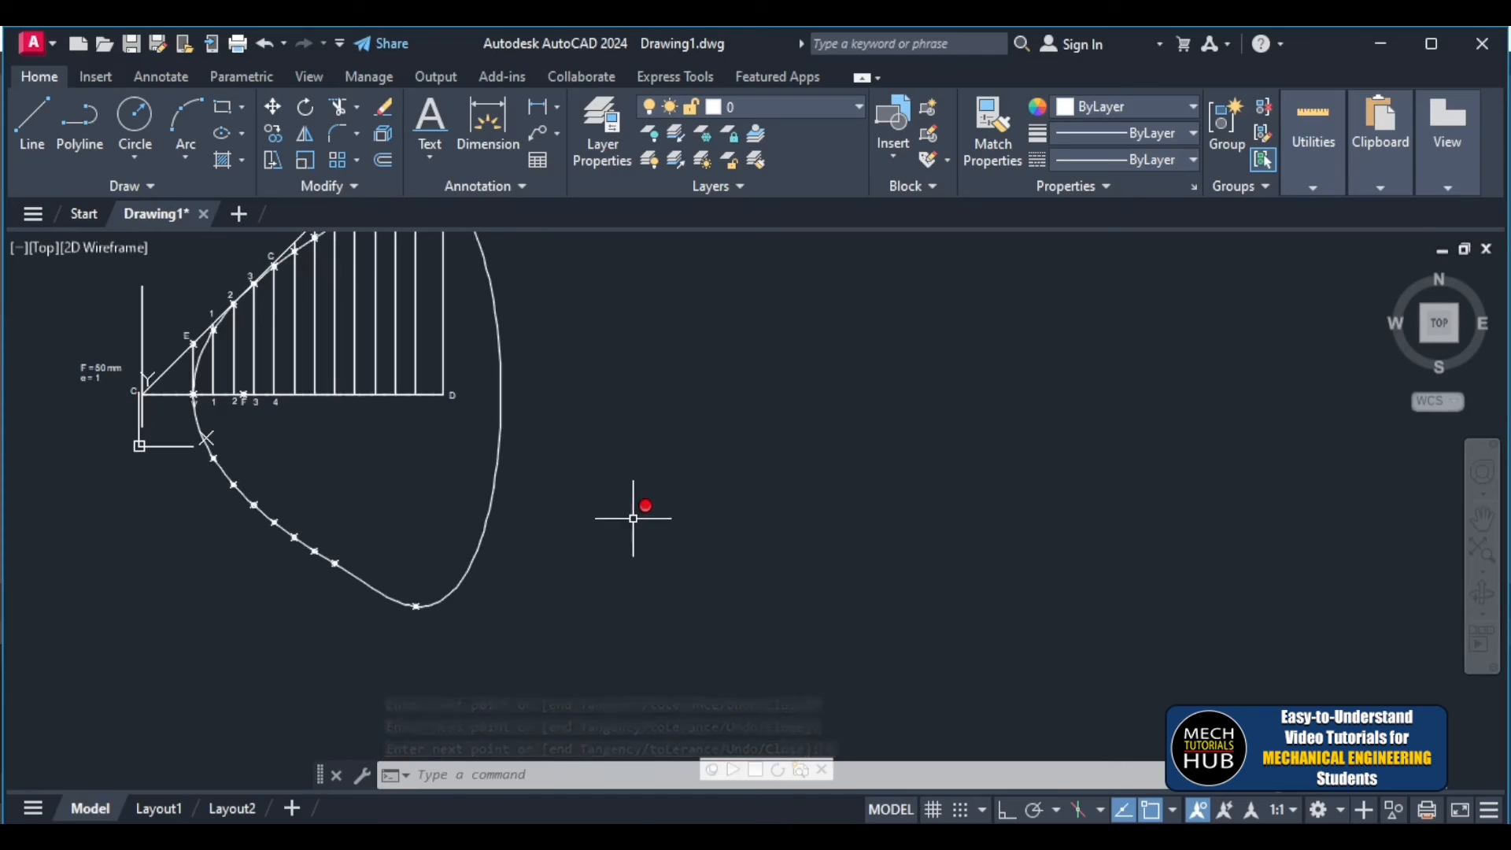
{"action": "key", "text": "Return"}
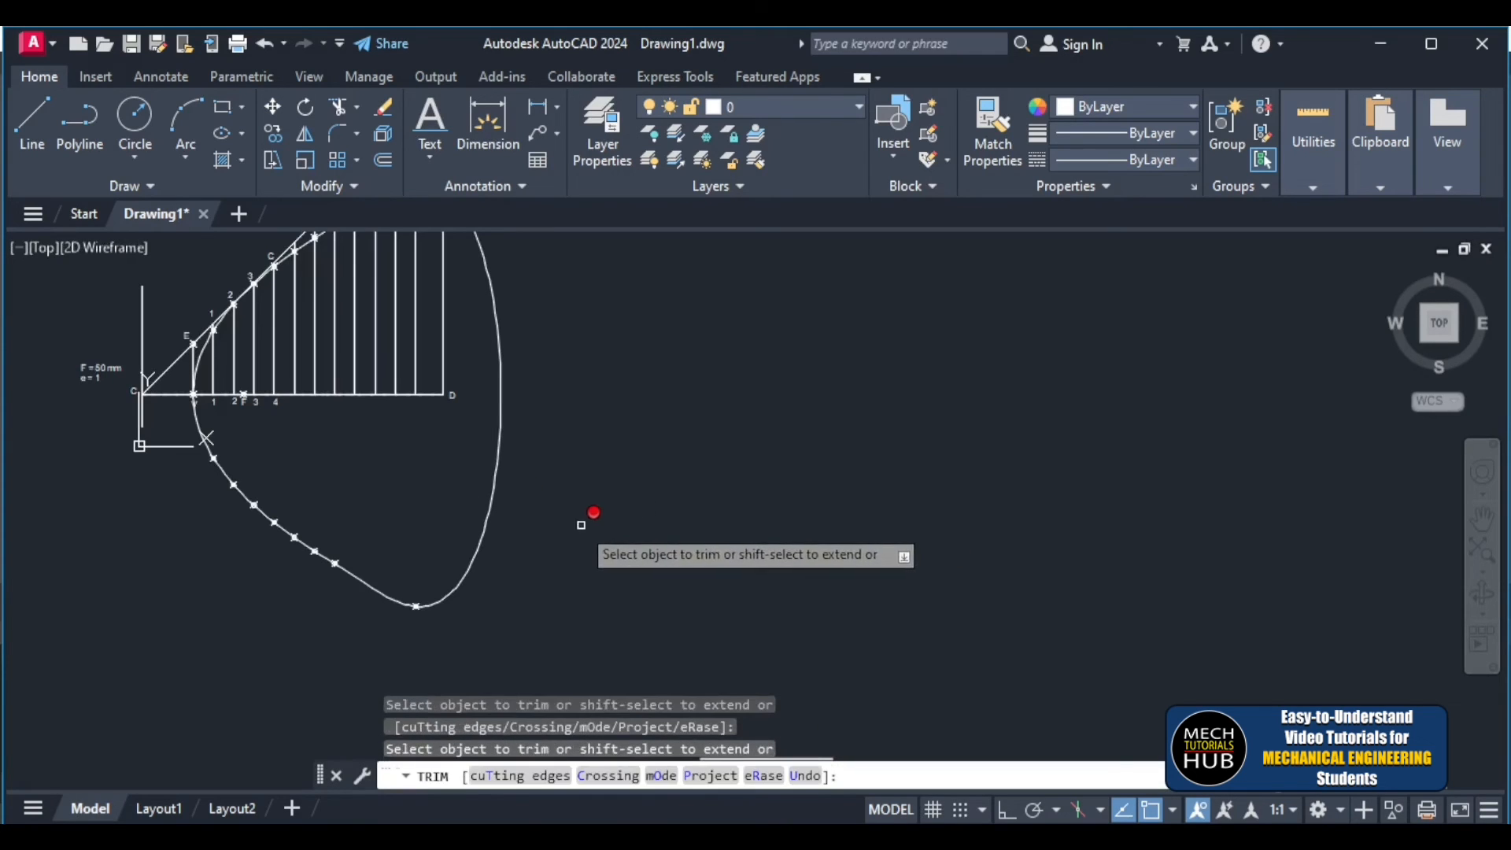
{"action": "left_click", "coordinate": [499, 479]}
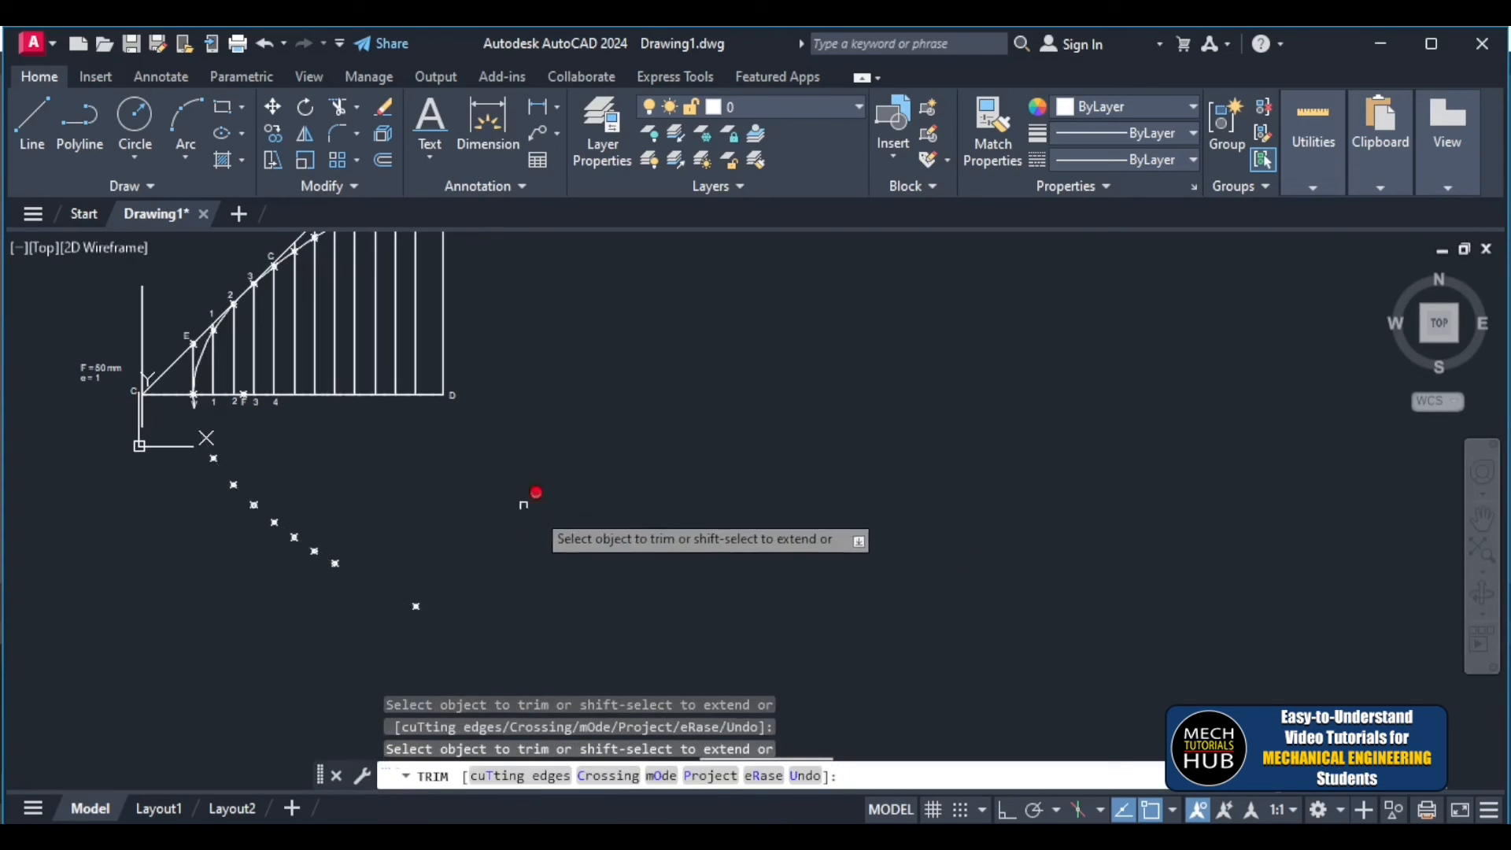
{"action": "key", "text": "Escape"}
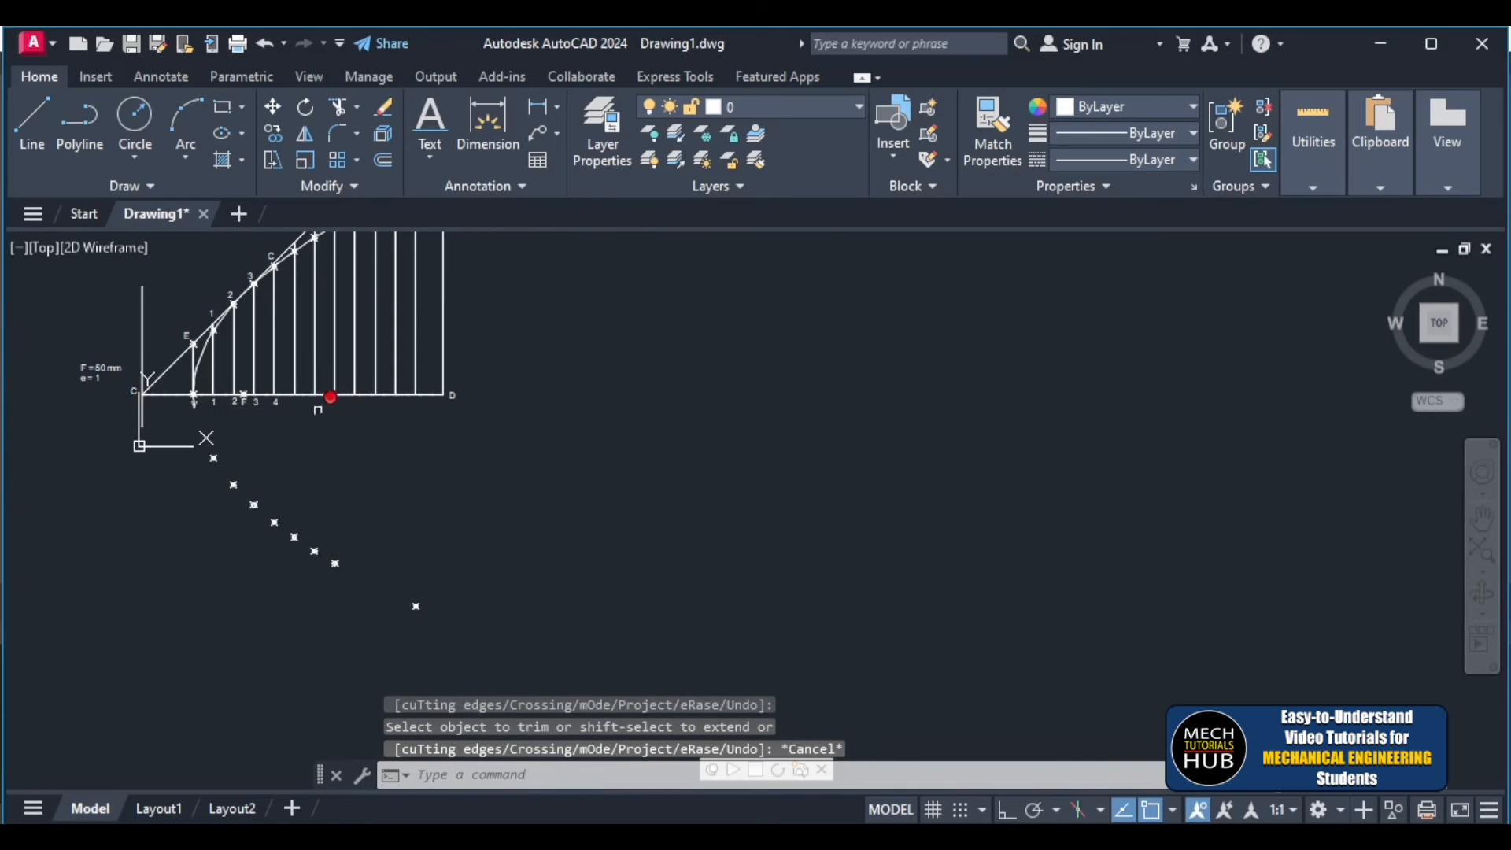
- Trim off the leftover spline stub between the farthest upper curve point's vertical line and the vertical line at D
{"action": "scroll", "coordinate": [323, 405], "scroll_direction": "up", "scroll_amount": 5}
{"action": "scroll", "coordinate": [322, 406], "scroll_direction": "down", "scroll_amount": 7}
{"action": "scroll", "coordinate": [305, 333], "scroll_direction": "up", "scroll_amount": 3}
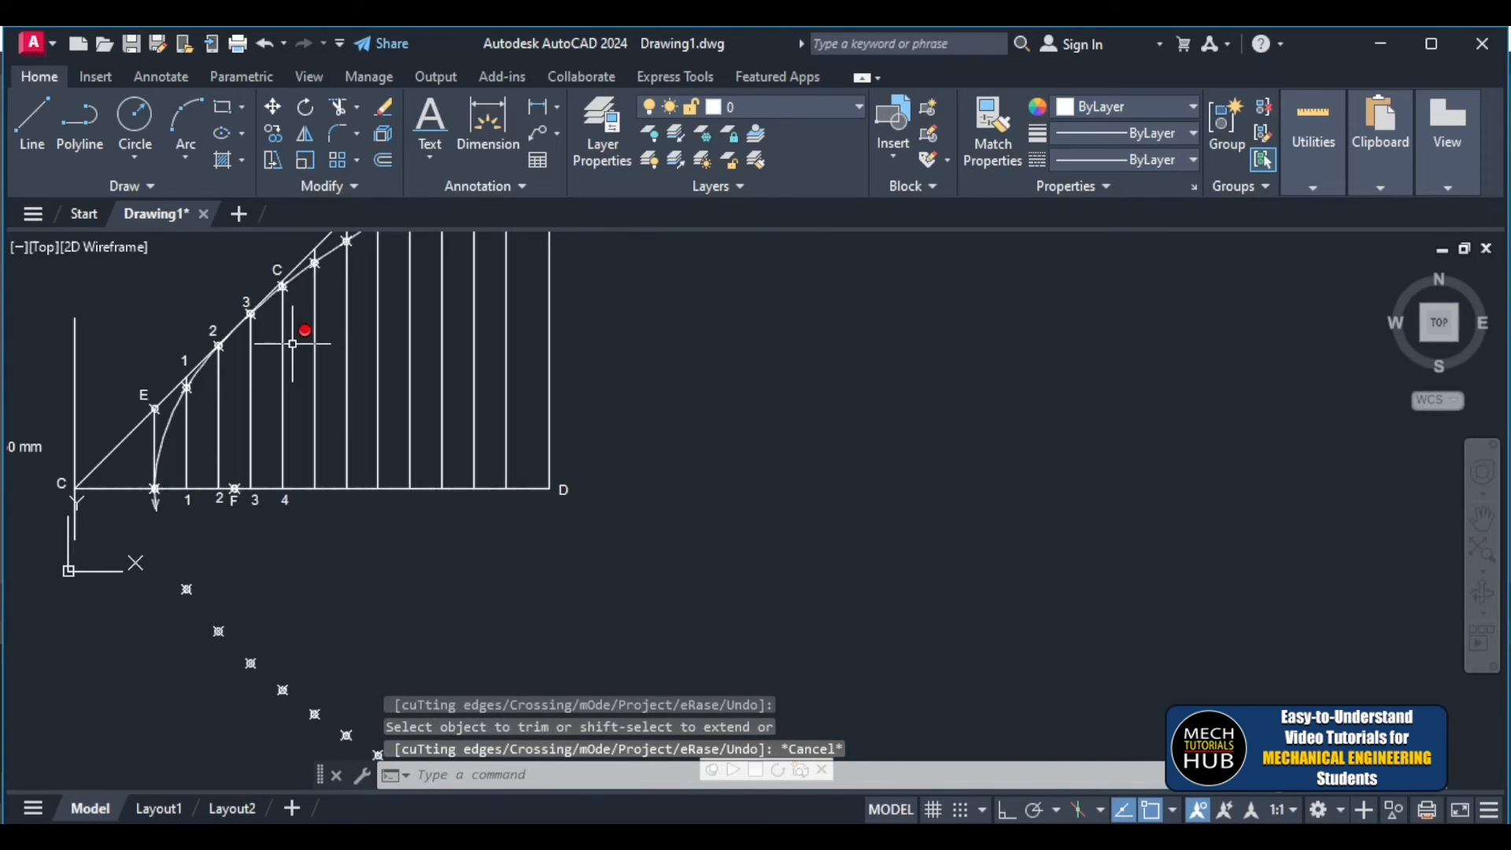
{"action": "scroll", "coordinate": [304, 327], "scroll_direction": "down", "scroll_amount": 3}
{"action": "scroll", "coordinate": [382, 251], "scroll_direction": "up", "scroll_amount": 5}
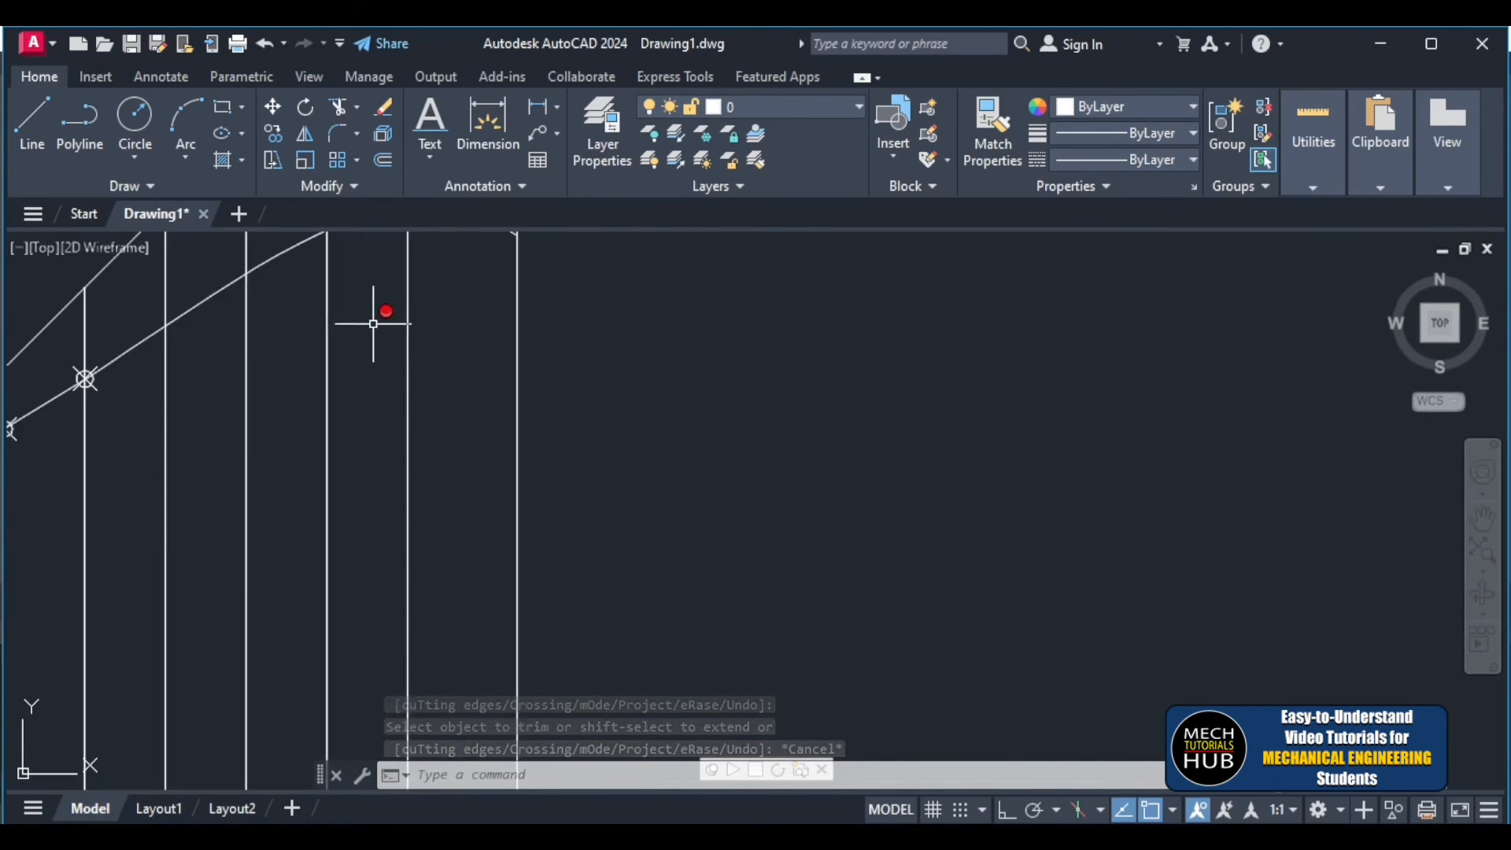
{"action": "scroll", "coordinate": [381, 314], "scroll_direction": "down", "scroll_amount": 2}
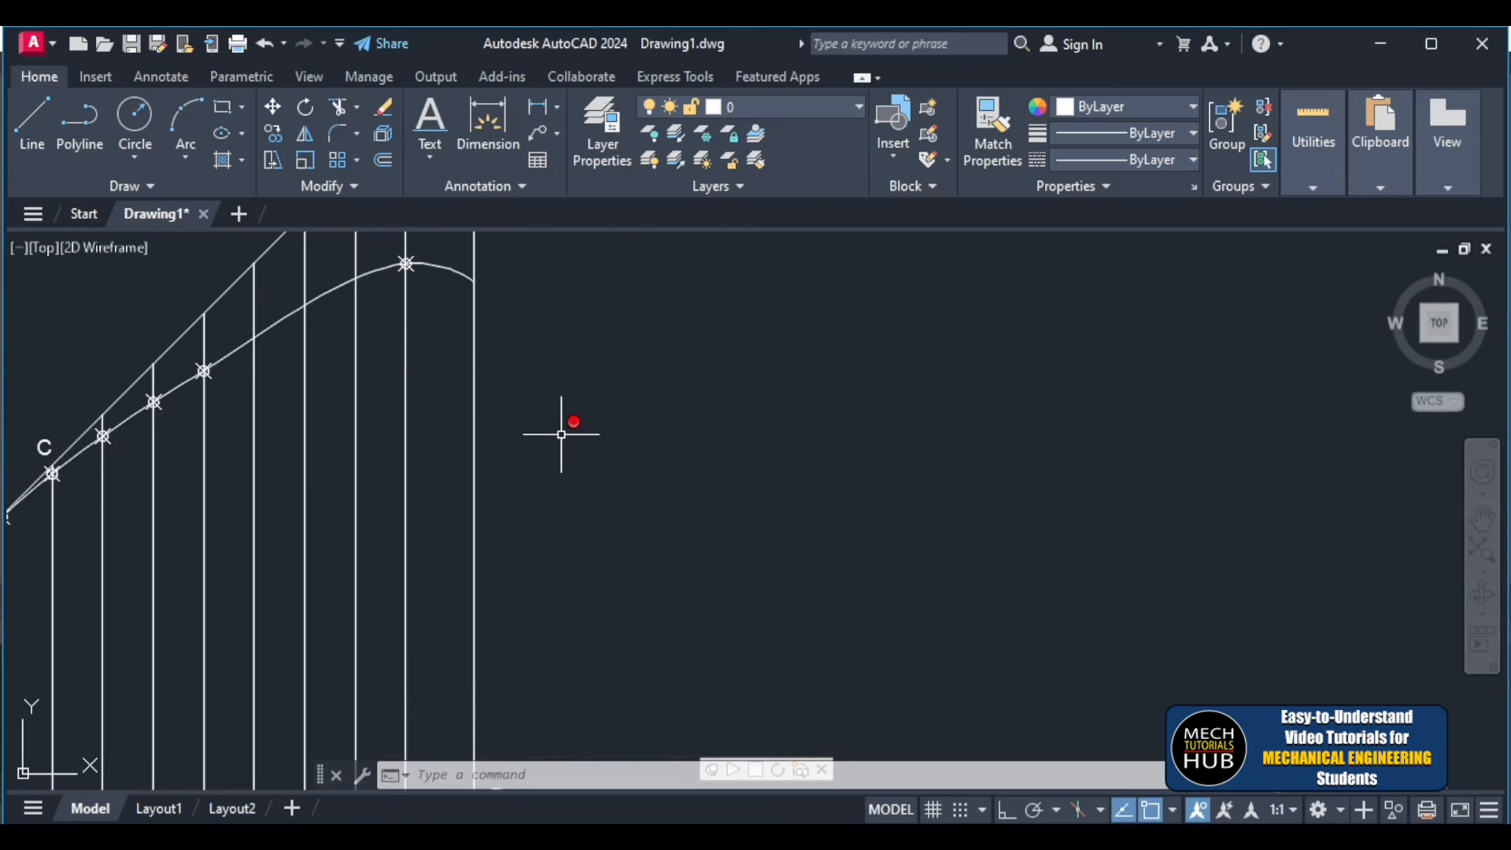
{"action": "key", "text": "Return"}
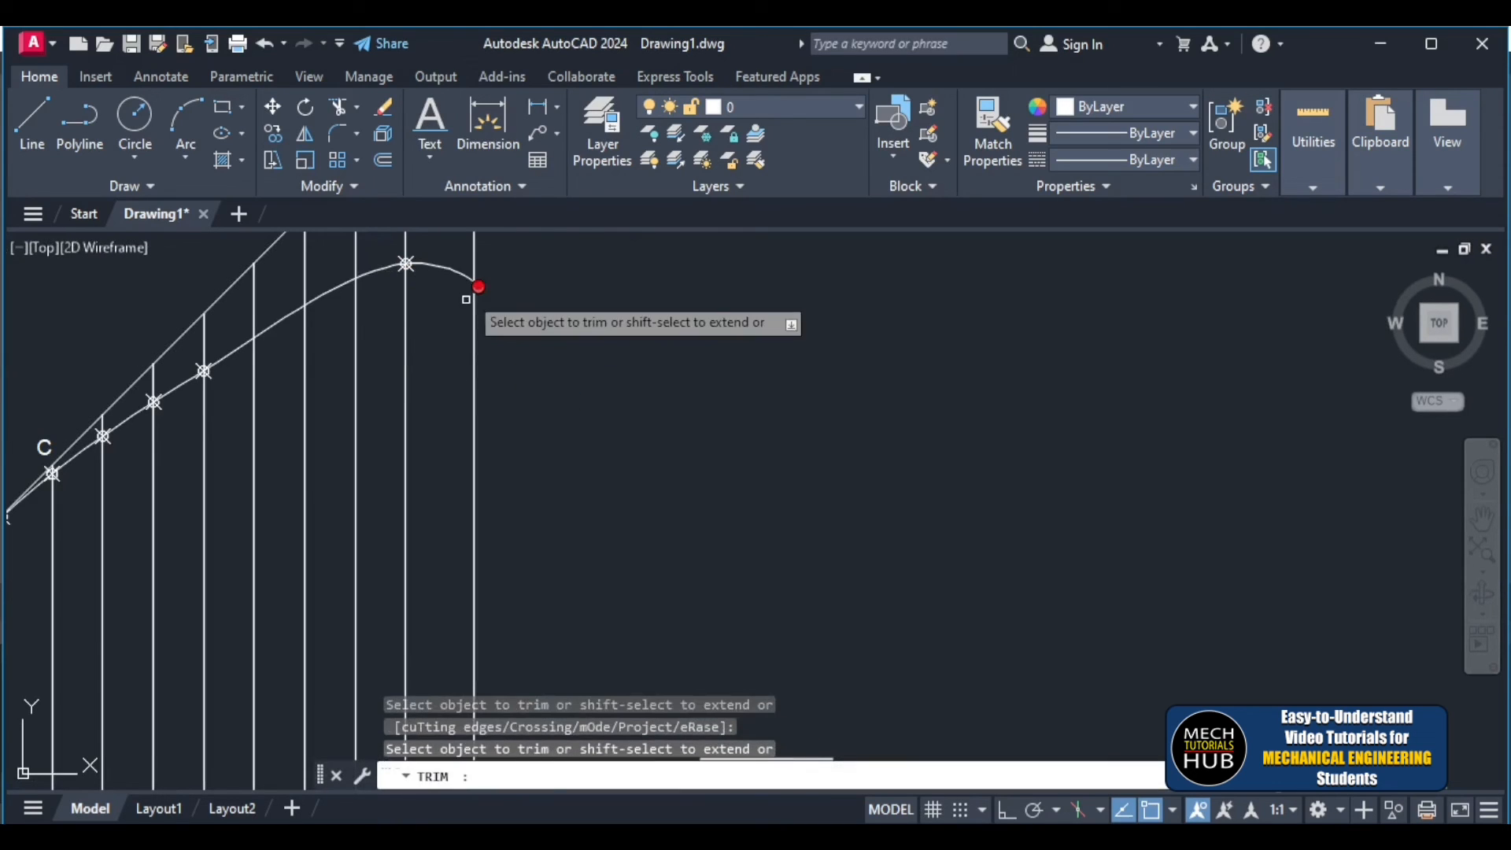
{"action": "scroll", "coordinate": [457, 429], "scroll_direction": "down", "scroll_amount": 5}
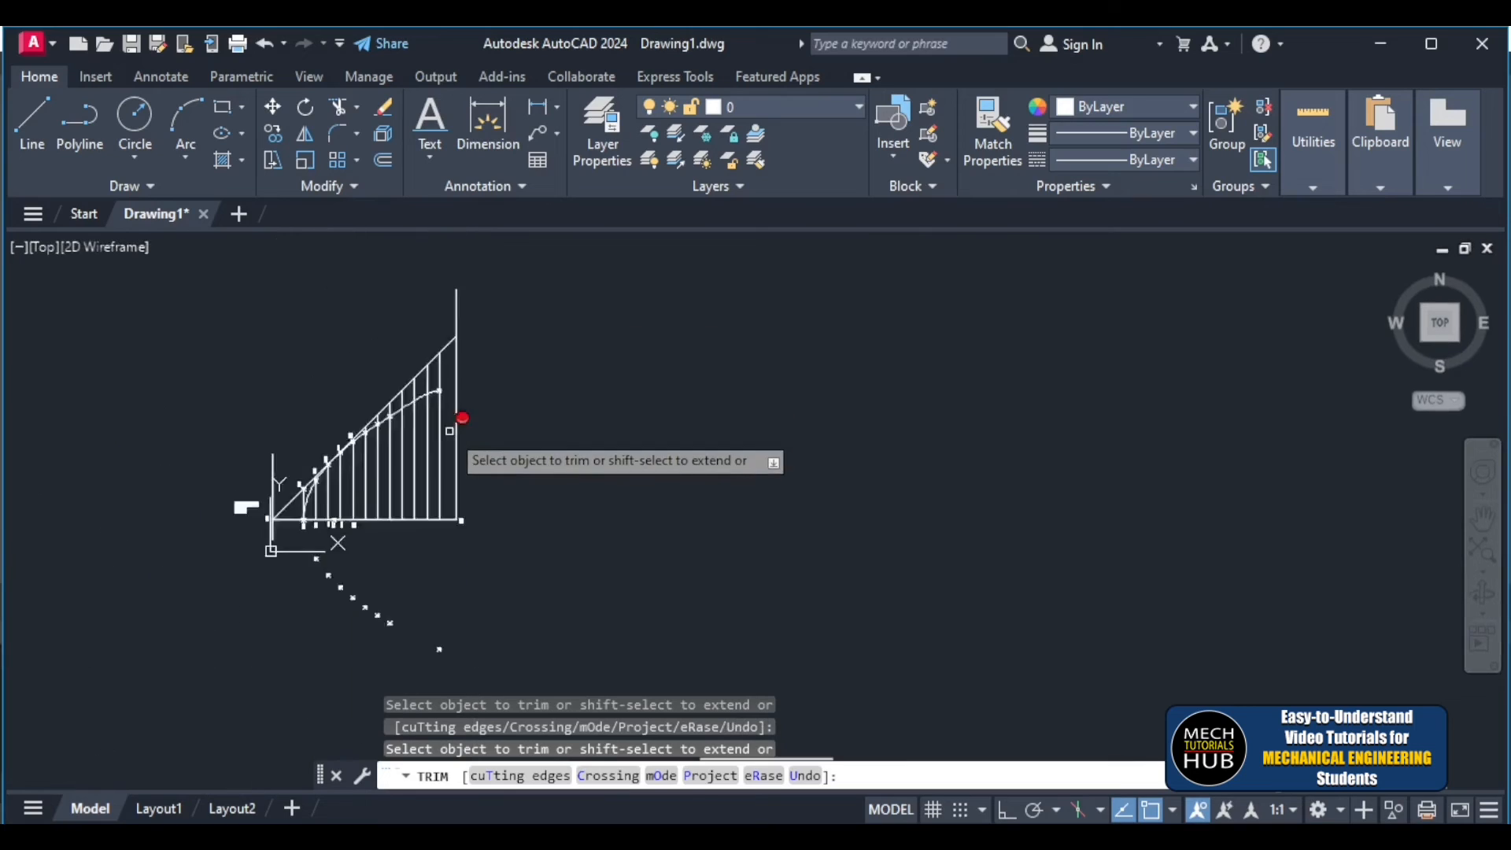
{"action": "scroll", "coordinate": [411, 486], "scroll_direction": "up", "scroll_amount": 6}
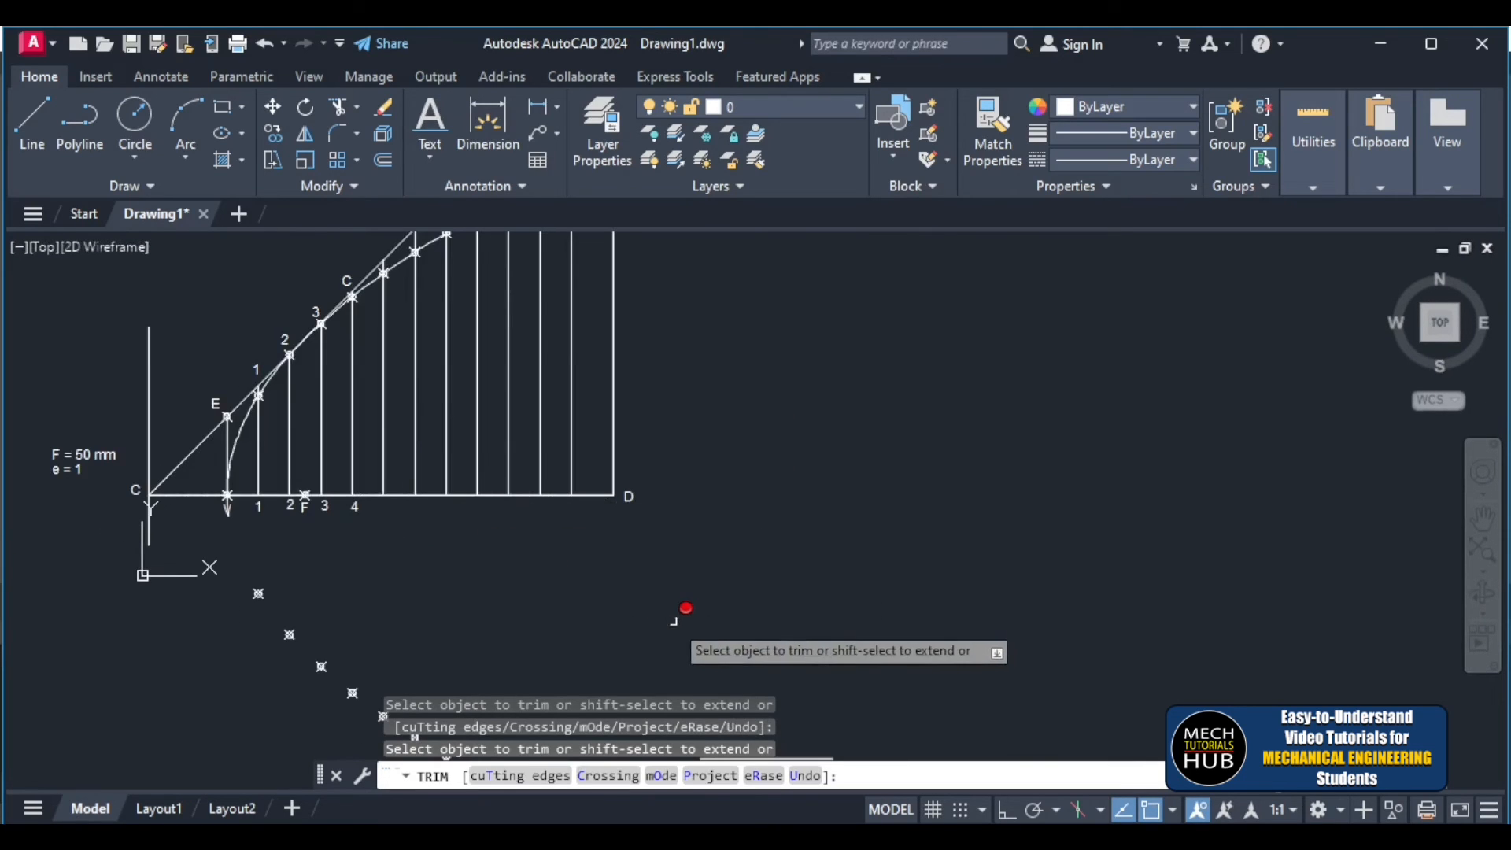
{"action": "key", "text": "Escape"}
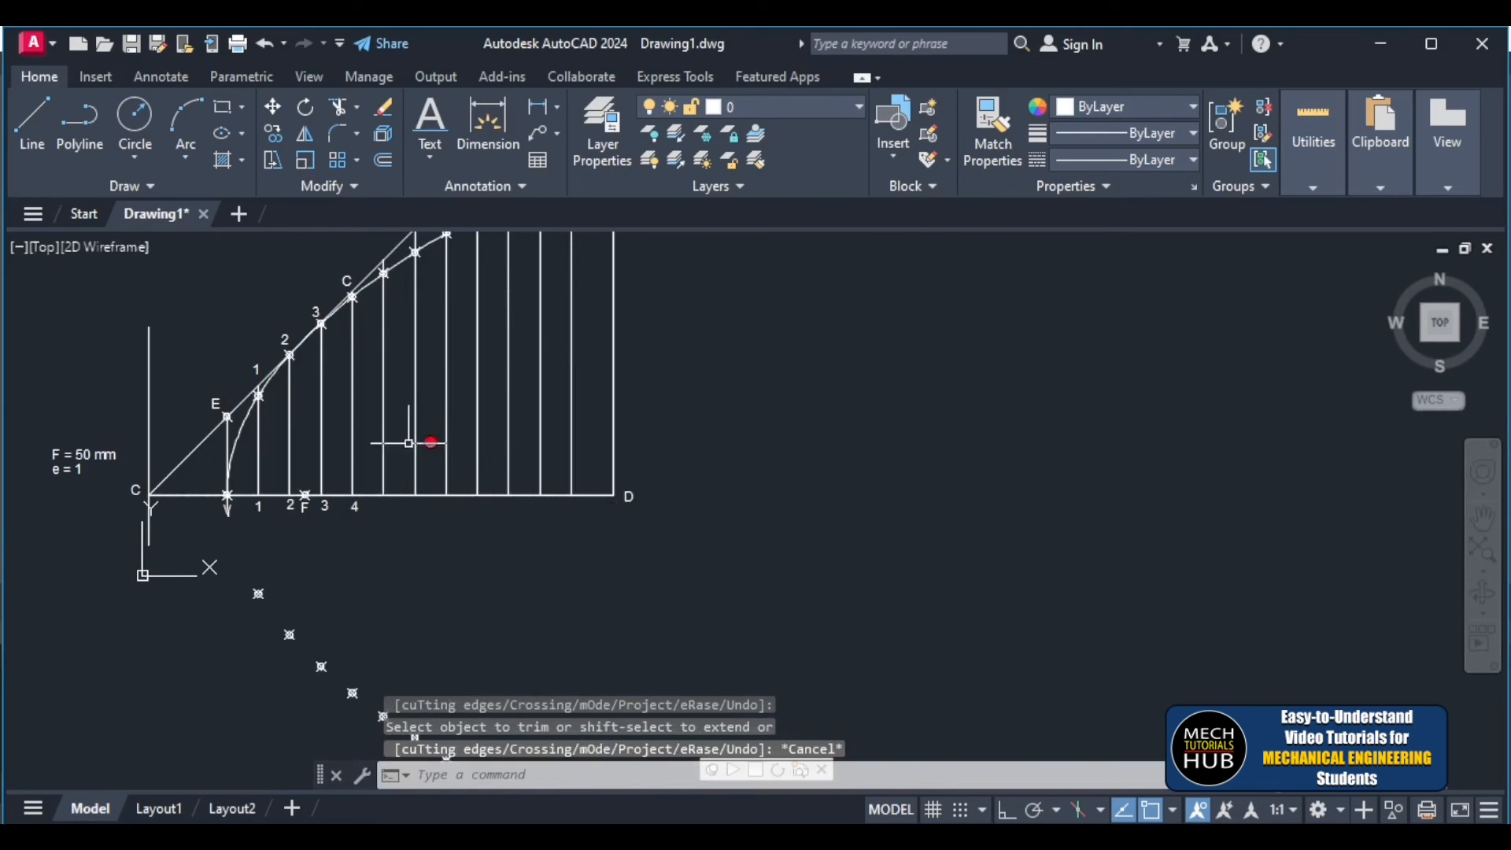
- Set the lineweight of the remaining upper curve to 0.60 mm
{"action": "left_click", "coordinate": [370, 283]}
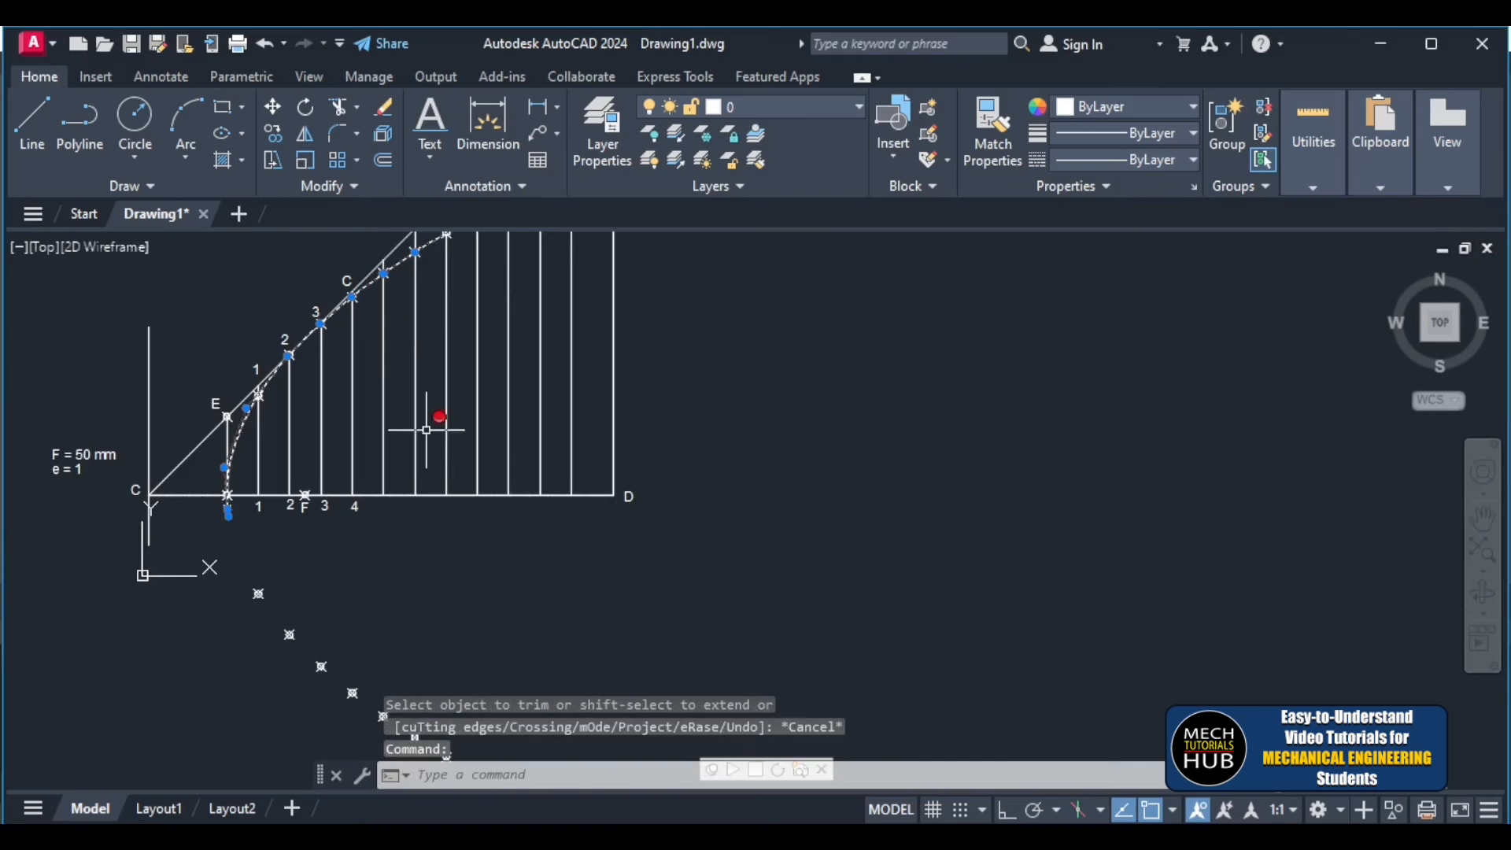
{"action": "left_click", "coordinate": [1092, 135]}
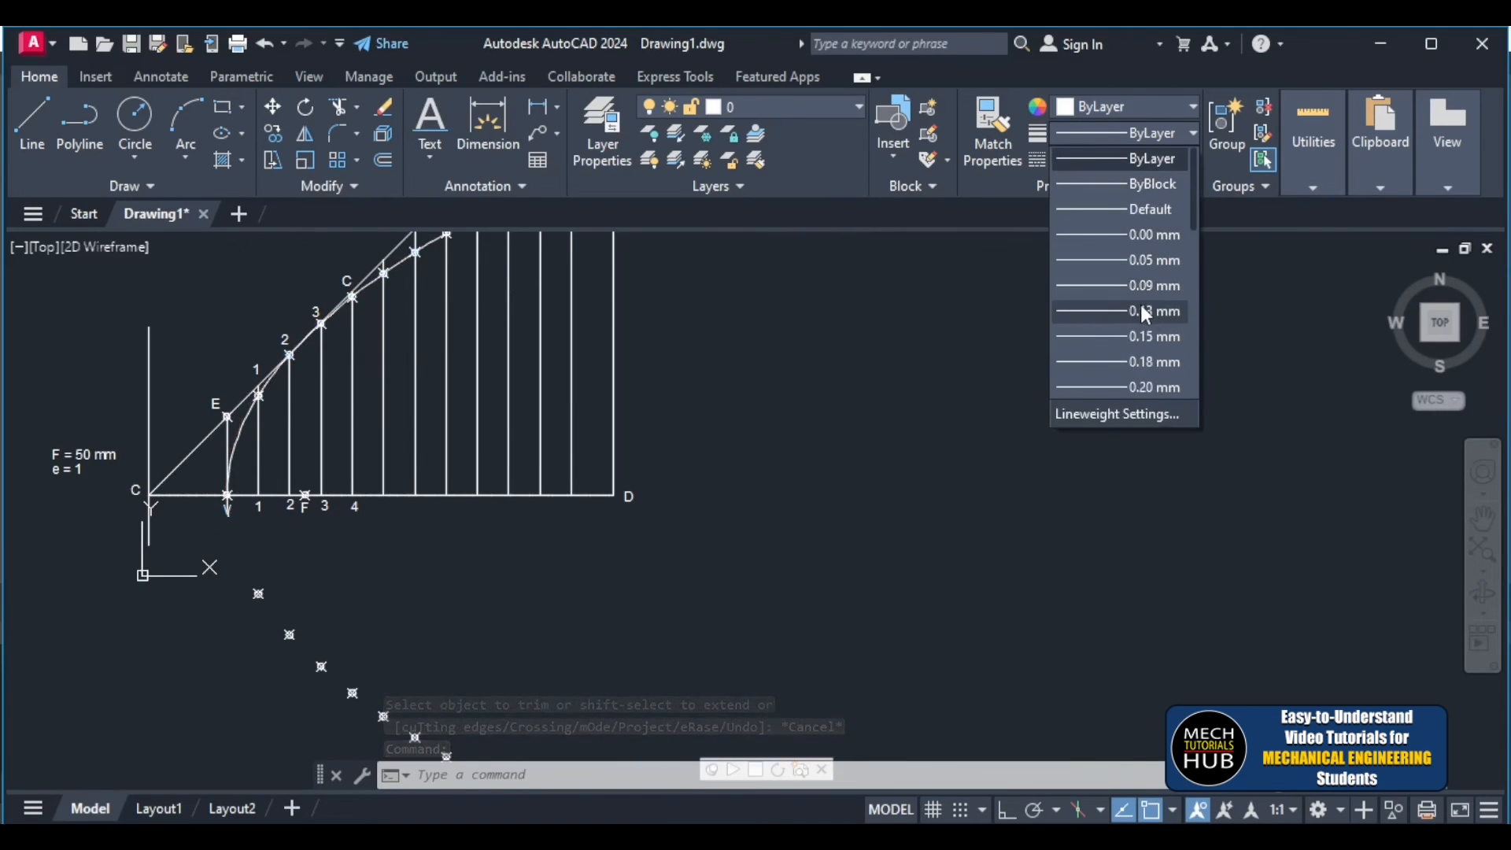
{"action": "scroll", "coordinate": [1147, 316], "scroll_direction": "down", "scroll_amount": 4}
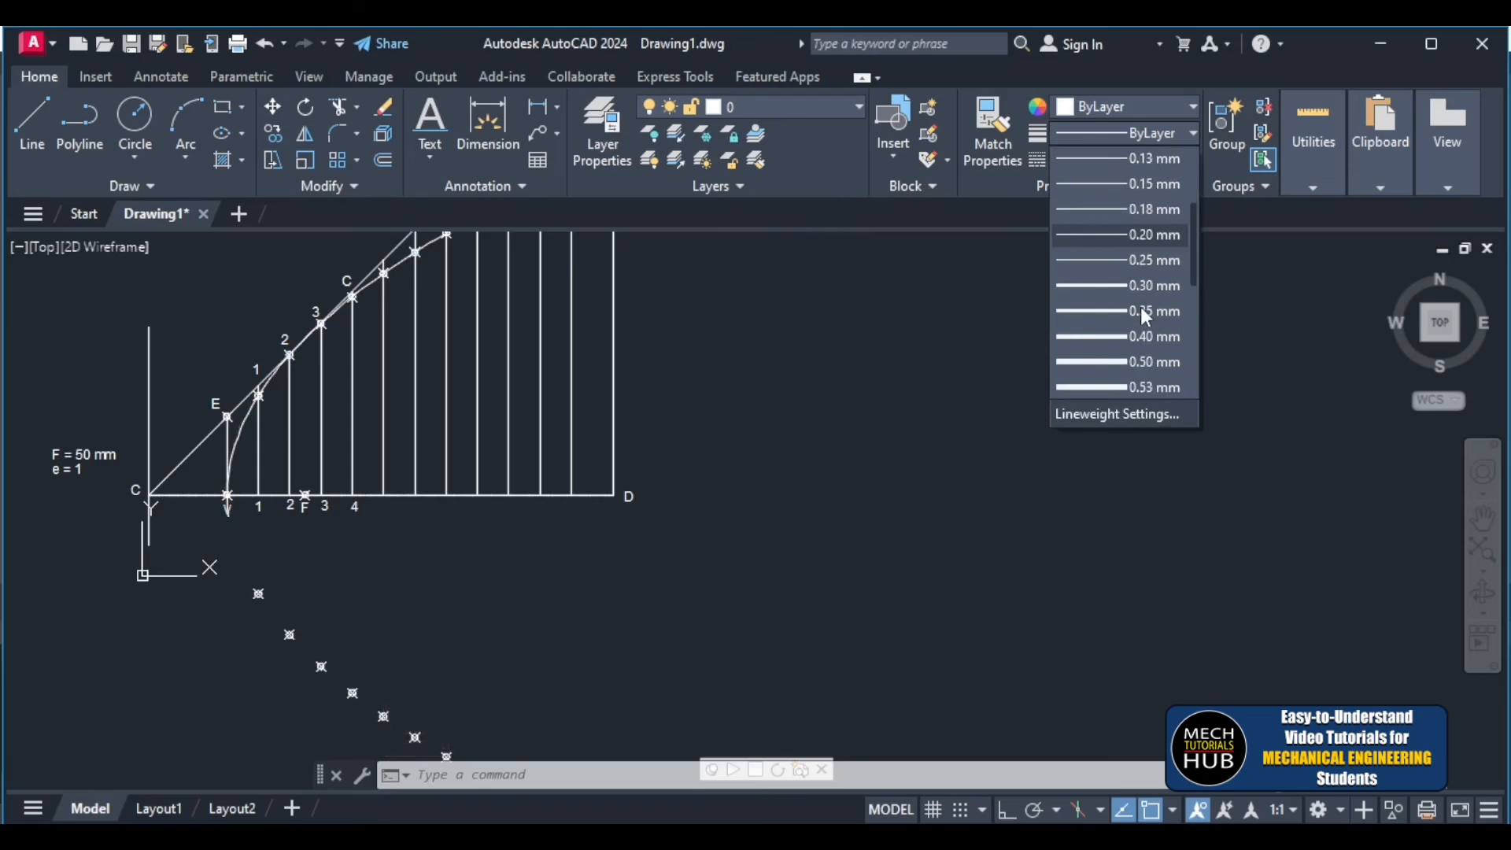
{"action": "left_click", "coordinate": [1151, 265]}
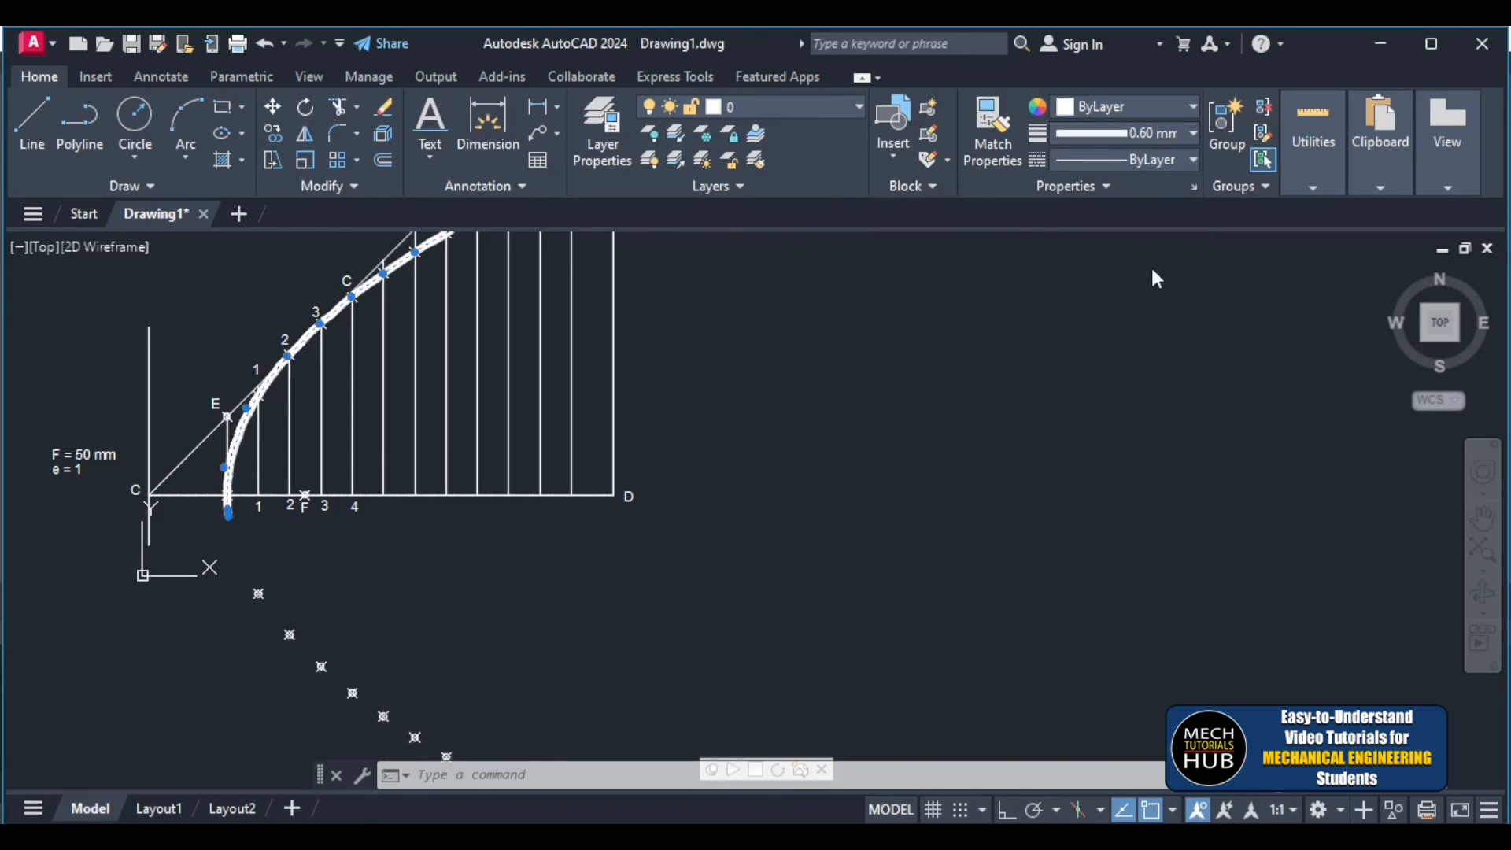
- Color the upper curve yellow-green with the value 200,201,45
{"action": "left_click", "coordinate": [1143, 134]}
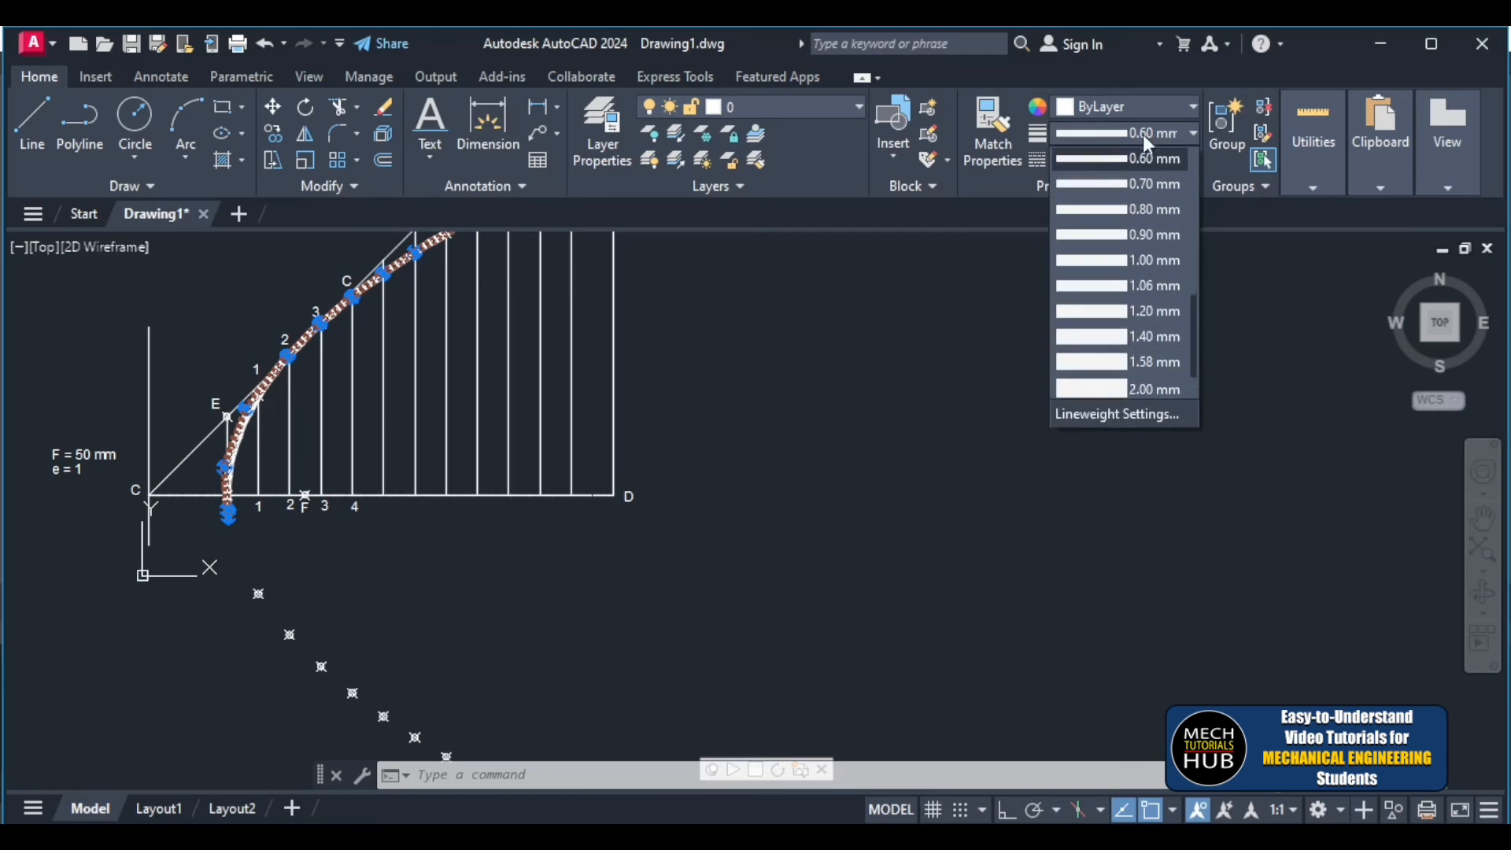
{"action": "left_click", "coordinate": [1143, 106]}
{"action": "left_click", "coordinate": [1143, 106]}
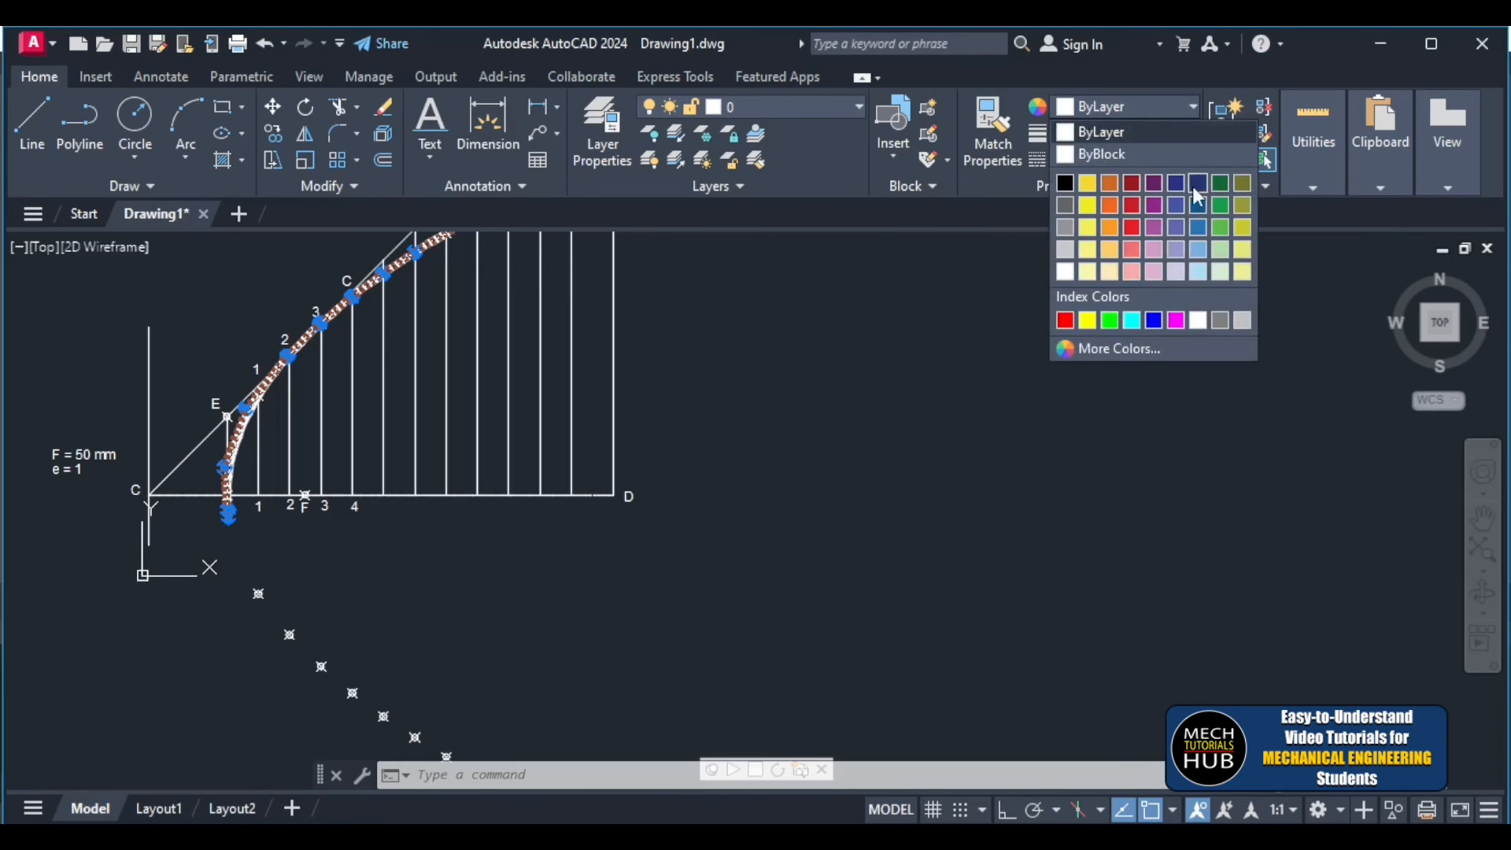
{"action": "left_click", "coordinate": [1241, 230]}
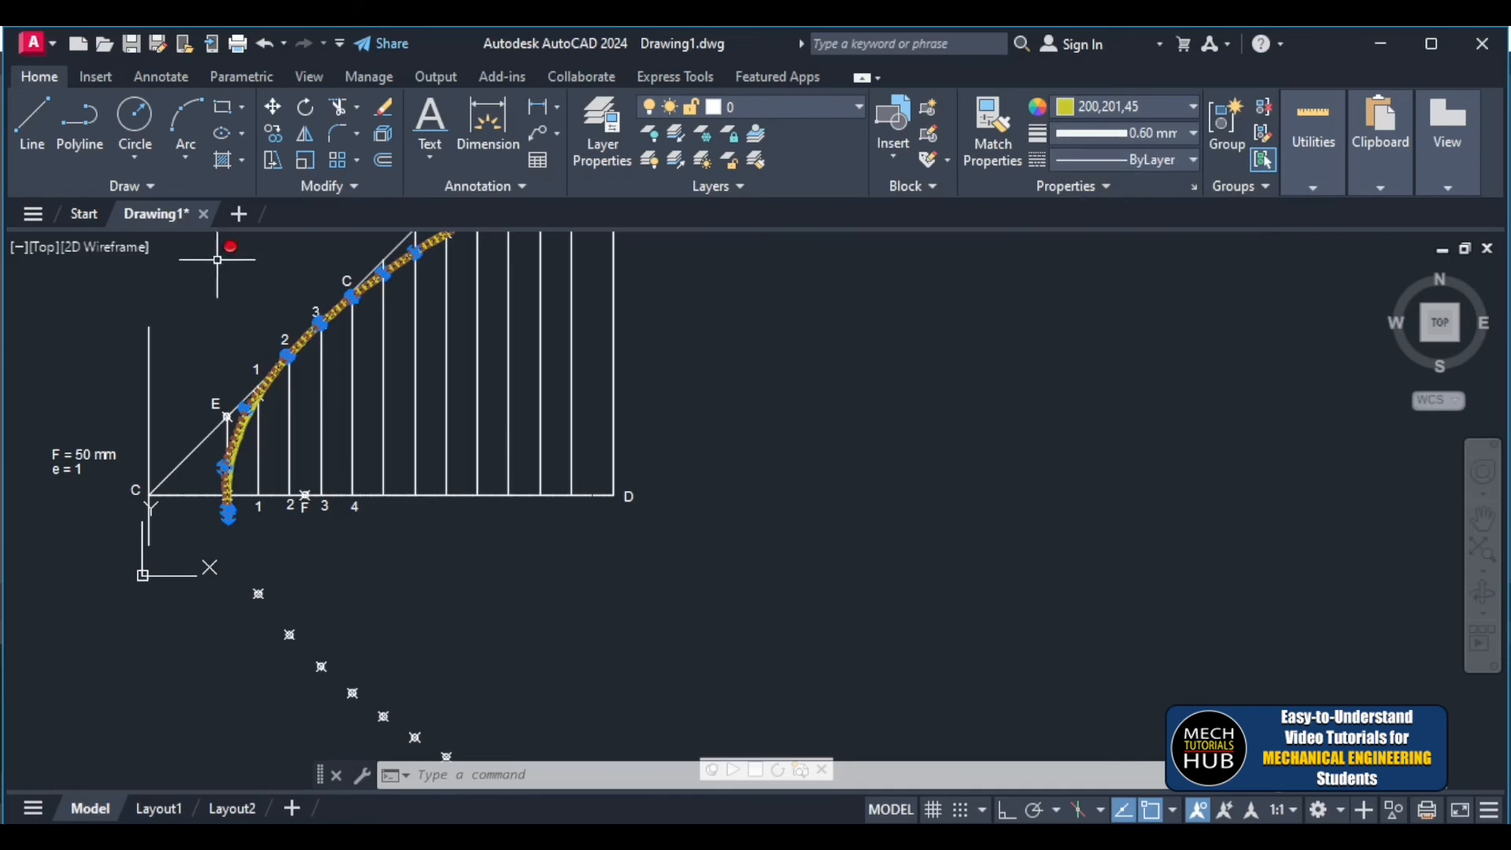
- Mirror the upper curve about axis CD, keeping the source curve
{"action": "left_click", "coordinate": [308, 142]}
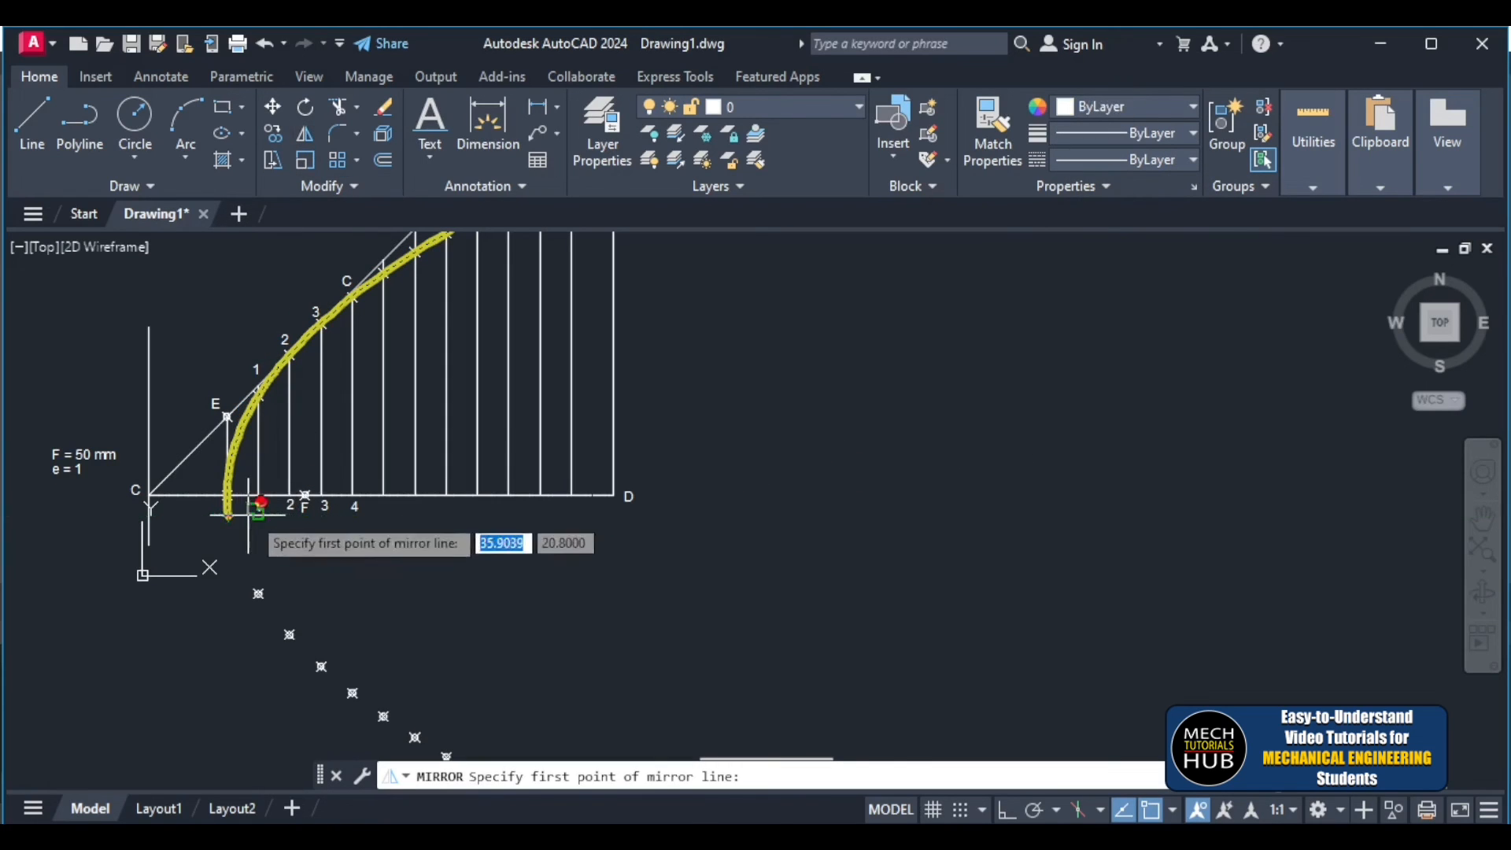
{"action": "left_click", "coordinate": [259, 496]}
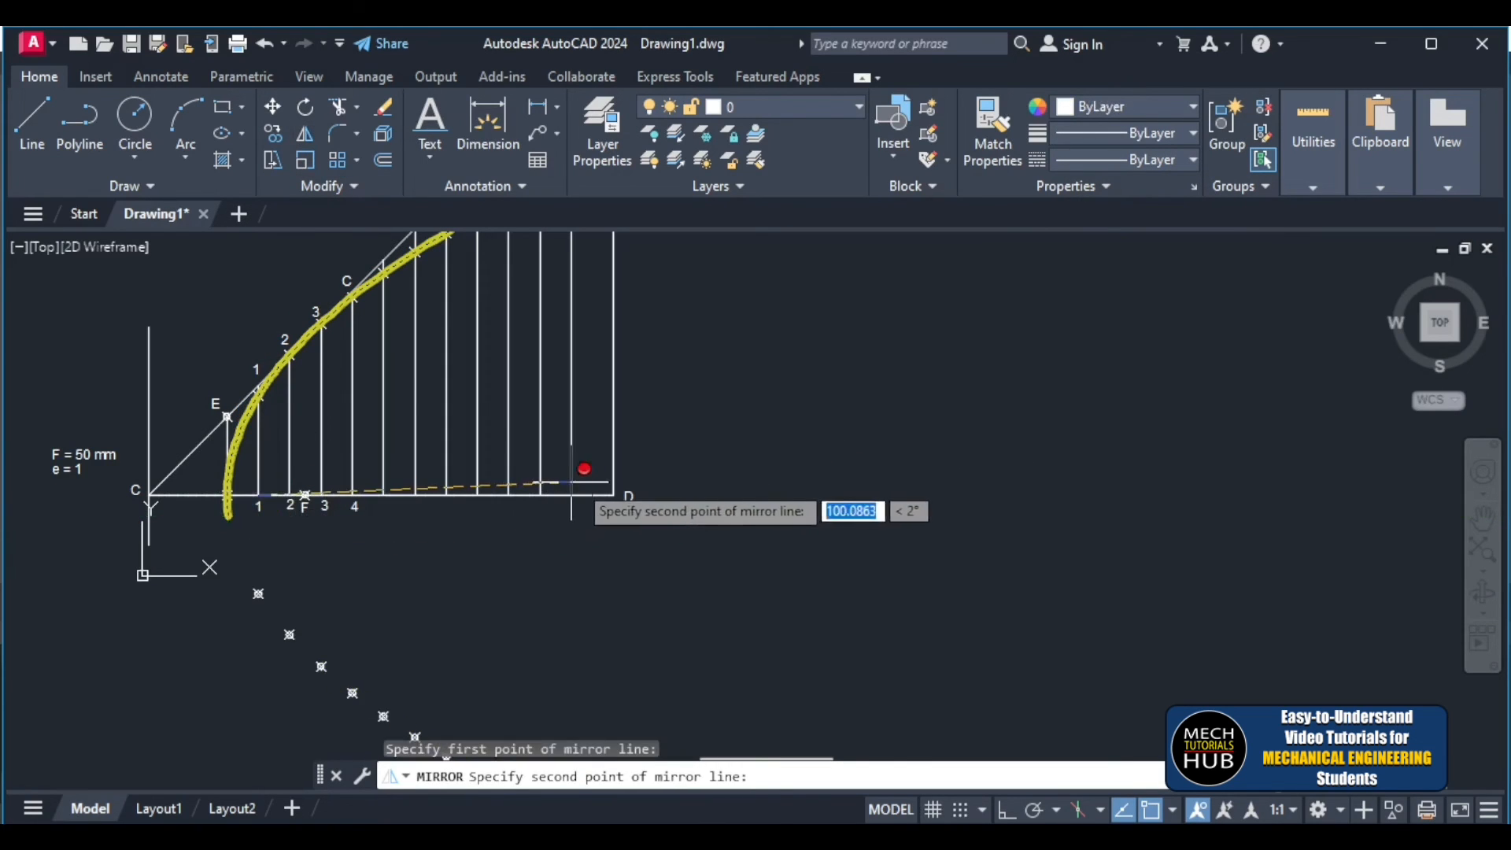
{"action": "left_click", "coordinate": [571, 508]}
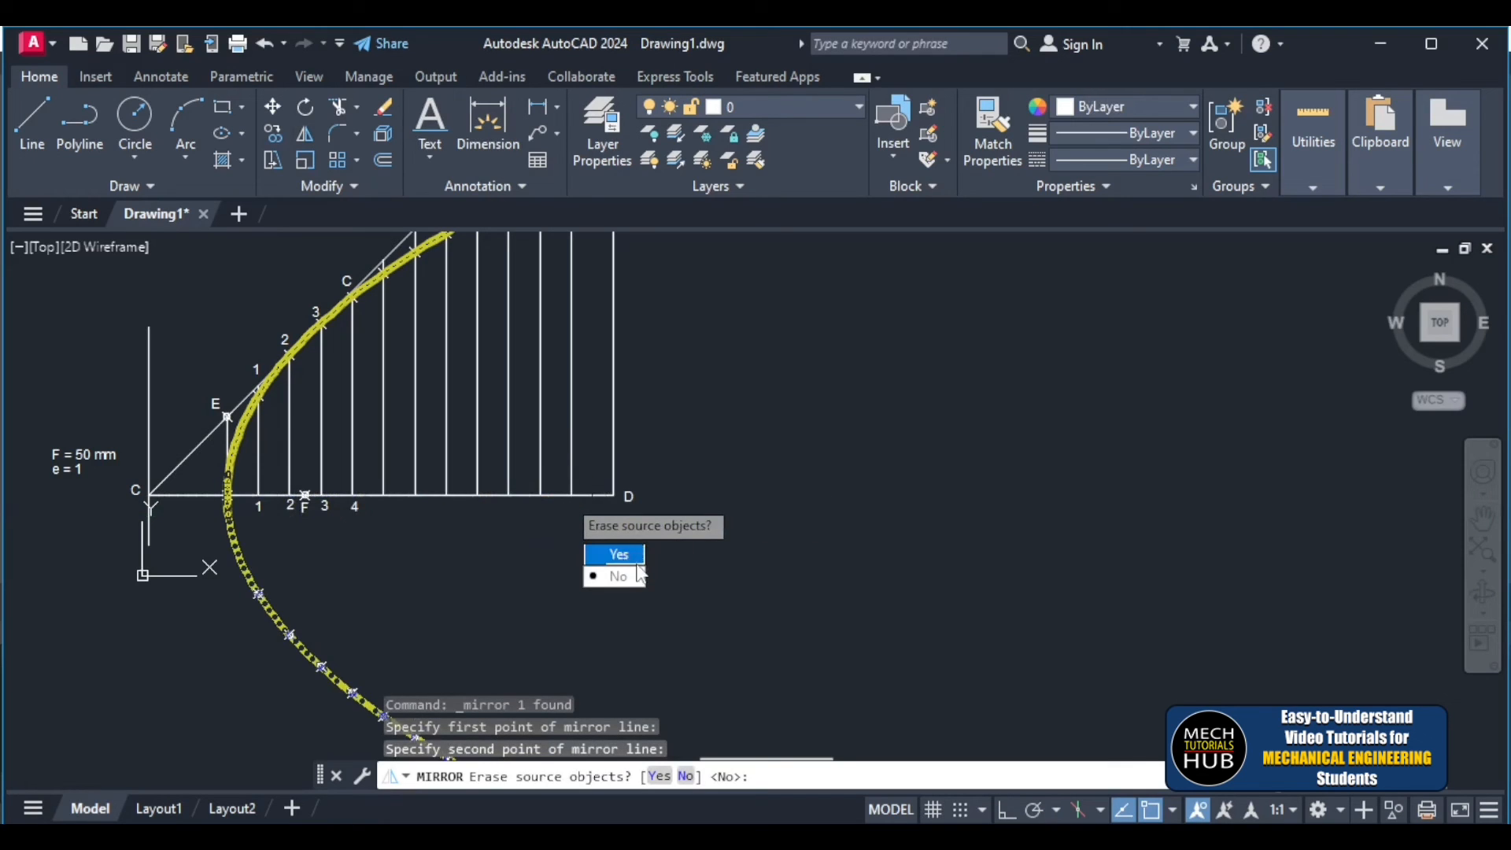
{"action": "left_click", "coordinate": [639, 574]}
{"action": "scroll", "coordinate": [692, 412], "scroll_direction": "down", "scroll_amount": 4}
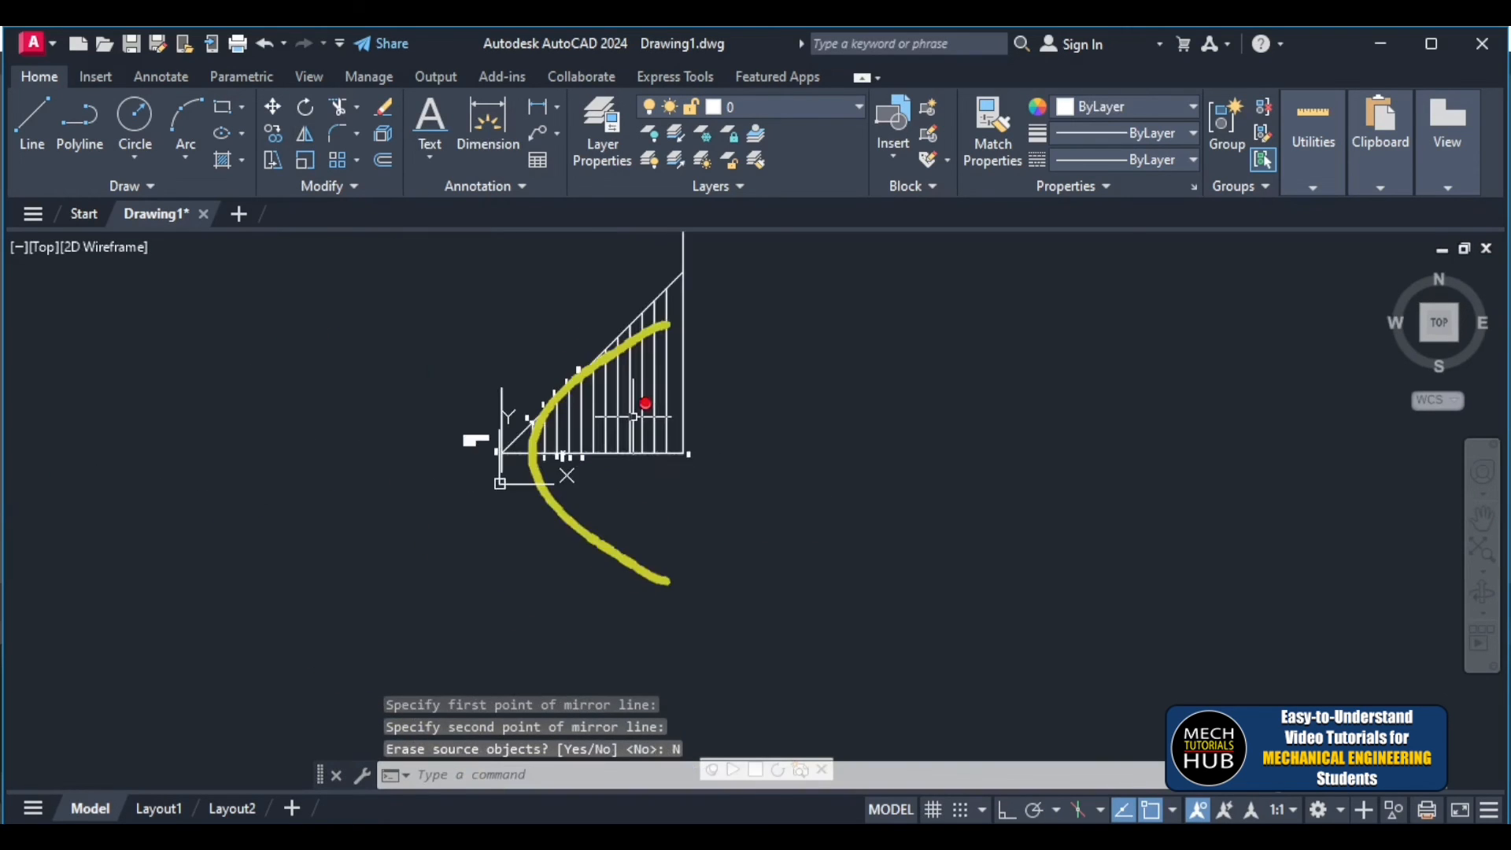
- Examine the full parabola along its curve points, the vertical construction lines, focus F and the axis labels
{"action": "scroll", "coordinate": [633, 417], "scroll_direction": "up", "scroll_amount": 2}
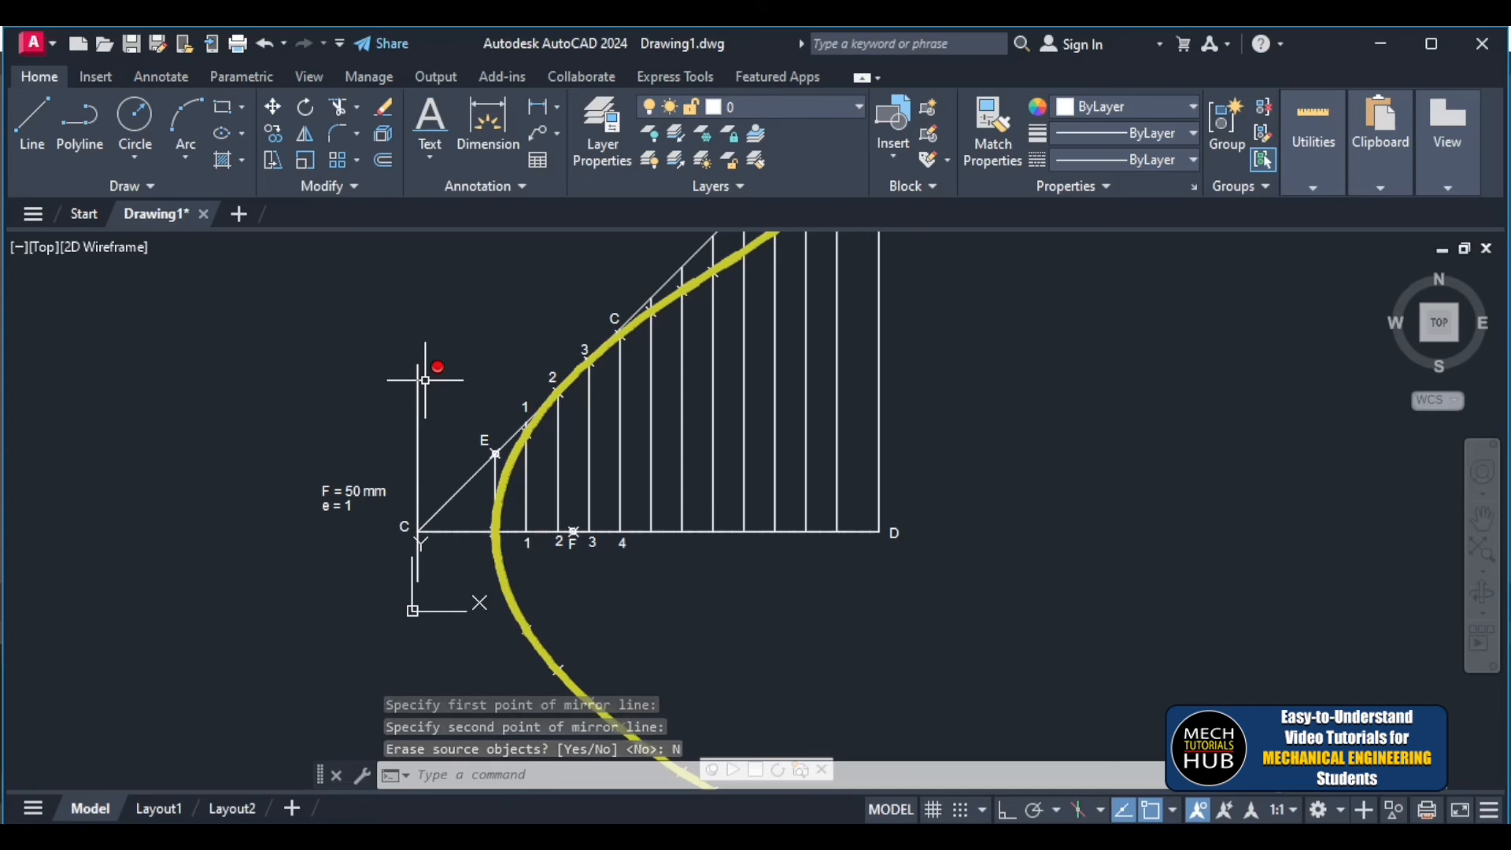
{"action": "scroll", "coordinate": [431, 401], "scroll_direction": "down", "scroll_amount": 4}
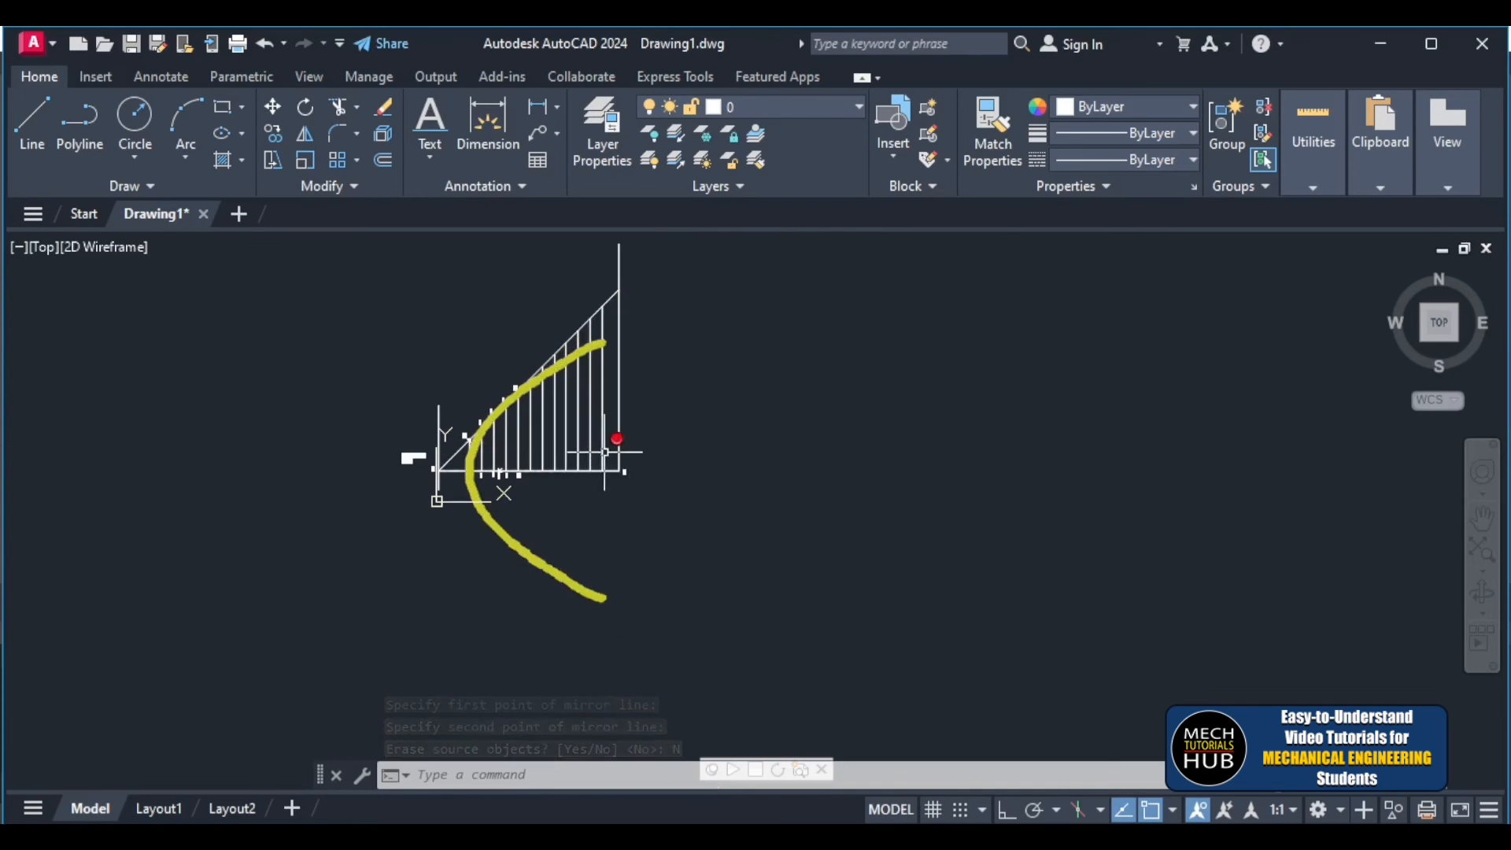
{"action": "scroll", "coordinate": [606, 445], "scroll_direction": "up", "scroll_amount": 2}
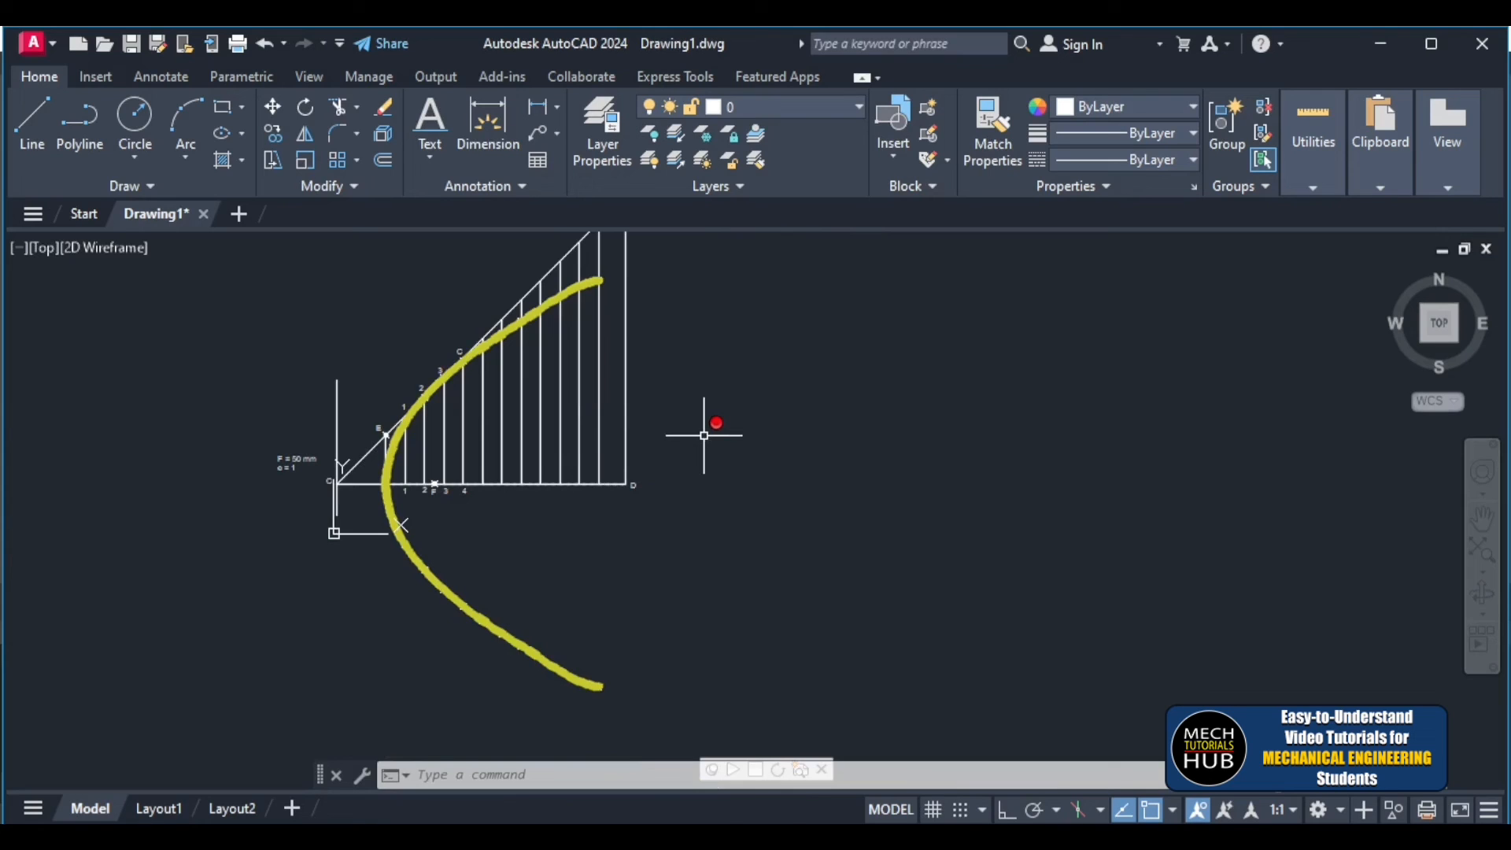
{"action": "scroll", "coordinate": [595, 295], "scroll_direction": "up", "scroll_amount": 4}
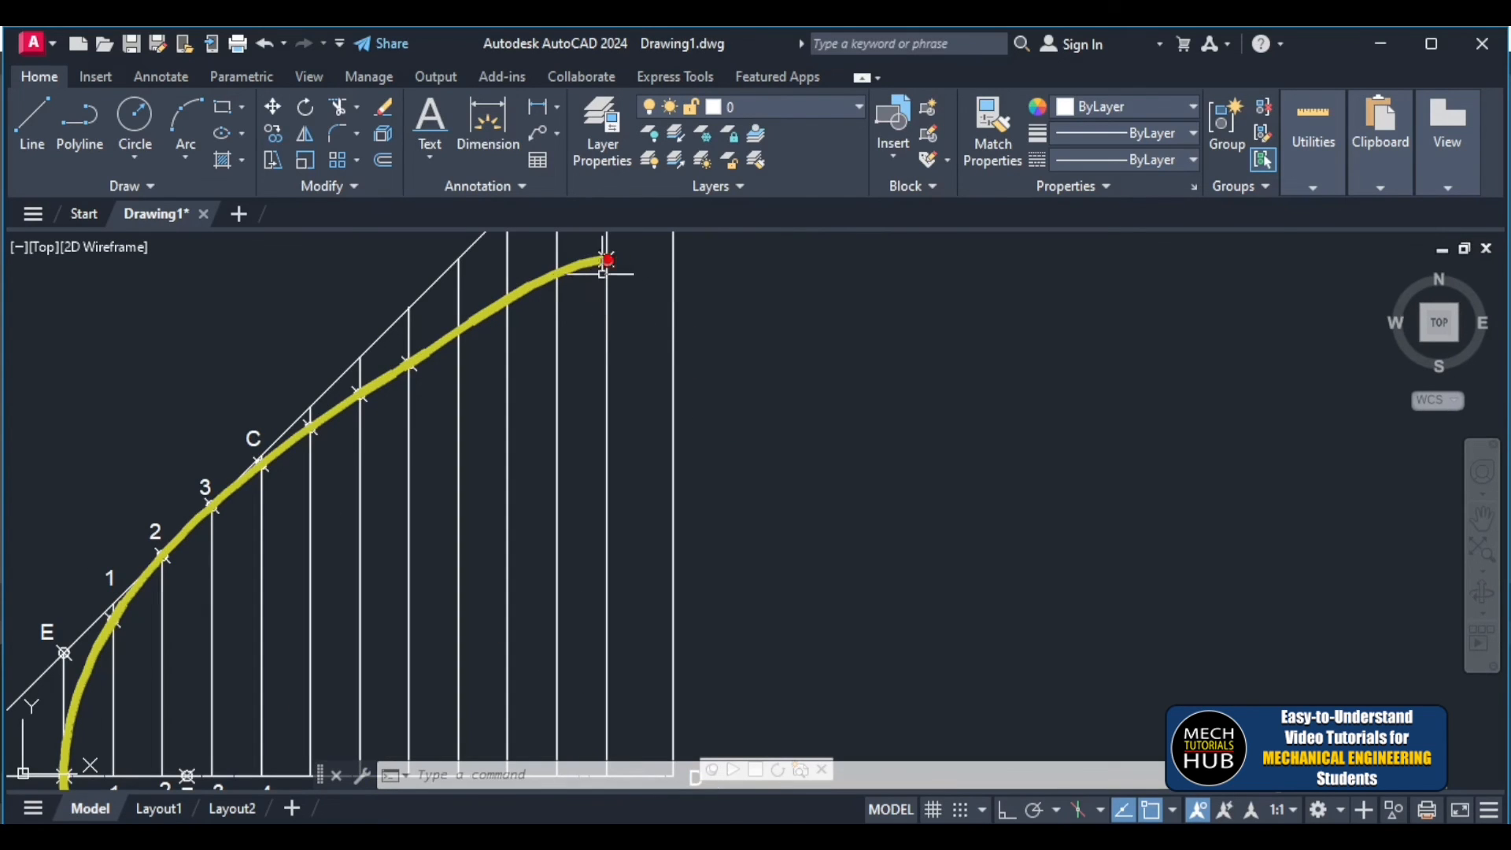
{"action": "scroll", "coordinate": [425, 354], "scroll_direction": "up", "scroll_amount": 3}
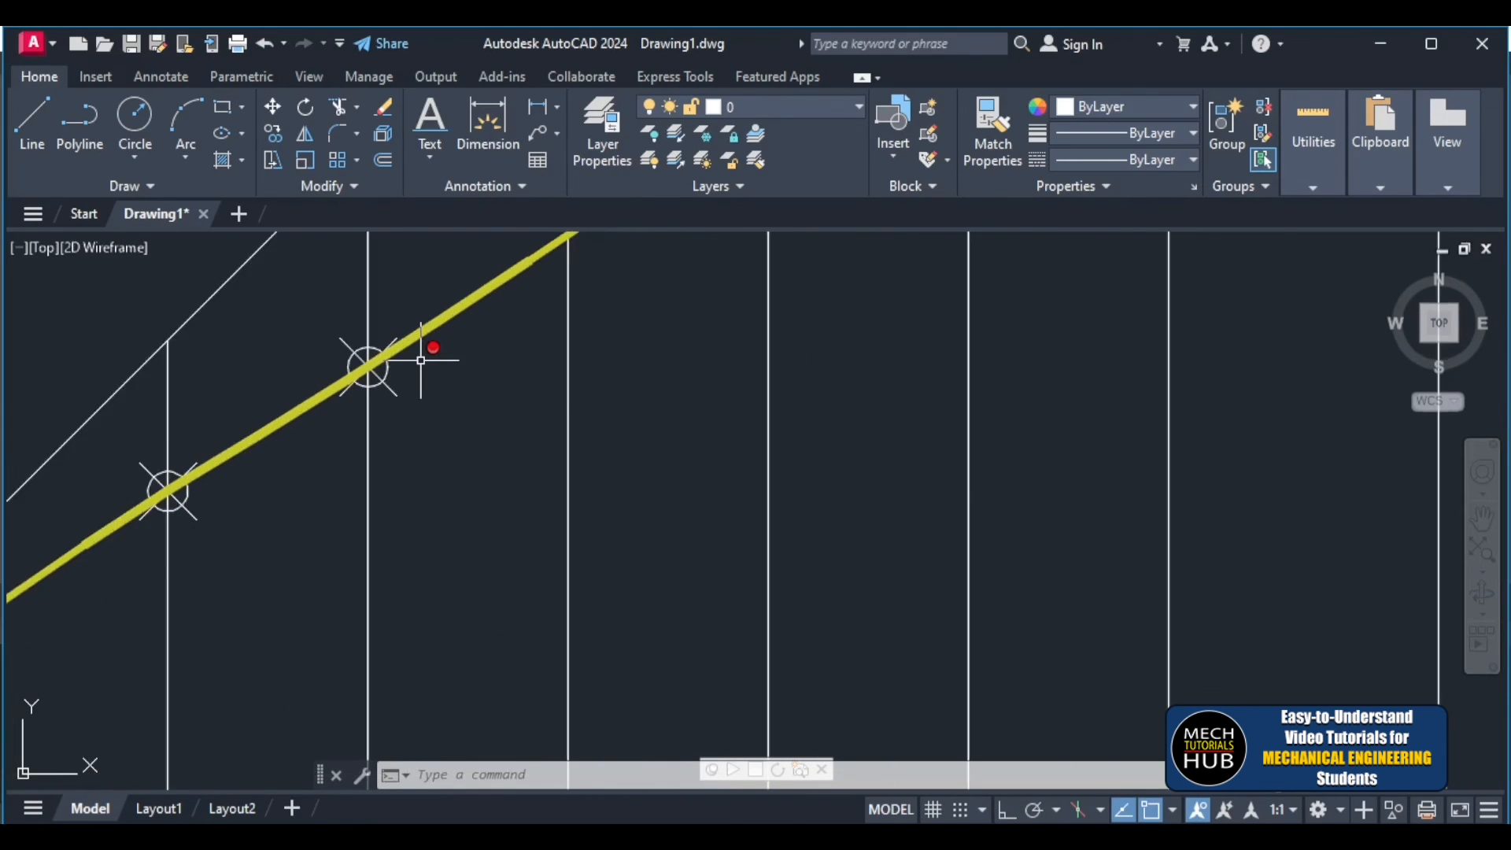
{"action": "scroll", "coordinate": [421, 360], "scroll_direction": "down", "scroll_amount": 3}
{"action": "scroll", "coordinate": [413, 436], "scroll_direction": "down", "scroll_amount": 4}
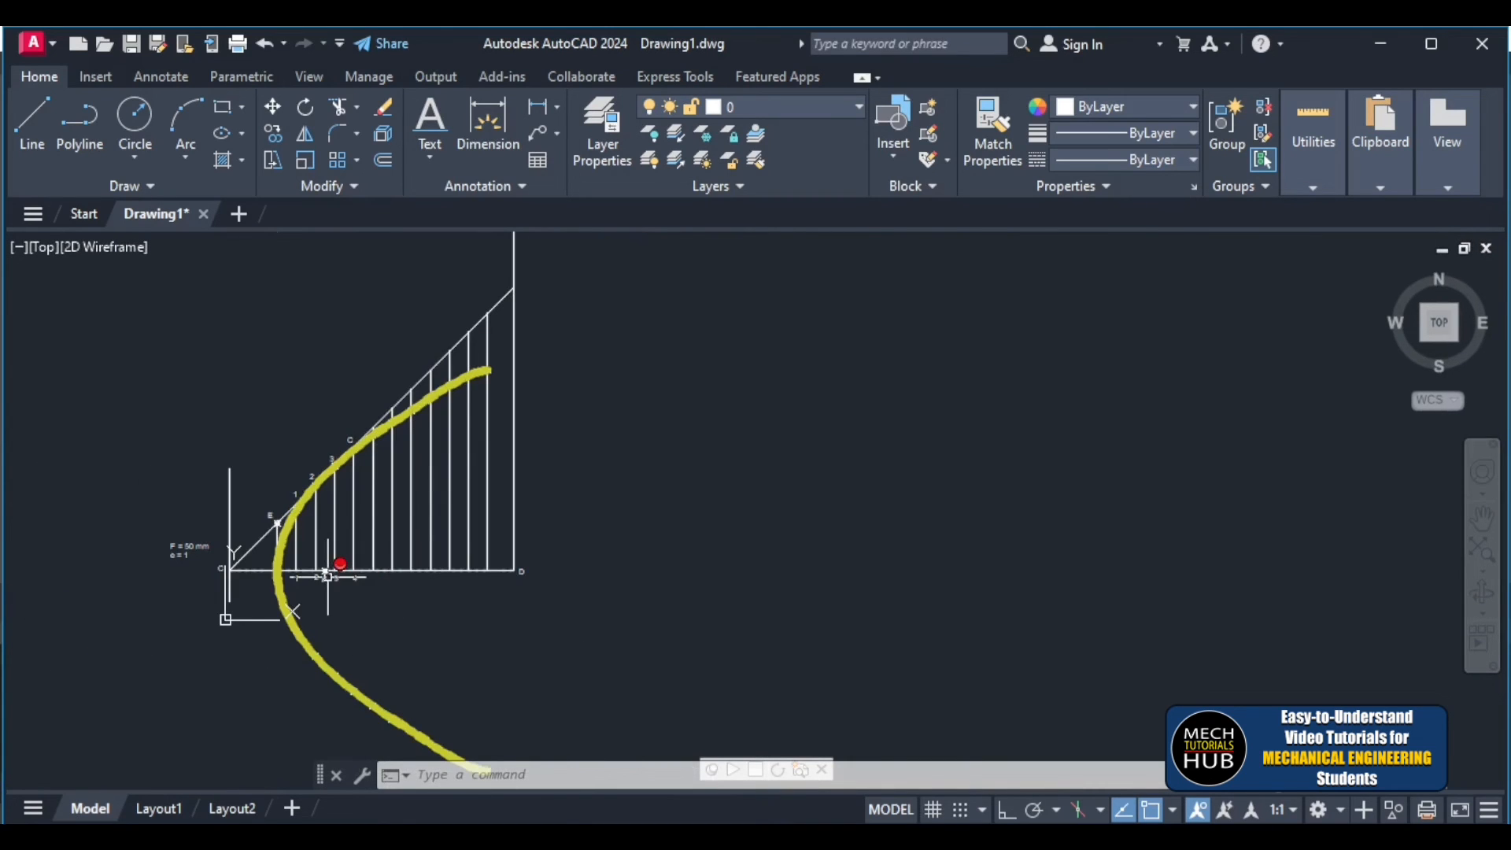
{"action": "scroll", "coordinate": [315, 569], "scroll_direction": "up", "scroll_amount": 4}
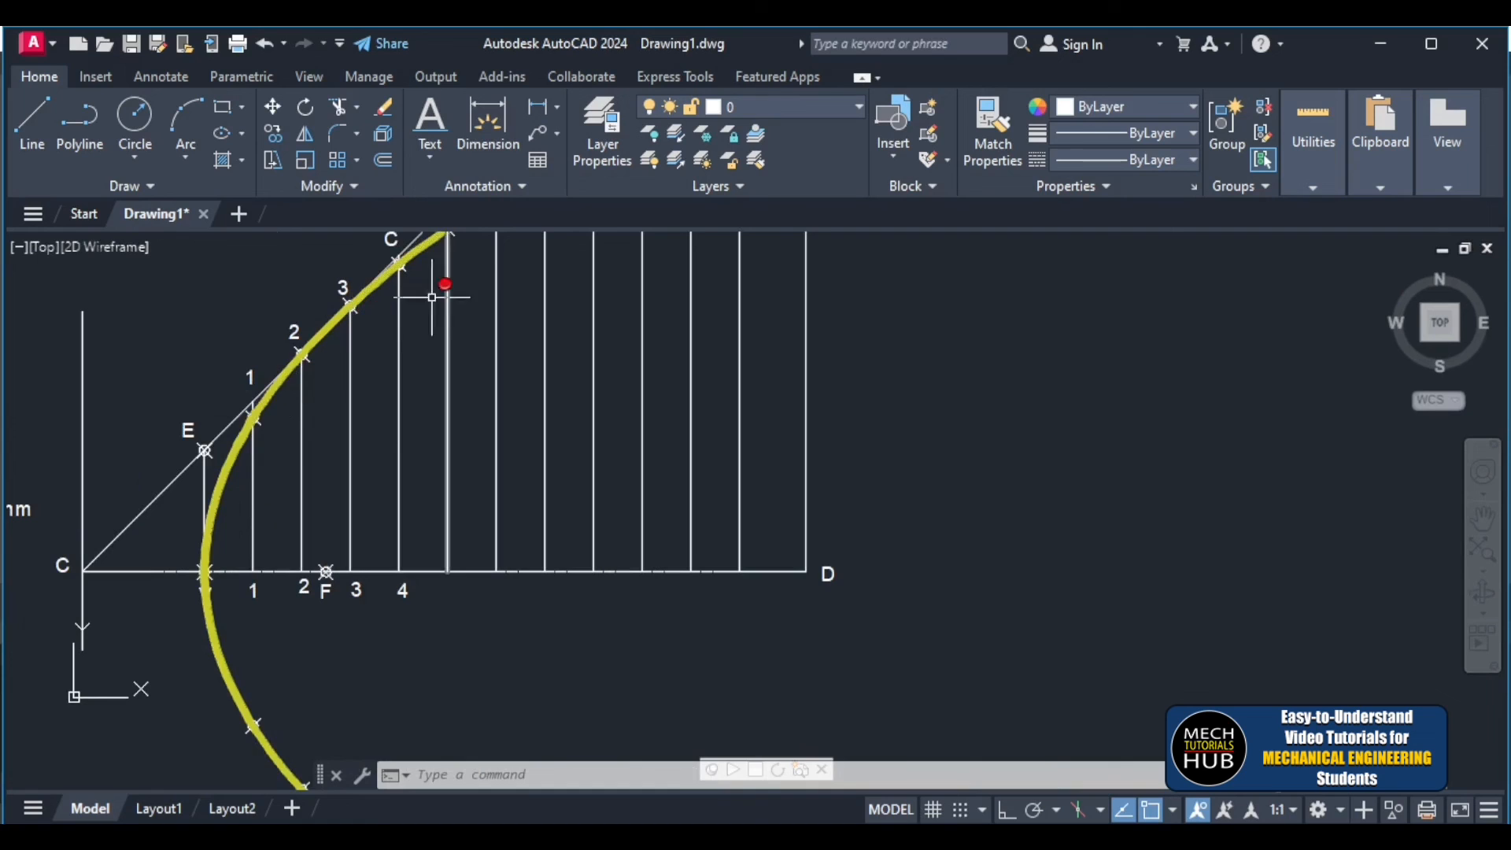
{"action": "scroll", "coordinate": [390, 535], "scroll_direction": "up", "scroll_amount": 4}
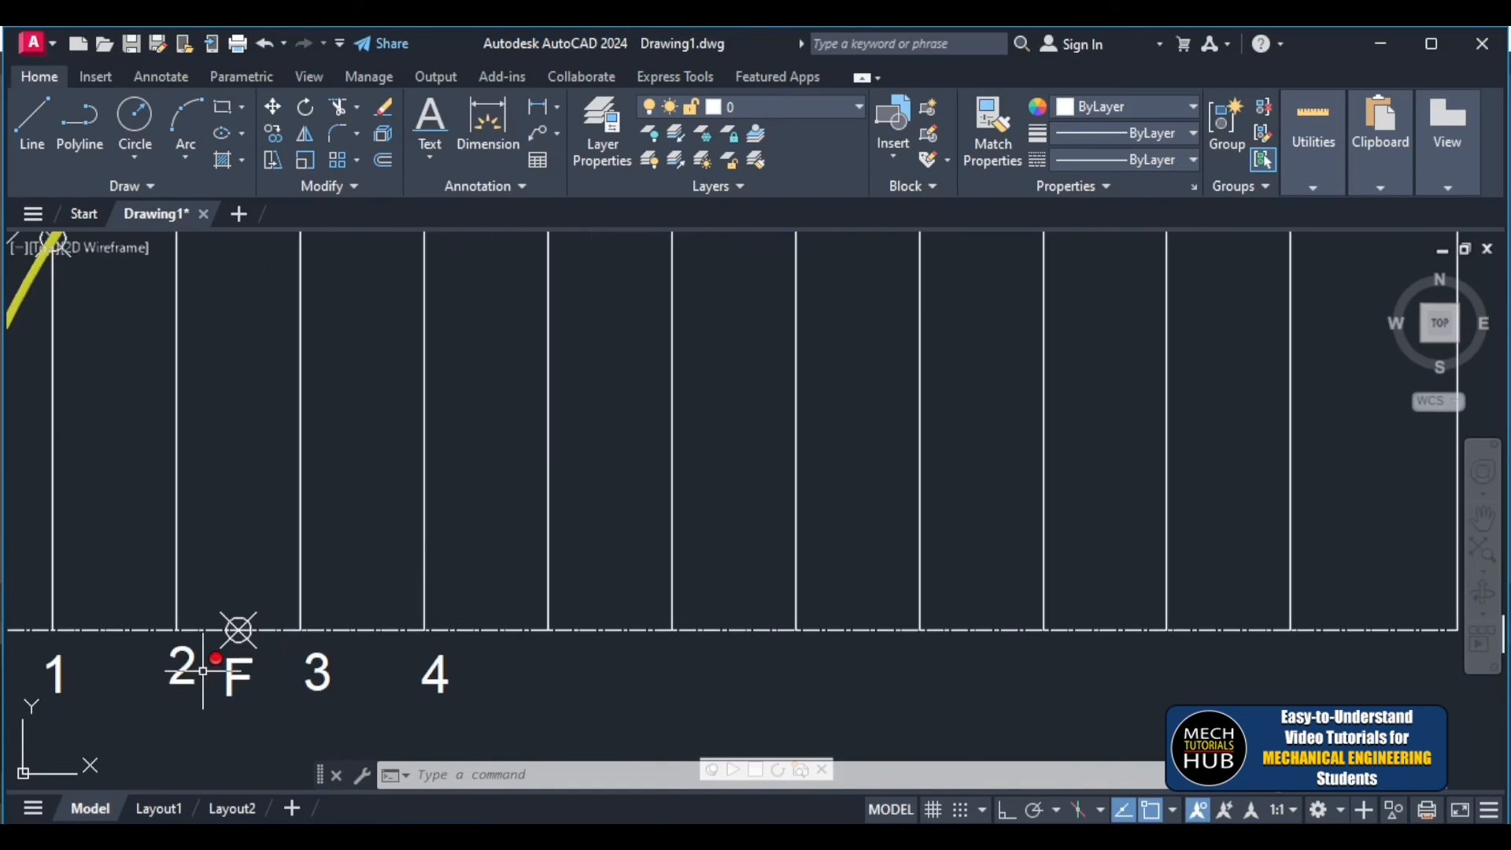
{"action": "scroll", "coordinate": [1115, 670], "scroll_direction": "down", "scroll_amount": 5}
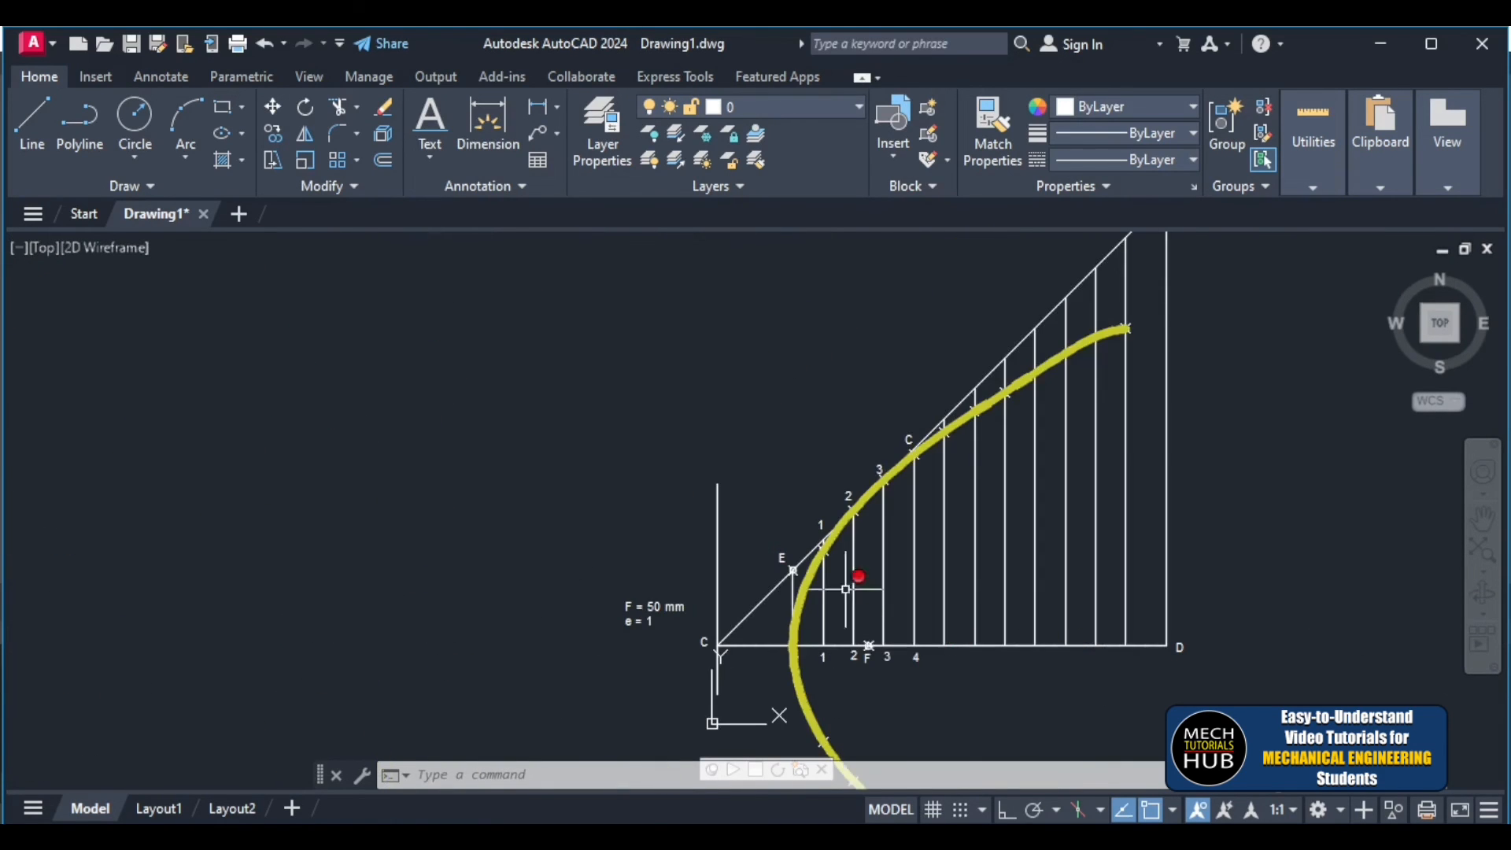
{"action": "scroll", "coordinate": [854, 496], "scroll_direction": "up", "scroll_amount": 4}
{"action": "scroll", "coordinate": [854, 496], "scroll_direction": "down", "scroll_amount": 5}
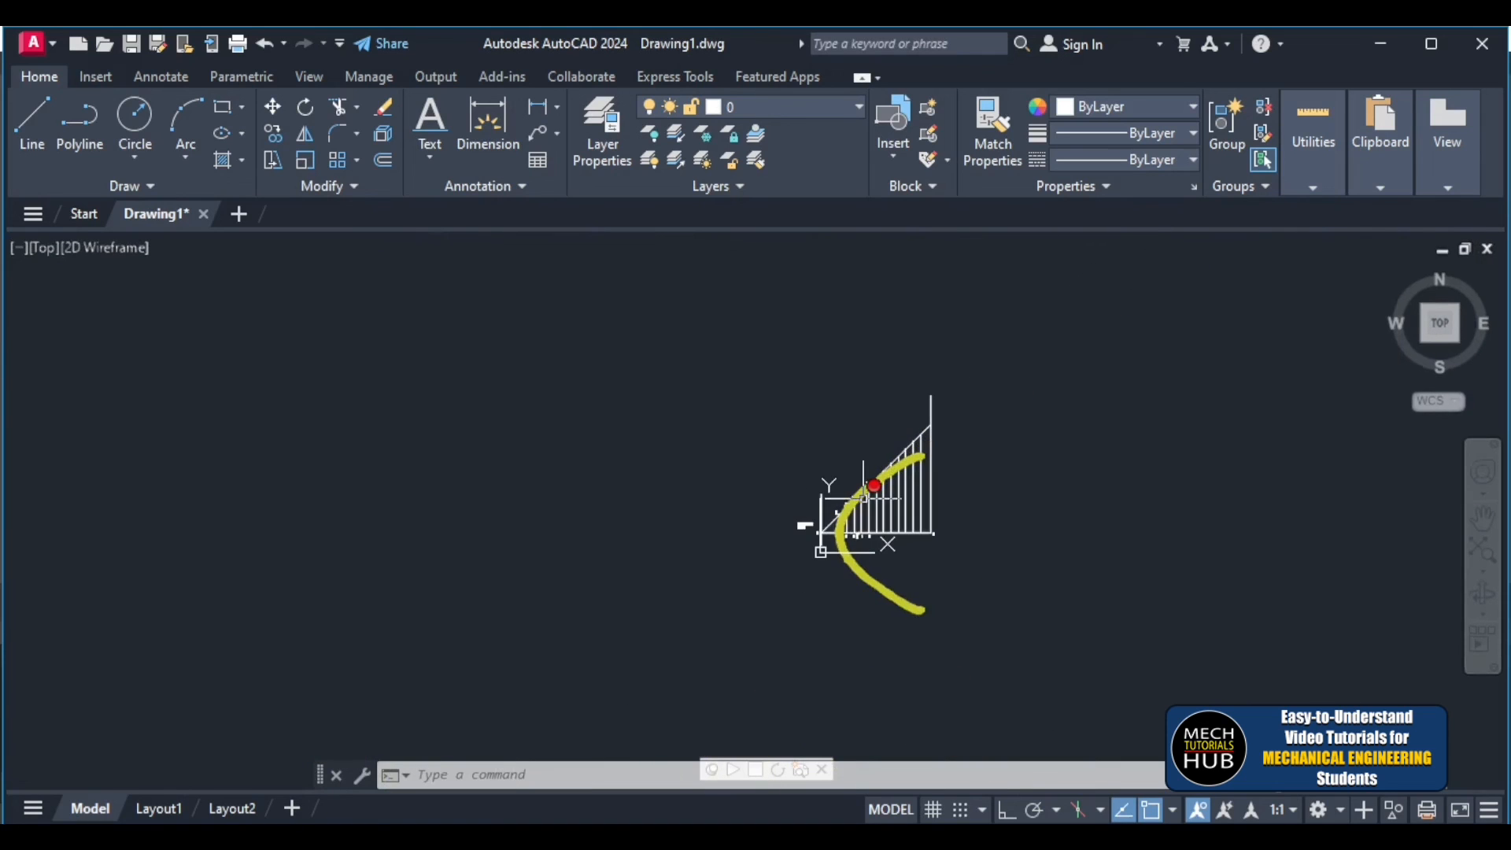
{"action": "scroll", "coordinate": [865, 513], "scroll_direction": "up", "scroll_amount": 3}
{"action": "scroll", "coordinate": [865, 513], "scroll_direction": "up", "scroll_amount": 2}
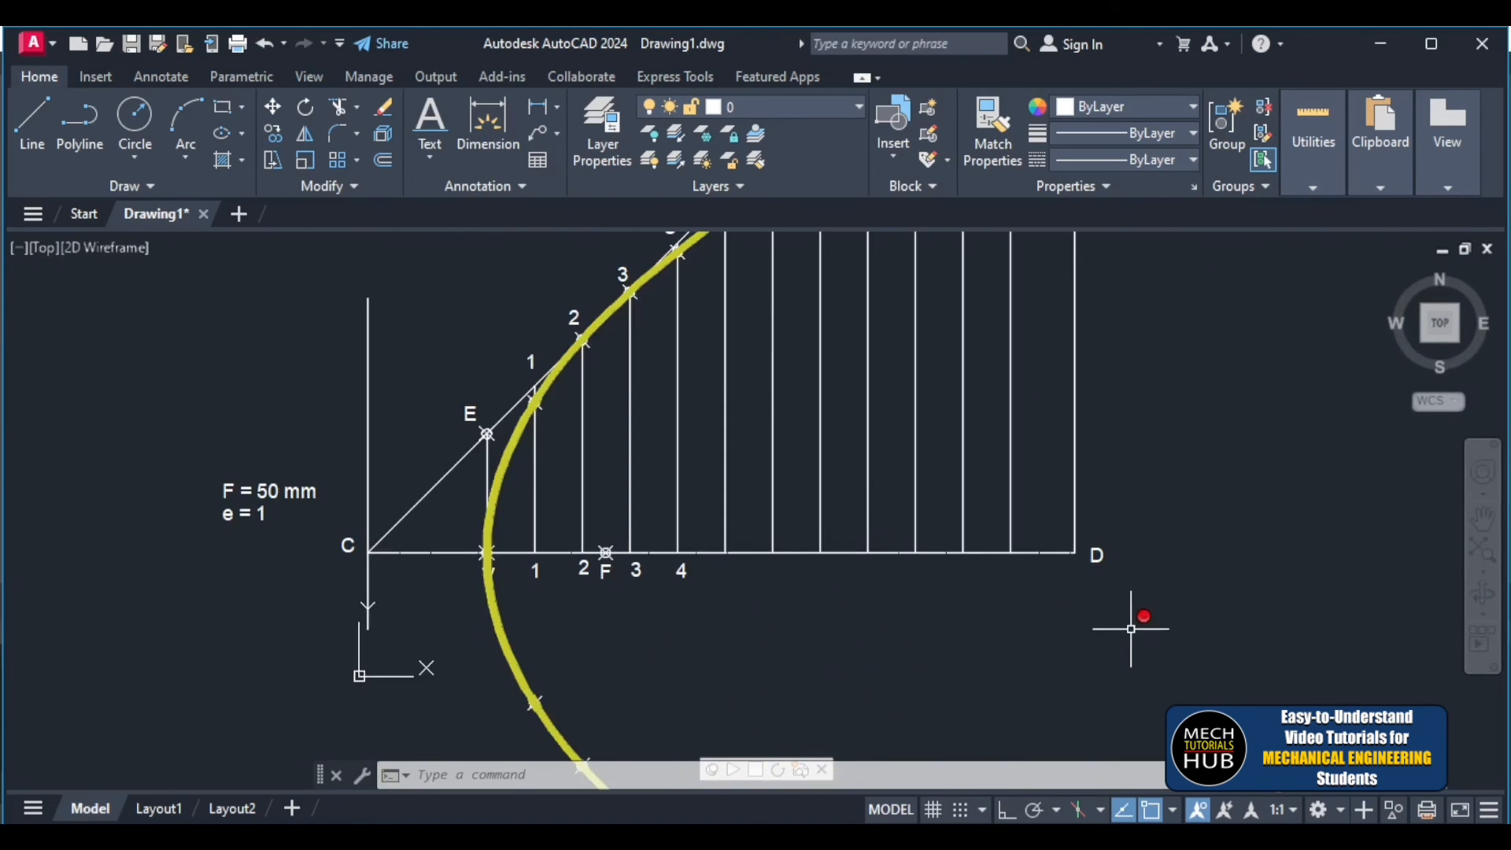
- Color the vertical construction lines, axis CD and the labels below the axis light grey with index color 9
{"action": "mouse_move", "coordinate": [1138, 632]}
{"action": "left_mouse_down"}
{"action": "mouse_move", "coordinate": [701, 580]}
{"action": "mouse_move", "coordinate": [649, 433]}
{"action": "left_mouse_up"}
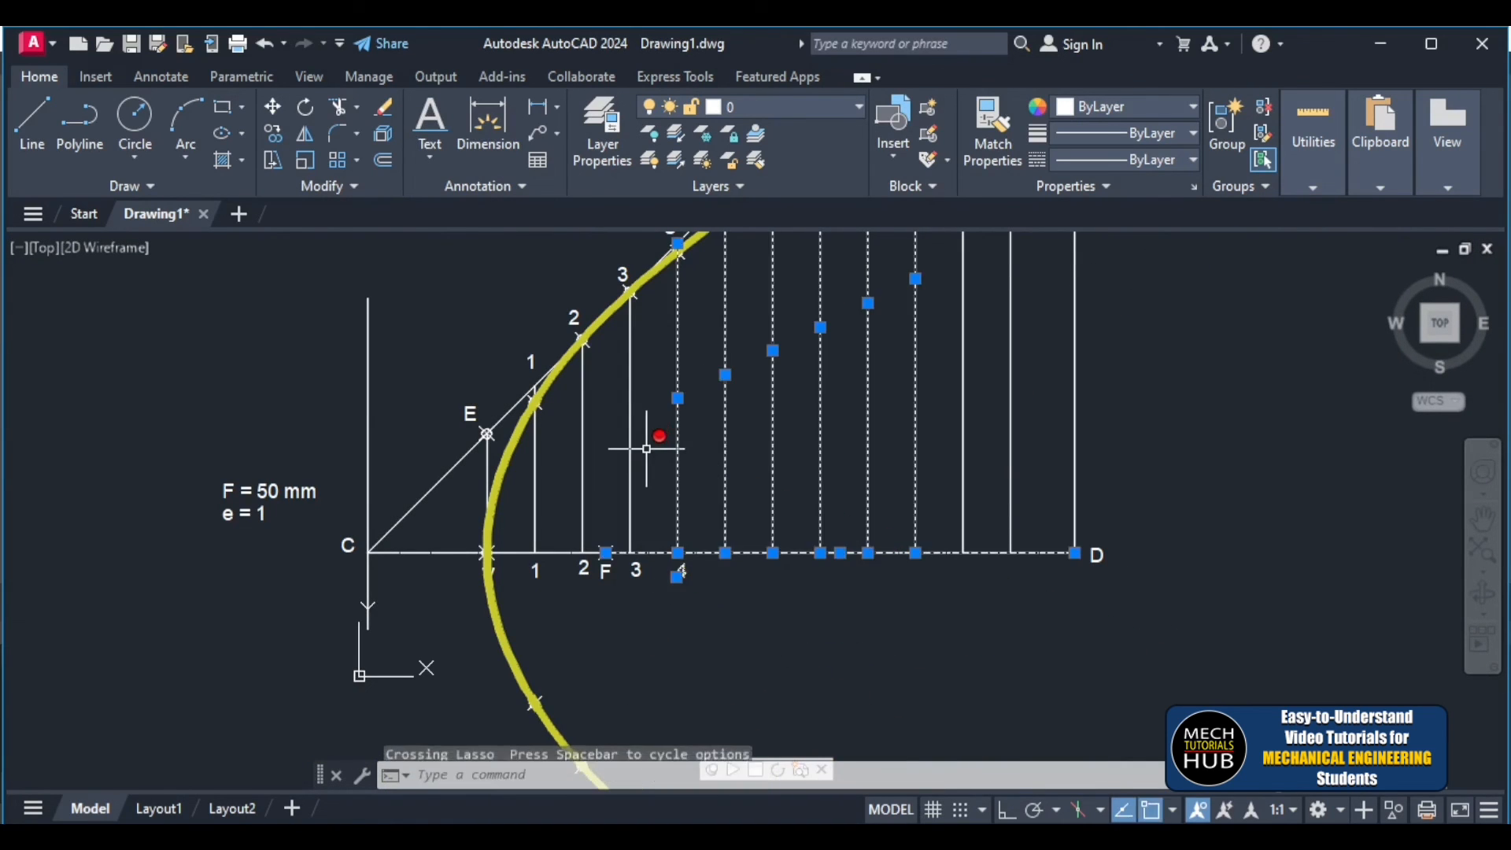
{"action": "mouse_move", "coordinate": [1198, 607]}
{"action": "left_mouse_down"}
{"action": "mouse_move", "coordinate": [931, 439]}
{"action": "mouse_move", "coordinate": [1113, 344]}
{"action": "mouse_move", "coordinate": [1094, 378]}
{"action": "left_mouse_up"}
{"action": "mouse_move", "coordinate": [728, 622]}
{"action": "left_mouse_down"}
{"action": "mouse_move", "coordinate": [607, 611]}
{"action": "mouse_move", "coordinate": [551, 574]}
{"action": "mouse_move", "coordinate": [551, 508]}
{"action": "mouse_move", "coordinate": [630, 452]}
{"action": "left_mouse_up"}
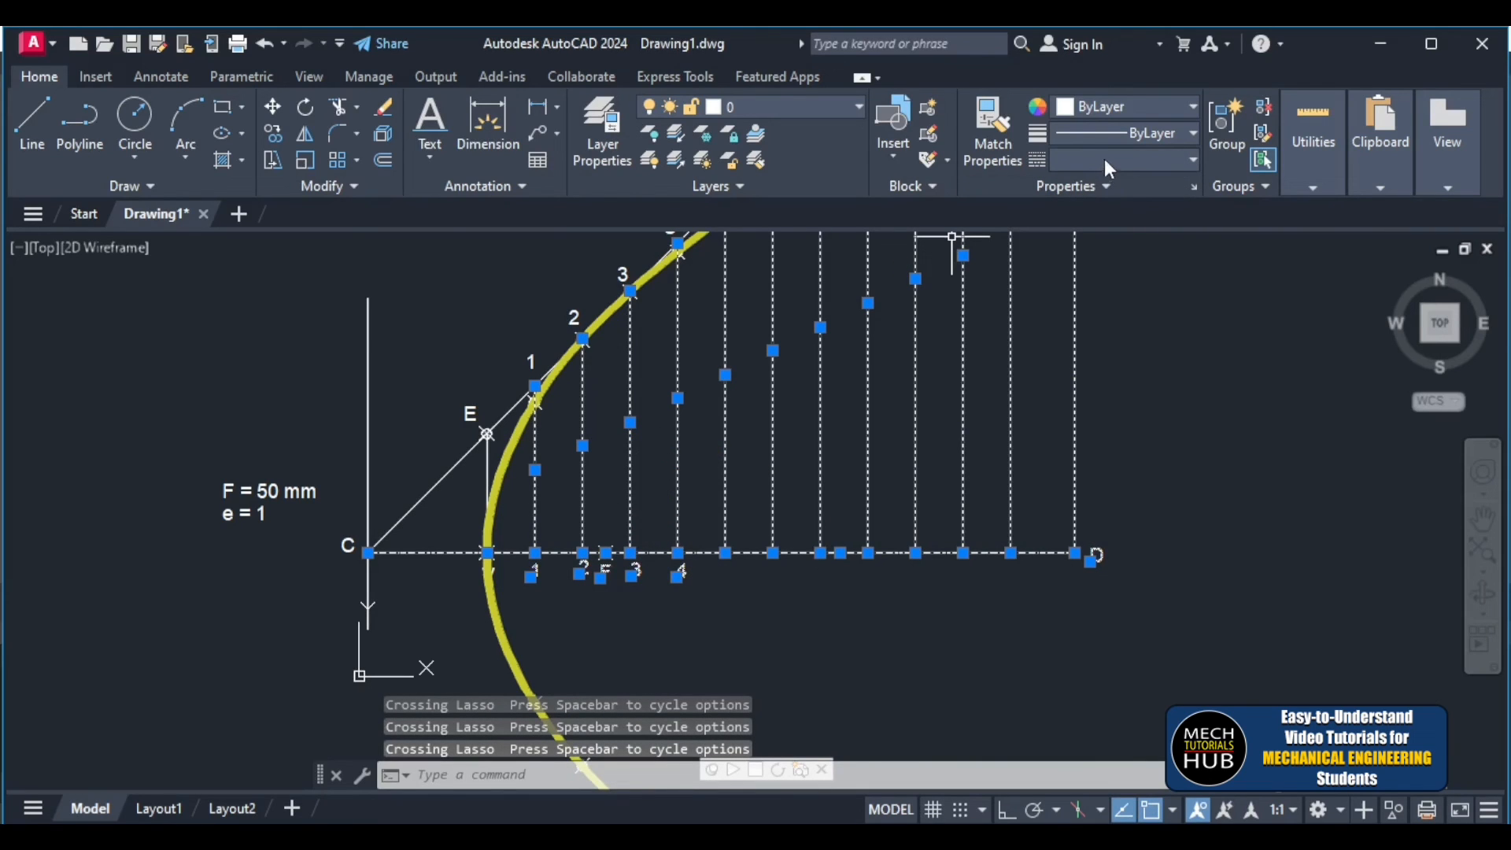
{"action": "left_click", "coordinate": [1112, 135]}
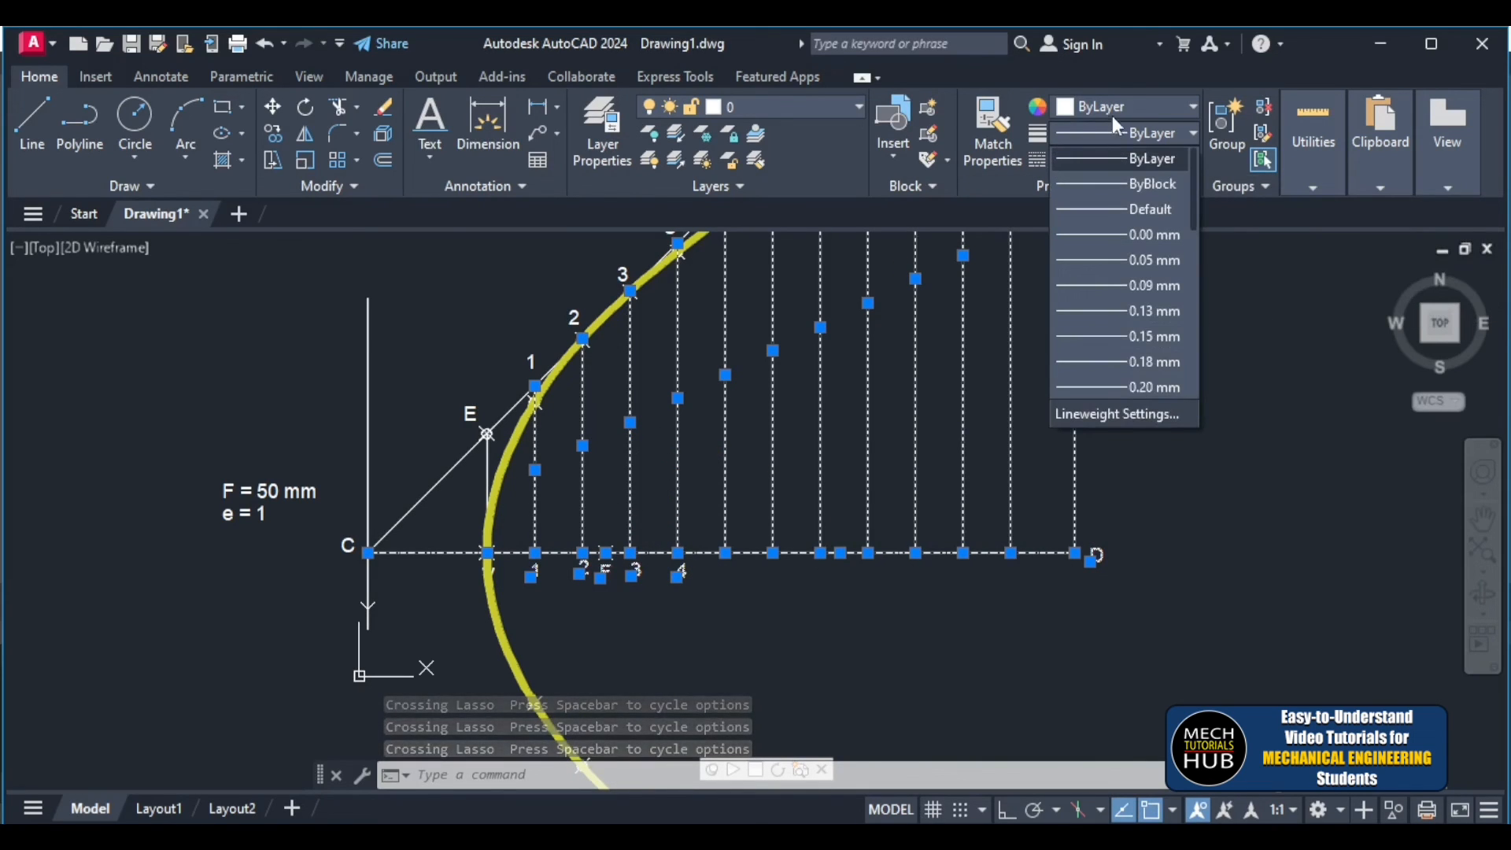
{"action": "left_click", "coordinate": [1113, 111]}
{"action": "left_click", "coordinate": [1114, 109]}
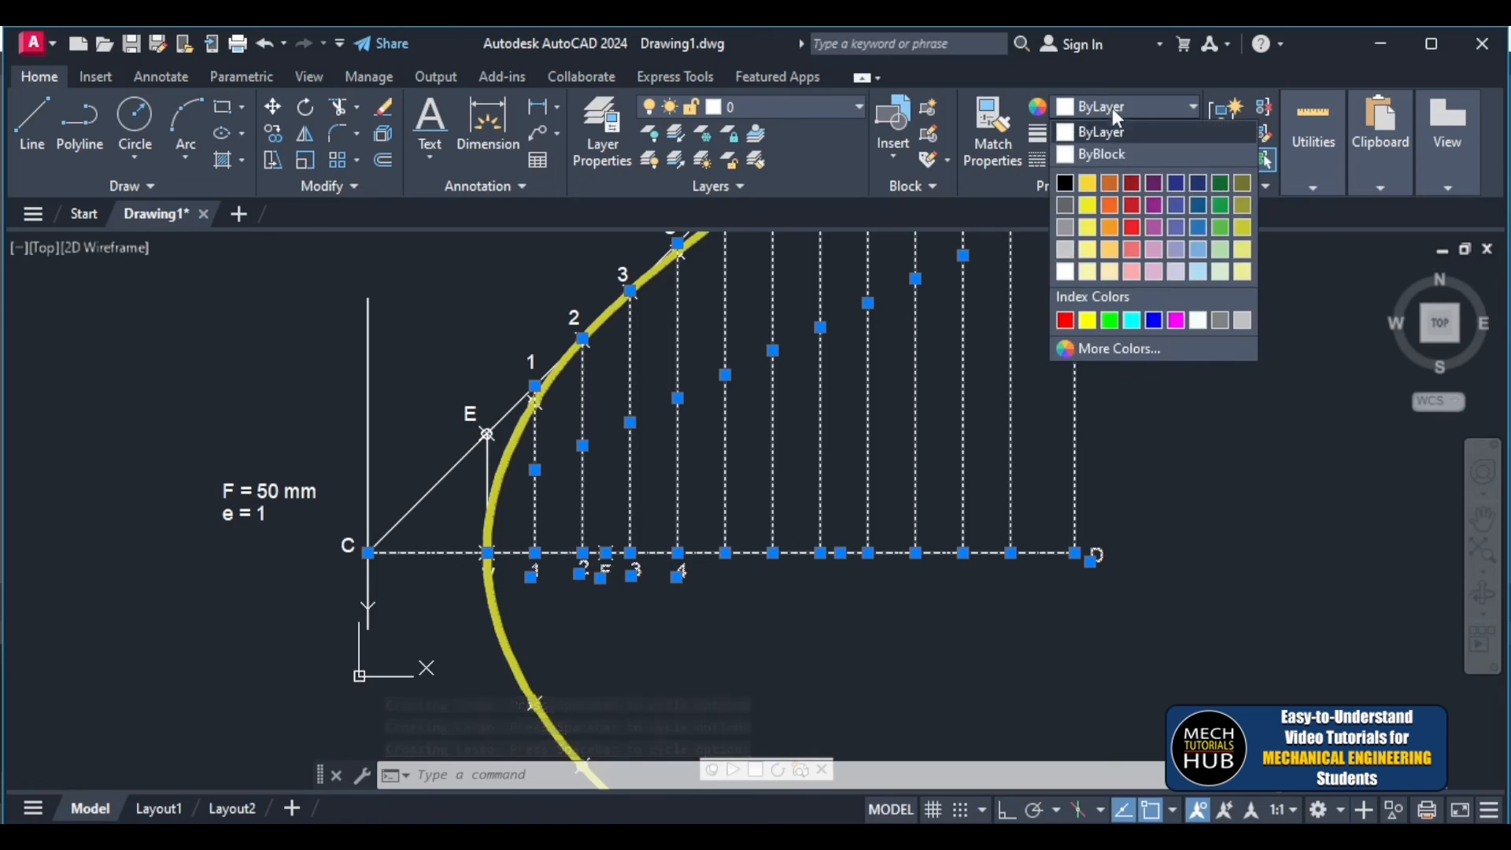
{"action": "left_click", "coordinate": [1243, 325]}
{"action": "left_click", "coordinate": [1242, 323]}
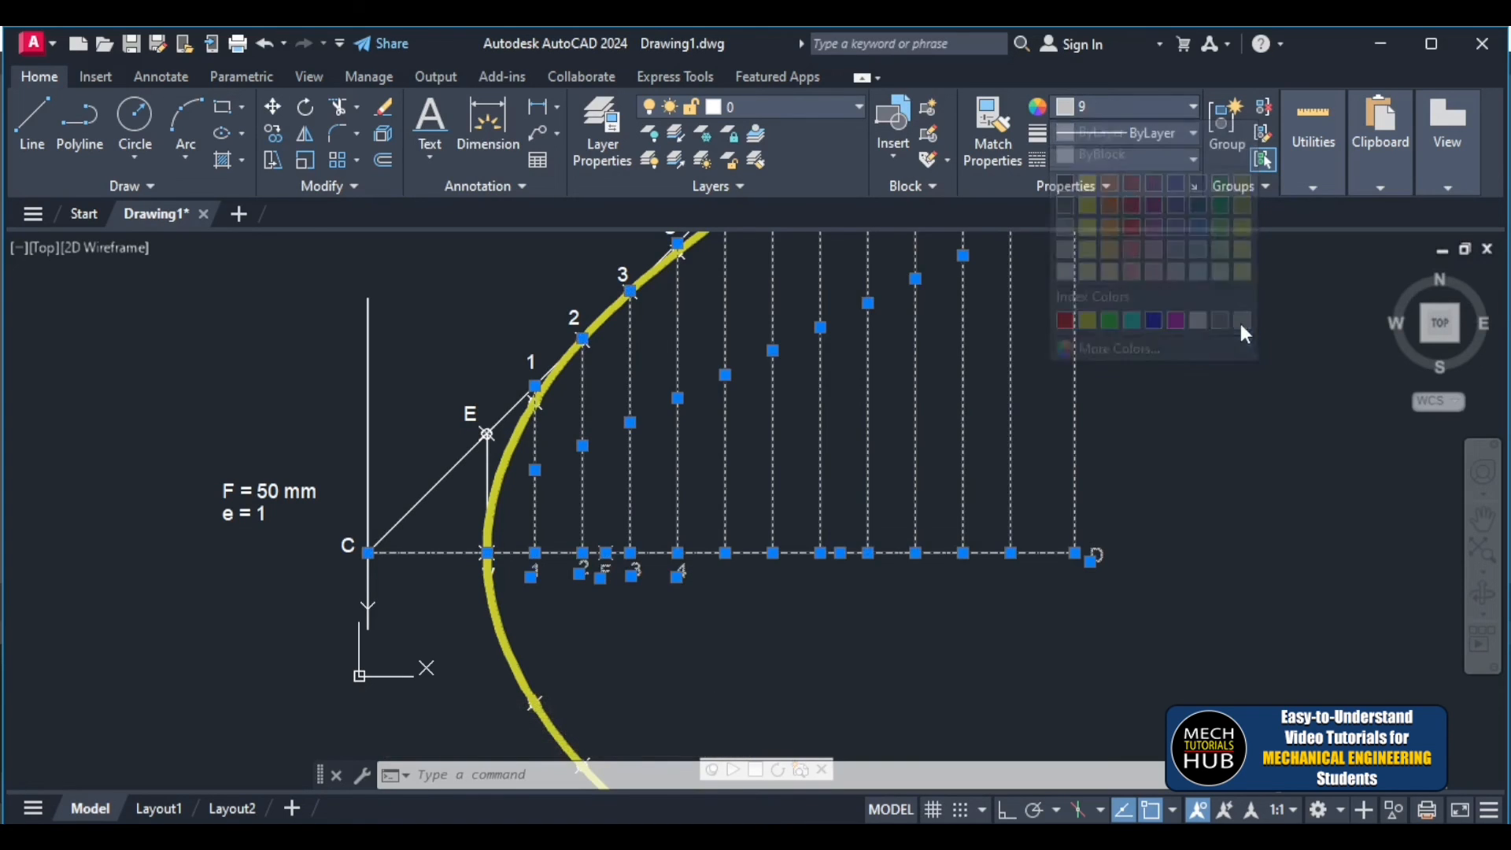
{"action": "left_click_drag", "start_coordinate": [1023, 630], "coordinate": [884, 651]}
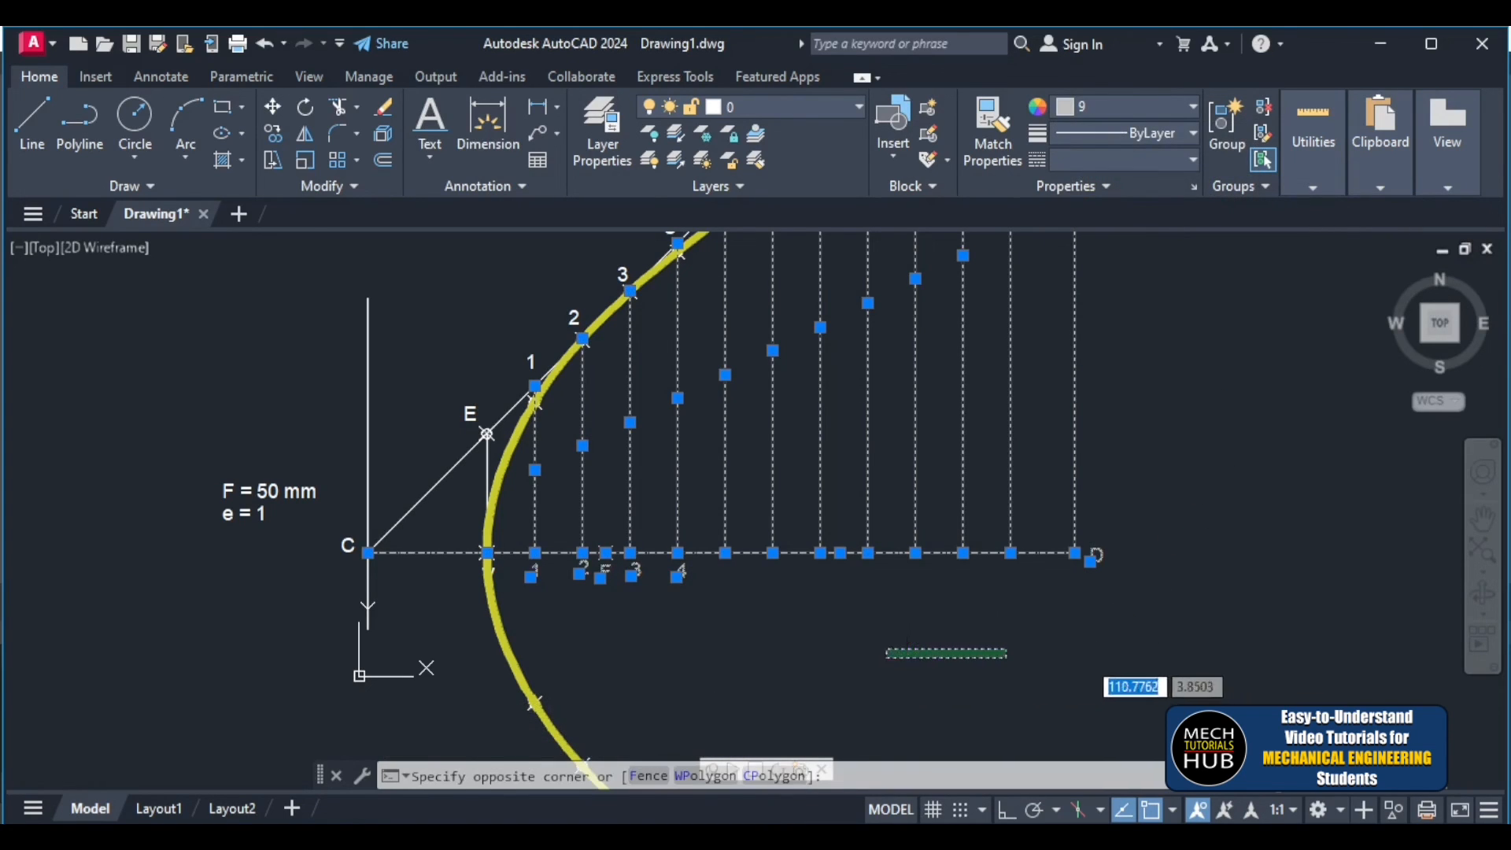
{"action": "key", "text": "Escape"}
- Color the vertical directrix, the inclined line from C and the C label light grey with index color 9
{"action": "scroll", "coordinate": [628, 608], "scroll_direction": "down", "scroll_amount": 2}
{"action": "scroll", "coordinate": [534, 591], "scroll_direction": "up", "scroll_amount": 4}
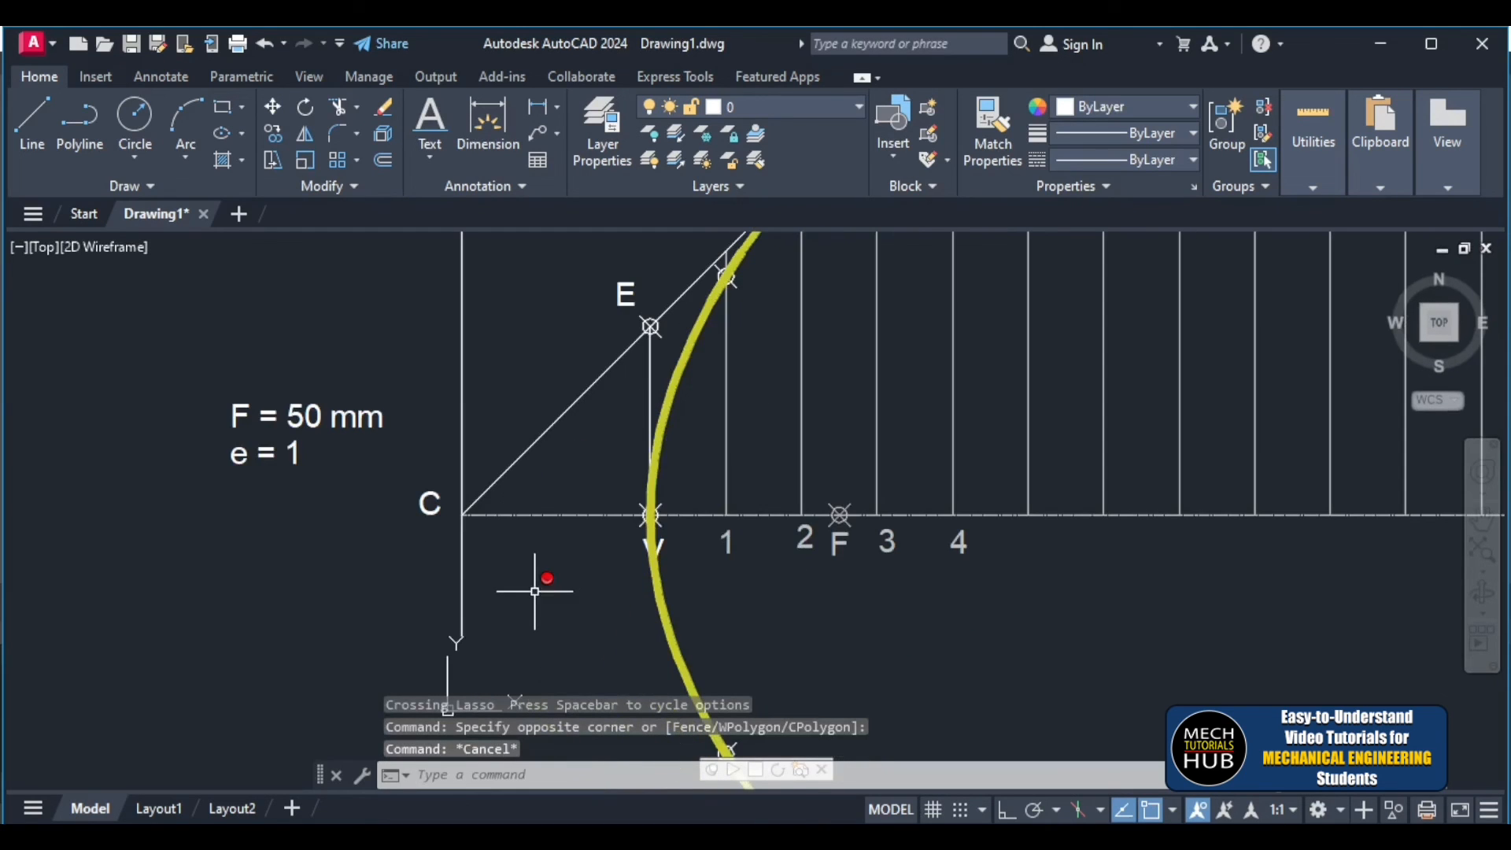
{"action": "mouse_move", "coordinate": [560, 603]}
{"action": "left_mouse_down"}
{"action": "mouse_move", "coordinate": [540, 617]}
{"action": "mouse_move", "coordinate": [405, 371]}
{"action": "mouse_move", "coordinate": [441, 362]}
{"action": "left_mouse_up"}
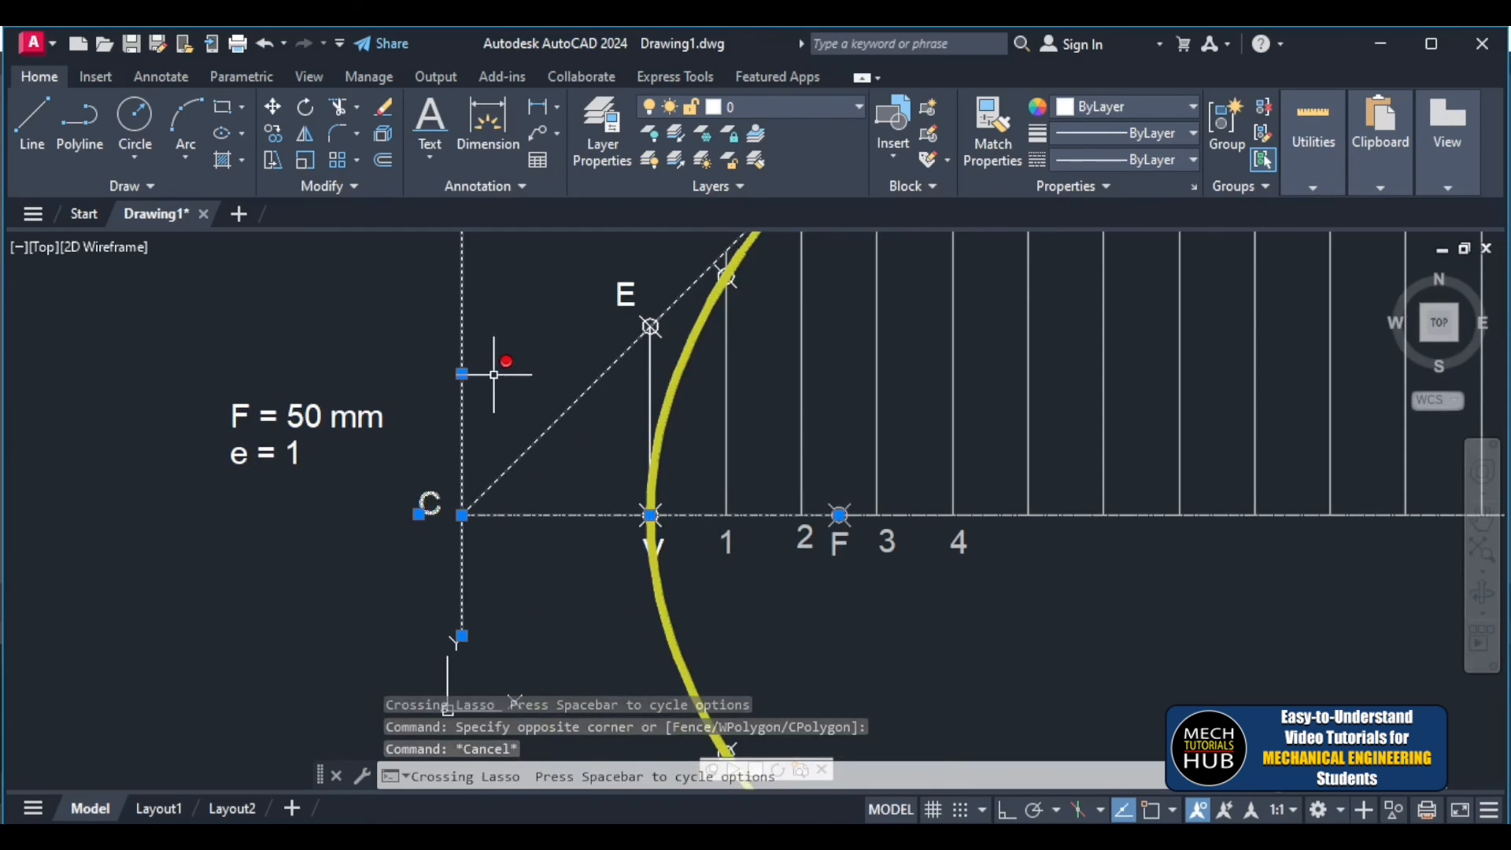
{"action": "left_click", "coordinate": [1103, 107]}
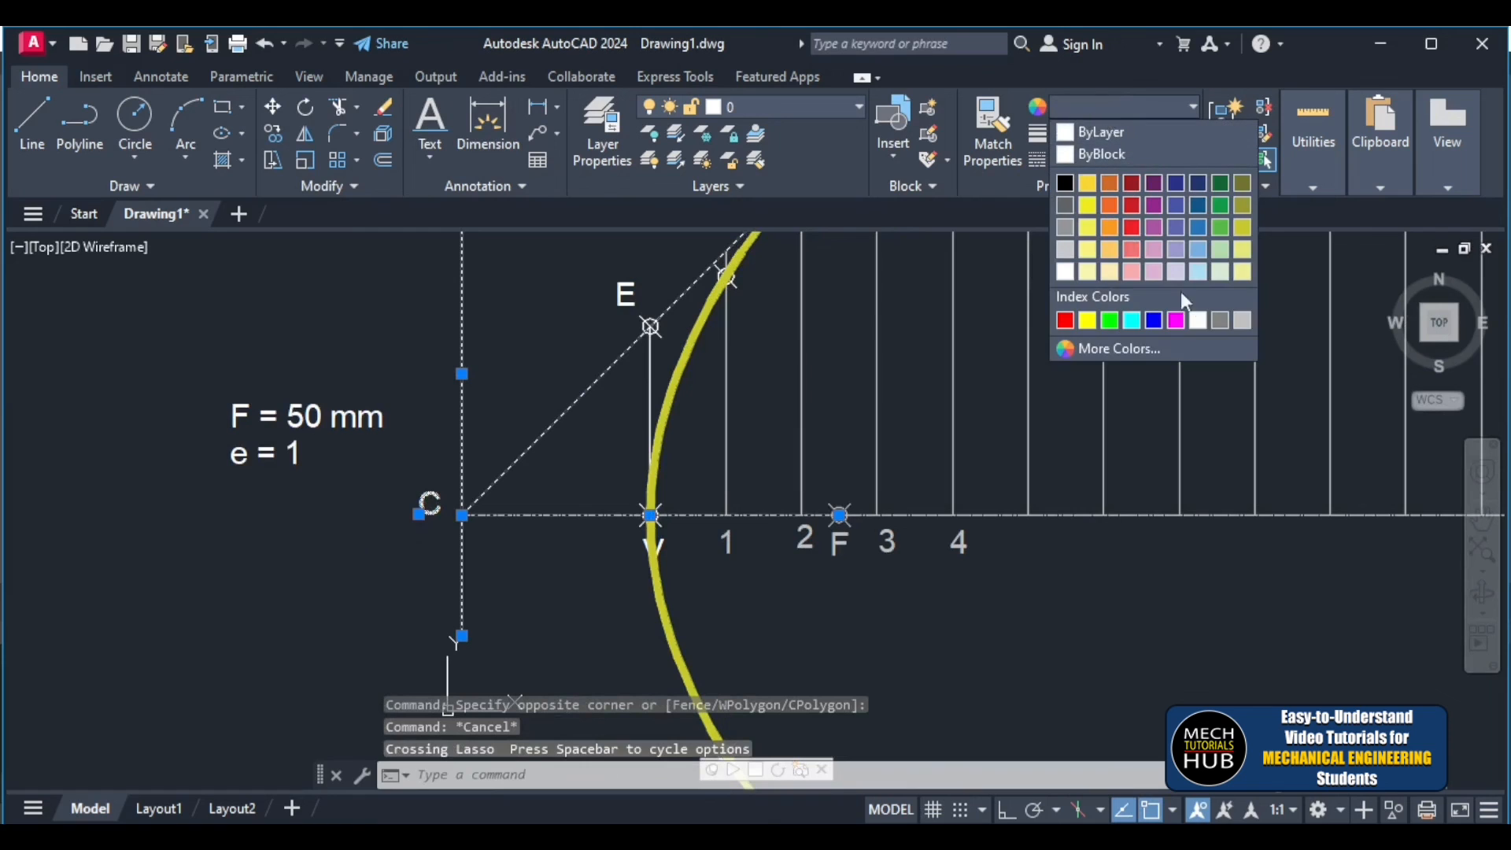
{"action": "left_click", "coordinate": [1243, 320]}
{"action": "left_click", "coordinate": [515, 607]}
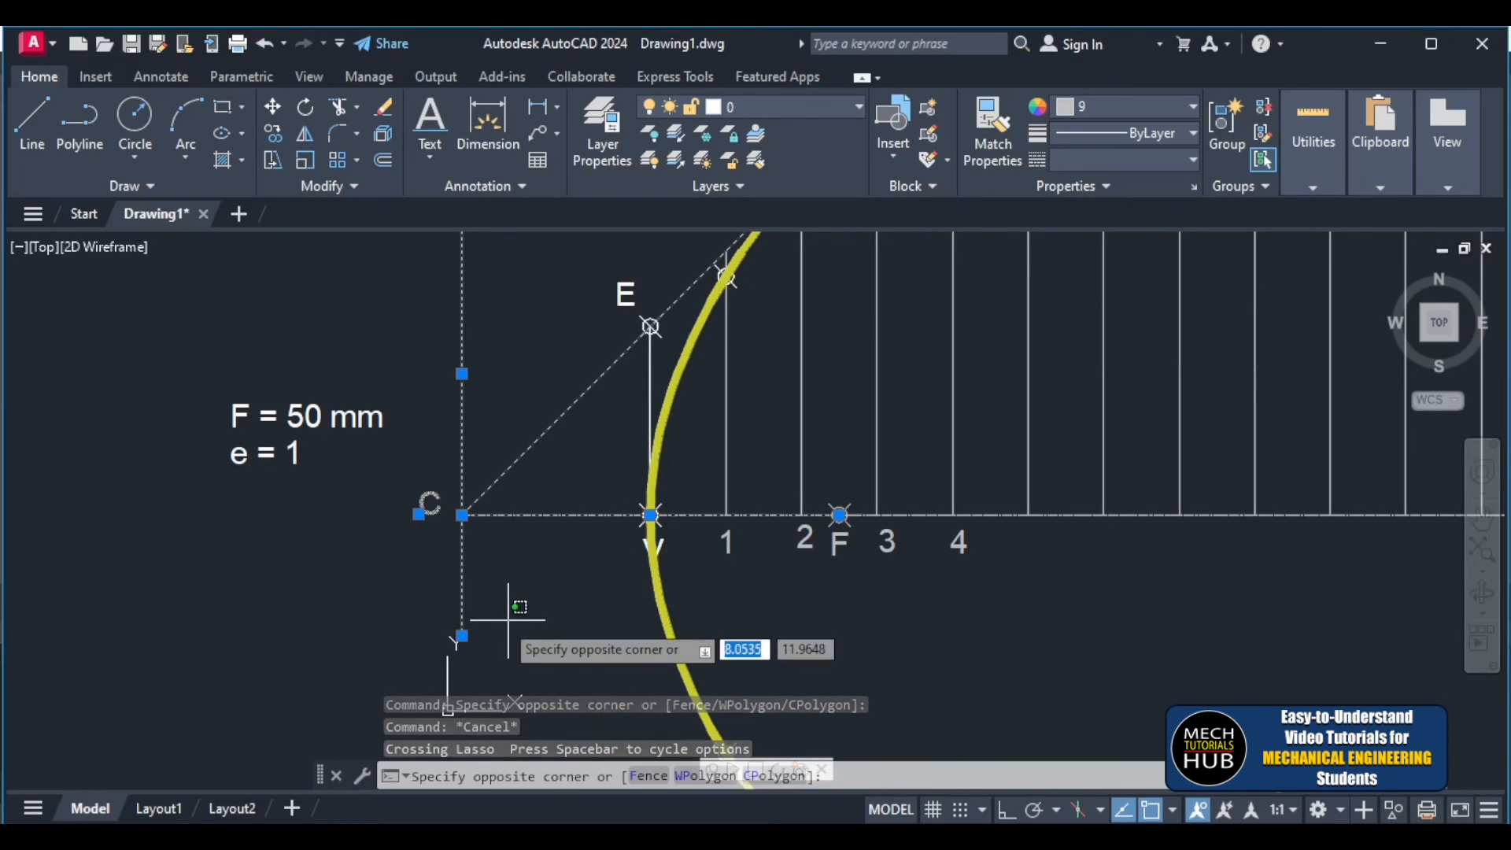
{"action": "key", "text": "Escape"}
- Zoom to all of the drawing and inspect the complete parabola with its construction lines
{"action": "scroll", "coordinate": [506, 614], "scroll_direction": "down", "scroll_amount": 8}
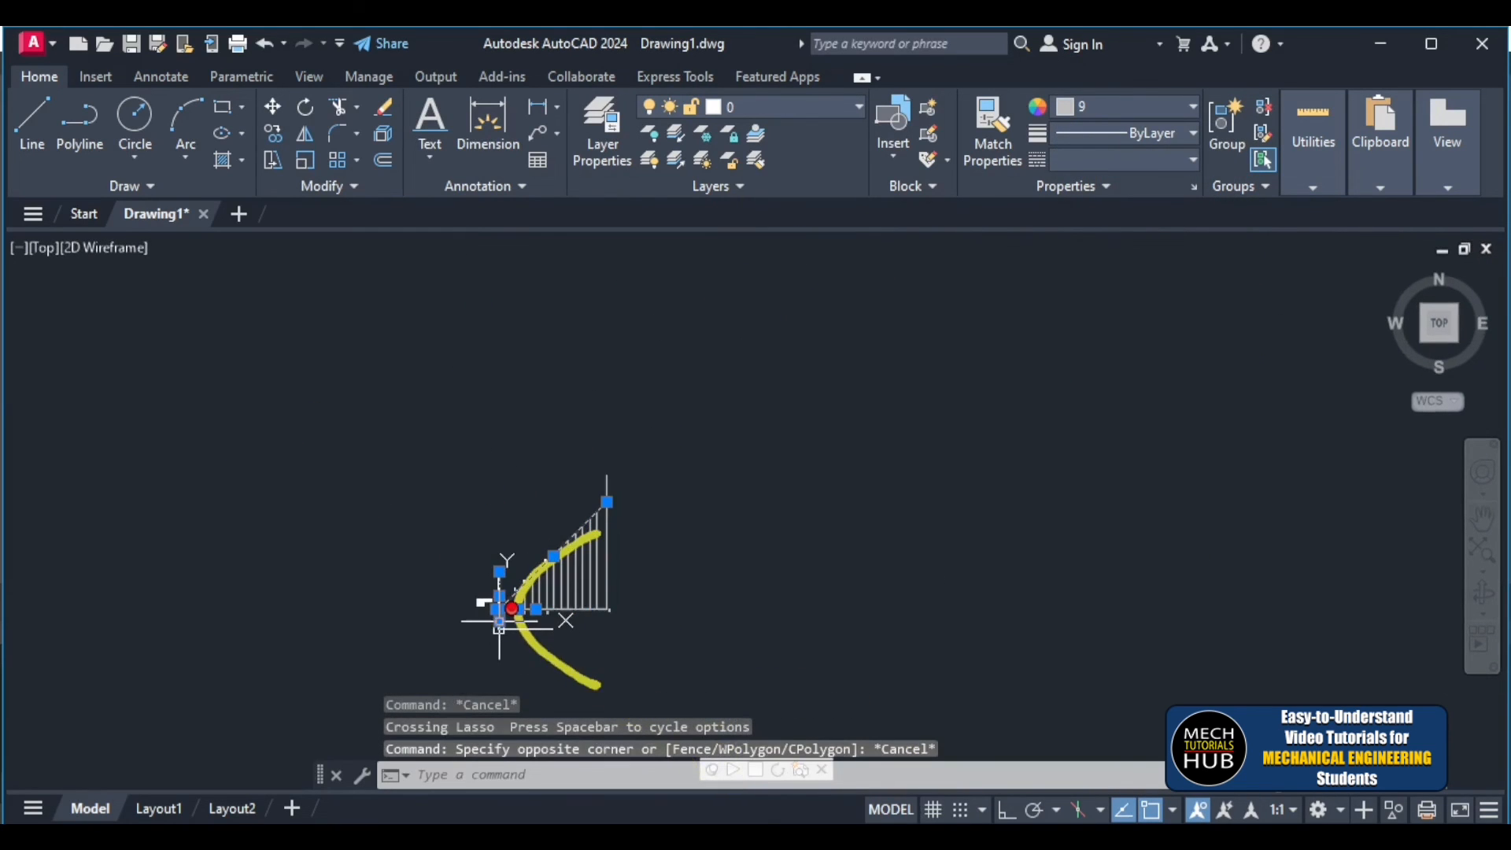
{"action": "mouse_move", "coordinate": [499, 621]}
{"action": "scroll", "coordinate": [398, 651], "scroll_direction": "up", "scroll_amount": 2}
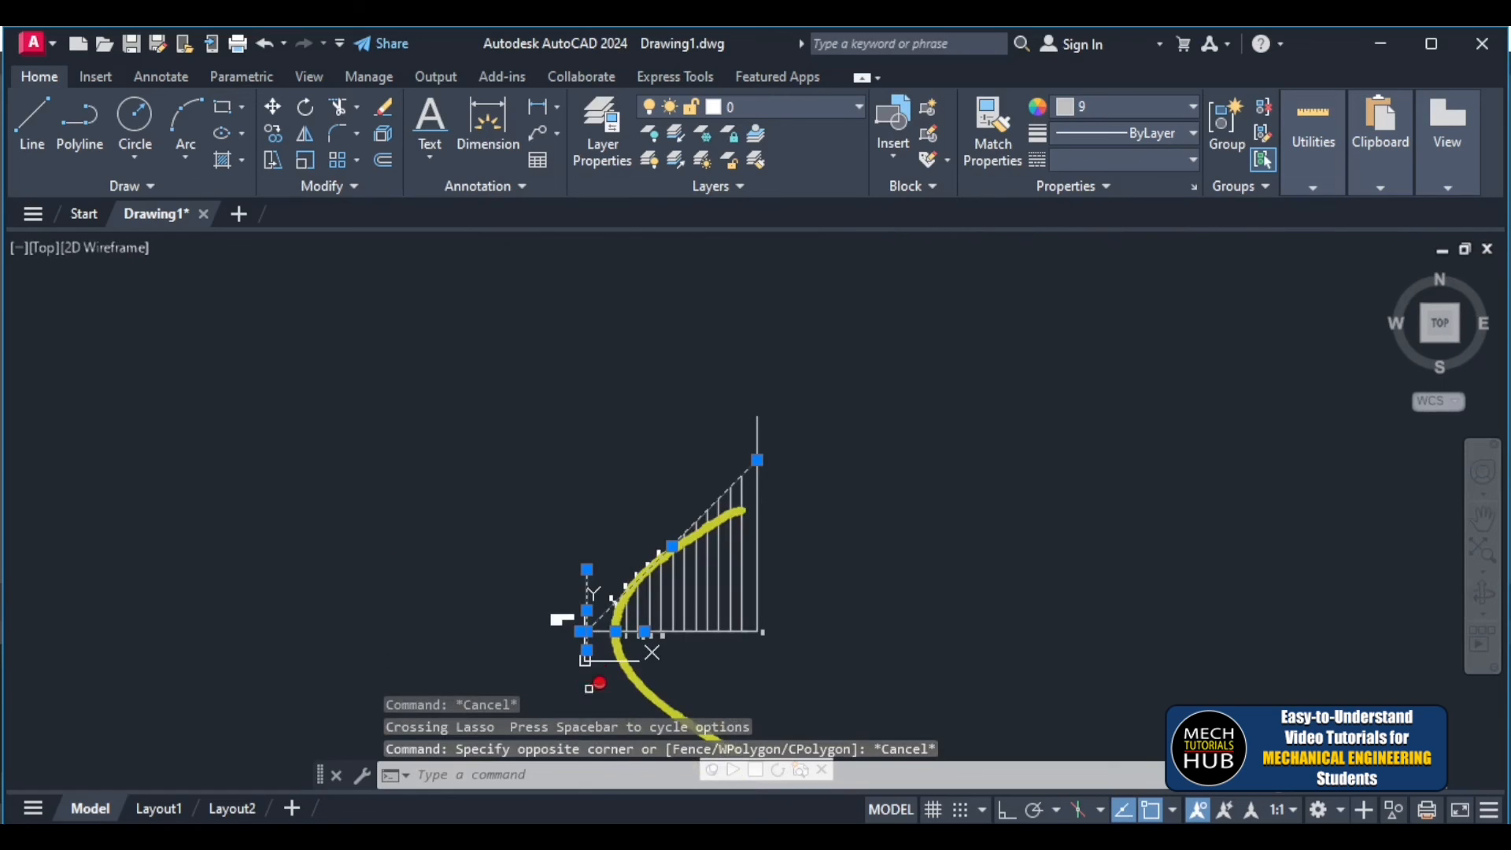
{"action": "scroll", "coordinate": [589, 679], "scroll_direction": "down", "scroll_amount": 2}
{"action": "scroll", "coordinate": [603, 702], "scroll_direction": "up", "scroll_amount": 2}
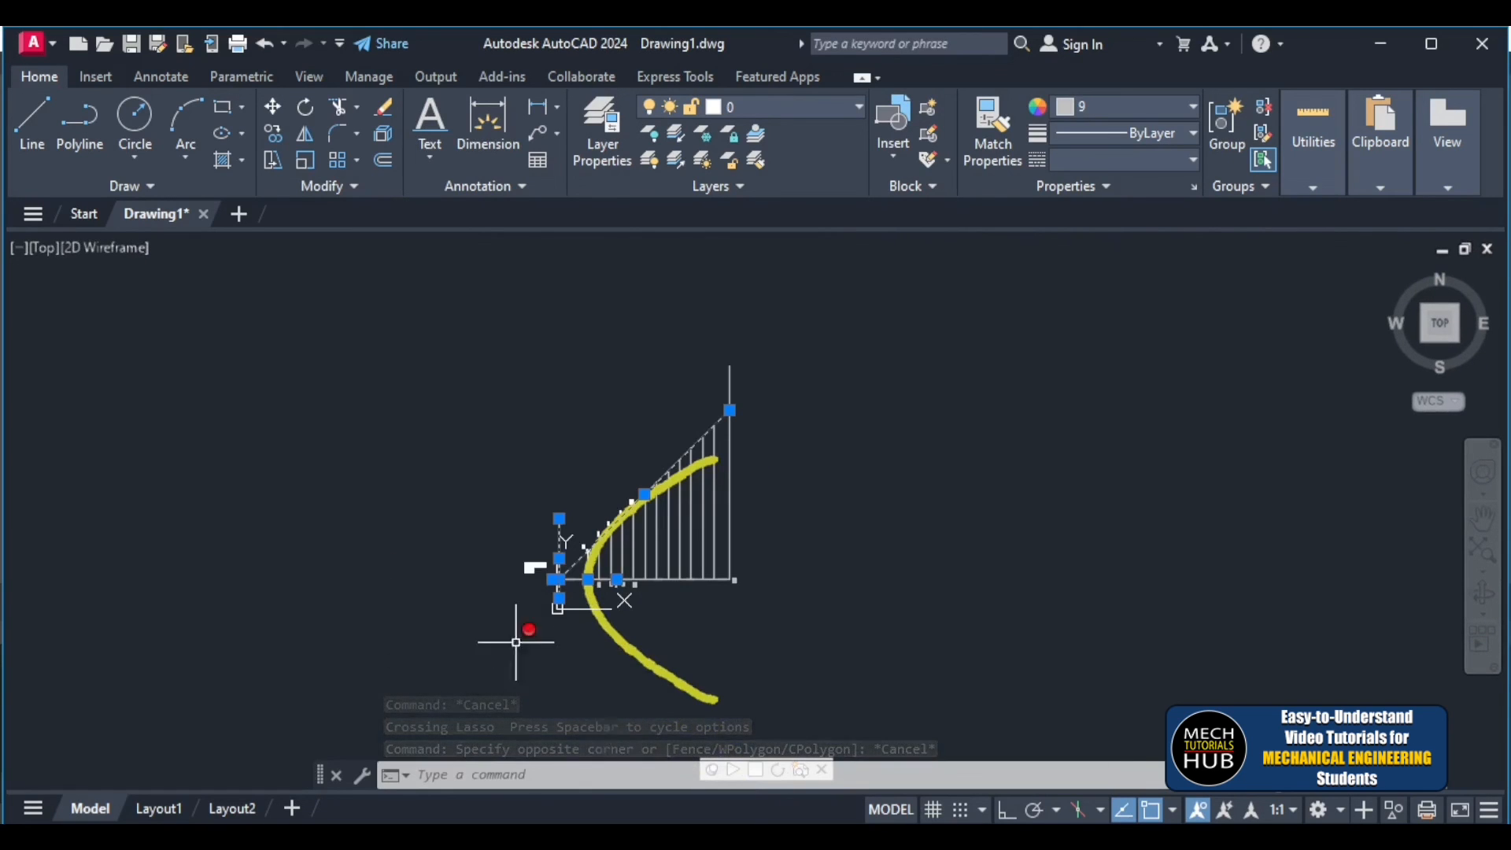
{"action": "type", "text": "z"}
{"action": "key", "text": "Return"}
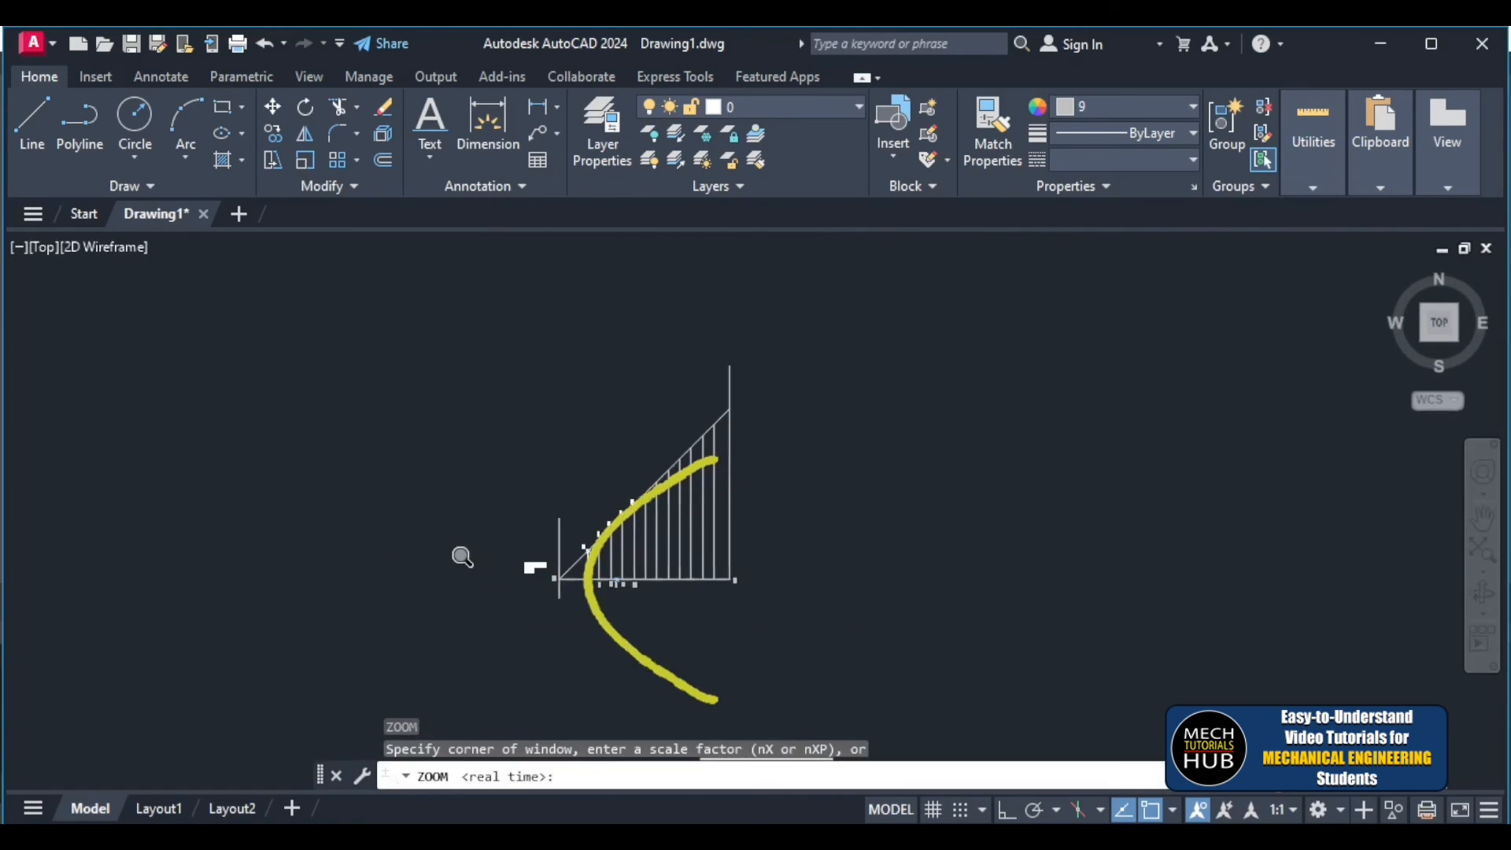
{"action": "type", "text": "a"}
{"action": "key", "text": "Return"}
{"action": "scroll", "coordinate": [1172, 607], "scroll_direction": "down", "scroll_amount": 1}
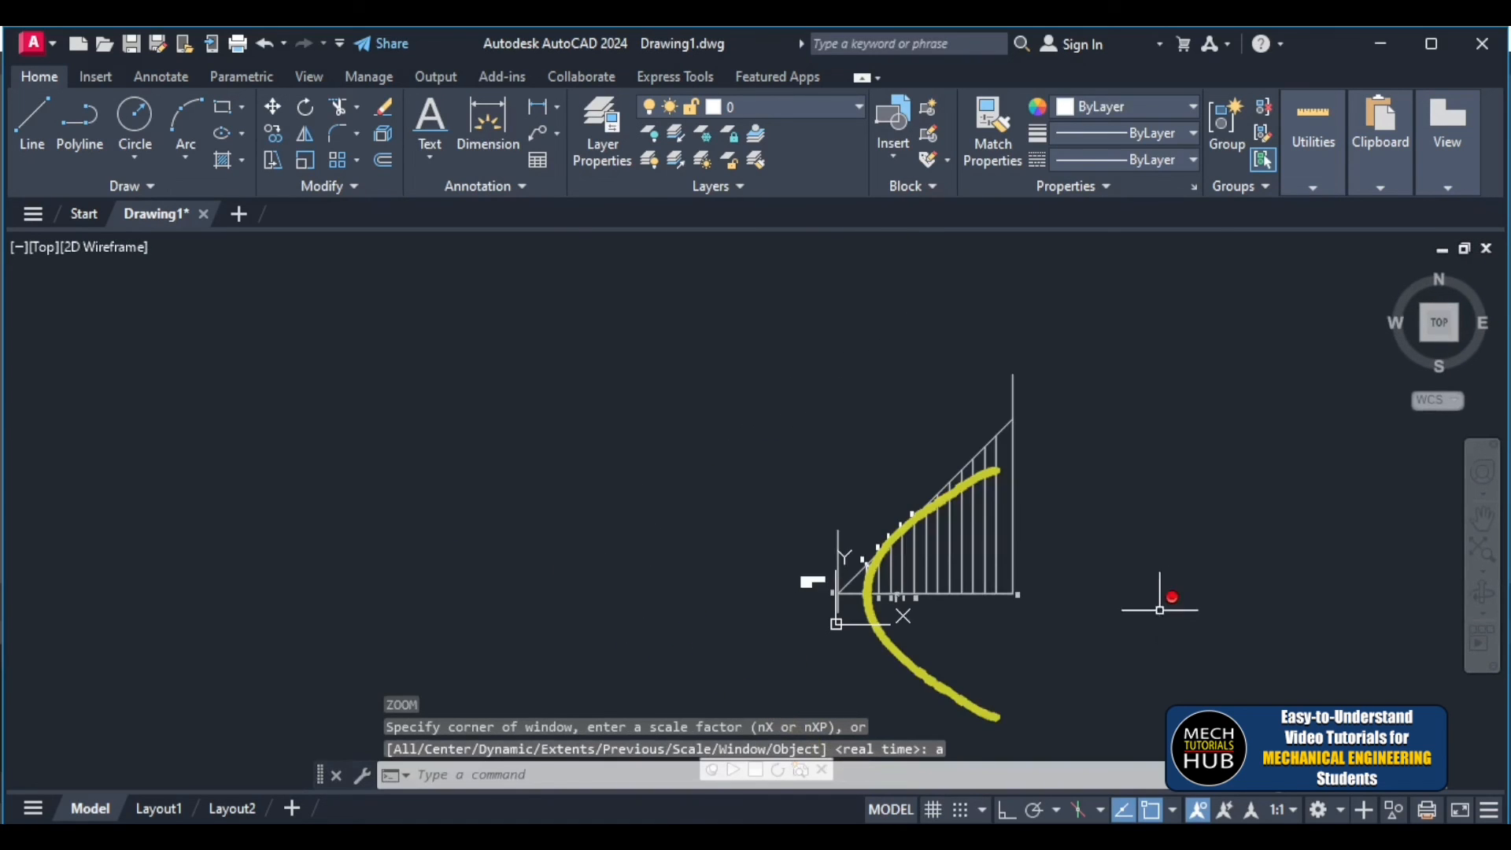
{"action": "scroll", "coordinate": [1091, 714], "scroll_direction": "up", "scroll_amount": 1}
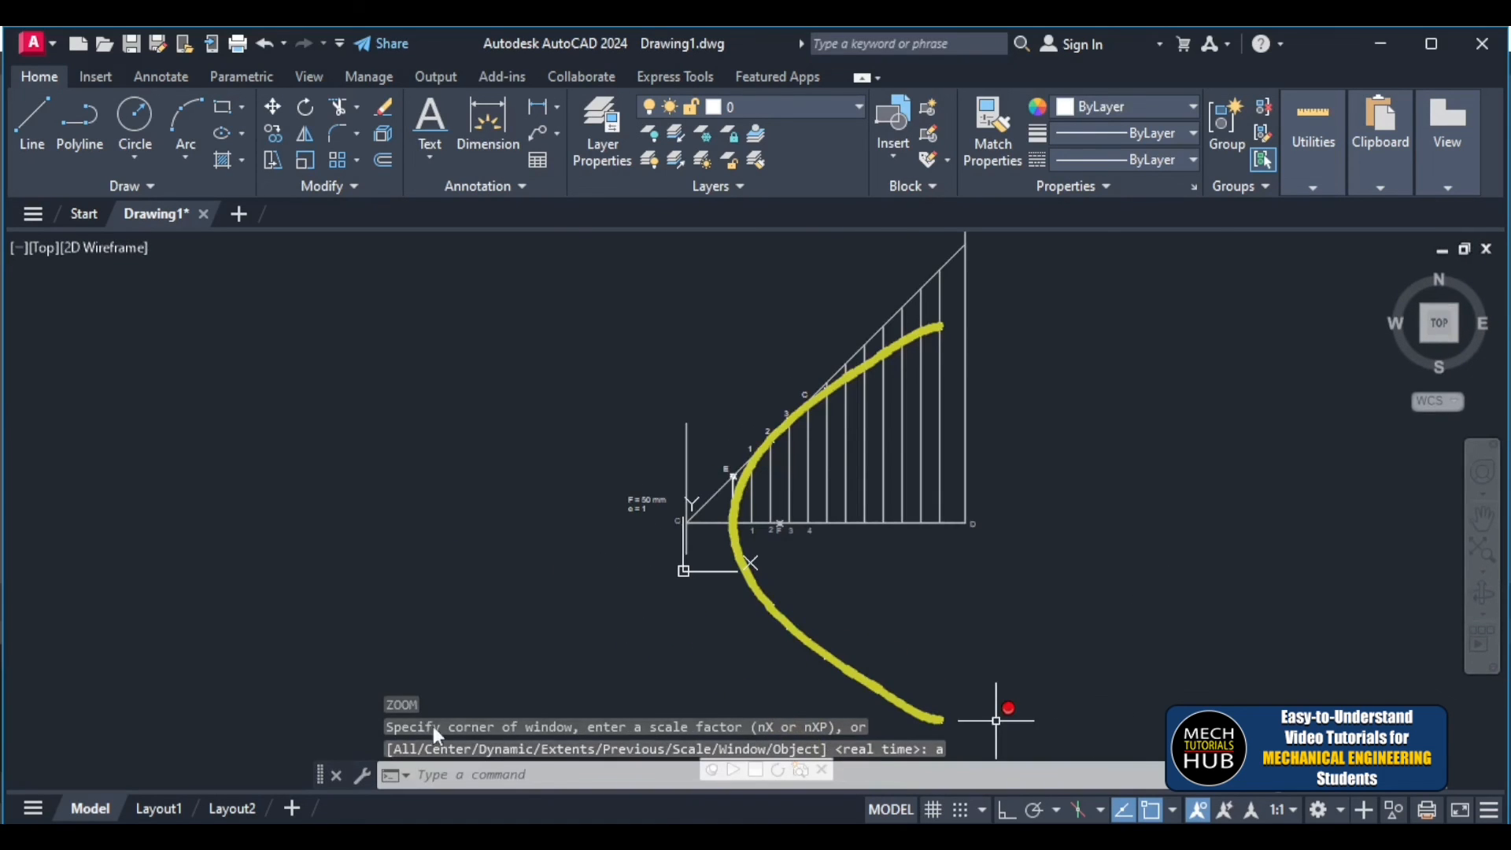
- Switch to Layout1 and inspect how the parabola sits in the sheet's viewport
{"action": "left_click", "coordinate": [157, 810]}
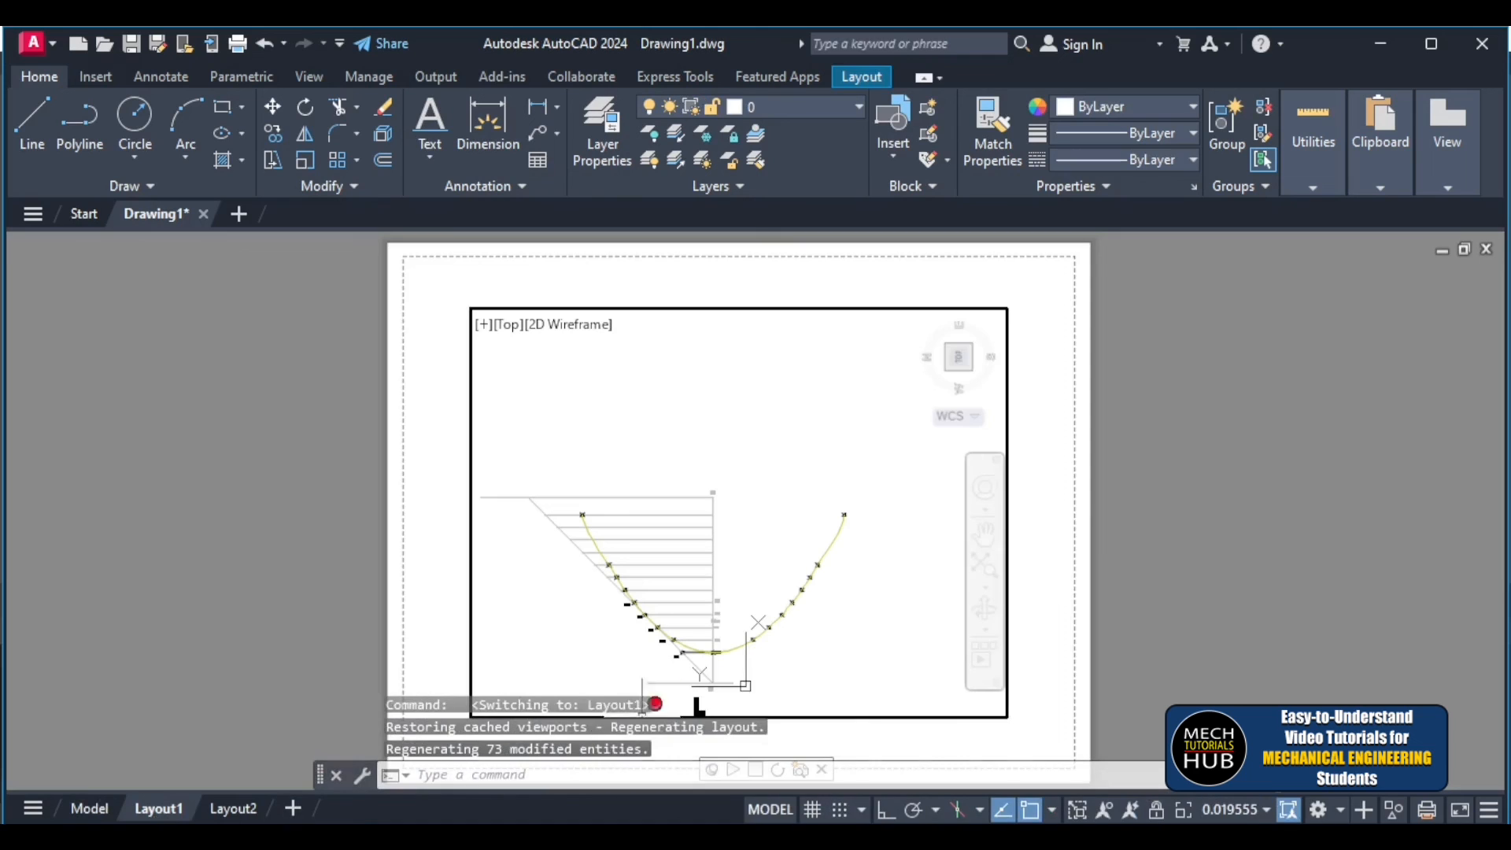
{"action": "scroll", "coordinate": [852, 596], "scroll_direction": "down", "scroll_amount": 2}
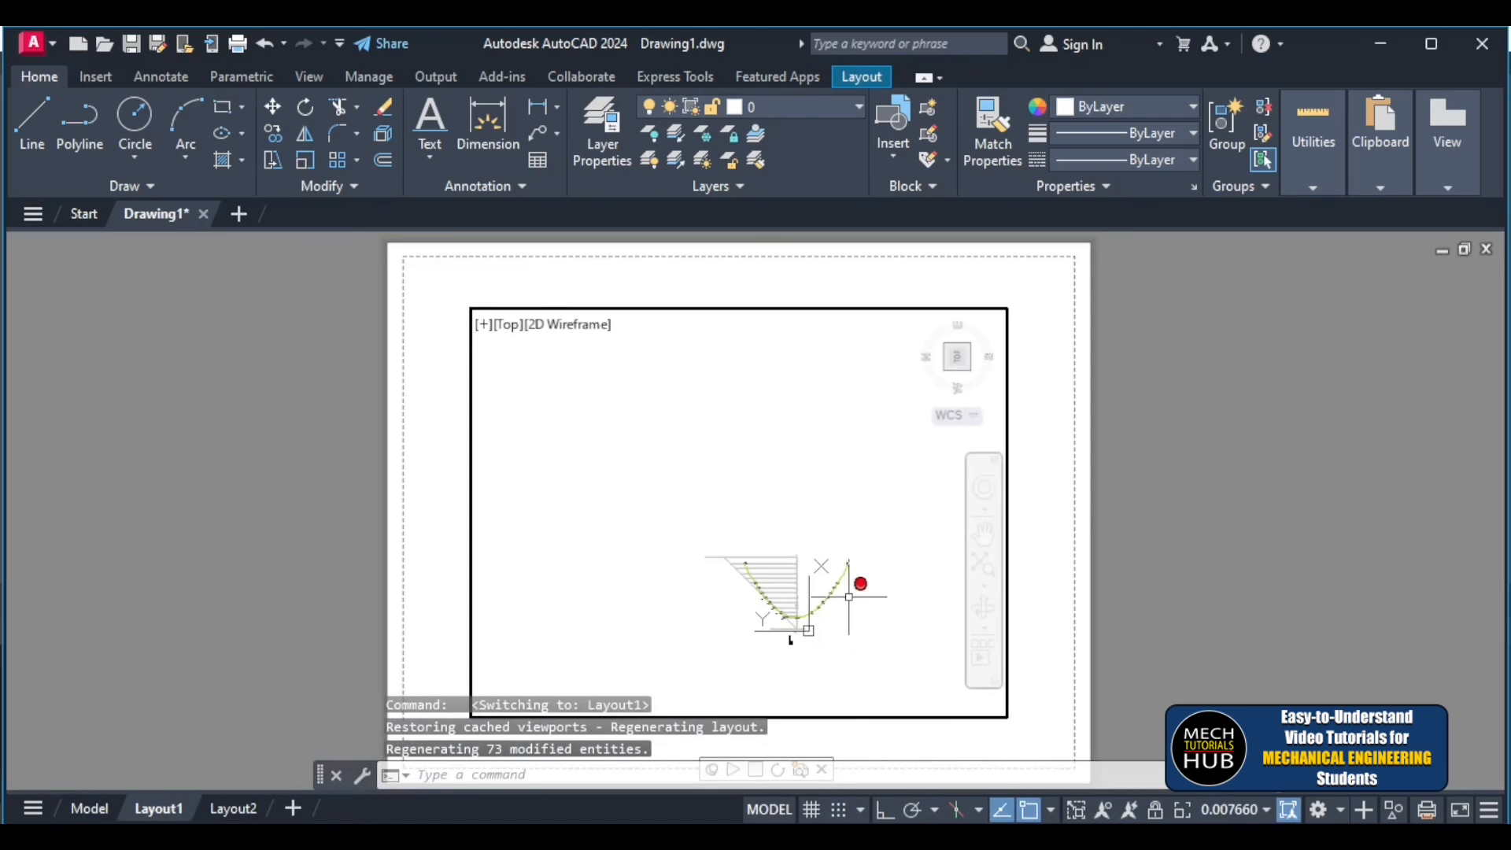
{"action": "scroll", "coordinate": [832, 631], "scroll_direction": "up", "scroll_amount": 3}
{"action": "scroll", "coordinate": [811, 634], "scroll_direction": "down", "scroll_amount": 2}
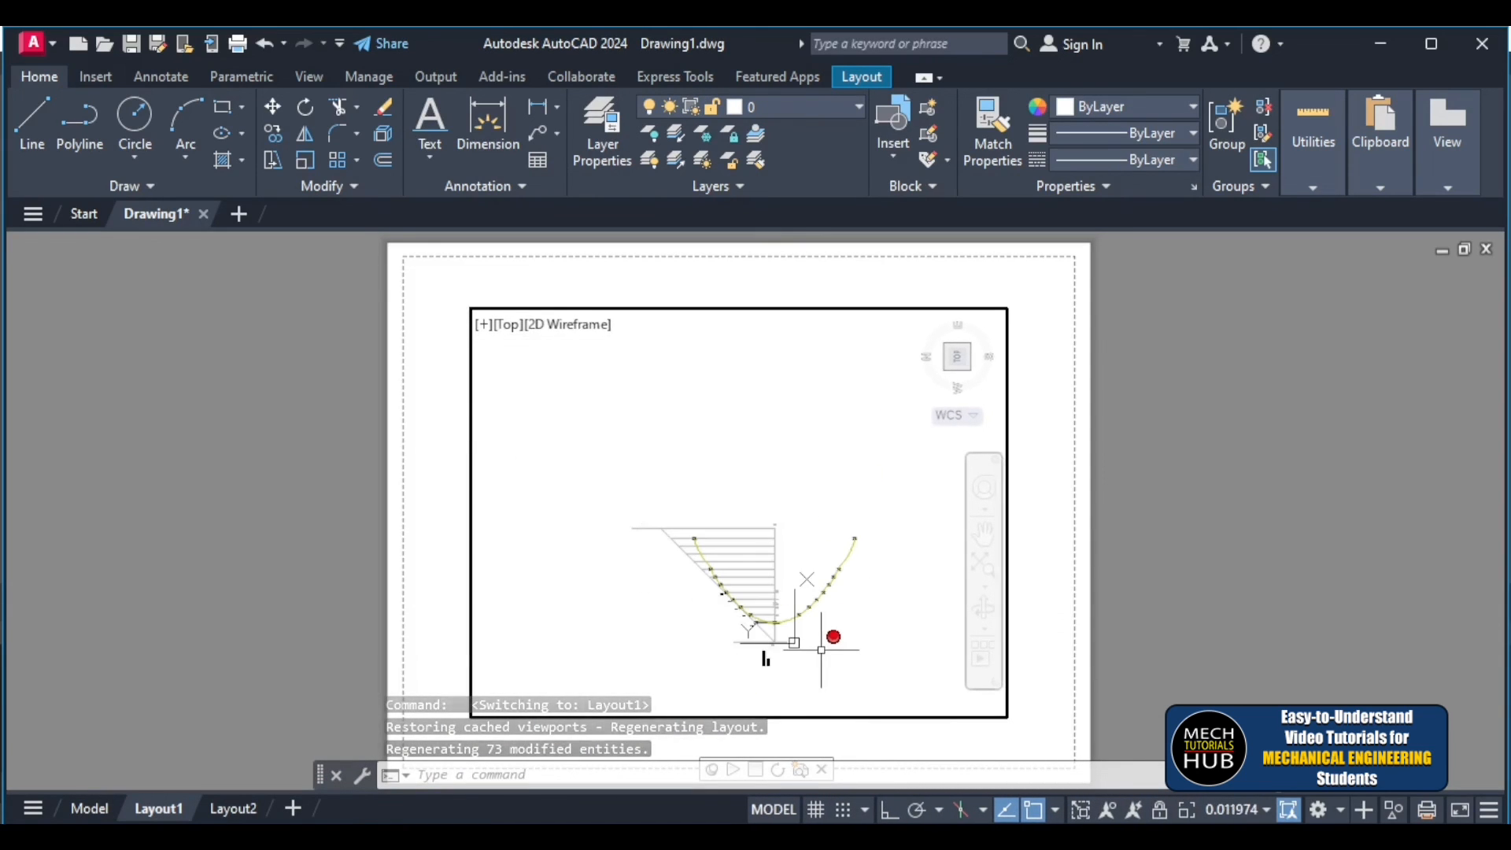
{"action": "scroll", "coordinate": [813, 634], "scroll_direction": "up", "scroll_amount": 2}
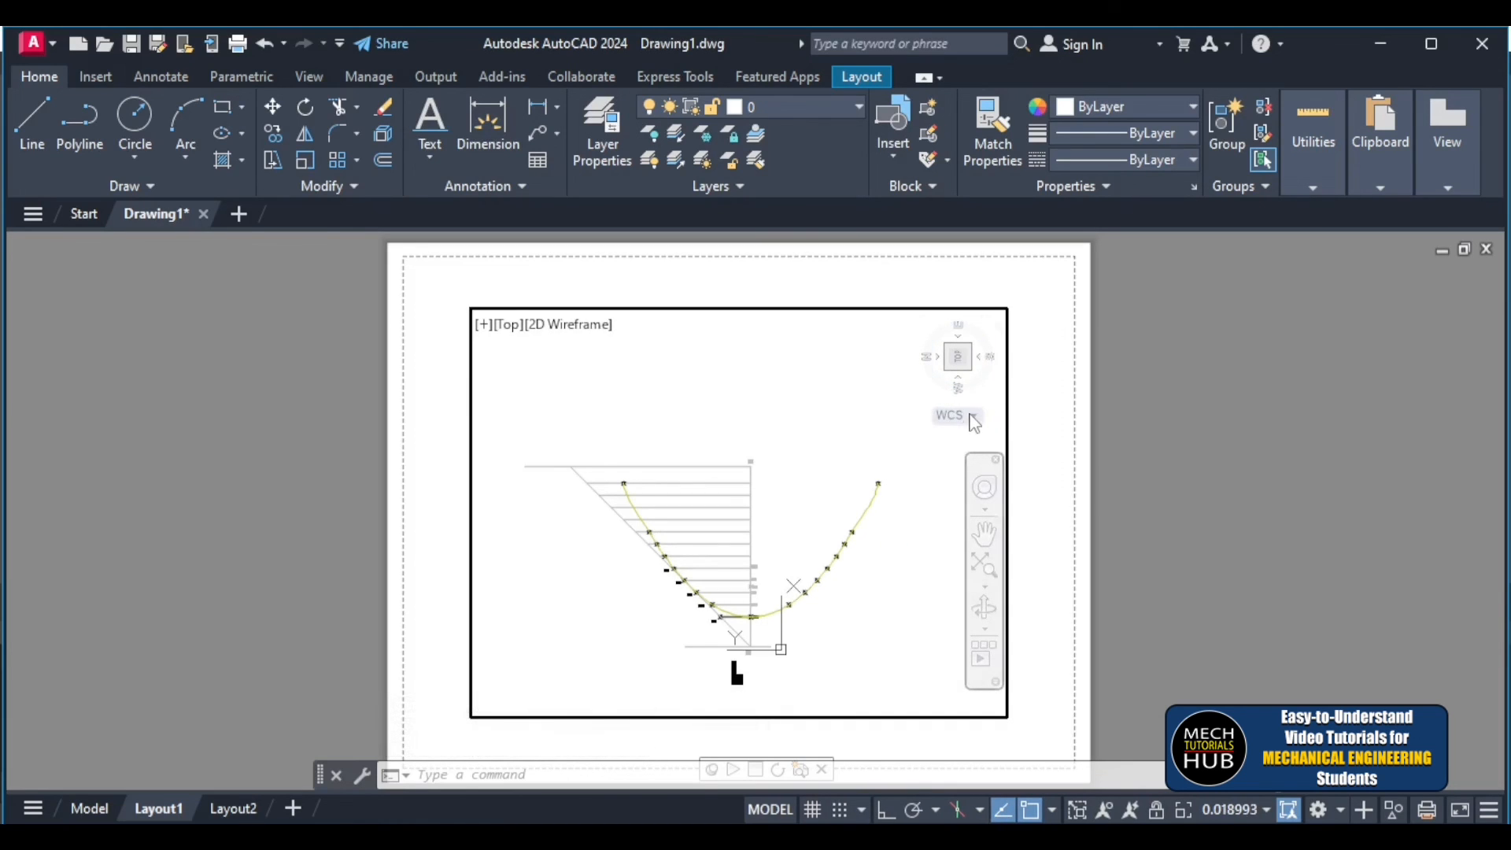
{"action": "left_click", "coordinate": [974, 416]}
{"action": "left_click", "coordinate": [1015, 470]}
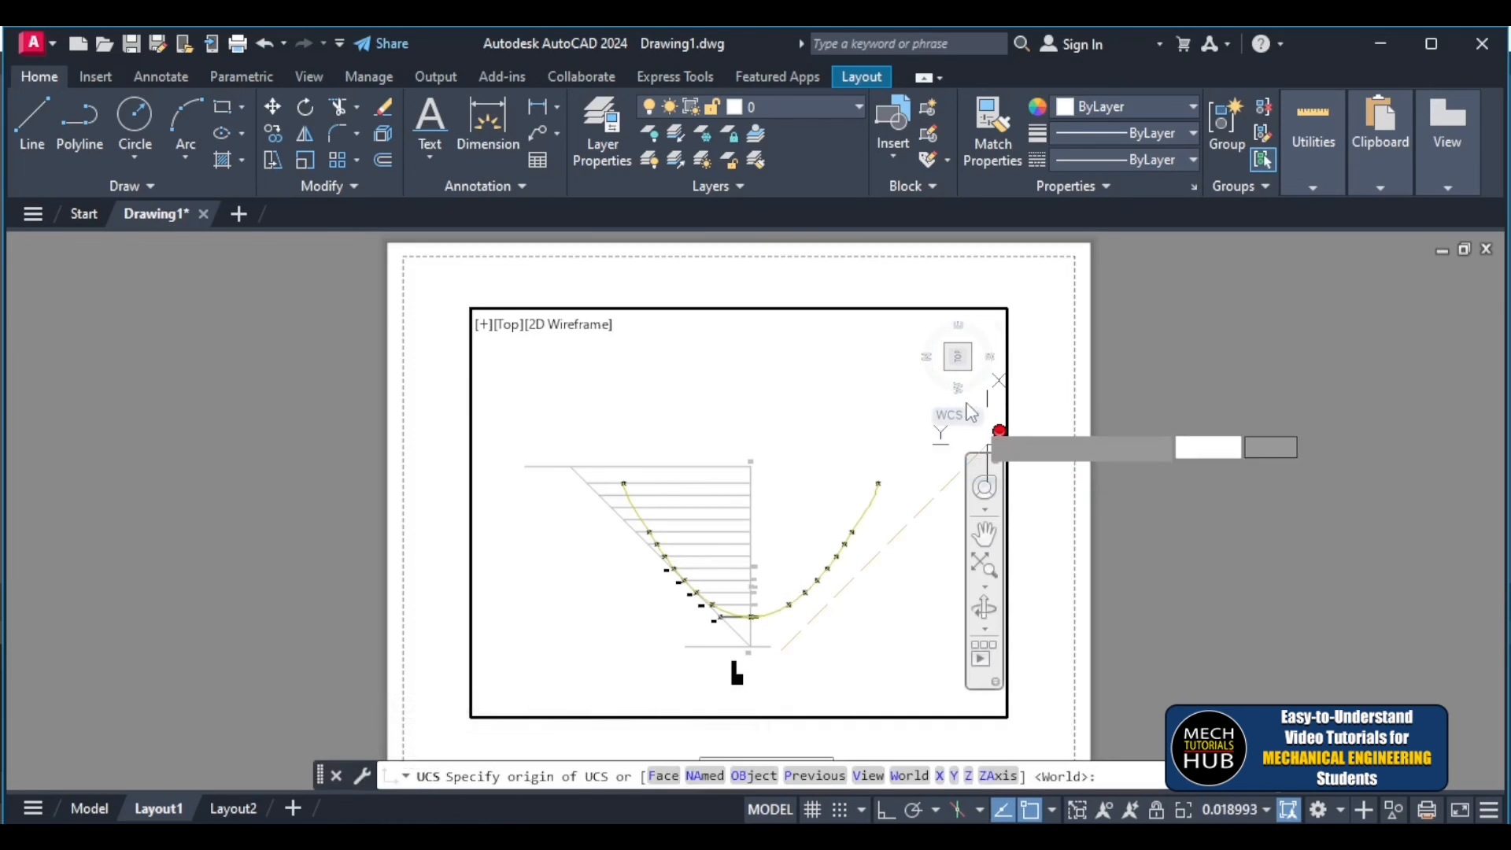
{"action": "left_click", "coordinate": [964, 366]}
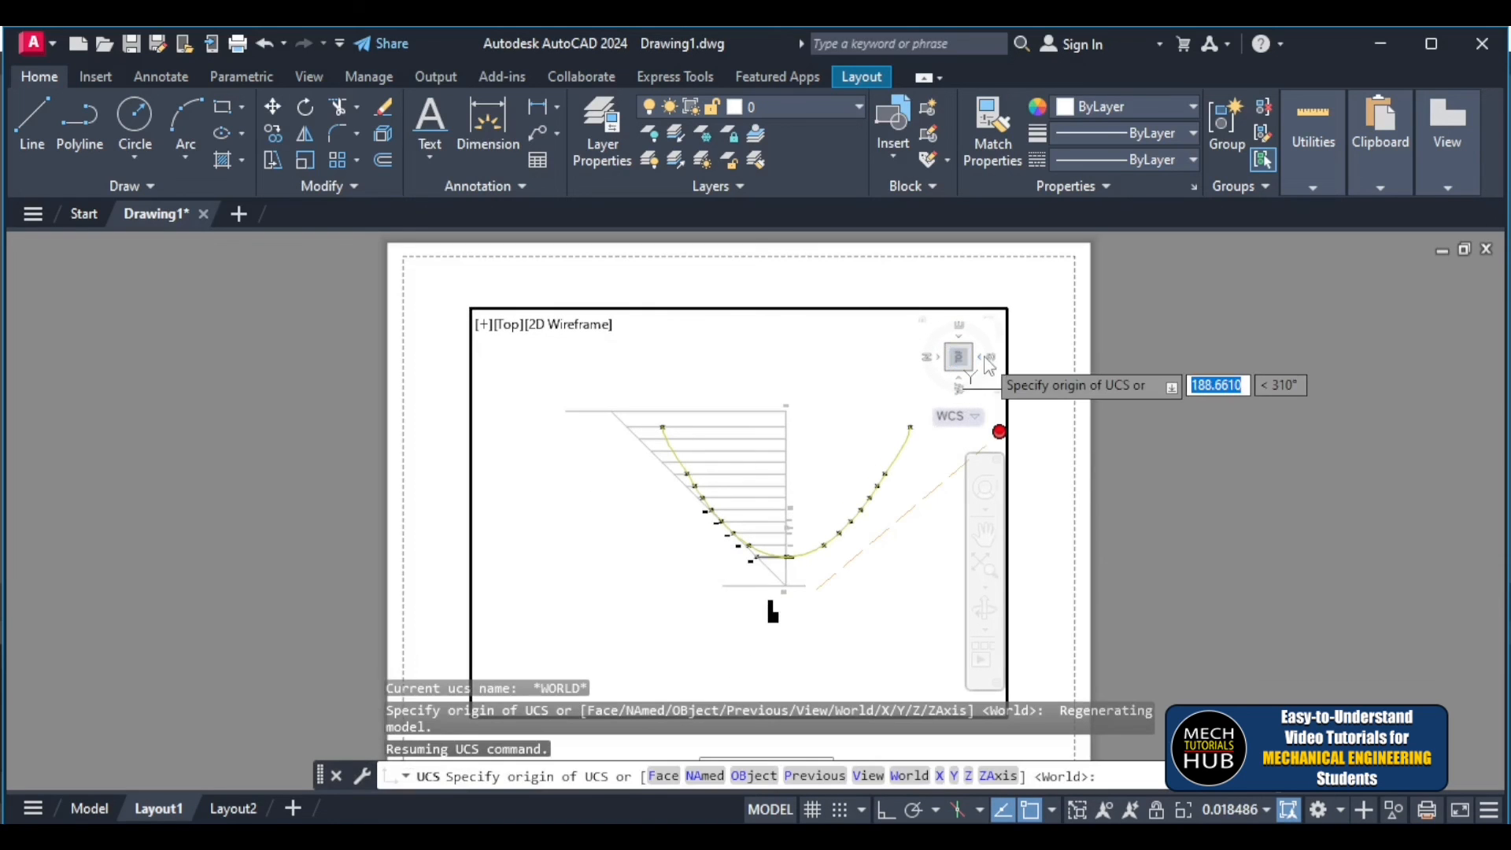
{"action": "left_click", "coordinate": [960, 380]}
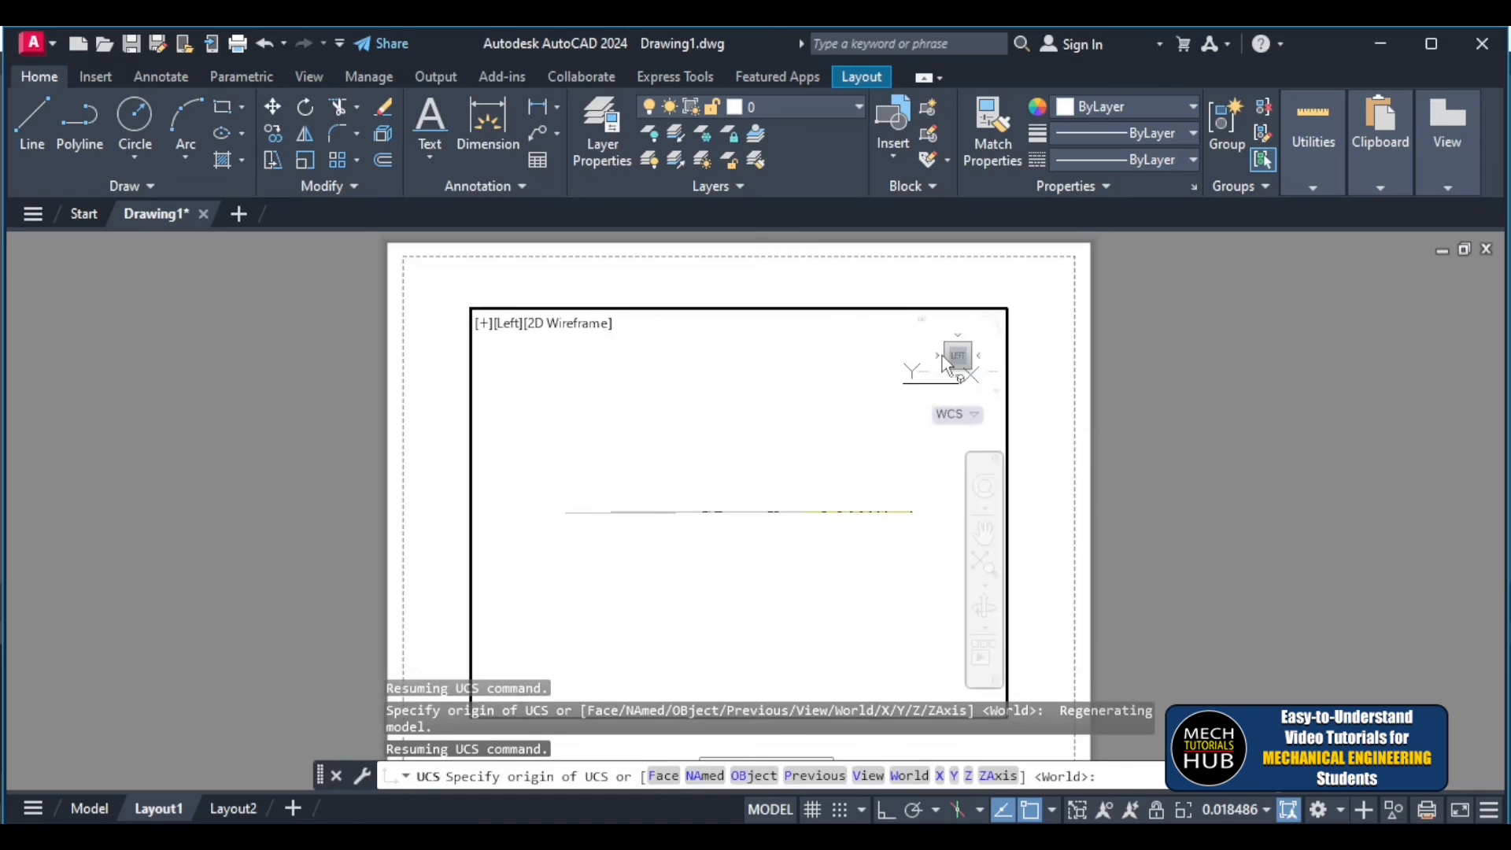
{"action": "left_click", "coordinate": [939, 356]}
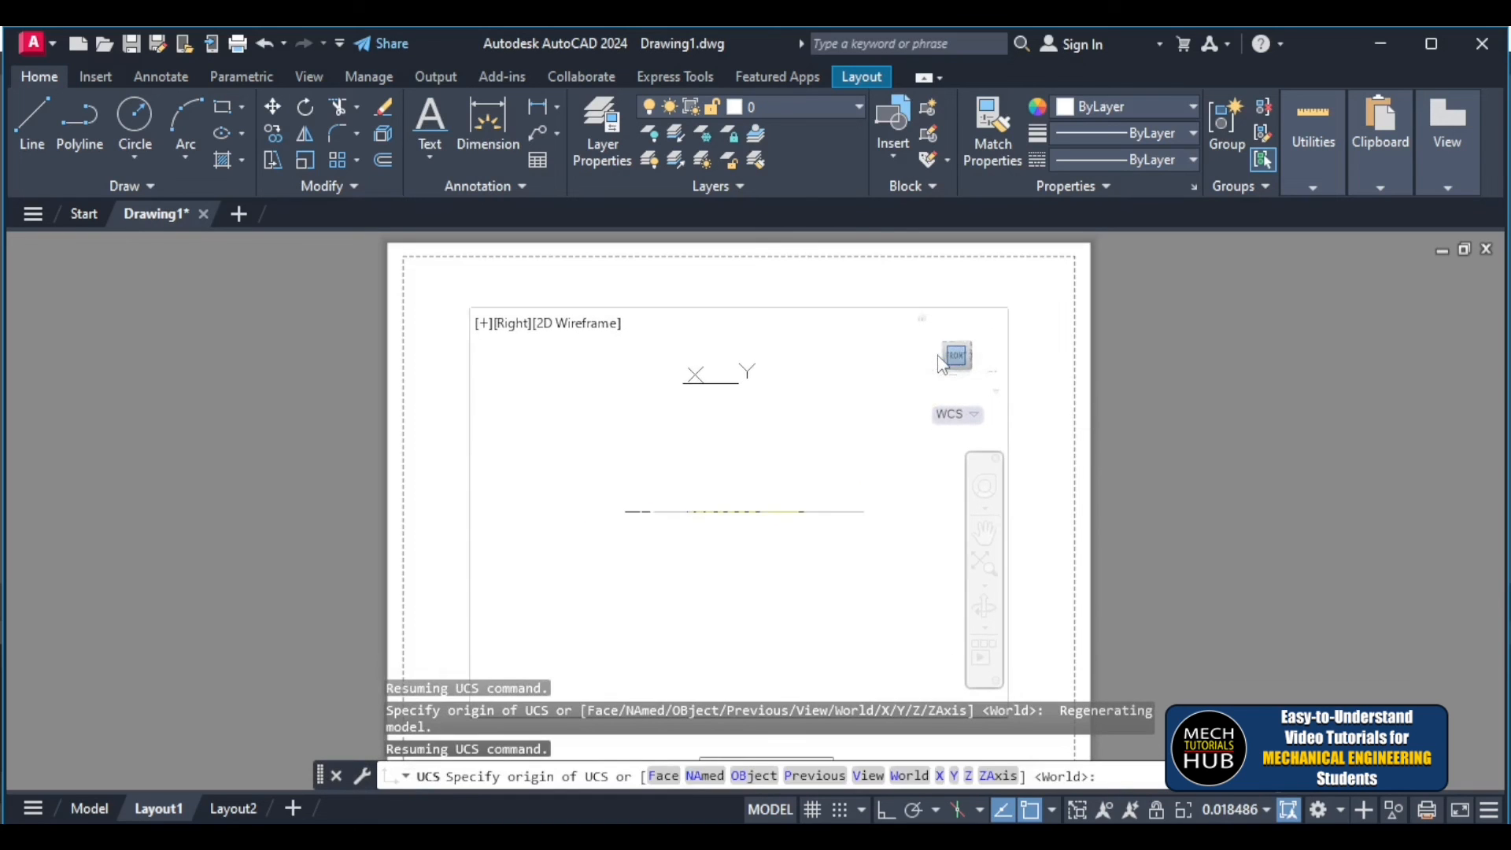
{"action": "left_click", "coordinate": [938, 360]}
{"action": "left_click", "coordinate": [942, 364]}
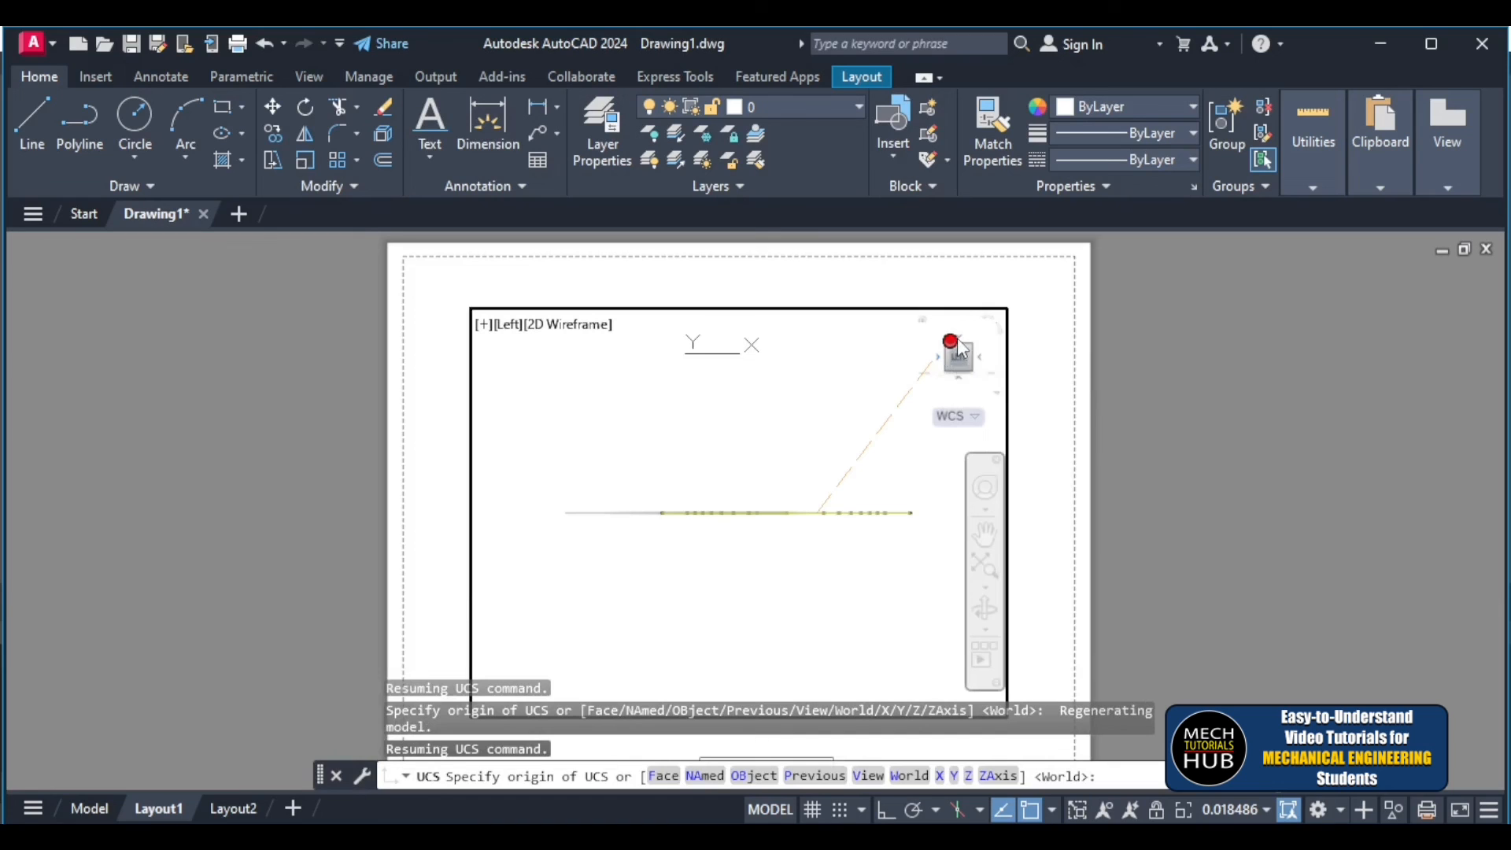
{"action": "left_click", "coordinate": [962, 350]}
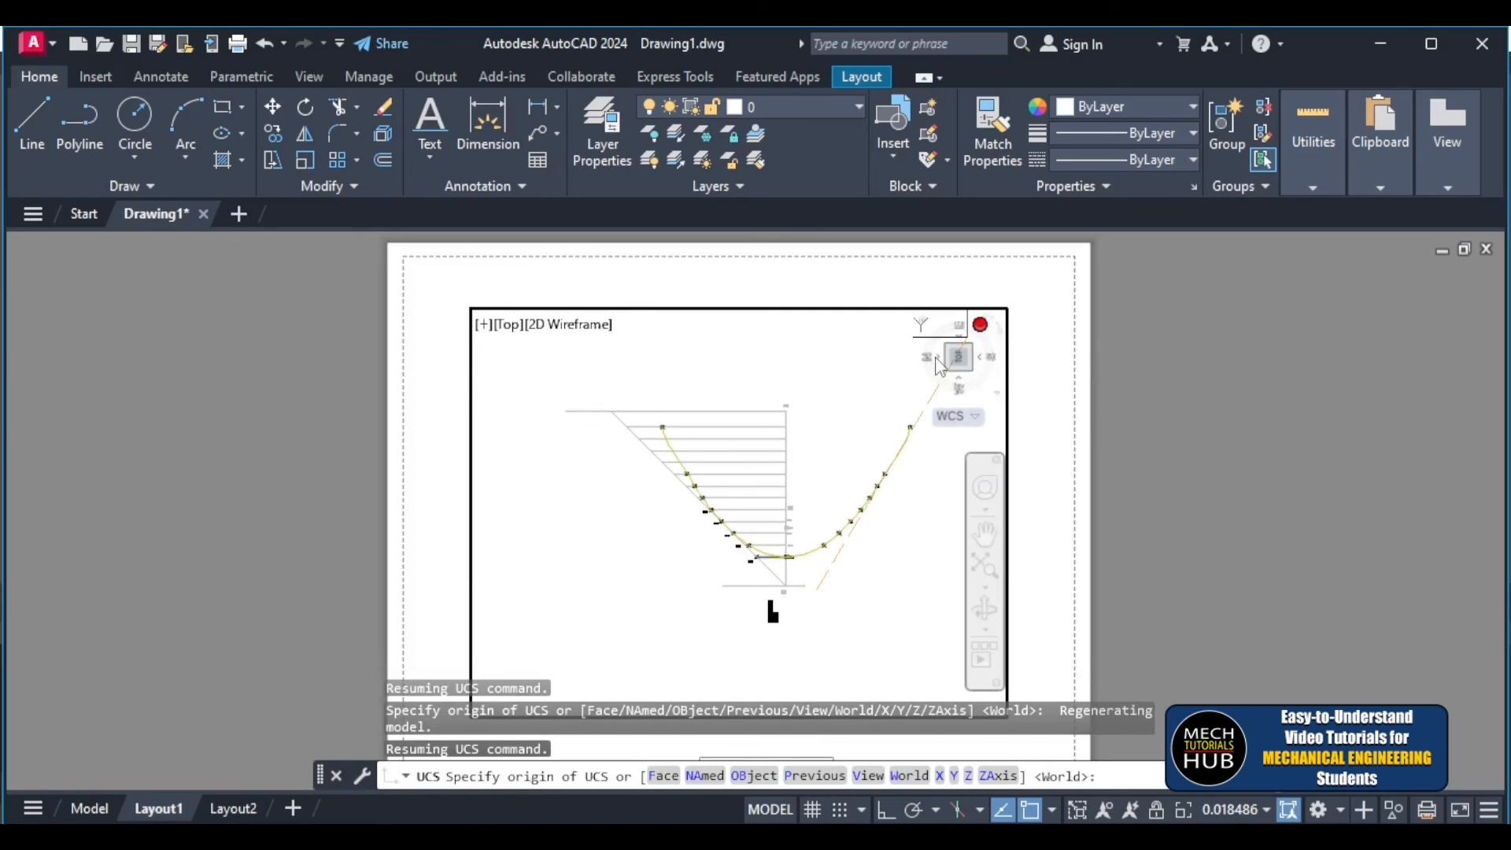
- Reorient the Layout1 viewport to the Top view with north up and cancel the running UCS command
{"action": "left_click", "coordinate": [940, 367]}
{"action": "left_click", "coordinate": [940, 366]}
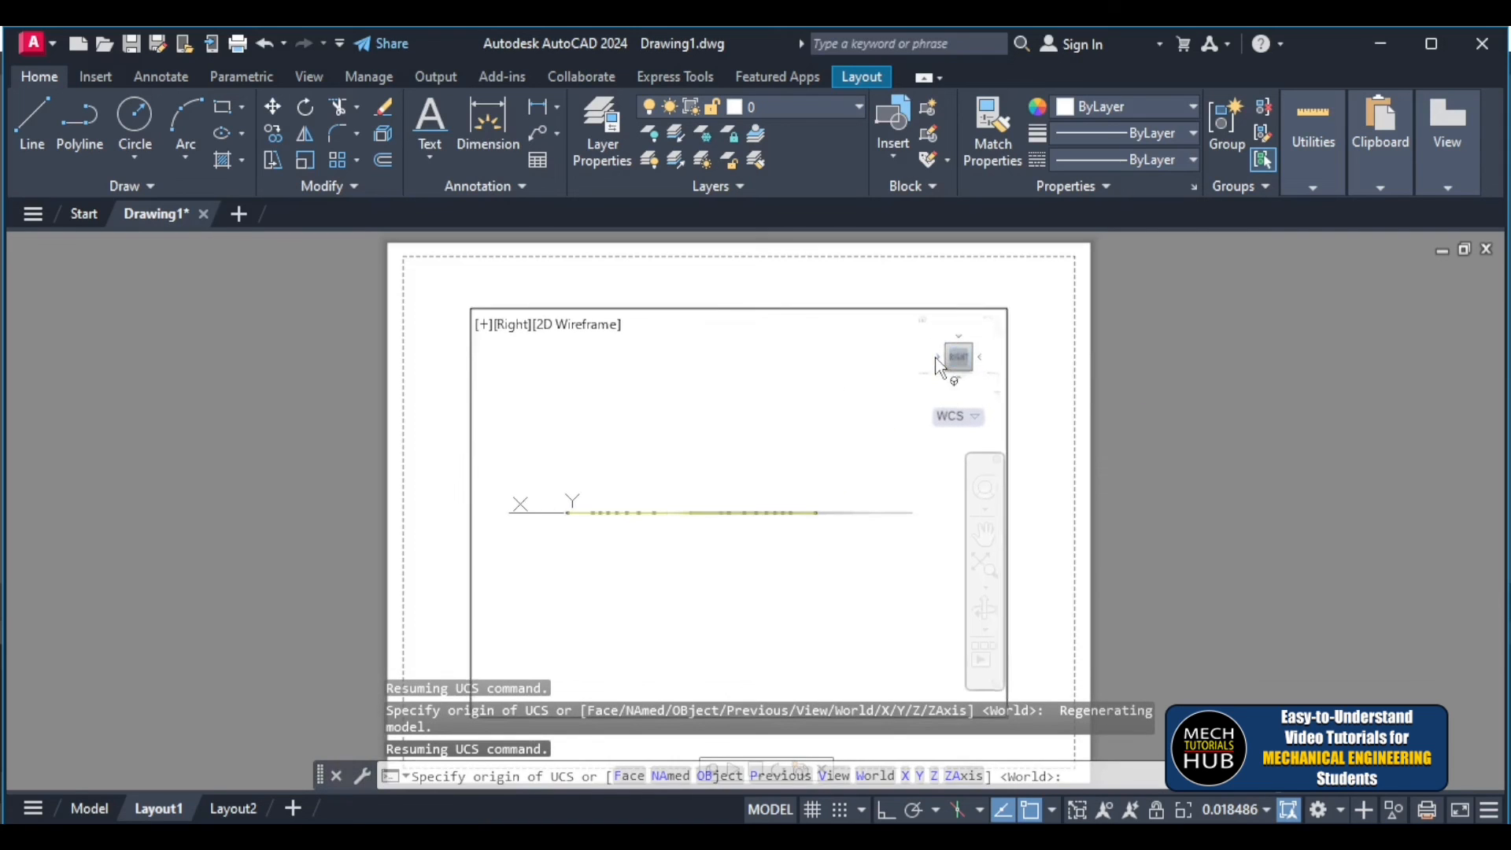
{"action": "left_click", "coordinate": [959, 370]}
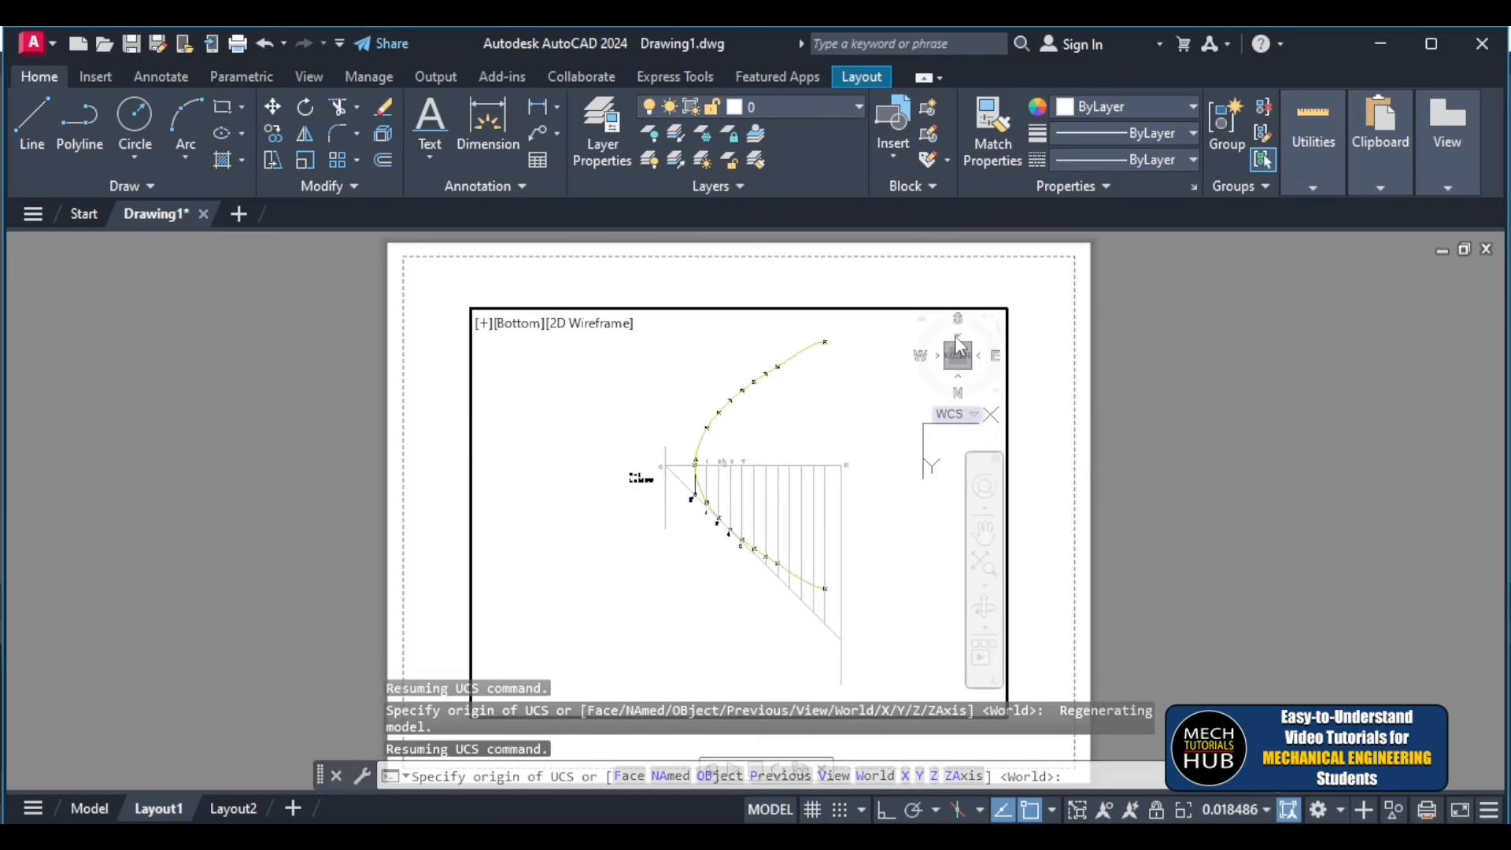
{"action": "left_click", "coordinate": [960, 348]}
{"action": "left_click", "coordinate": [959, 345]}
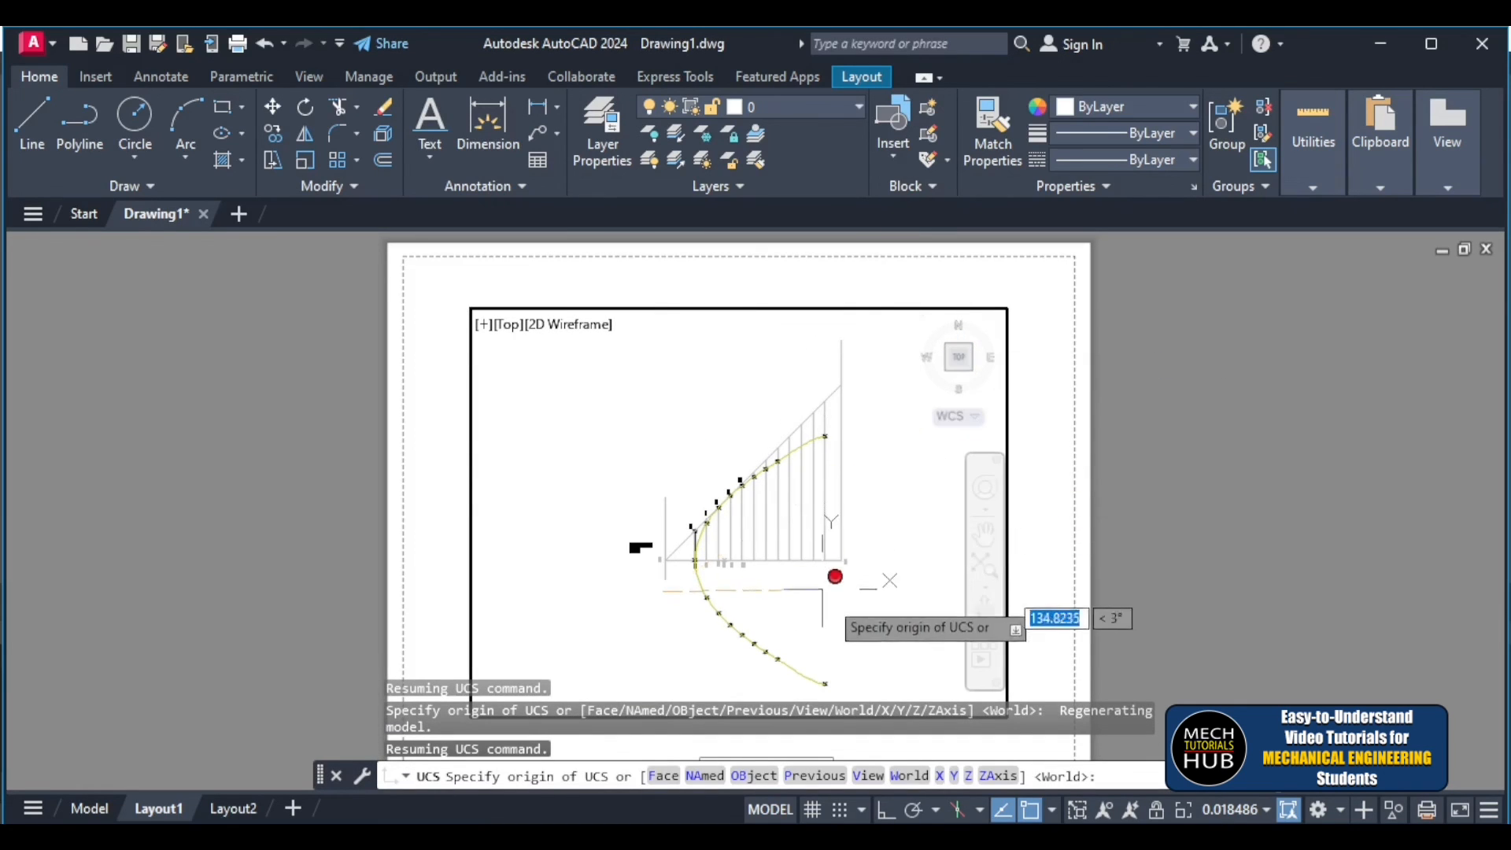
{"action": "key", "text": "Escape"}
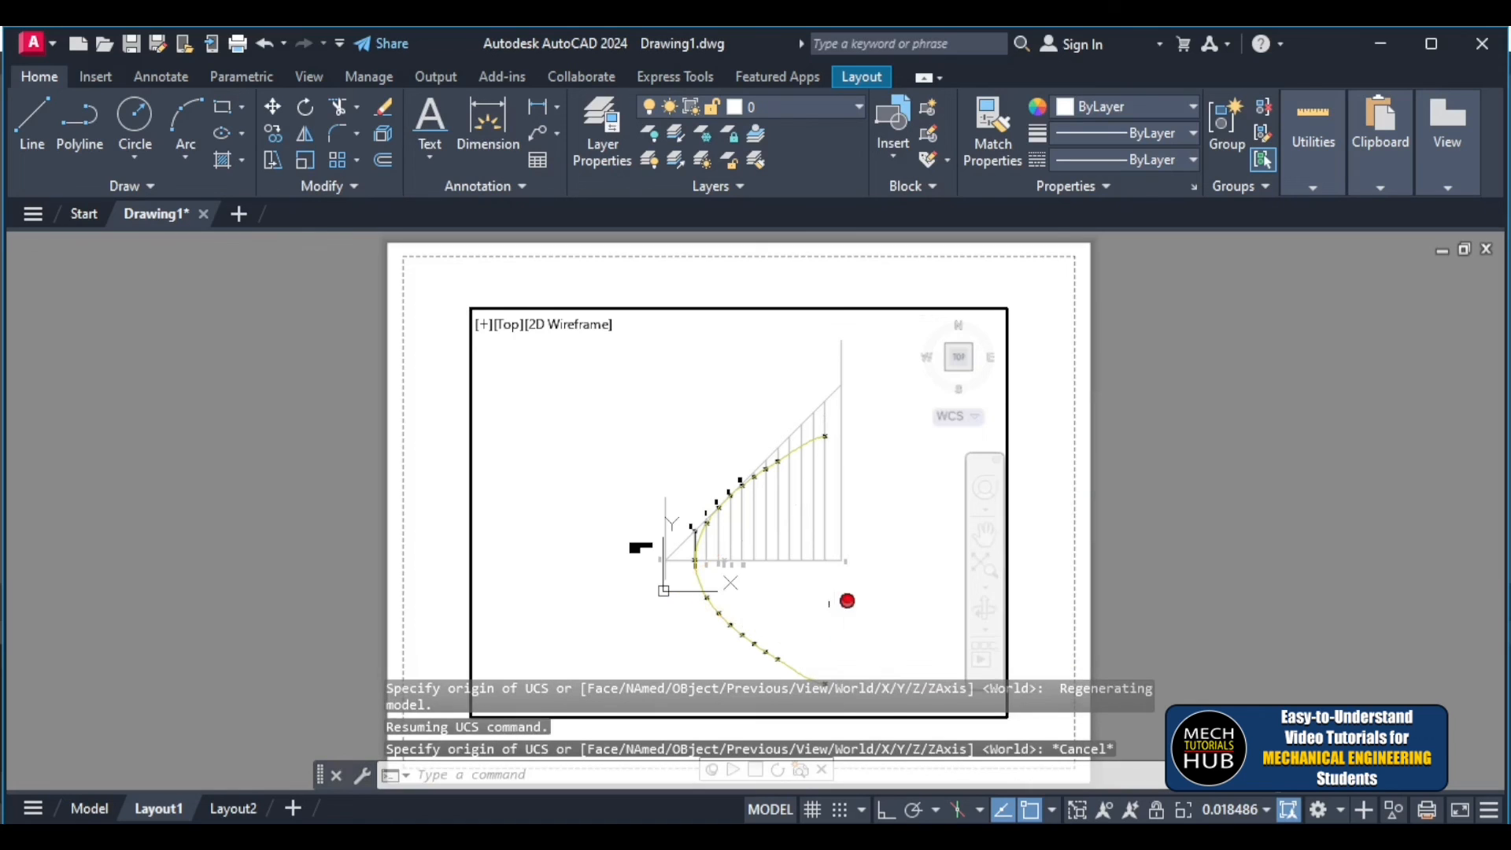
- Fit the whole parabola drawing in the Layout1 viewport with Zoom Extents
{"action": "scroll", "coordinate": [848, 600], "scroll_direction": "up", "scroll_amount": 3}
{"action": "scroll", "coordinate": [846, 677], "scroll_direction": "down", "scroll_amount": 6}
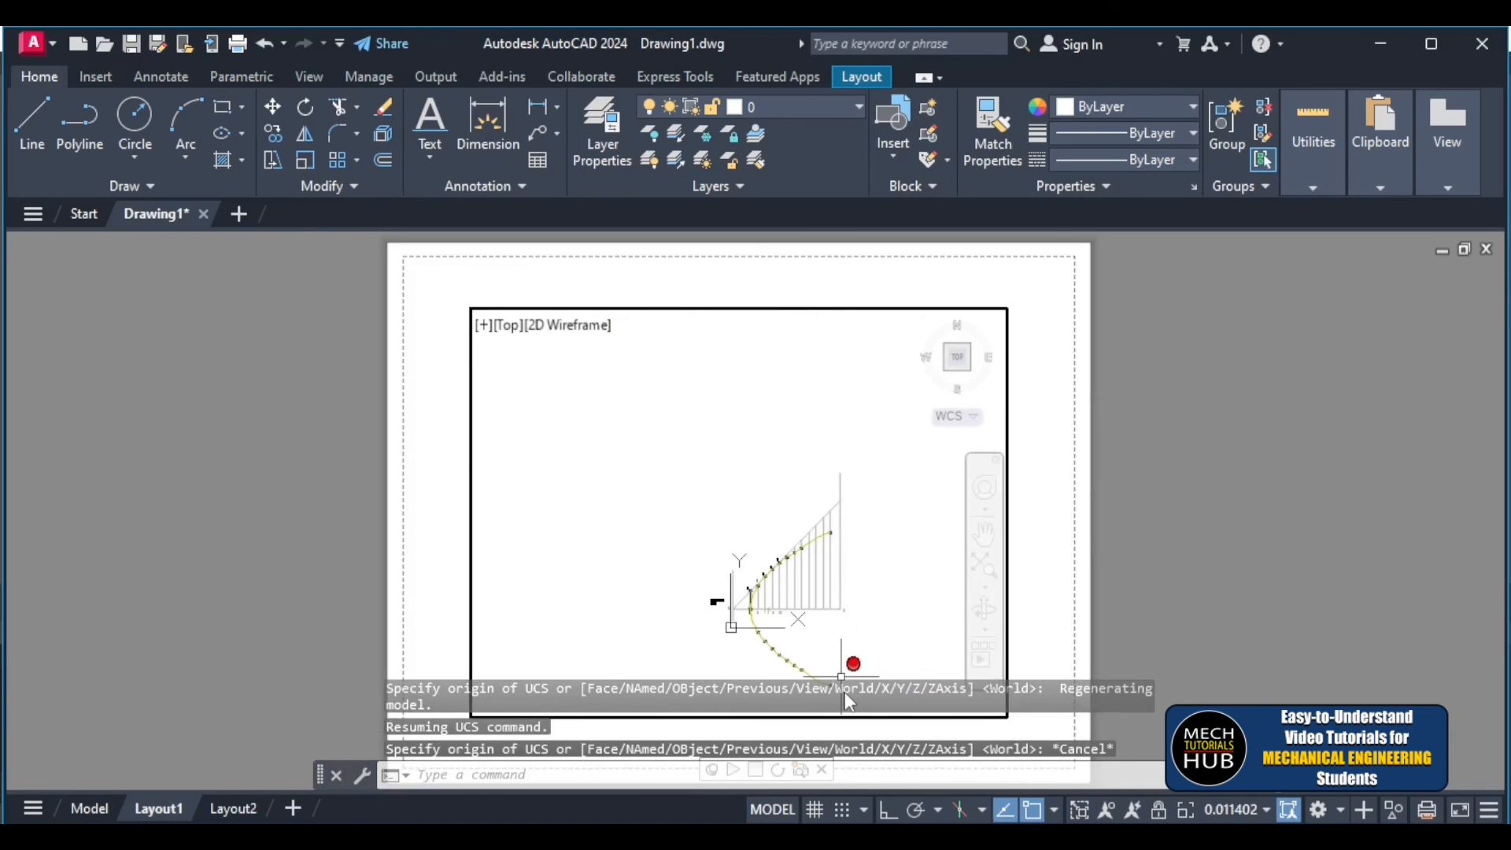
{"action": "scroll", "coordinate": [842, 677], "scroll_direction": "up", "scroll_amount": 4}
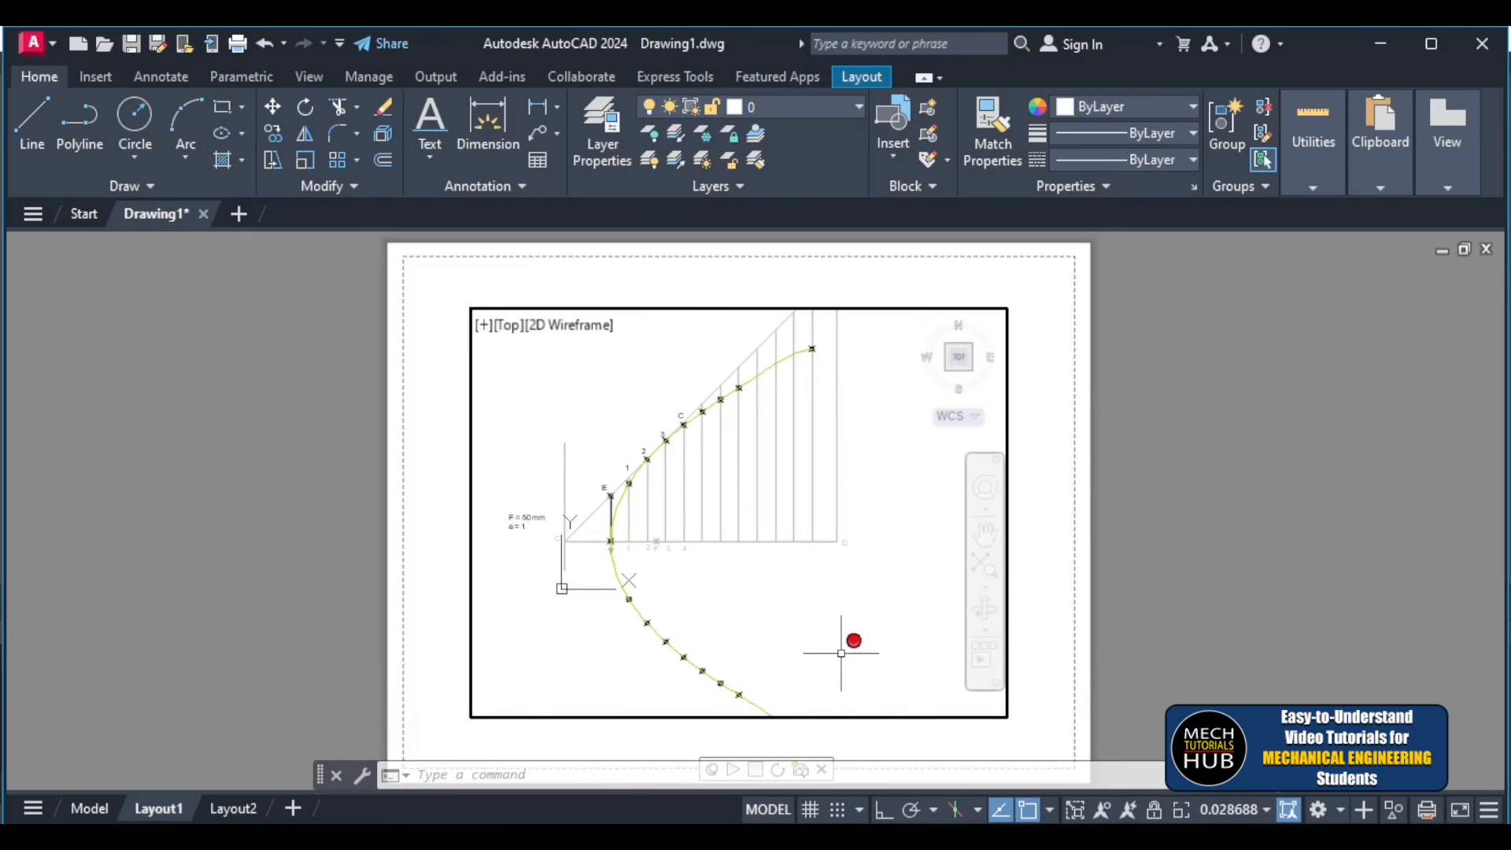
{"action": "left_click", "coordinate": [985, 566]}
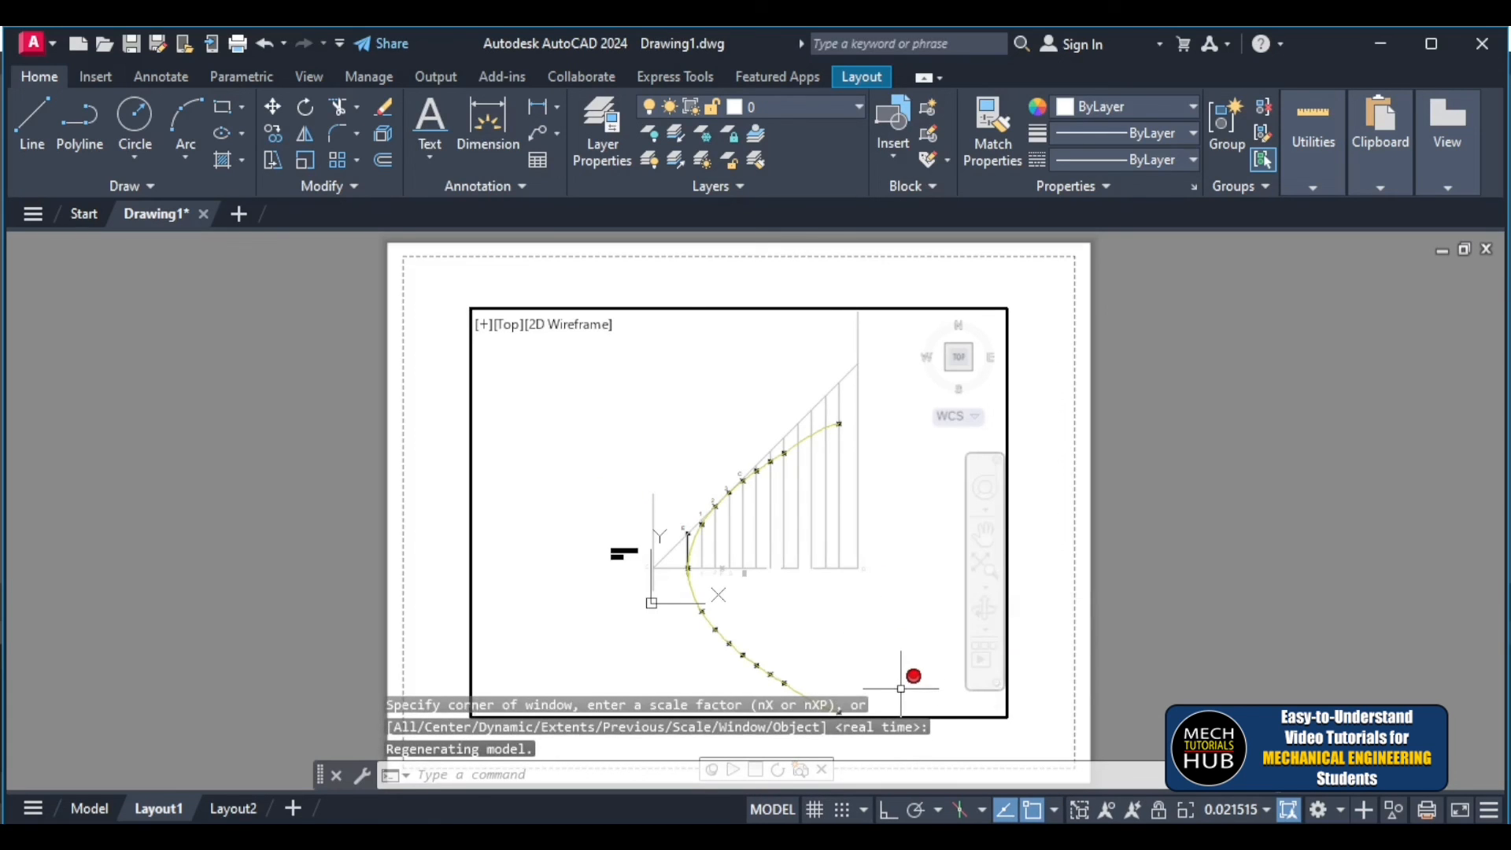
{"action": "scroll", "coordinate": [1000, 669], "scroll_direction": "down", "scroll_amount": 4}
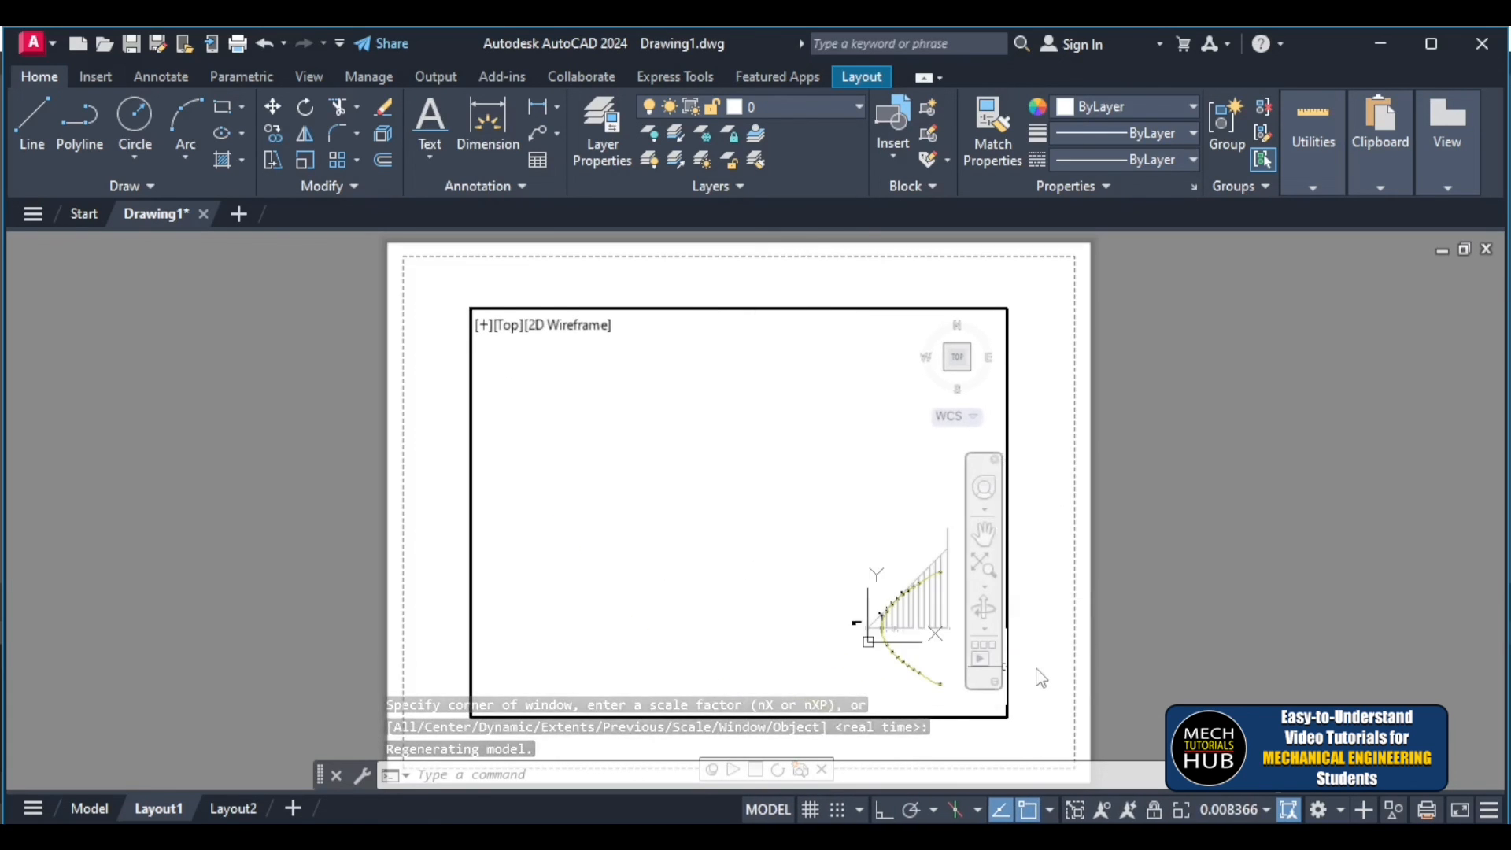
{"action": "scroll", "coordinate": [1038, 675], "scroll_direction": "up", "scroll_amount": 4}
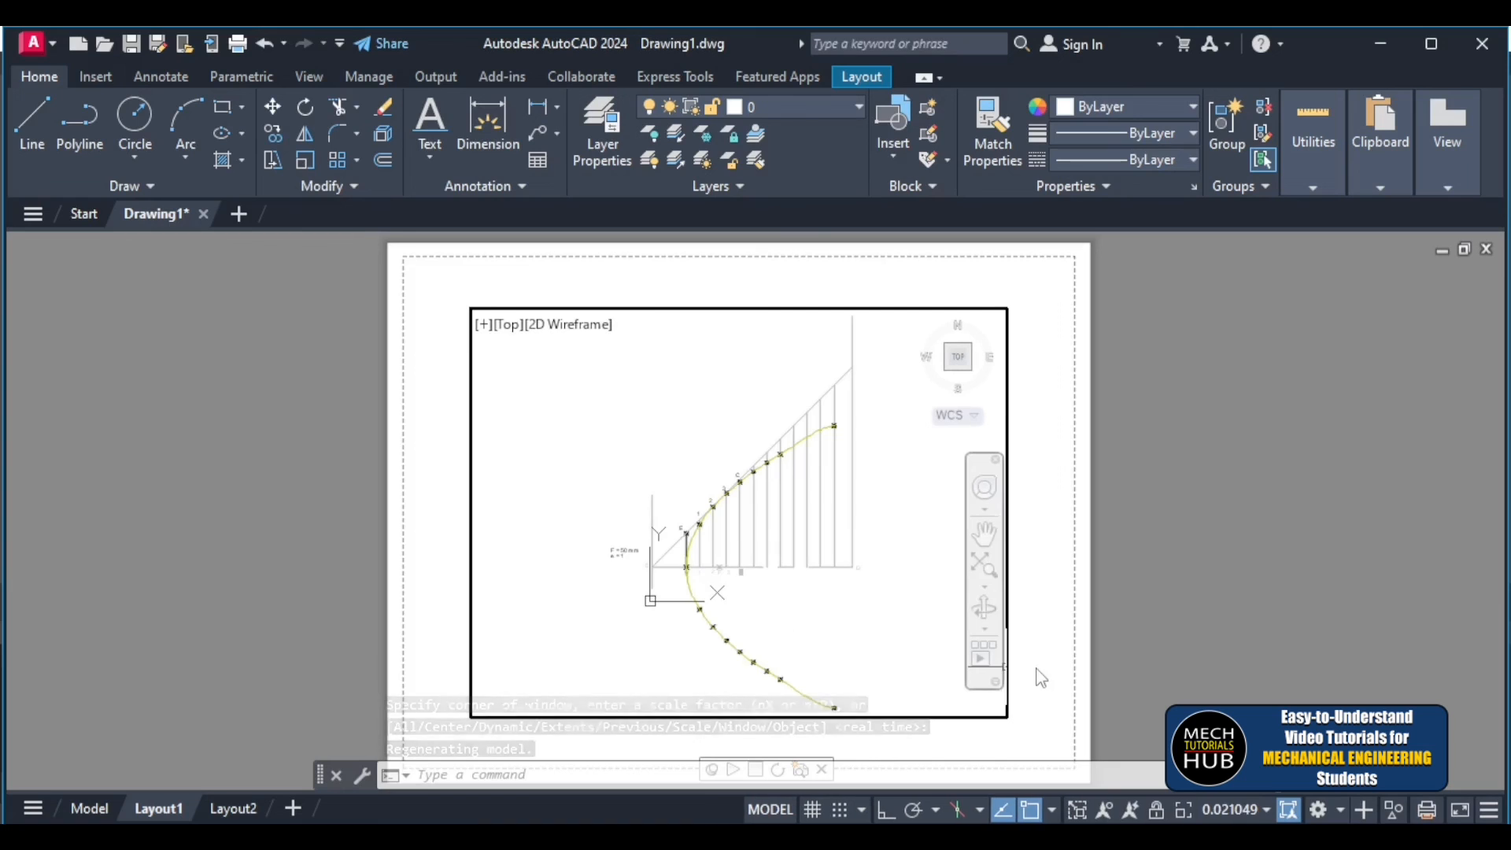
{"action": "left_click", "coordinate": [985, 568]}
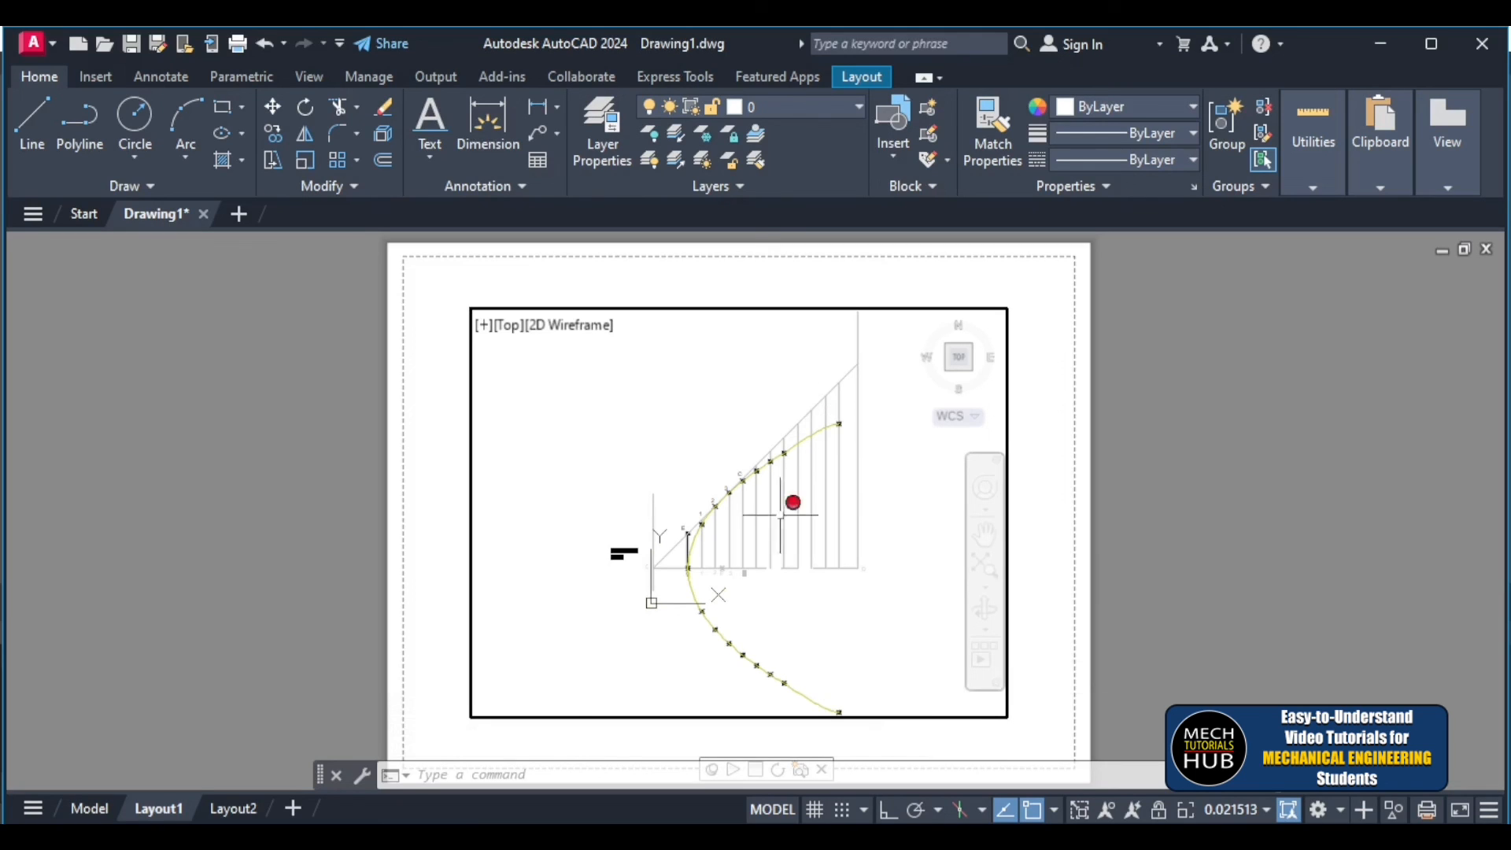
- Return to model space and review the finished parabola with its construction lines
{"action": "left_click", "coordinate": [101, 815]}
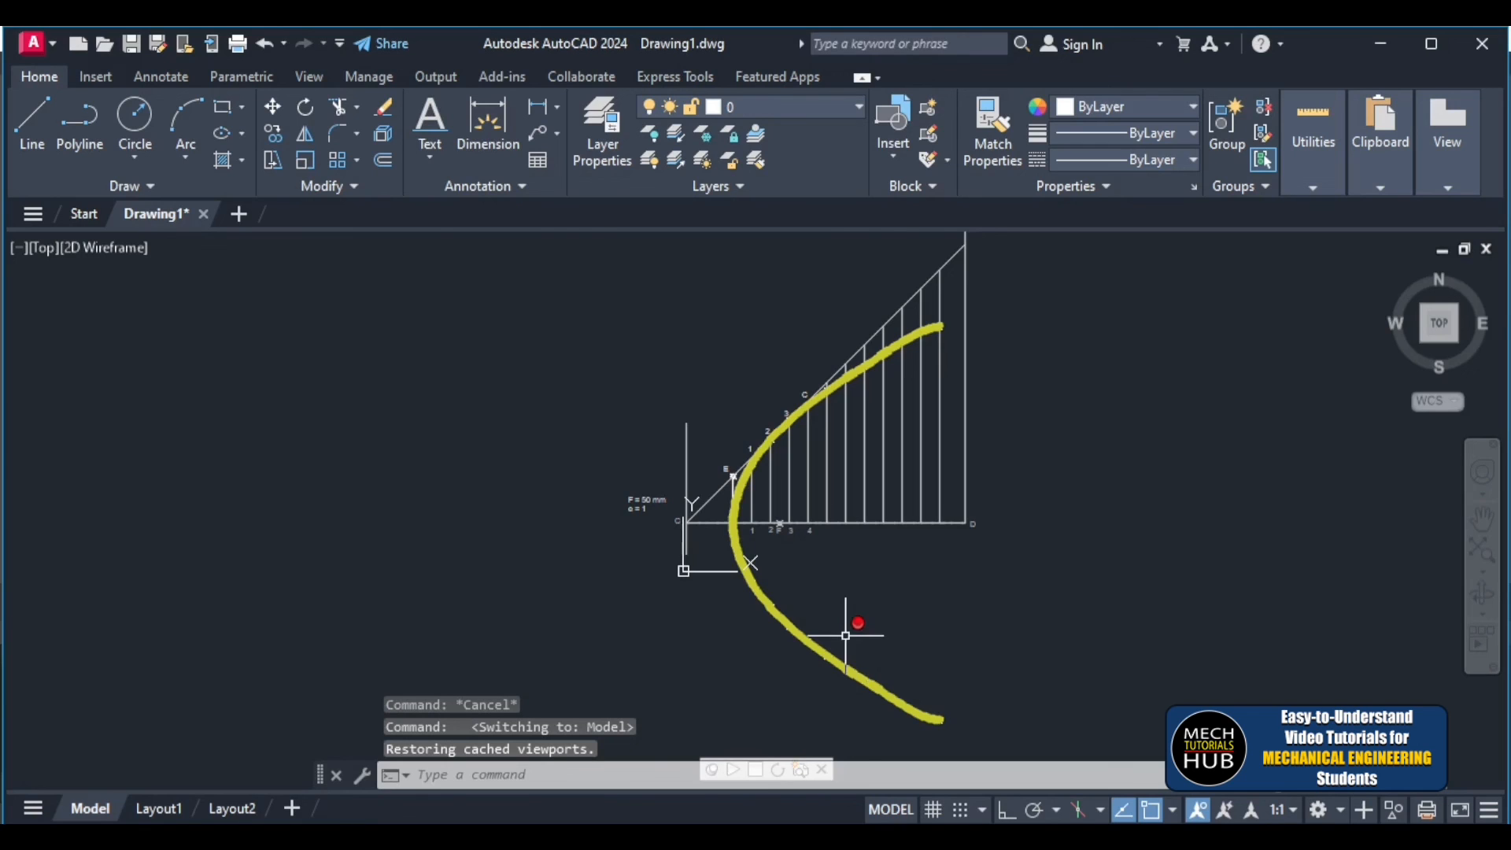
{"action": "scroll", "coordinate": [846, 636], "scroll_direction": "up", "scroll_amount": 4}
{"action": "scroll", "coordinate": [846, 636], "scroll_direction": "down", "scroll_amount": 6}
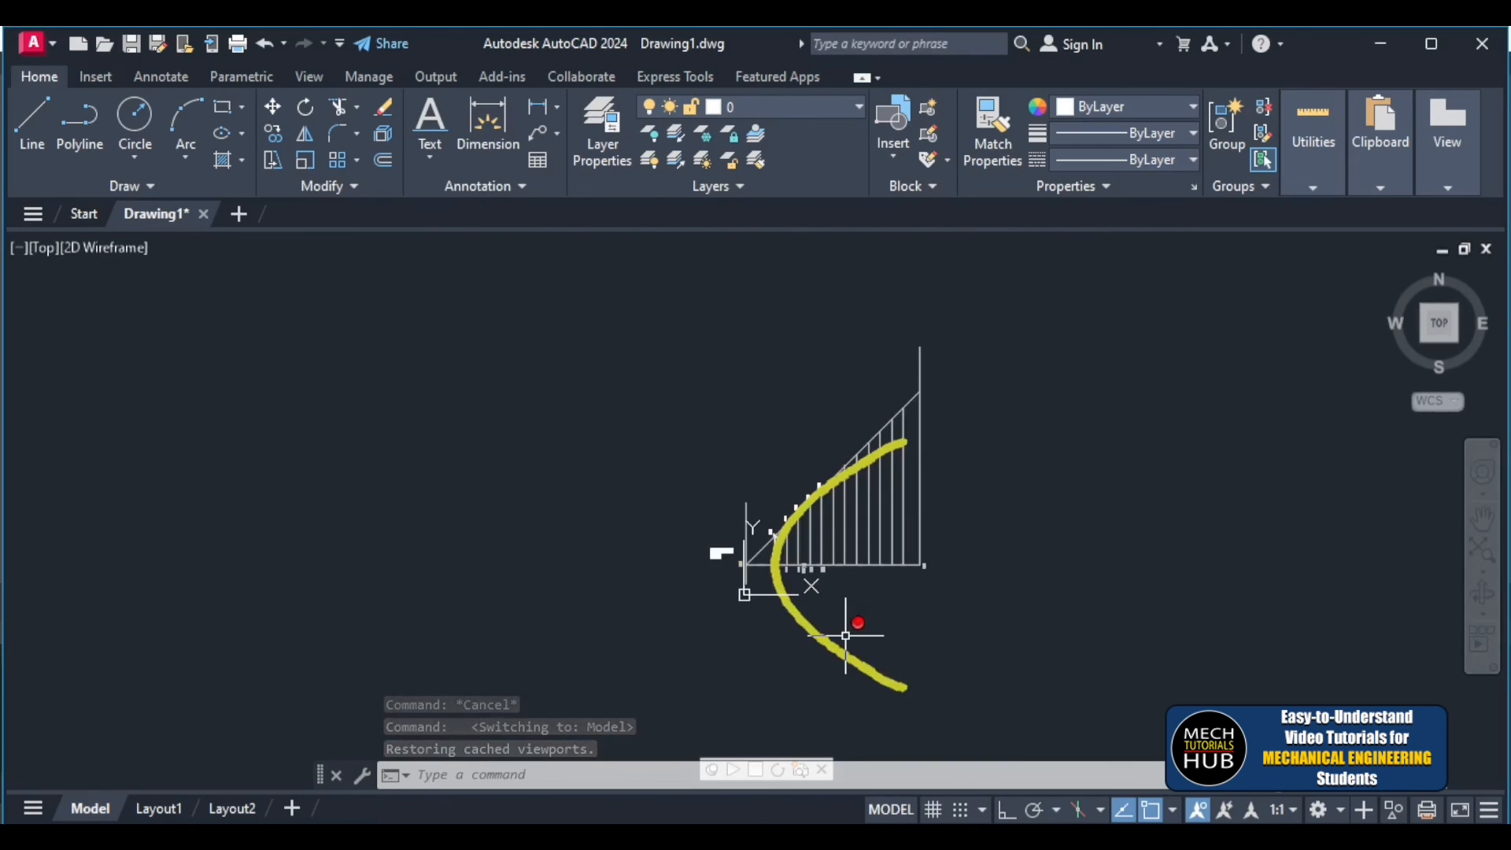
{"action": "scroll", "coordinate": [846, 636], "scroll_direction": "up", "scroll_amount": 2}
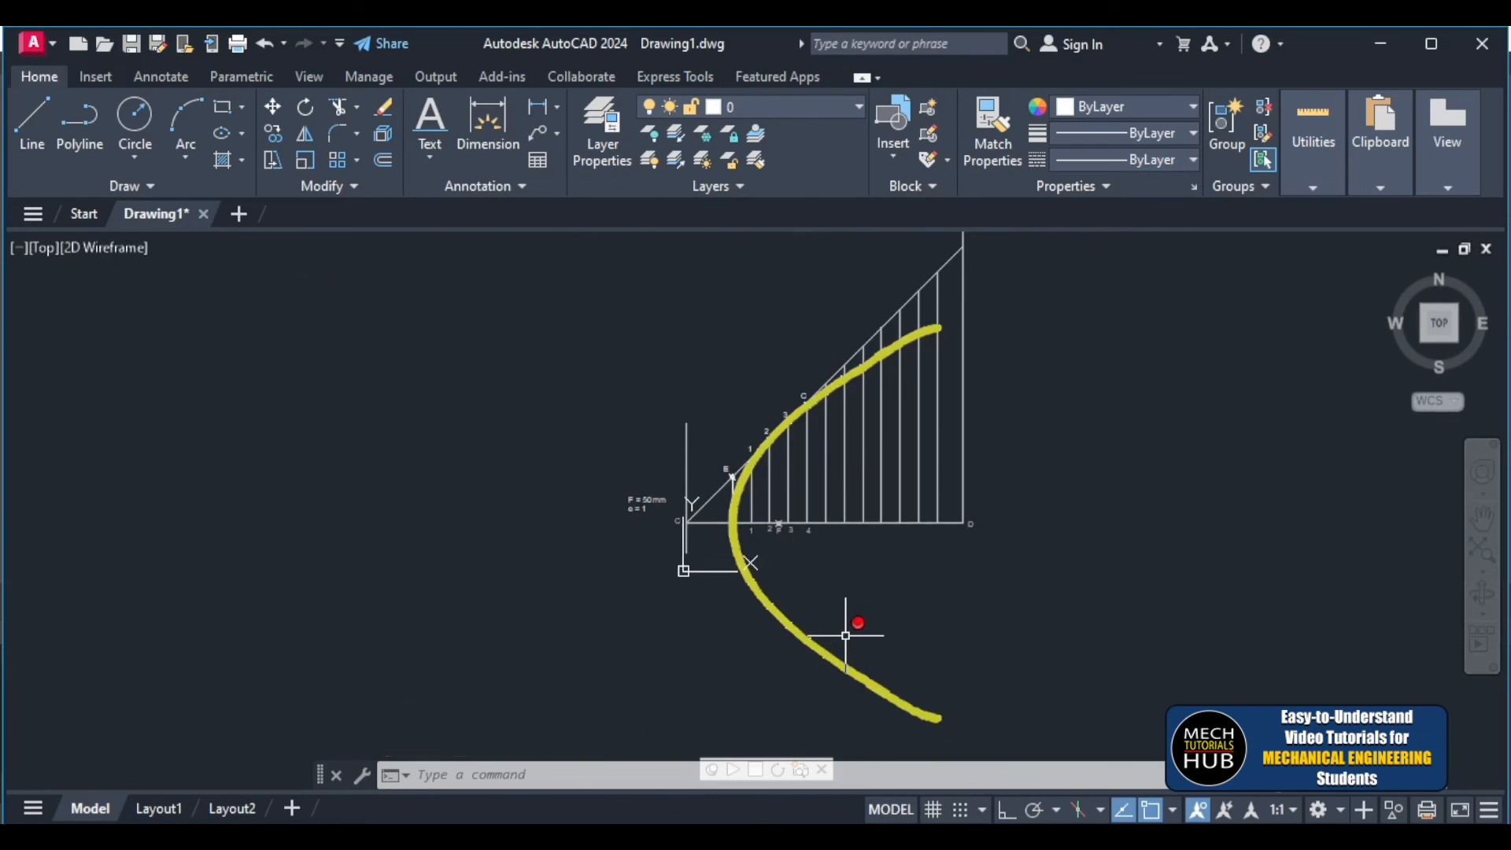